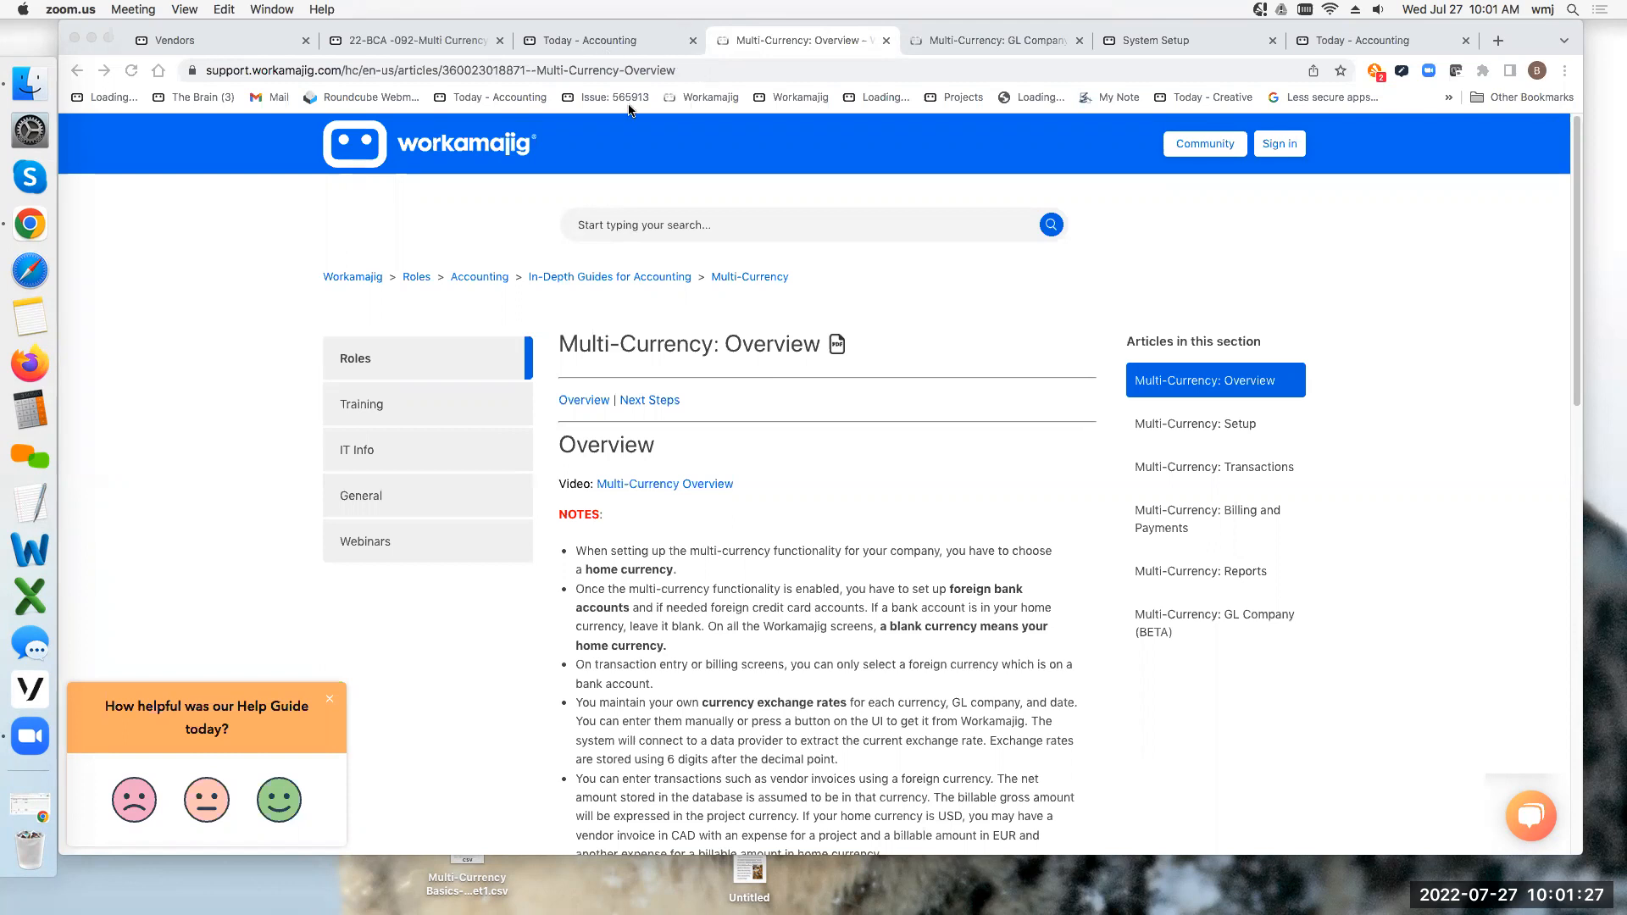
# Step: Read the notes in the Multi-Currency: Overview help article, and open the Multi-Currency: Setup article
pyautogui.click(718, 156)
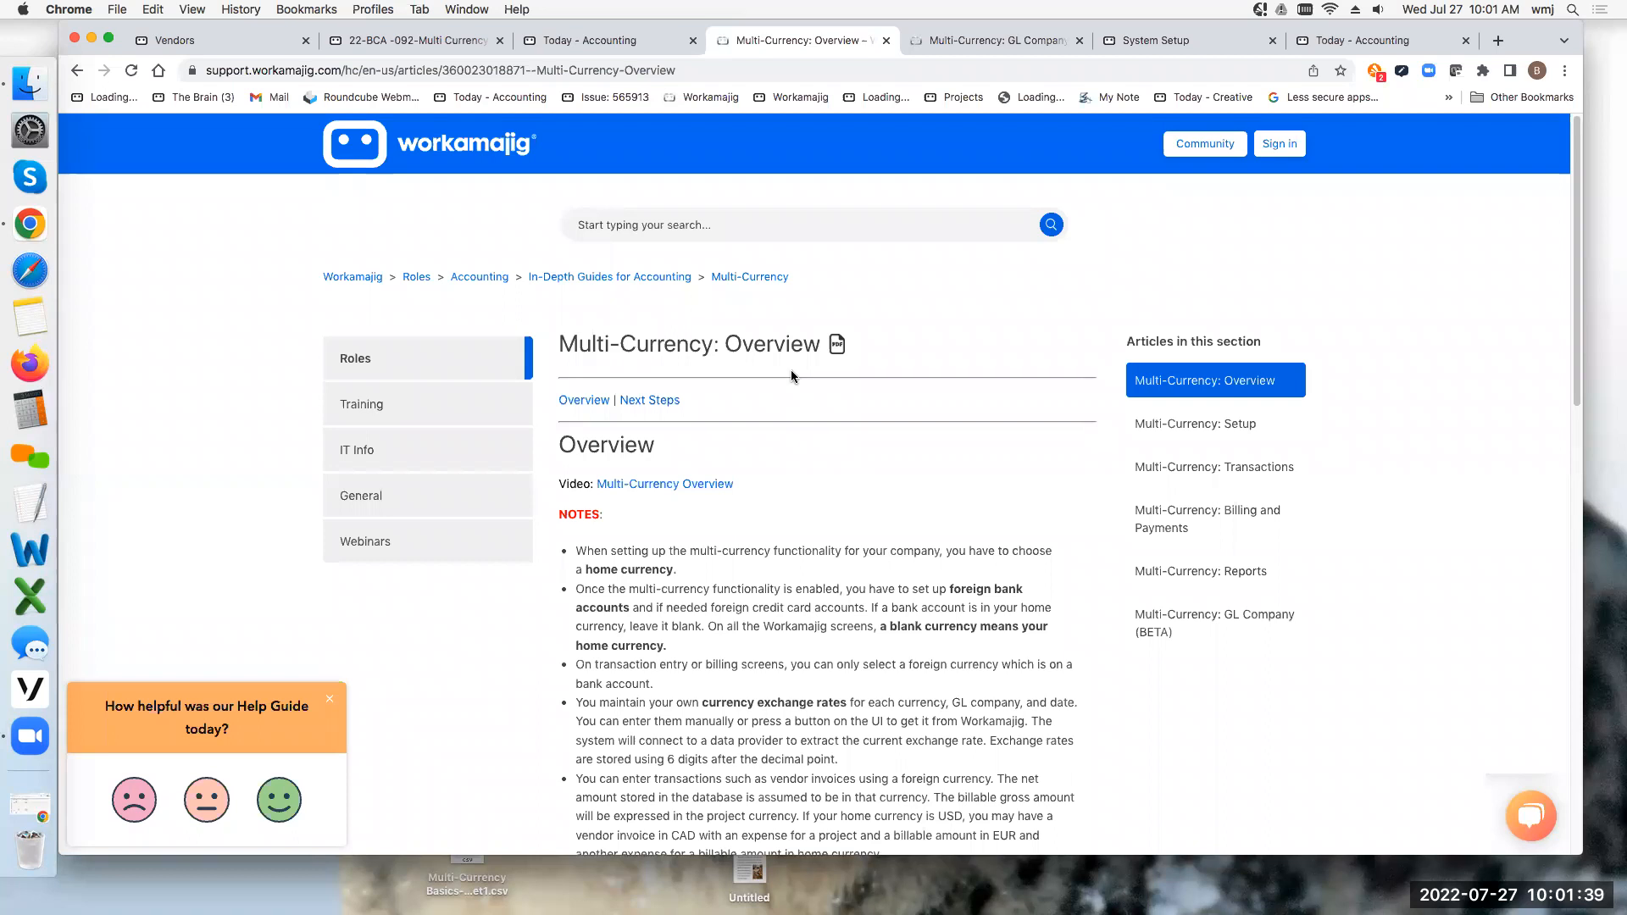
pyautogui.scroll(-1, 819, 548)
pyautogui.scroll(-5, 819, 547)
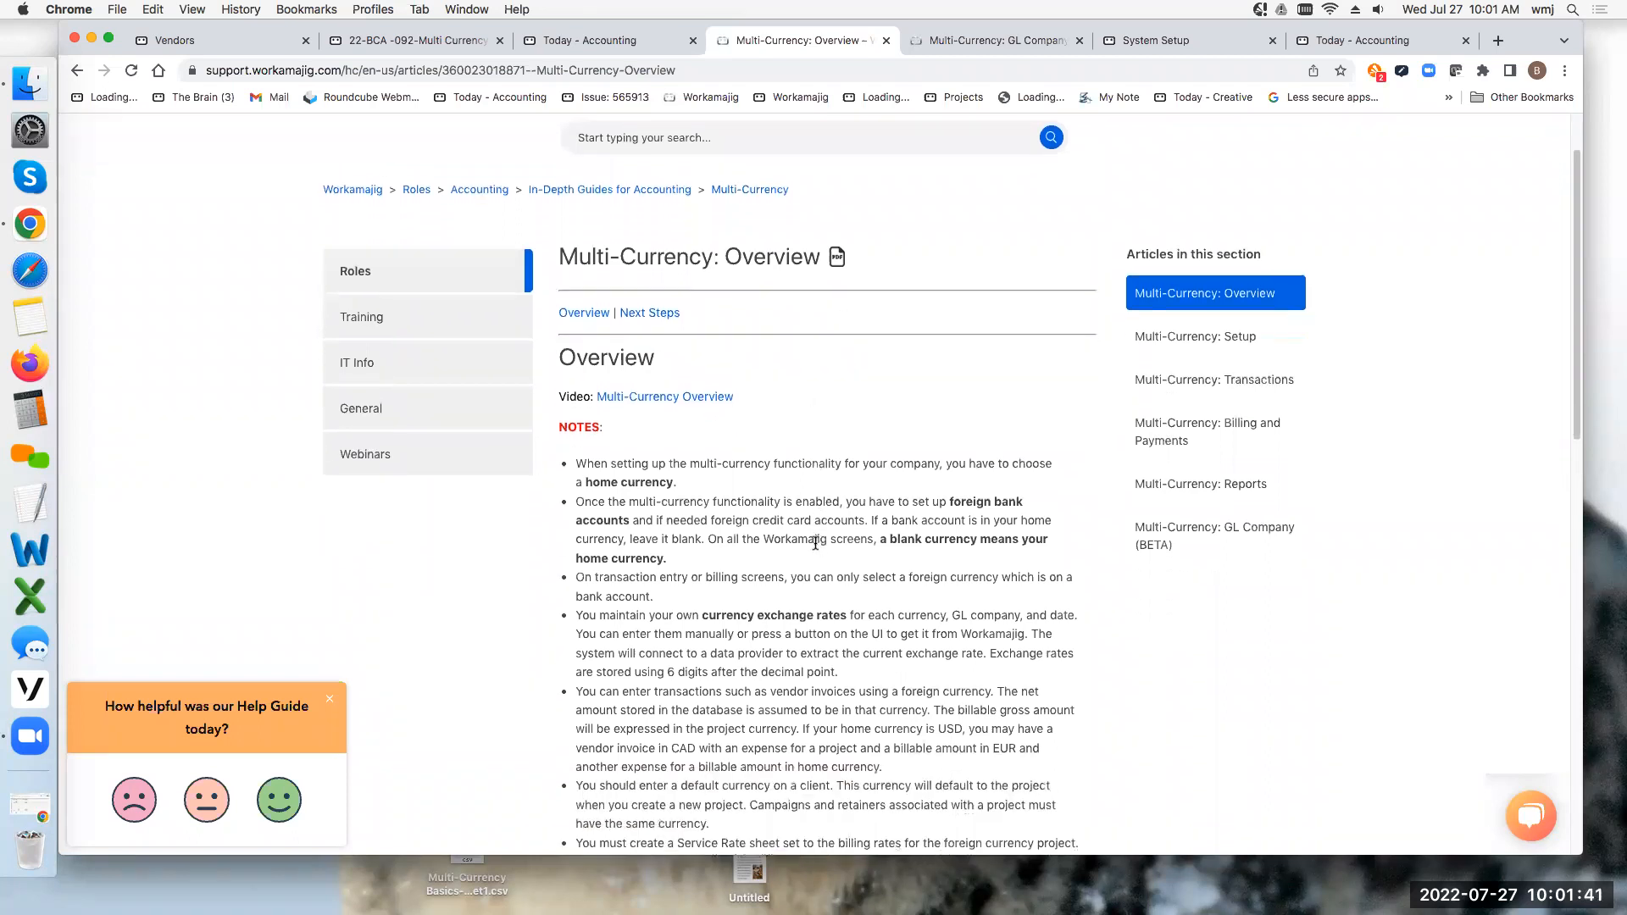
pyautogui.scroll(-2, 721, 790)
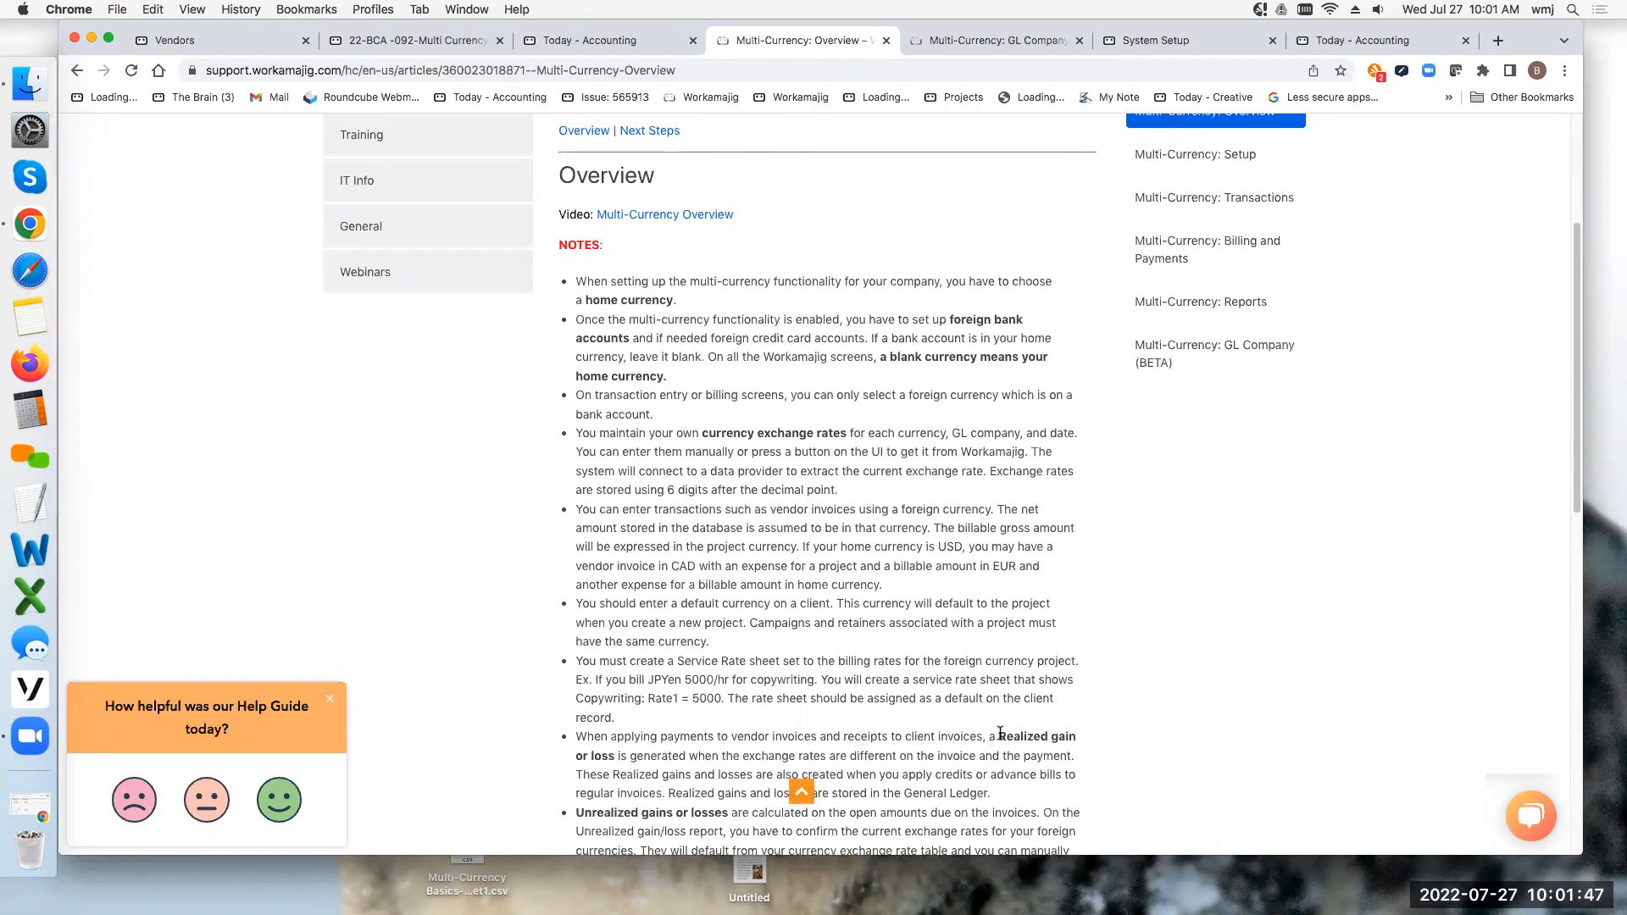
pyautogui.scroll(-1, 719, 795)
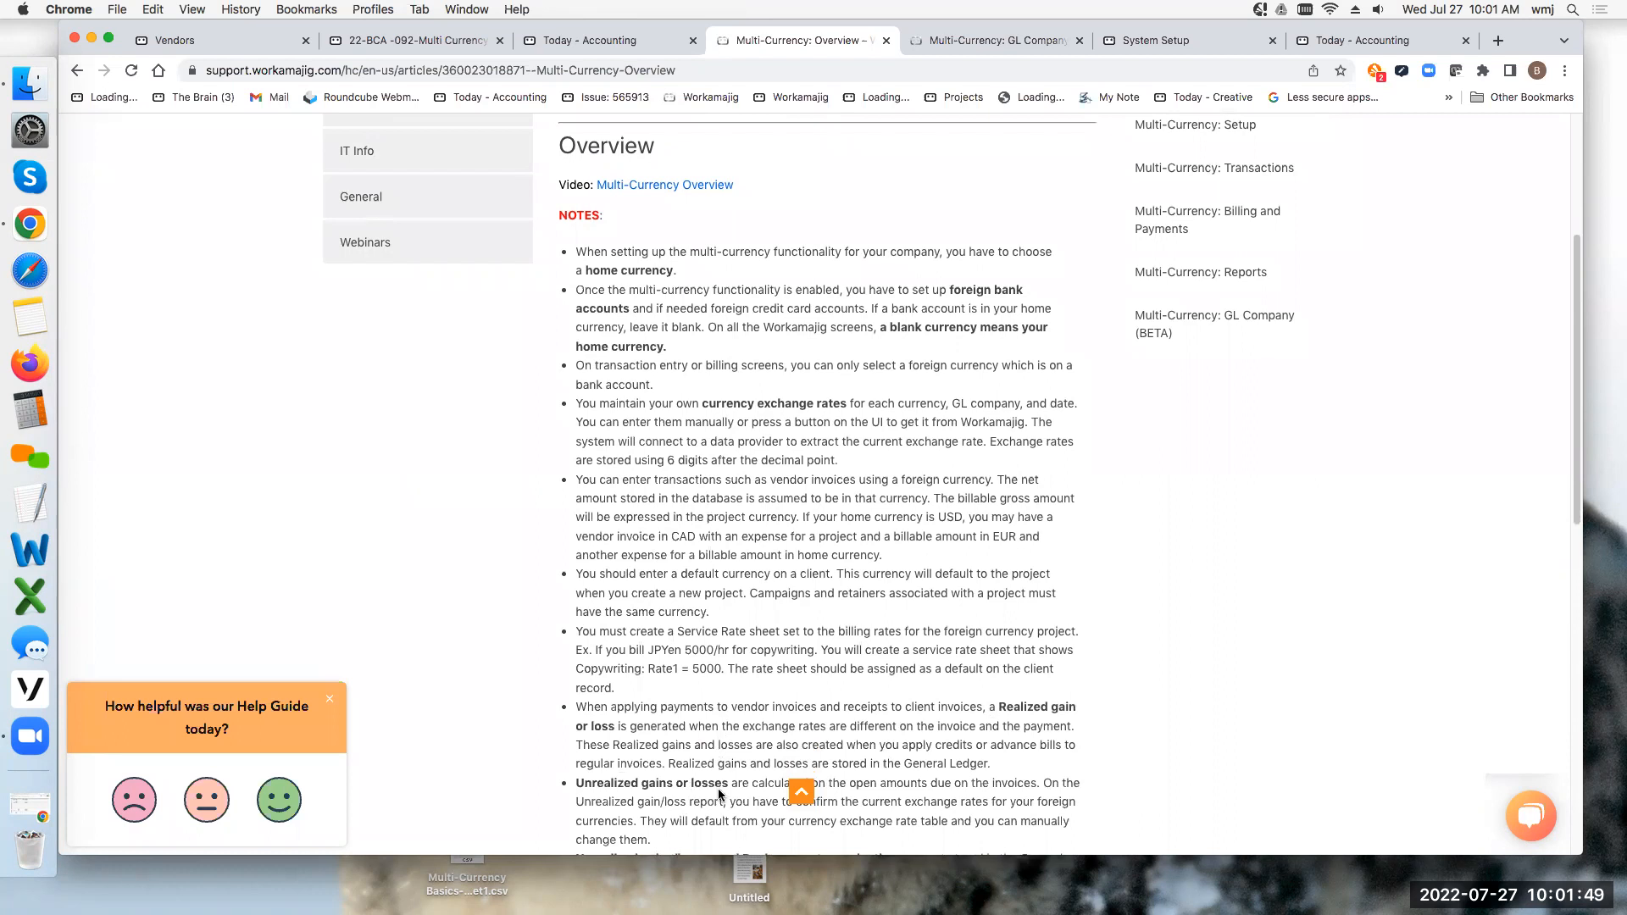
pyautogui.scroll(-5, 718, 788)
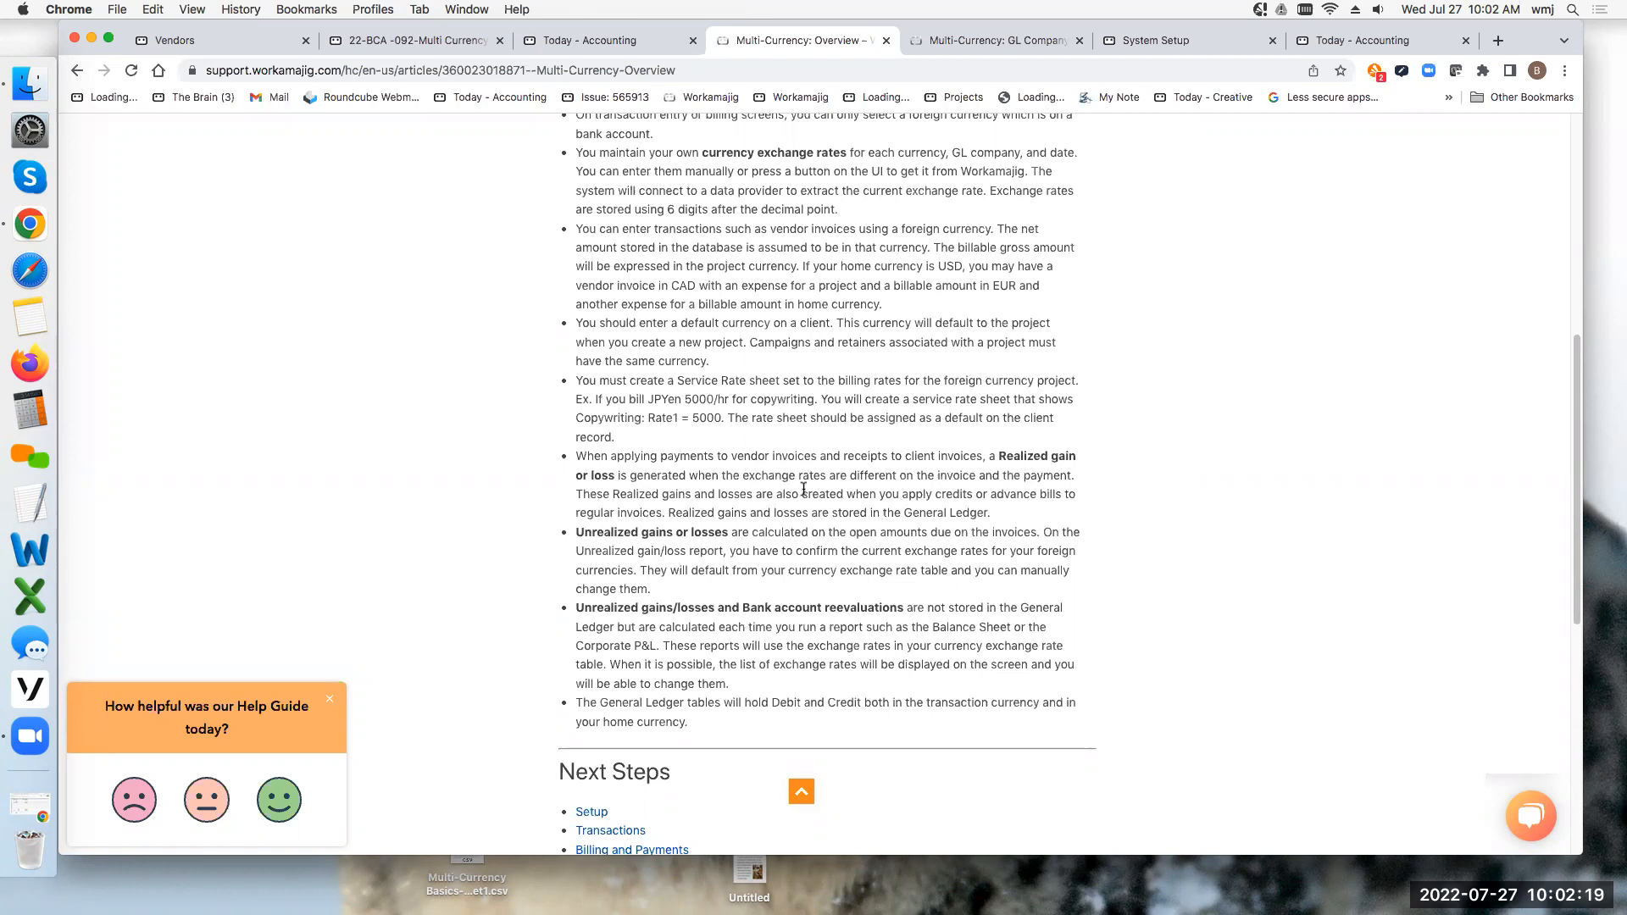
pyautogui.scroll(10, 700, 621)
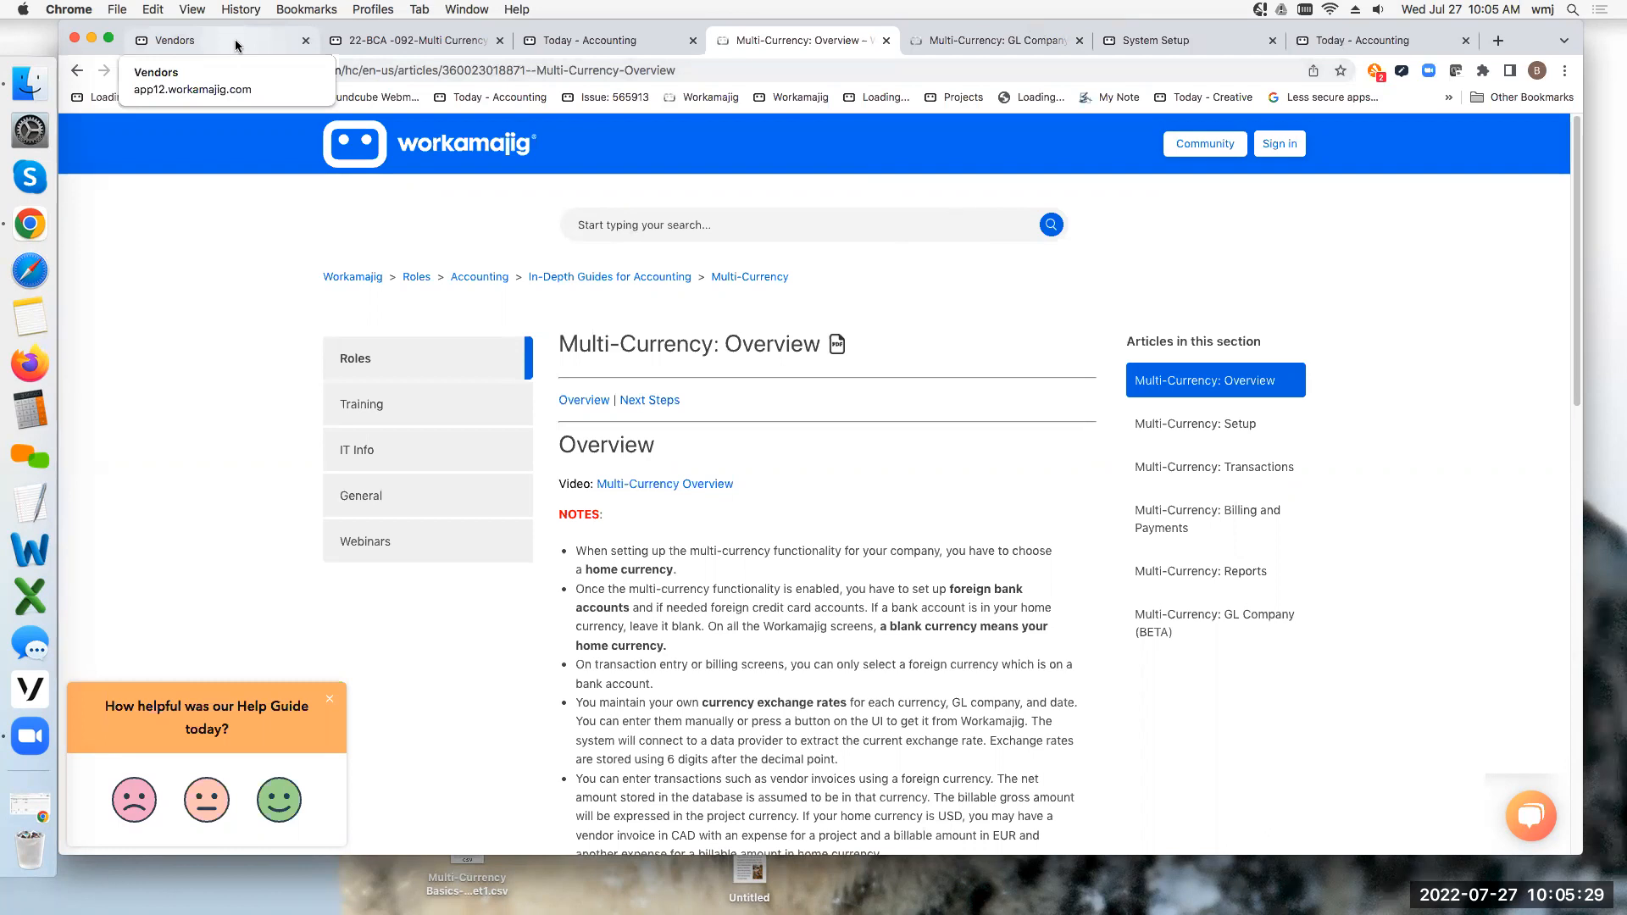
pyautogui.click(1180, 431)
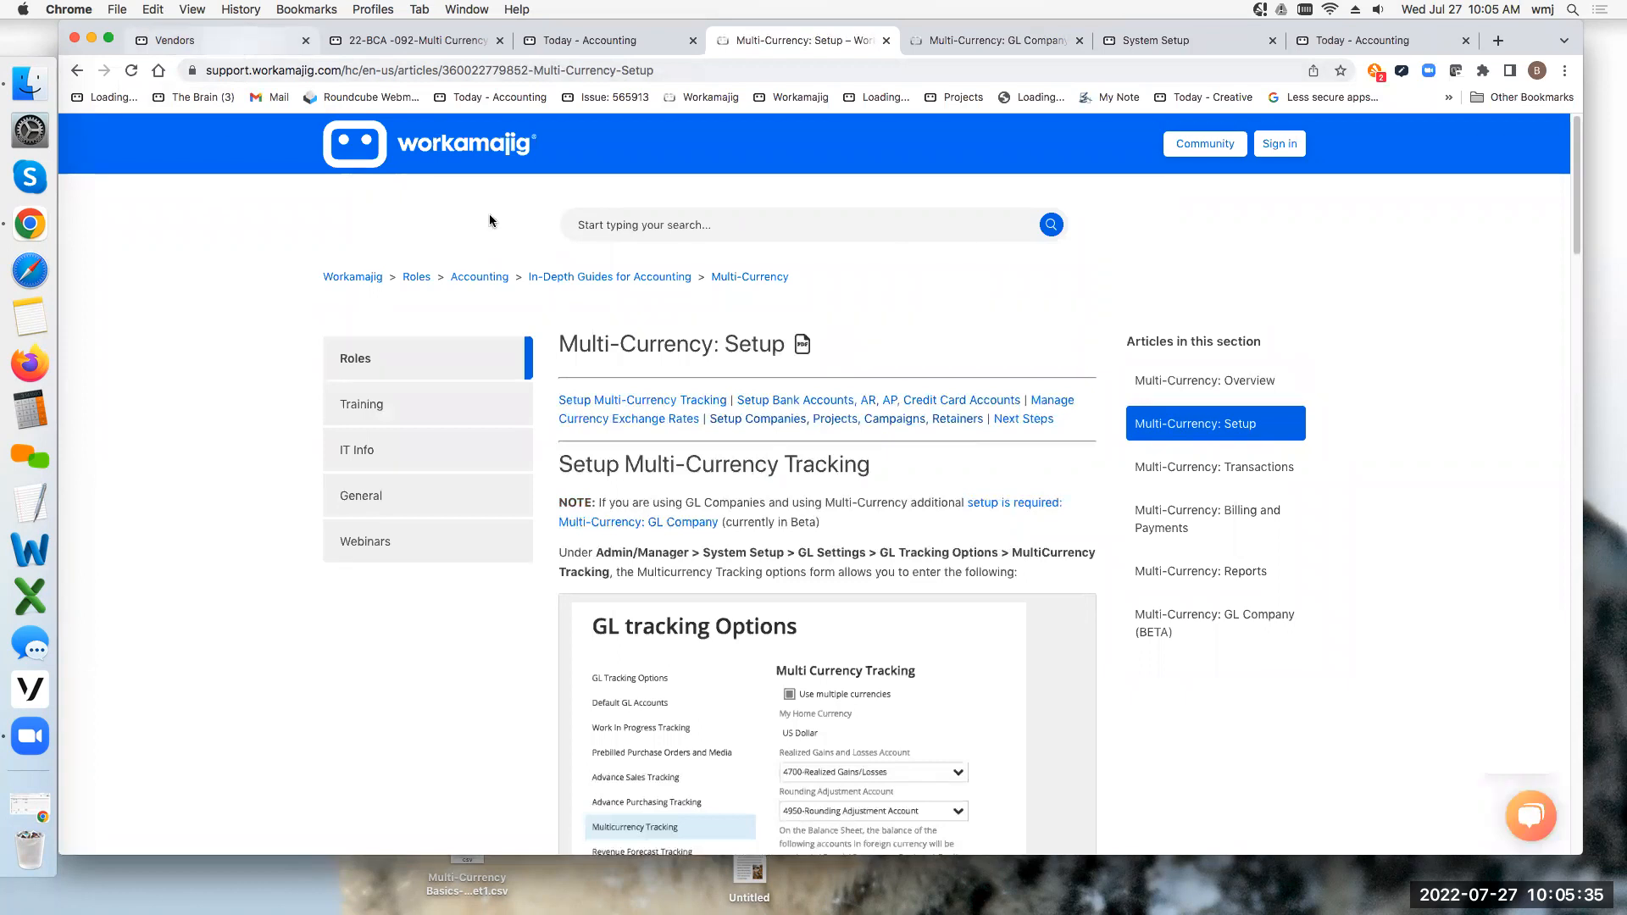
# Step: Switch to Workamajig and open the Multicurrency Tracking options within the GL Tracking Options of the admin System Setup
pyautogui.press('super+1')
pyautogui.click(1187, 222)
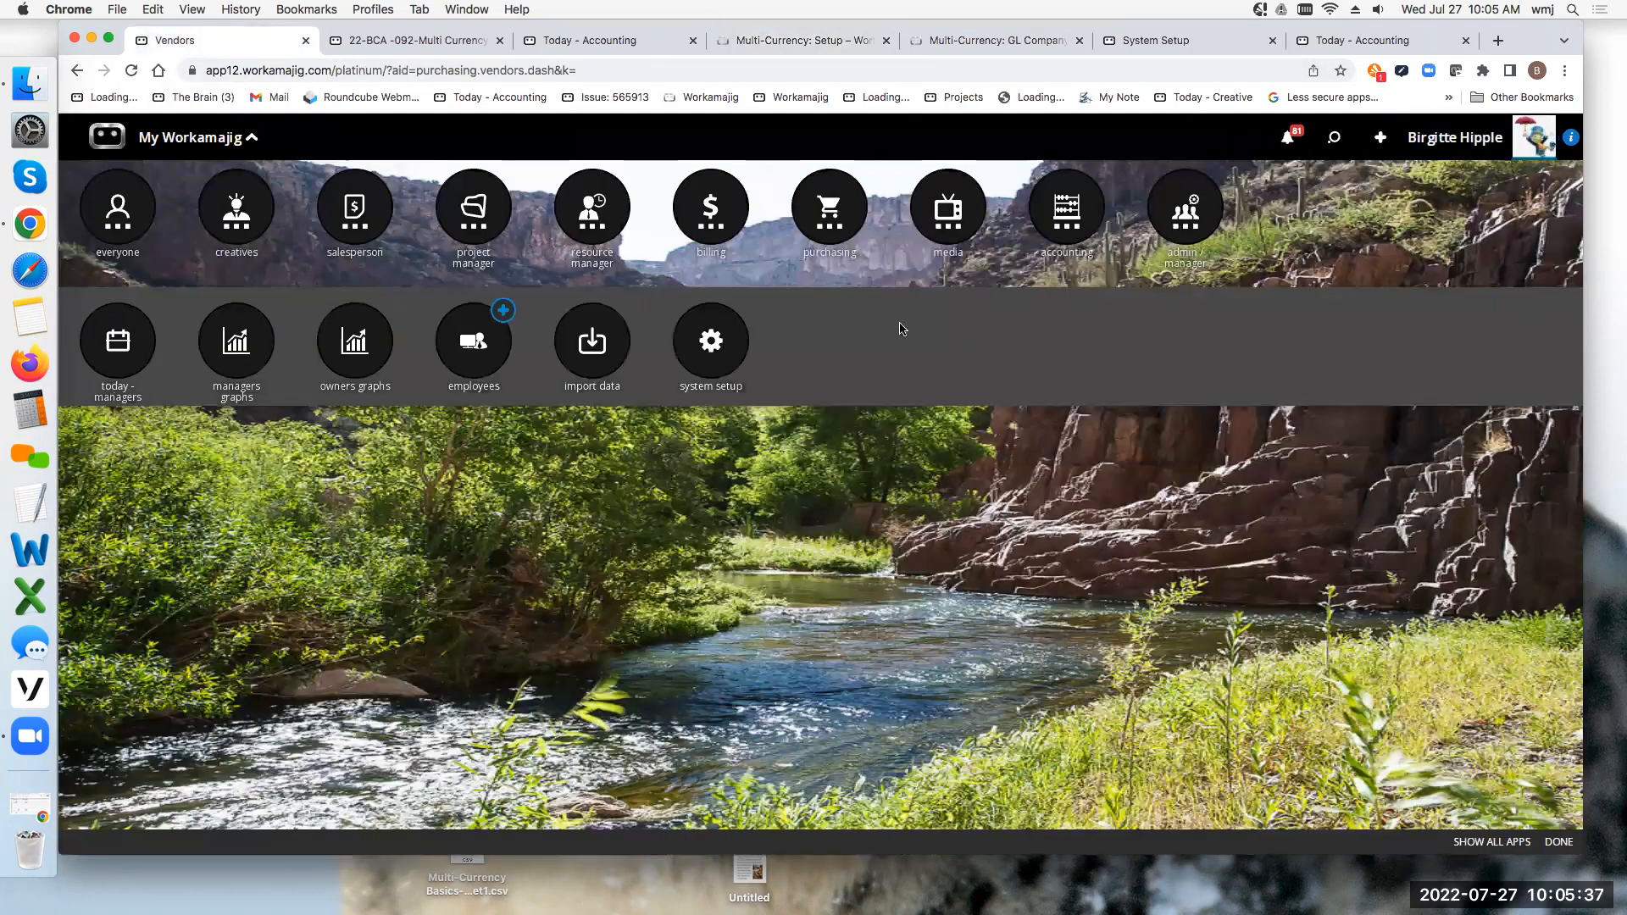
pyautogui.click(712, 344)
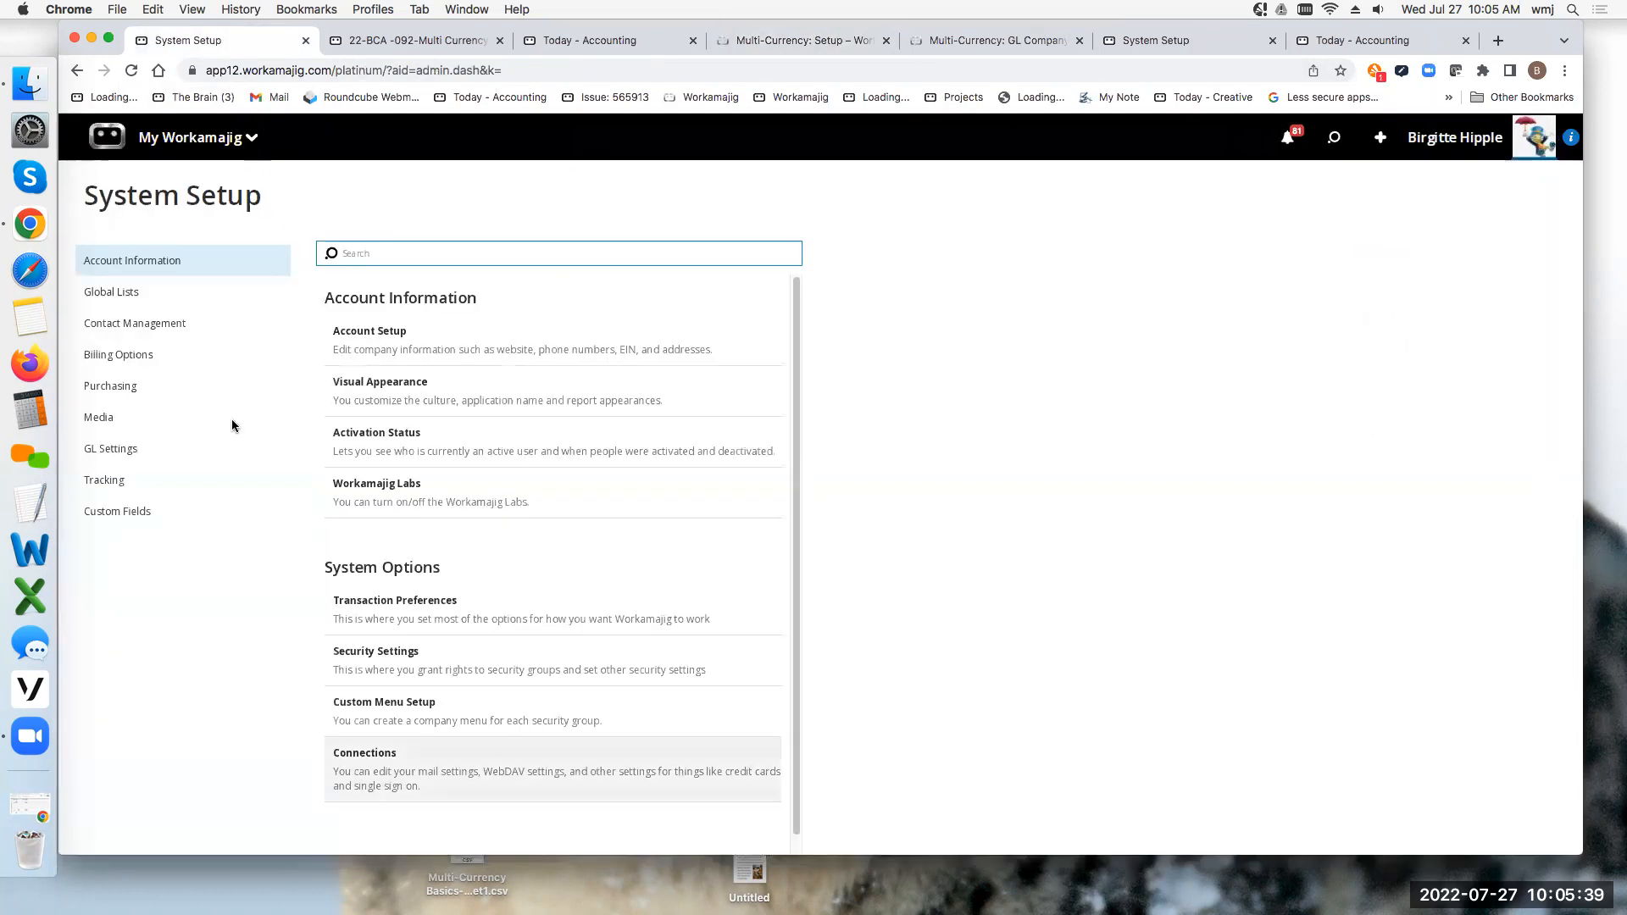
pyautogui.click(141, 456)
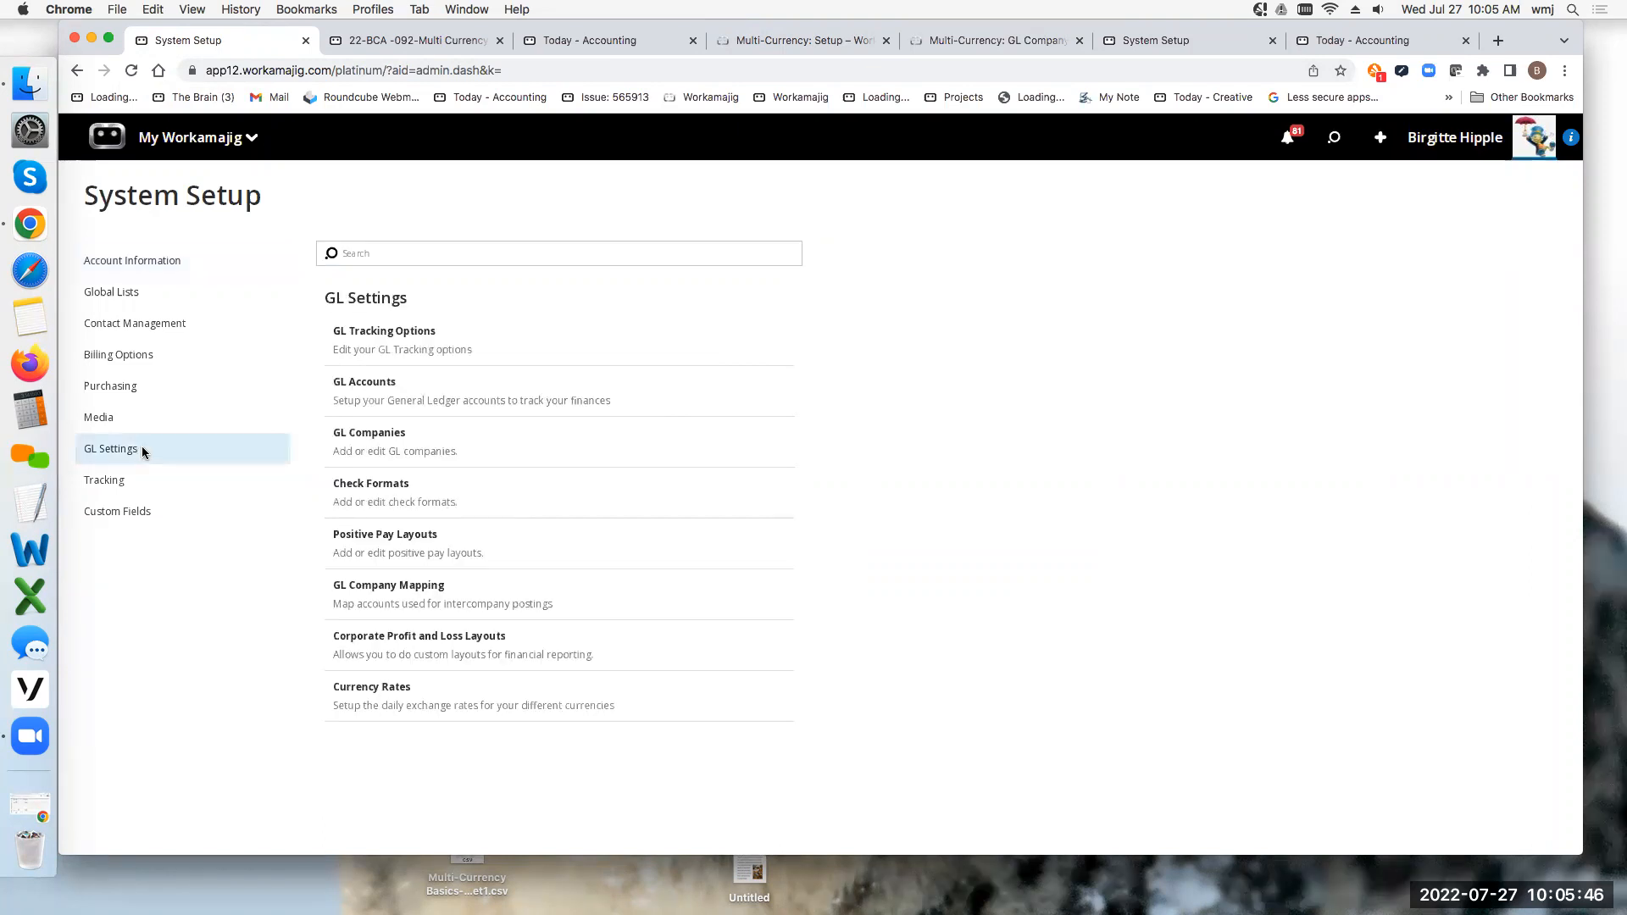
pyautogui.click(370, 340)
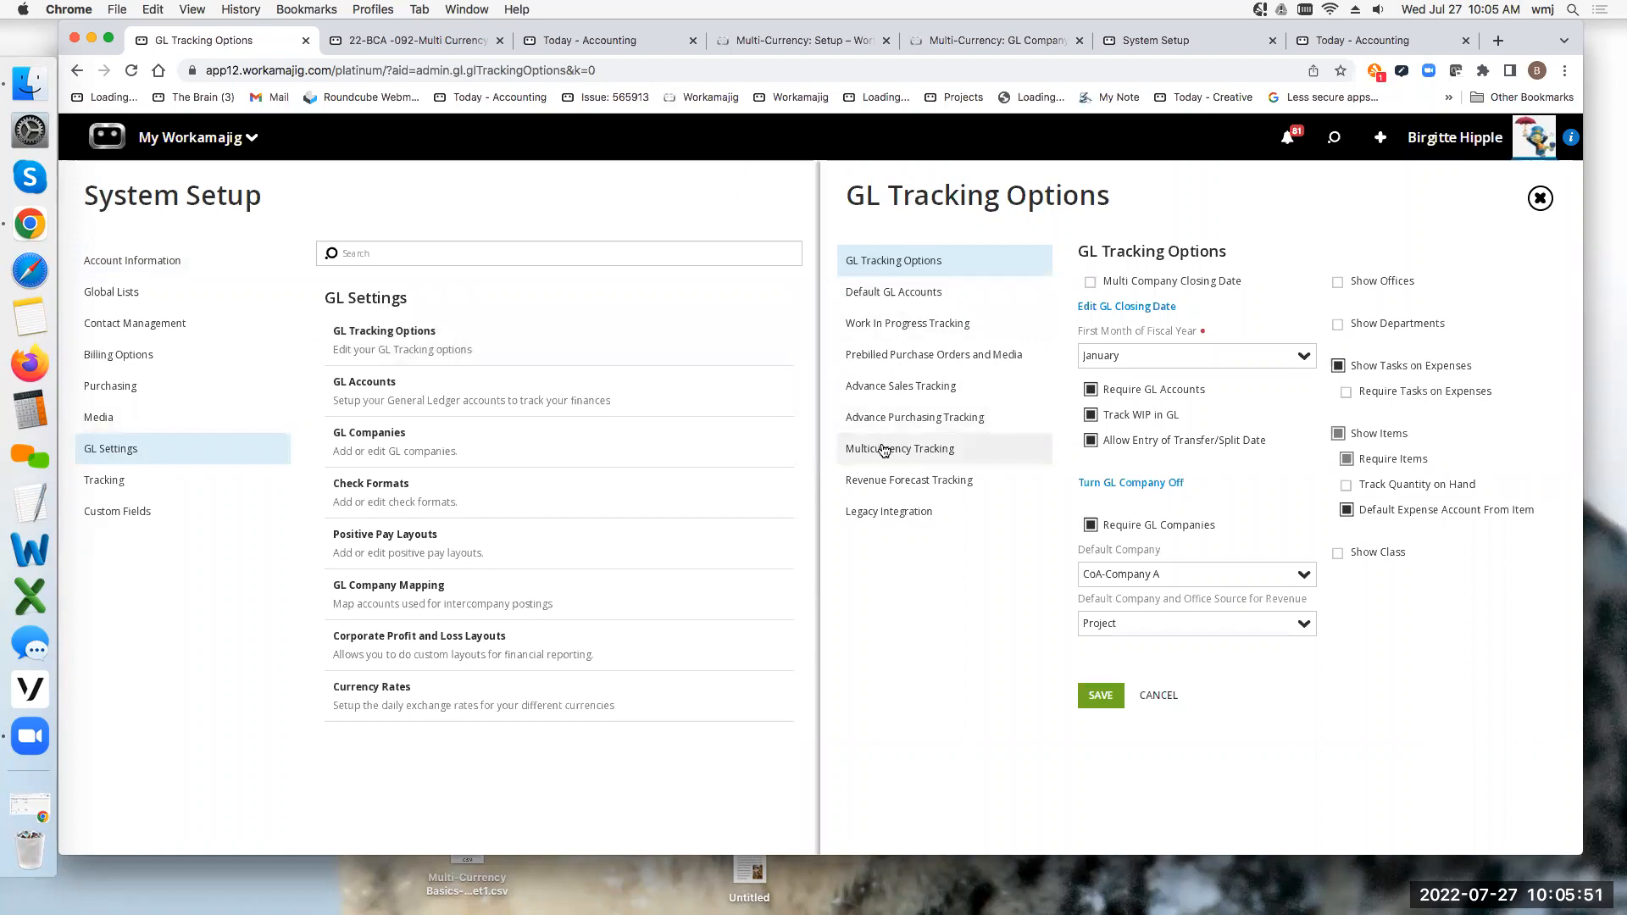
pyautogui.click(884, 450)
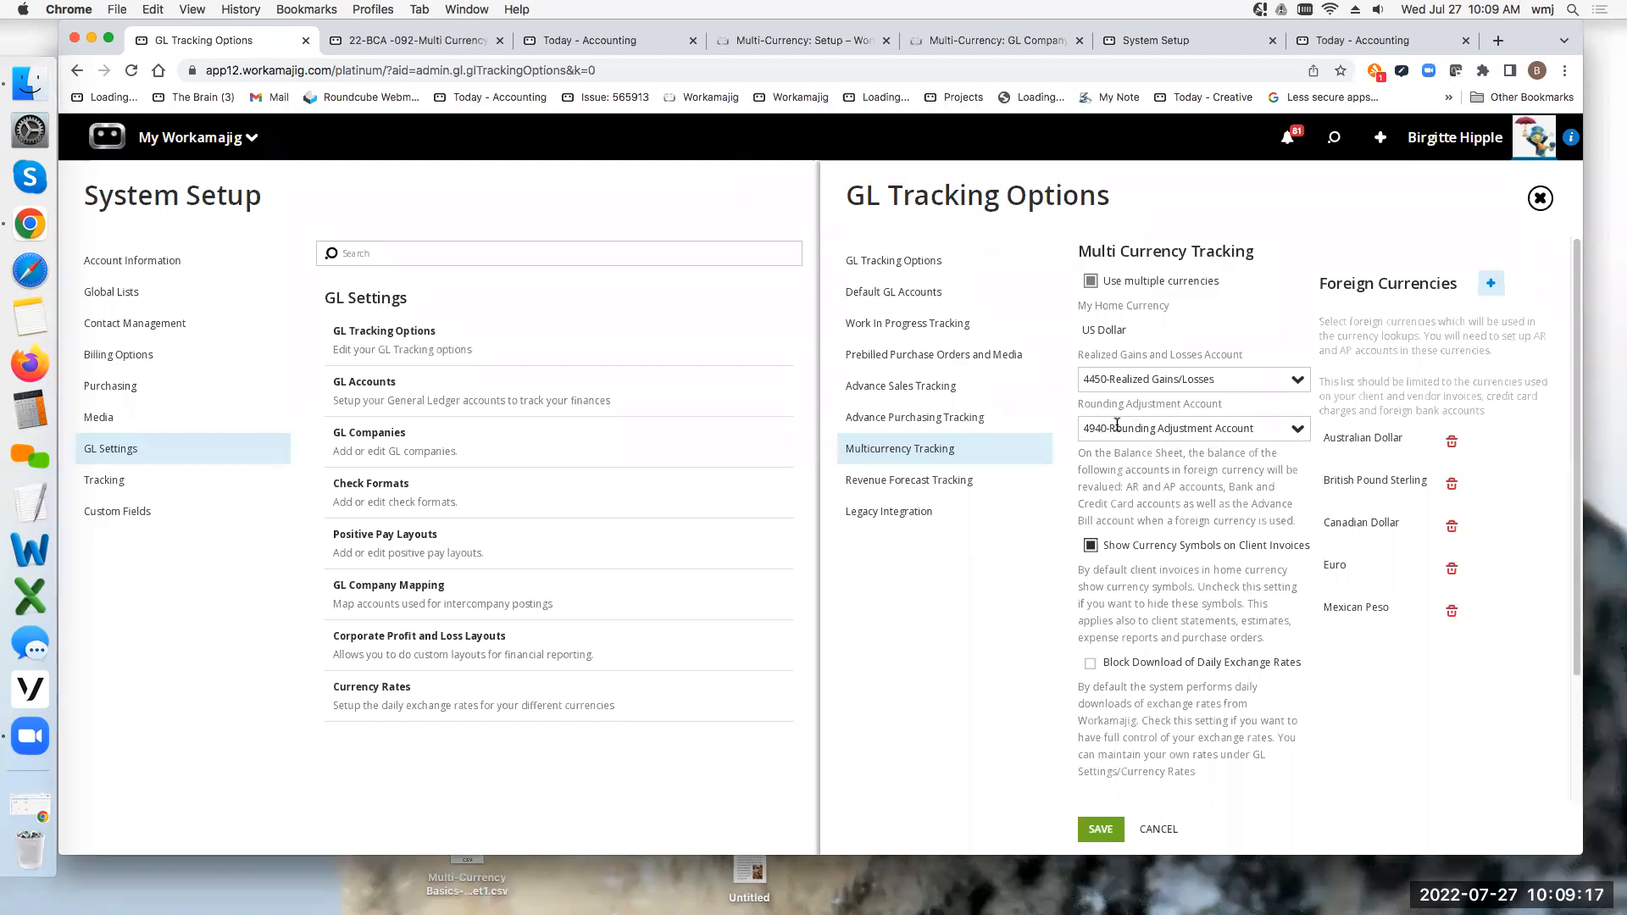
# Step: Look through the currencies offered for adding to the Foreign Currencies list, and close the selection without adding any
pyautogui.click(1491, 284)
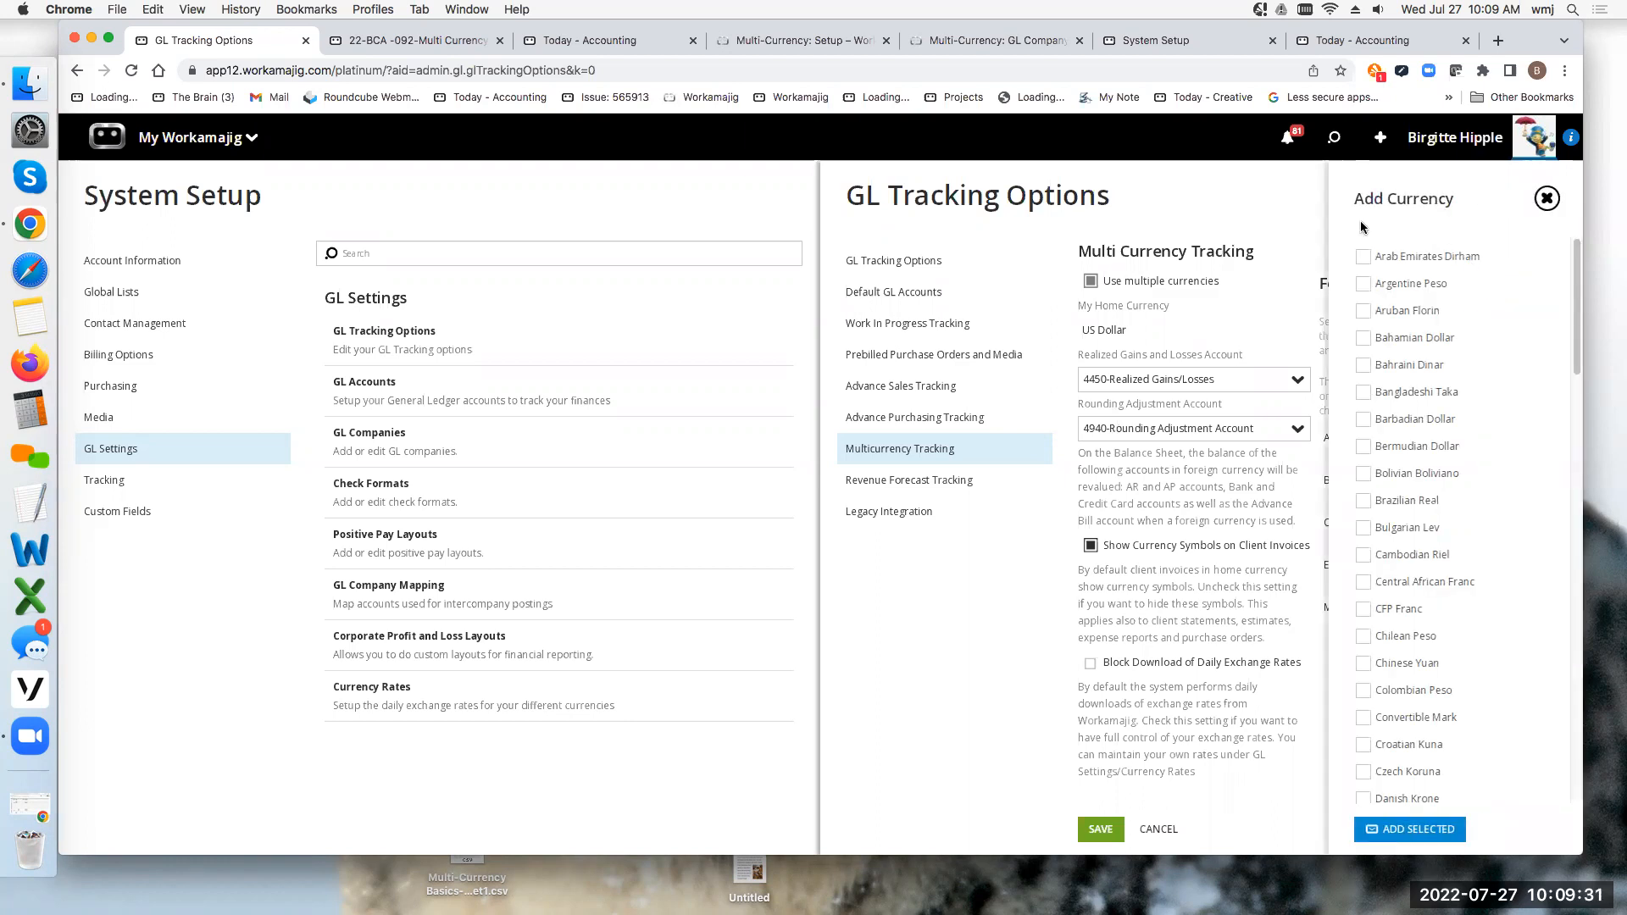
pyautogui.scroll(-5, 1579, 375)
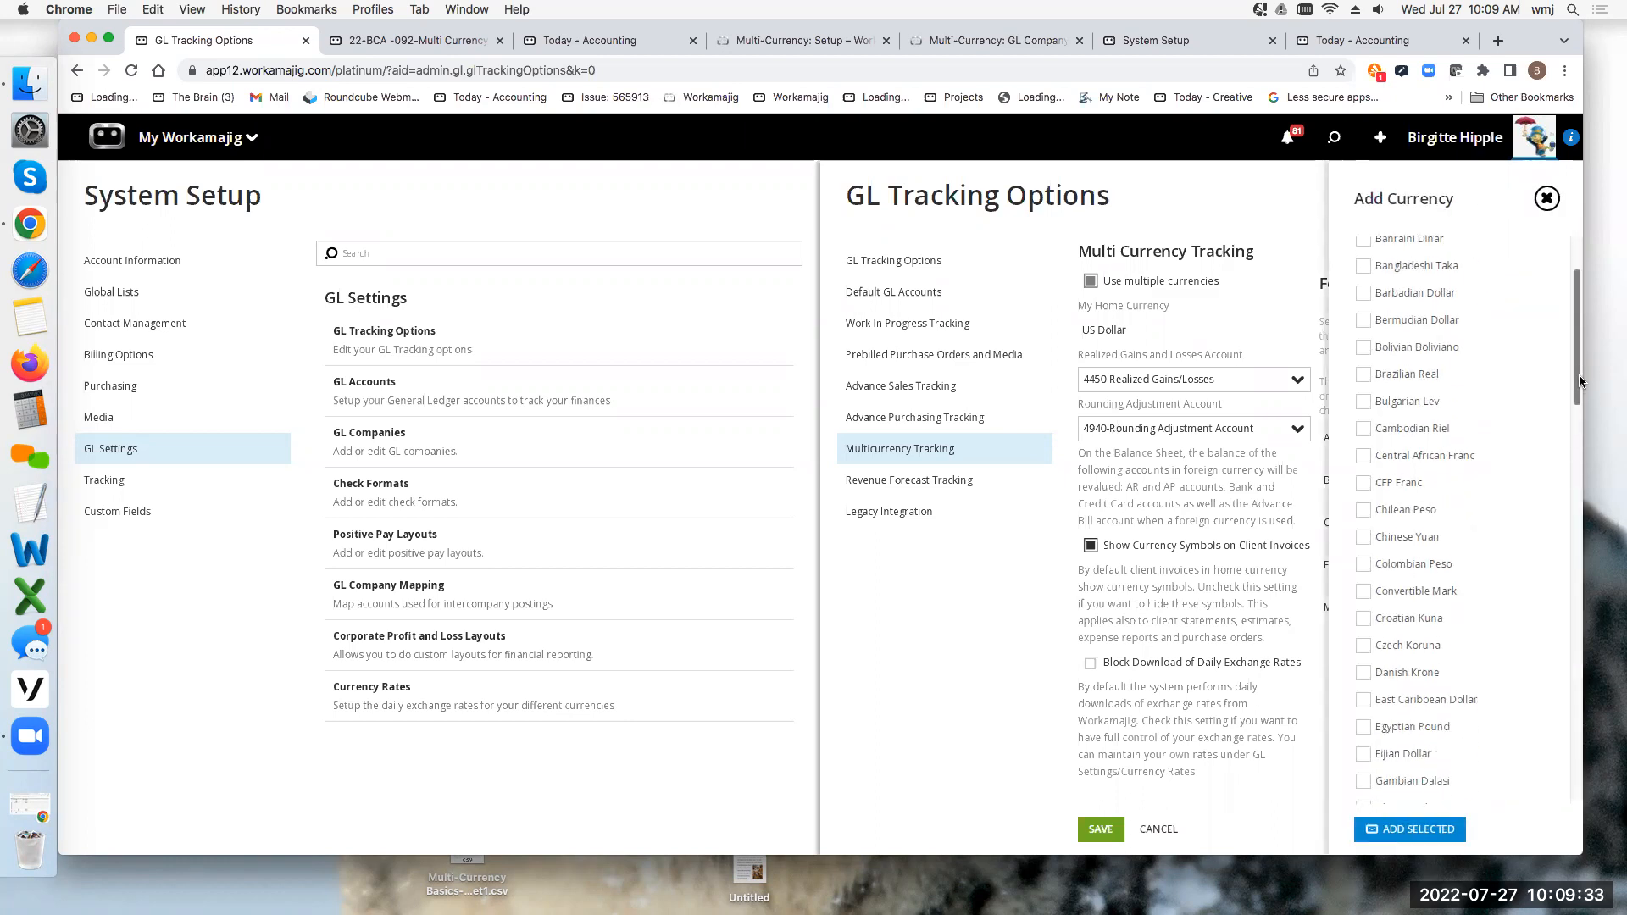
pyautogui.moveTo(1580, 410); pyautogui.dragTo(1564, 772)
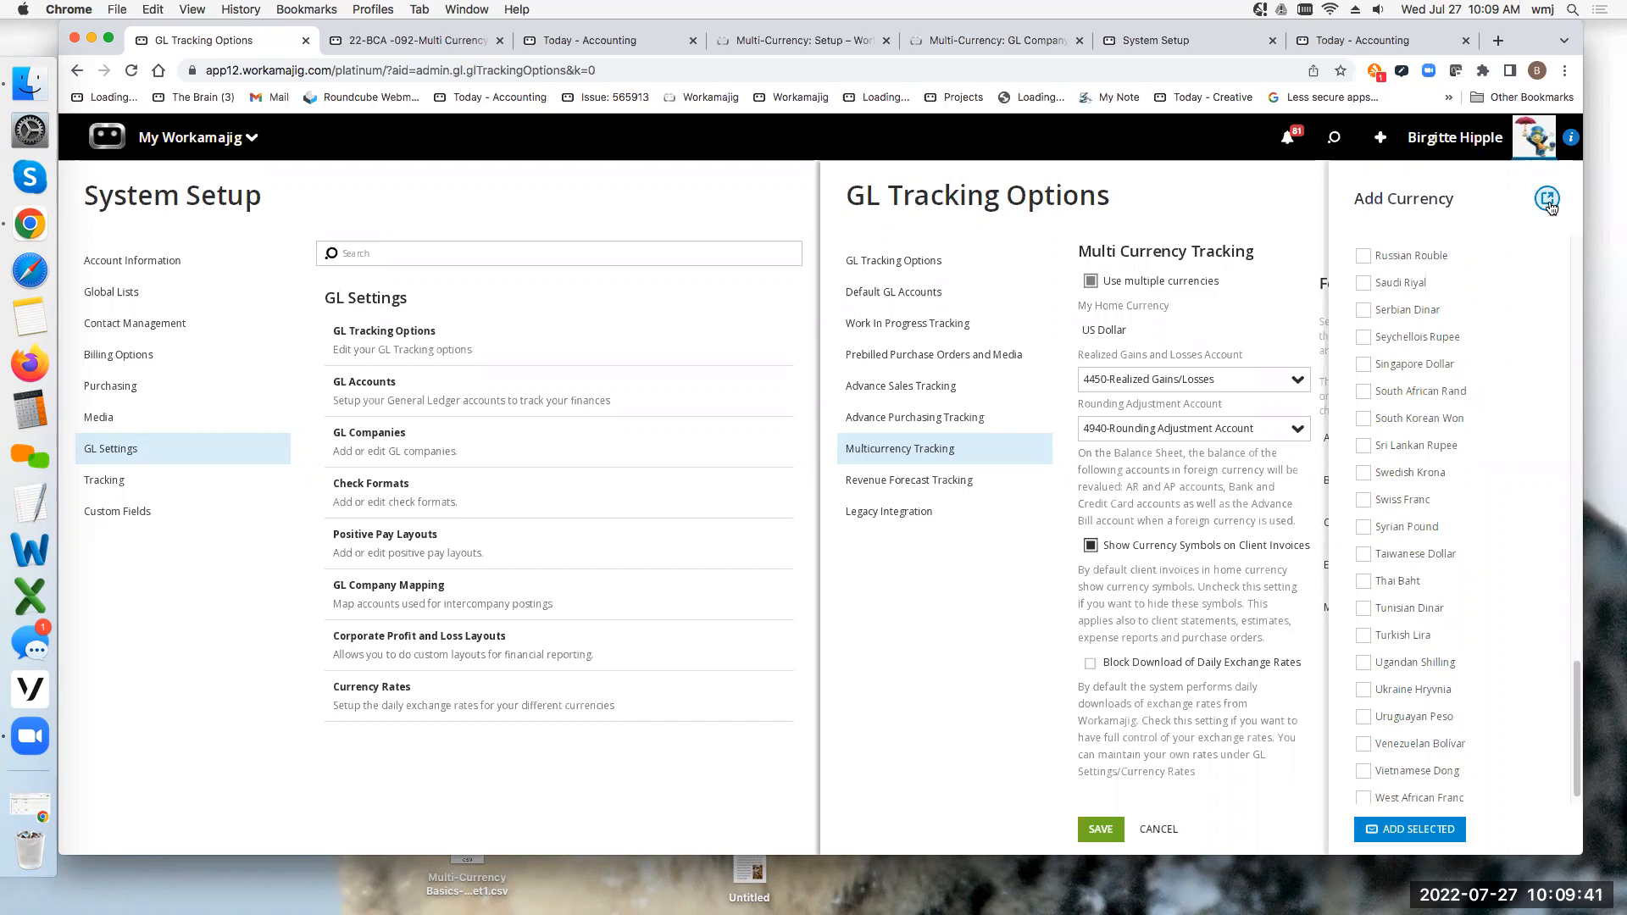
pyautogui.click(1547, 200)
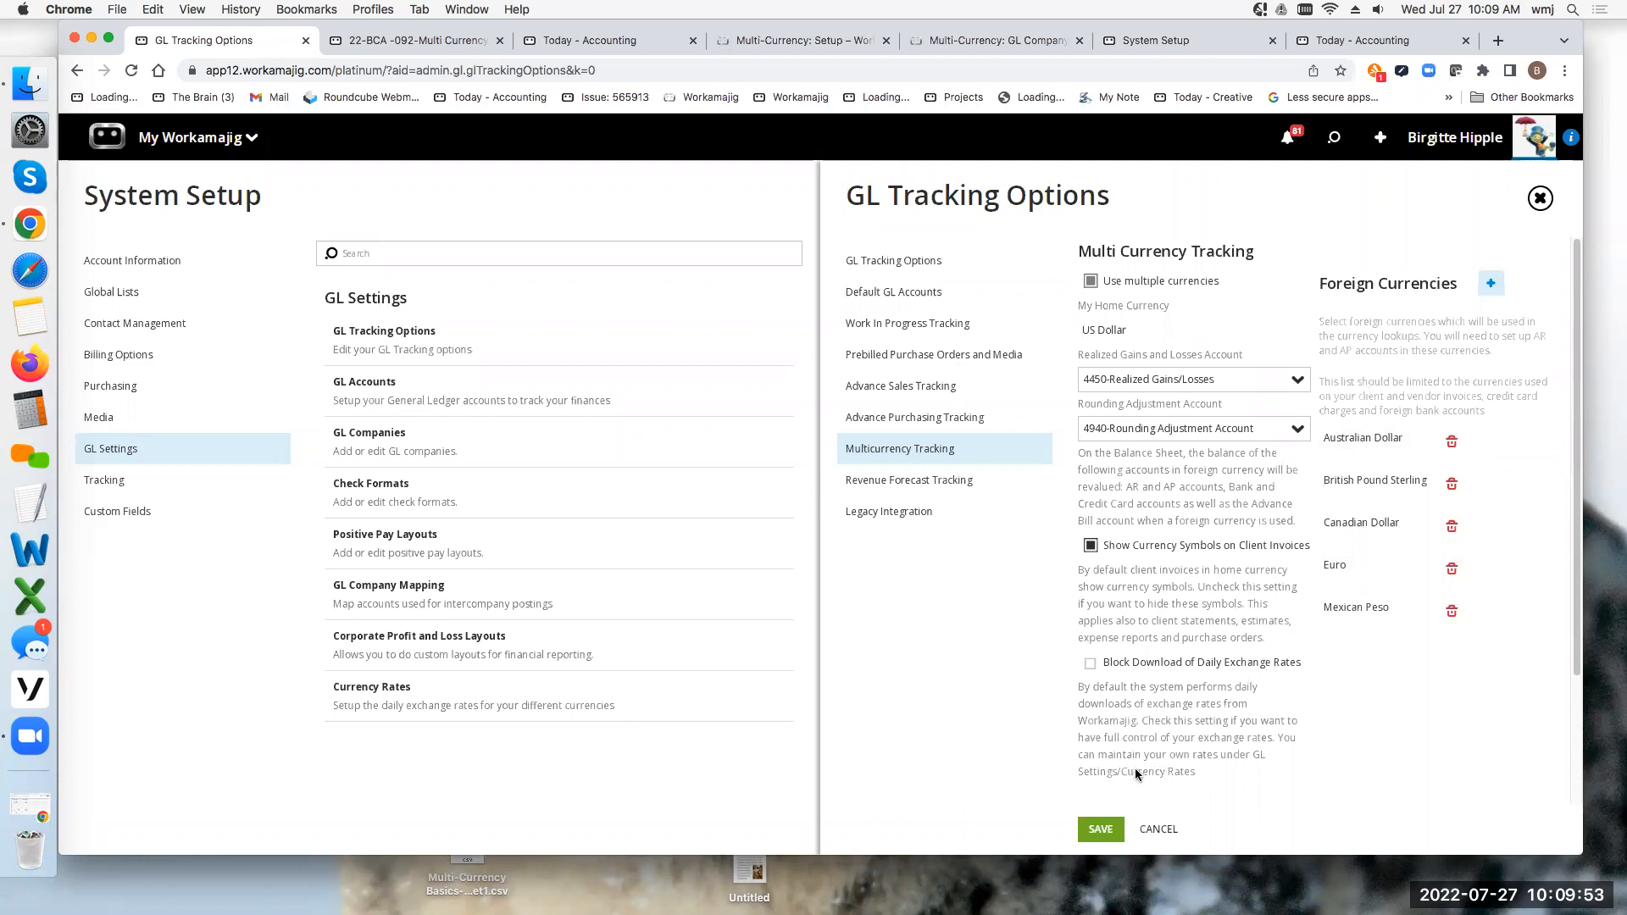
# Step: Open the Currency Rates setup and view the extra actions for getting today's rate or importing rates
pyautogui.click(699, 217)
pyautogui.click(365, 689)
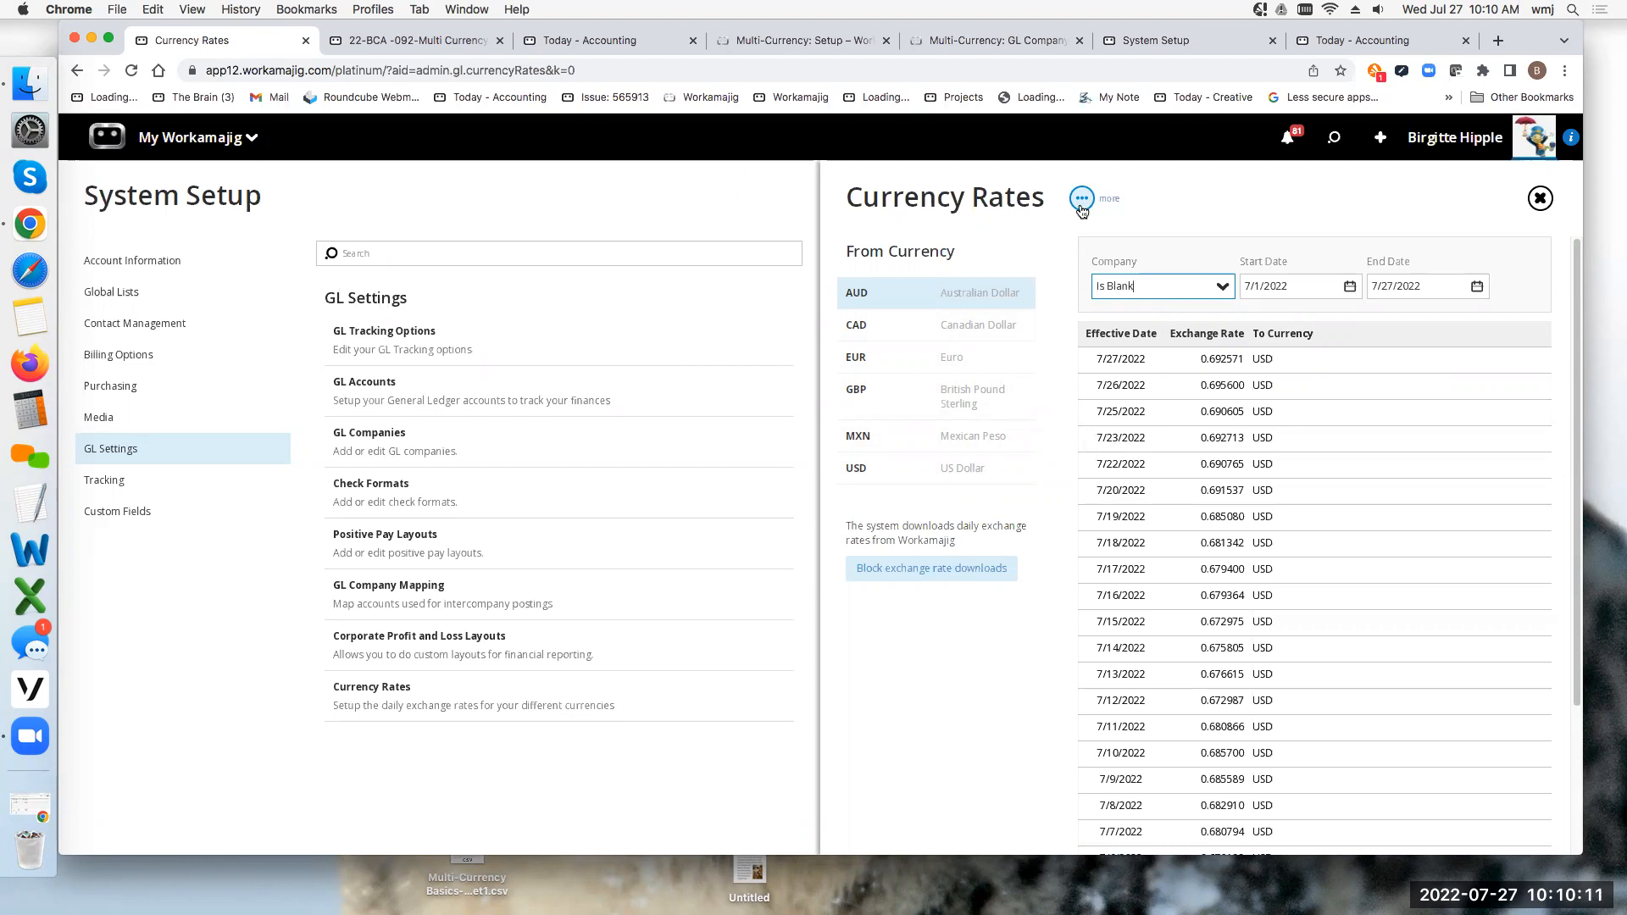
pyautogui.click(1082, 207)
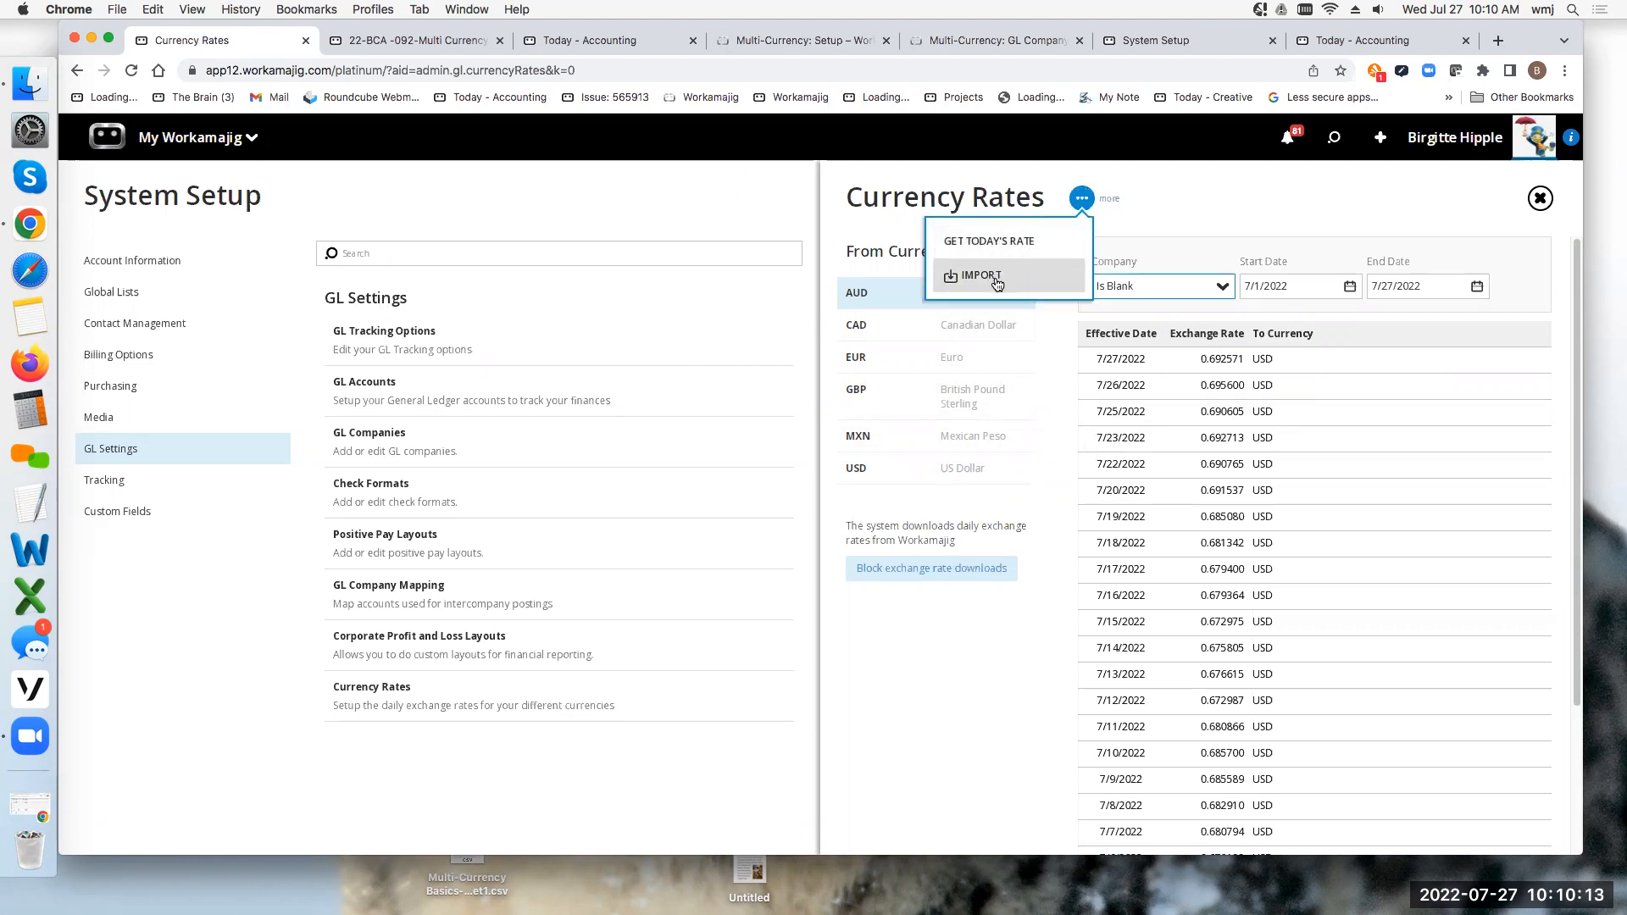
pyautogui.click(1217, 200)
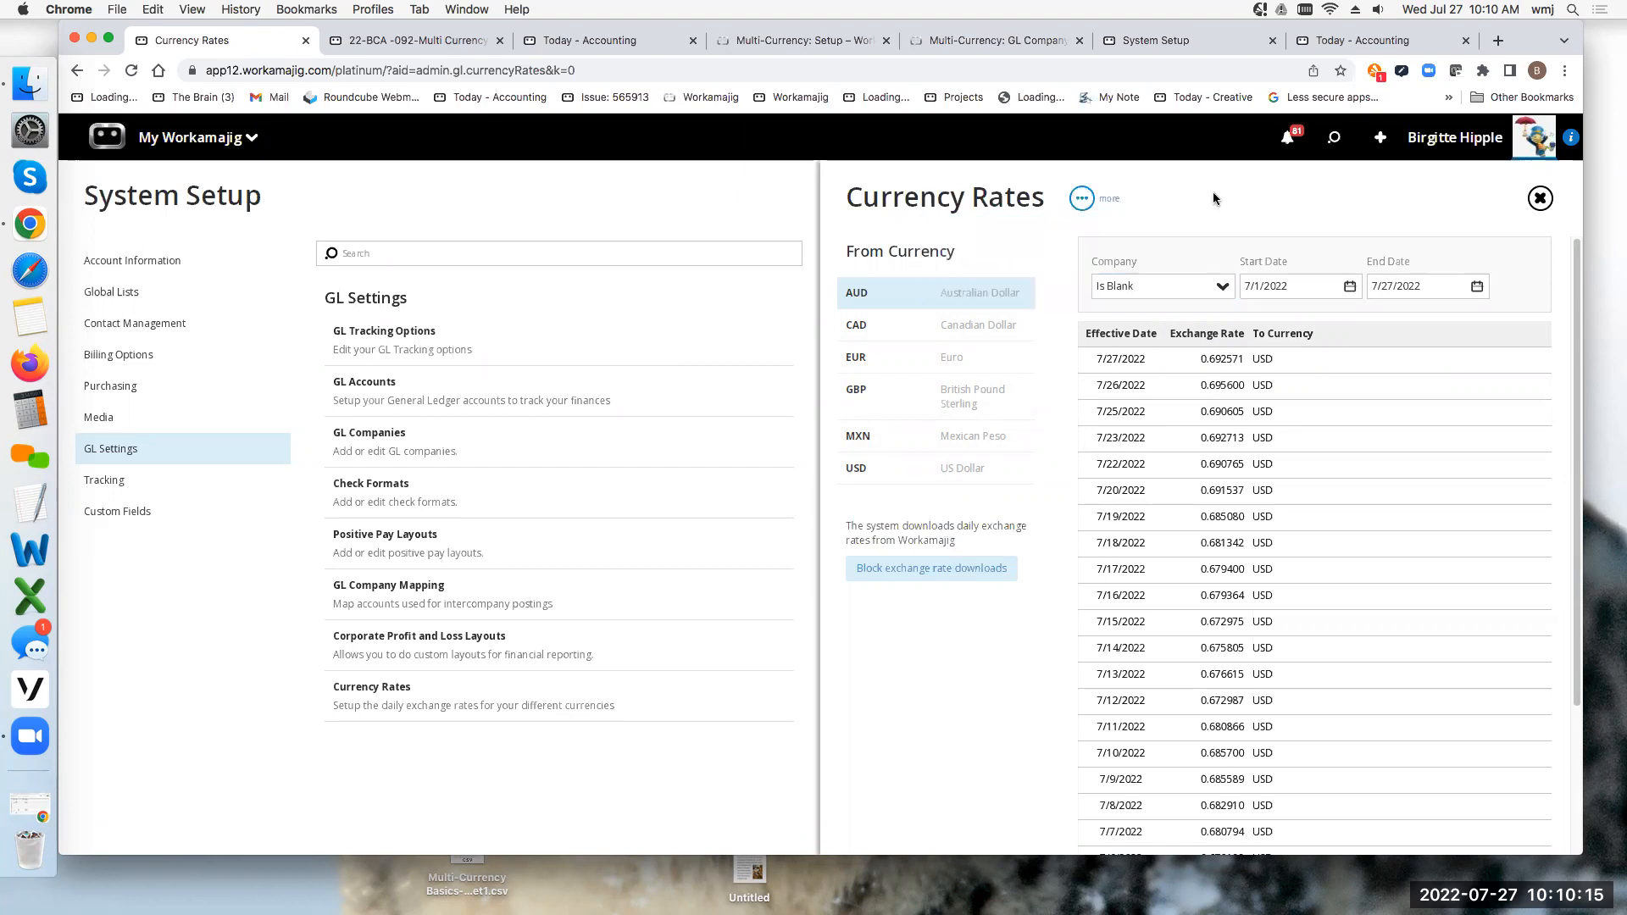
# Step: Review the Australian Dollar exchange rates from a start date of 6/1/2022, opening the 7/27/2022 rate for editing without changing it
pyautogui.click(1349, 288)
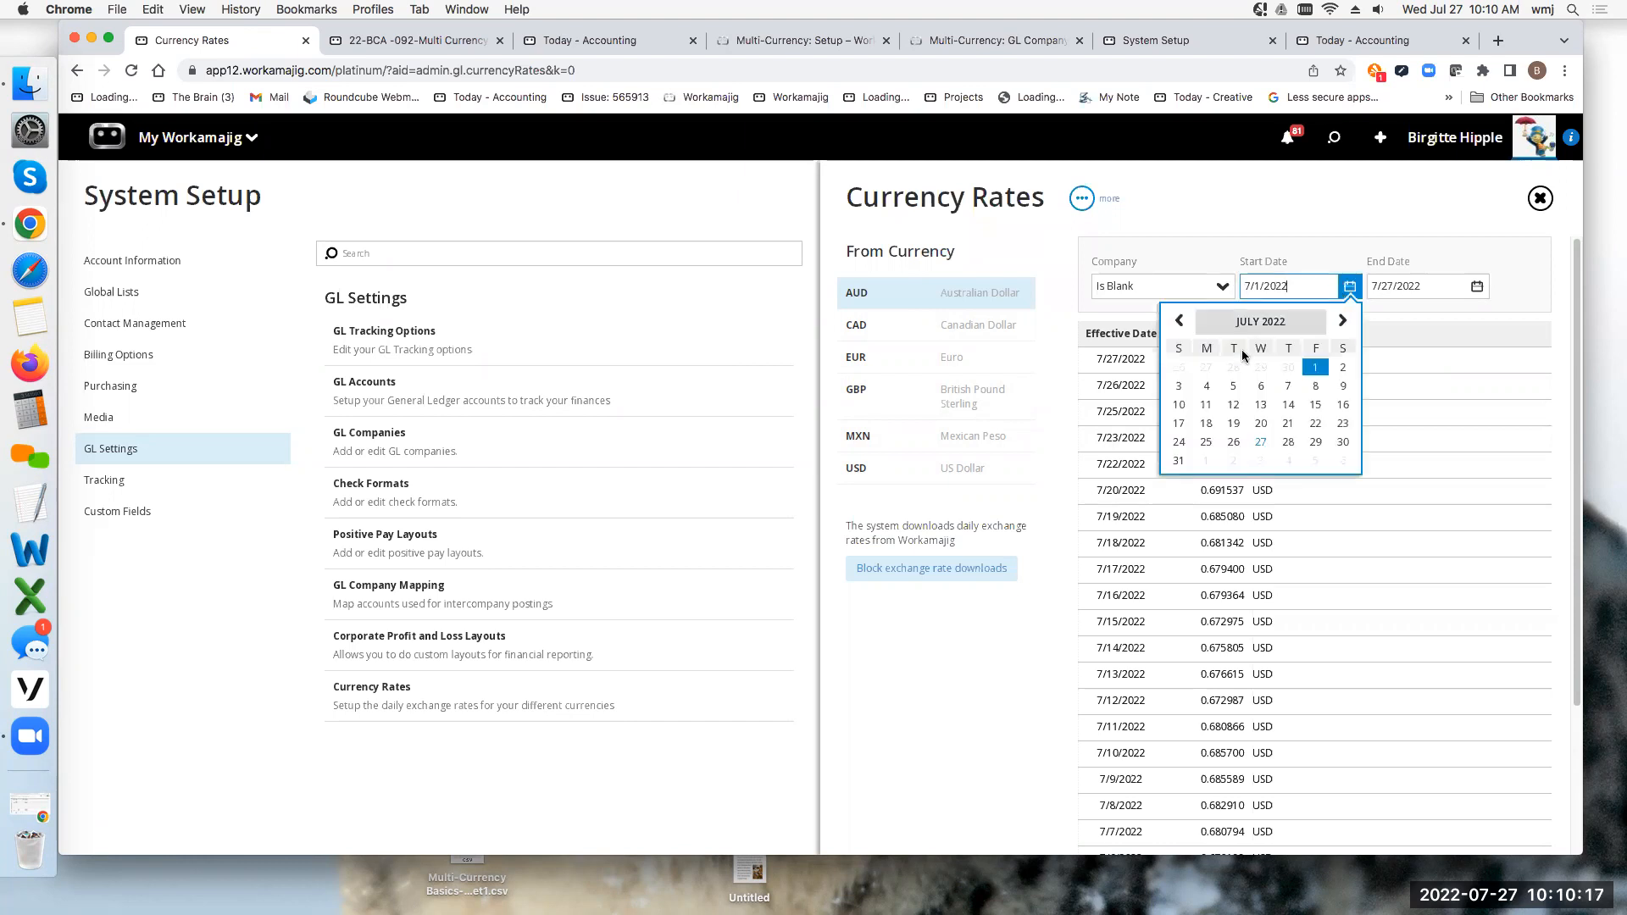
pyautogui.click(1179, 320)
pyautogui.click(1260, 370)
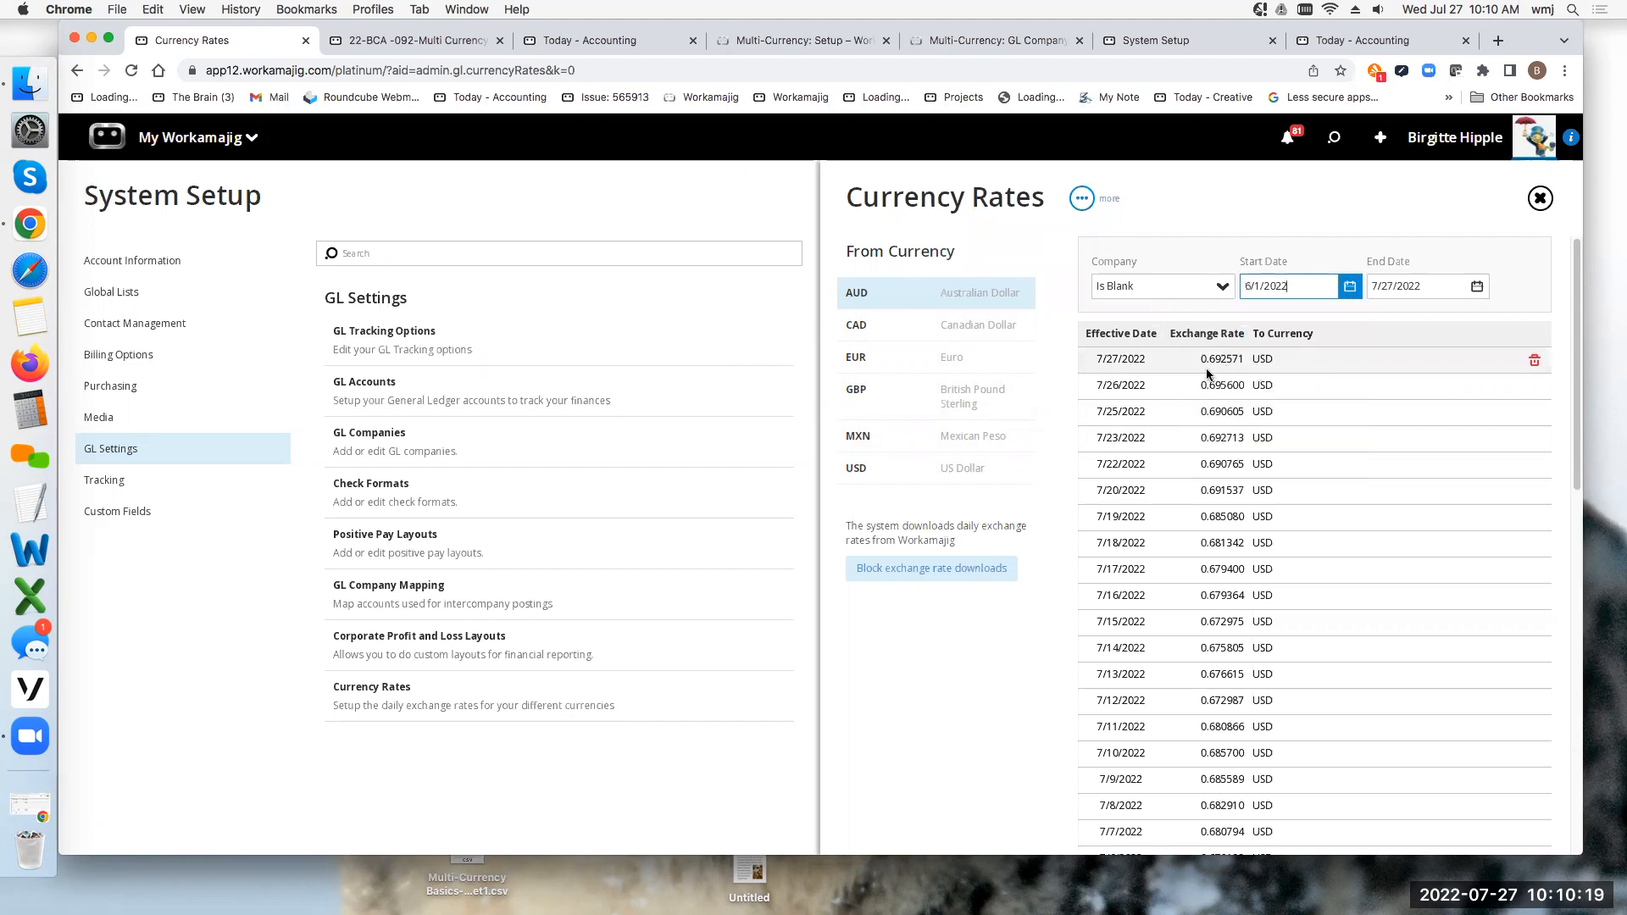
pyautogui.scroll(-8, 1192, 542)
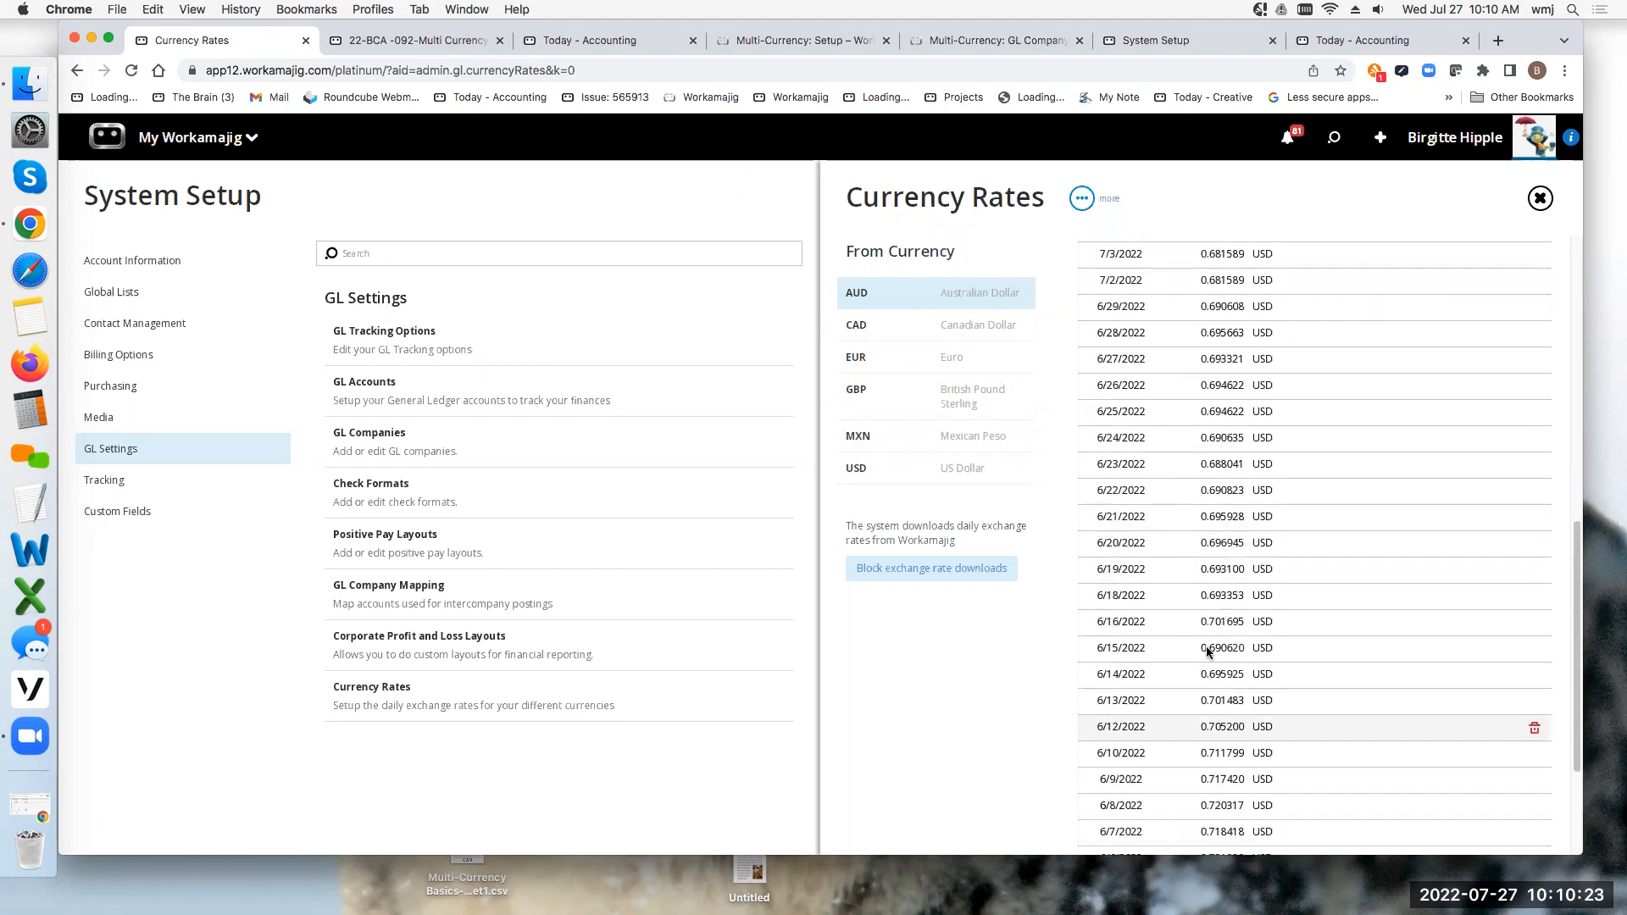
pyautogui.scroll(8, 1244, 396)
pyautogui.scroll(1, 1221, 268)
pyautogui.click(1226, 360)
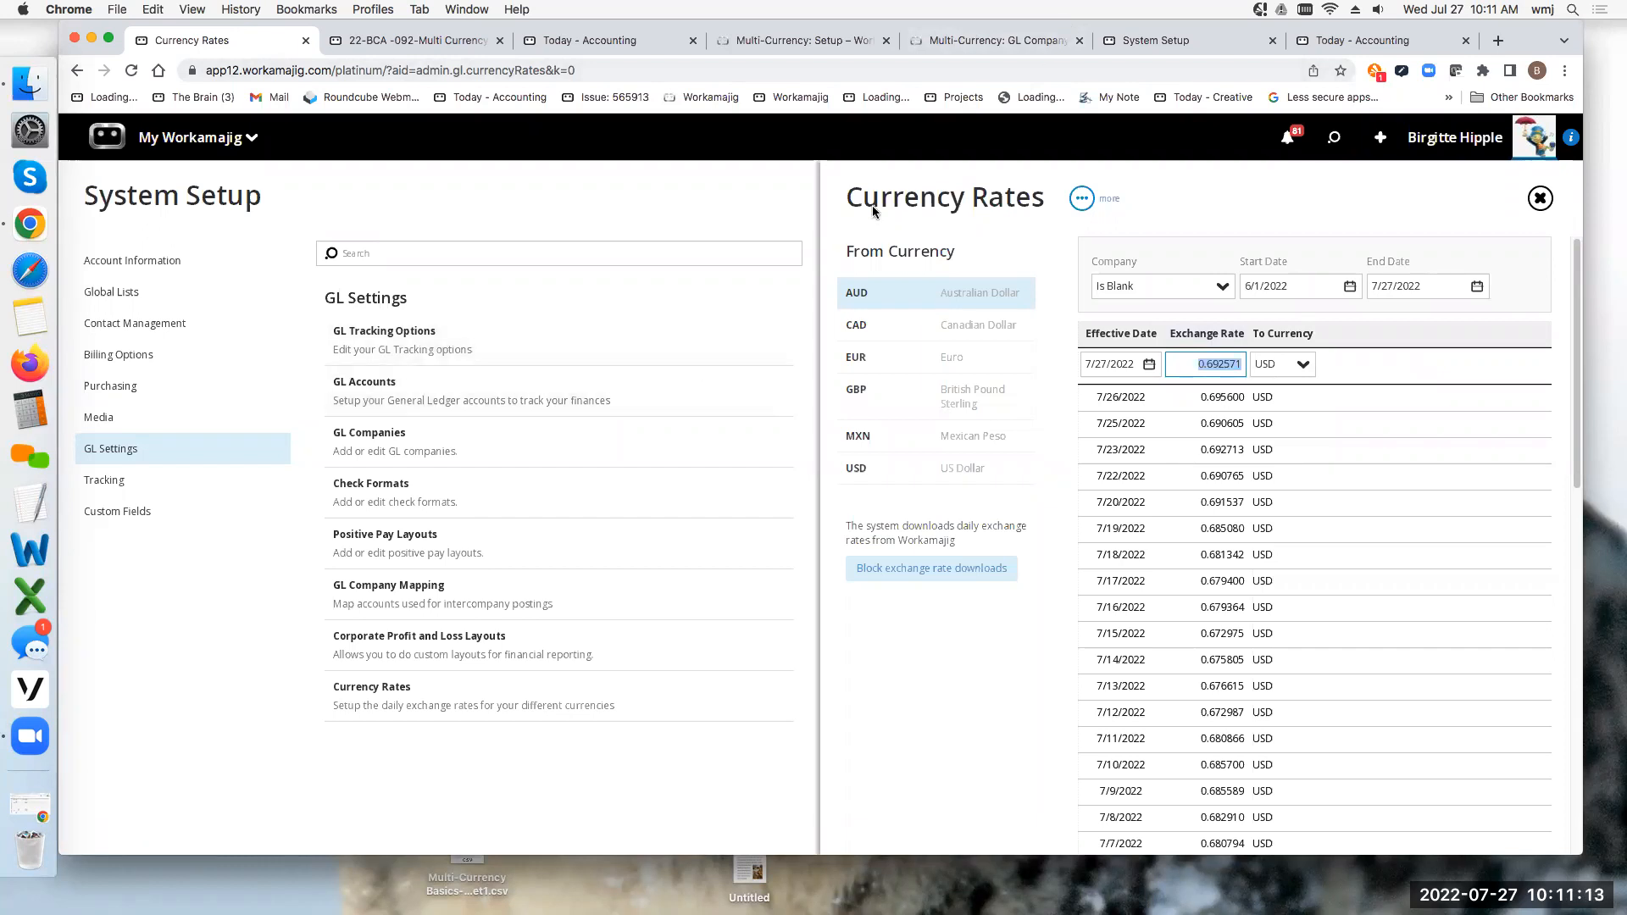
pyautogui.click(674, 216)
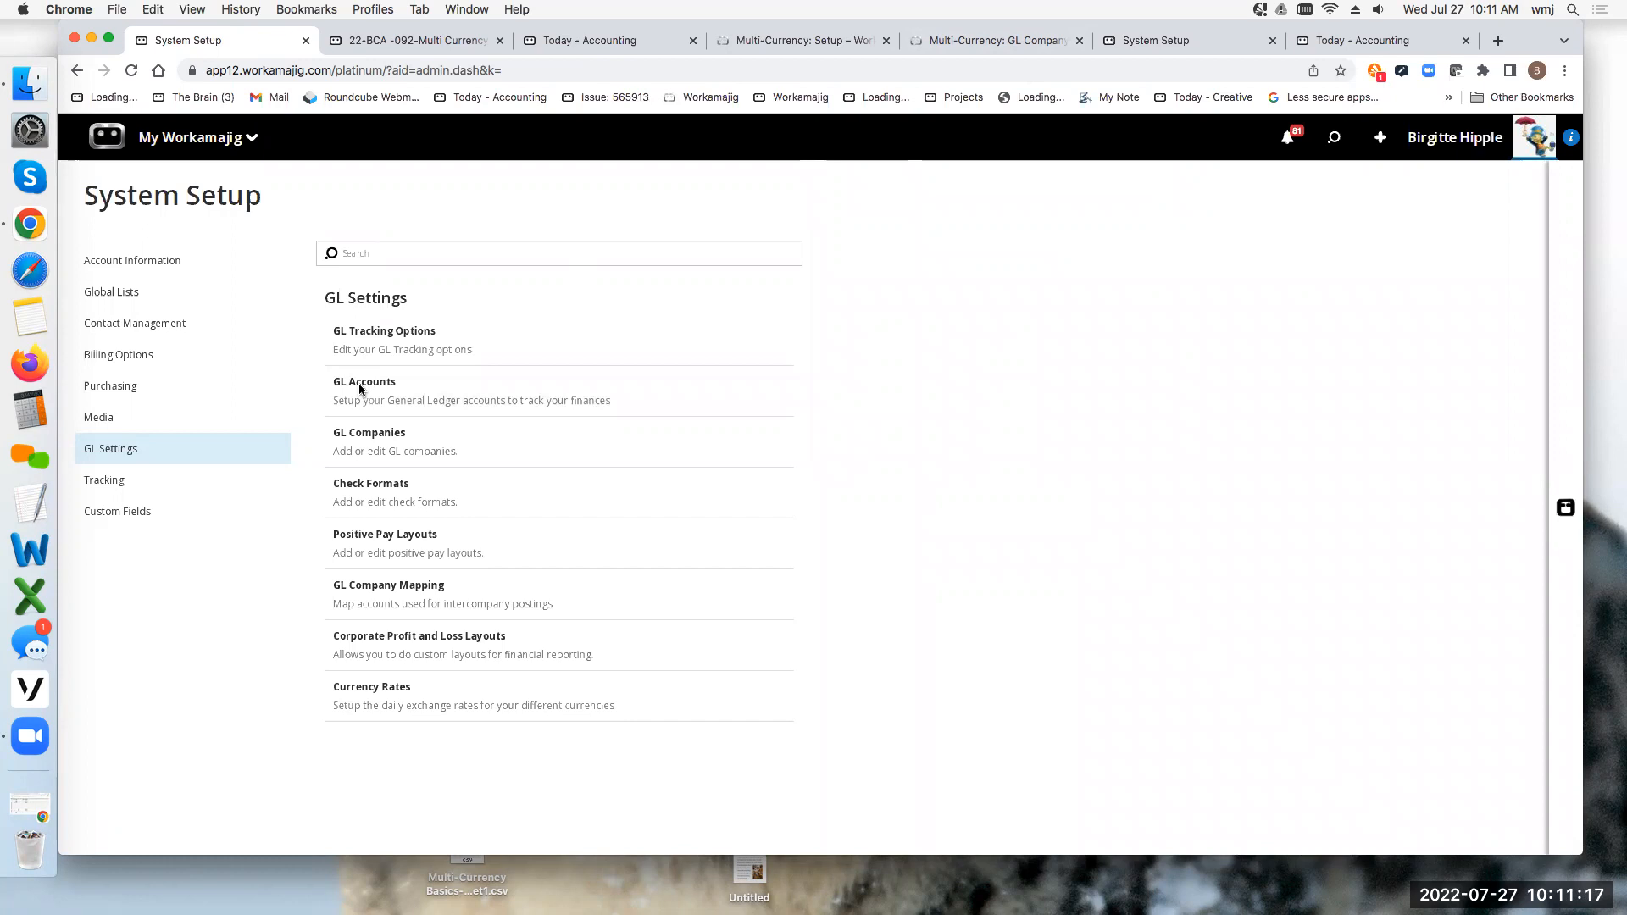
# Step: Consult the Multi-Currency: Setup article, and view the details of the CAN Checking foreign bank account in GL Accounts
pyautogui.click(769, 40)
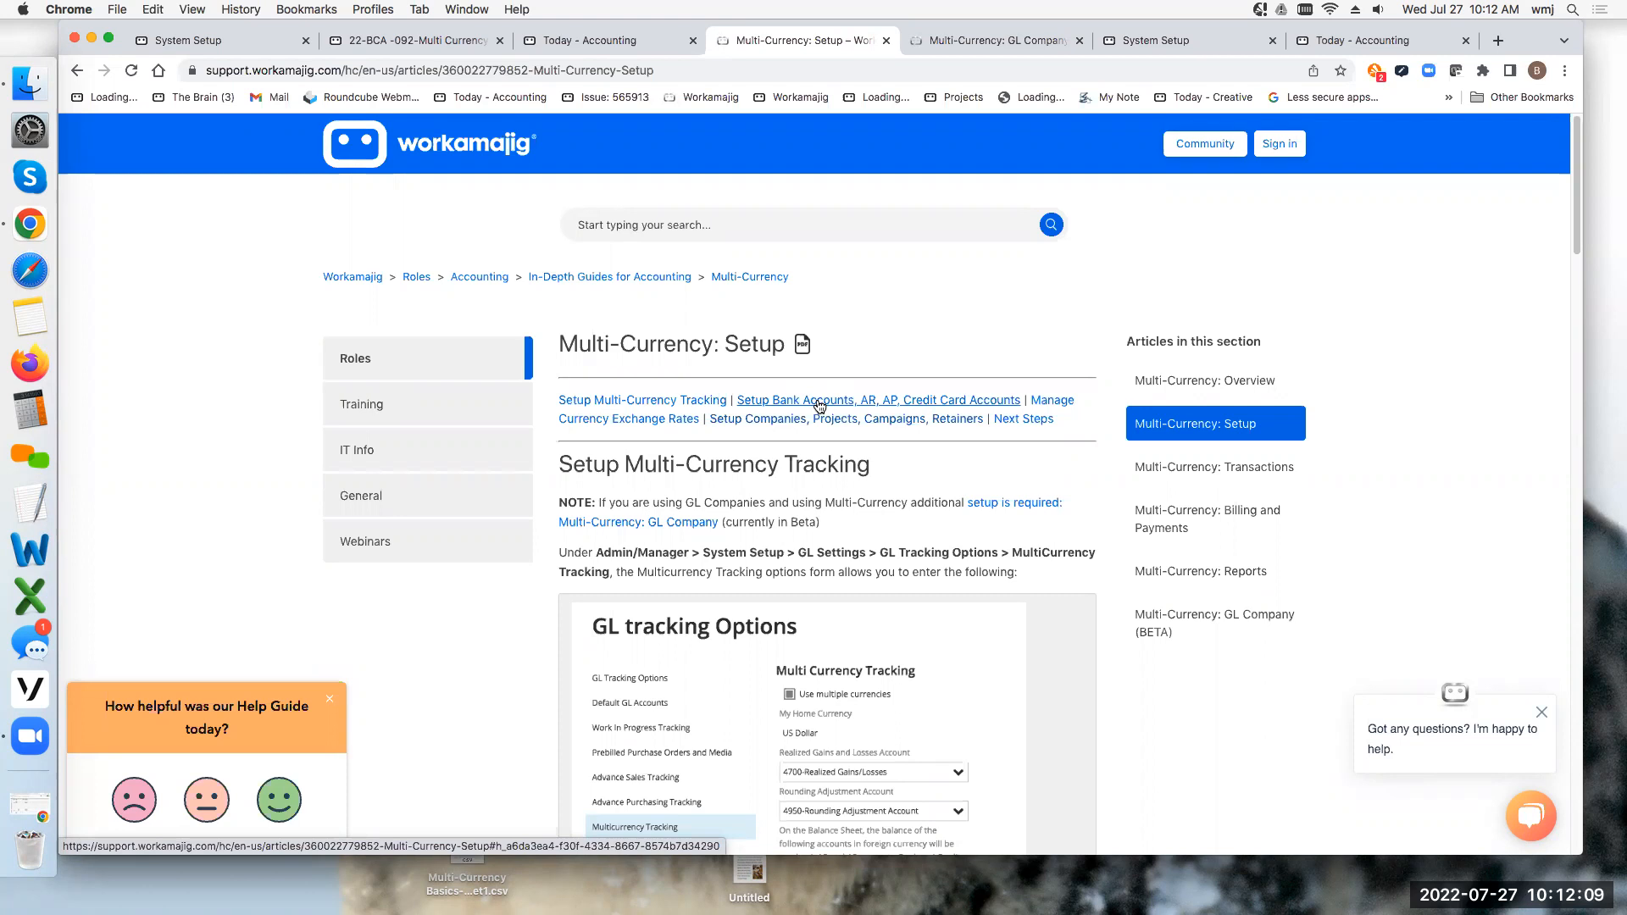
pyautogui.click(241, 41)
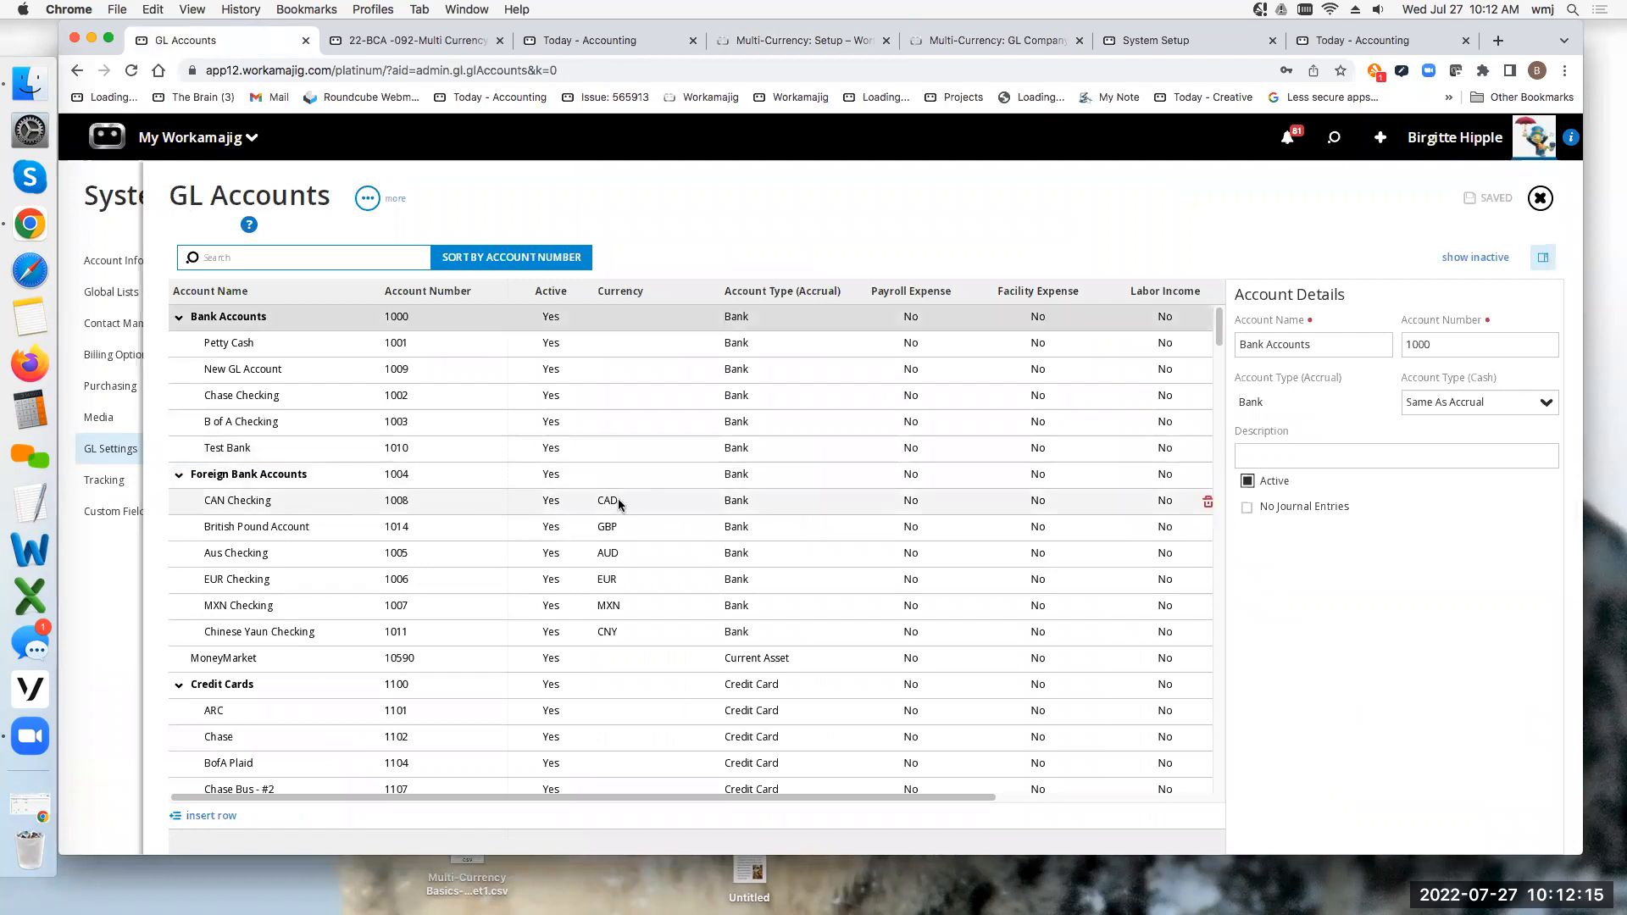
pyautogui.click(292, 504)
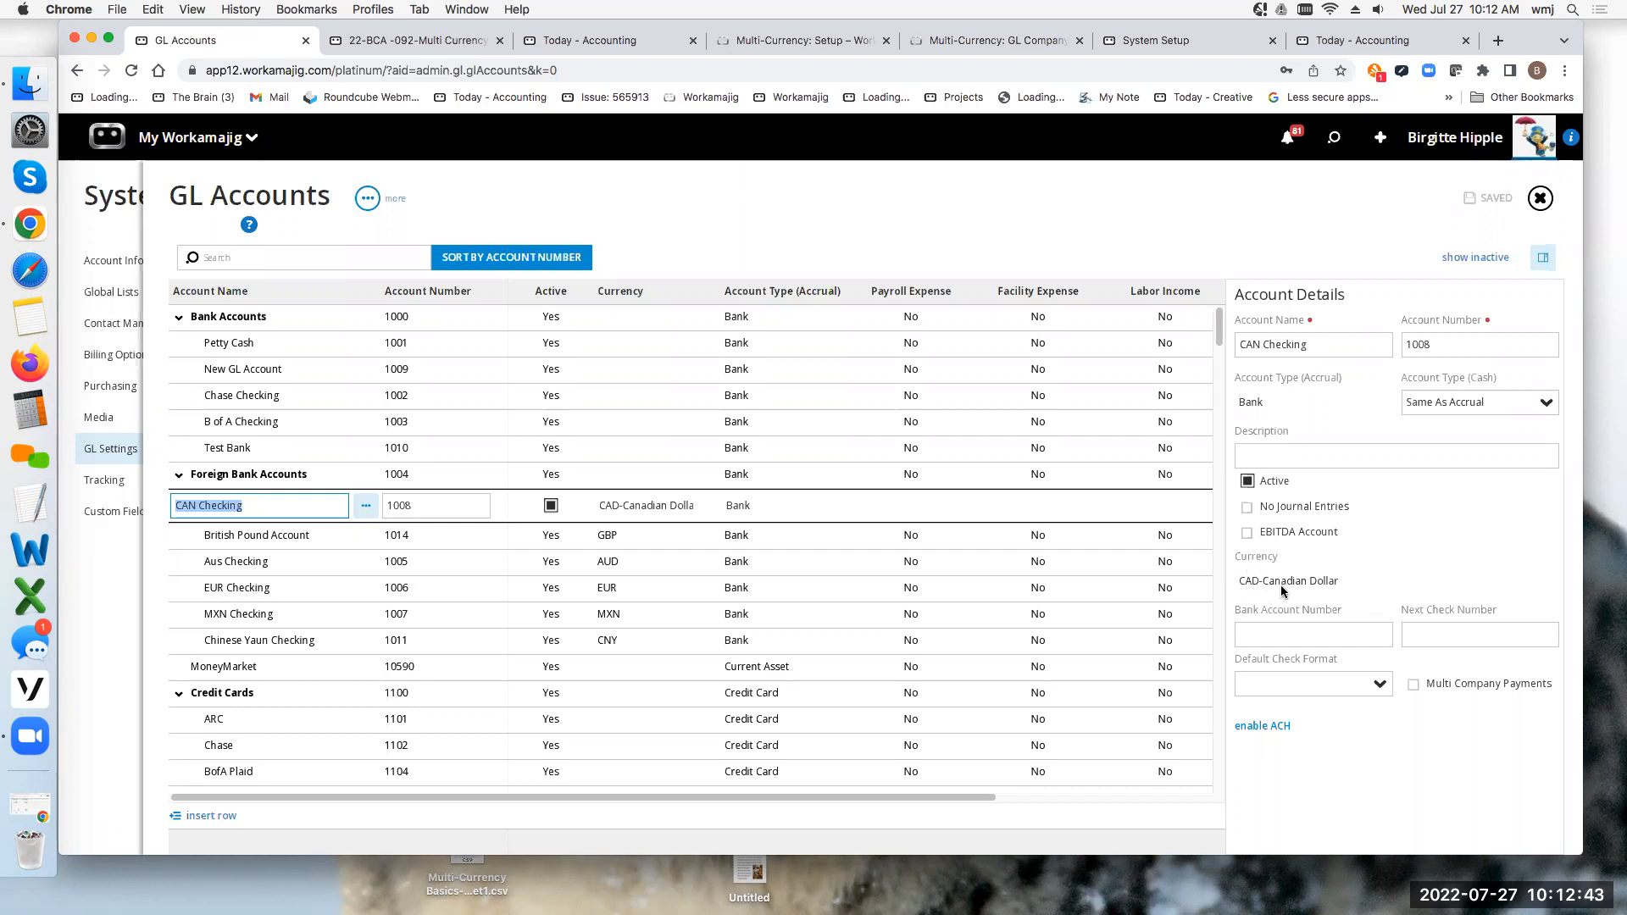
pyautogui.click(714, 232)
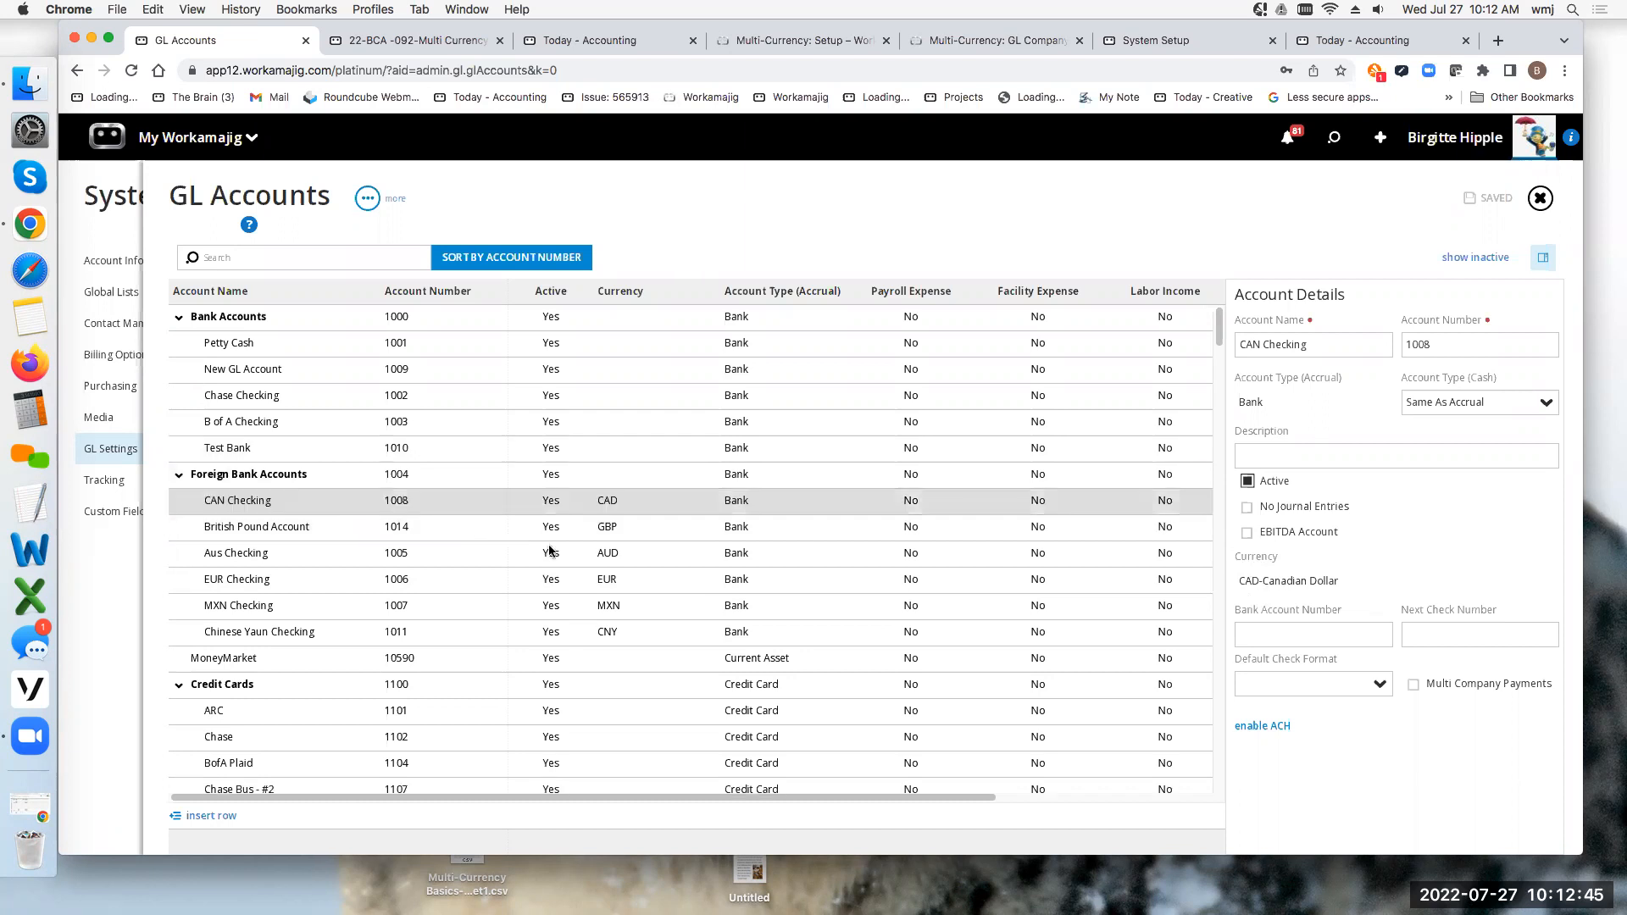
# Step: Examine the foreign-currency accounts receivable and accounts payable in the GL Accounts list, including the details of Accounts Receivable - CAN
pyautogui.scroll(-5, 520, 590)
pyautogui.scroll(-3, 520, 590)
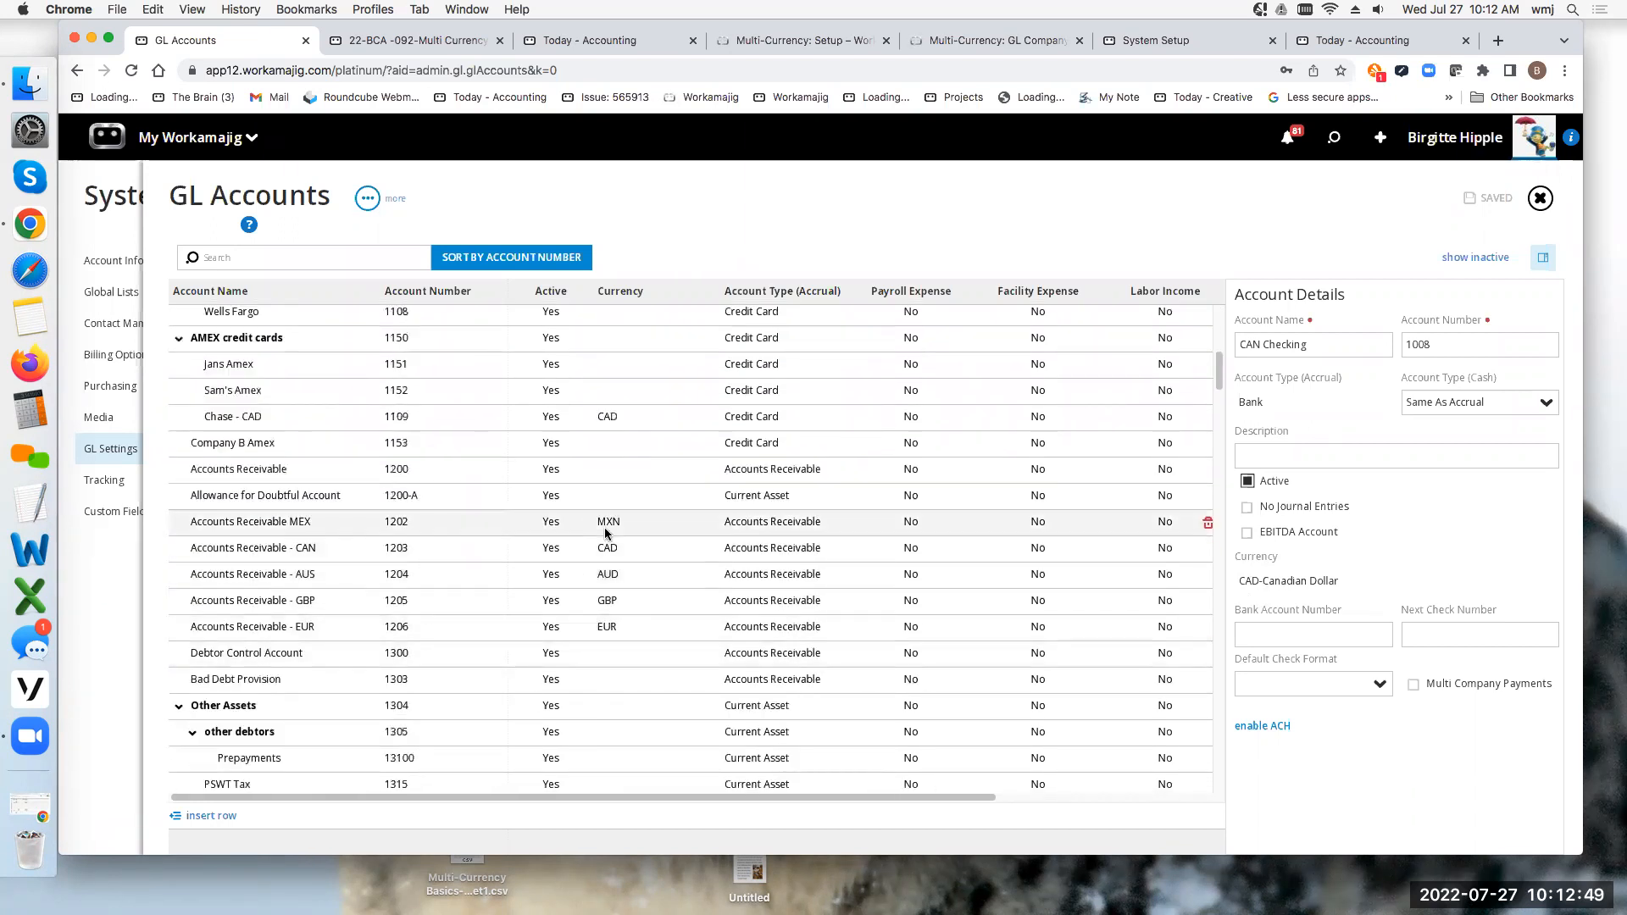
pyautogui.click(600, 549)
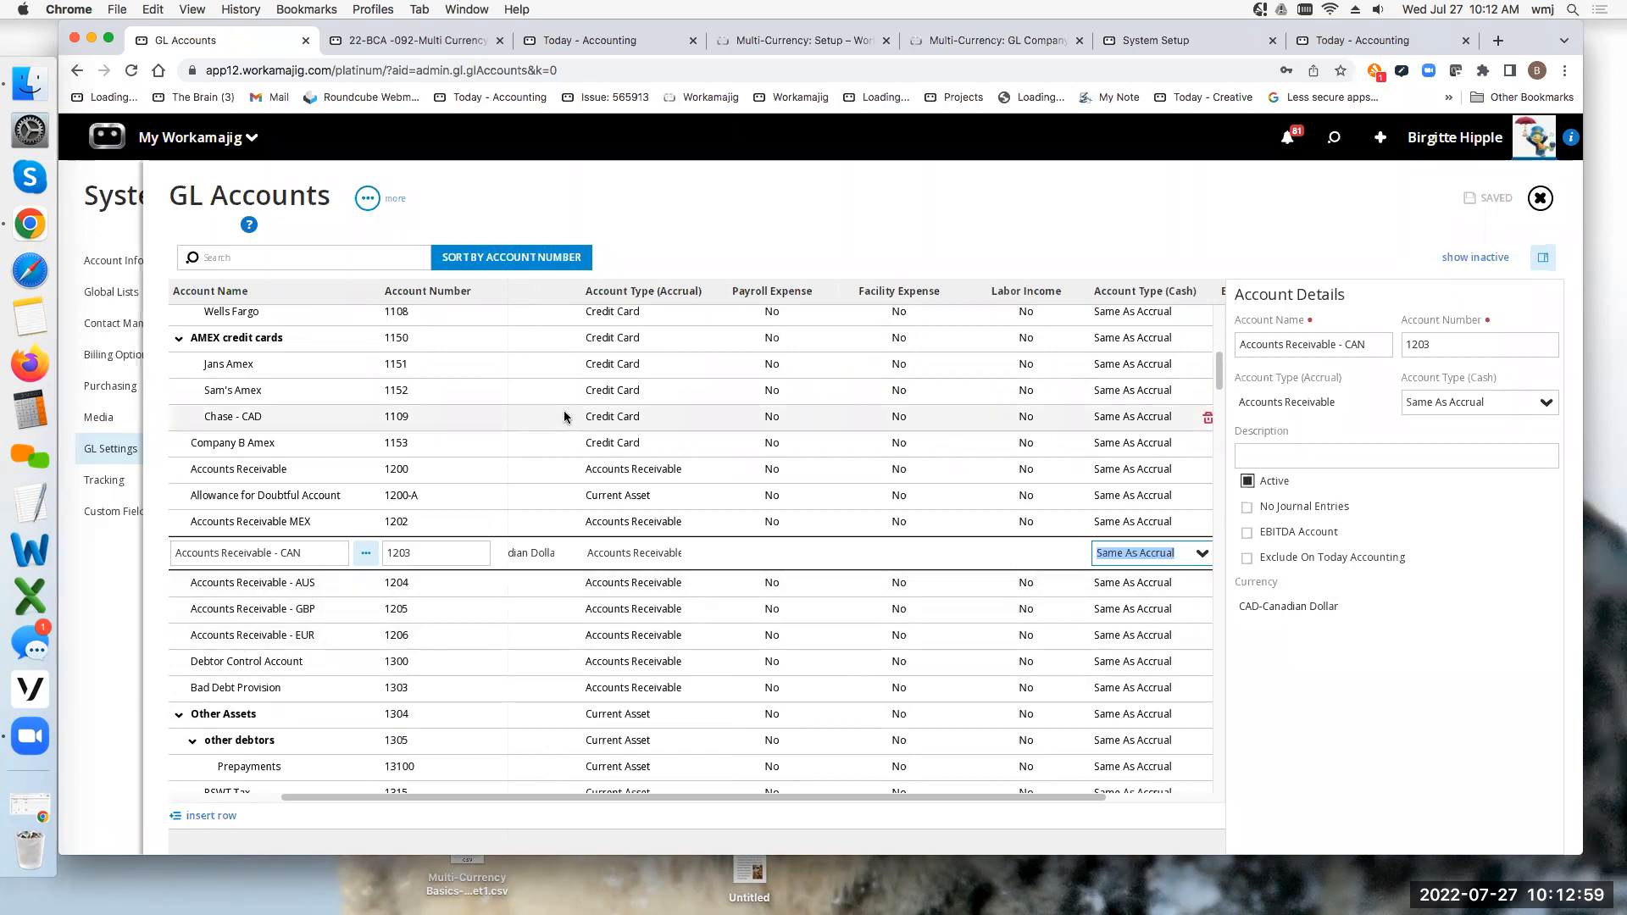
pyautogui.scroll(-3, 491, 627)
pyautogui.scroll(-10, 491, 627)
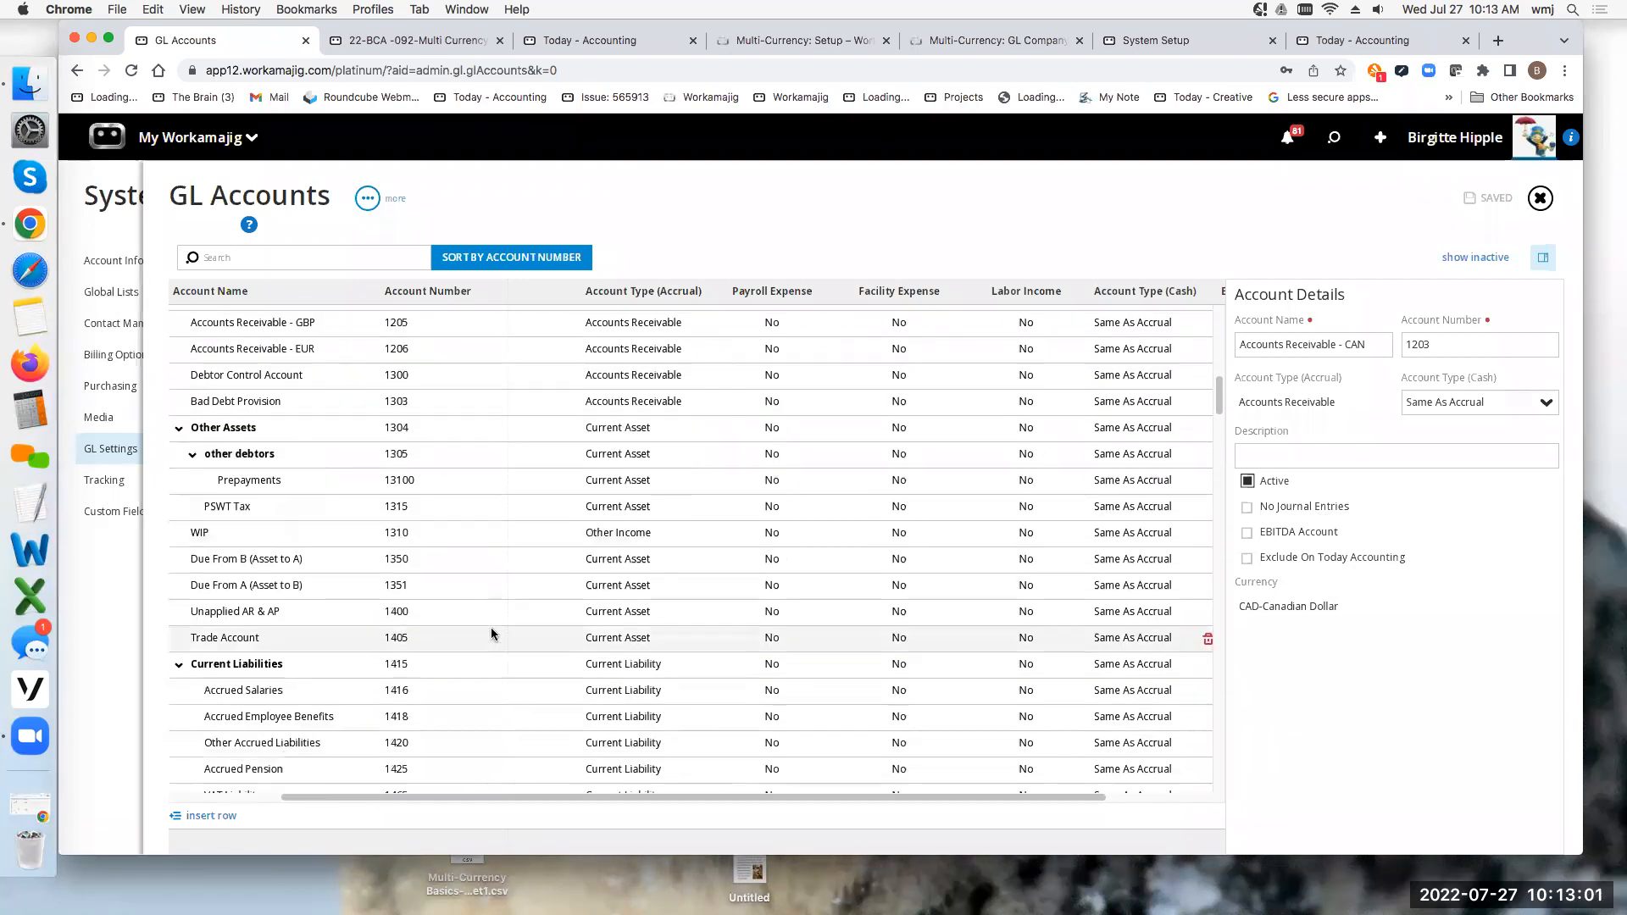
pyautogui.scroll(-10, 491, 631)
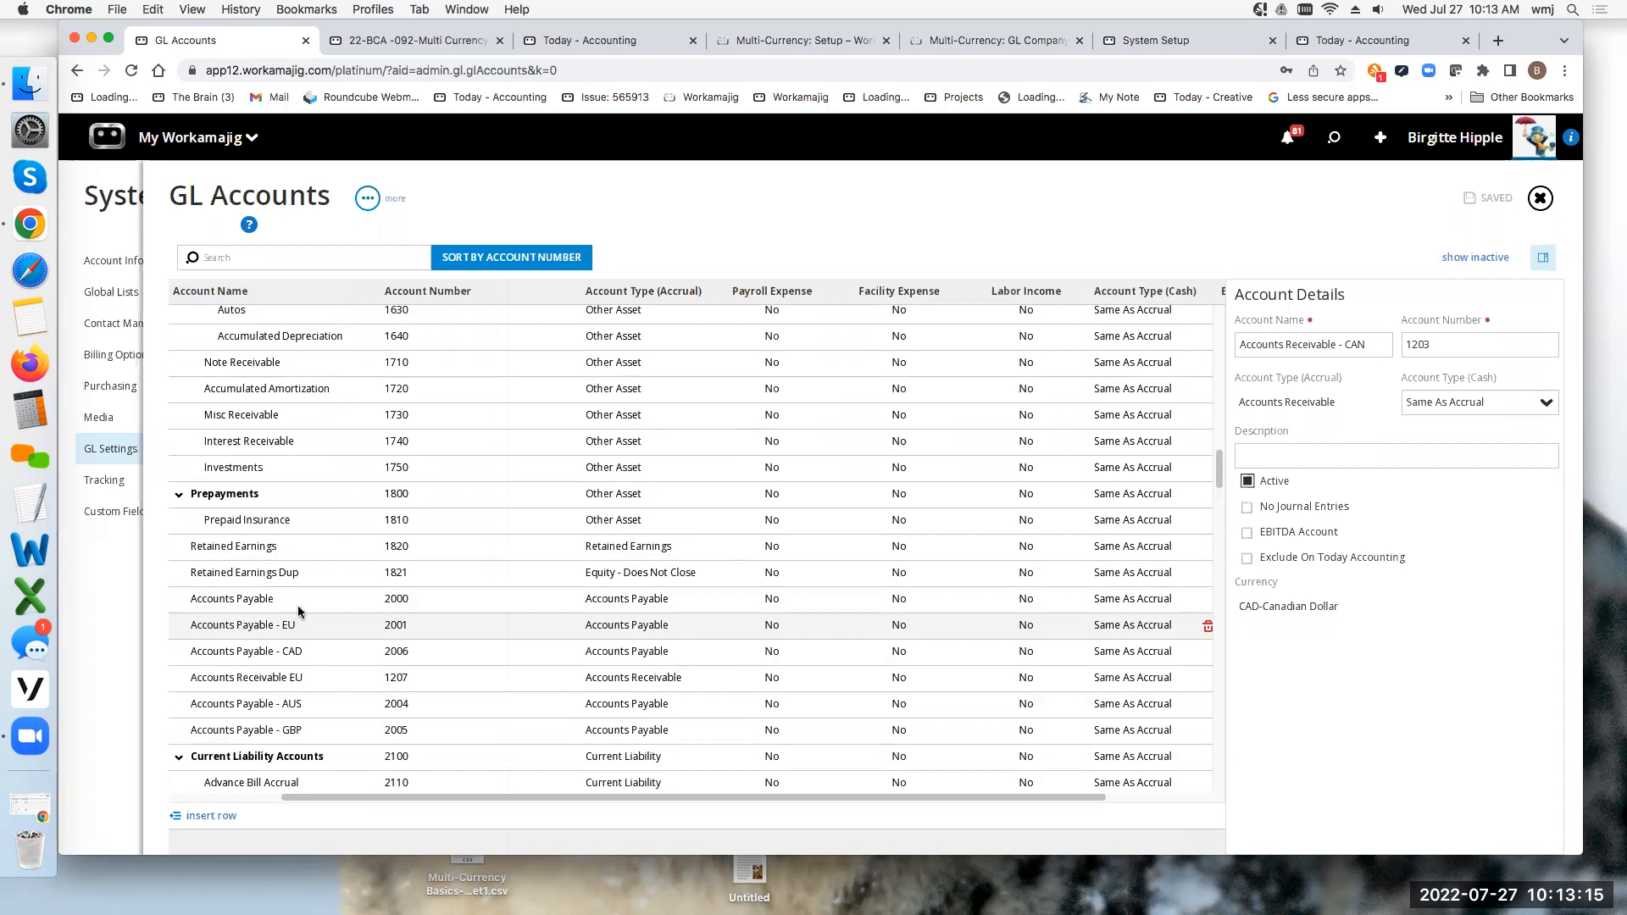
# Step: Search the GL accounts for "realize" and for "round", and clear the search to restore the full list
pyautogui.click(285, 260)
pyautogui.write('realize')
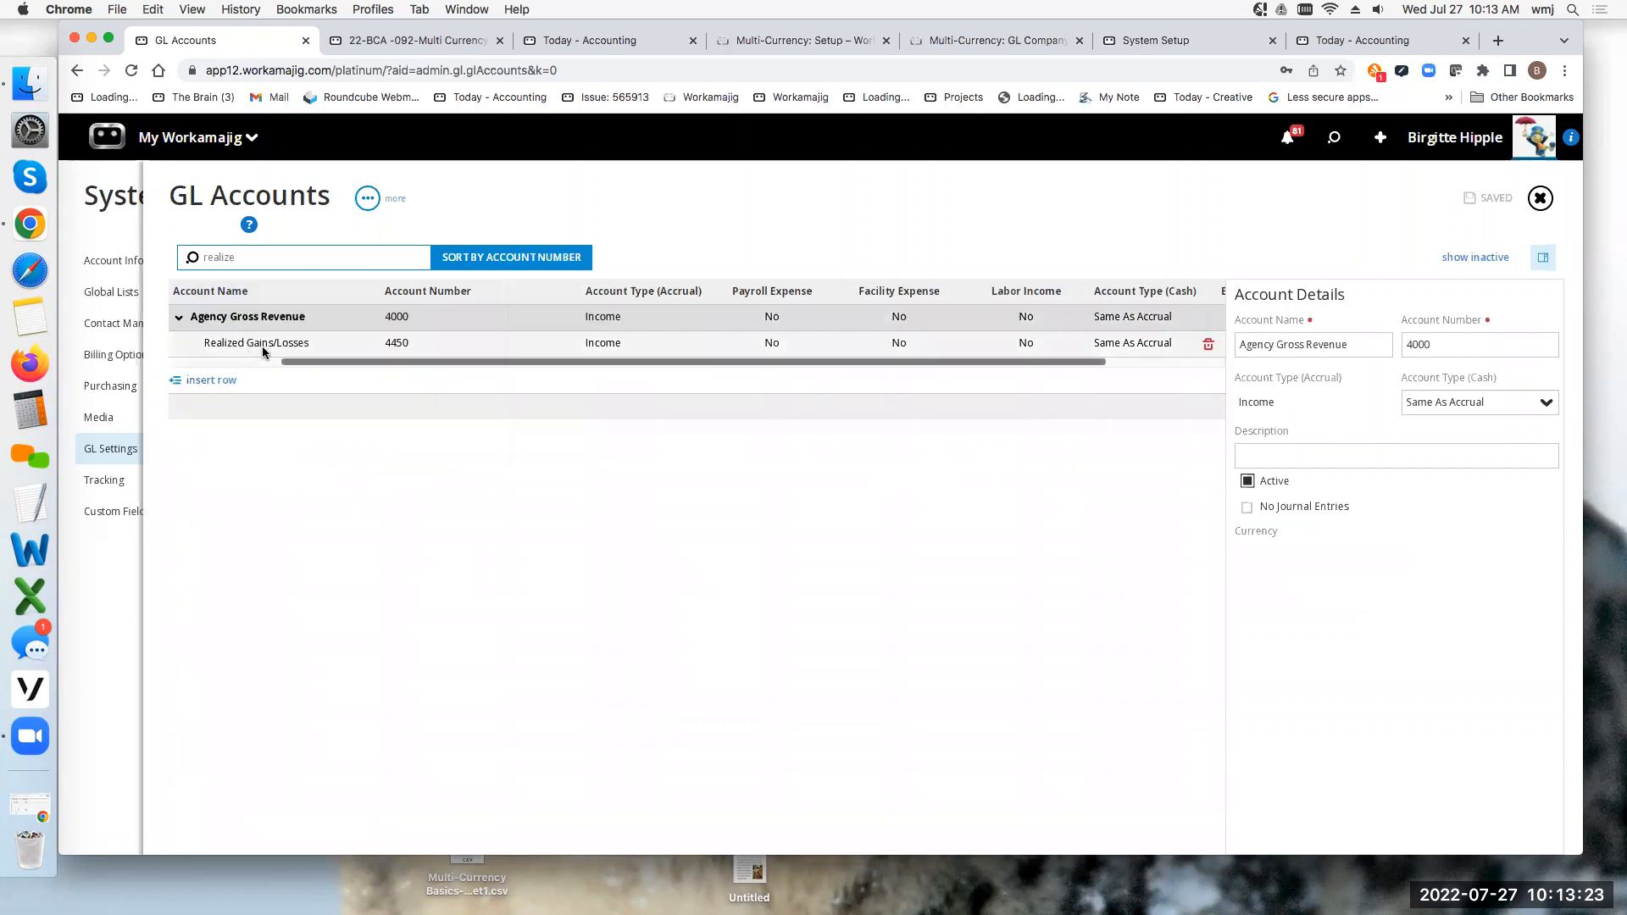
pyautogui.moveTo(256, 258); pyautogui.dragTo(173, 254)
pyautogui.write('round')
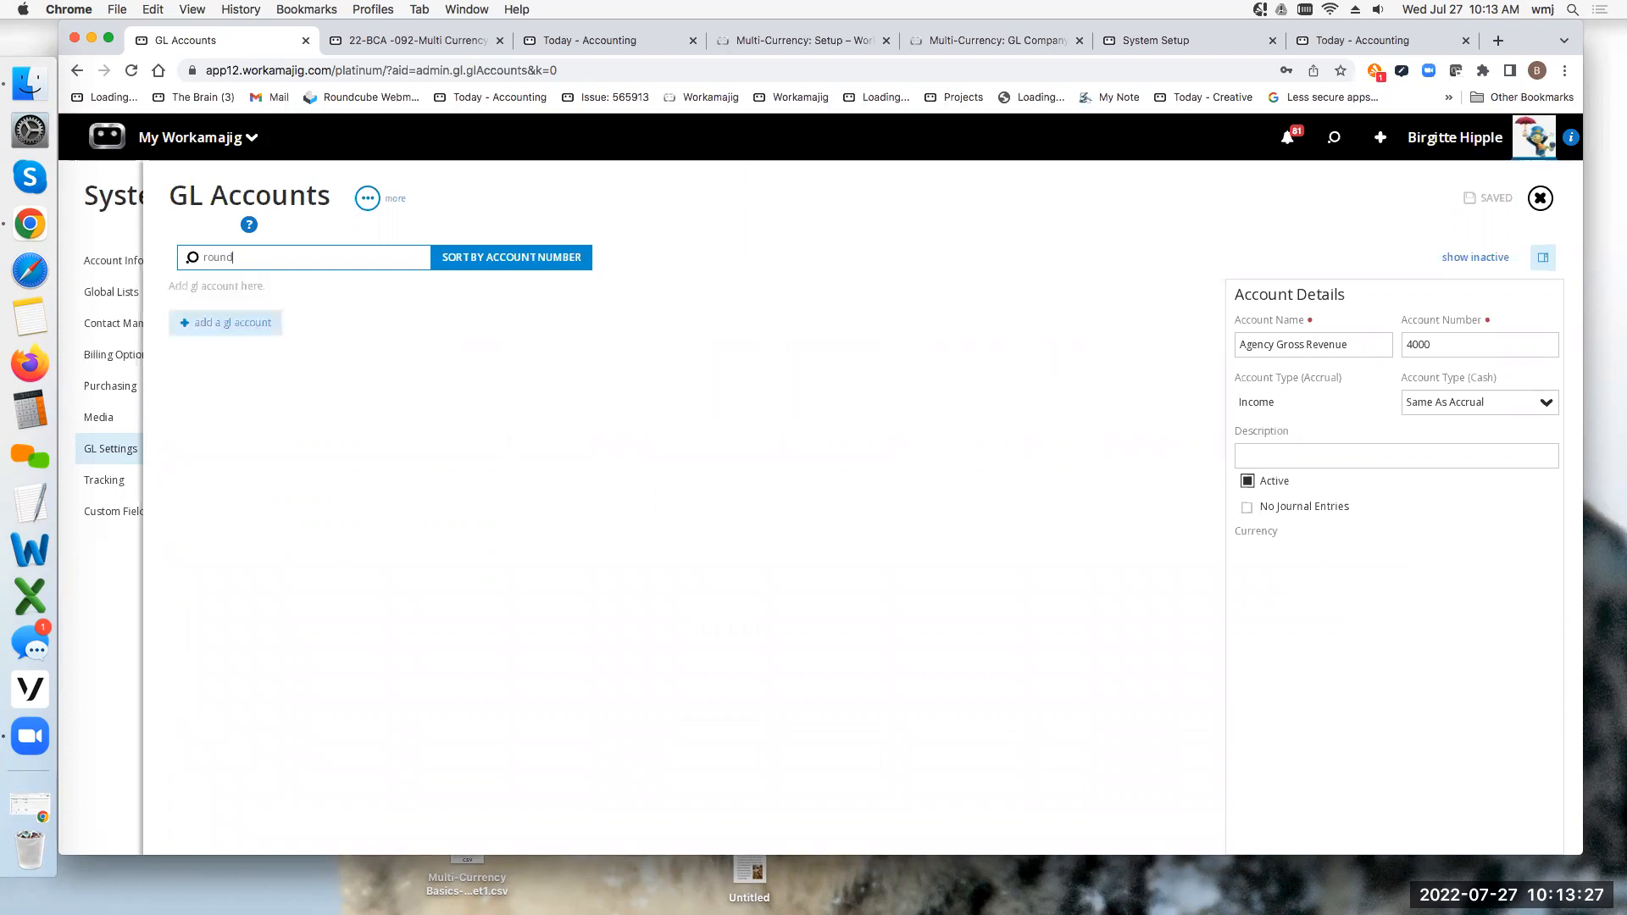
pyautogui.press('BackSpace')
pyautogui.press('BackSpace')
pyautogui.press('BackSpace')
pyautogui.press('BackSpace')
pyautogui.press('BackSpace')
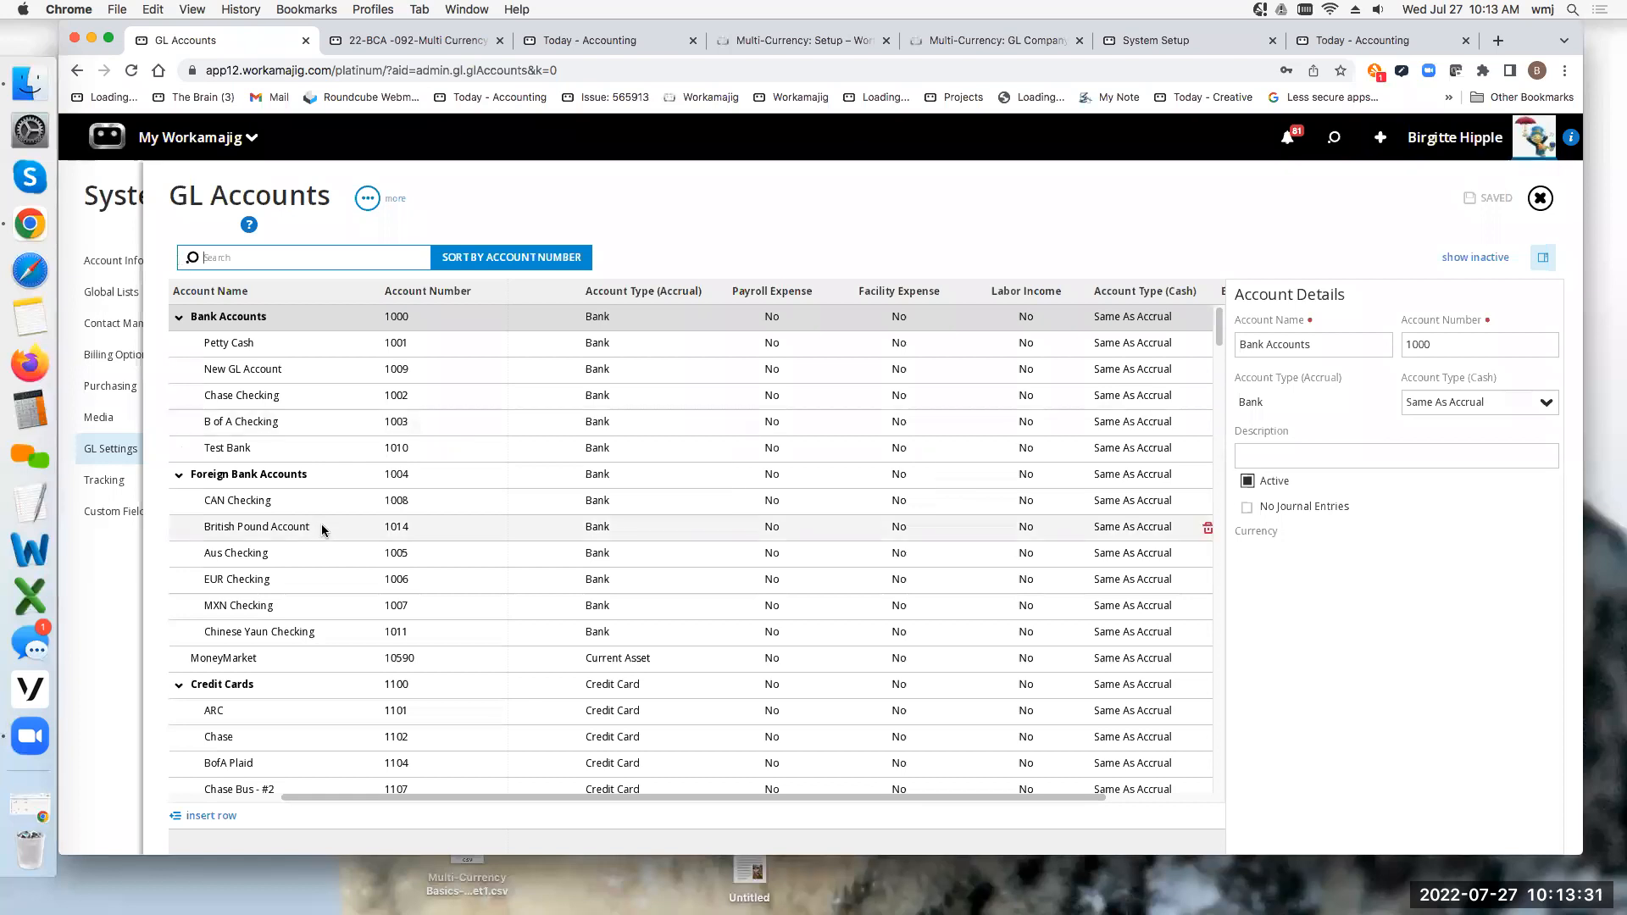
# Step: Search the GL accounts for "Rou" to locate the rounding account, clear the search, and return to System Setup
pyautogui.scroll(-5, 320, 531)
pyautogui.write('Rou')
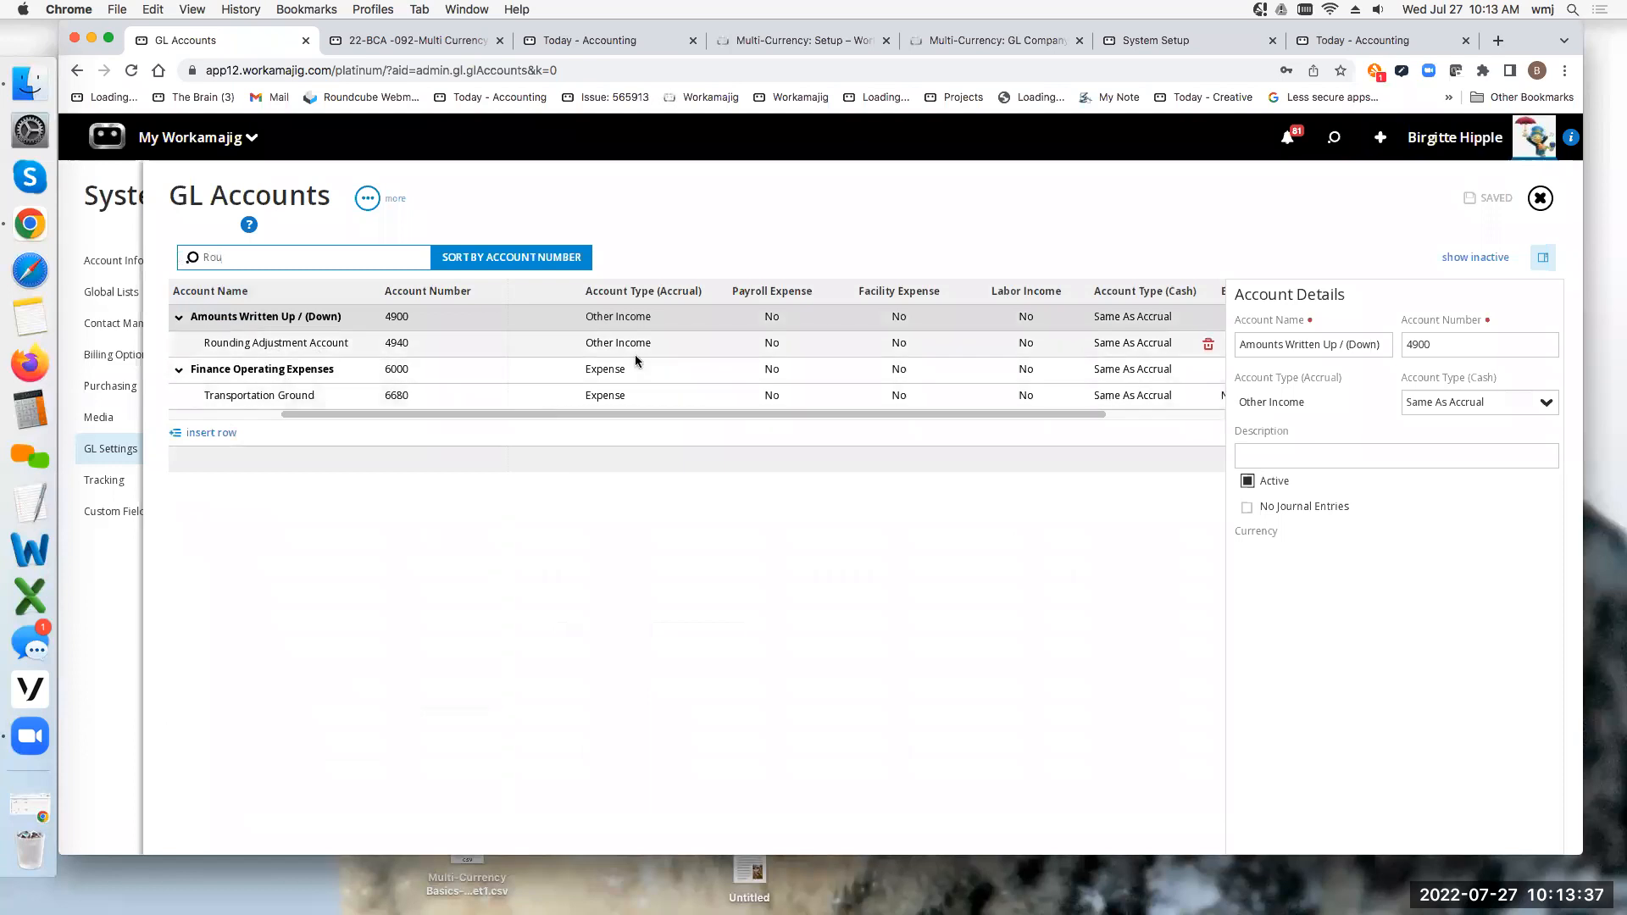
pyautogui.moveTo(230, 260); pyautogui.dragTo(194, 256)
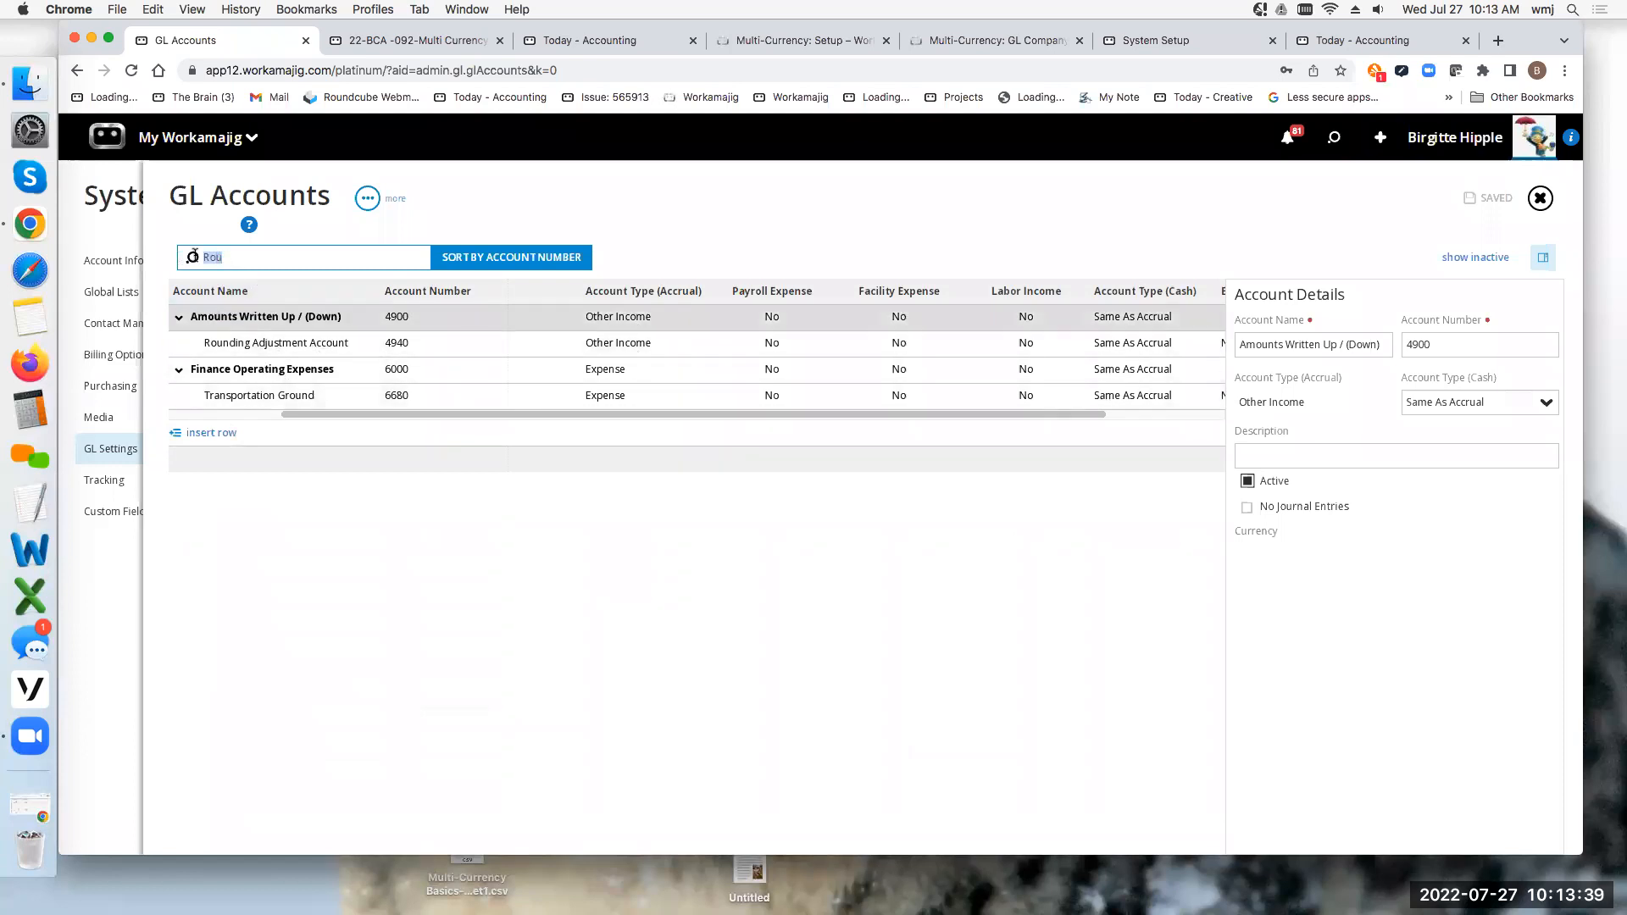
pyautogui.press('BackSpace')
pyautogui.click(100, 239)
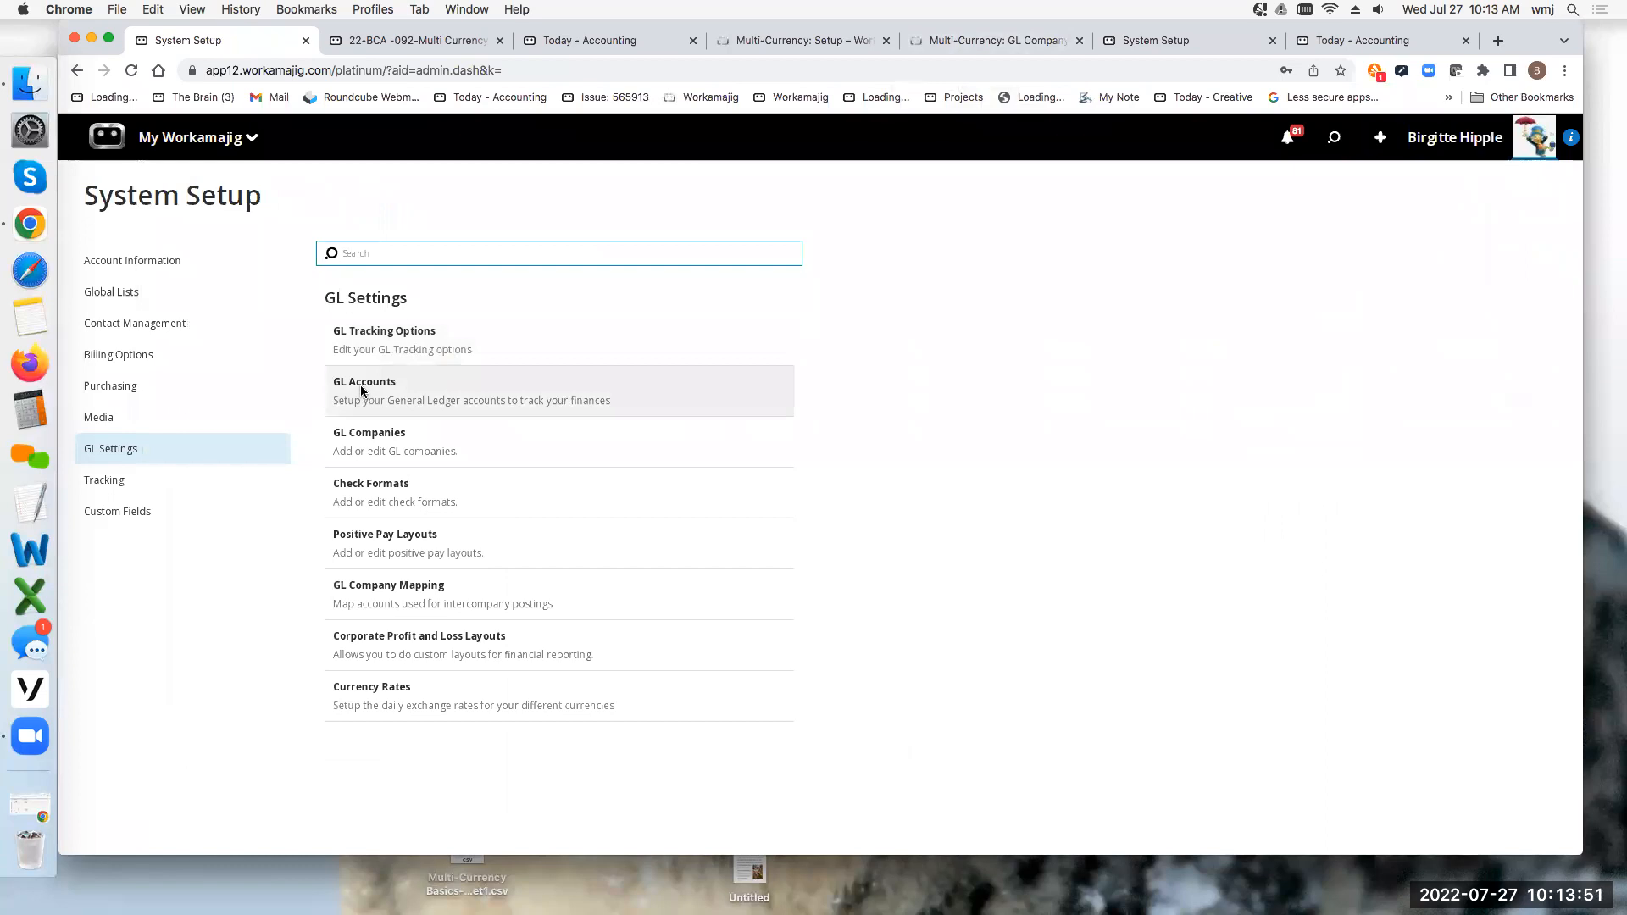
# Step: Review the hourly rates in the Services list under Billing Options, and return to System Setup
pyautogui.click(124, 355)
pyautogui.scroll(-3, 466, 620)
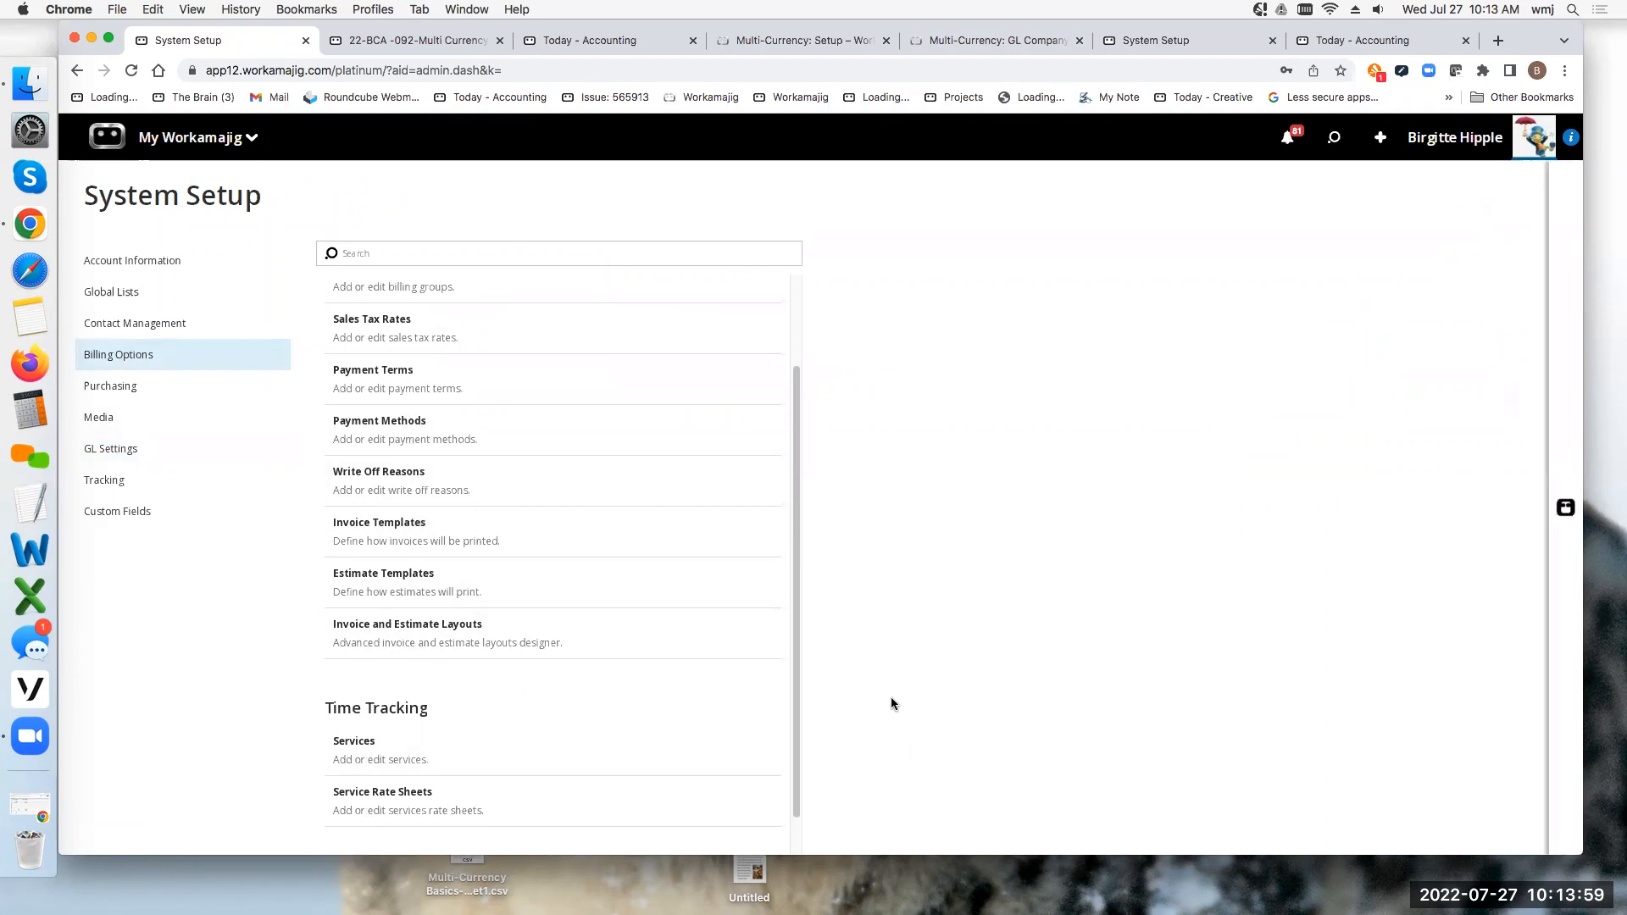
pyautogui.click(378, 743)
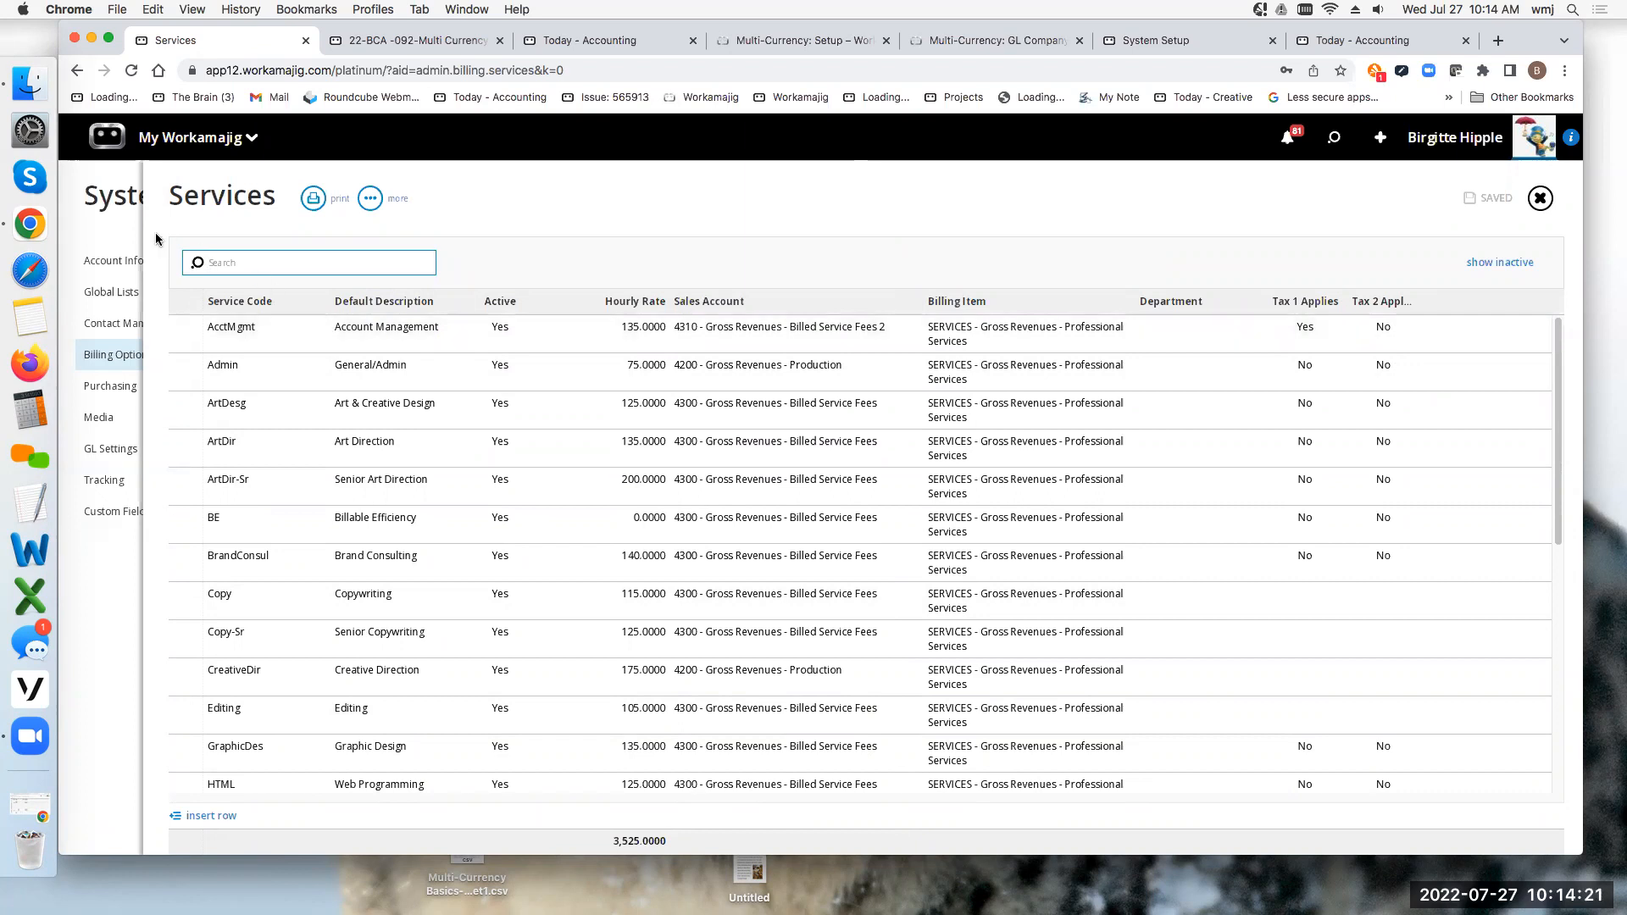
pyautogui.click(103, 227)
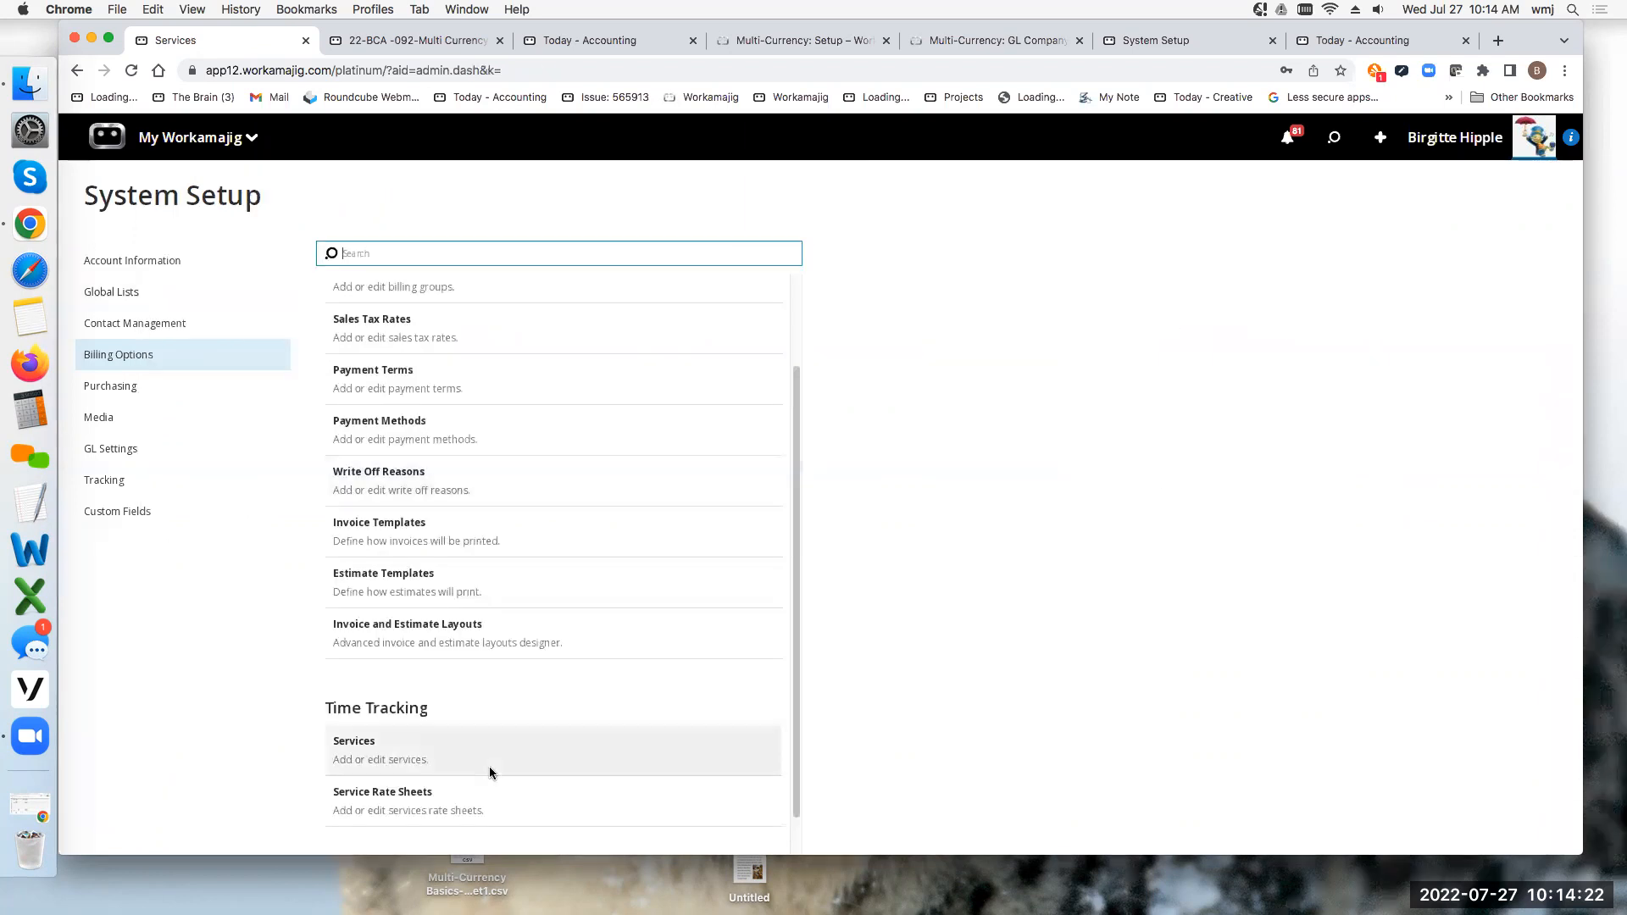
# Step: Review the CAD Rate Sheet in Service Rate Sheets, inspecting Rate 1 for Account Management and General/Admin without changing it, and close the sheets
pyautogui.click(378, 796)
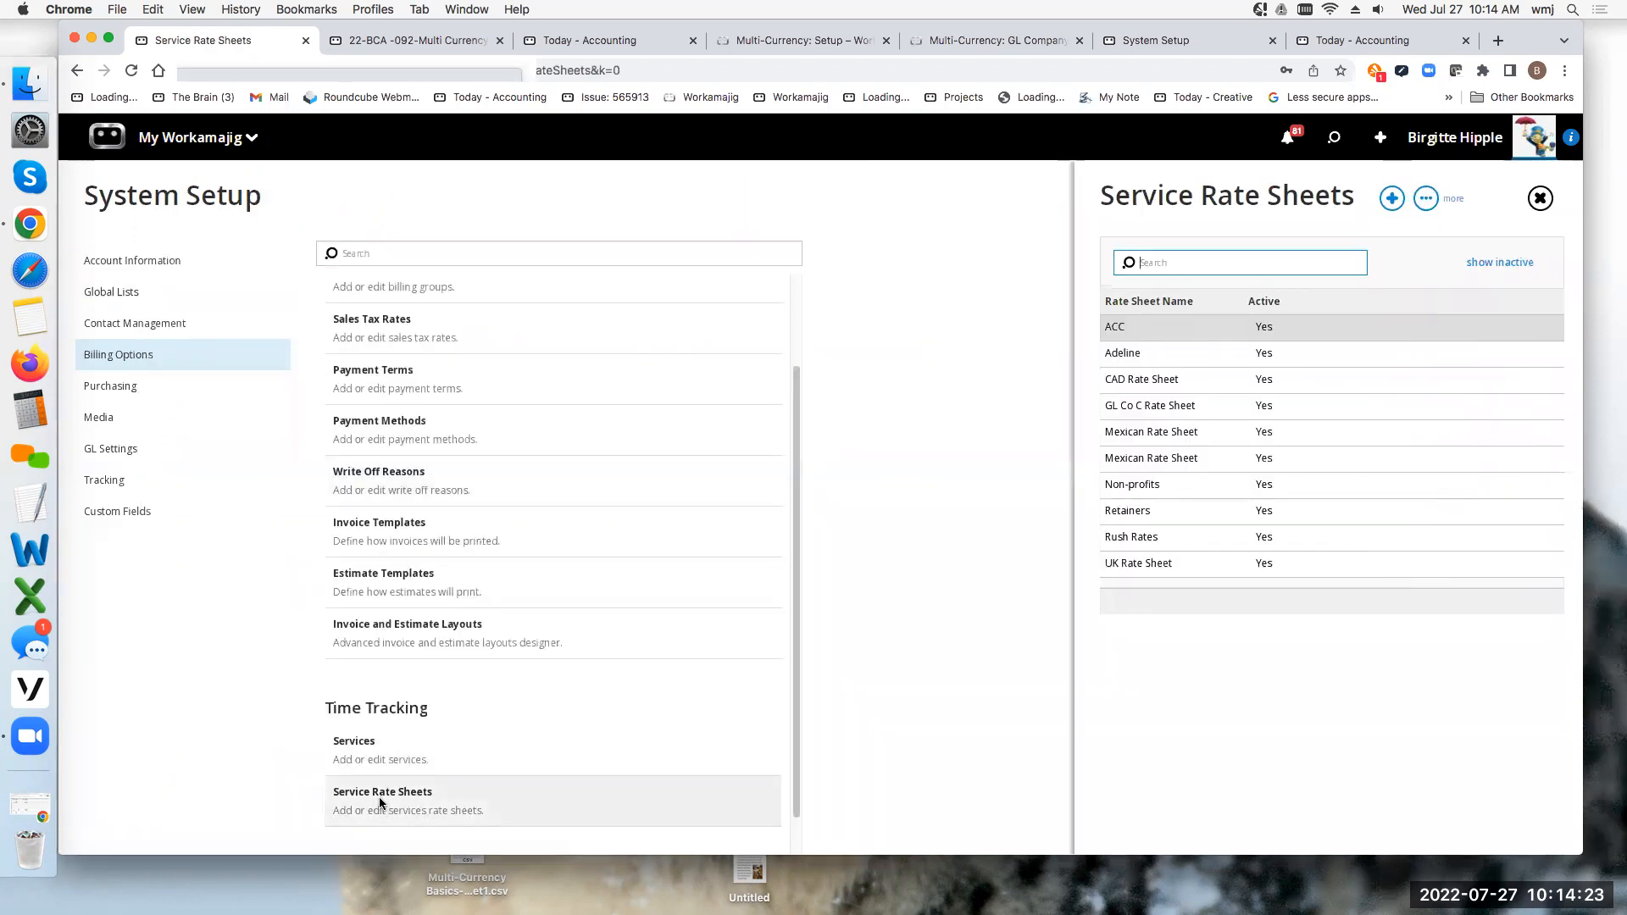
pyautogui.click(1124, 388)
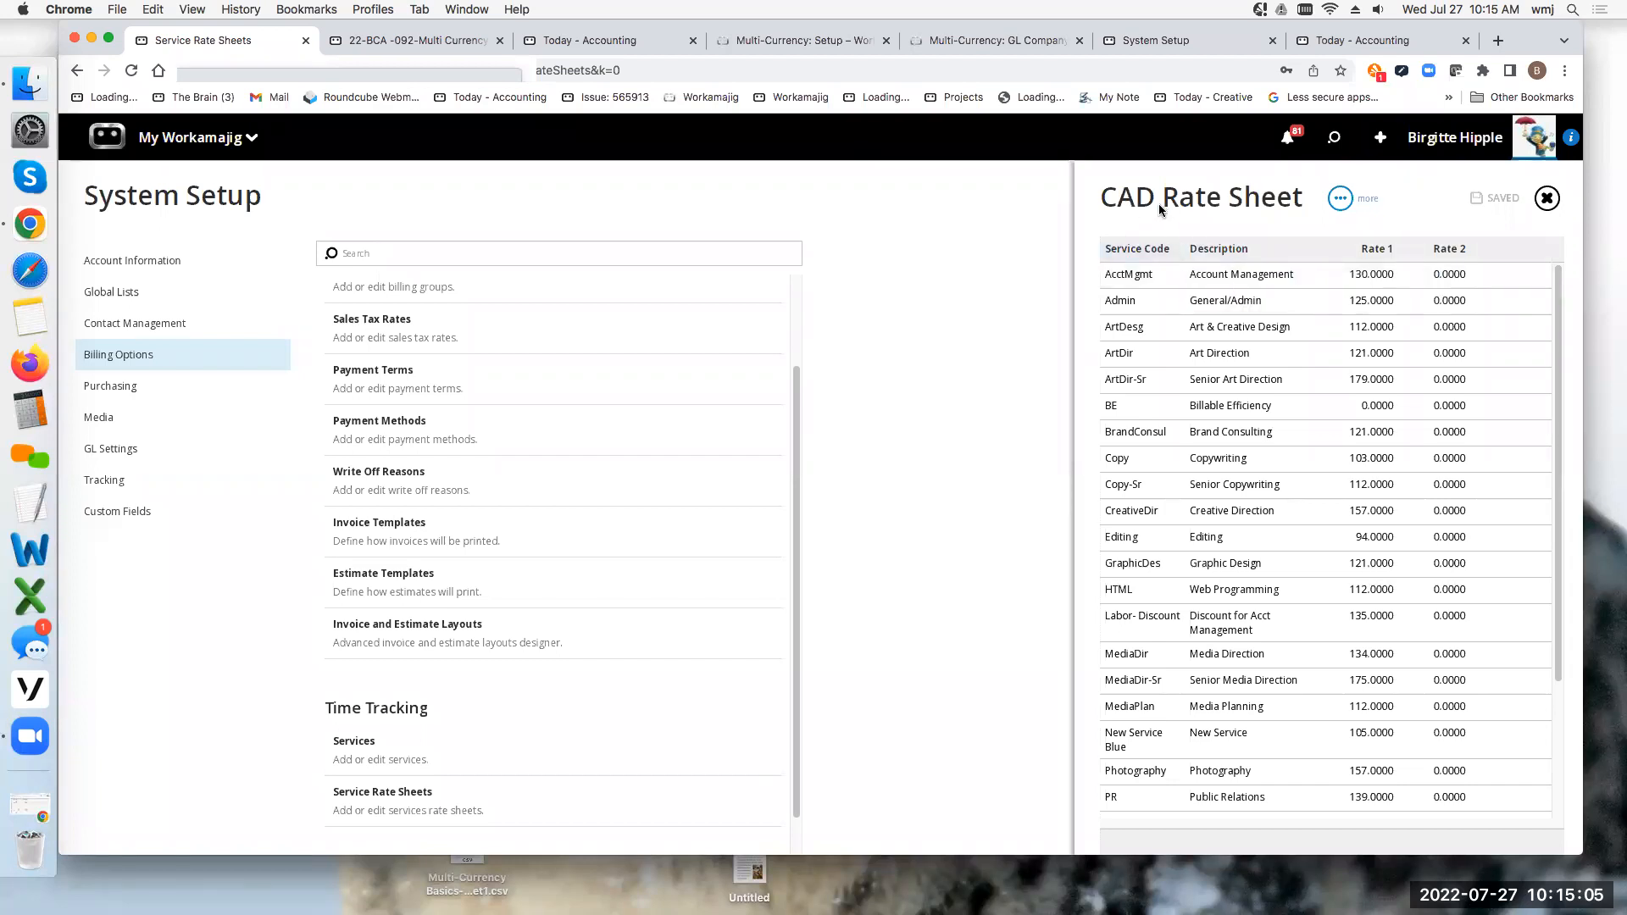
pyautogui.click(1359, 274)
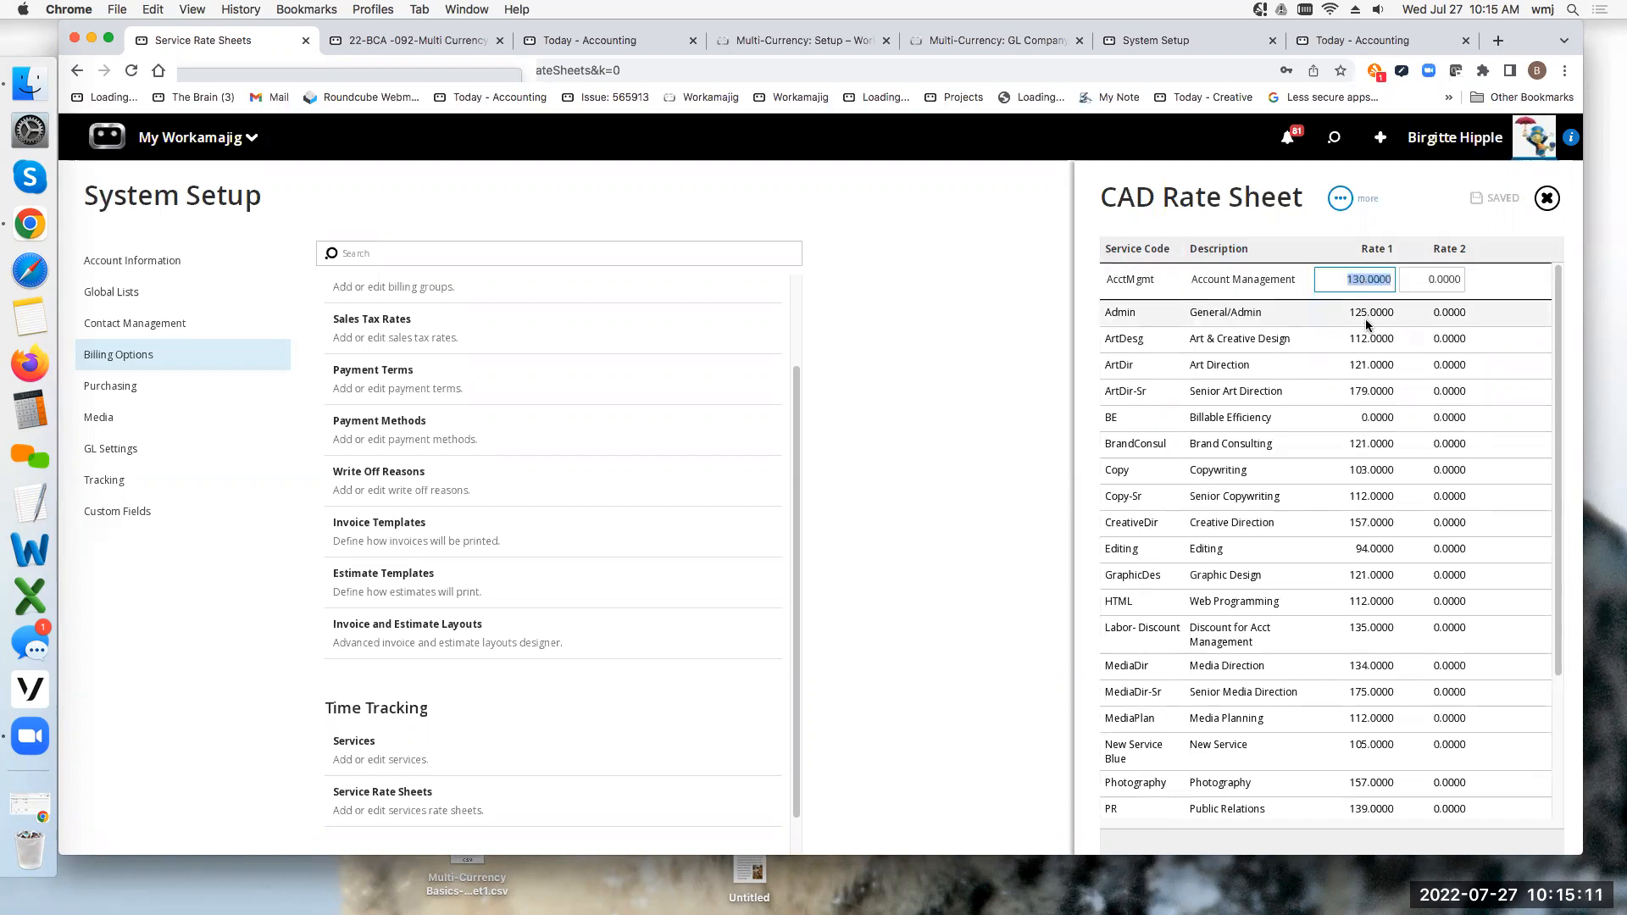
pyautogui.click(1366, 312)
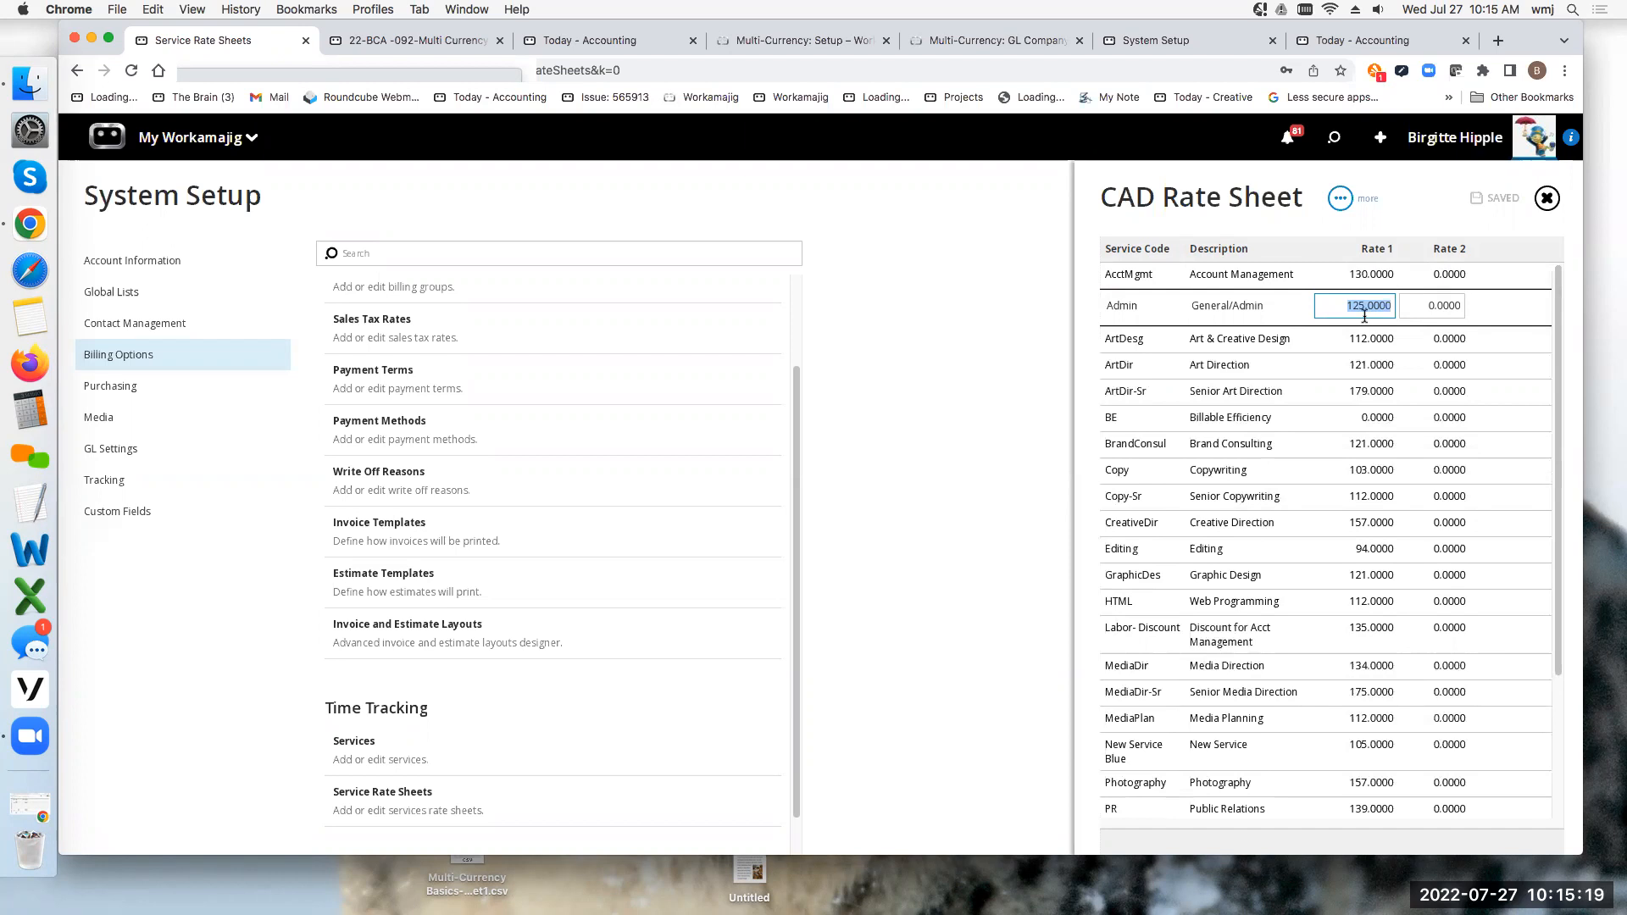
pyautogui.click(995, 212)
pyautogui.click(1545, 199)
pyautogui.click(1546, 199)
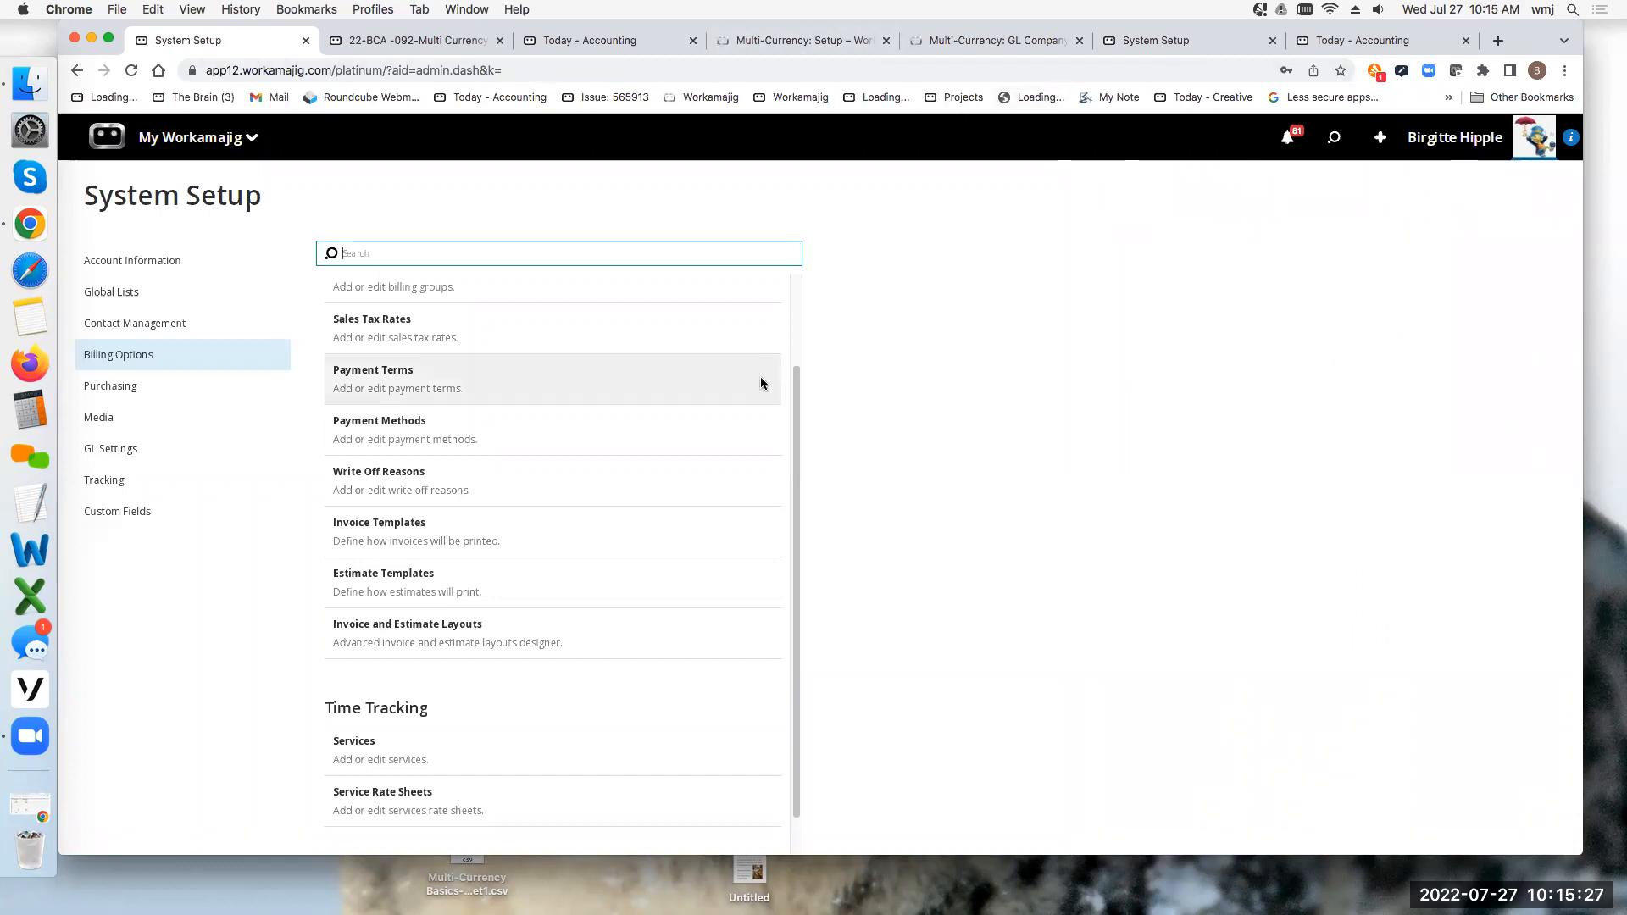
# Step: Open the billing Clients page and display the Active Foreign Currency Client view
pyautogui.click(200, 149)
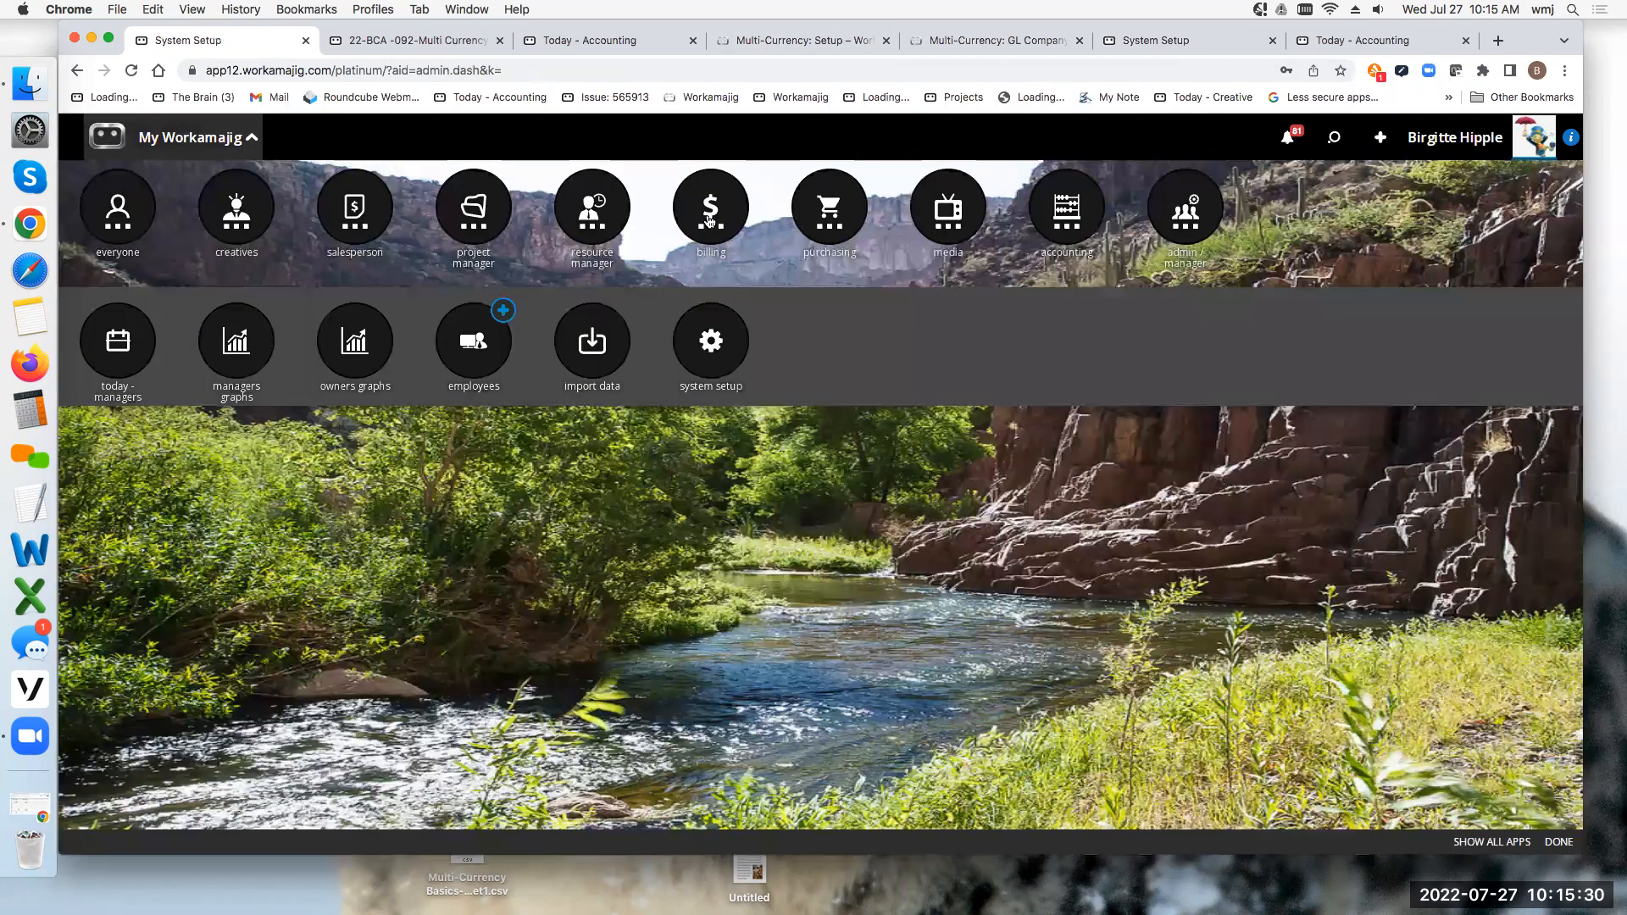
pyautogui.click(710, 218)
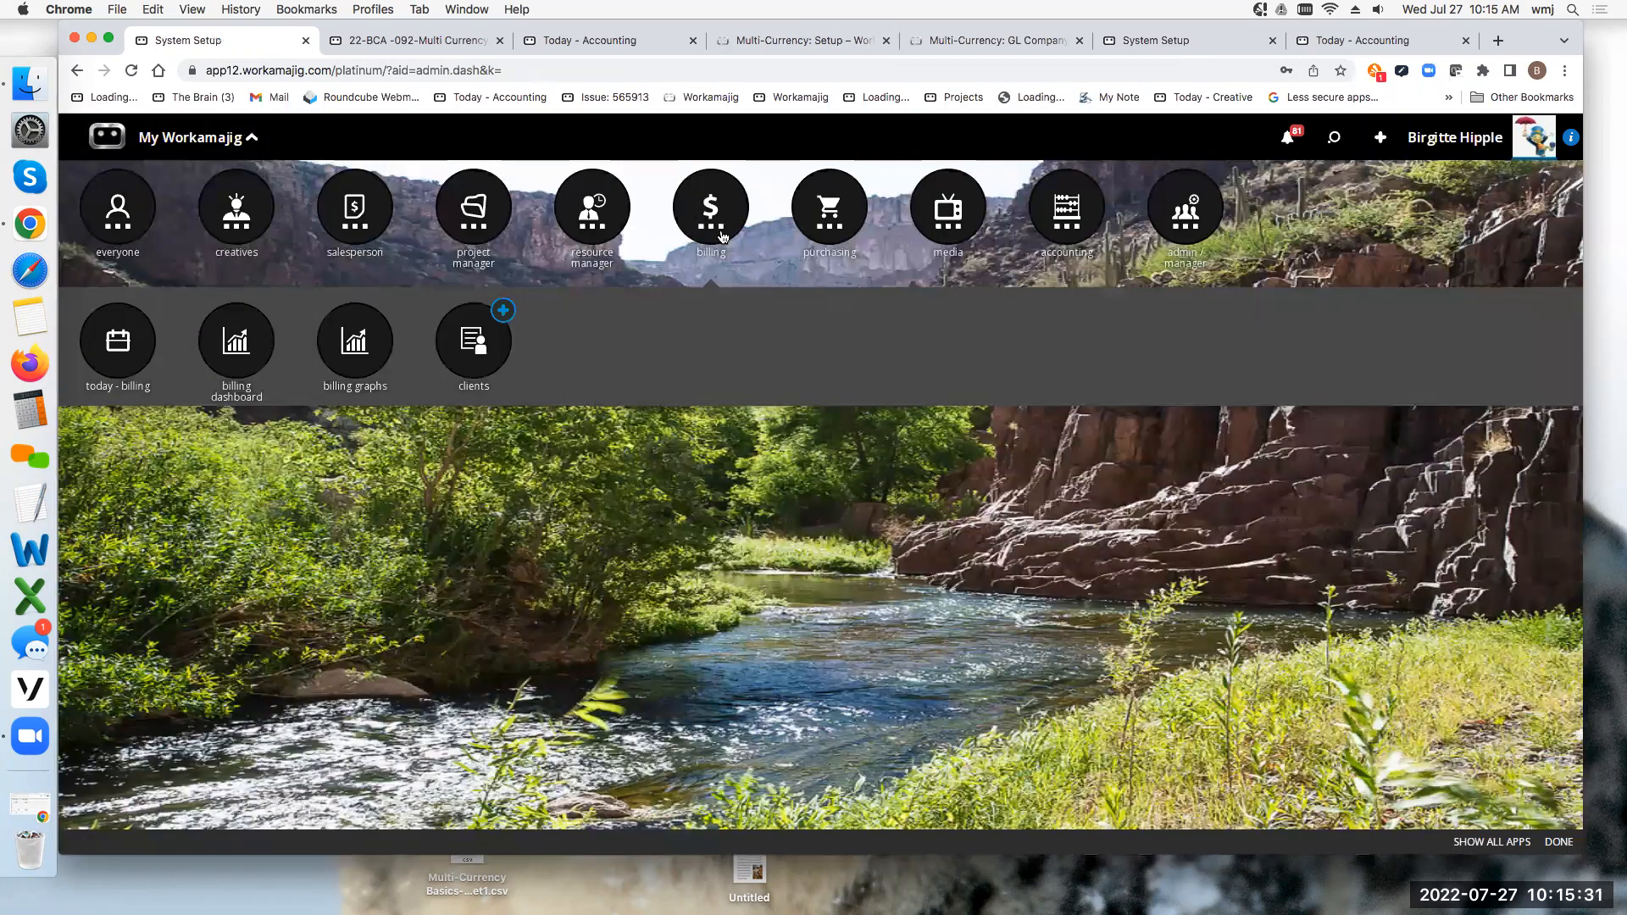
pyautogui.click(506, 342)
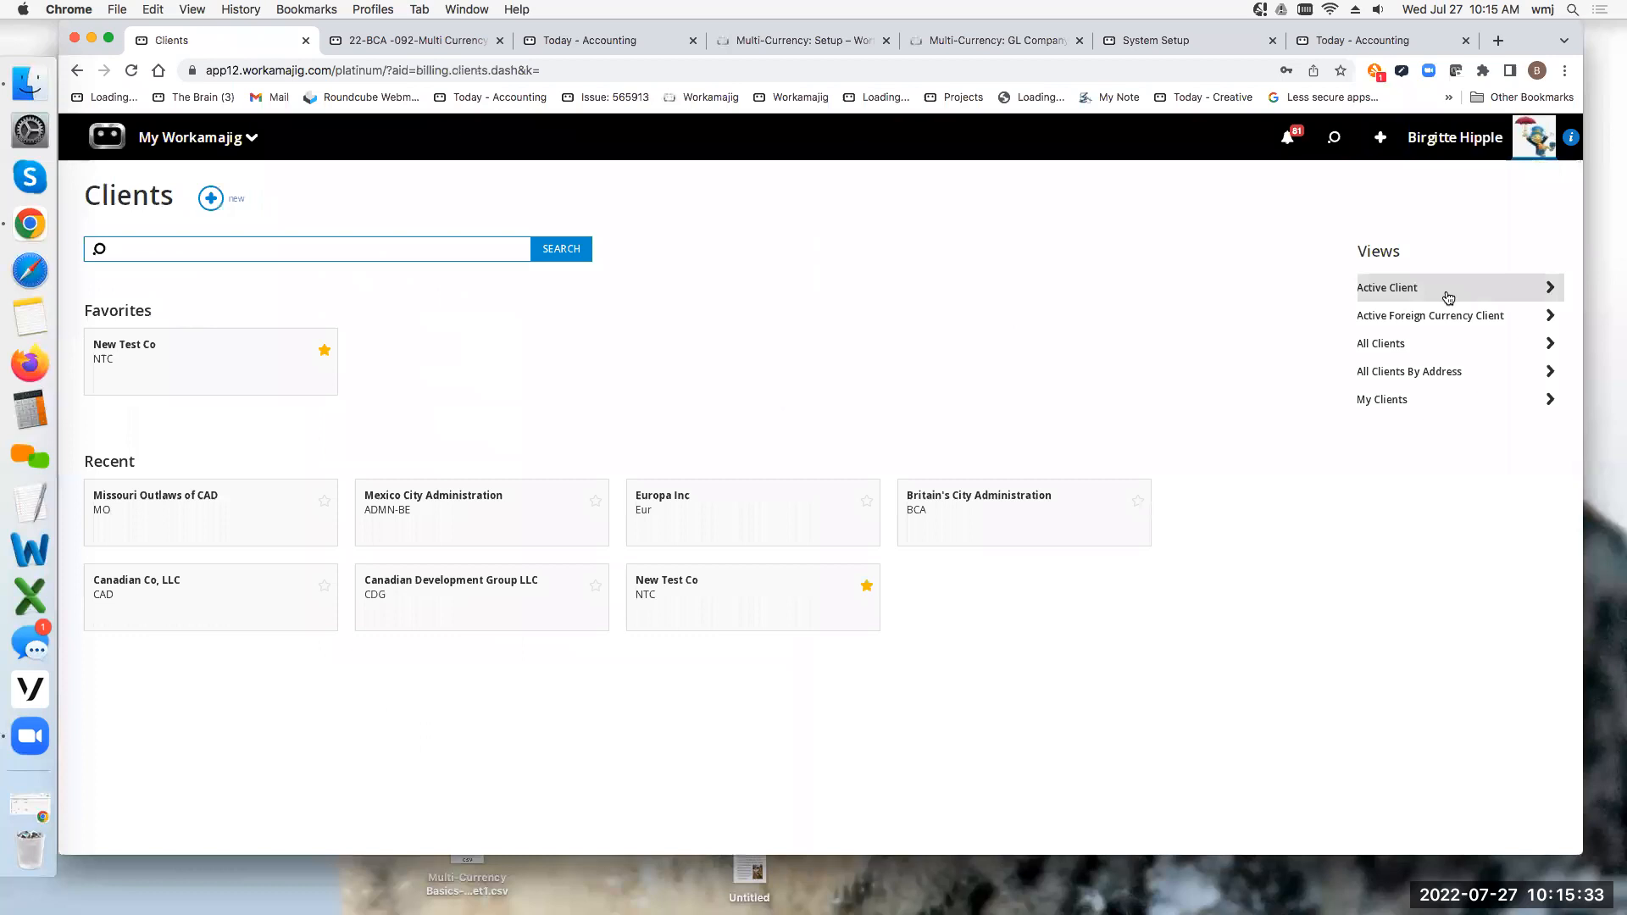
pyautogui.click(1422, 320)
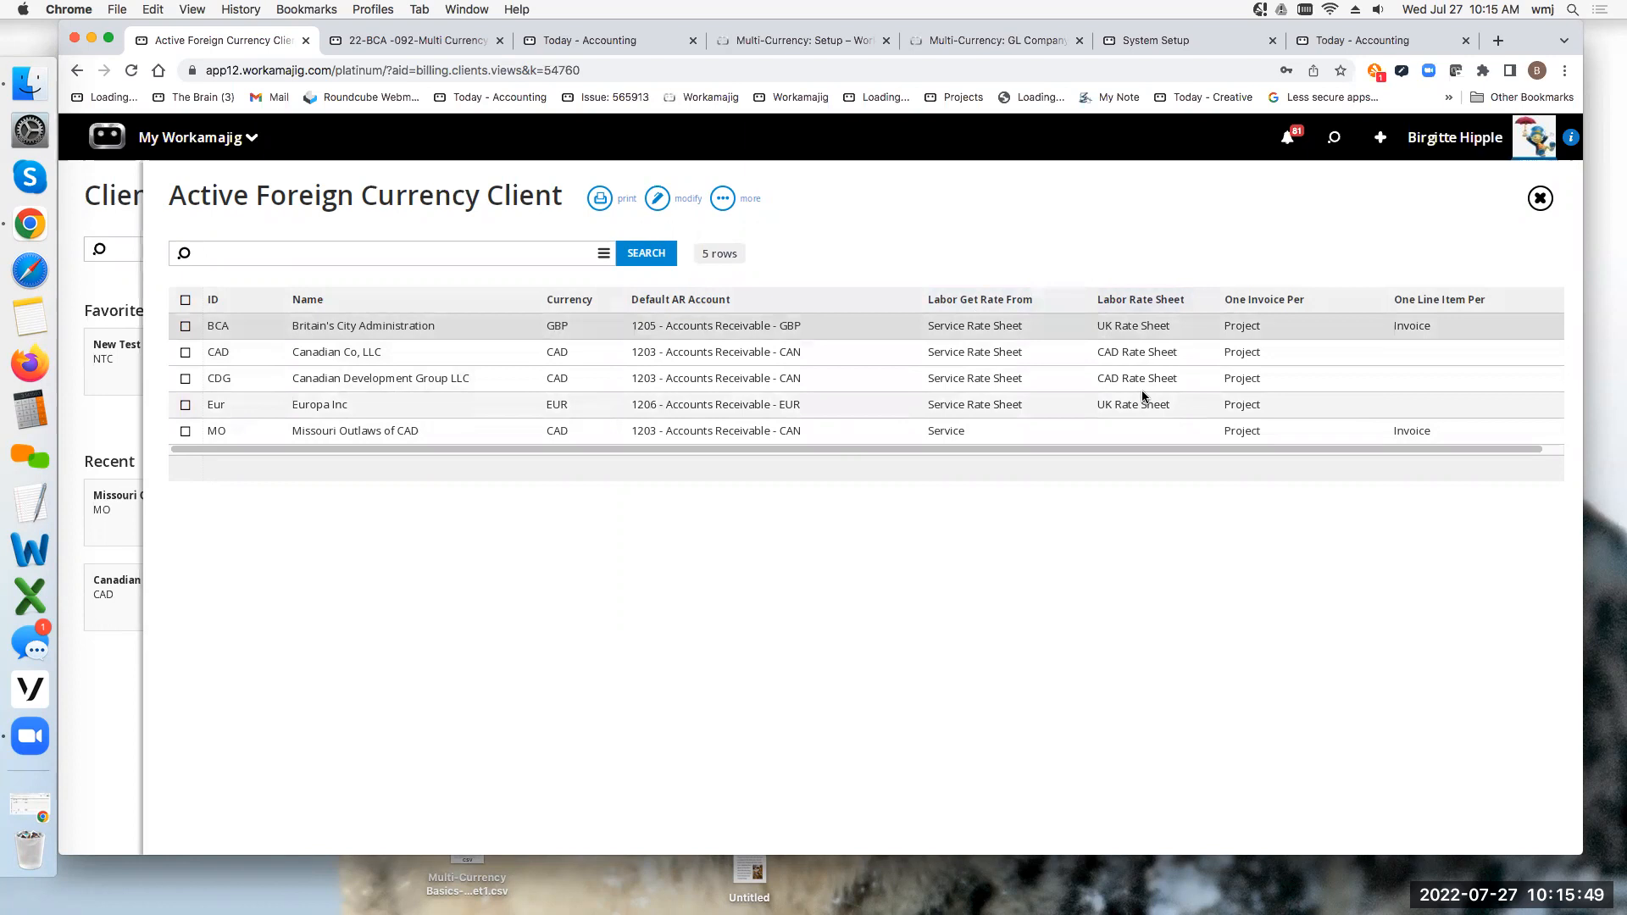
# Step: Examine the project defaults and billing defaults of Britain's City Administration, including its currency, rate sheet and AR account, without changing them
pyautogui.click(546, 329)
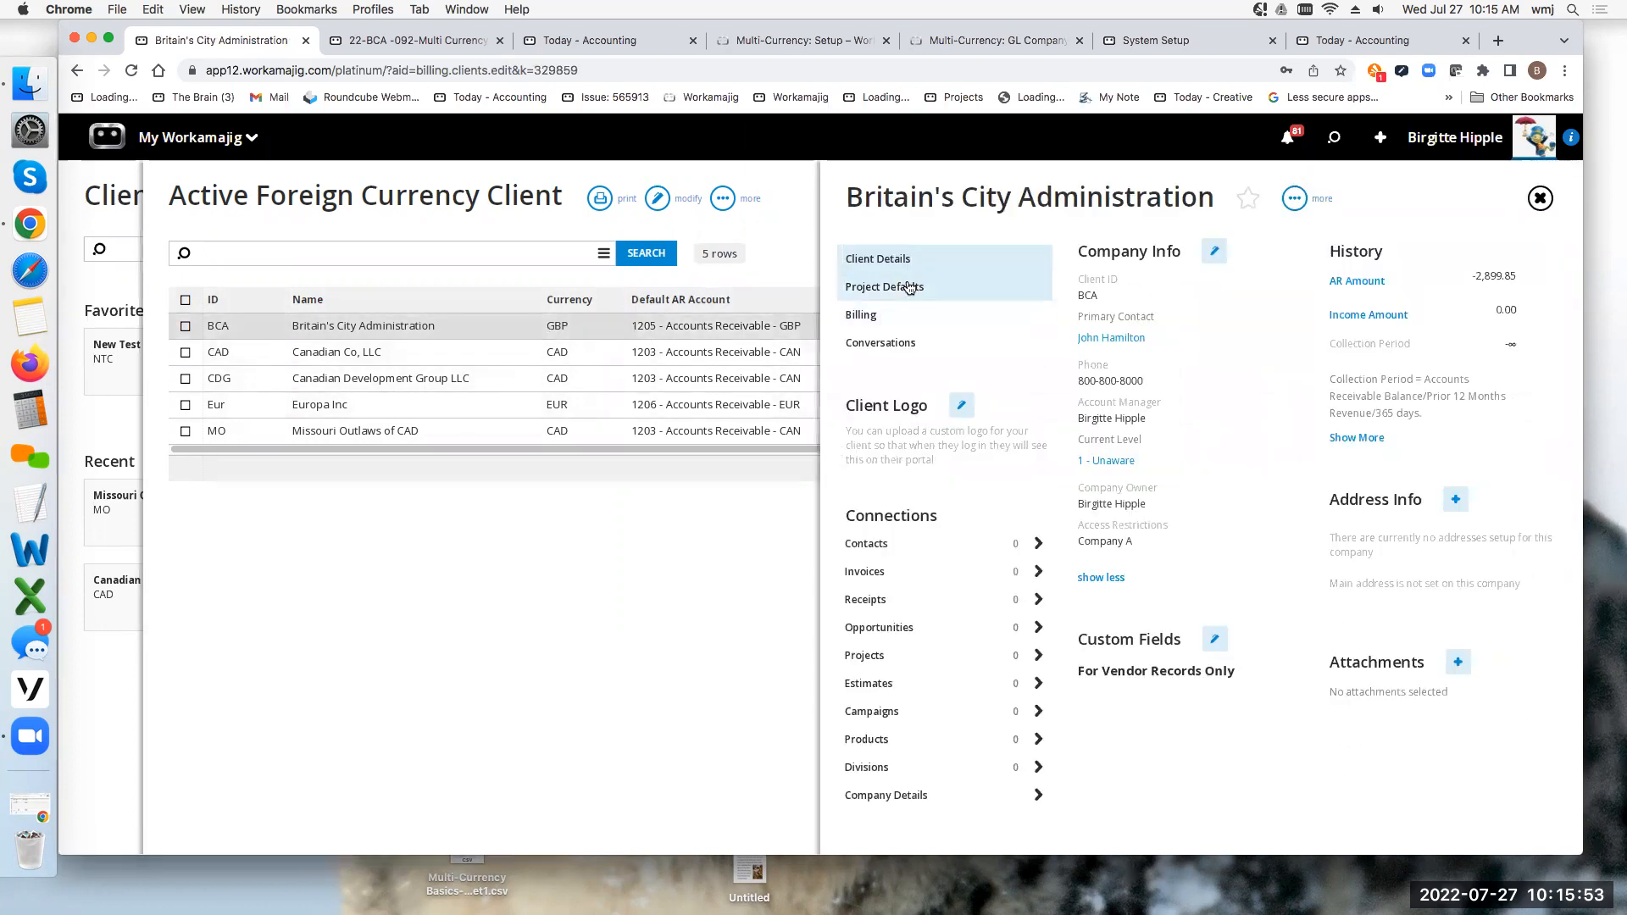
pyautogui.click(910, 289)
pyautogui.click(1220, 252)
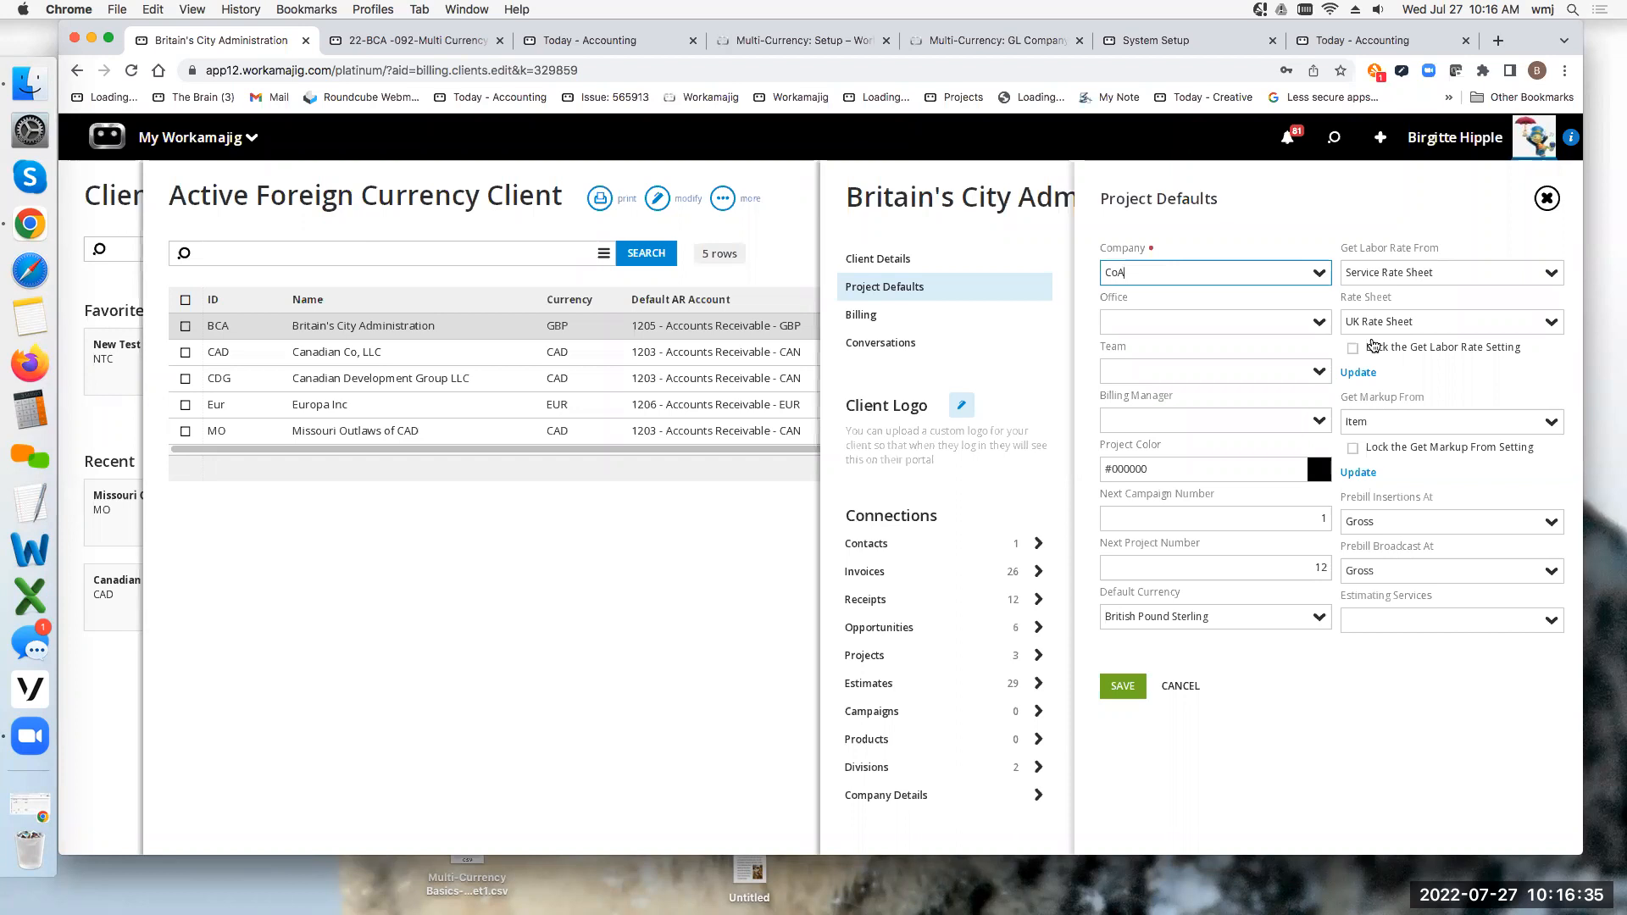
pyautogui.click(880, 316)
pyautogui.click(1415, 251)
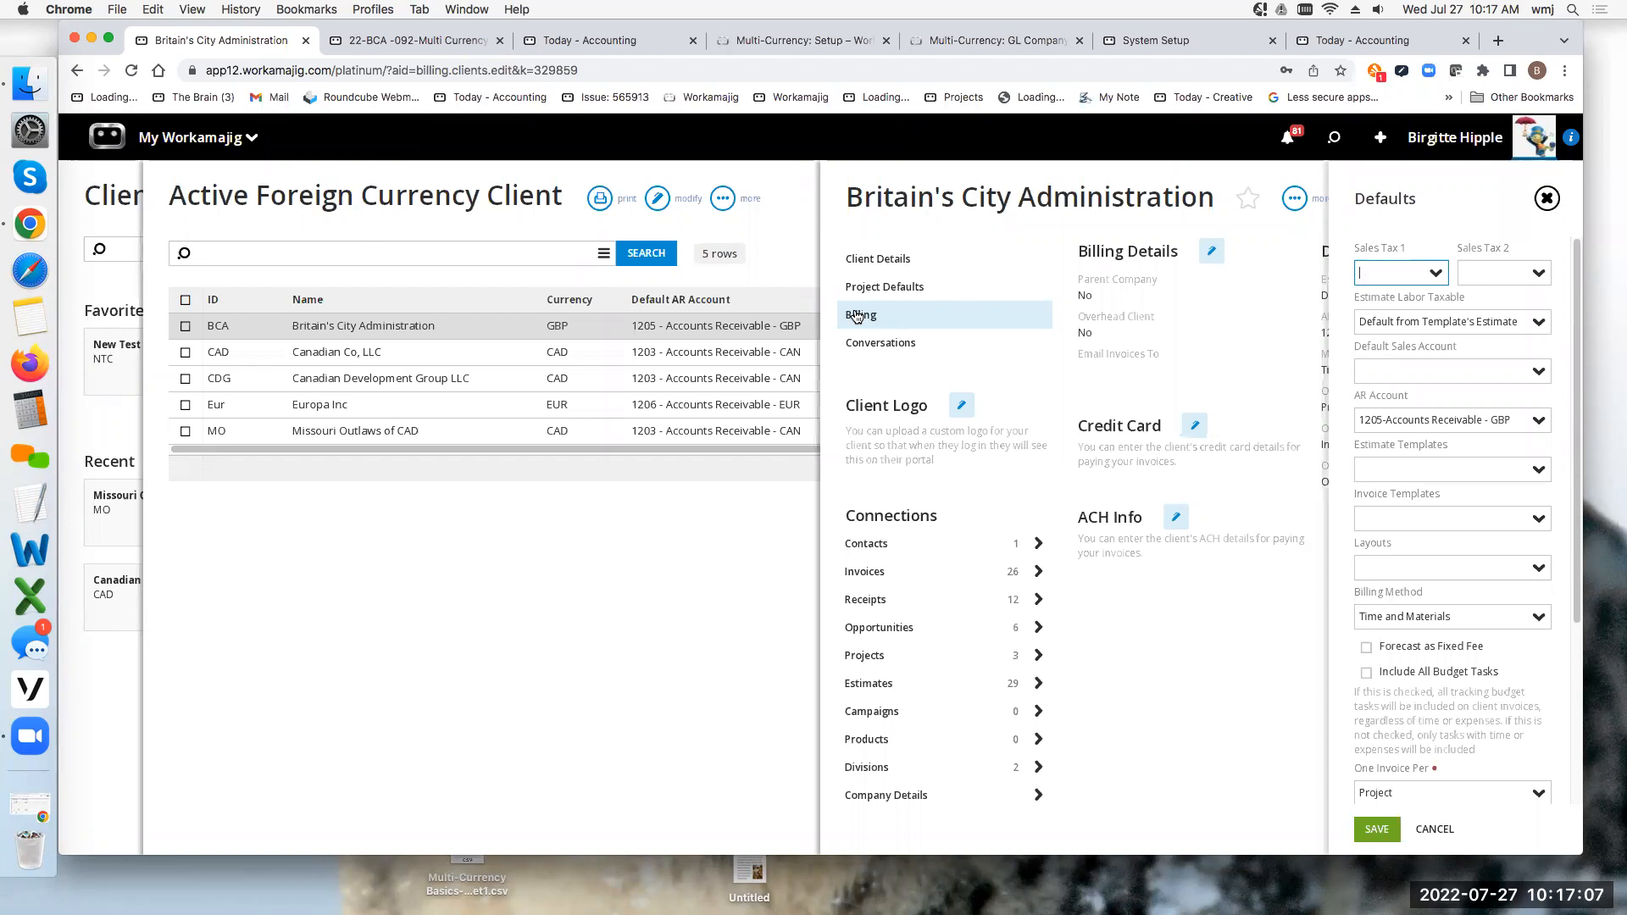
pyautogui.click(1548, 200)
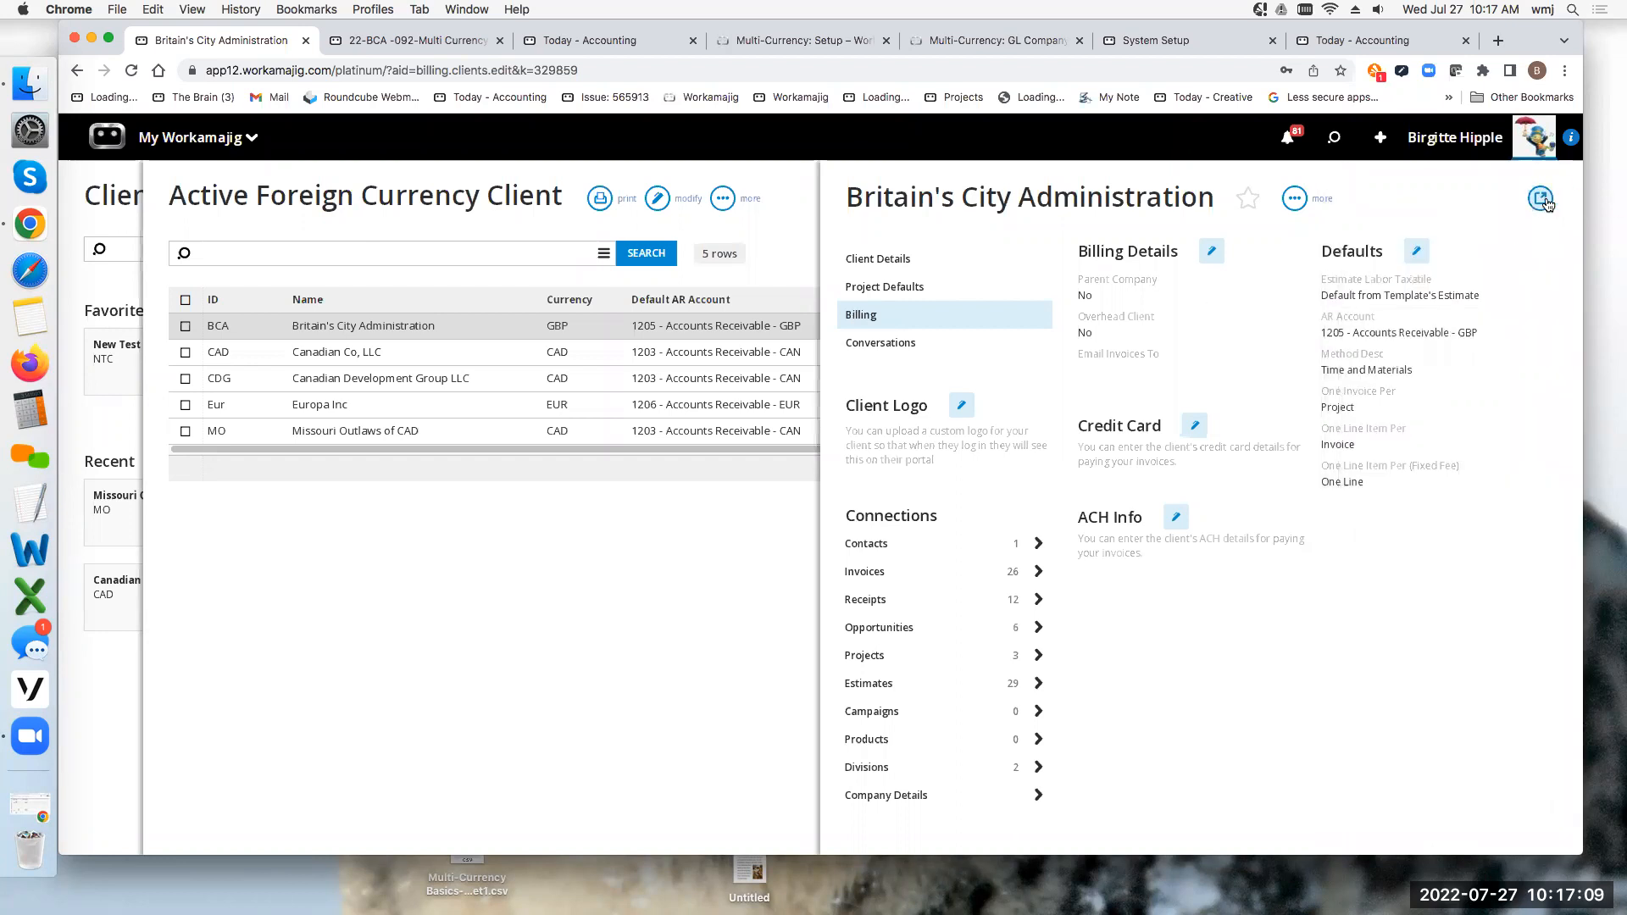
# Step: Display the Active Foreign Currency Vendors view, review the CAD Employee vendor's purchasing defaults, and return to the Vendors page
pyautogui.click(815, 217)
pyautogui.click(356, 343)
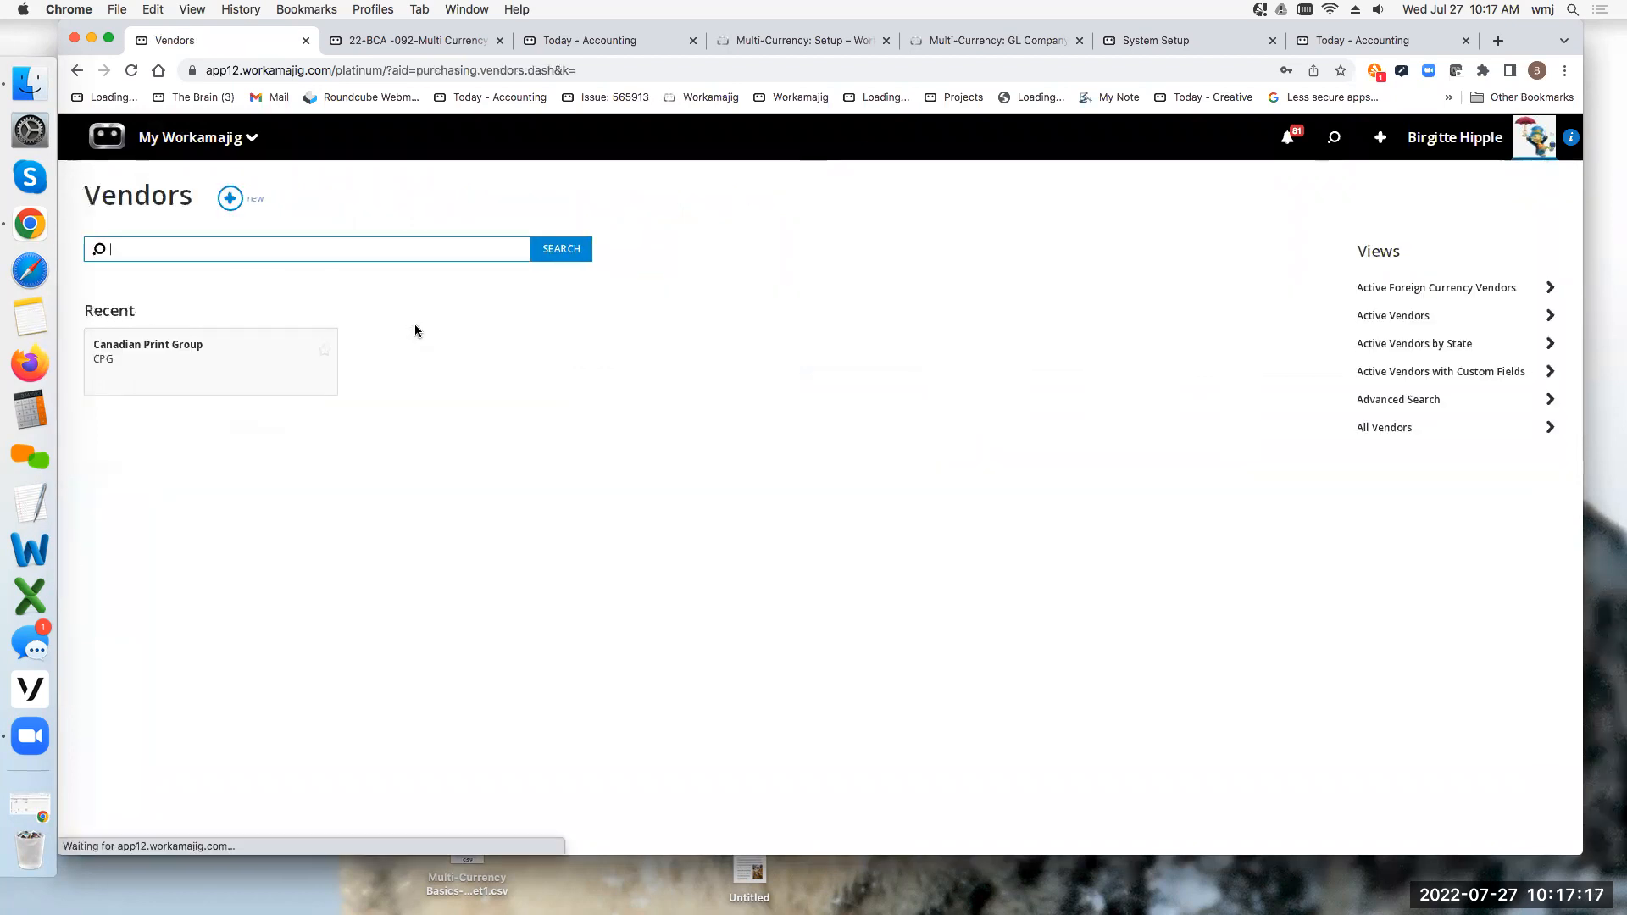
pyautogui.click(1424, 291)
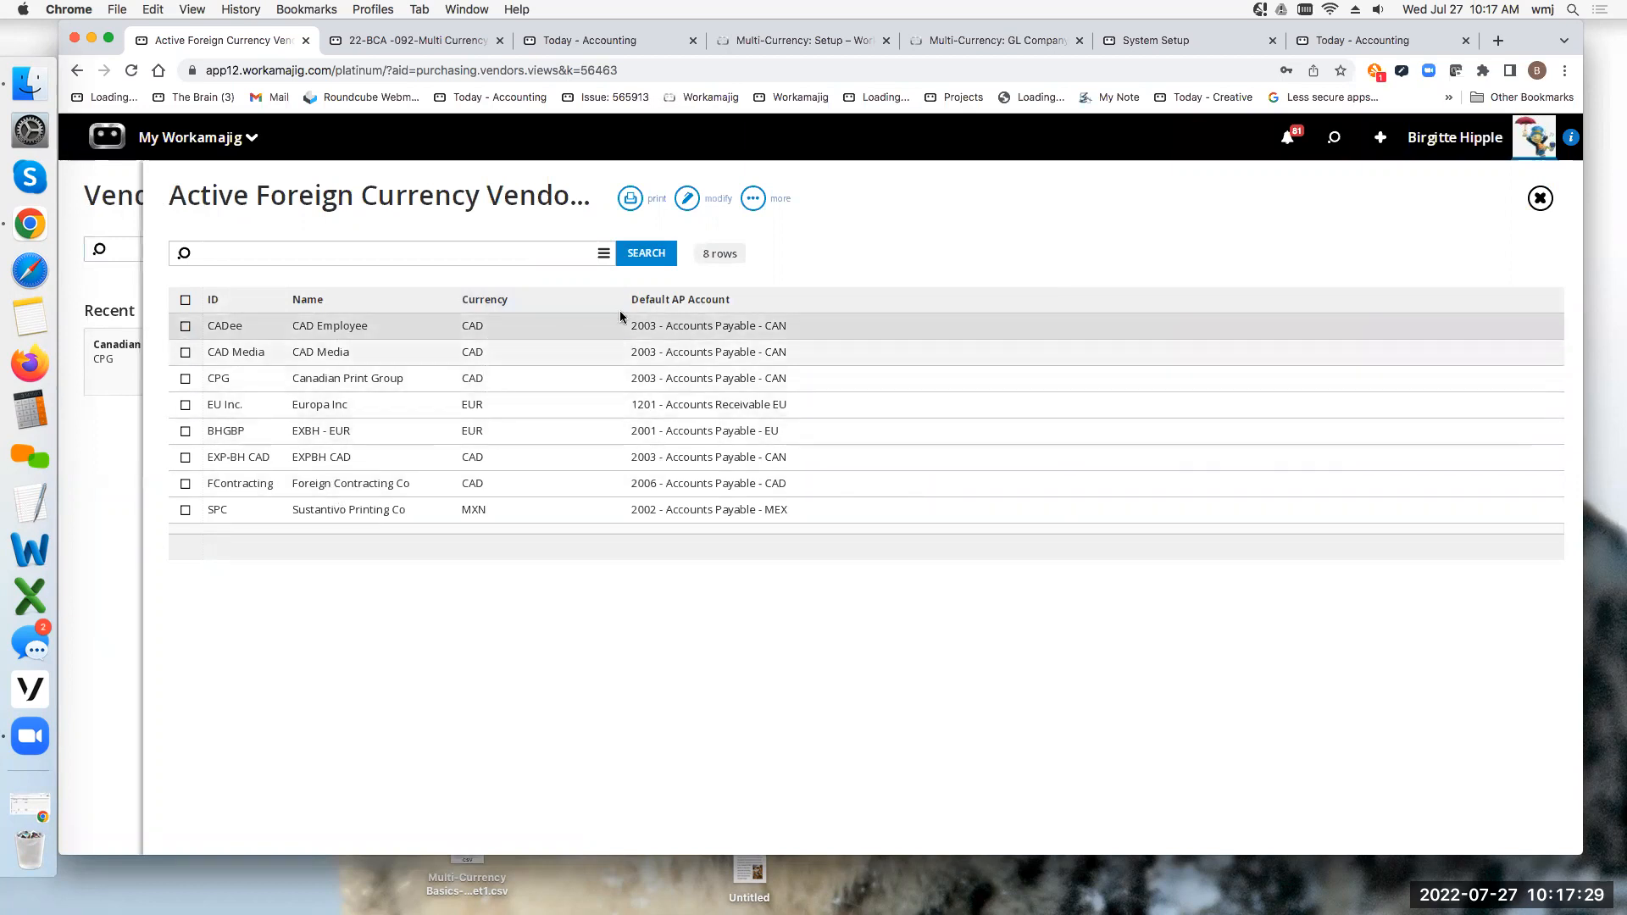
pyautogui.click(714, 324)
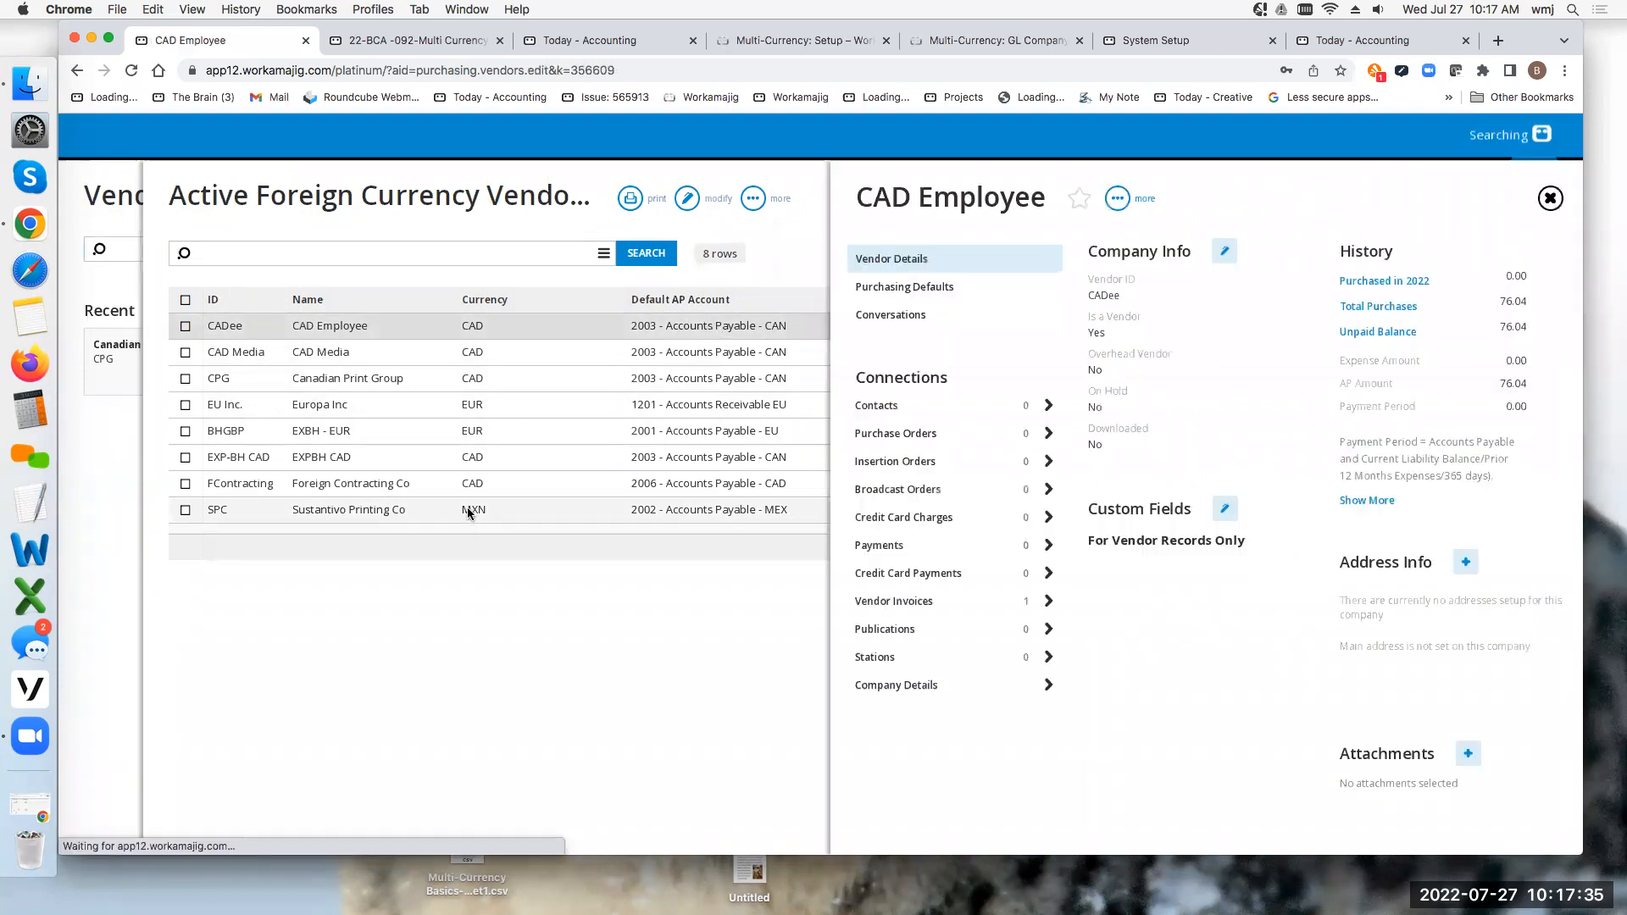
pyautogui.click(883, 291)
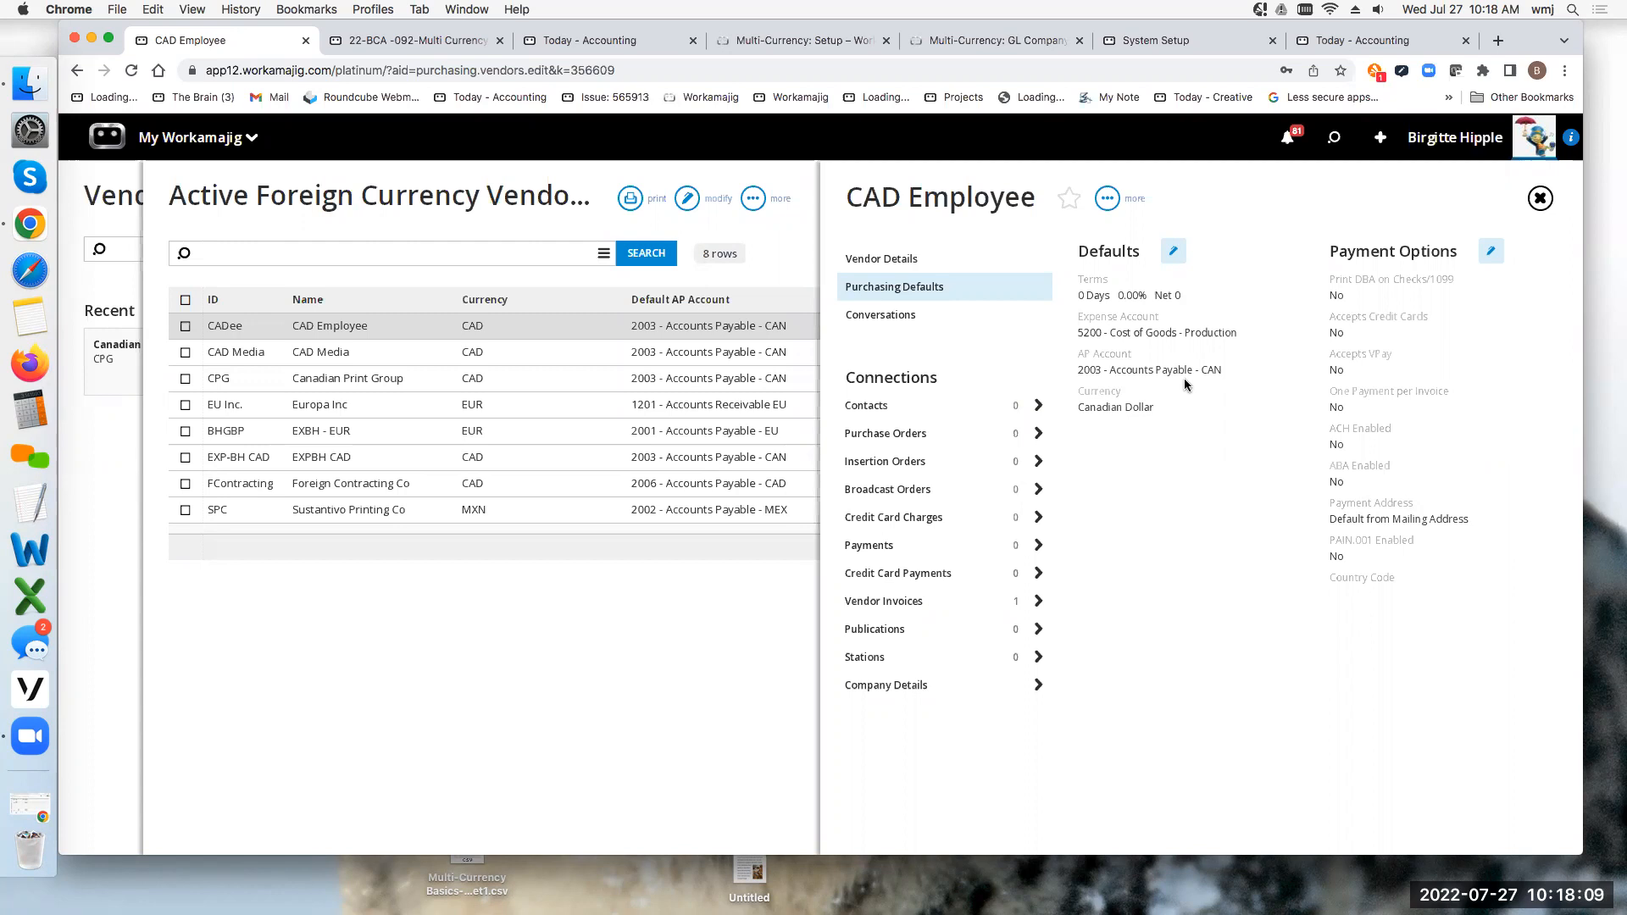
pyautogui.click(1541, 201)
pyautogui.click(1541, 199)
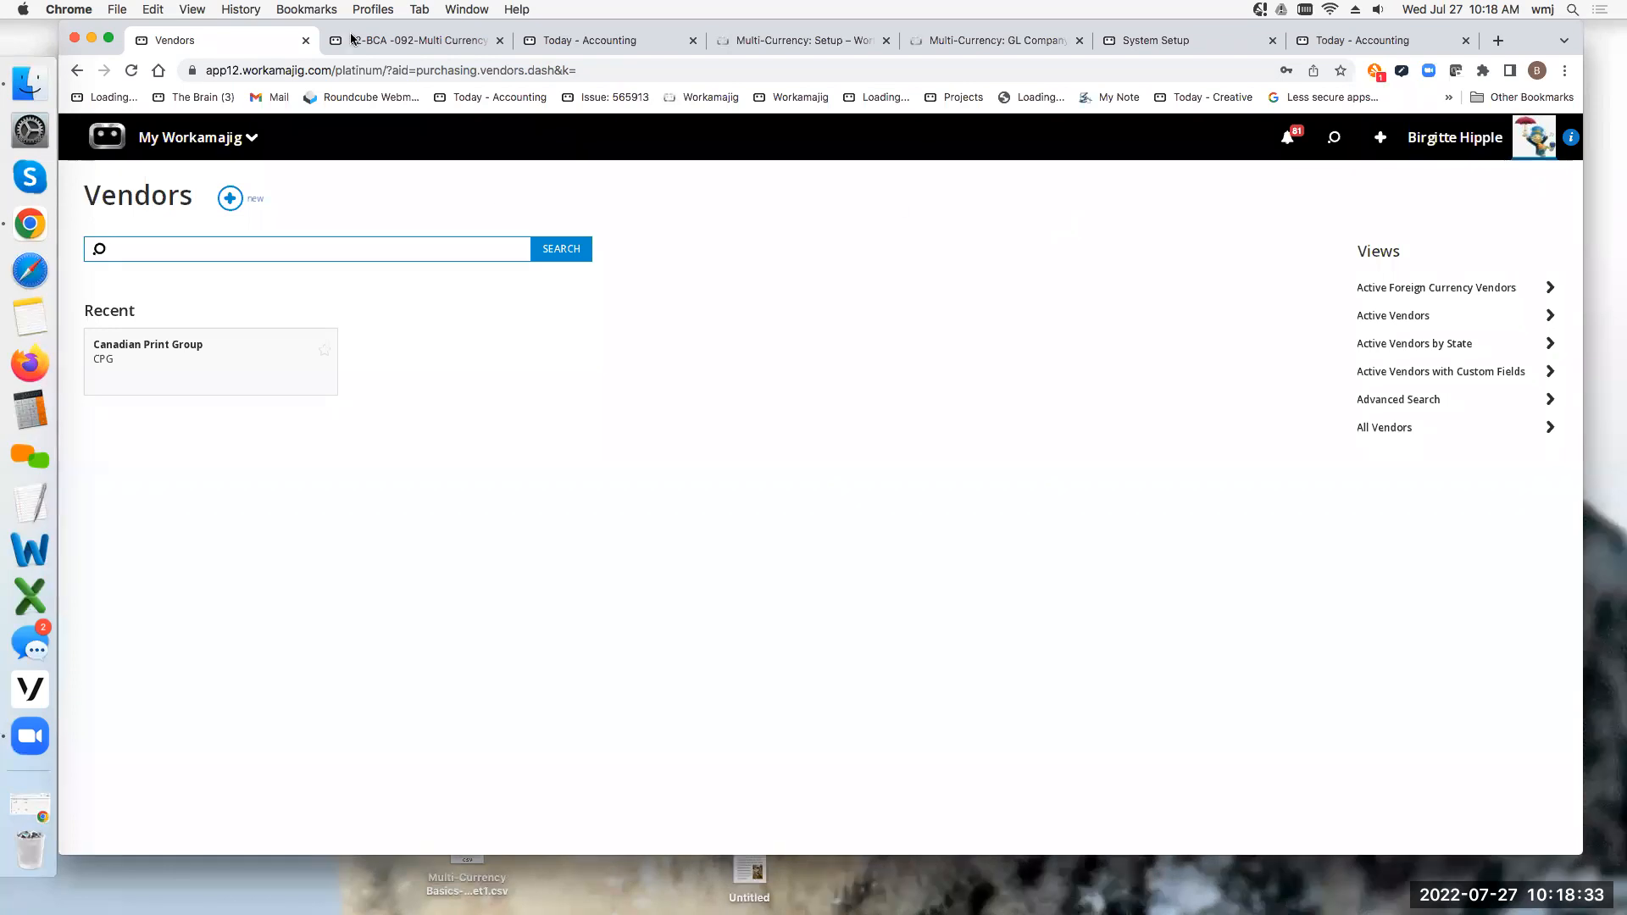
# Step: Check the currency in the accounting settings of project 22-BCA -092, and close the settings without changes
pyautogui.click(393, 41)
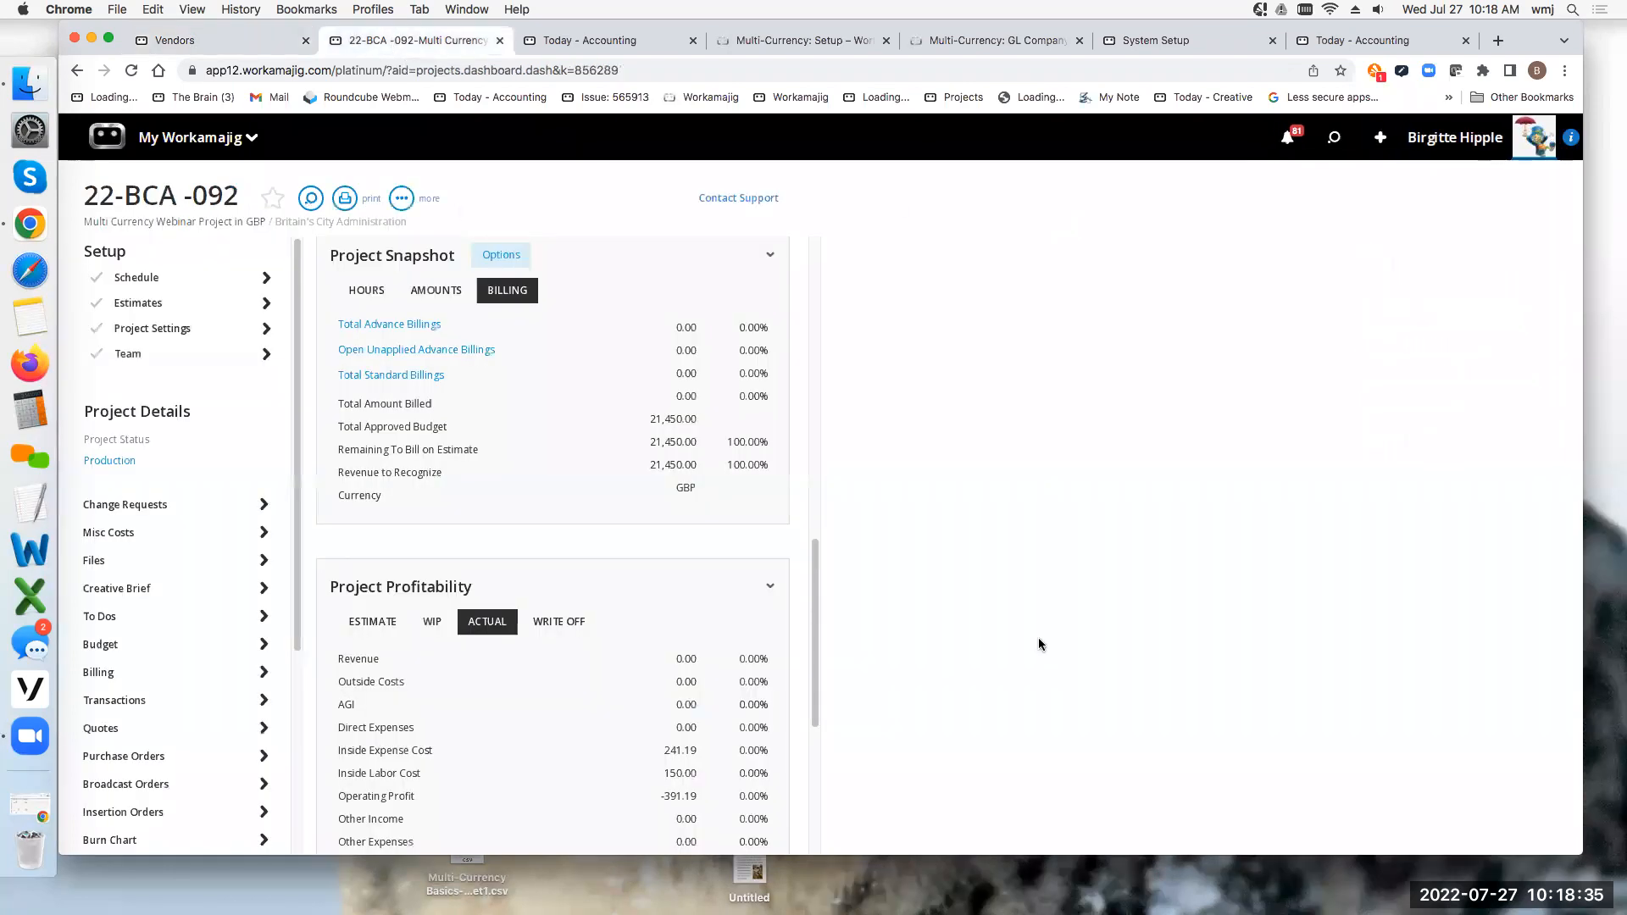
pyautogui.click(163, 328)
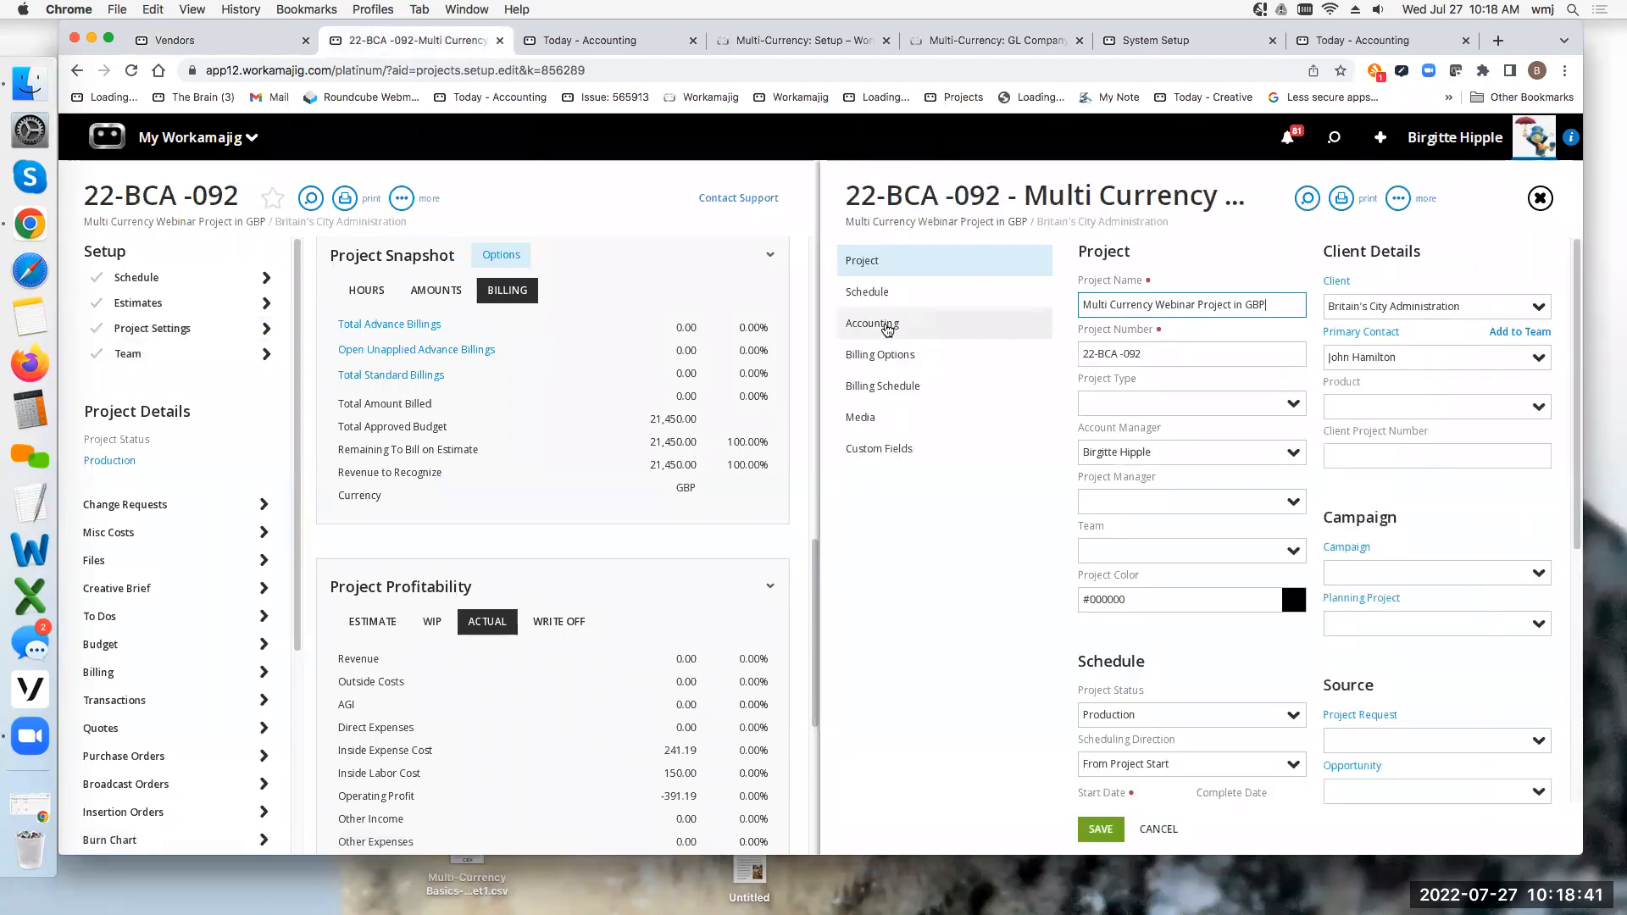
pyautogui.click(886, 325)
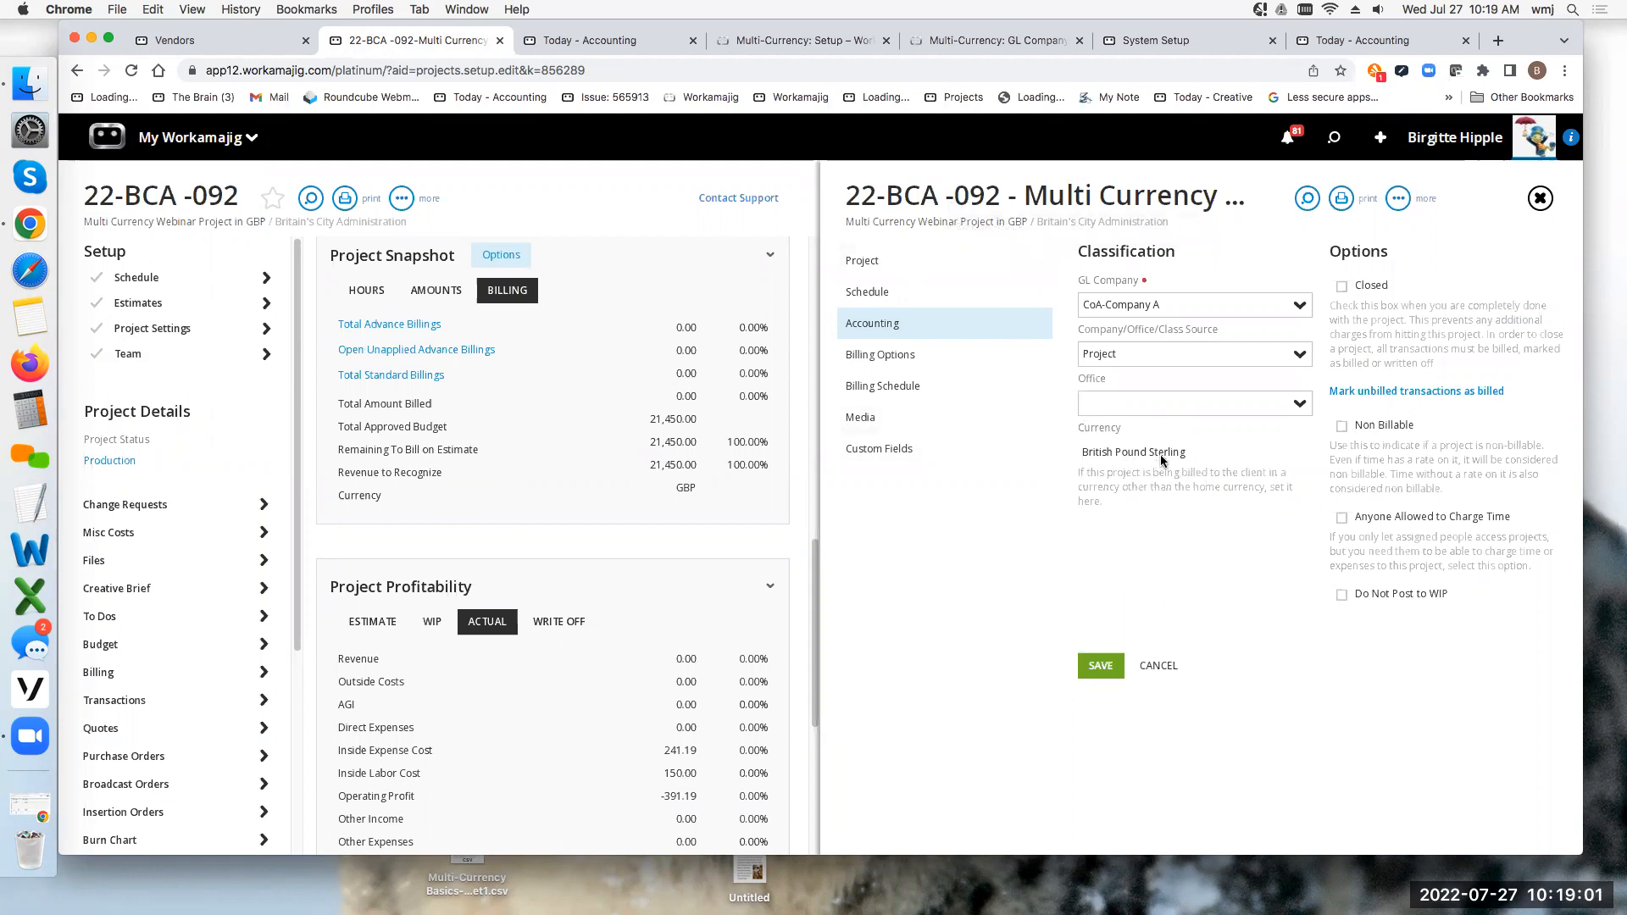
pyautogui.click(1541, 199)
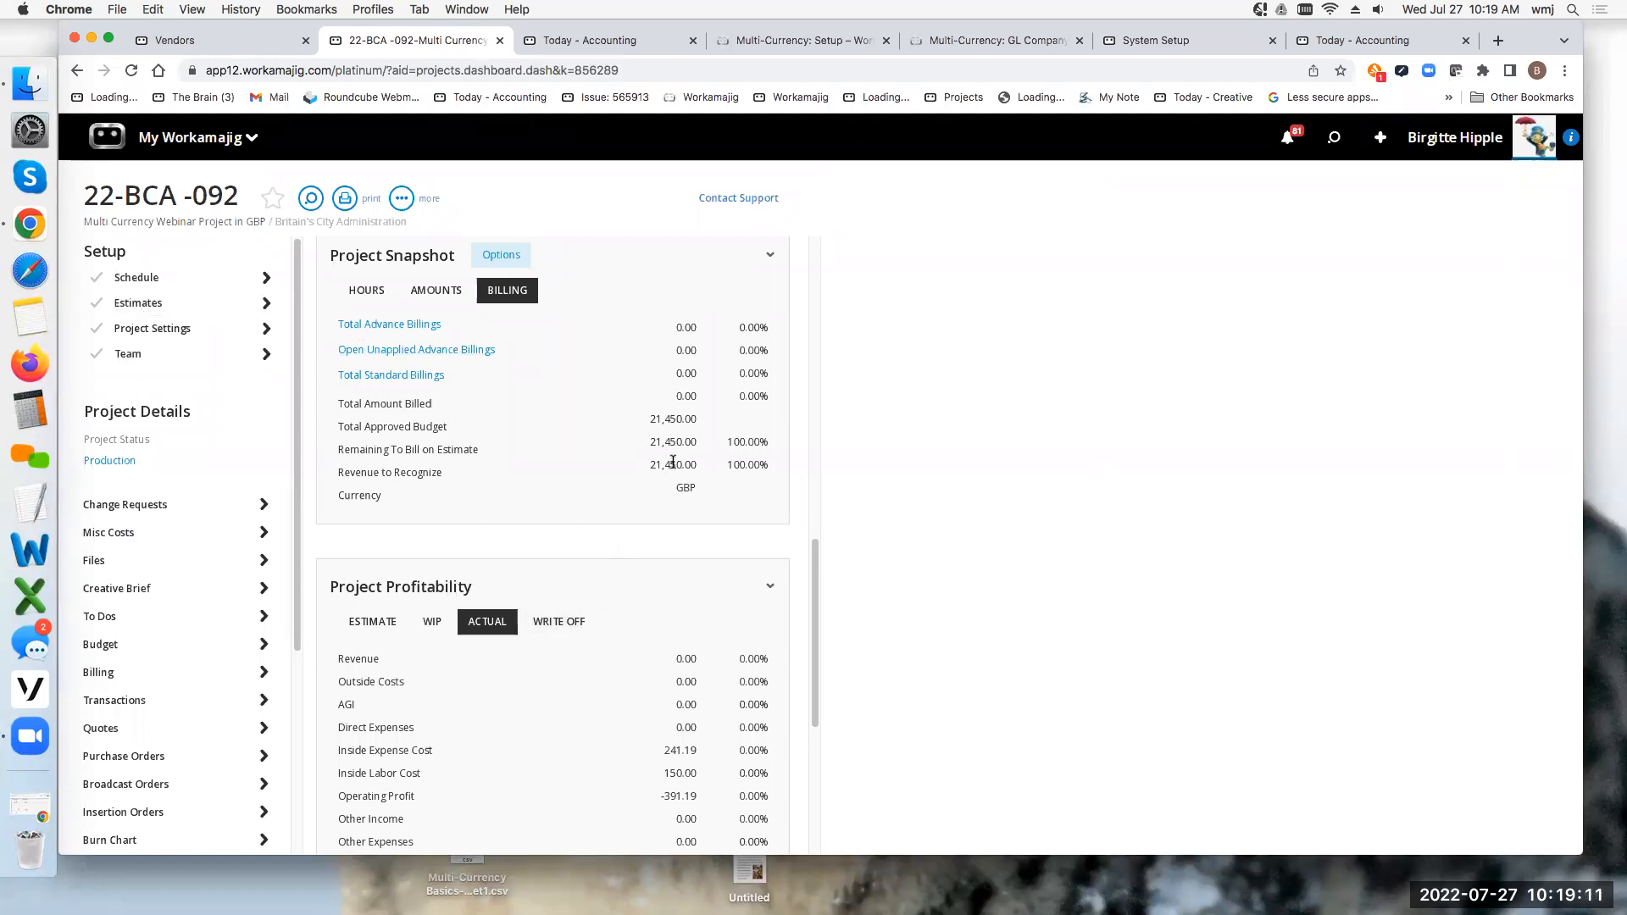
# Step: View the amounts in the Project Snapshot, review estimate 1696 of the project, and return to the project dashboard
pyautogui.click(436, 291)
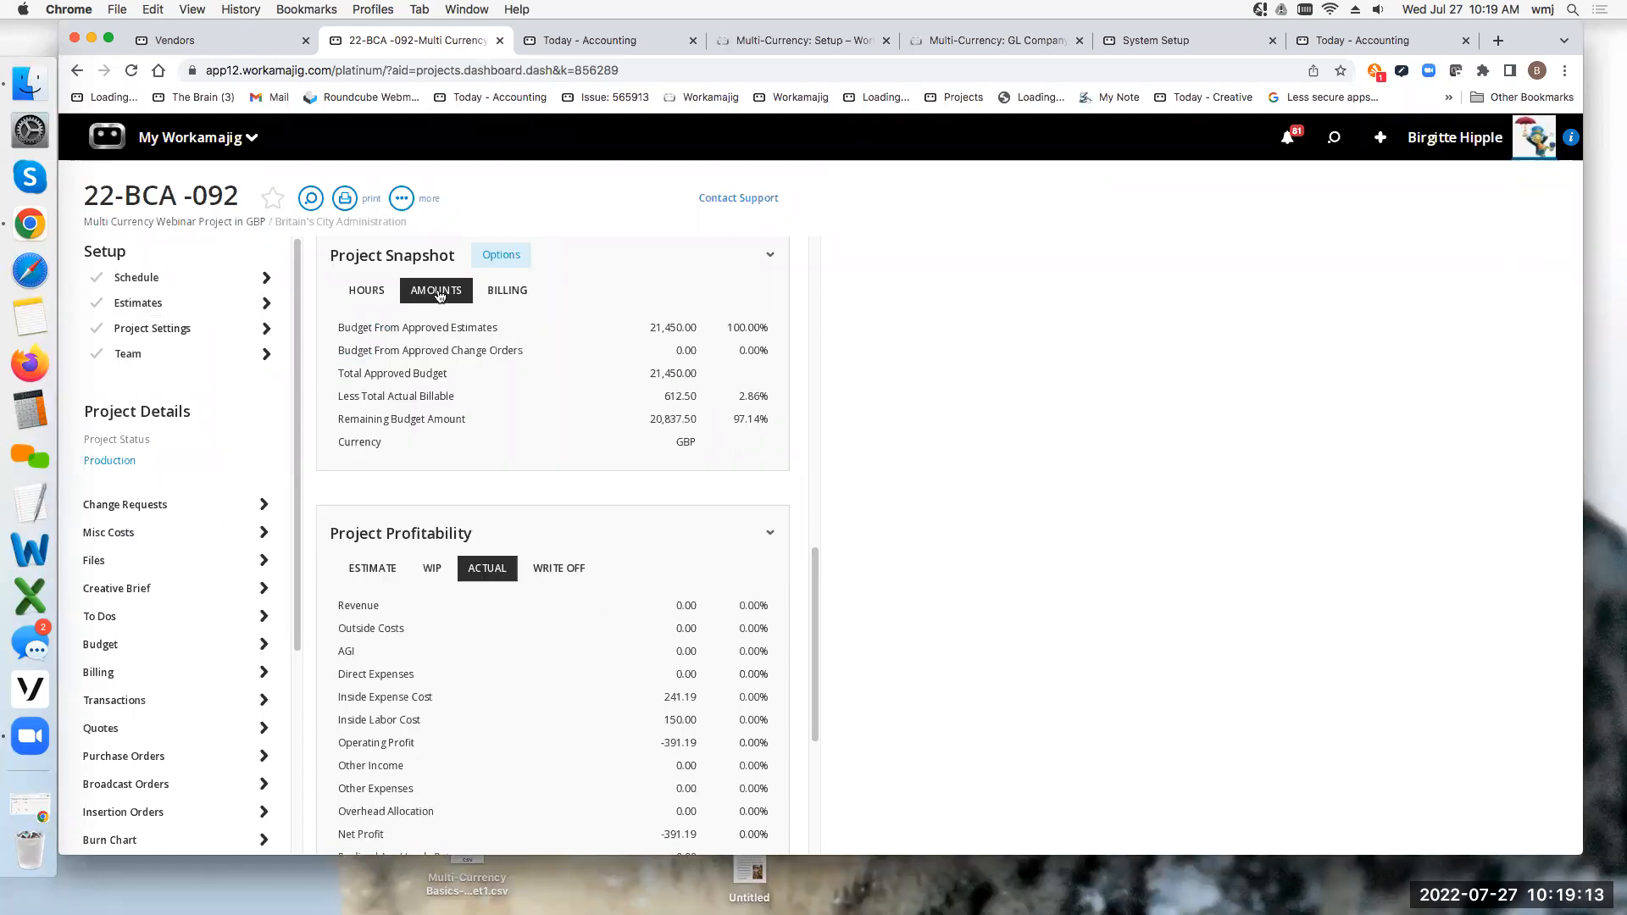
pyautogui.click(169, 302)
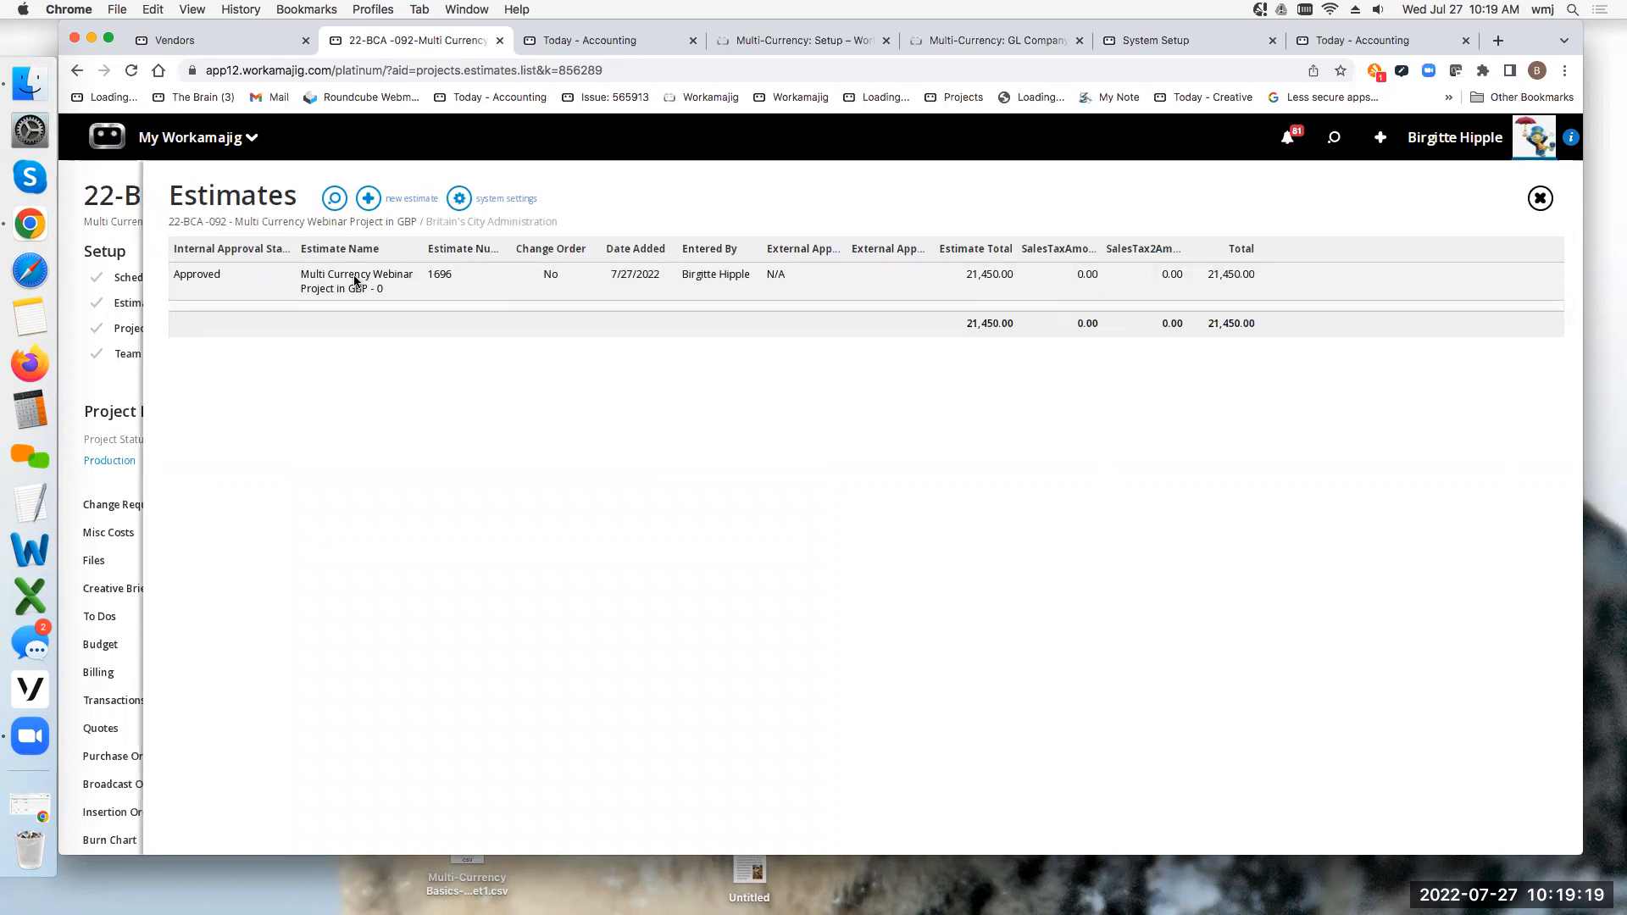
pyautogui.click(360, 283)
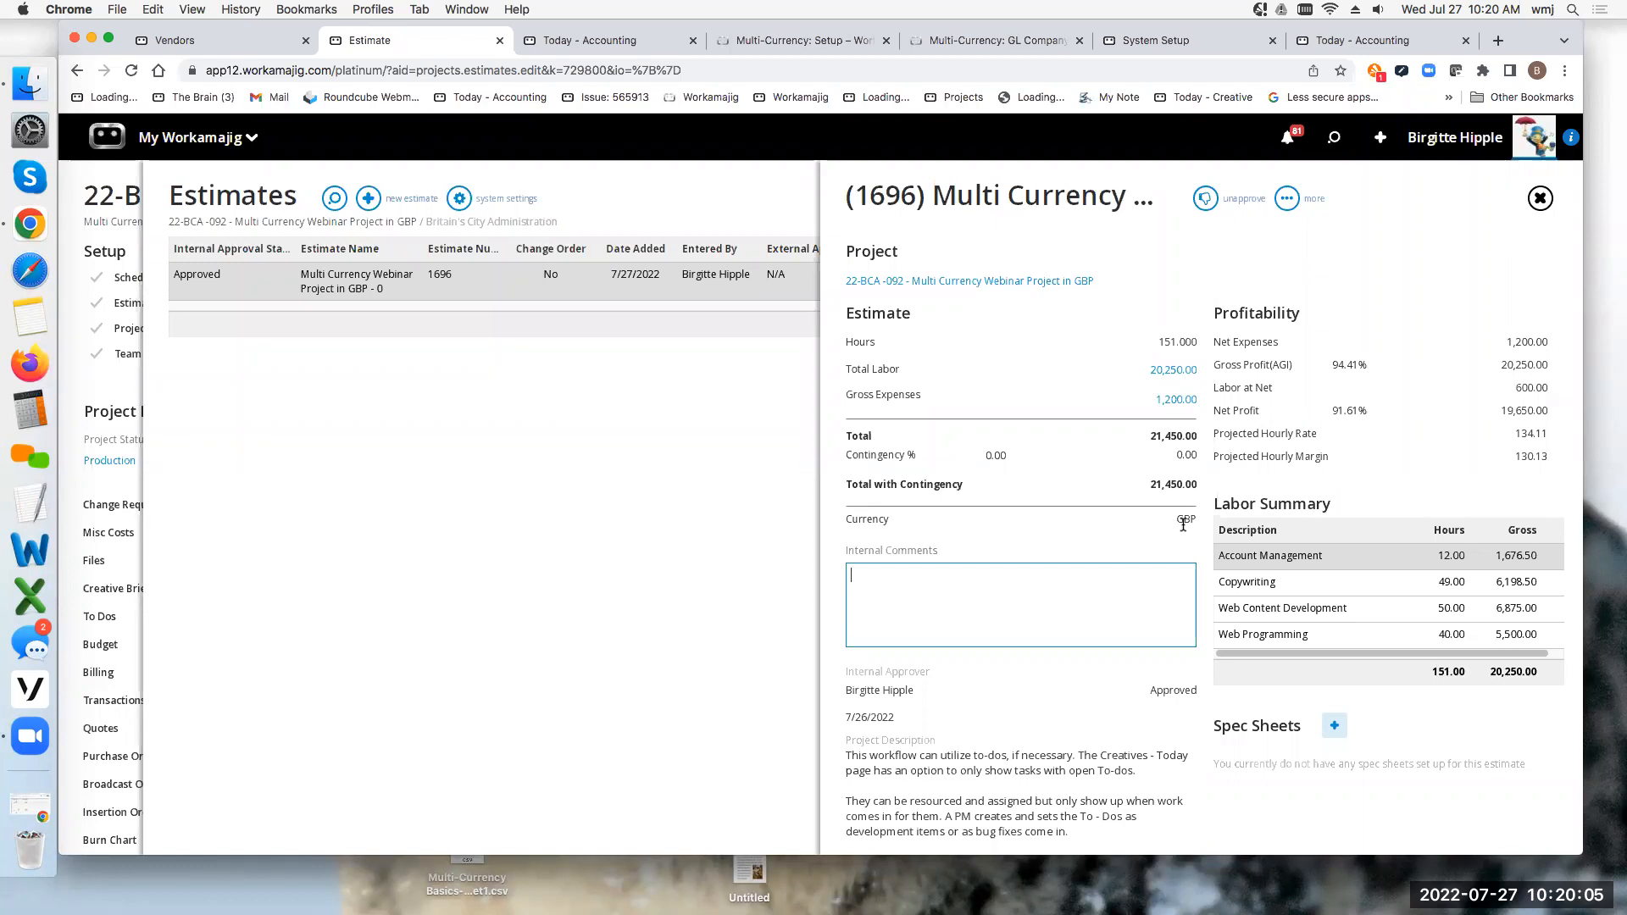
pyautogui.click(1541, 198)
pyautogui.click(1538, 194)
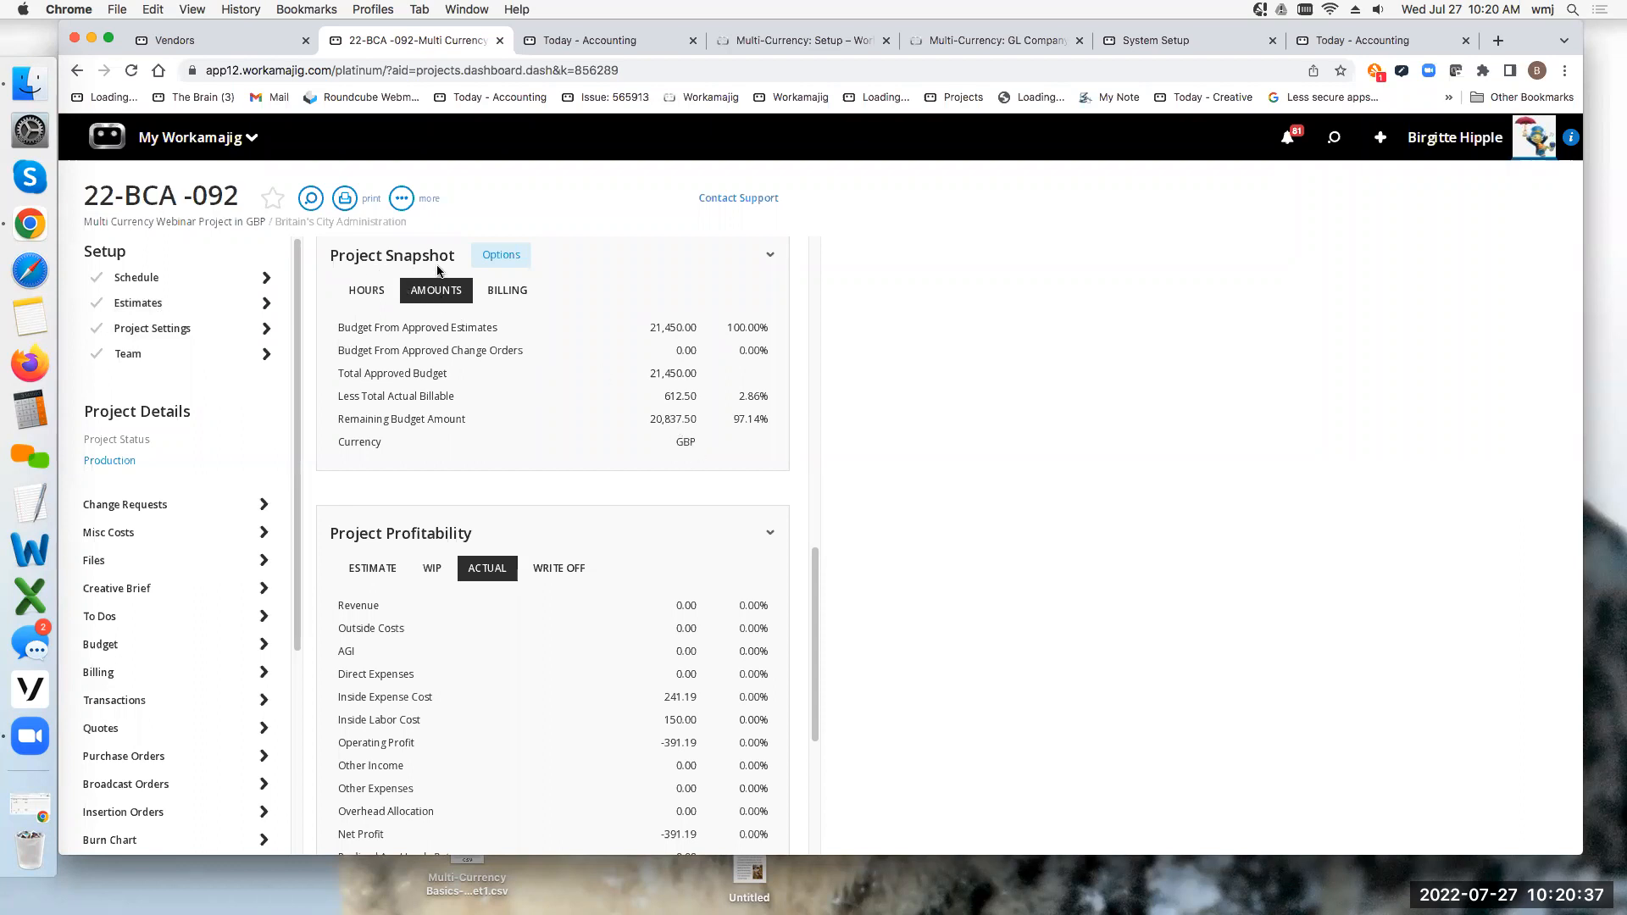
# Step: Compare the hours and billing views of the Project Snapshot with the actual figures in Project Profitability
pyautogui.click(356, 291)
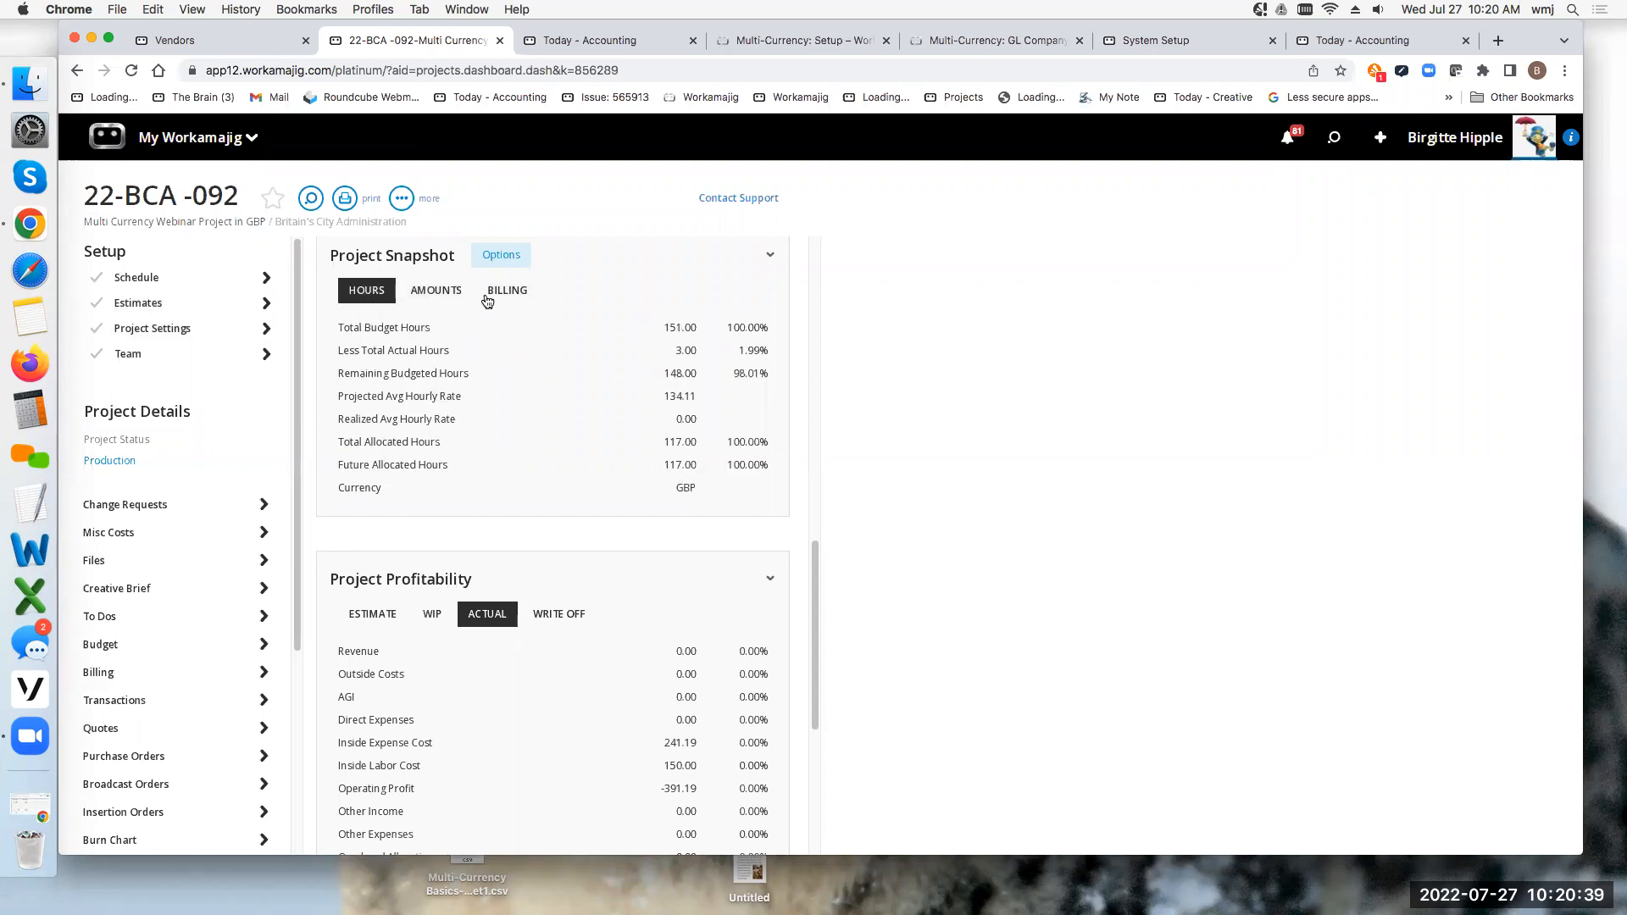
pyautogui.click(507, 291)
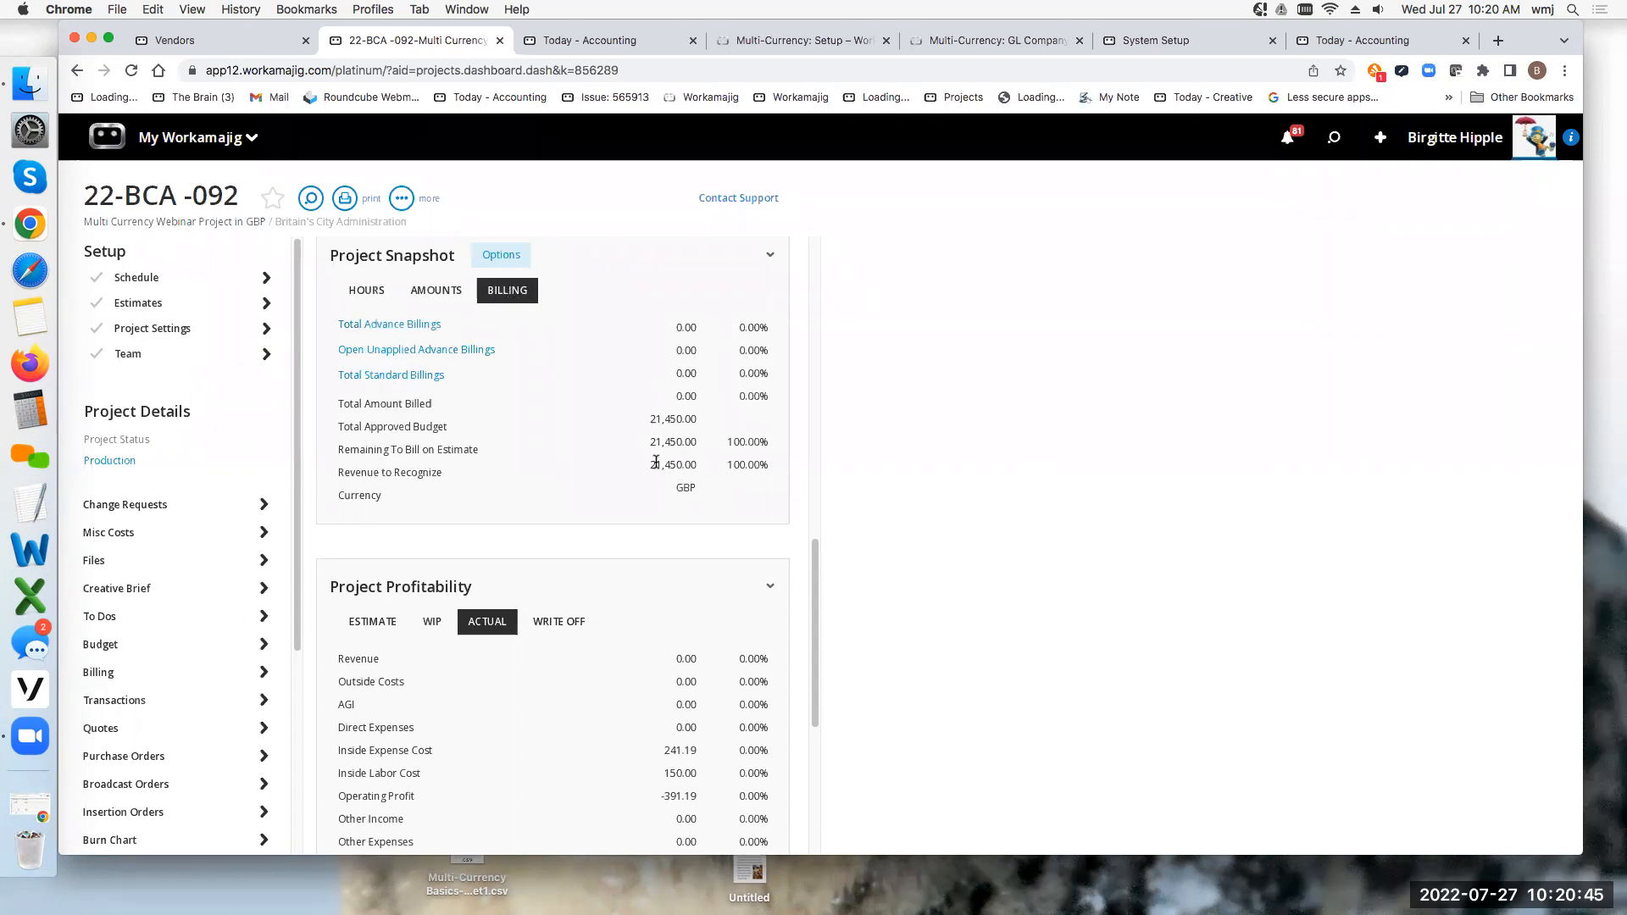
pyautogui.scroll(-5, 622, 513)
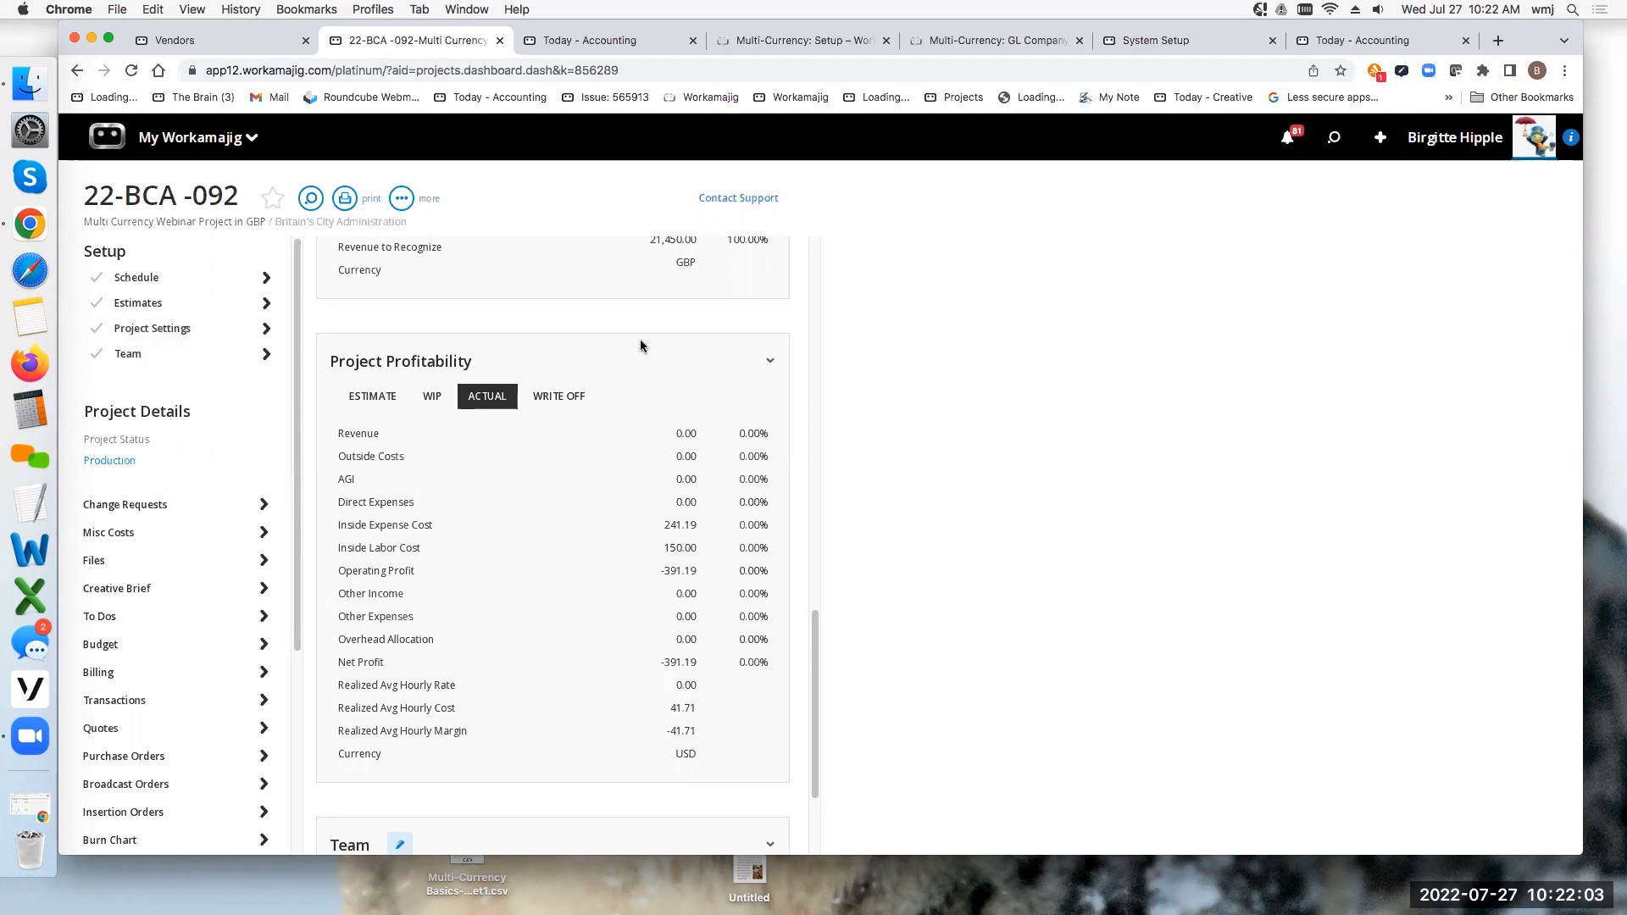
# Step: Start a new vendor invoice for the vendor EU Inc.-Europa Inc and check its euro exchange rate
pyautogui.click(1381, 140)
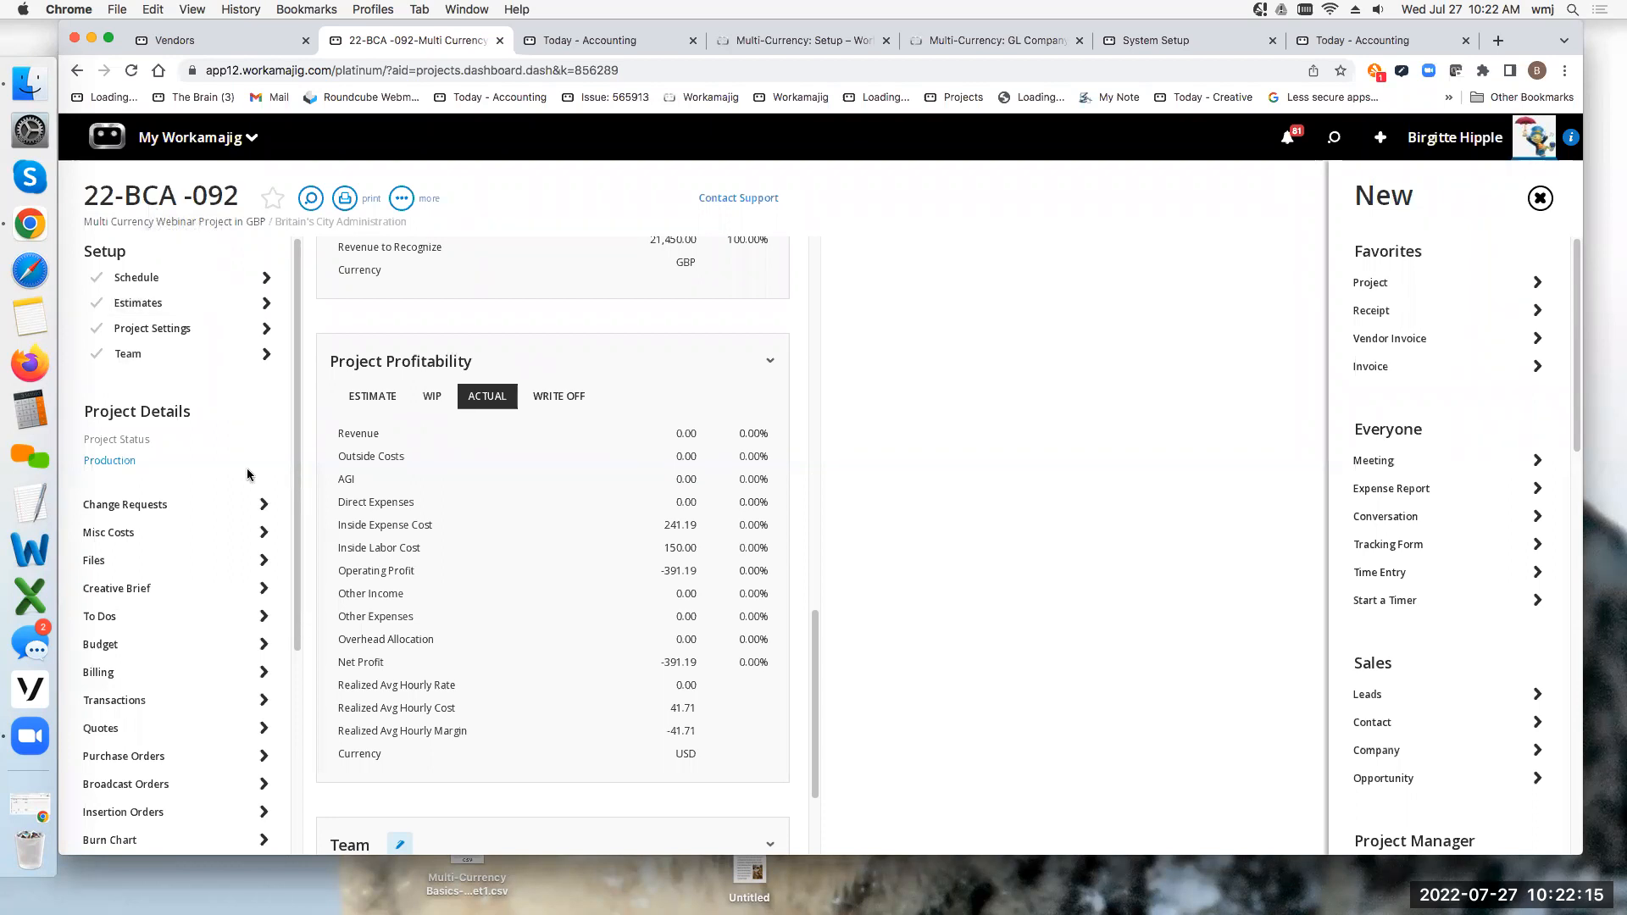
pyautogui.click(1400, 340)
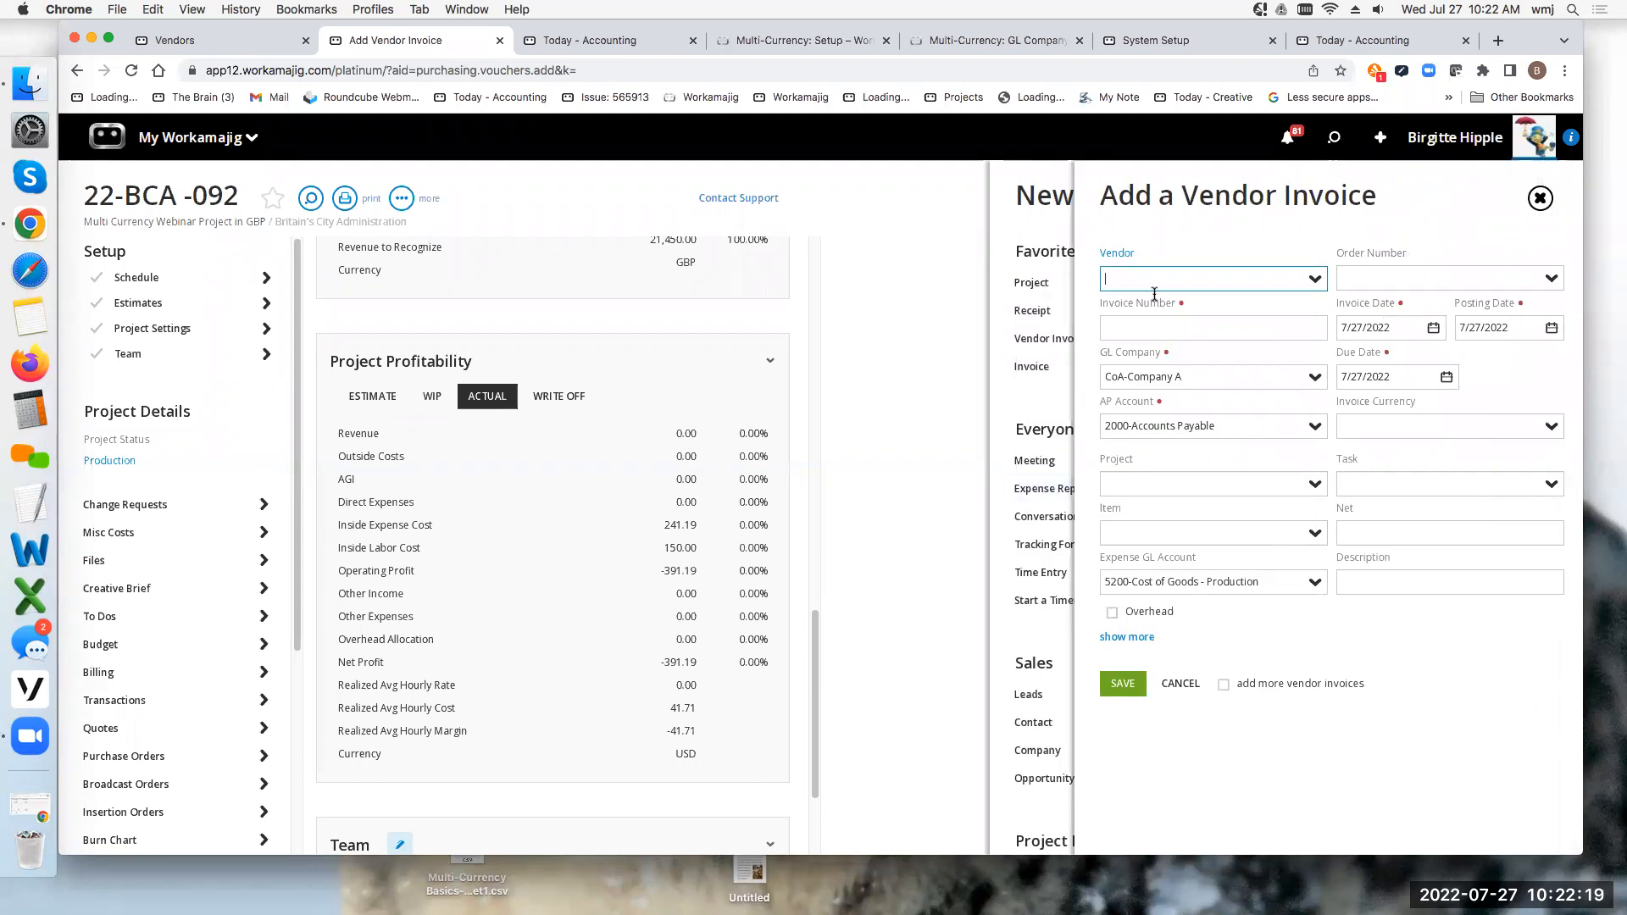
pyautogui.write('Eur')
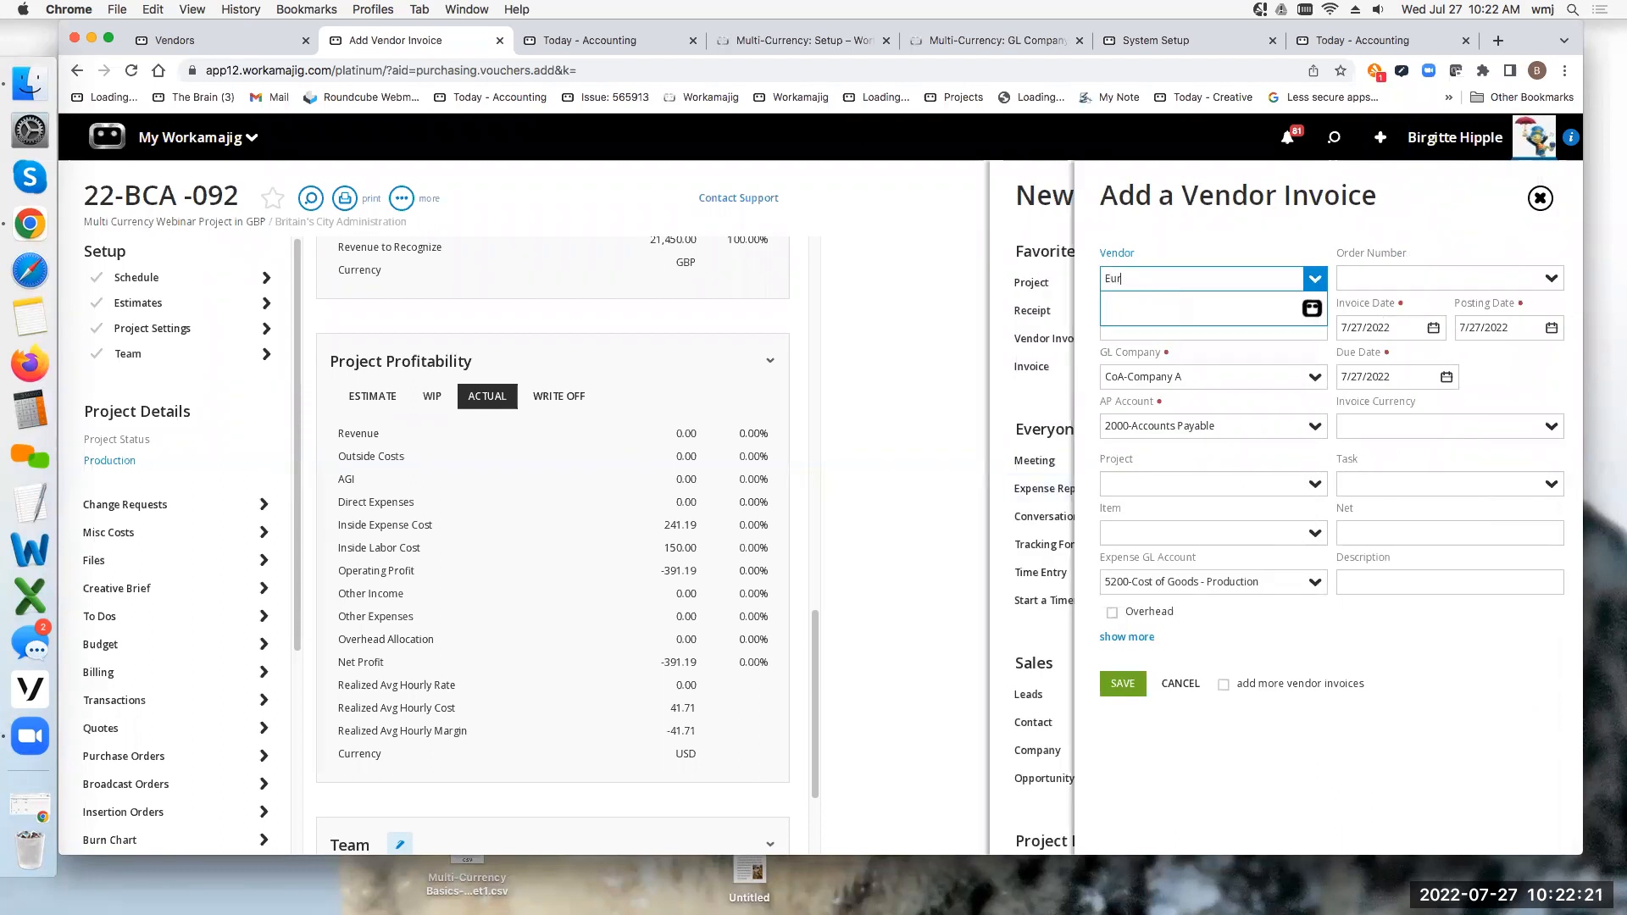
pyautogui.click(1177, 342)
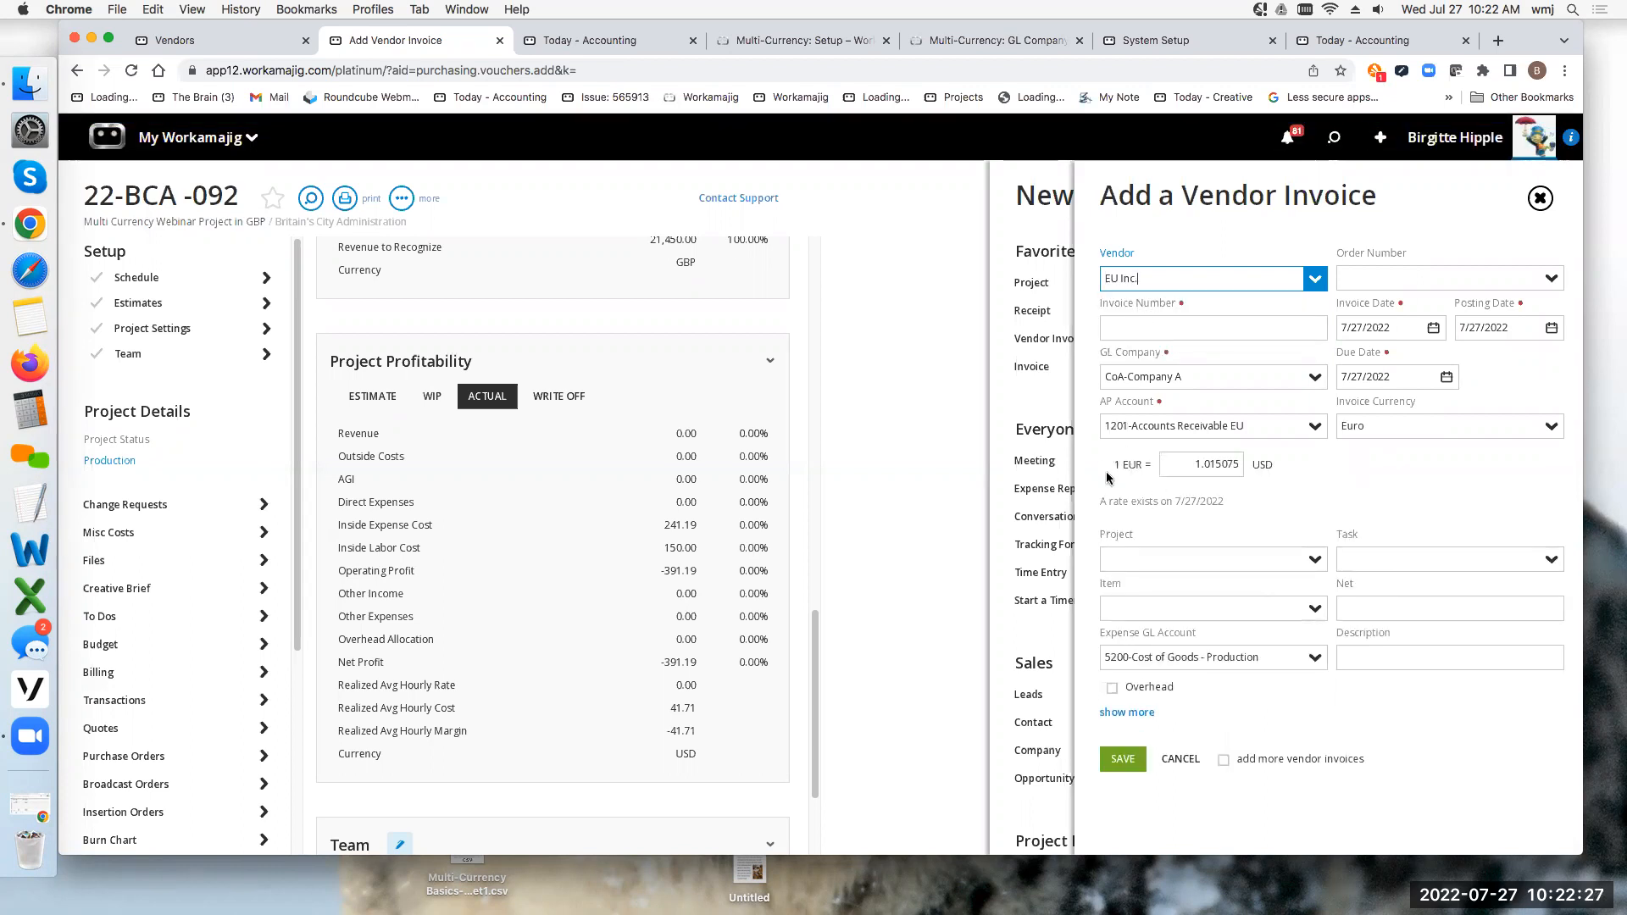
pyautogui.click(1228, 463)
pyautogui.doubleClick(1227, 464)
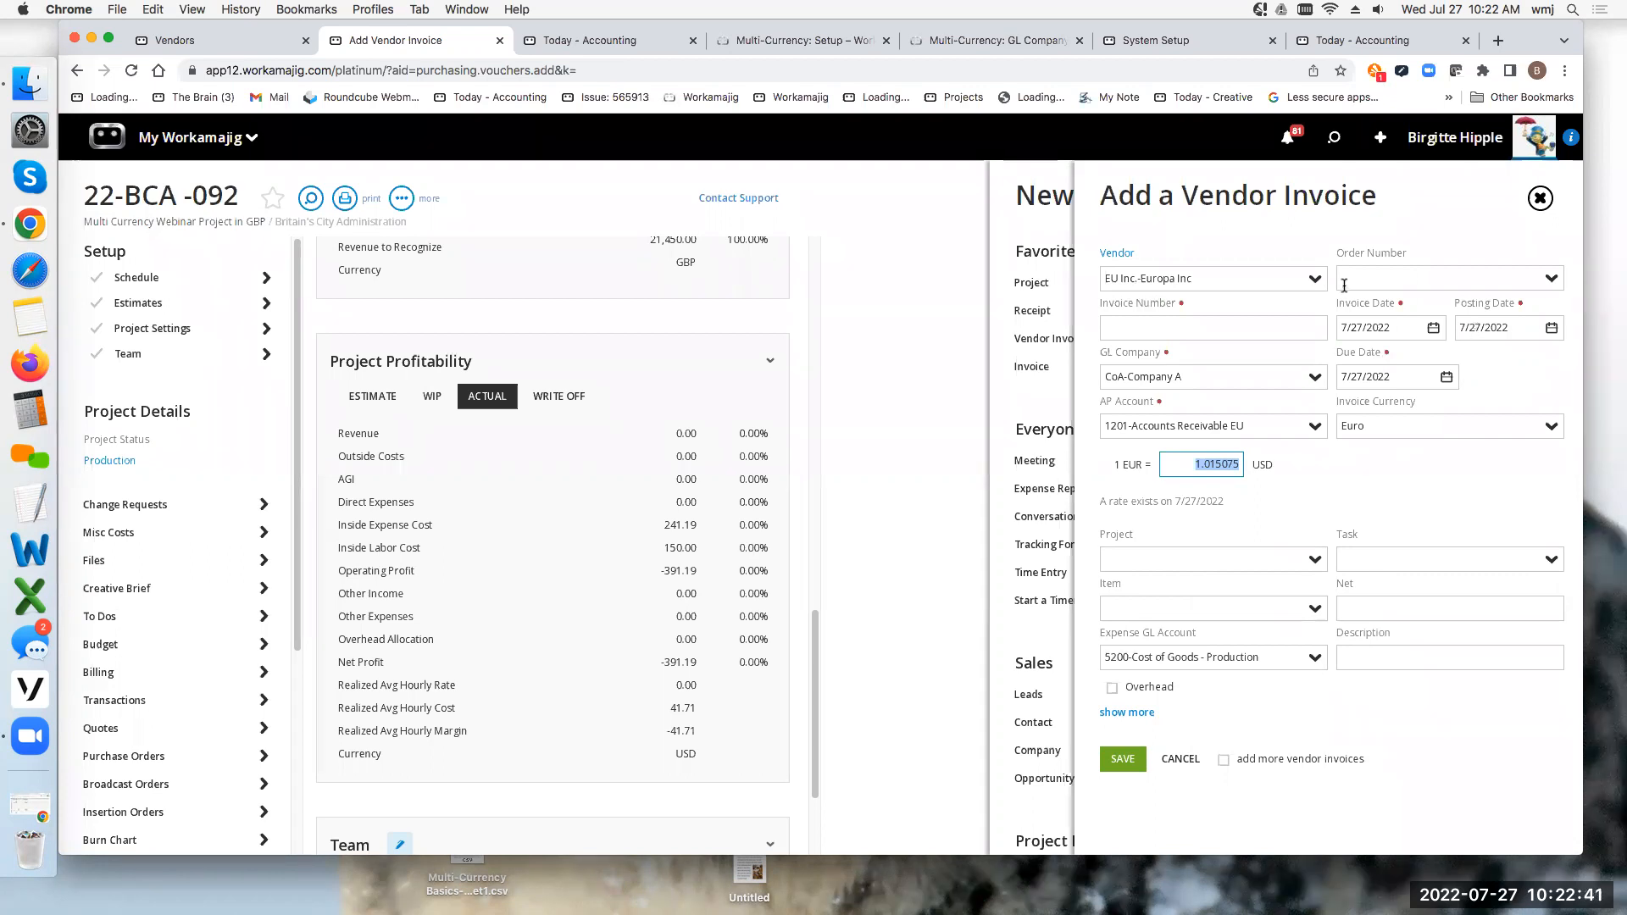
# Step: Set the vendor invoice's invoice date and posting date to 7/19/2022
pyautogui.click(1433, 330)
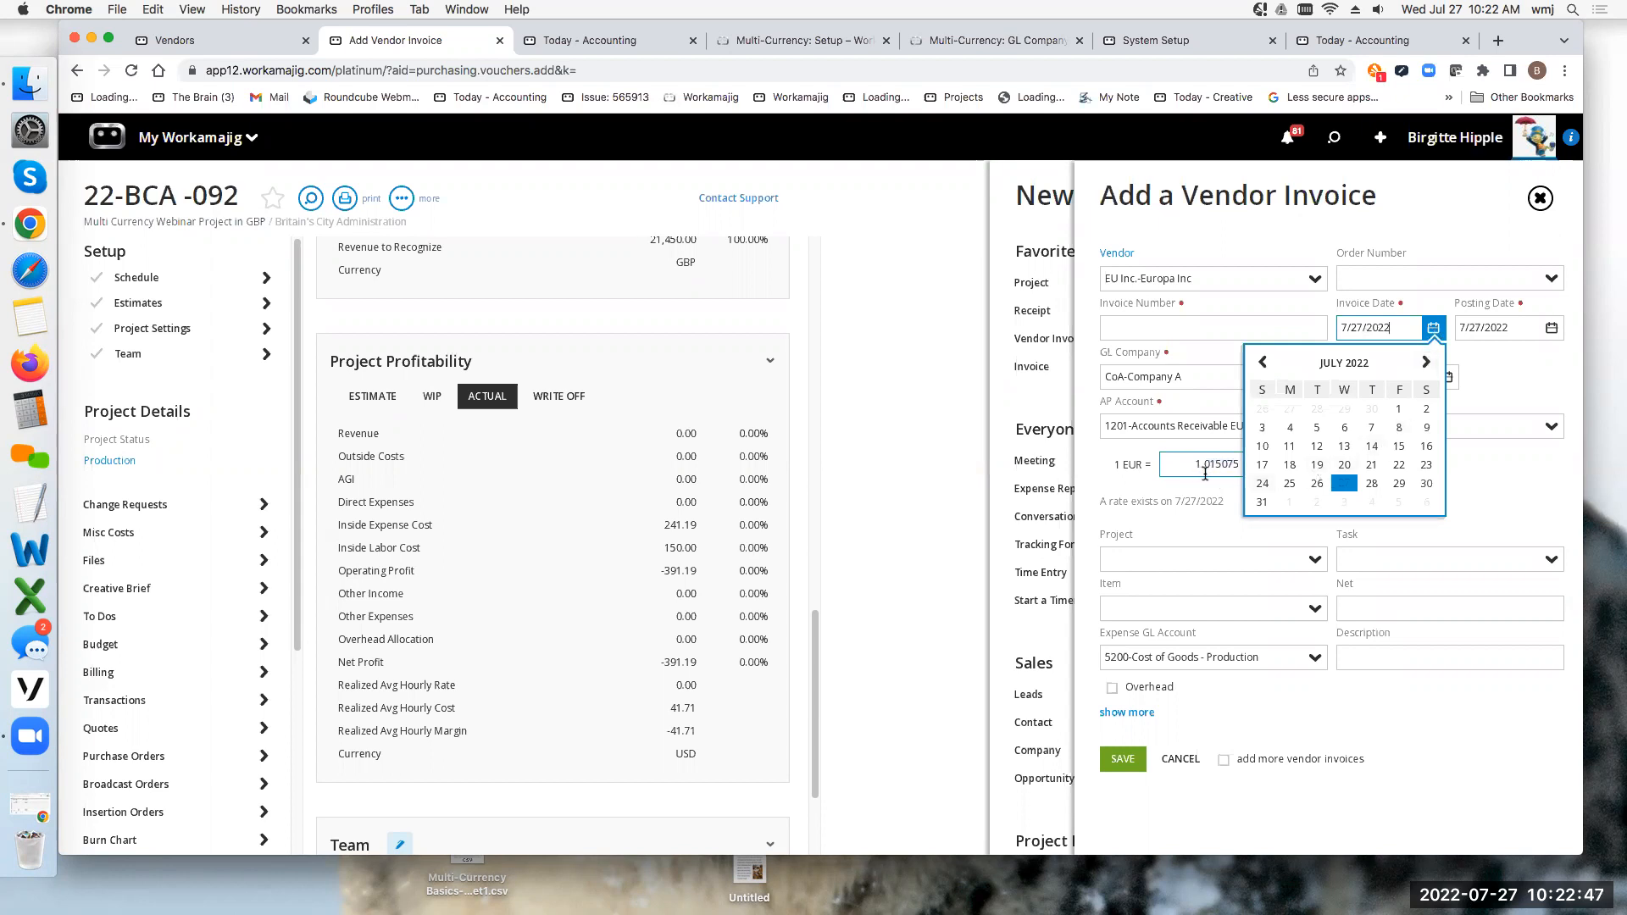
pyautogui.click(1318, 466)
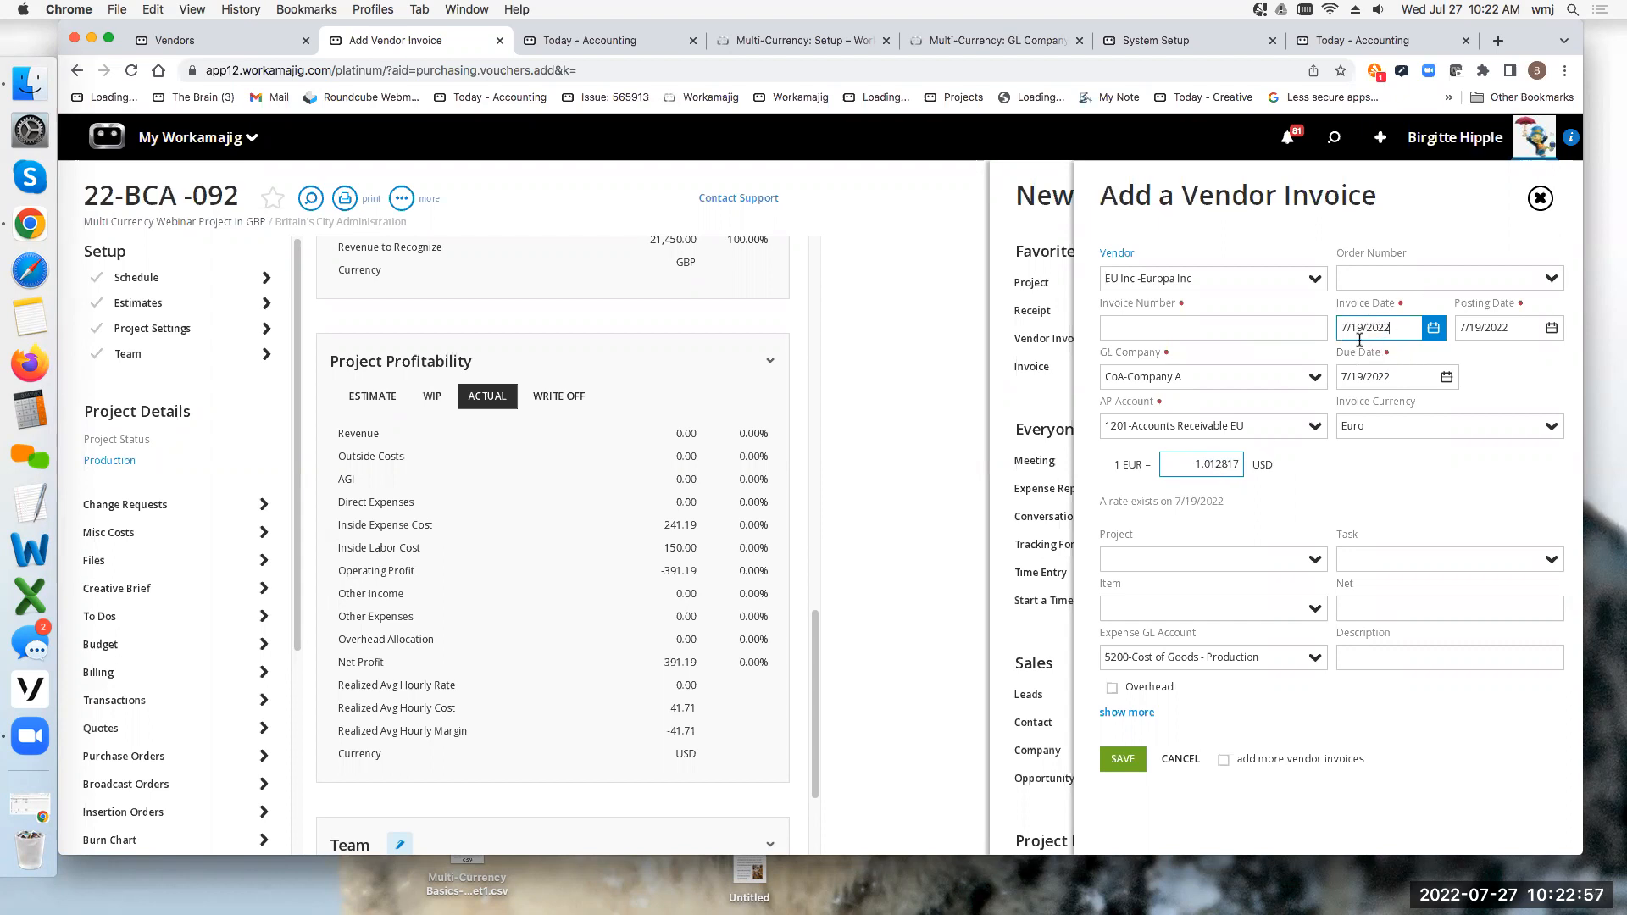
pyautogui.click(1551, 329)
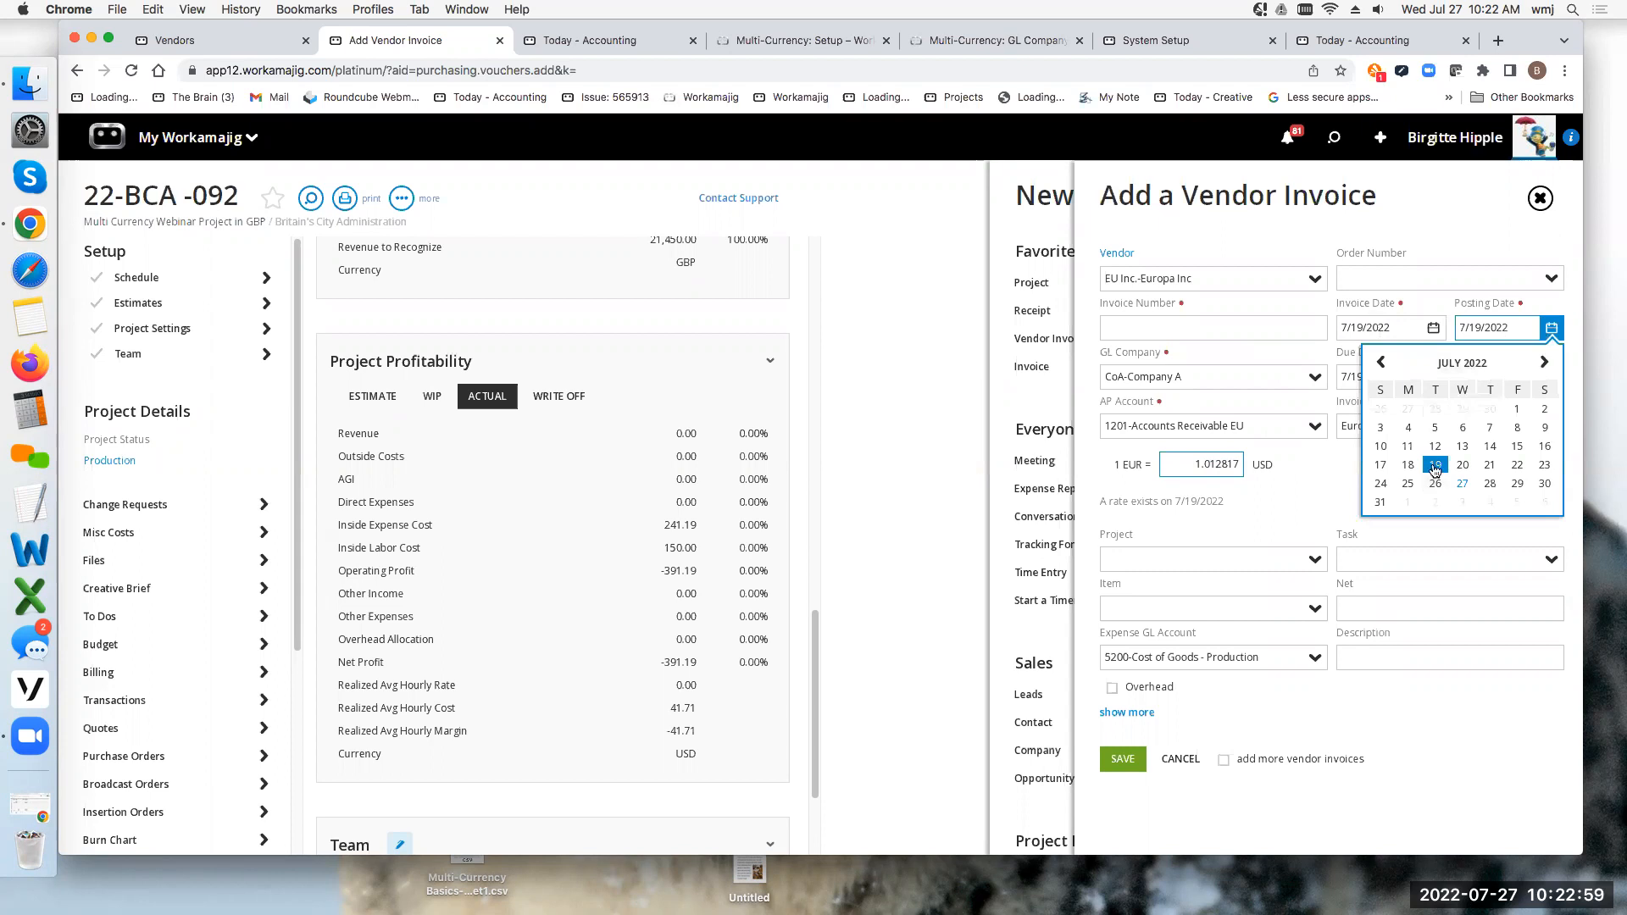
pyautogui.click(1437, 465)
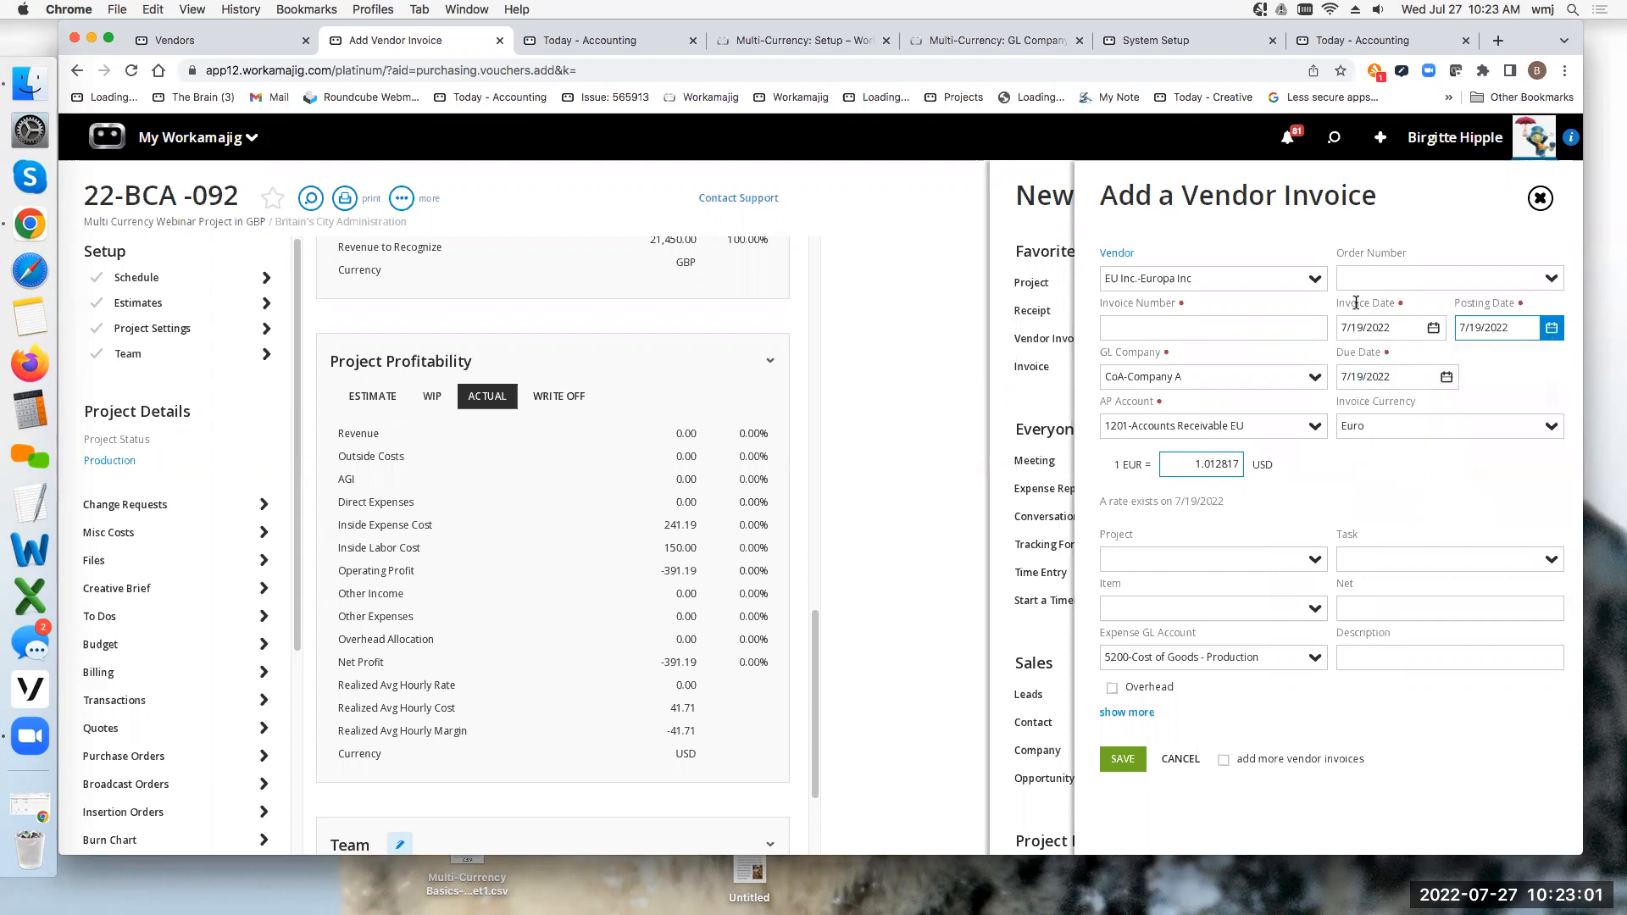
# Step: Enter 7.19.22 as the invoice number and set the AP account to 2001-Accounts Payable - EU
pyautogui.click(1158, 326)
pyautogui.write('7')
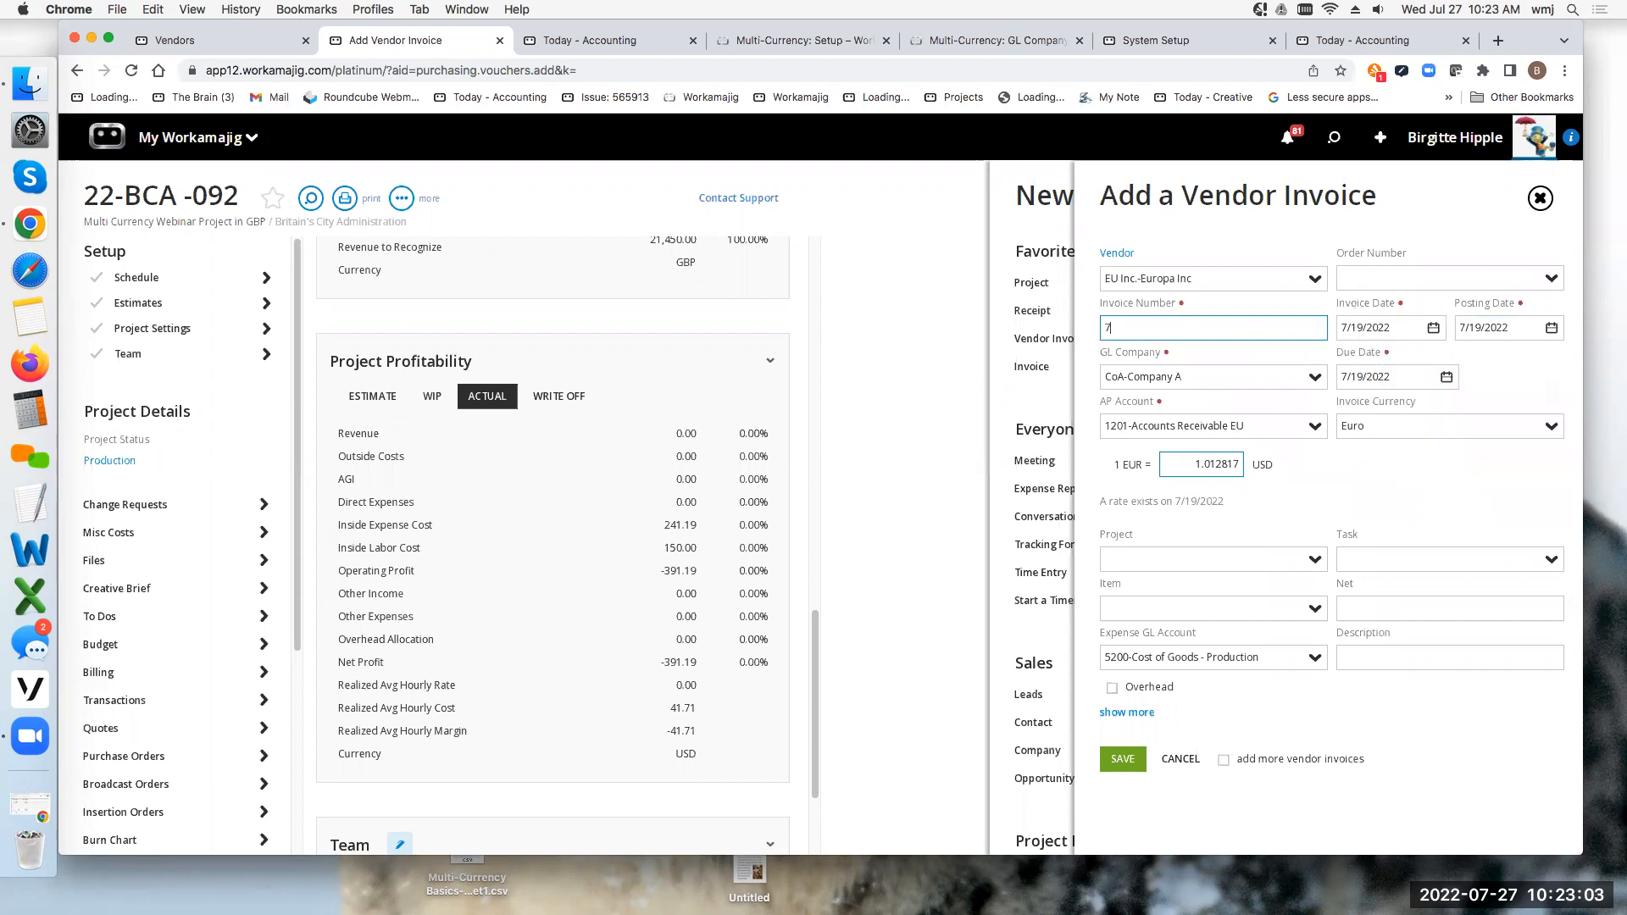
pyautogui.write('.19.22')
pyautogui.click(1139, 559)
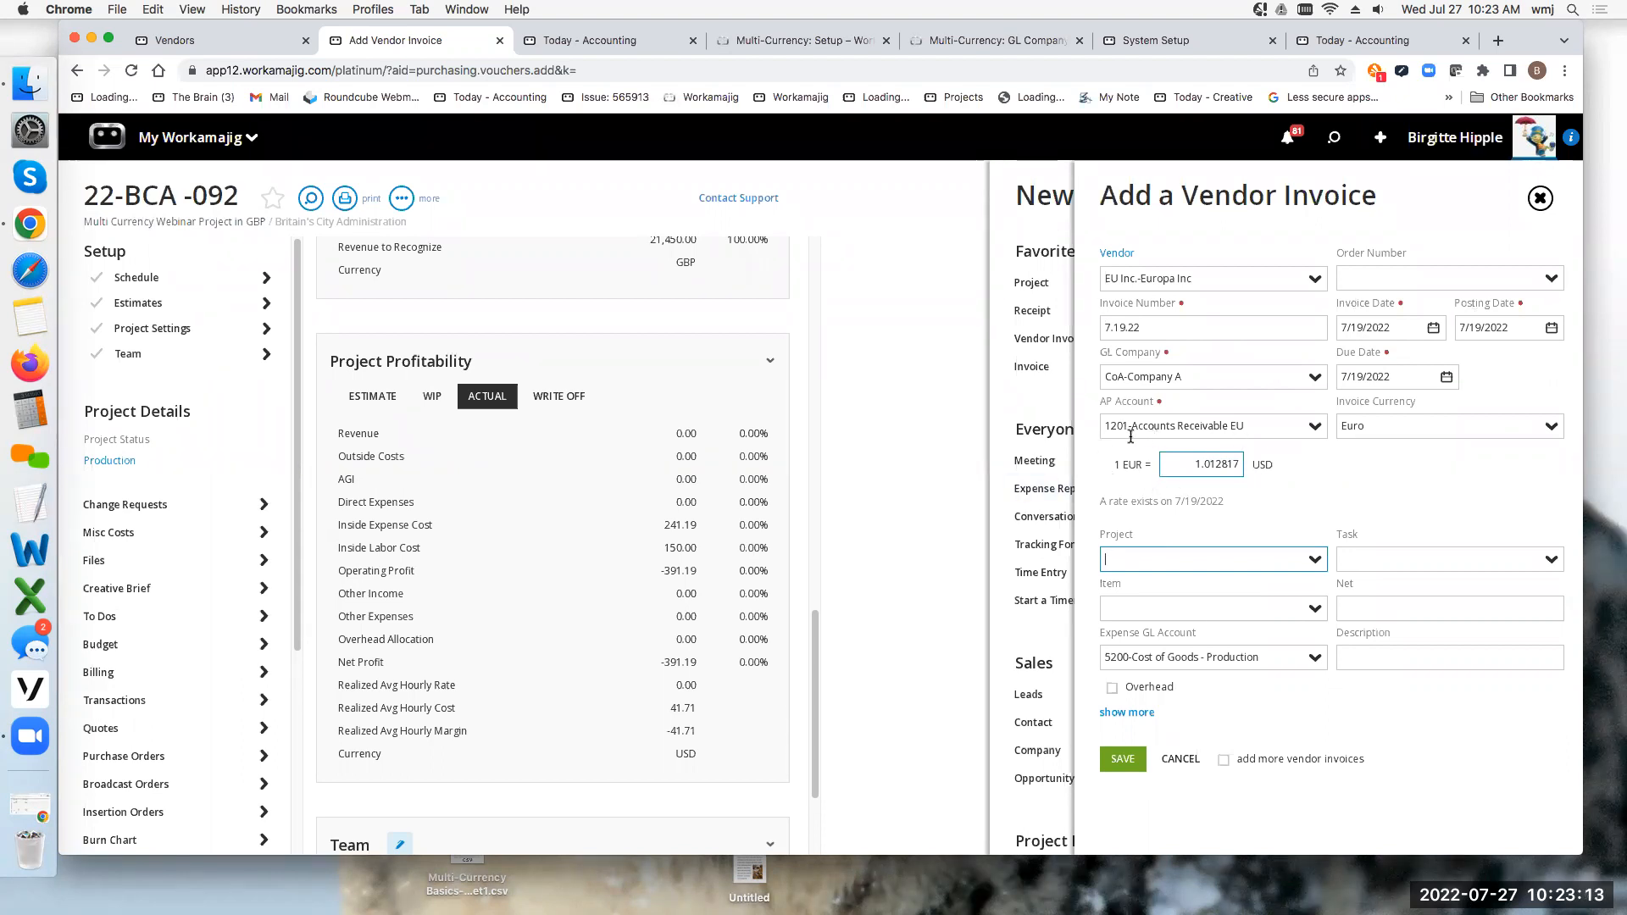
pyautogui.click(1316, 429)
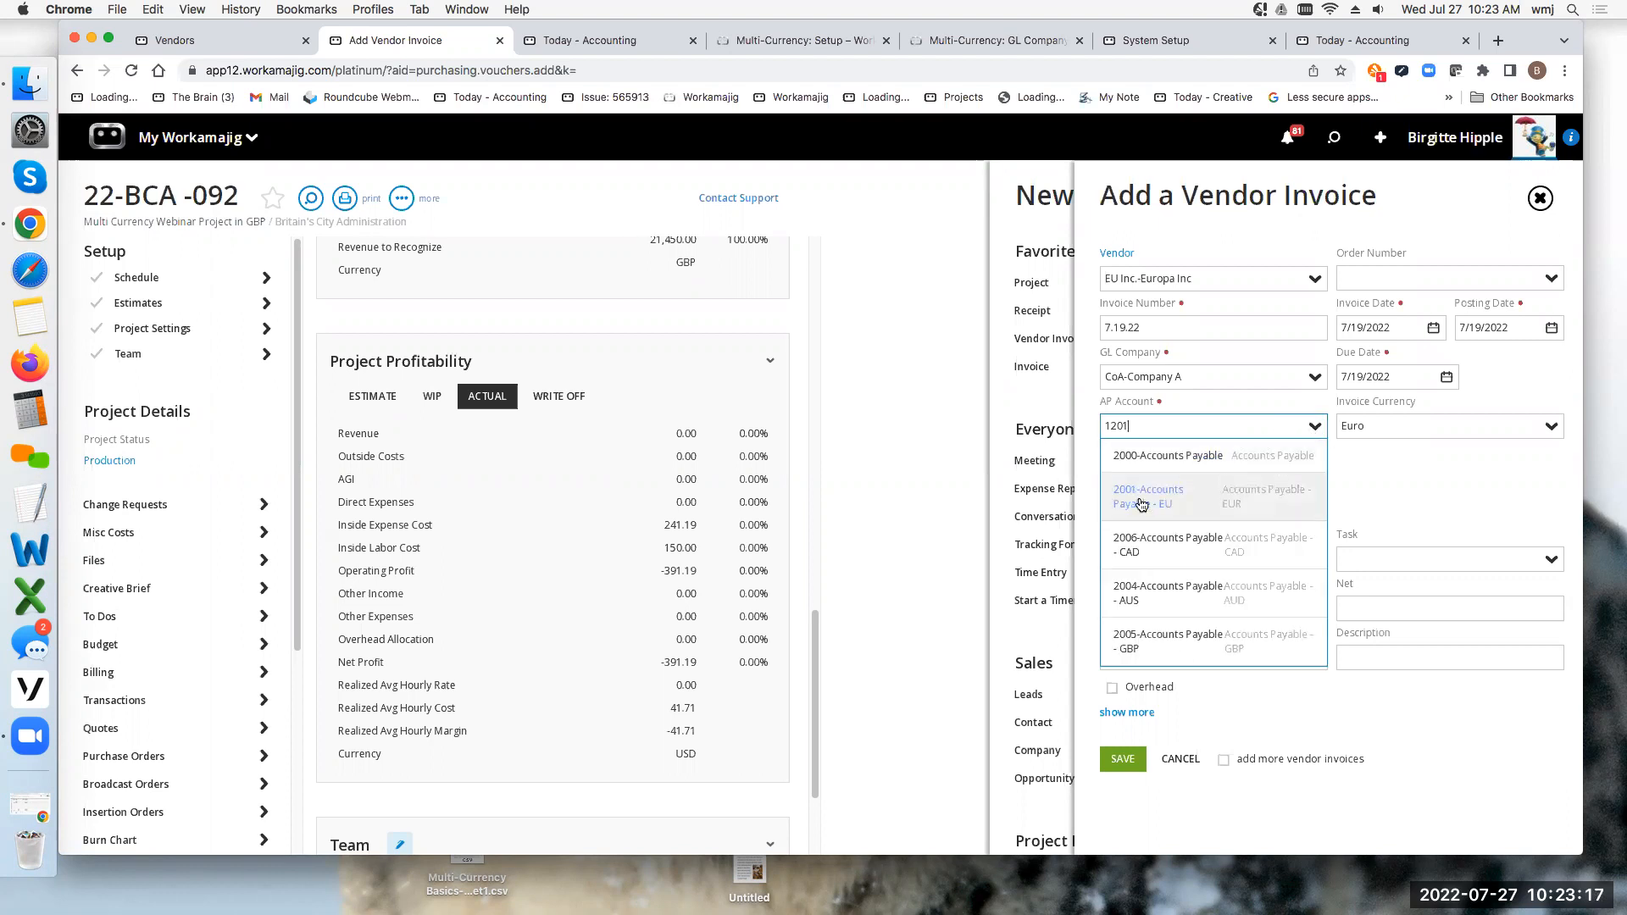
pyautogui.click(1170, 512)
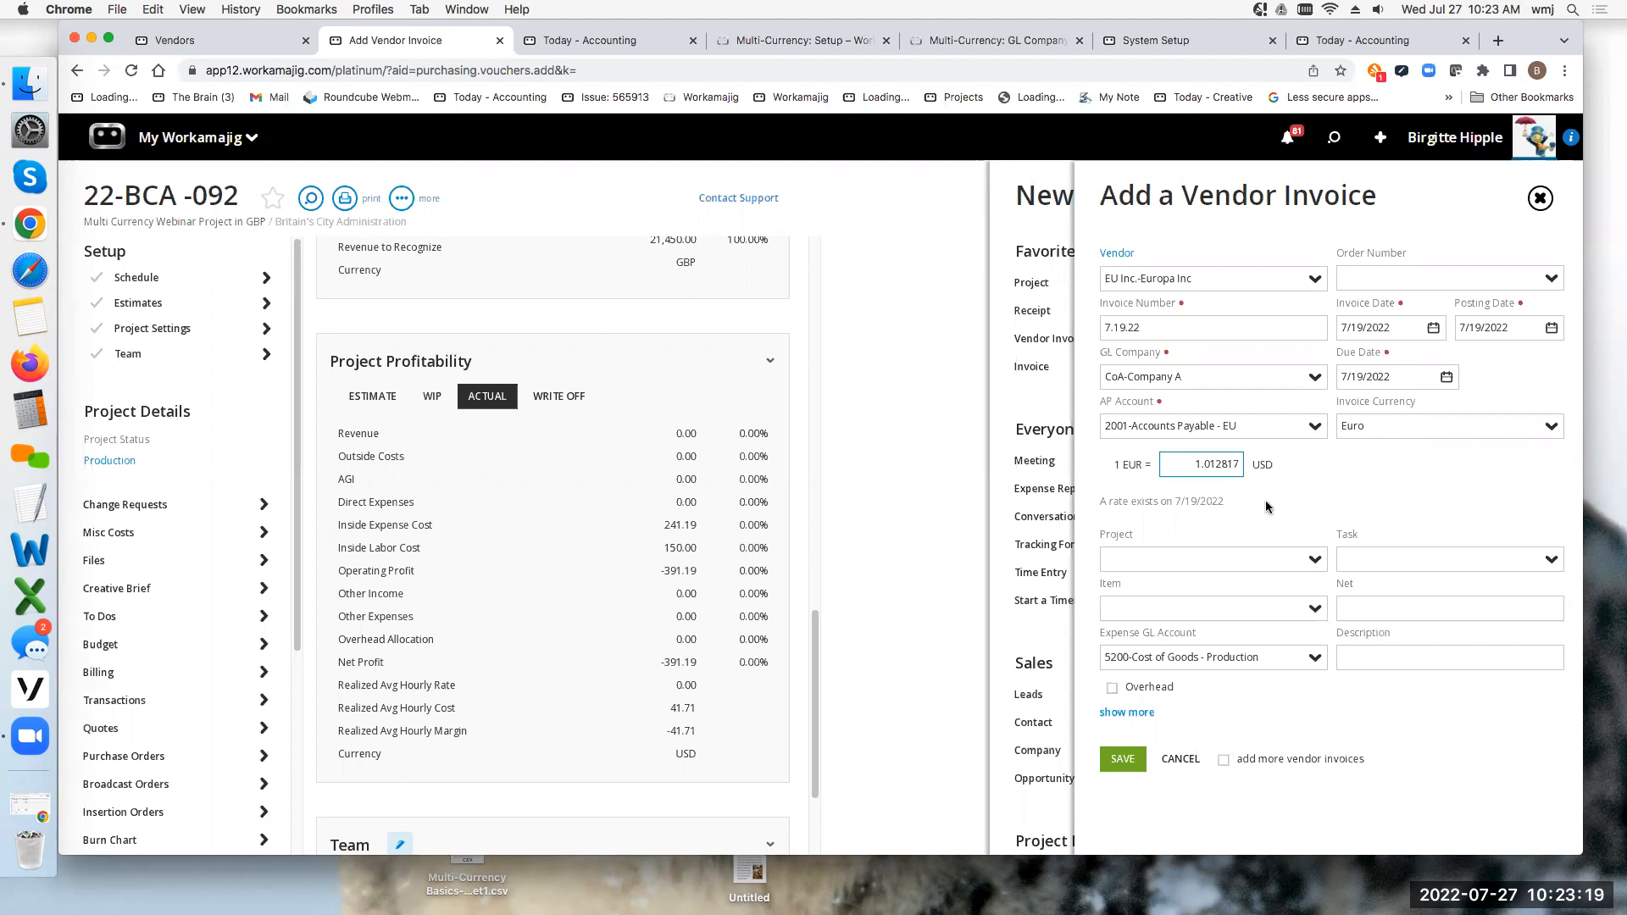
# Step: Assign the invoice to project 22-BCA -092 with the item PROD-Printing-Printing
pyautogui.click(1125, 557)
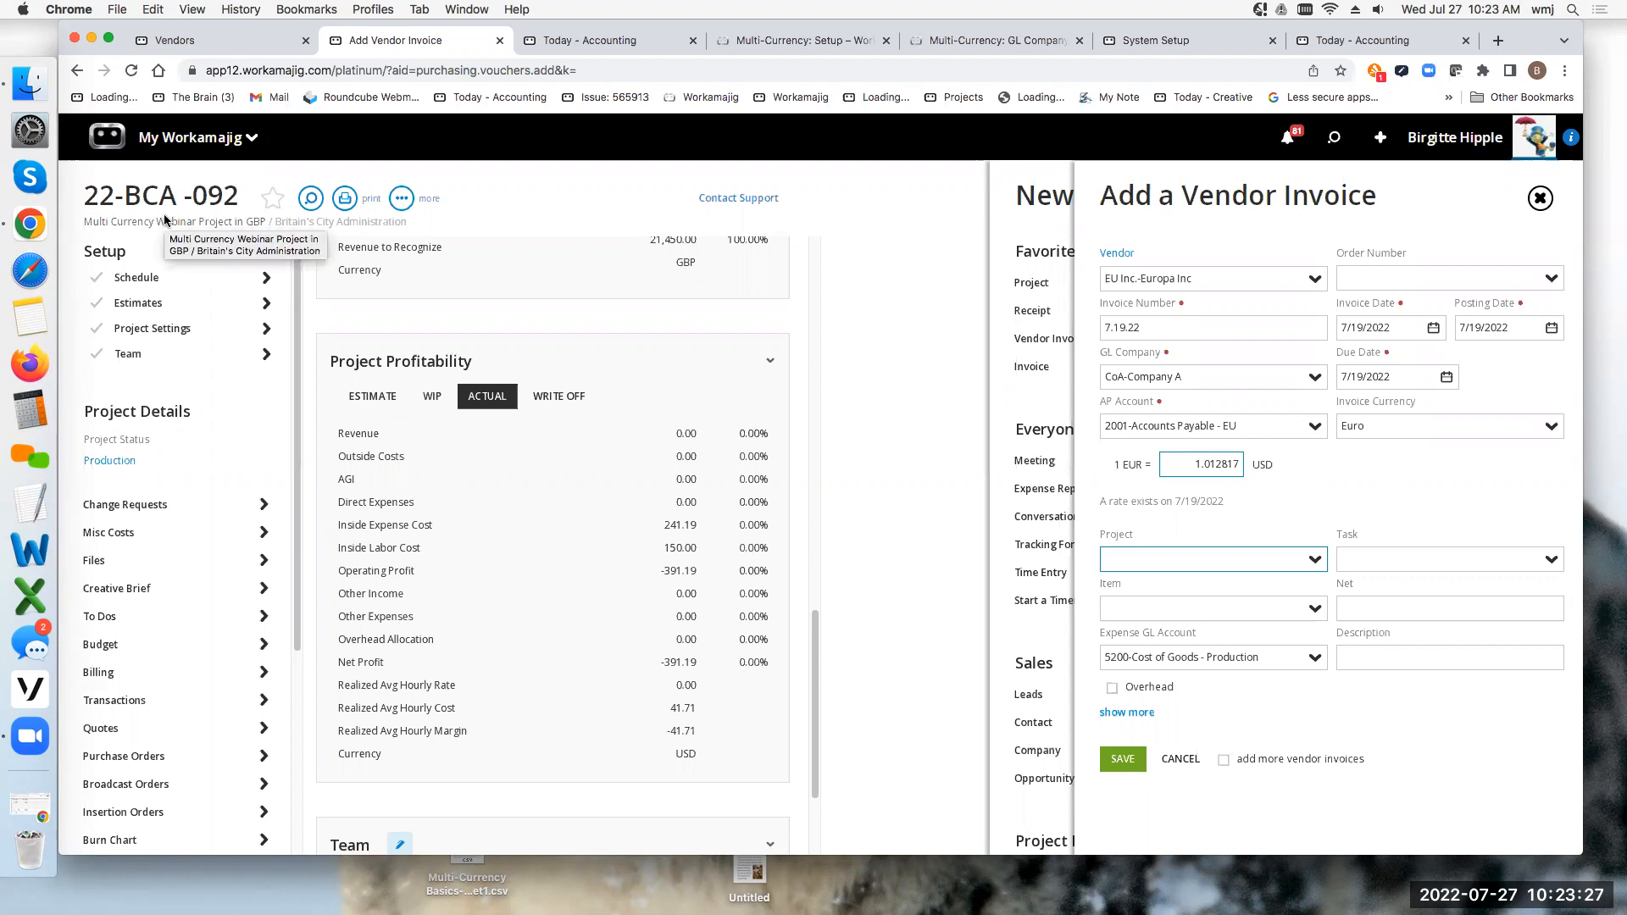
pyautogui.write('22')
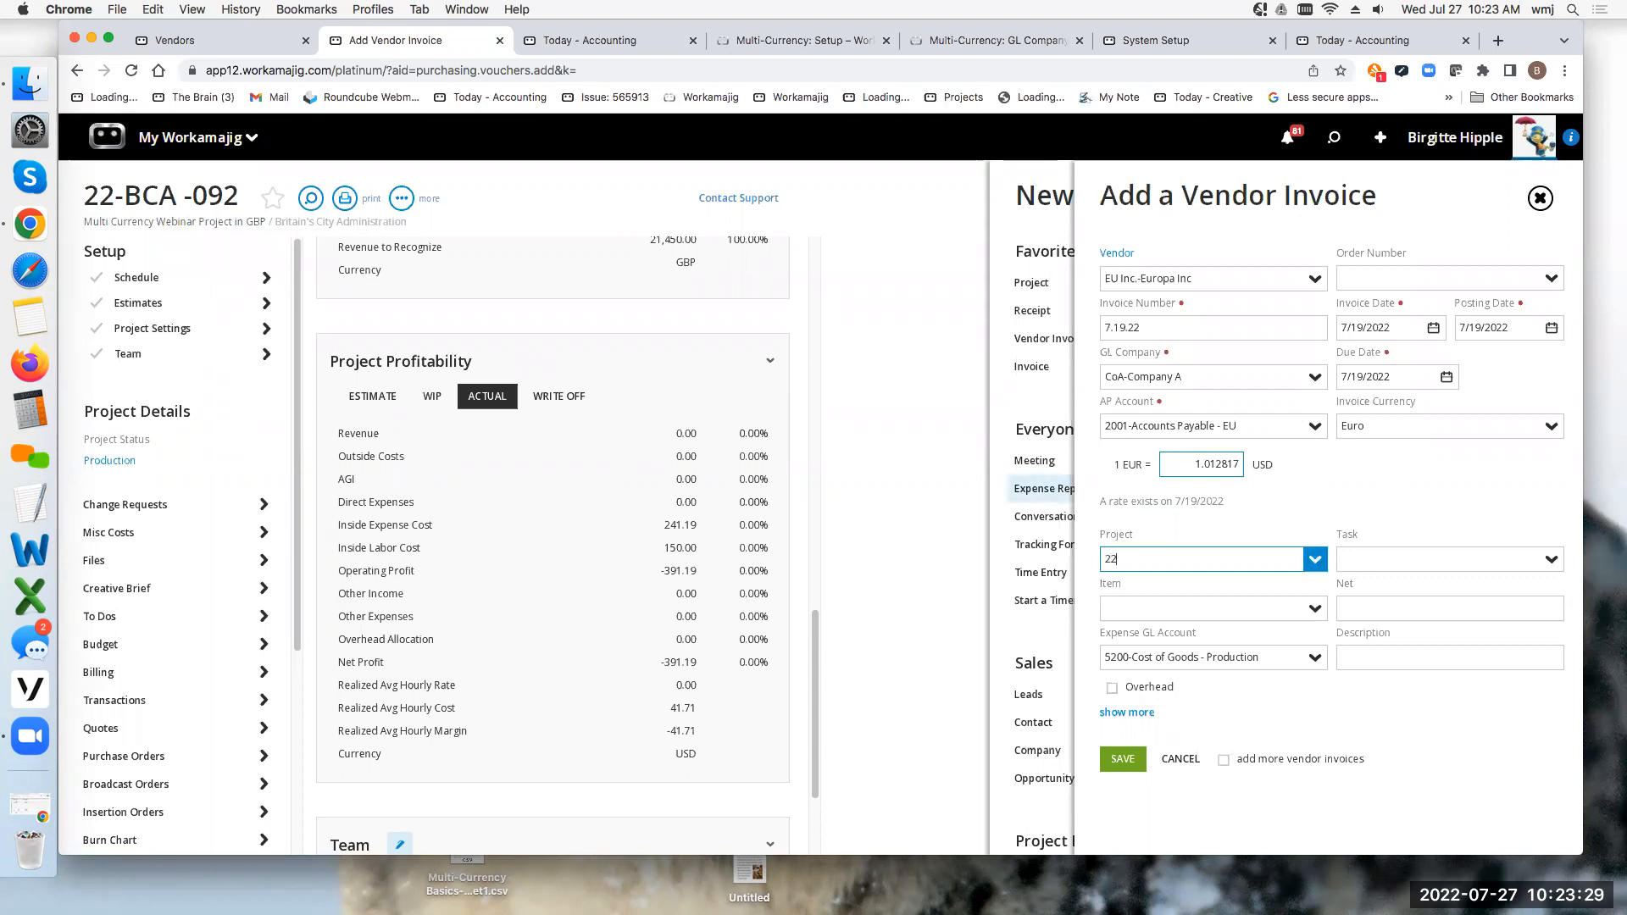
pyautogui.write('-bca')
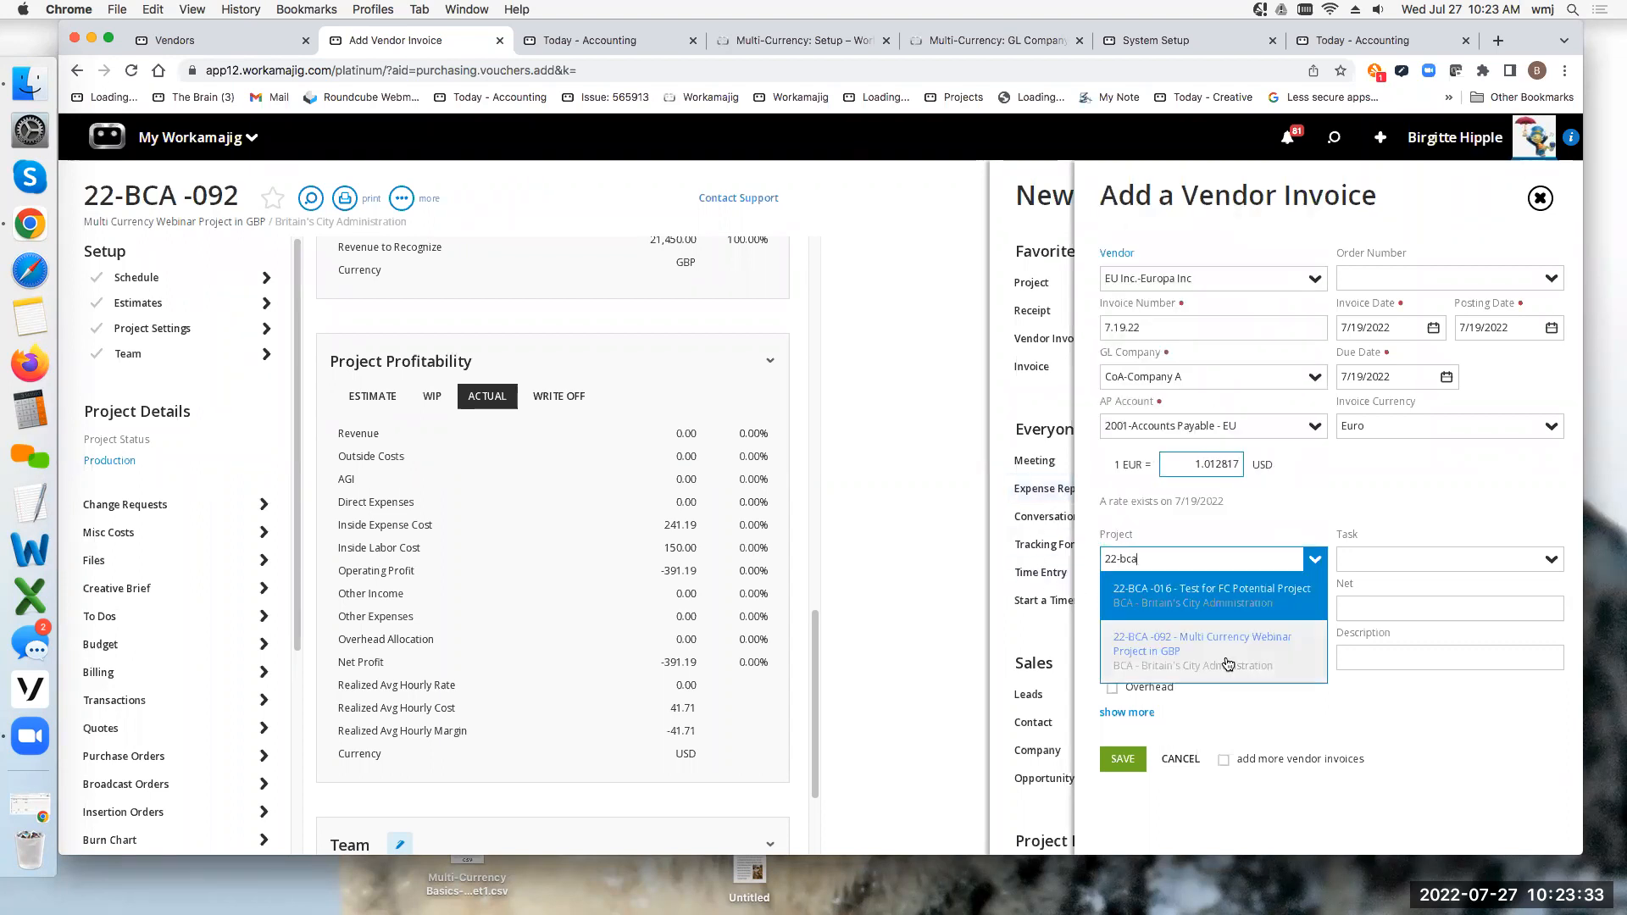
pyautogui.click(1177, 649)
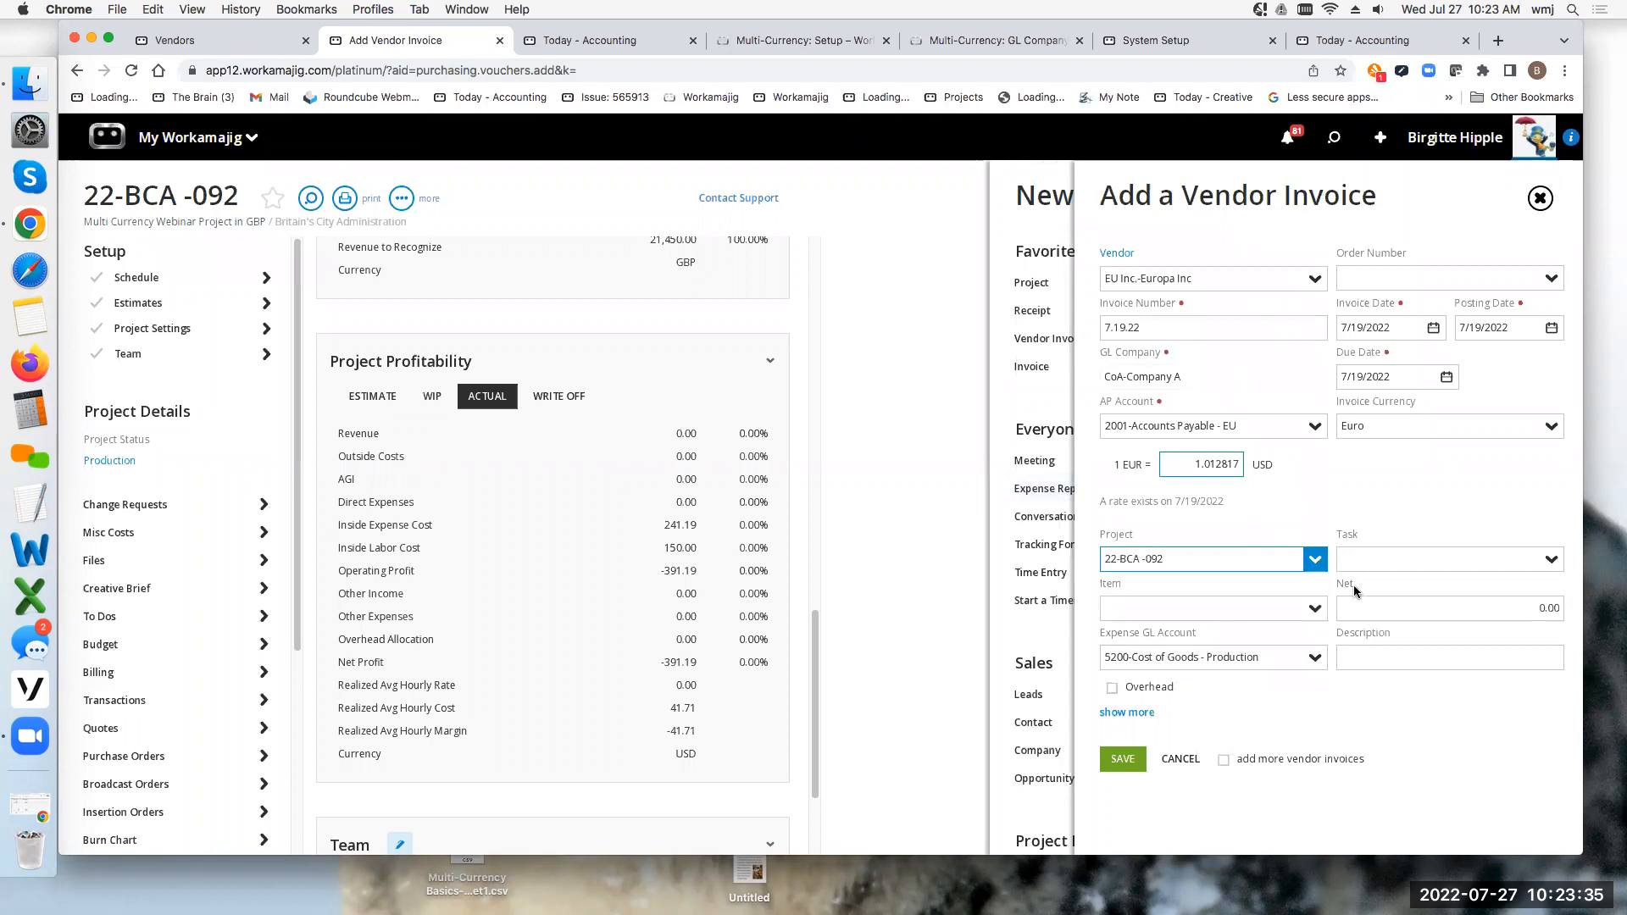
pyautogui.click(1130, 610)
pyautogui.write('rinting')
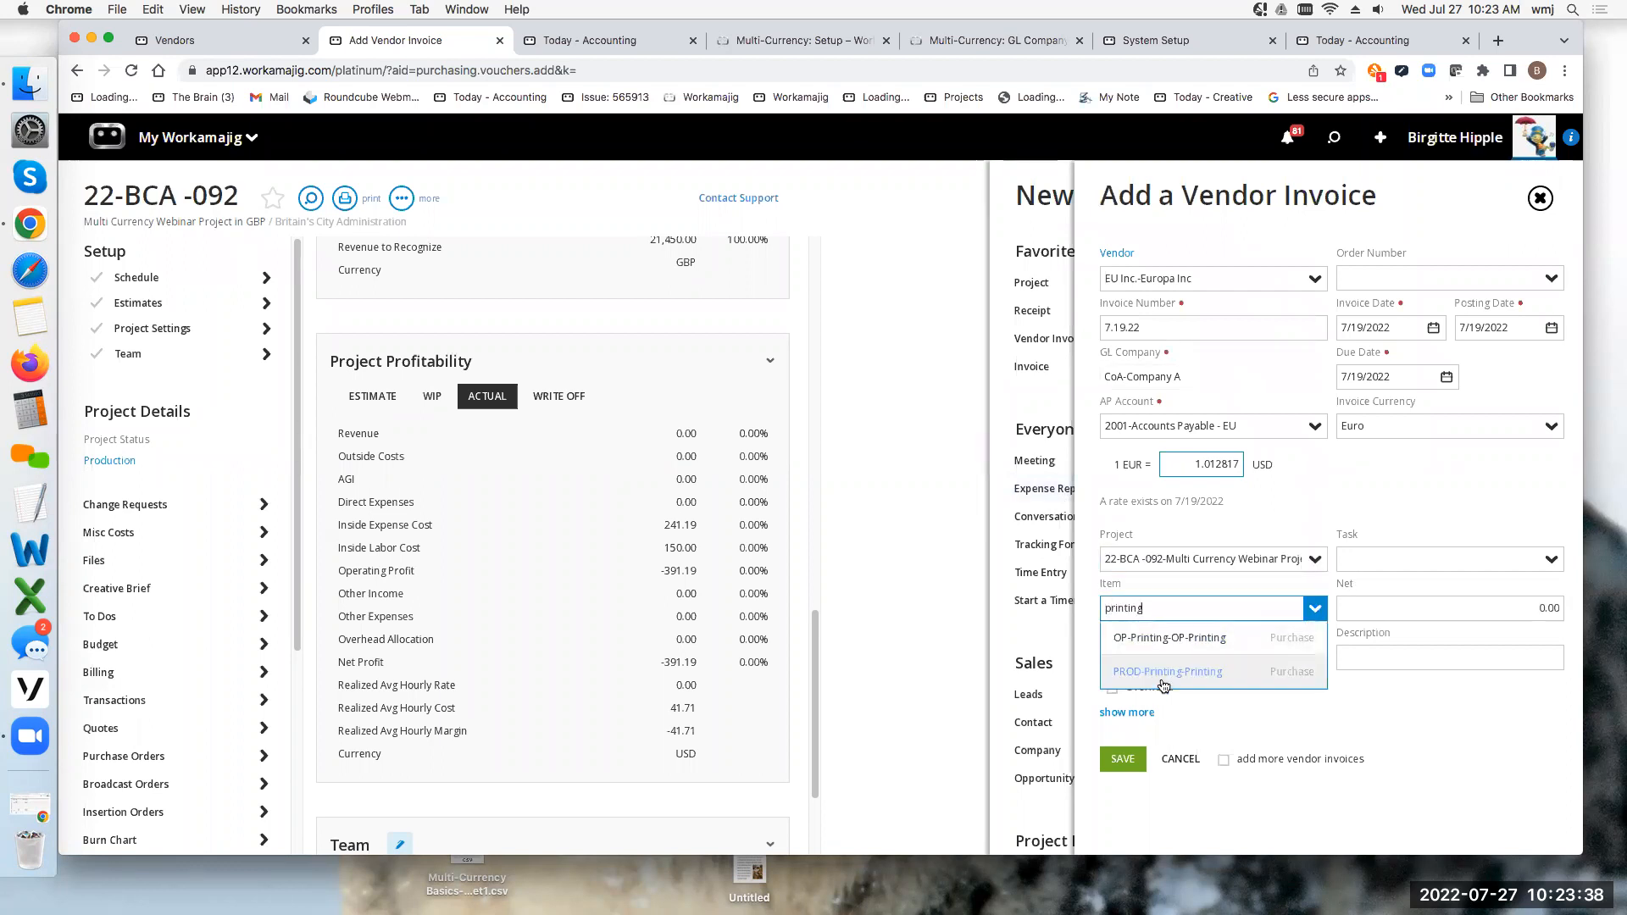
pyautogui.click(1163, 682)
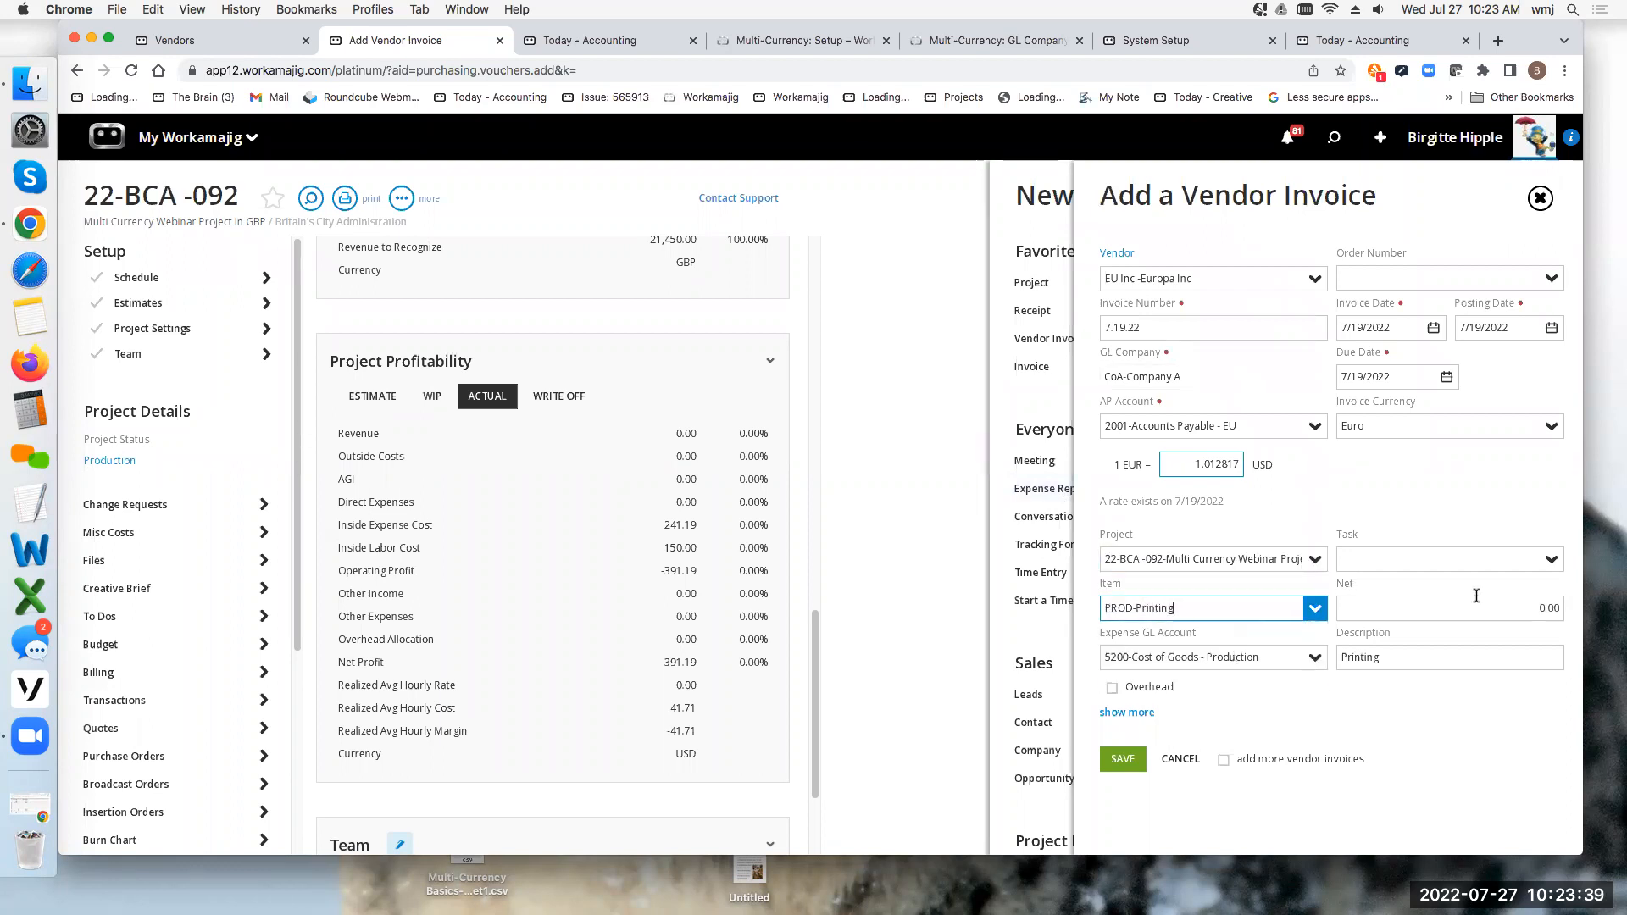
# Step: Set the net amount of the vendor invoice to 1200.00 and save the invoice
pyautogui.click(1514, 606)
pyautogui.write('120')
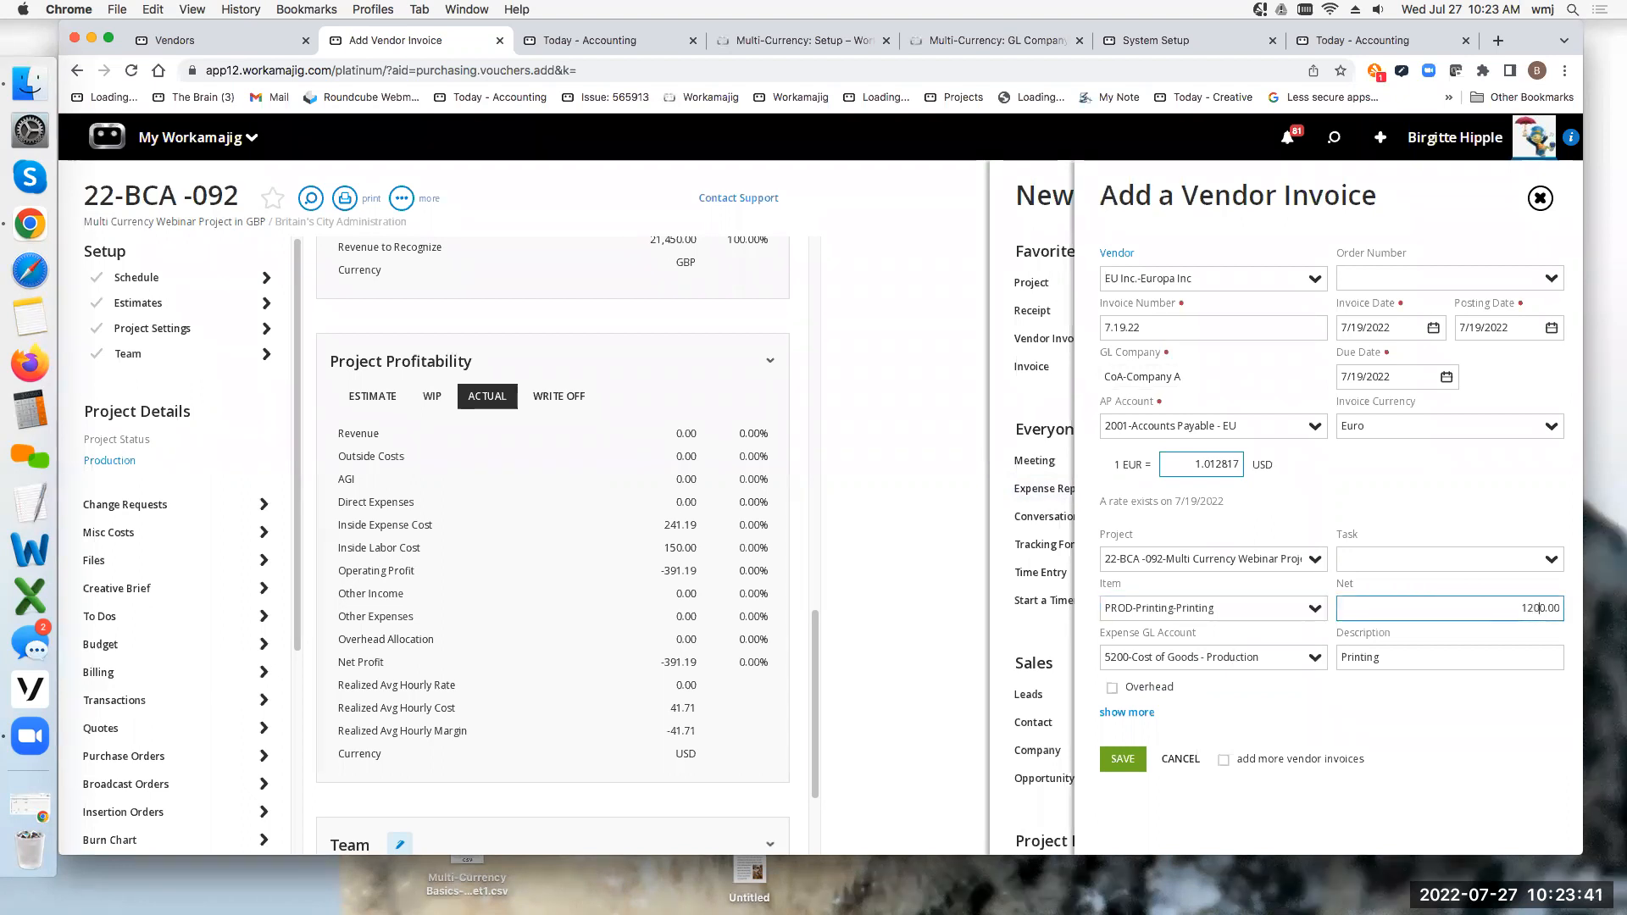
pyautogui.click(1124, 762)
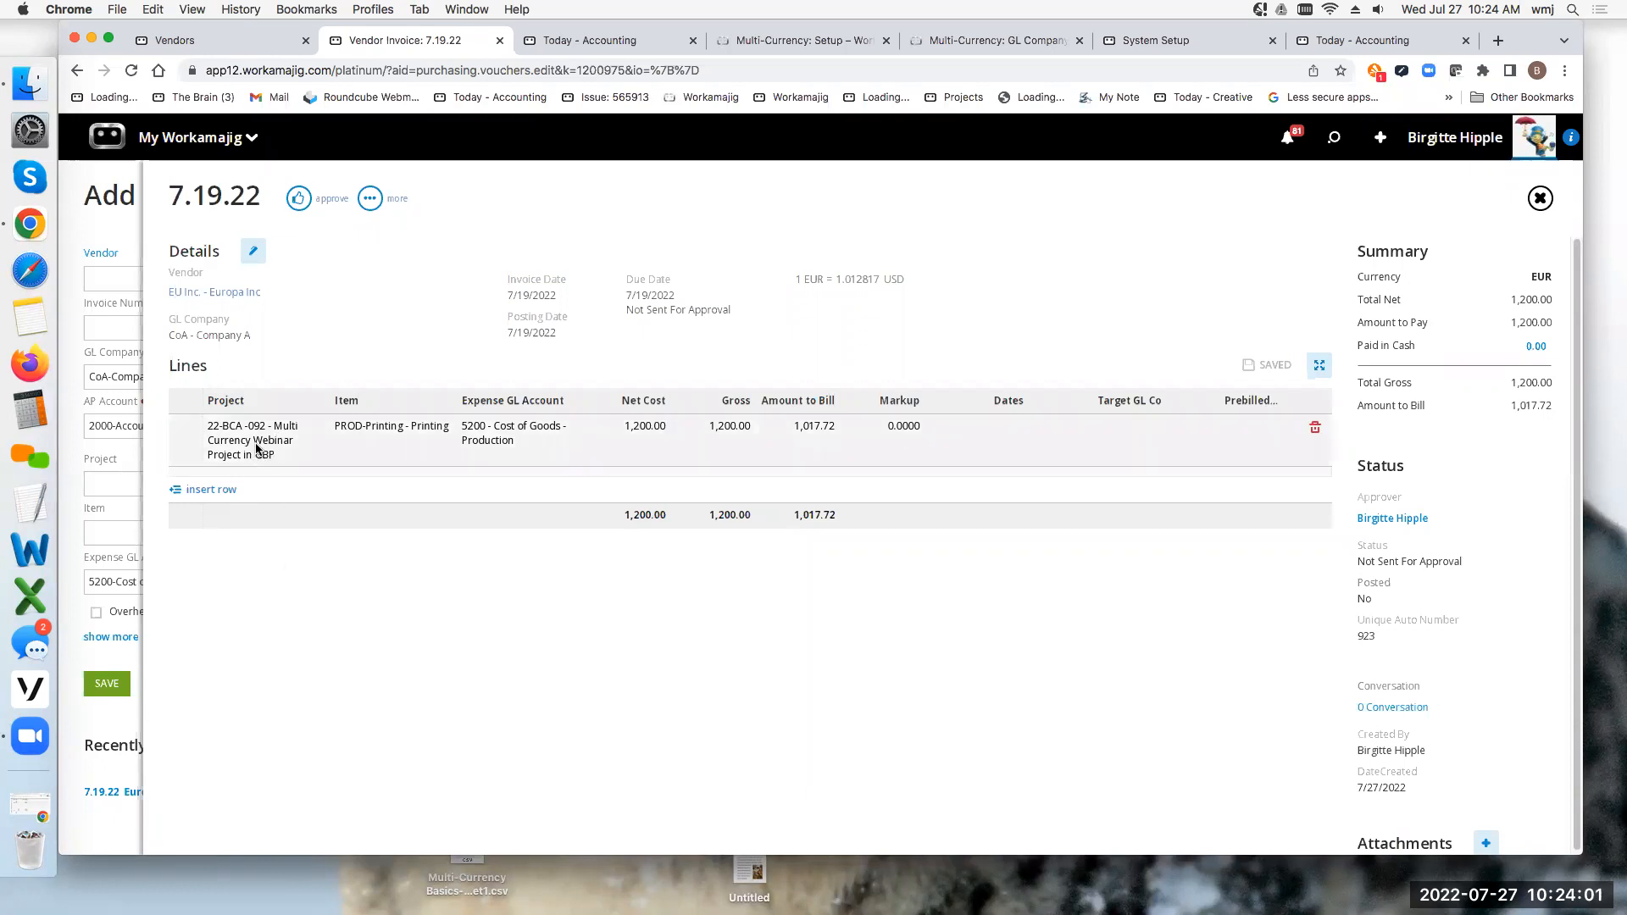
# Step: Review the printing line's GBP conversion, and approve and post vendor invoice 7.19.22
pyautogui.click(257, 449)
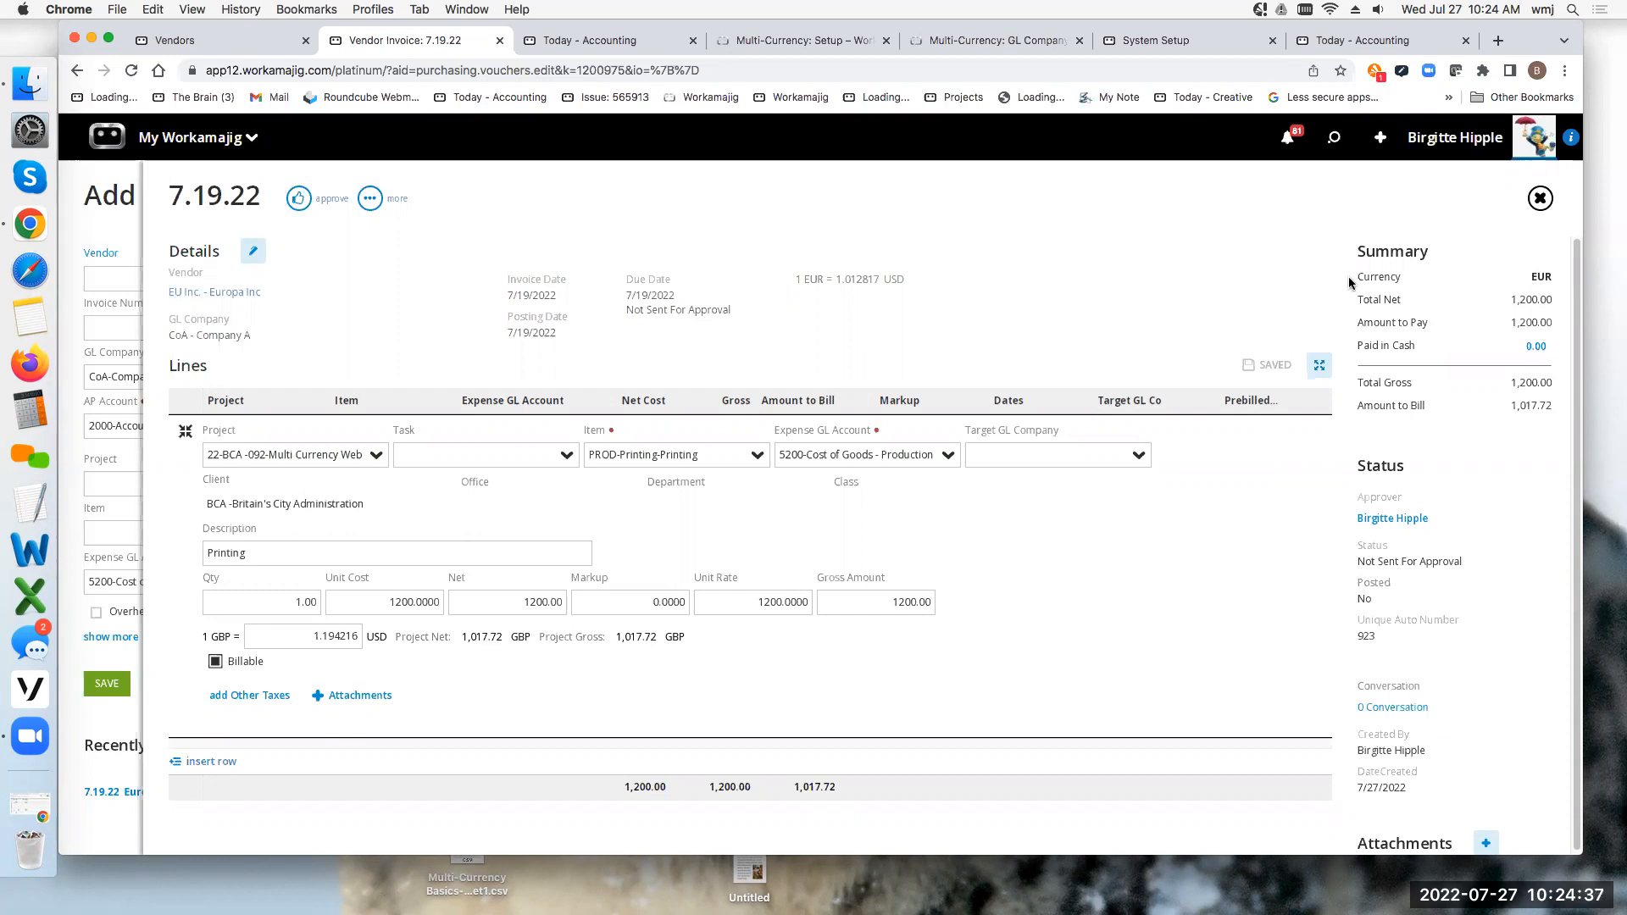
pyautogui.click(723, 264)
pyautogui.click(328, 207)
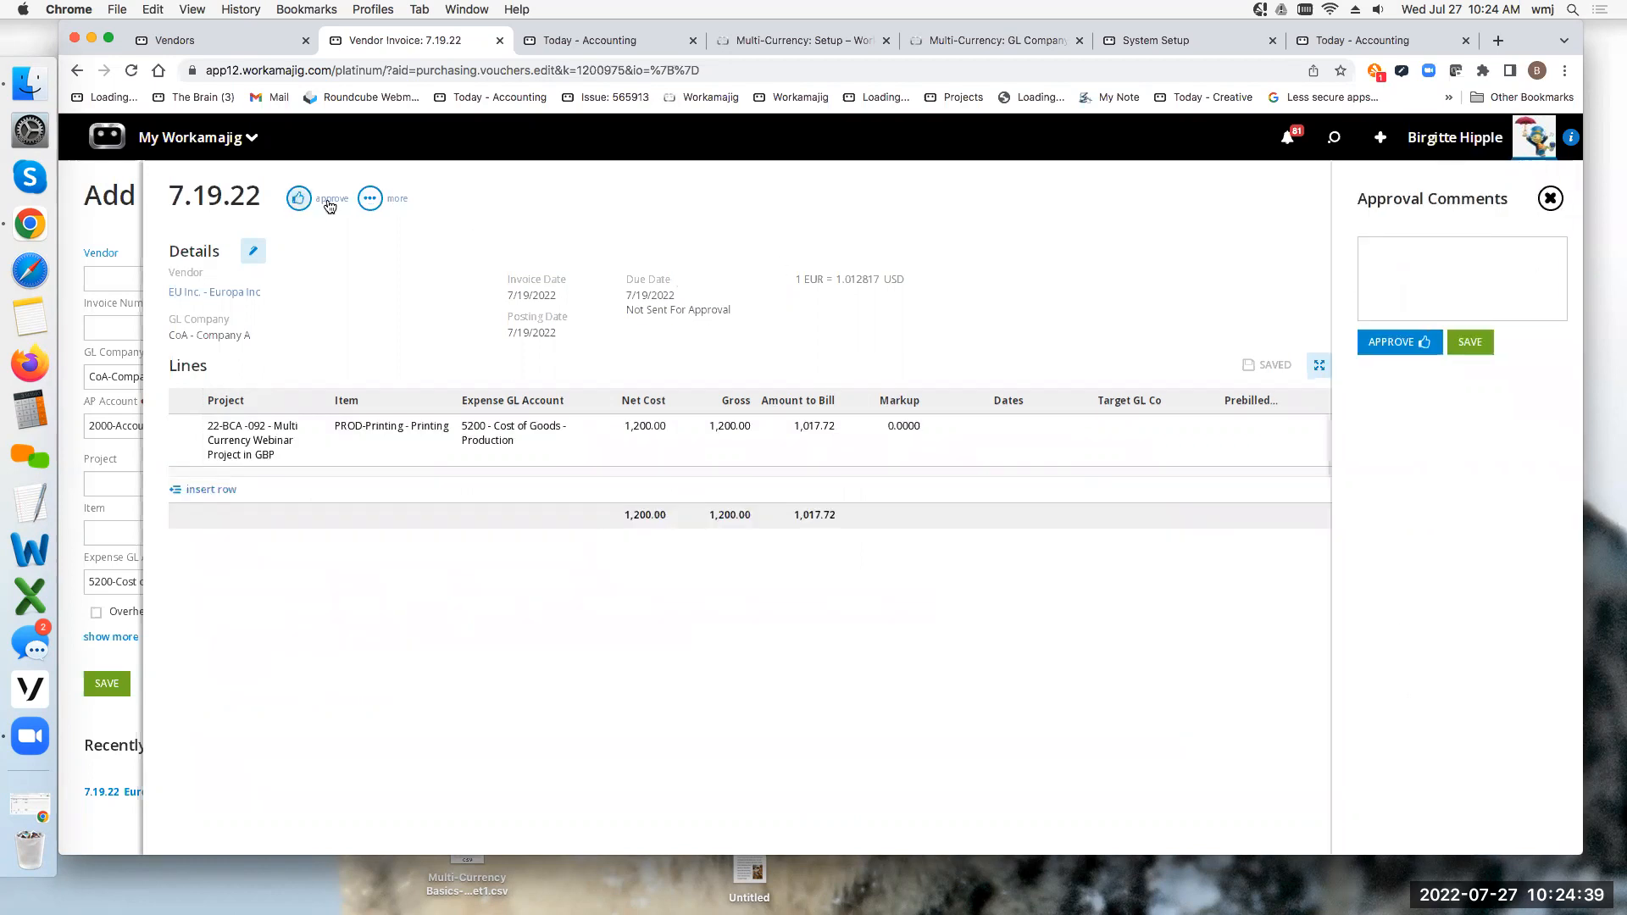
pyautogui.click(1403, 343)
pyautogui.click(323, 202)
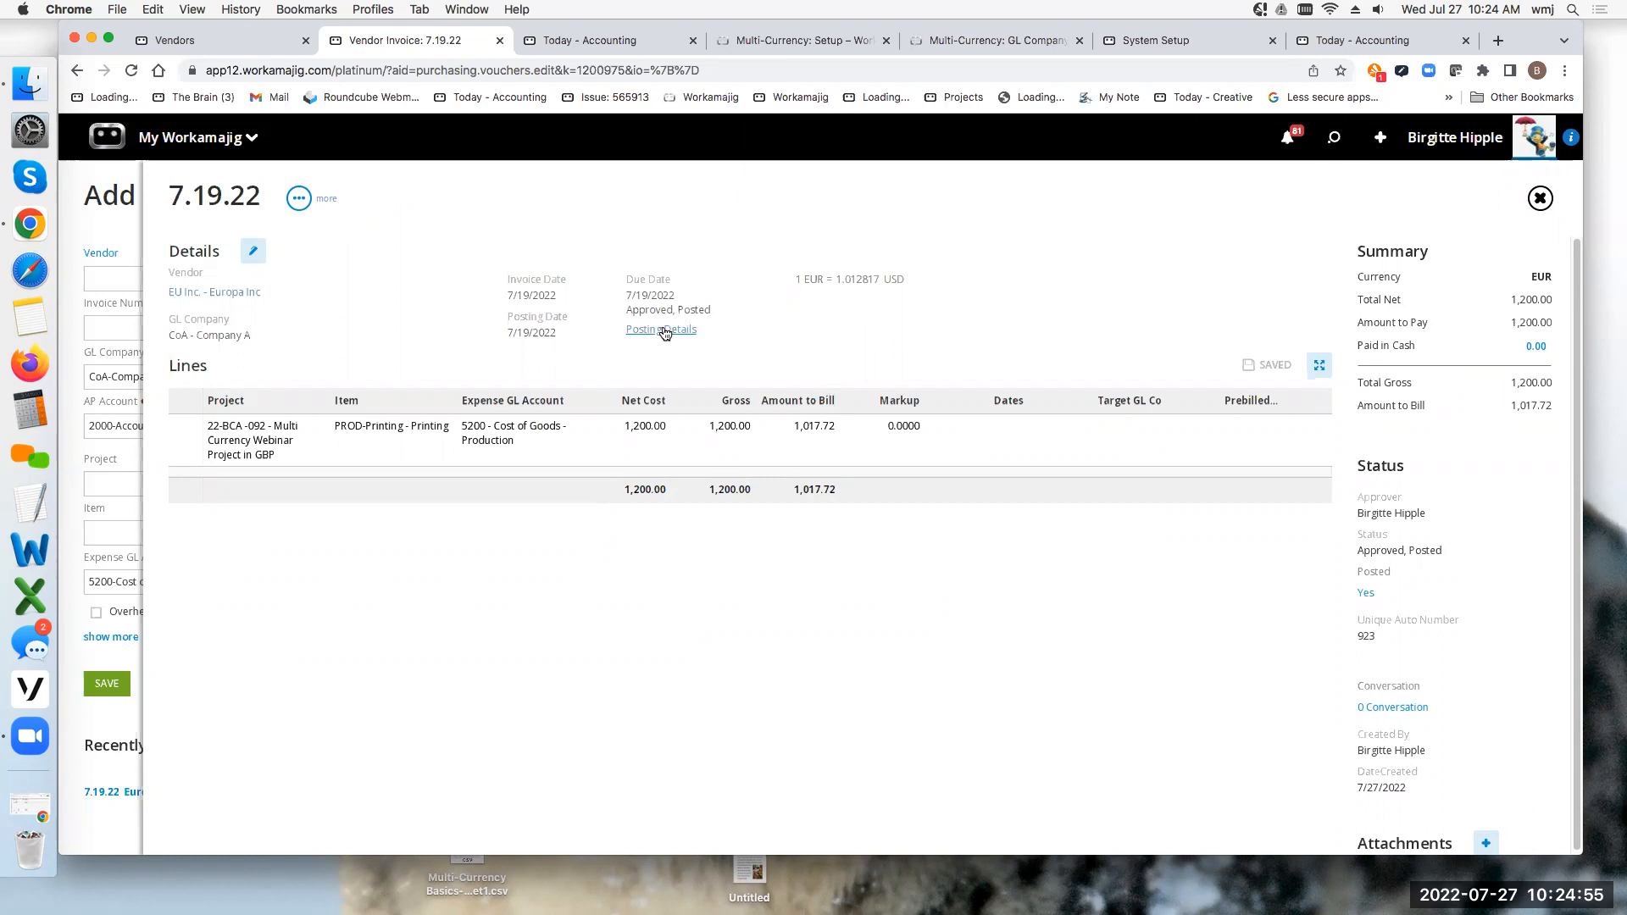
# Step: Examine the invoice's posting details and compare them with the project net and gross amounts on the printing line
pyautogui.click(664, 329)
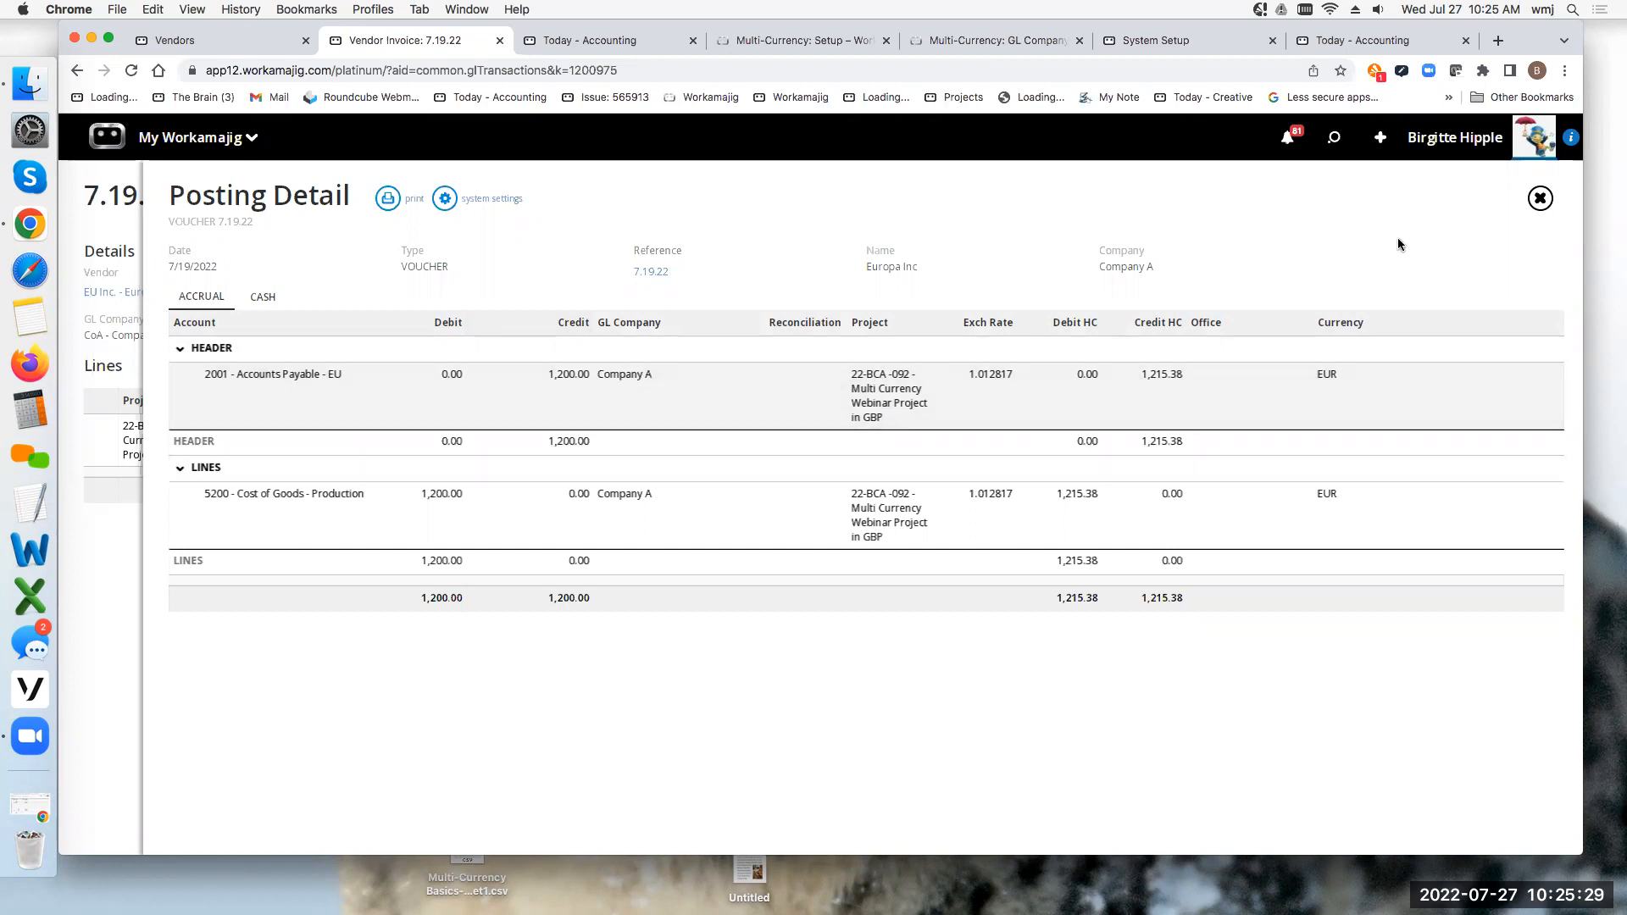
pyautogui.click(1540, 198)
pyautogui.click(512, 444)
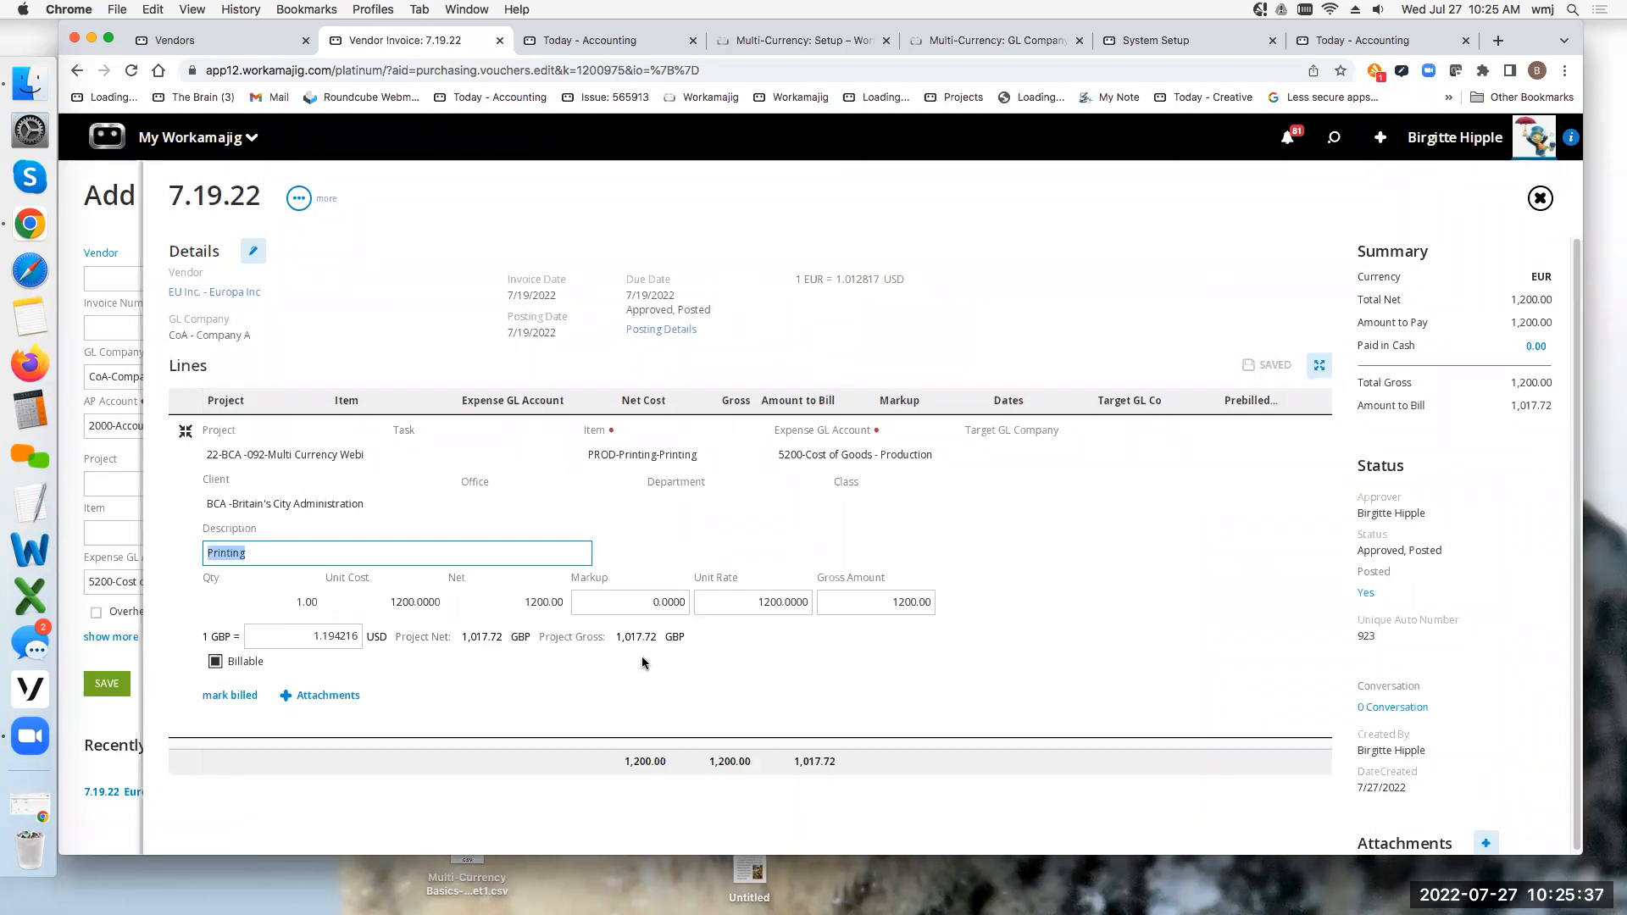
# Step: Review the accrual columns in the Posting Detail system settings for Company Defaults, and save the settings without changes
pyautogui.click(678, 331)
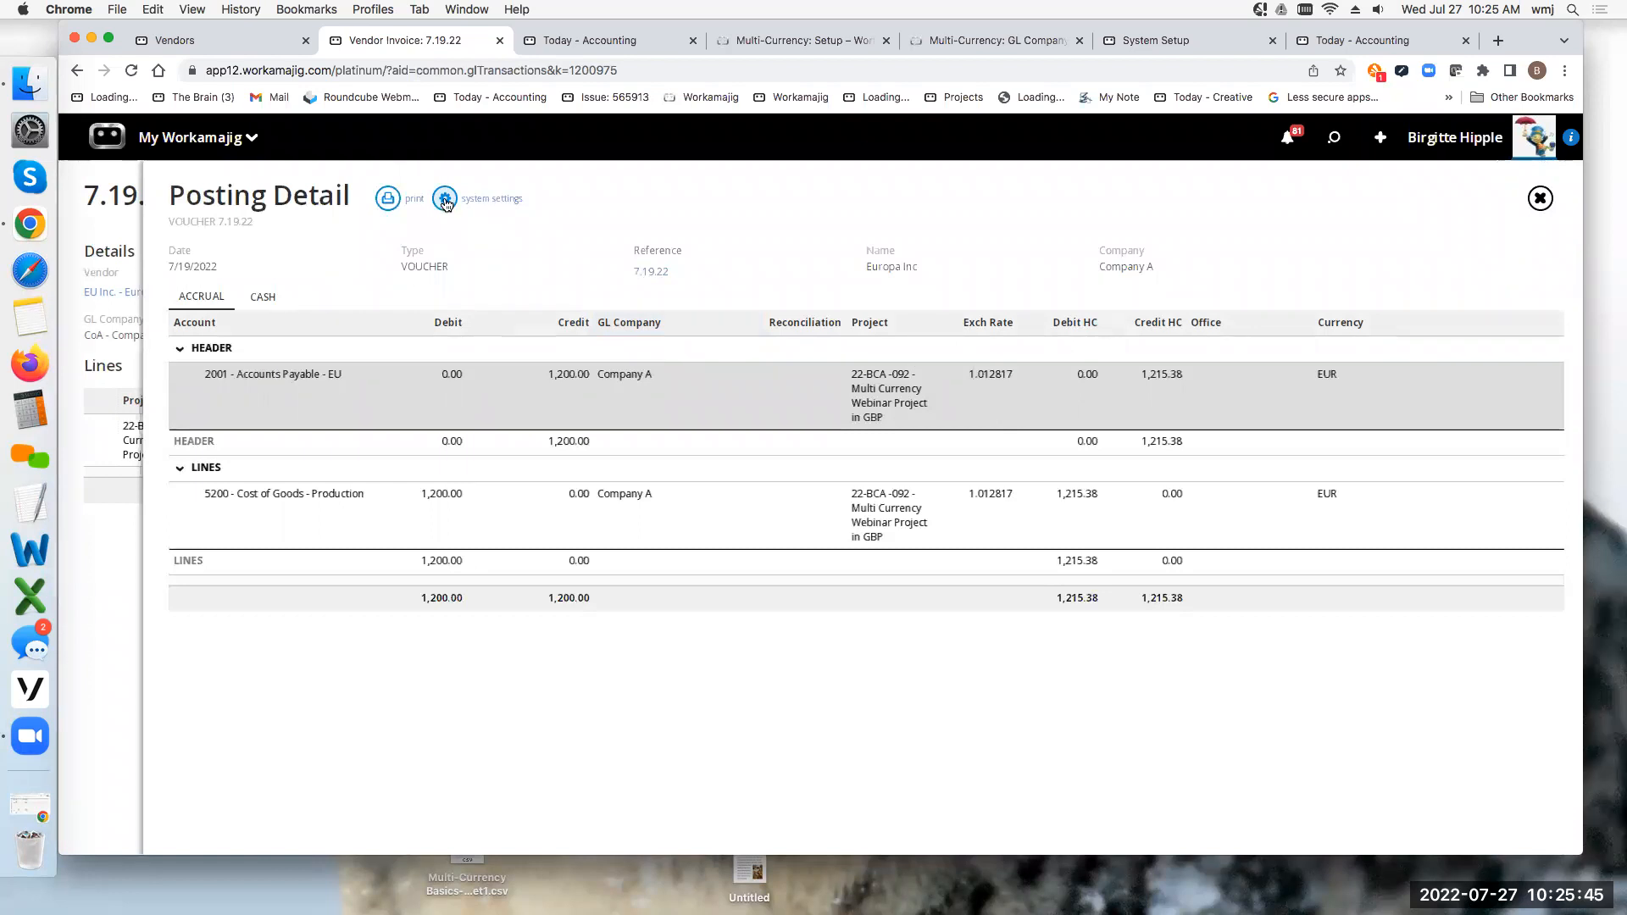
pyautogui.click(445, 200)
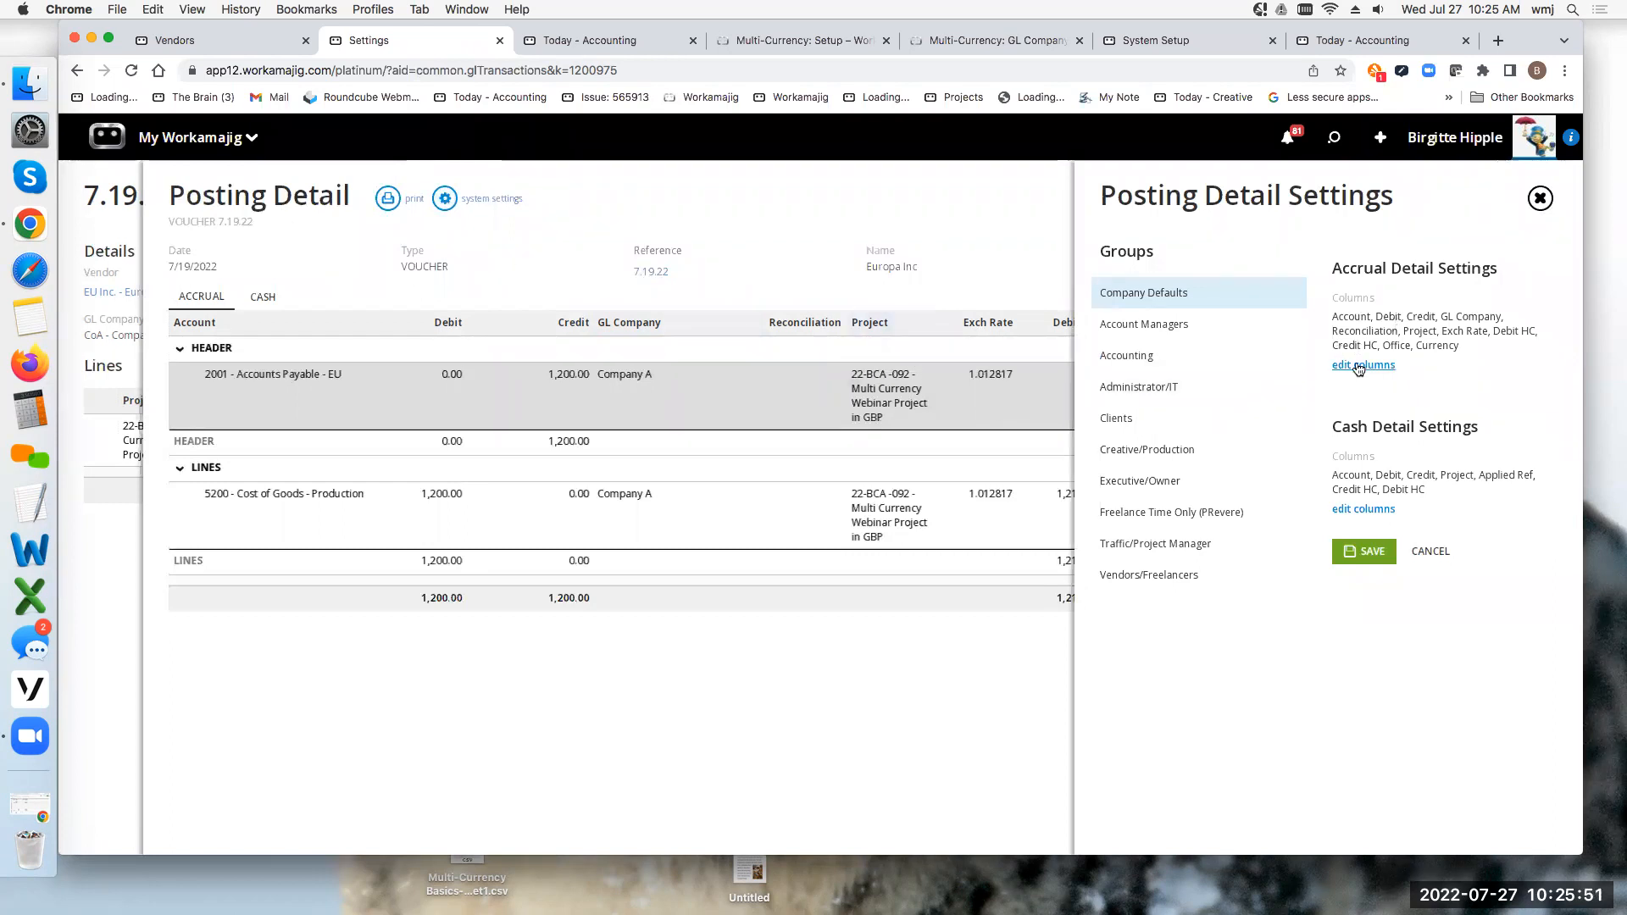
pyautogui.click(1381, 368)
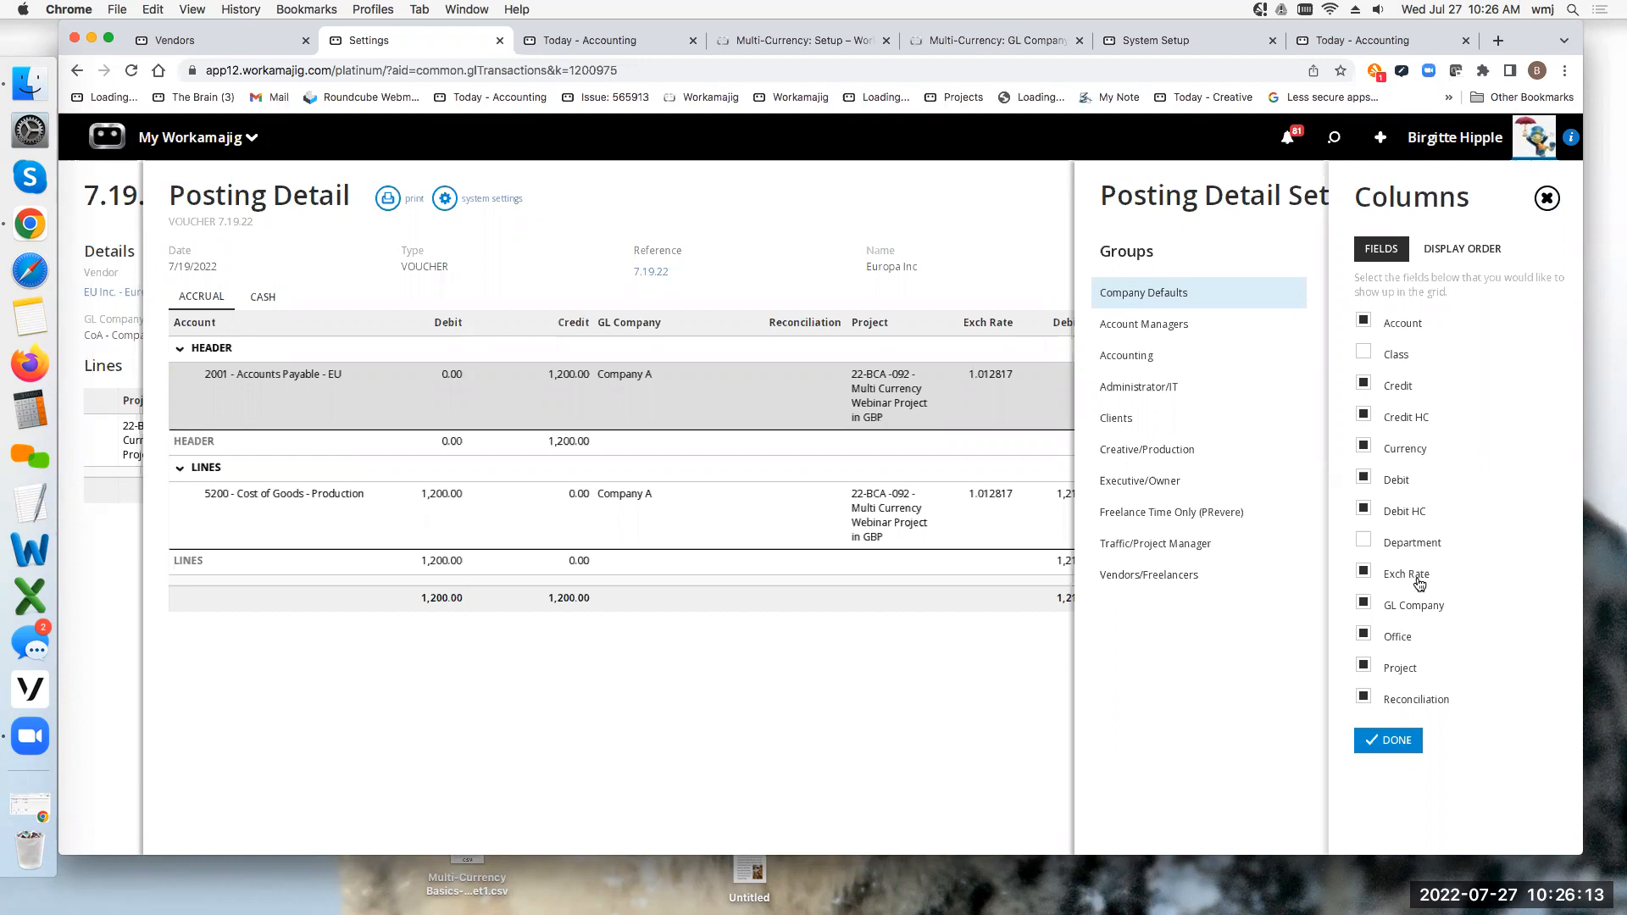
pyautogui.click(1547, 198)
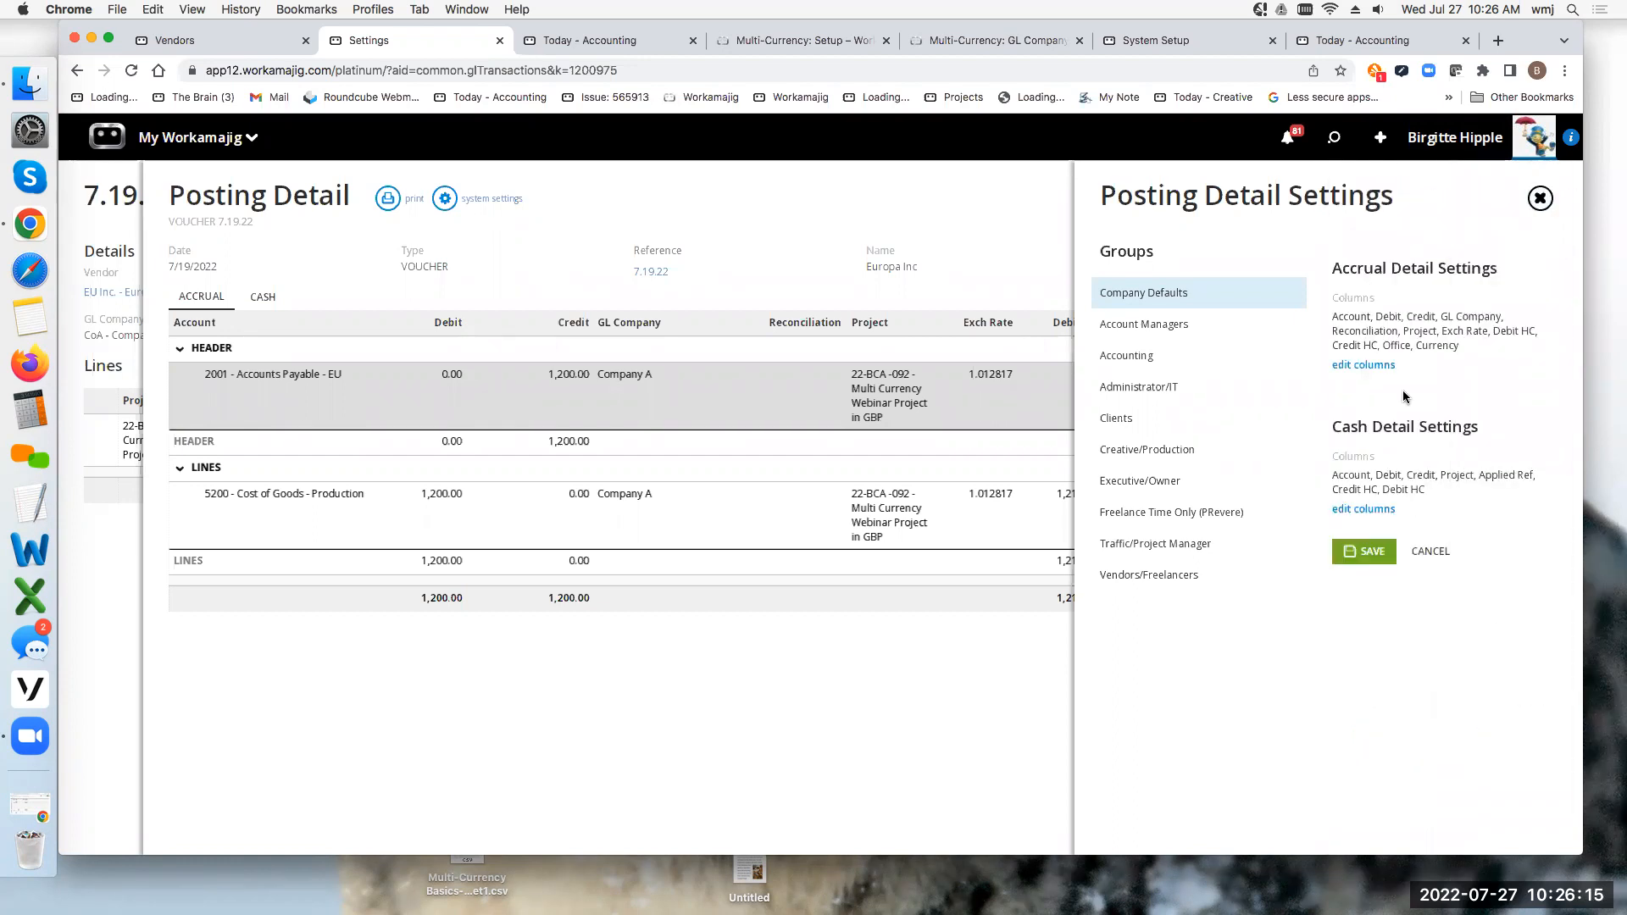
pyautogui.click(1368, 557)
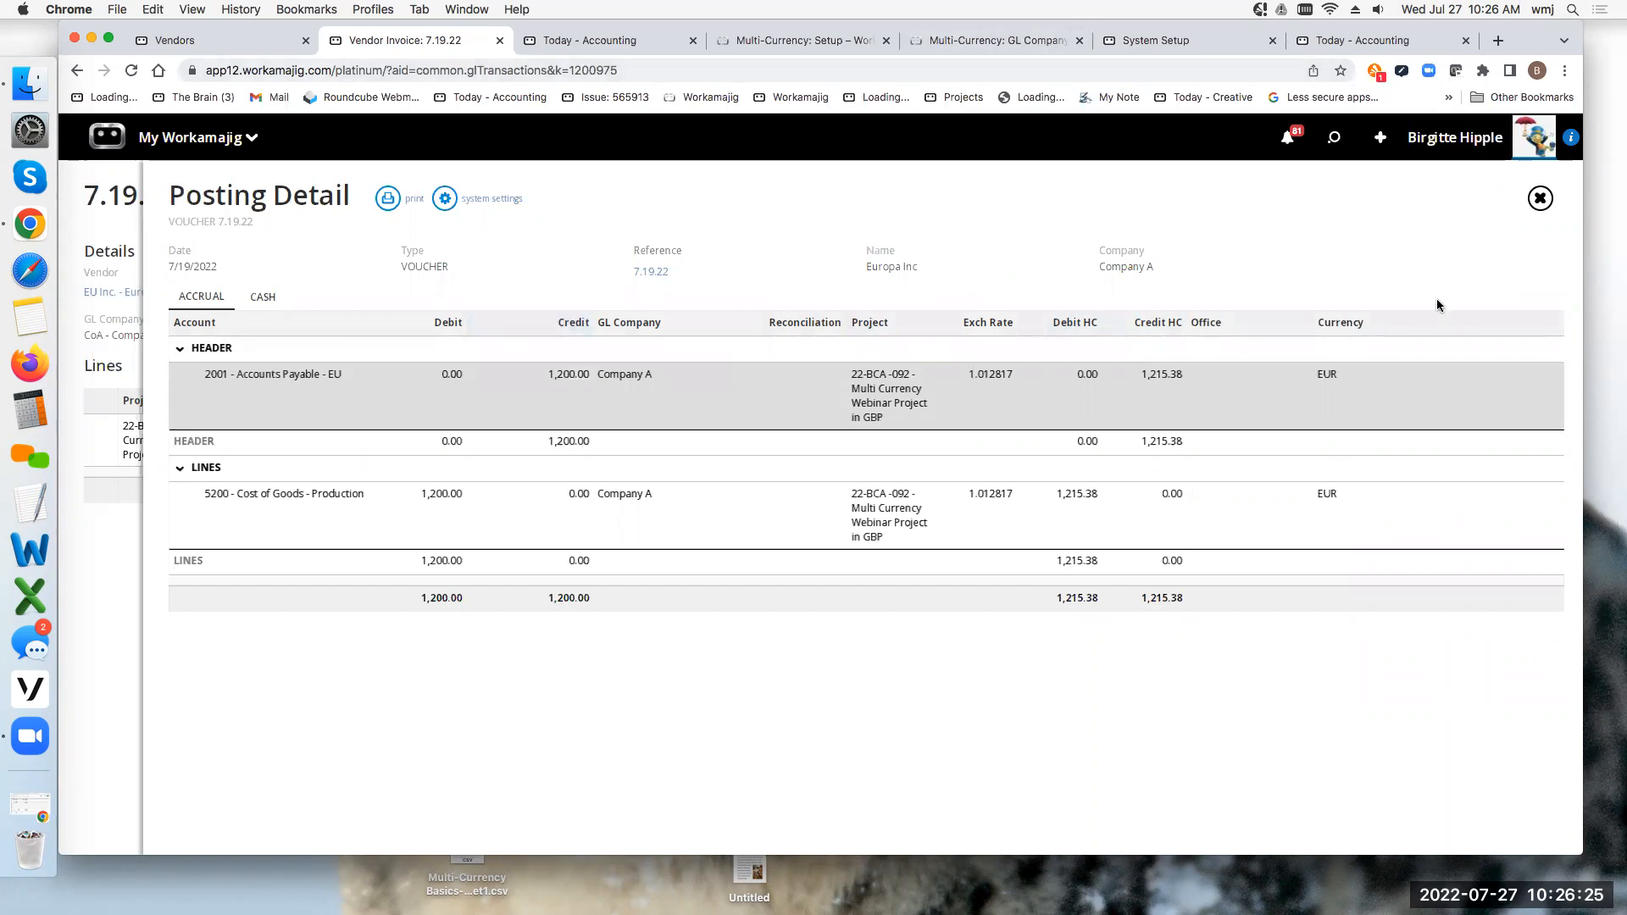
# Step: Close the vendor invoice and view the unbilled transactions in the billing of project 22-BCA -092
pyautogui.click(1538, 198)
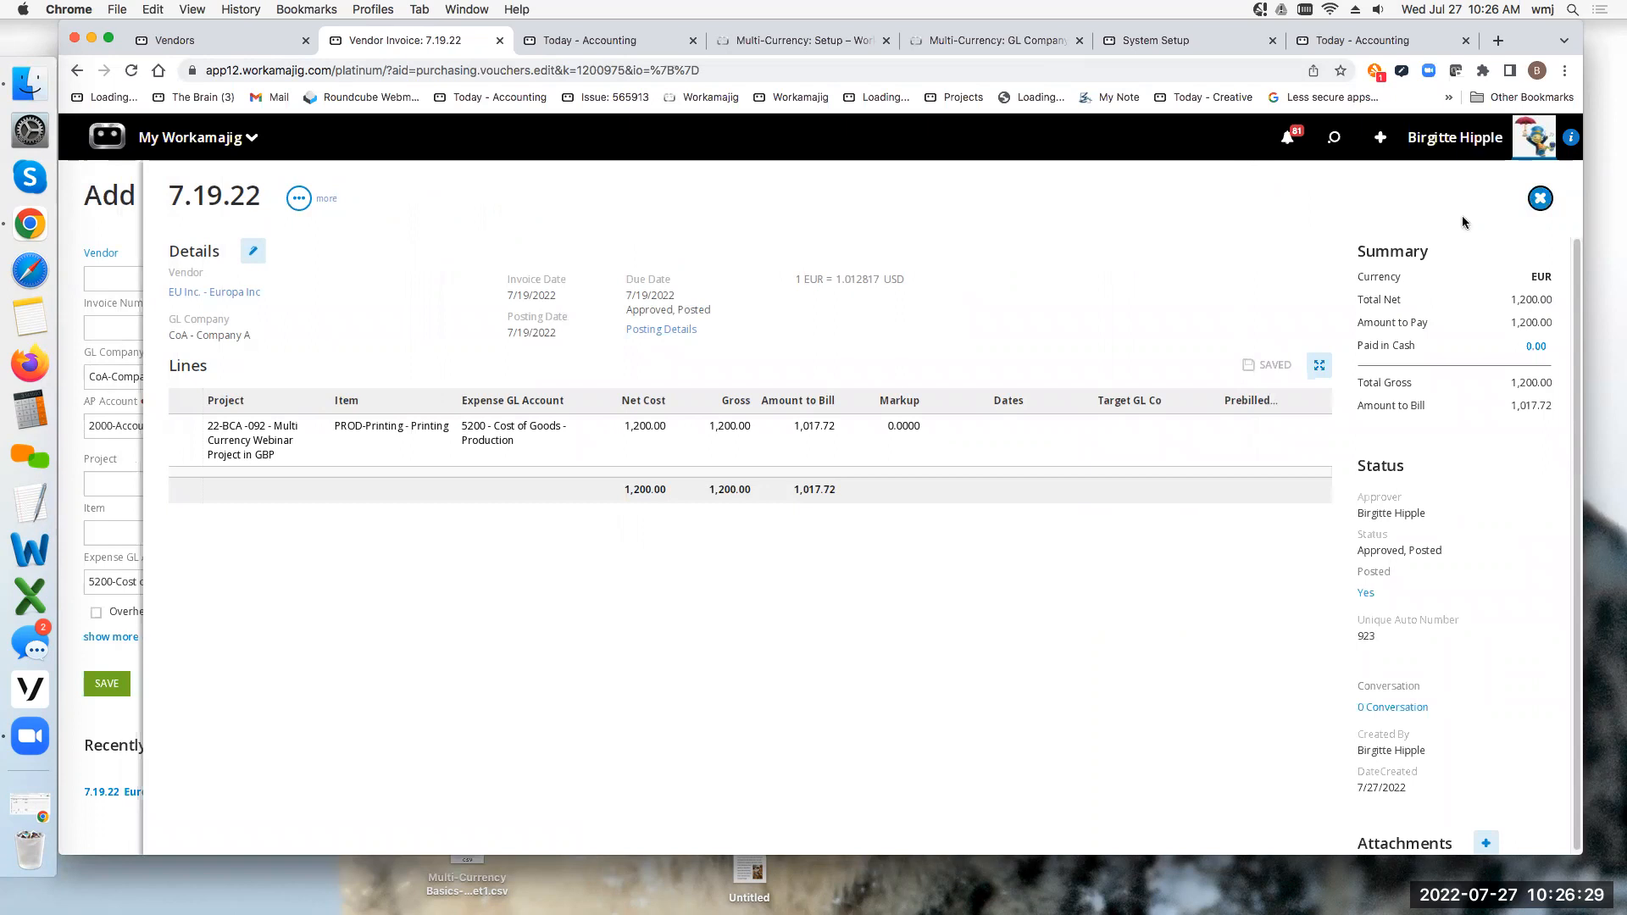
pyautogui.click(1539, 199)
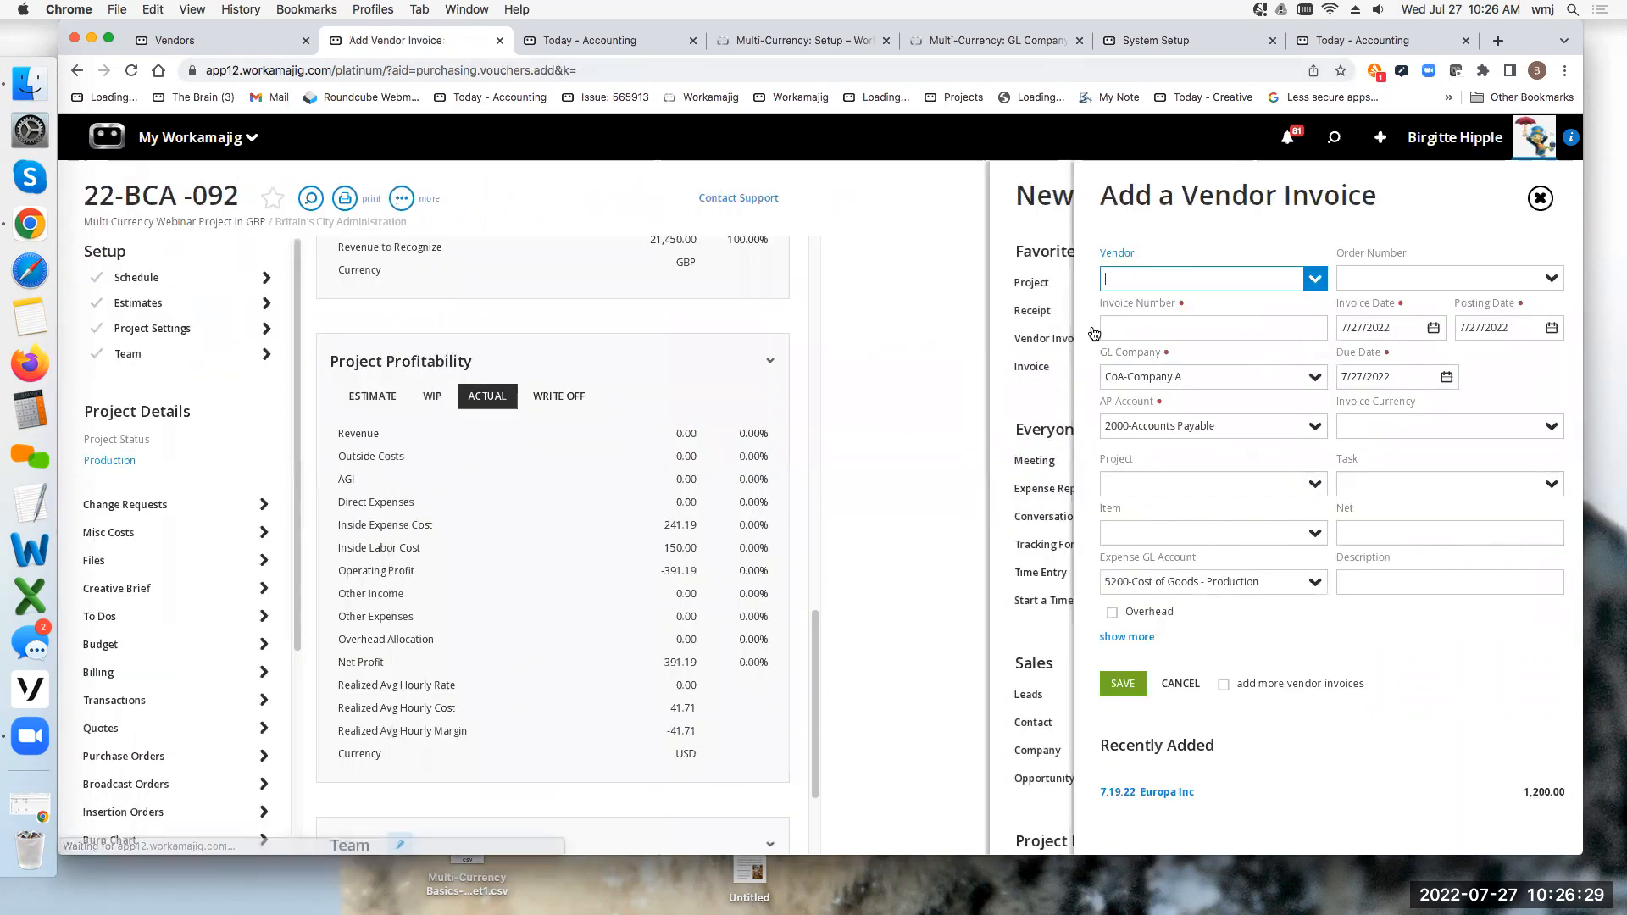
pyautogui.click(1541, 200)
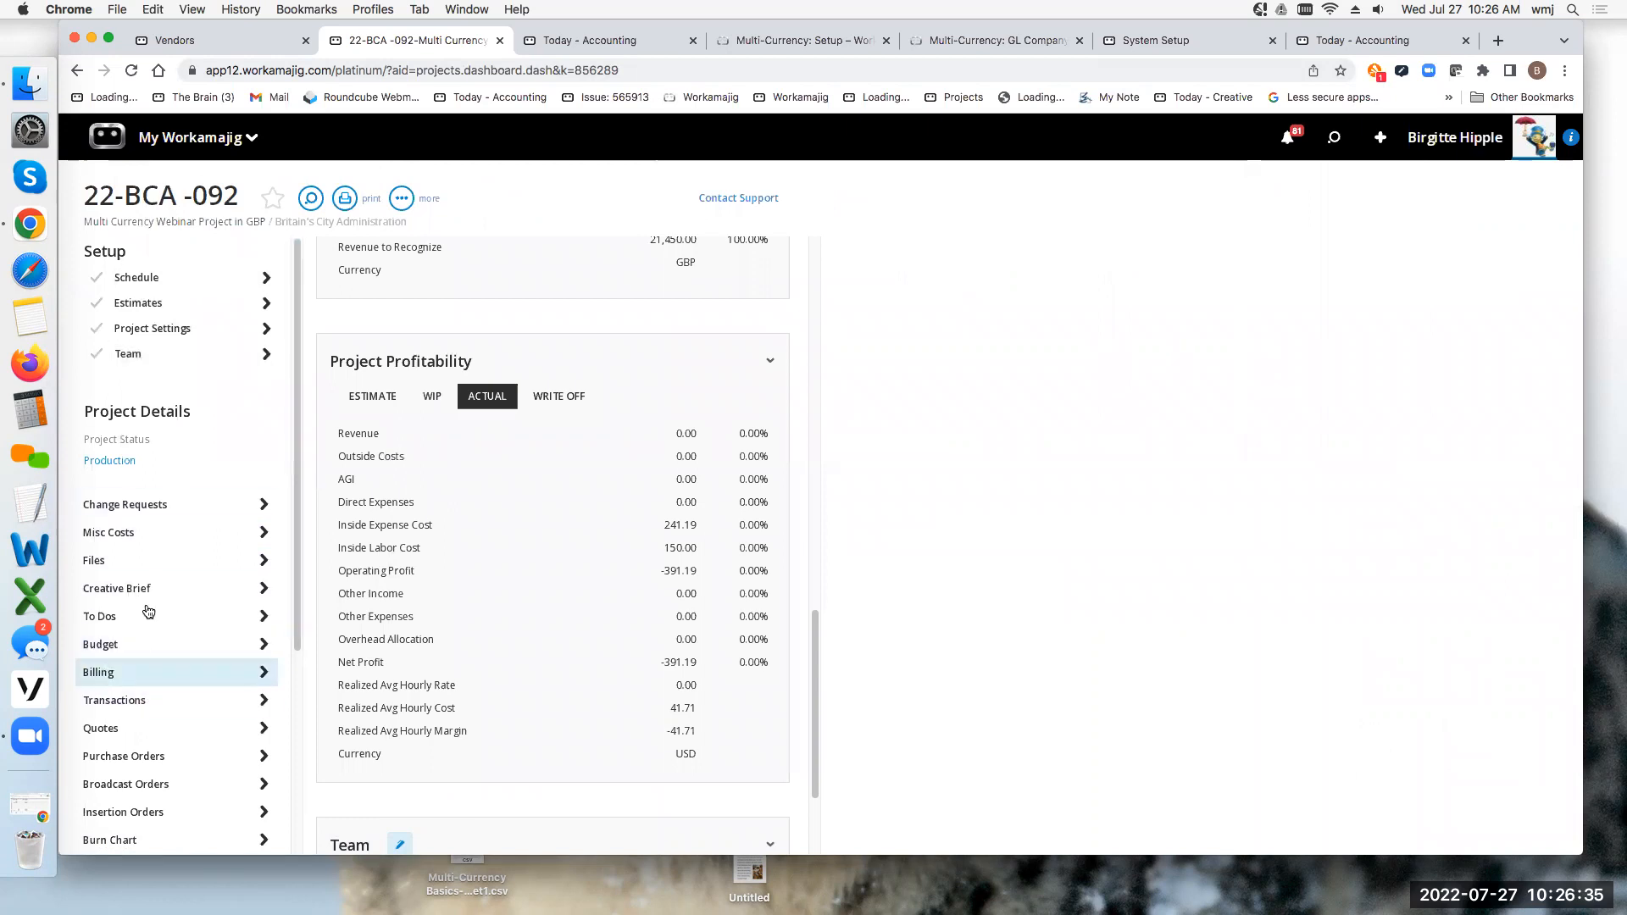
pyautogui.click(107, 672)
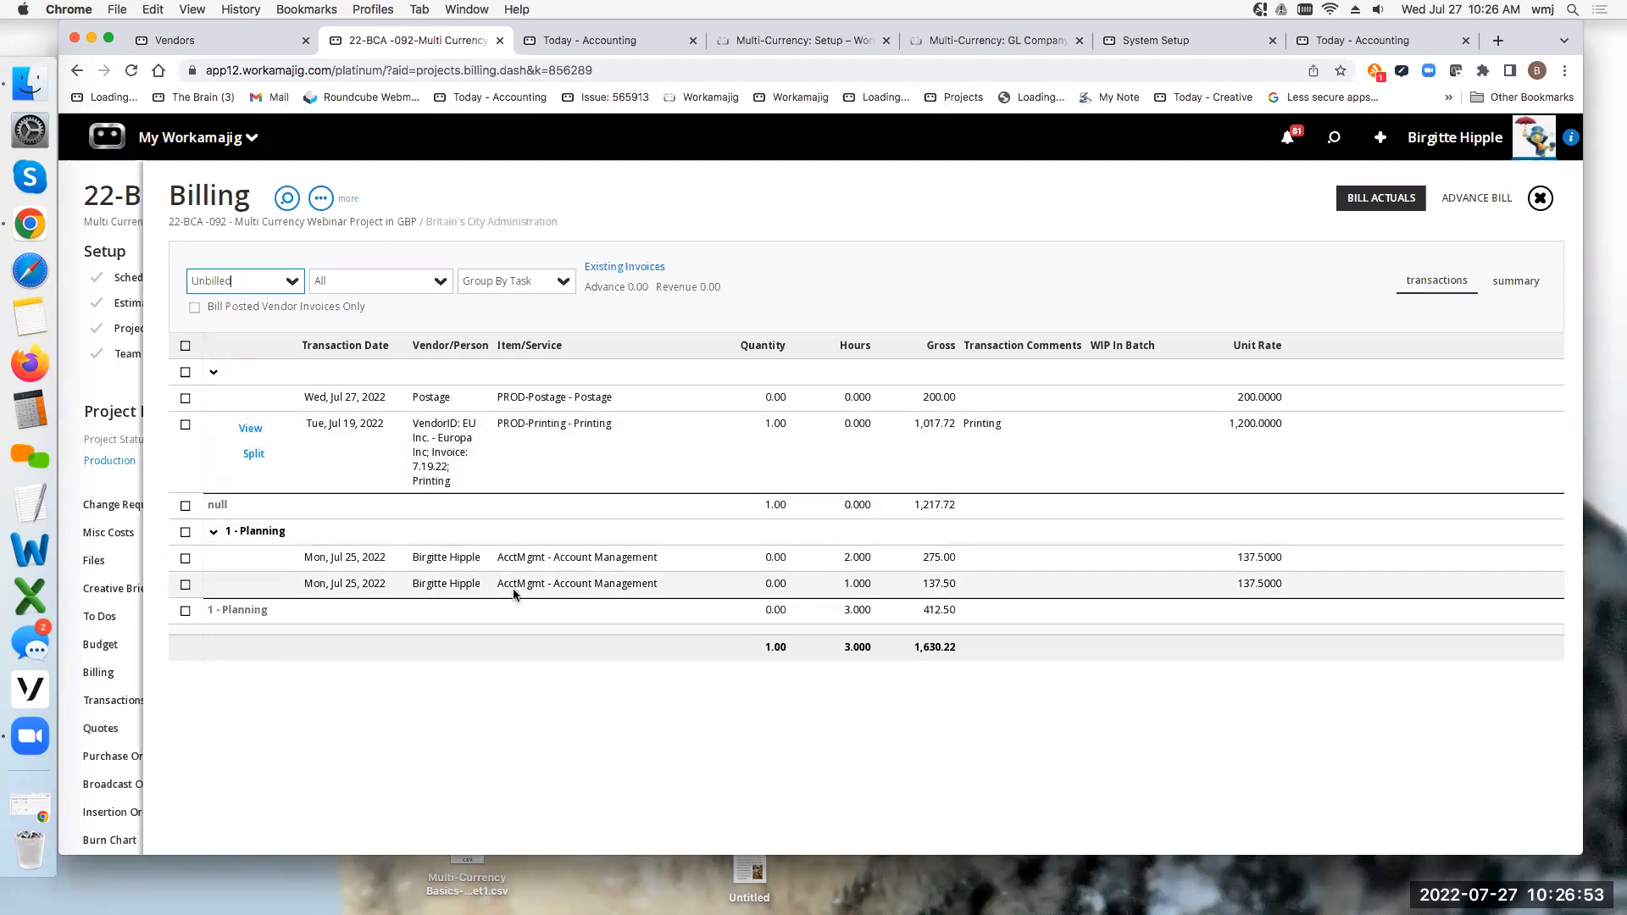
# Step: Bill all the project's unbilled transactions on a new invoice, using the One Per Project then Billing Item and Item line format
pyautogui.click(184, 346)
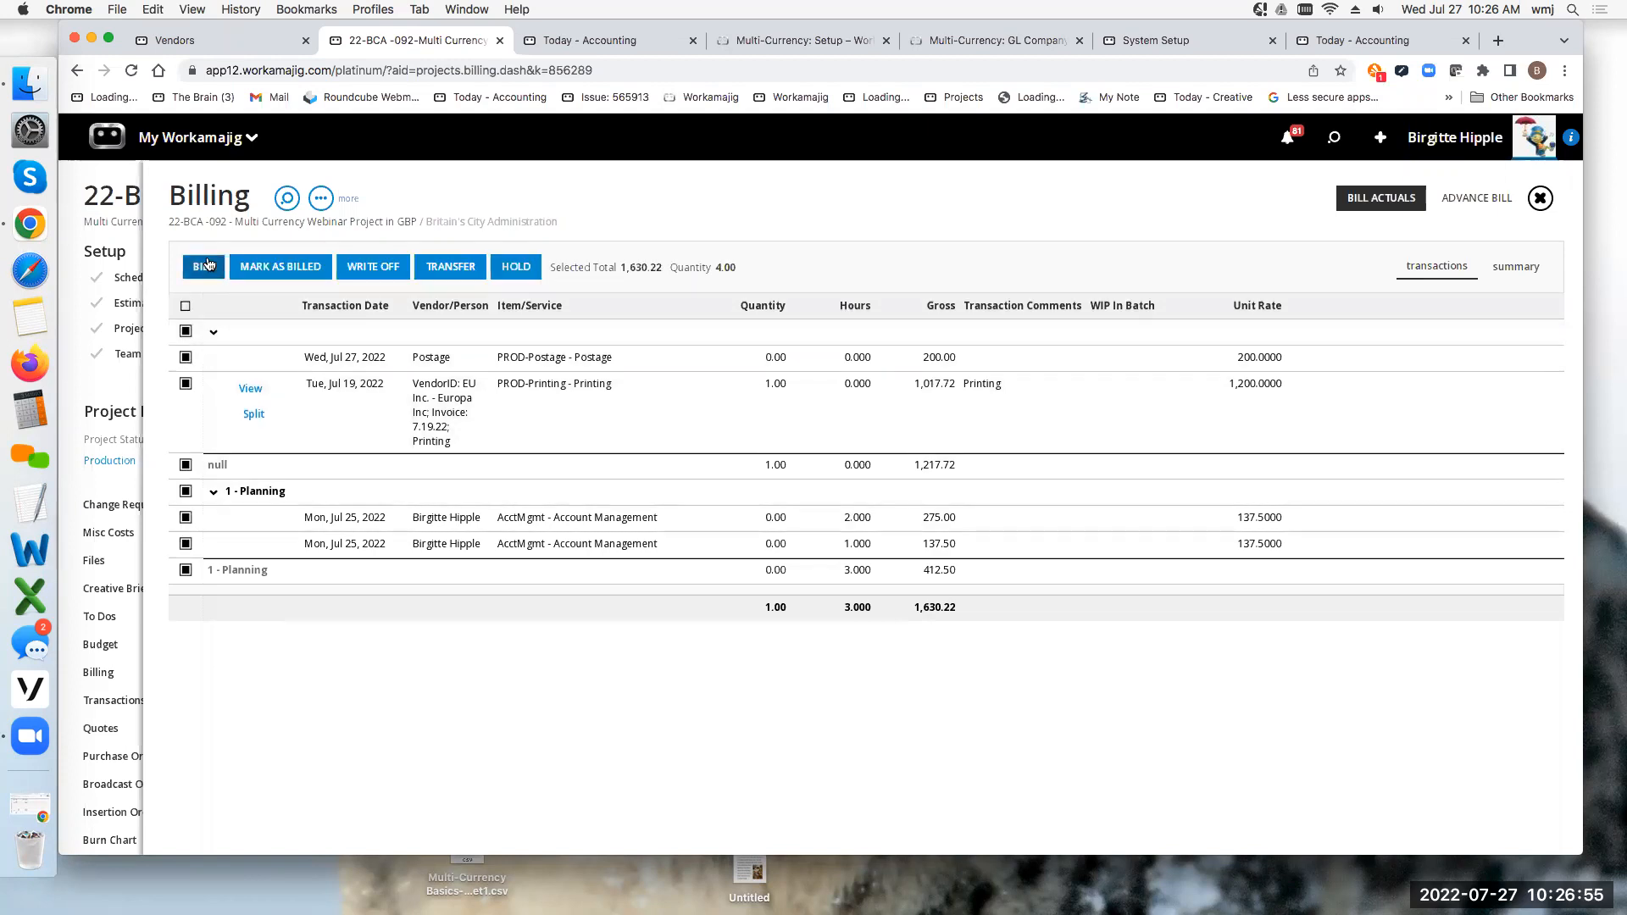
pyautogui.click(207, 267)
pyautogui.click(1558, 274)
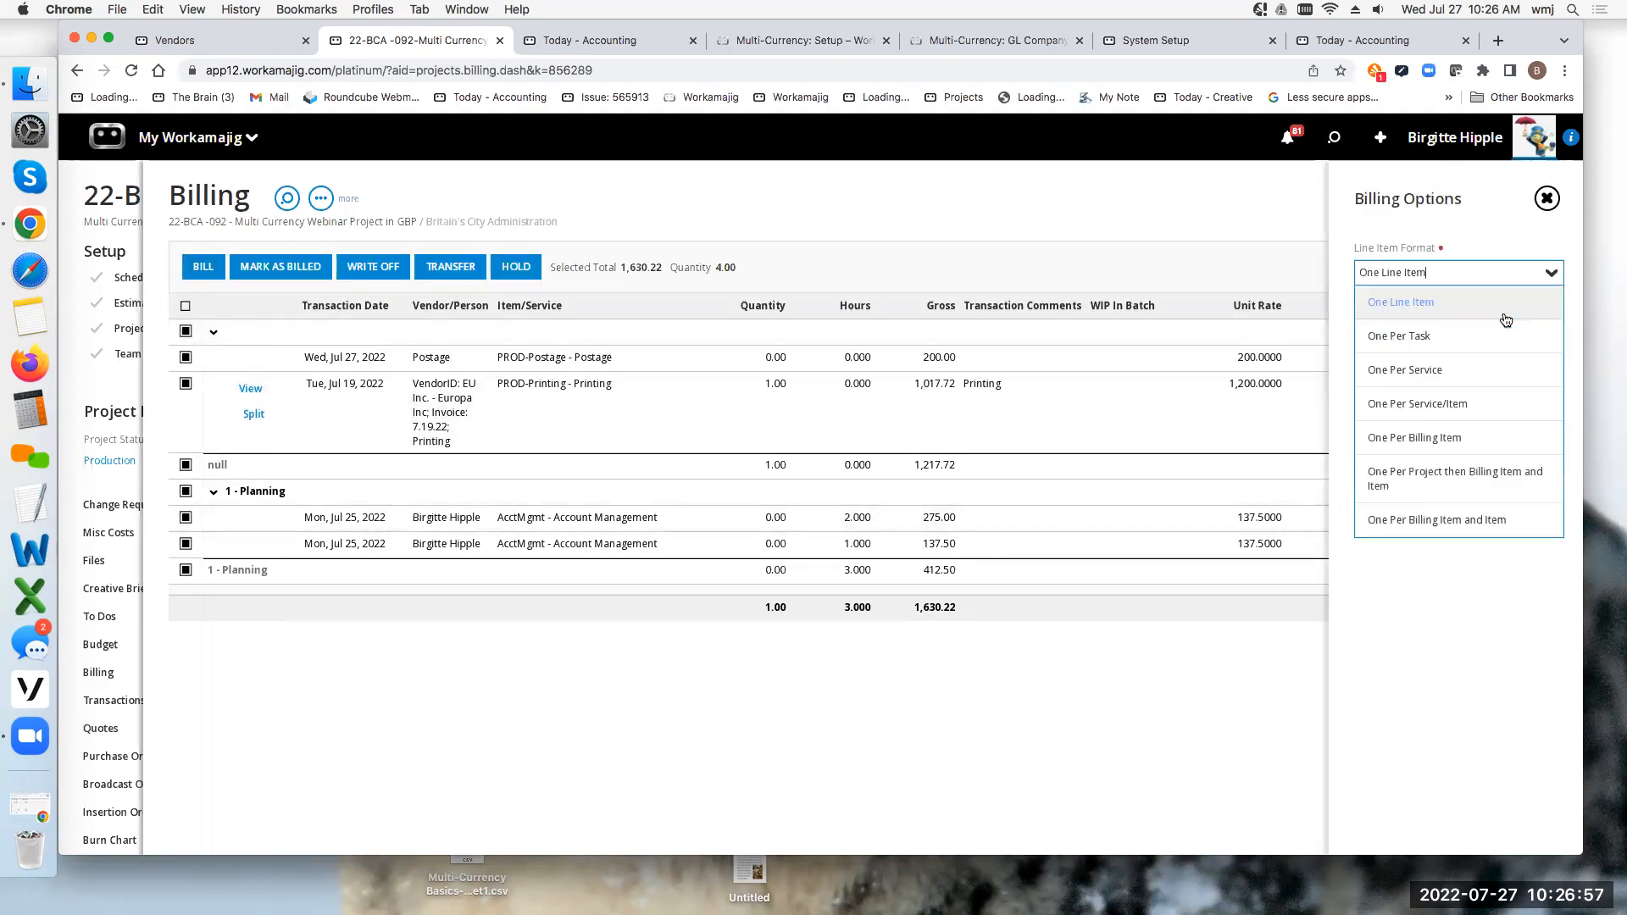
pyautogui.click(1438, 481)
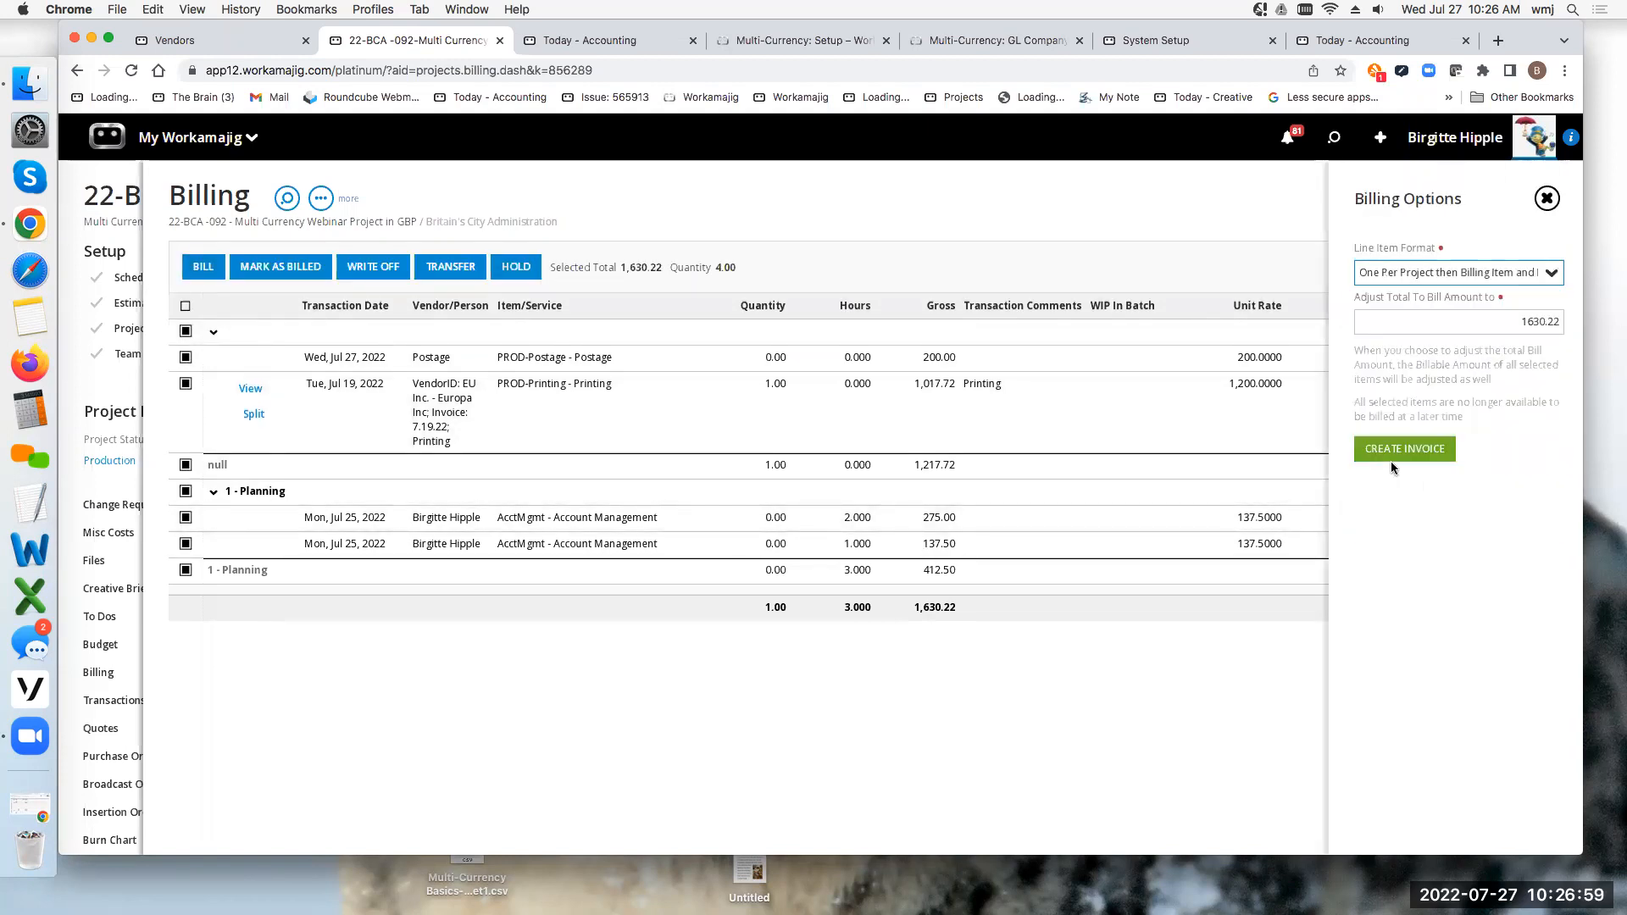
pyautogui.click(1405, 449)
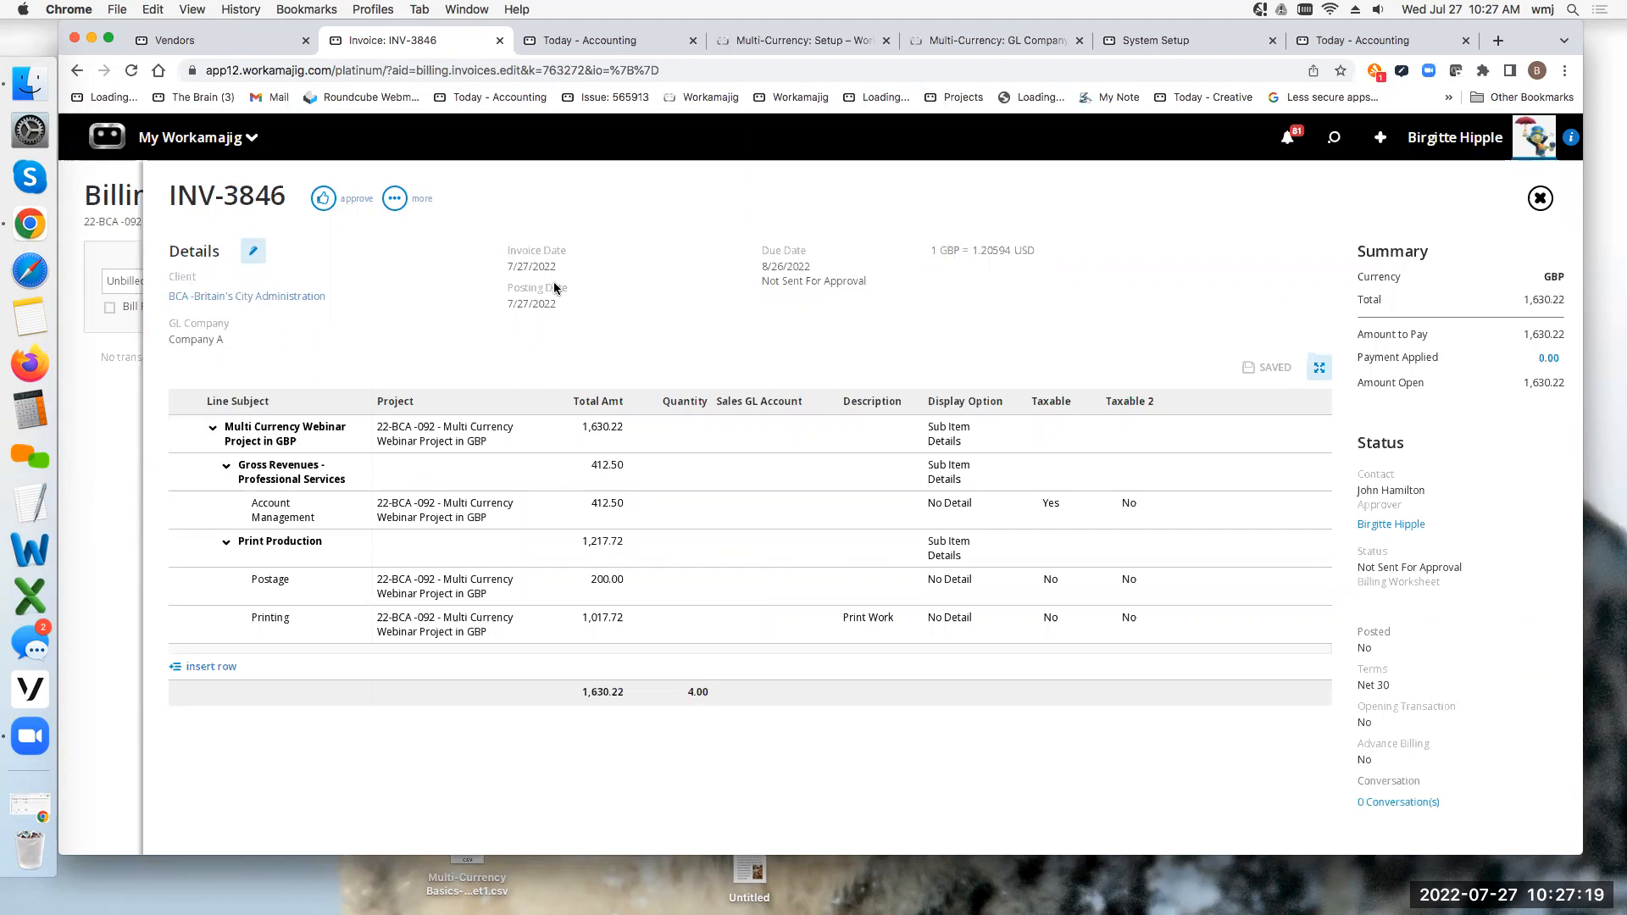
# Step: Set the new client invoice's invoice date and posting date to 7/22/2022, check its AR account, and save the details
pyautogui.click(253, 251)
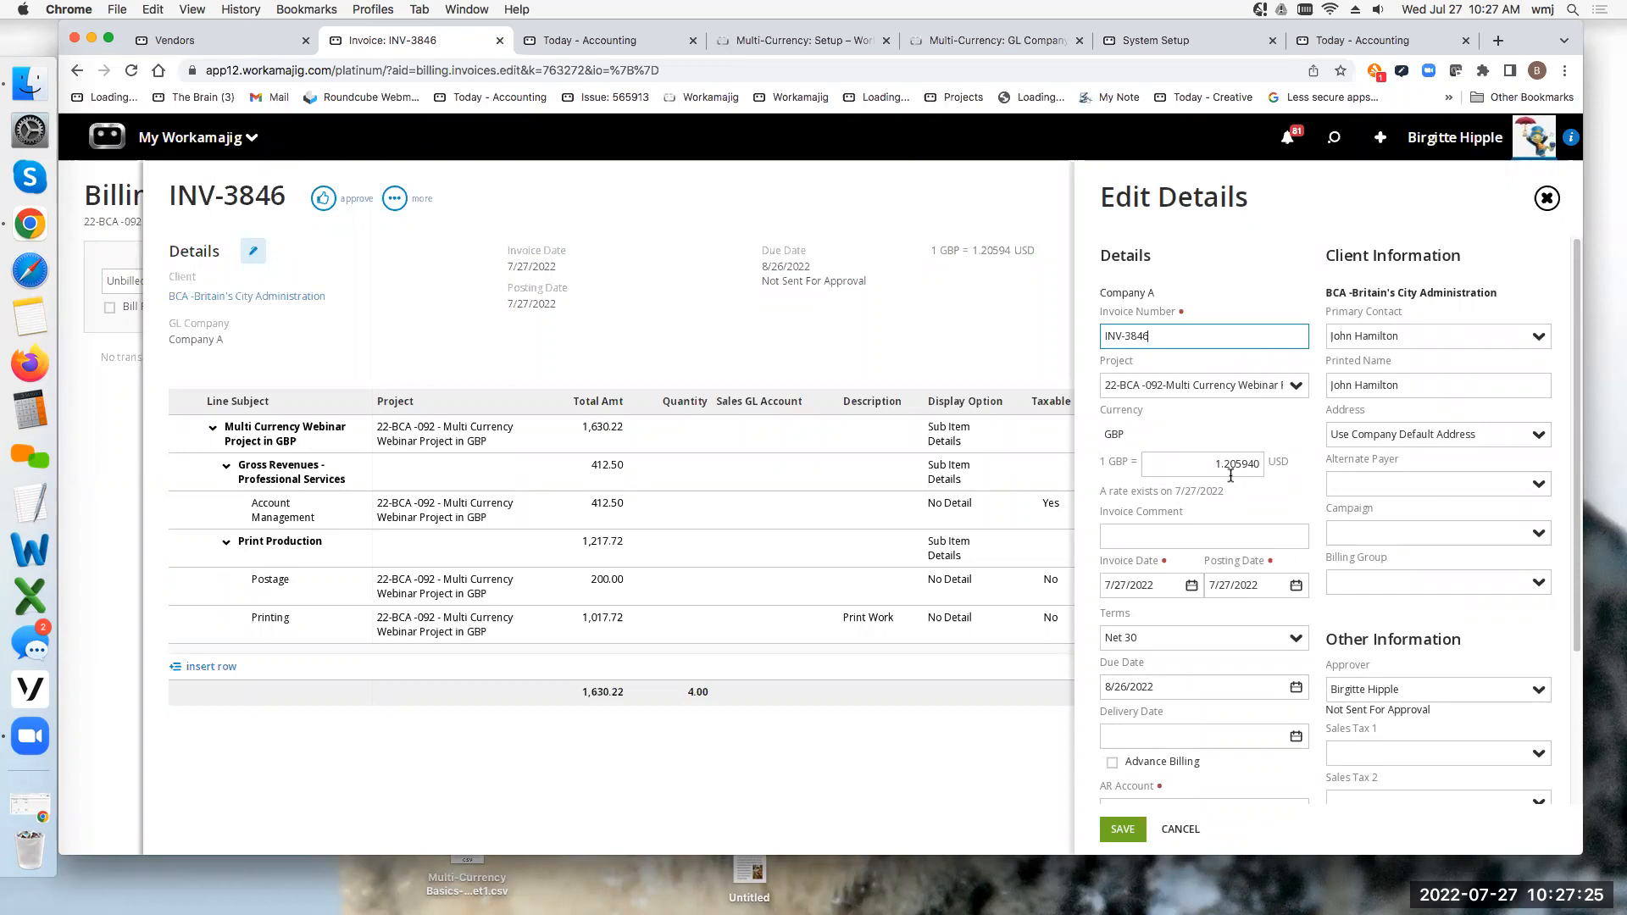
pyautogui.click(1192, 586)
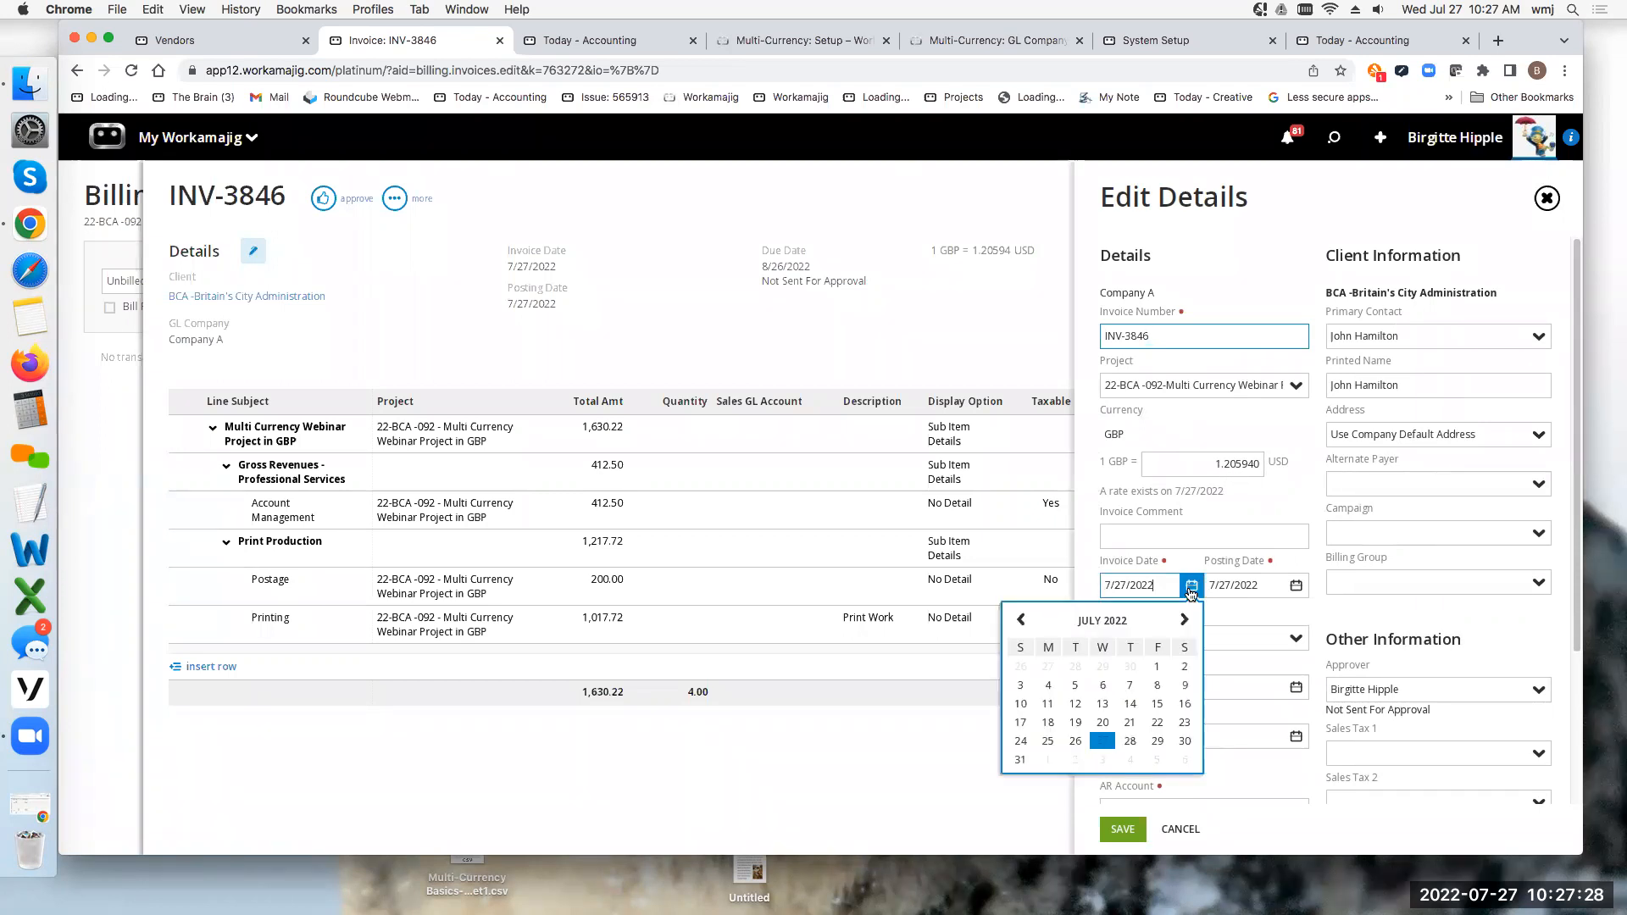
pyautogui.click(1157, 723)
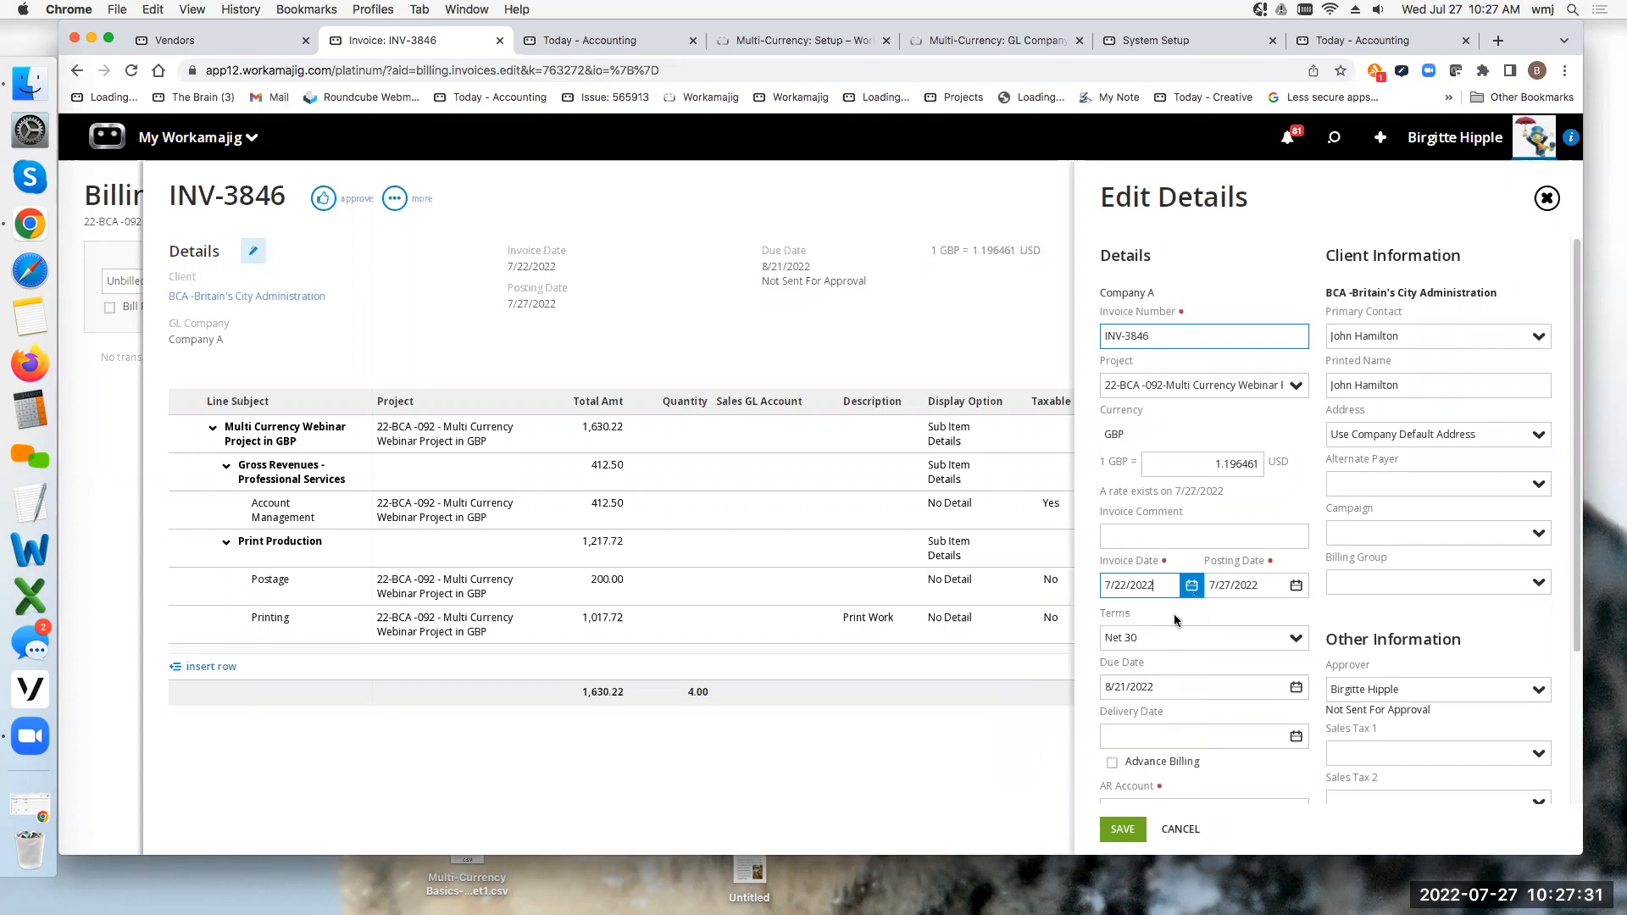
pyautogui.click(1295, 586)
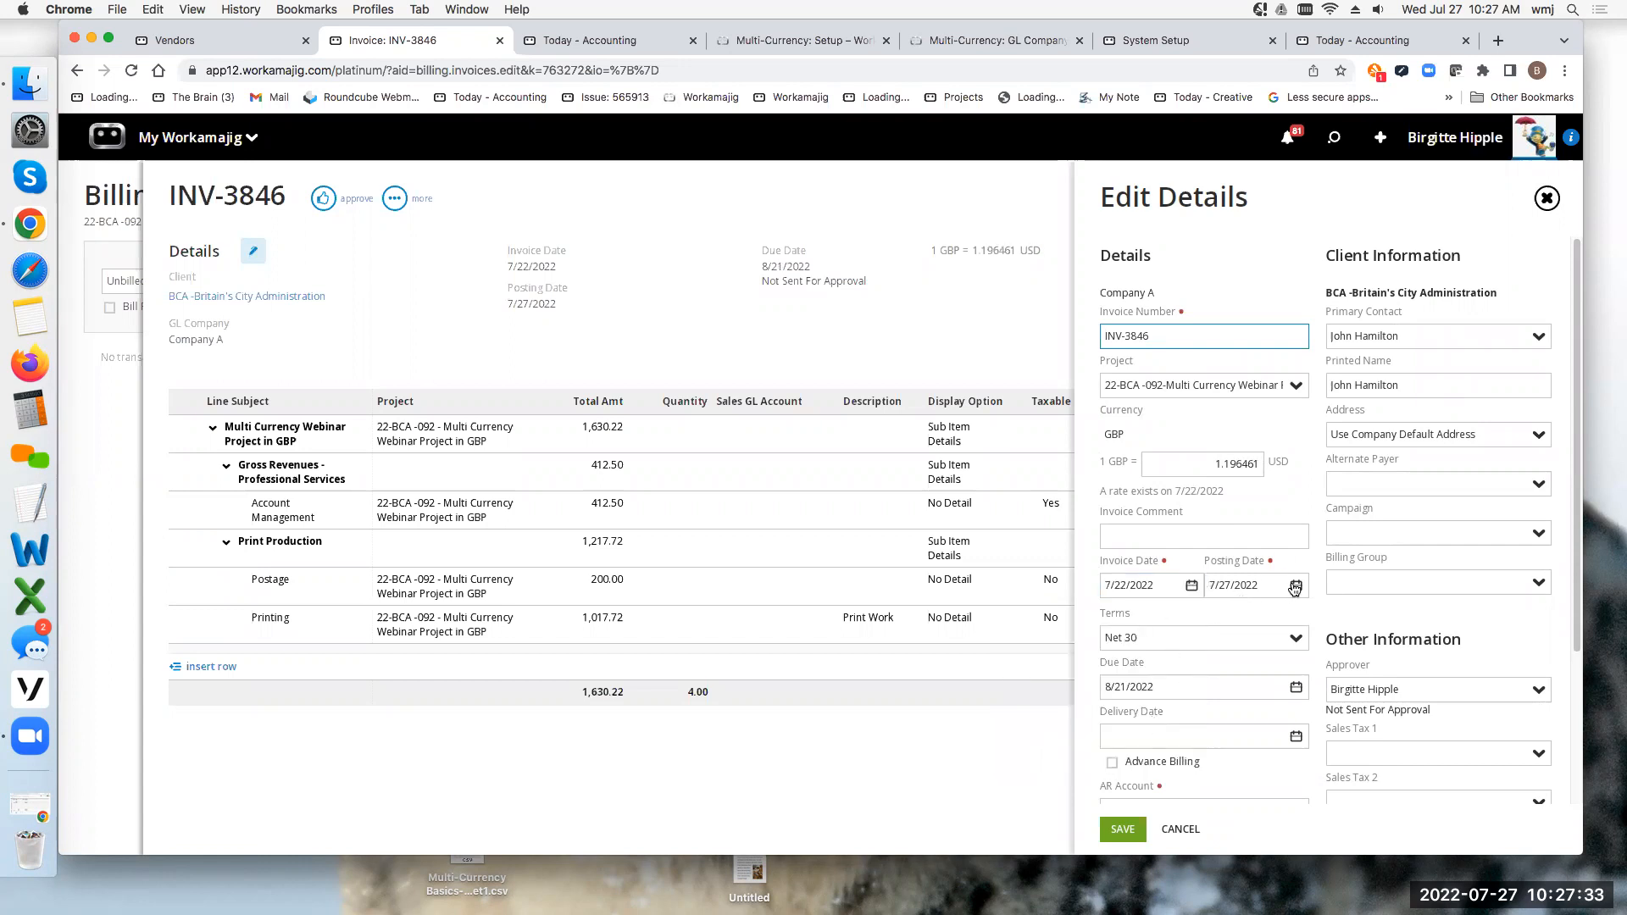
pyautogui.click(1261, 723)
pyautogui.click(1127, 835)
pyautogui.scroll(-1, 1253, 630)
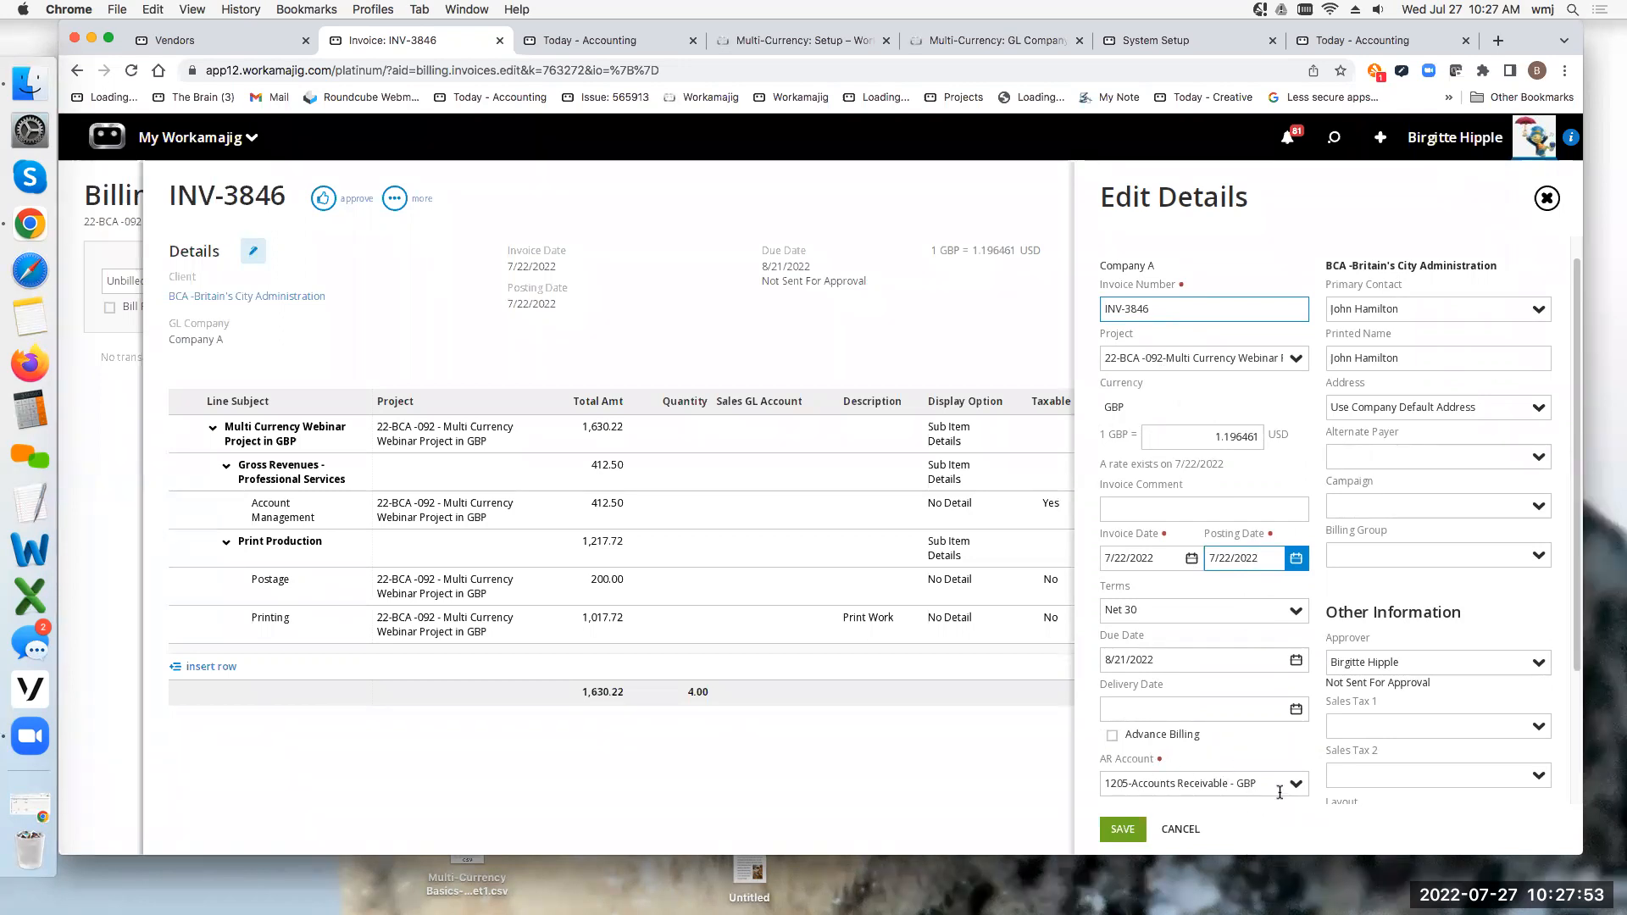
pyautogui.click(902, 324)
pyautogui.click(1402, 140)
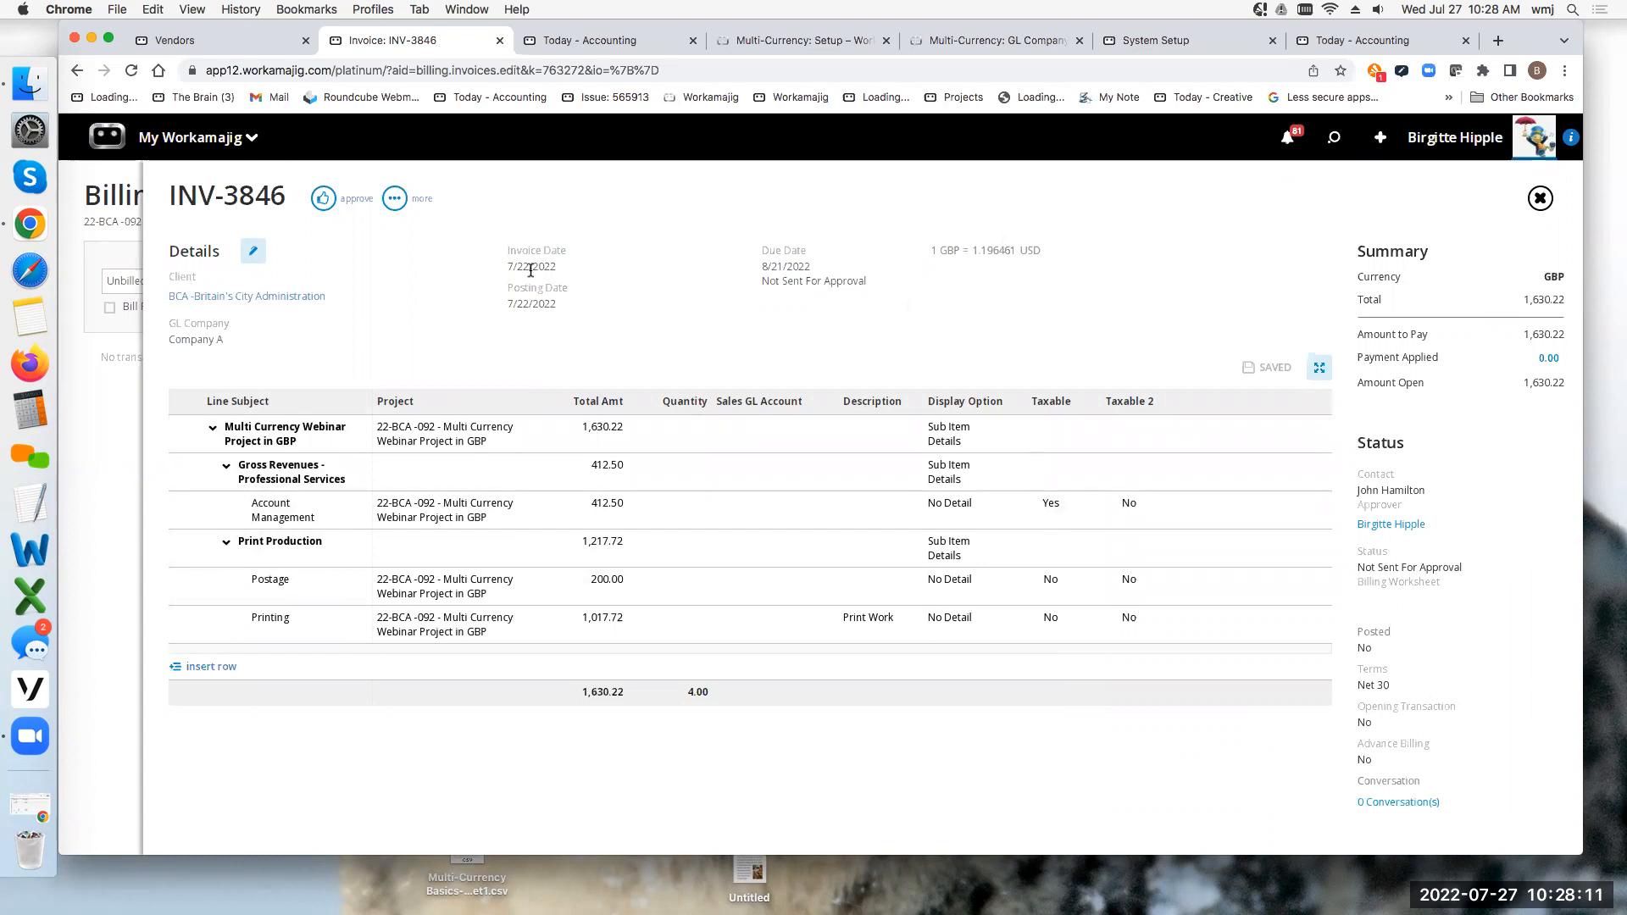
# Step: Approve and post the client invoice, and review the exchange rate and home-currency amounts in its posting details
pyautogui.click(342, 202)
pyautogui.click(326, 201)
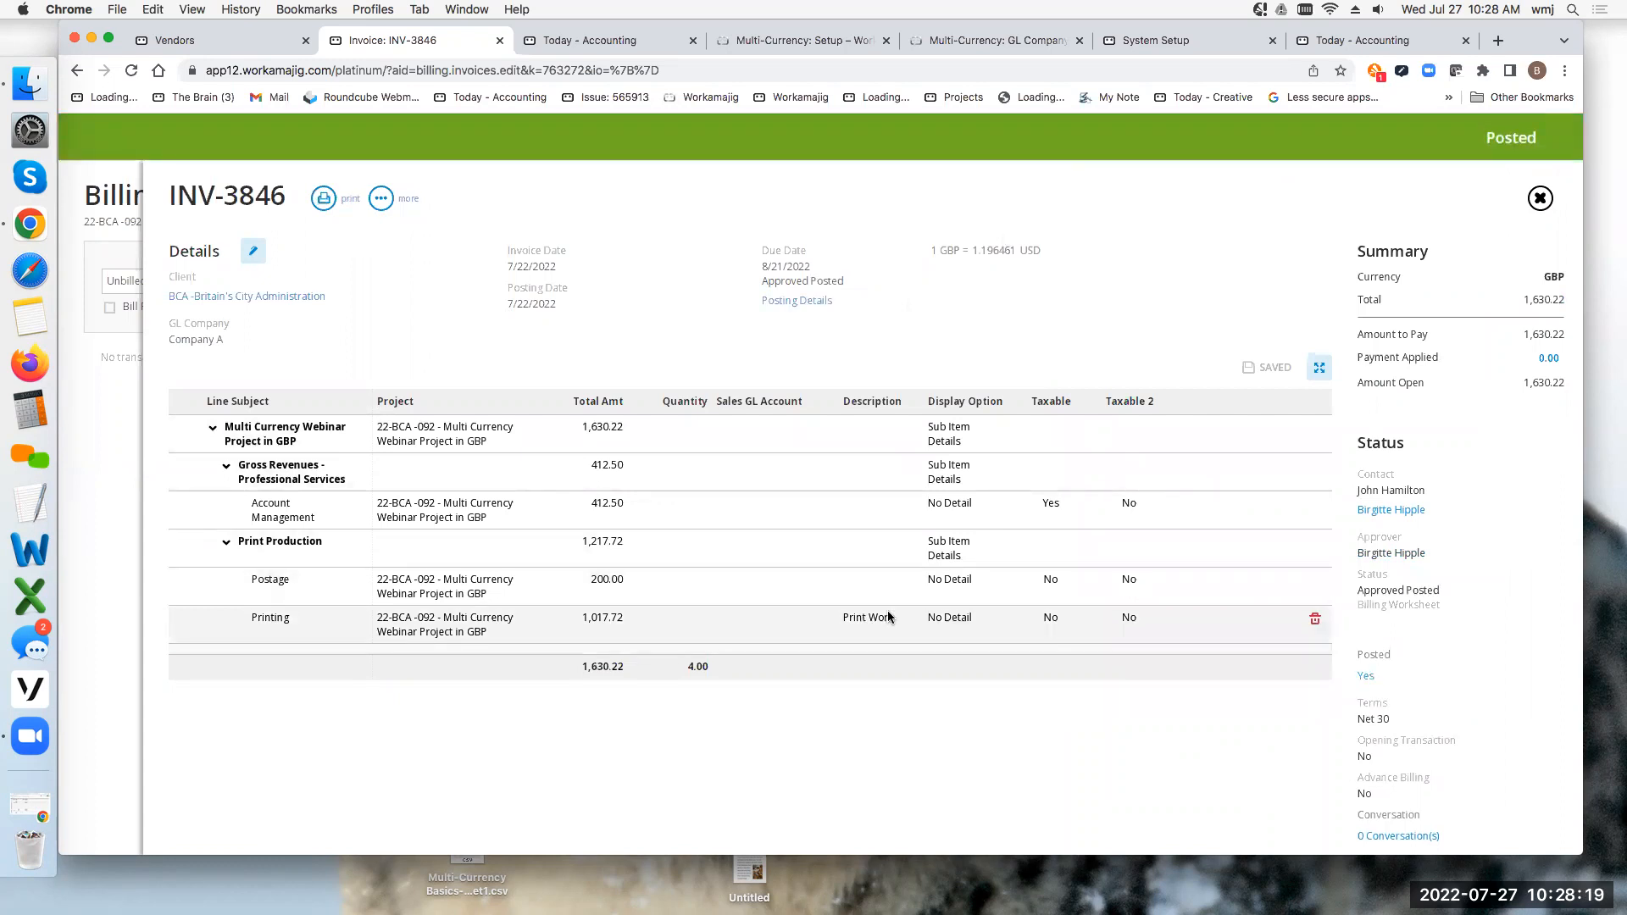
pyautogui.click(807, 304)
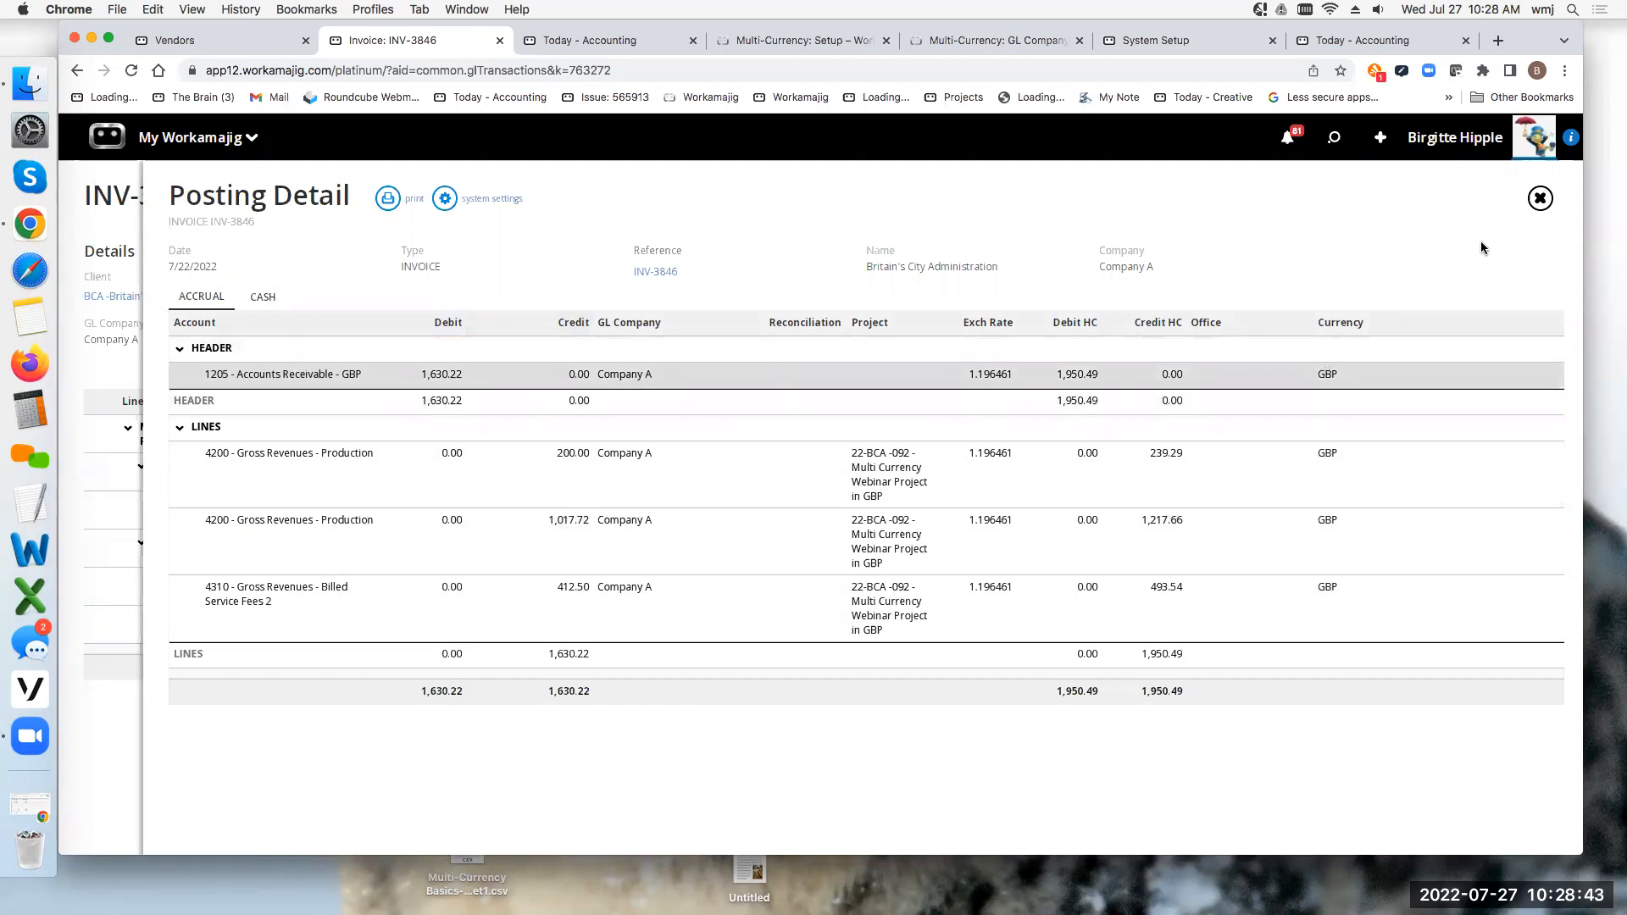
pyautogui.click(1540, 198)
pyautogui.click(1540, 198)
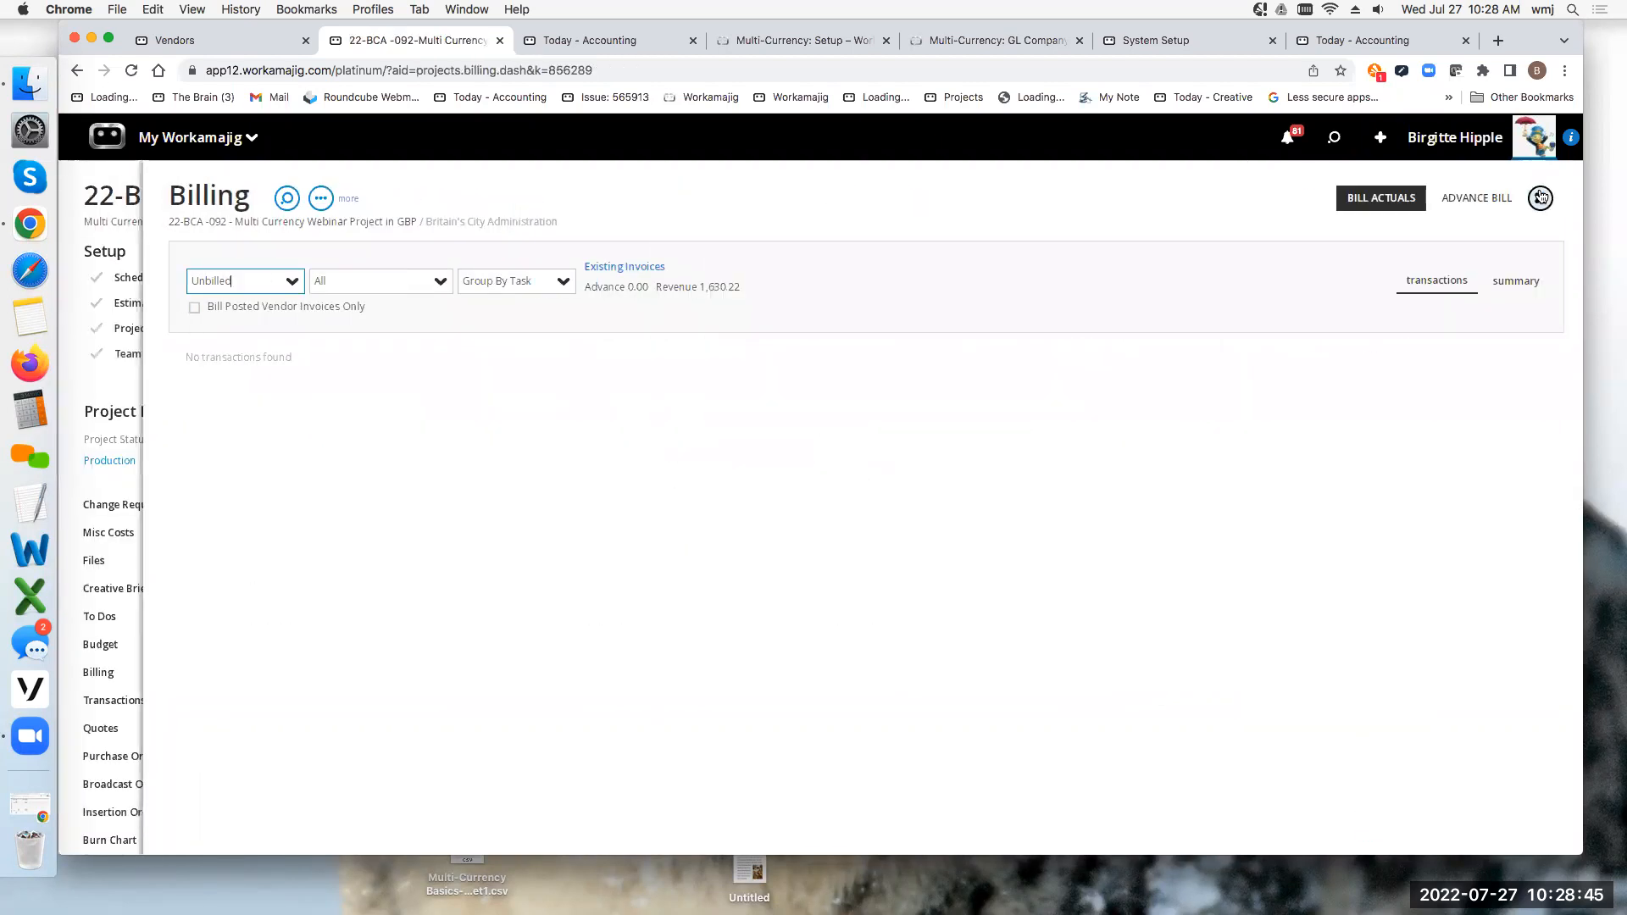
# Step: Refresh the financials of project 22-BCA -092 and compare its billing snapshot with its actual profitability
pyautogui.click(1541, 198)
pyautogui.click(404, 206)
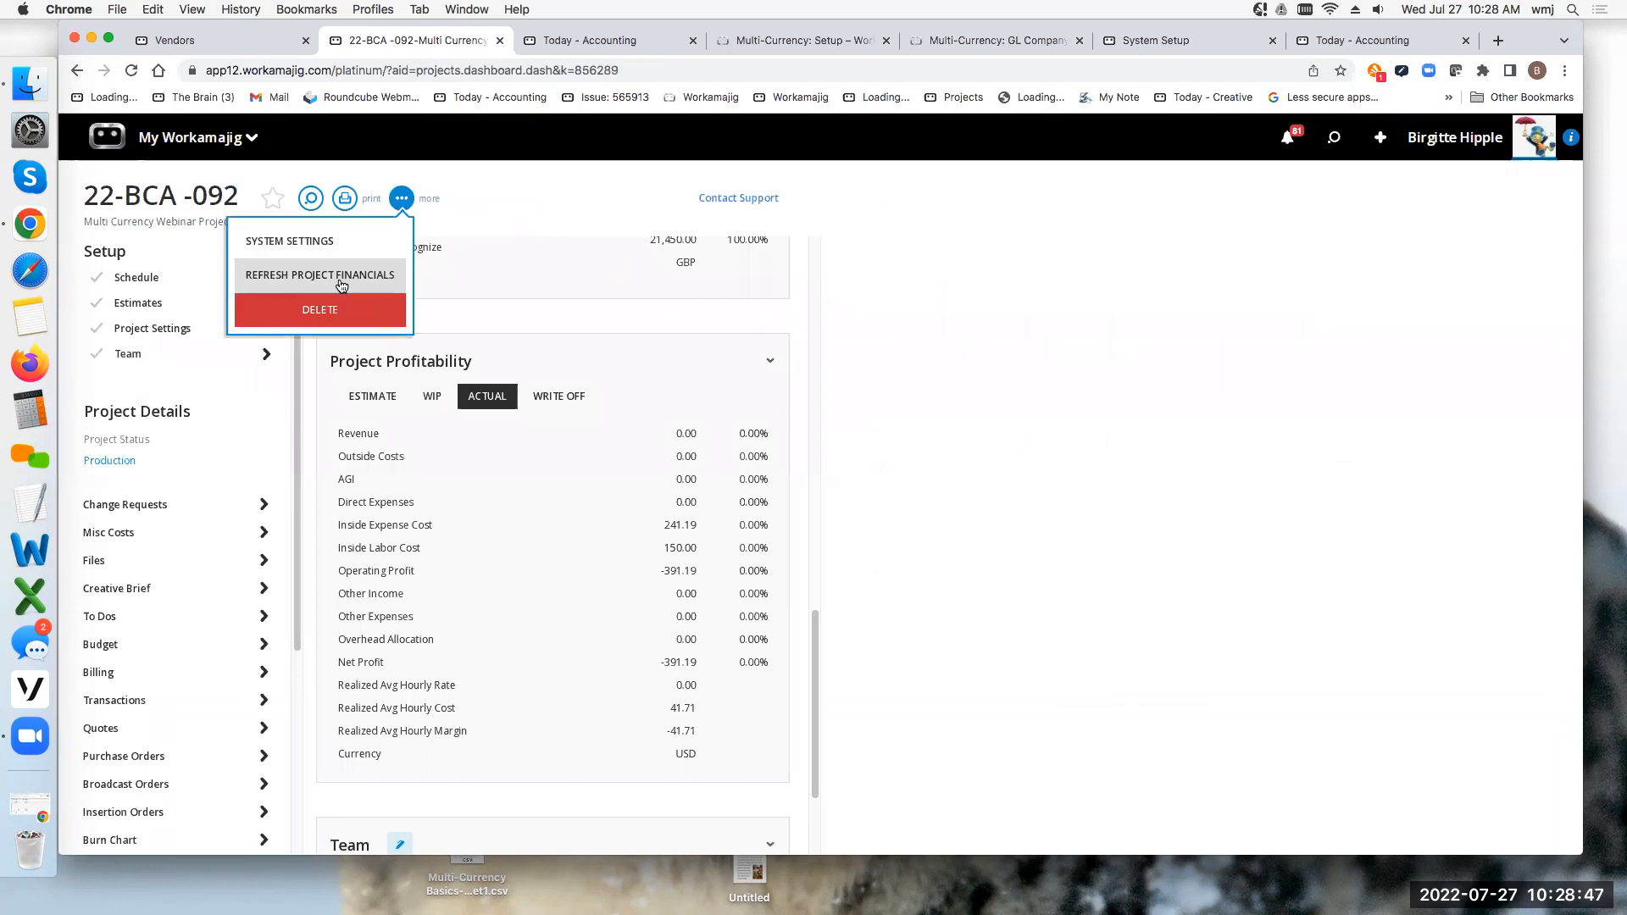
pyautogui.click(342, 273)
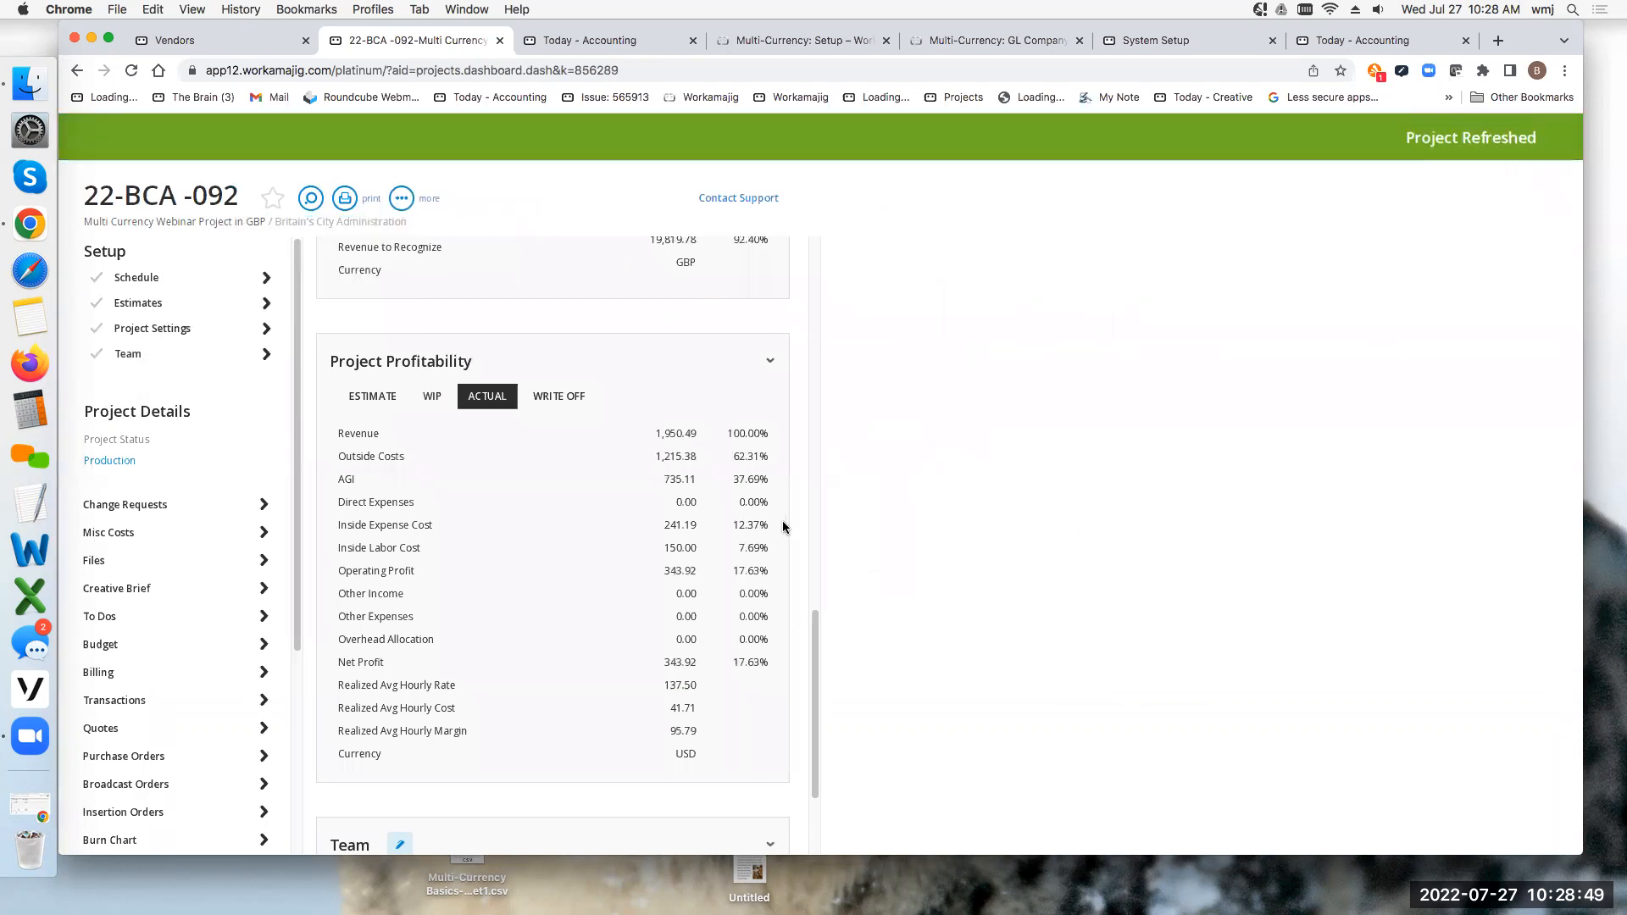
pyautogui.scroll(3, 782, 521)
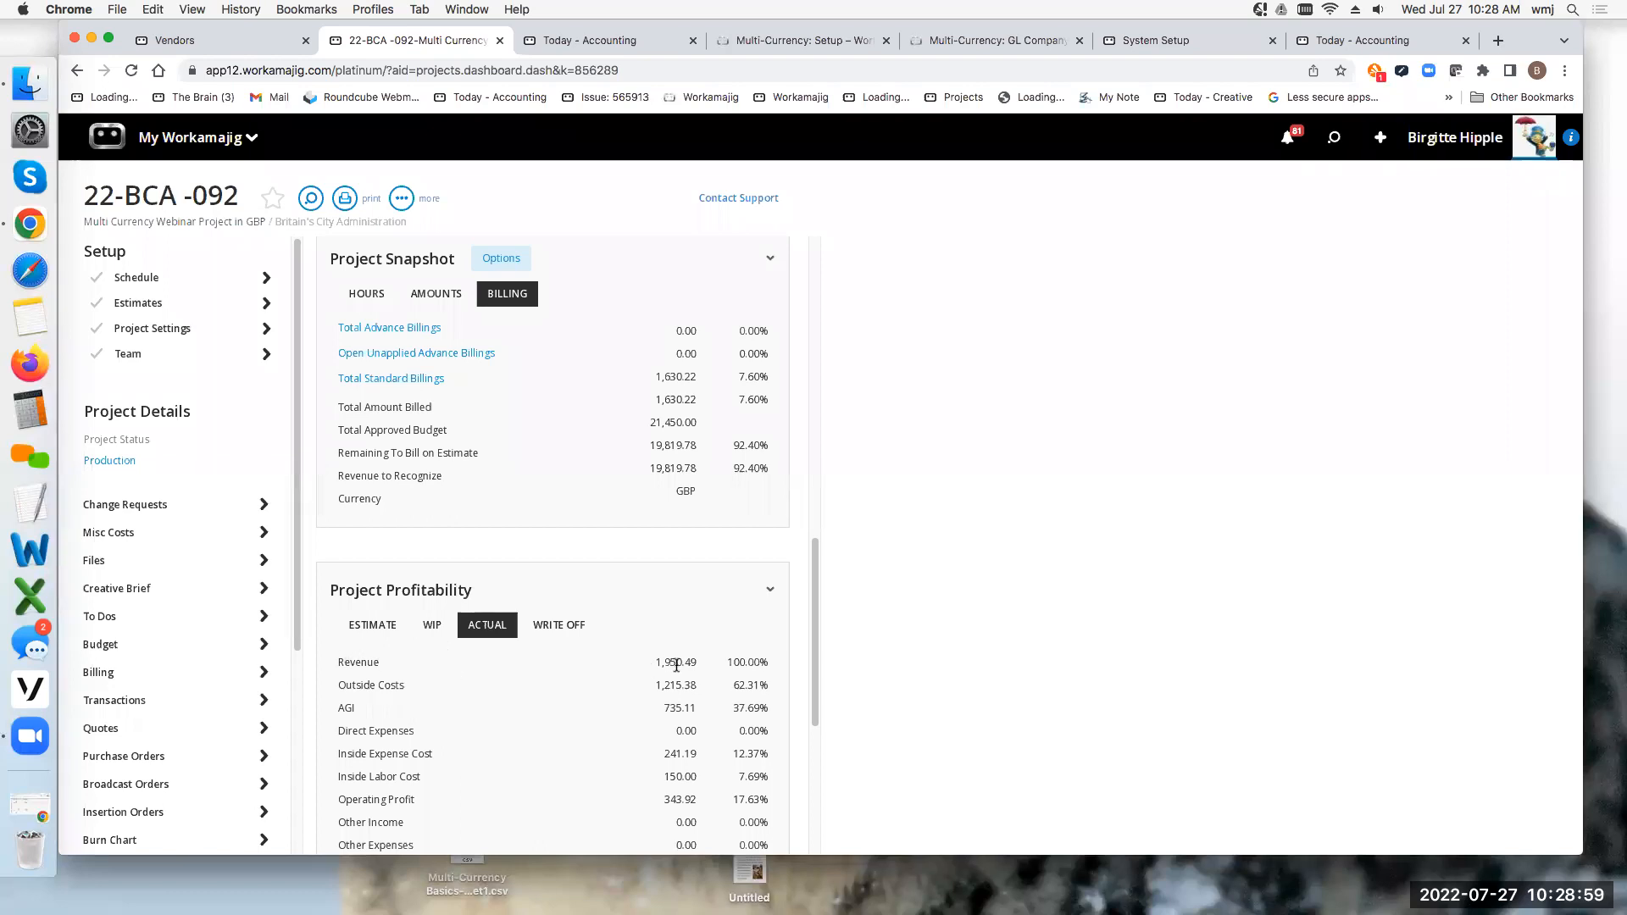
pyautogui.scroll(-5, 676, 665)
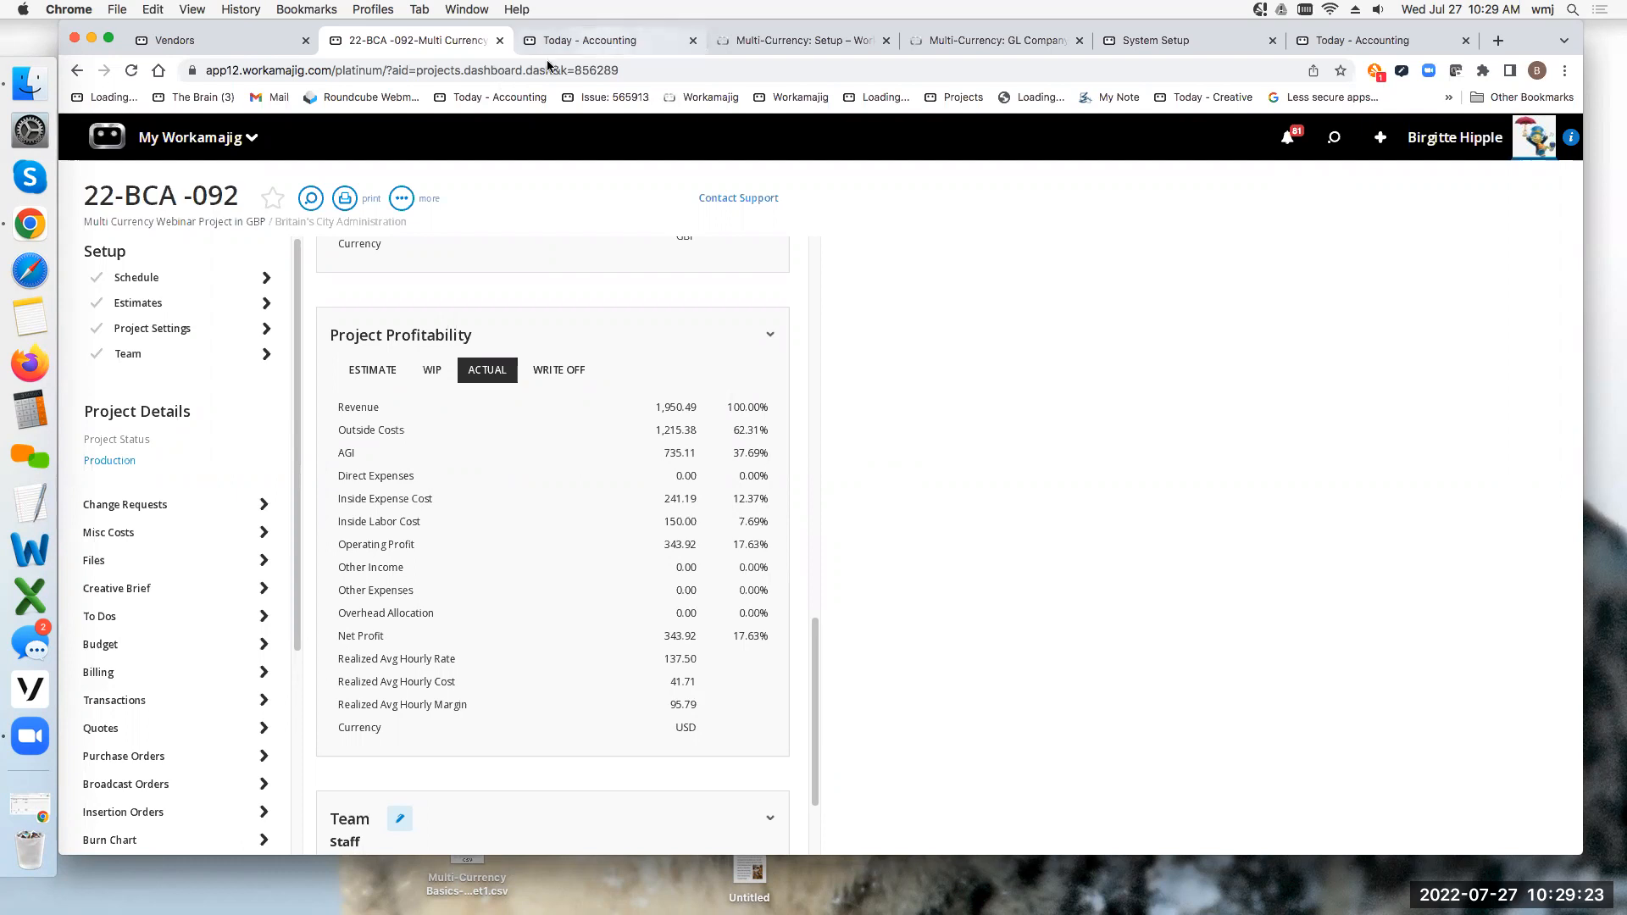
# Step: Open the criteria of the Project Budget Analysis report from the project financial reports
pyautogui.click(245, 48)
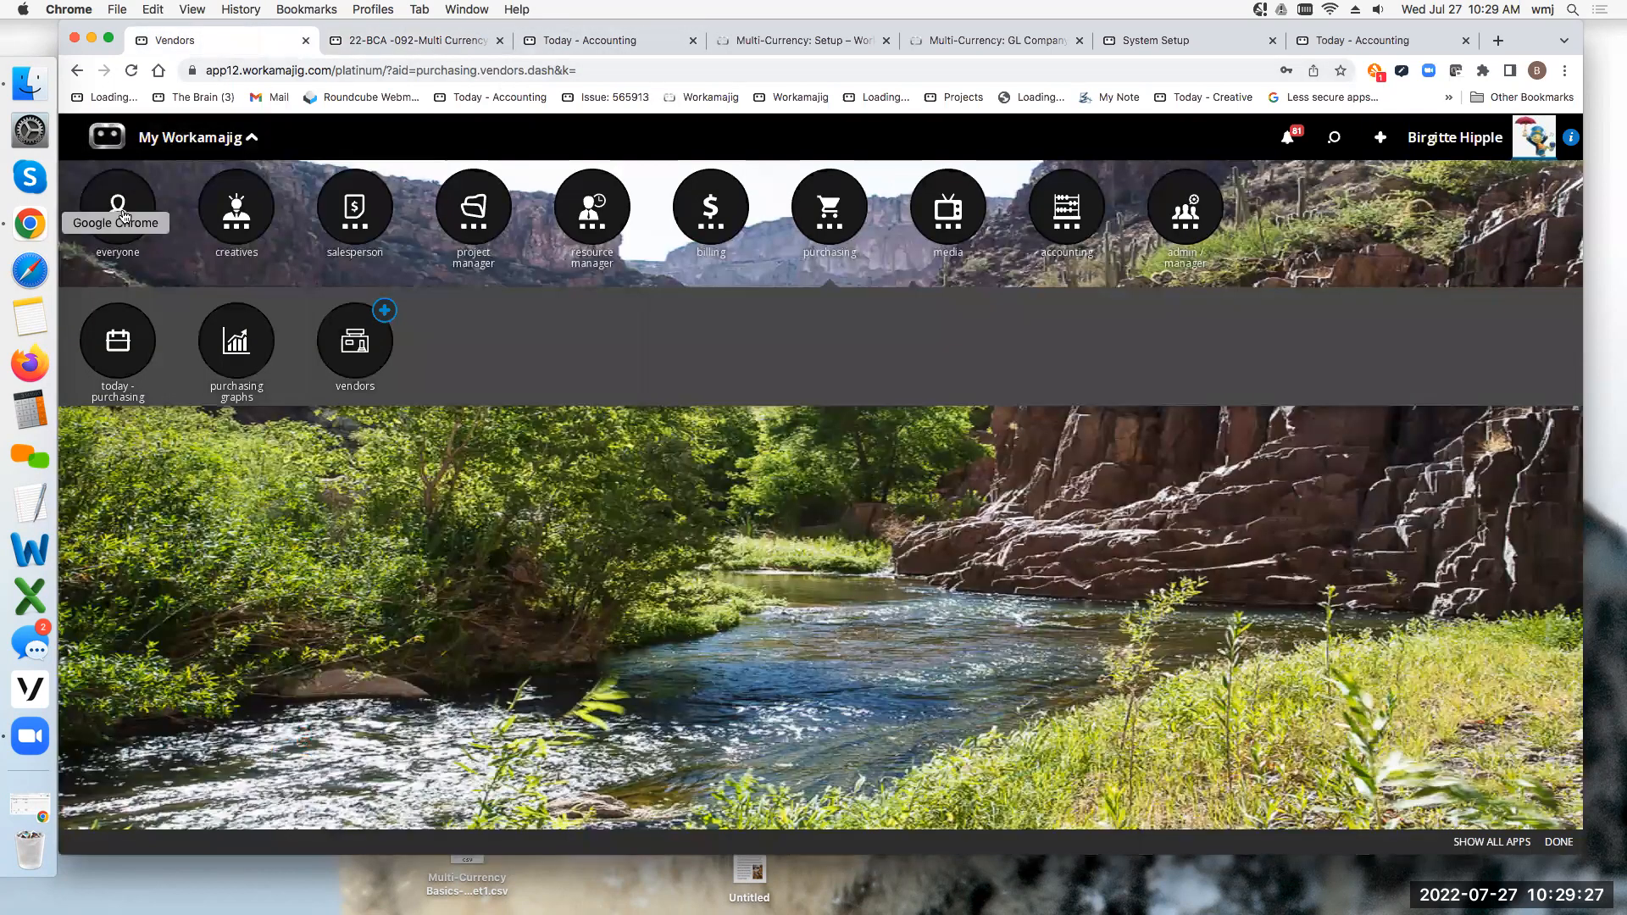
pyautogui.click(462, 352)
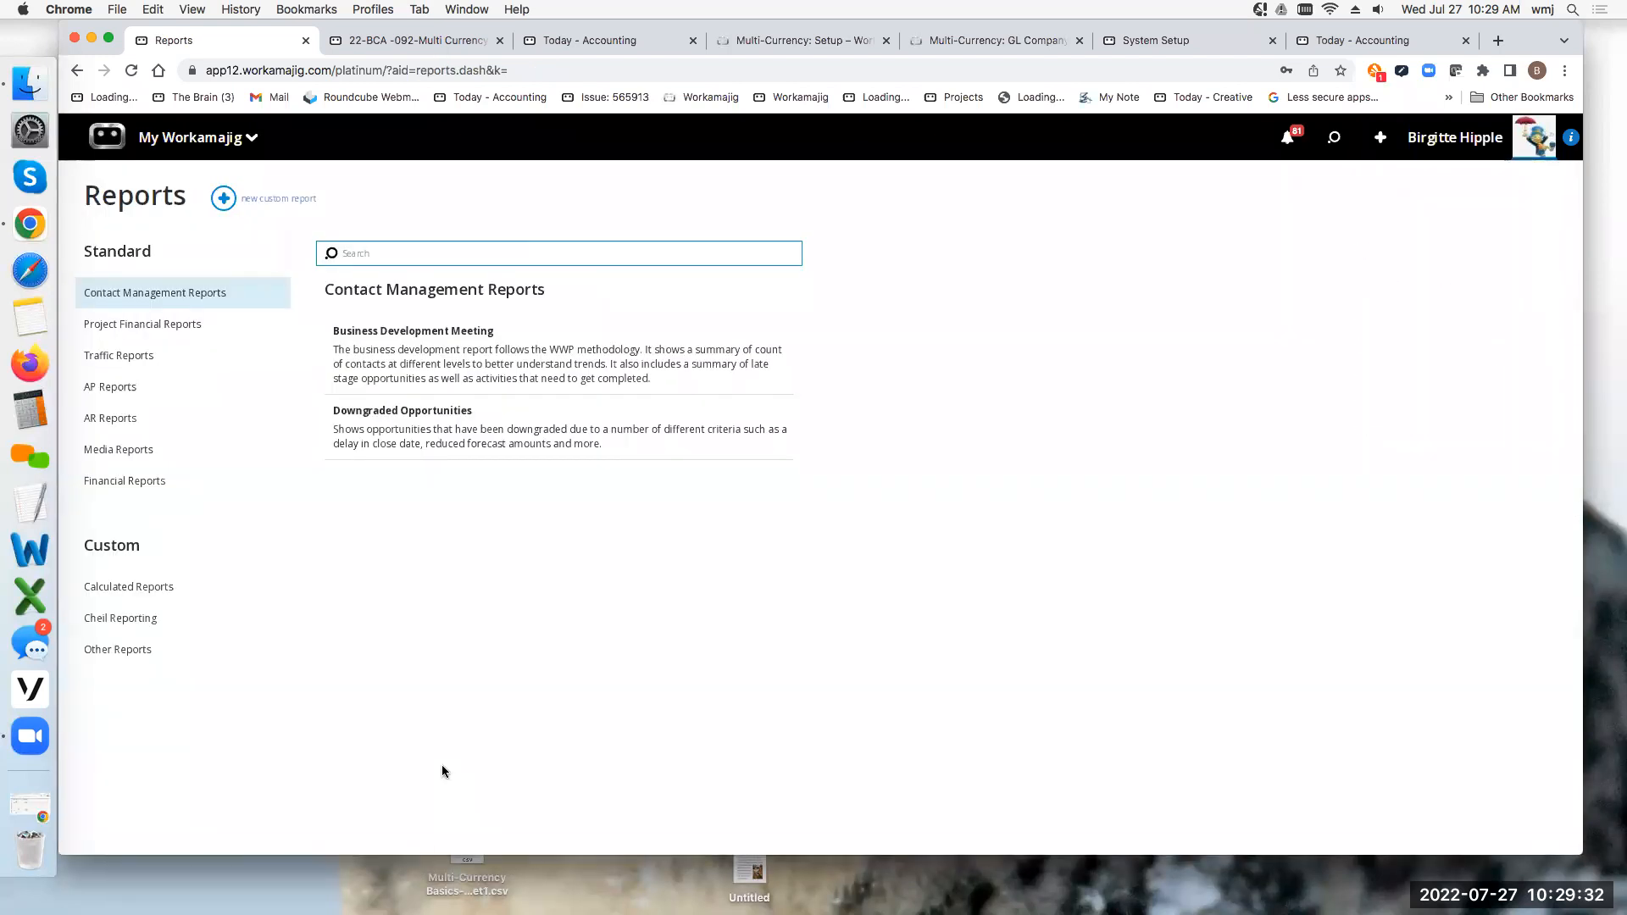
pyautogui.click(165, 327)
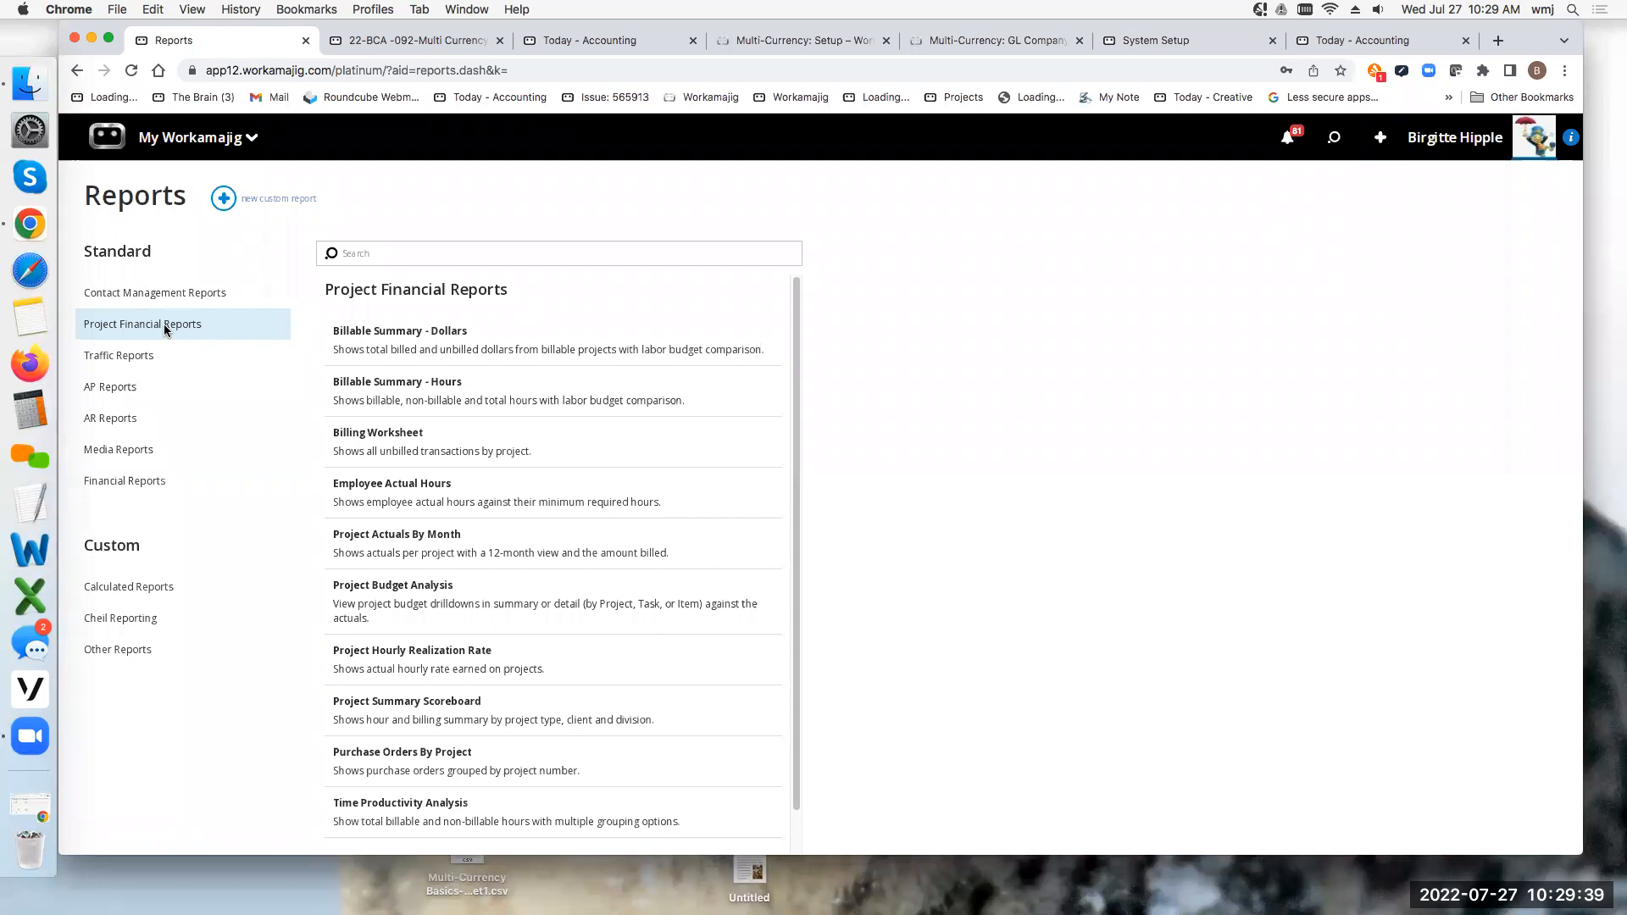
pyautogui.click(402, 609)
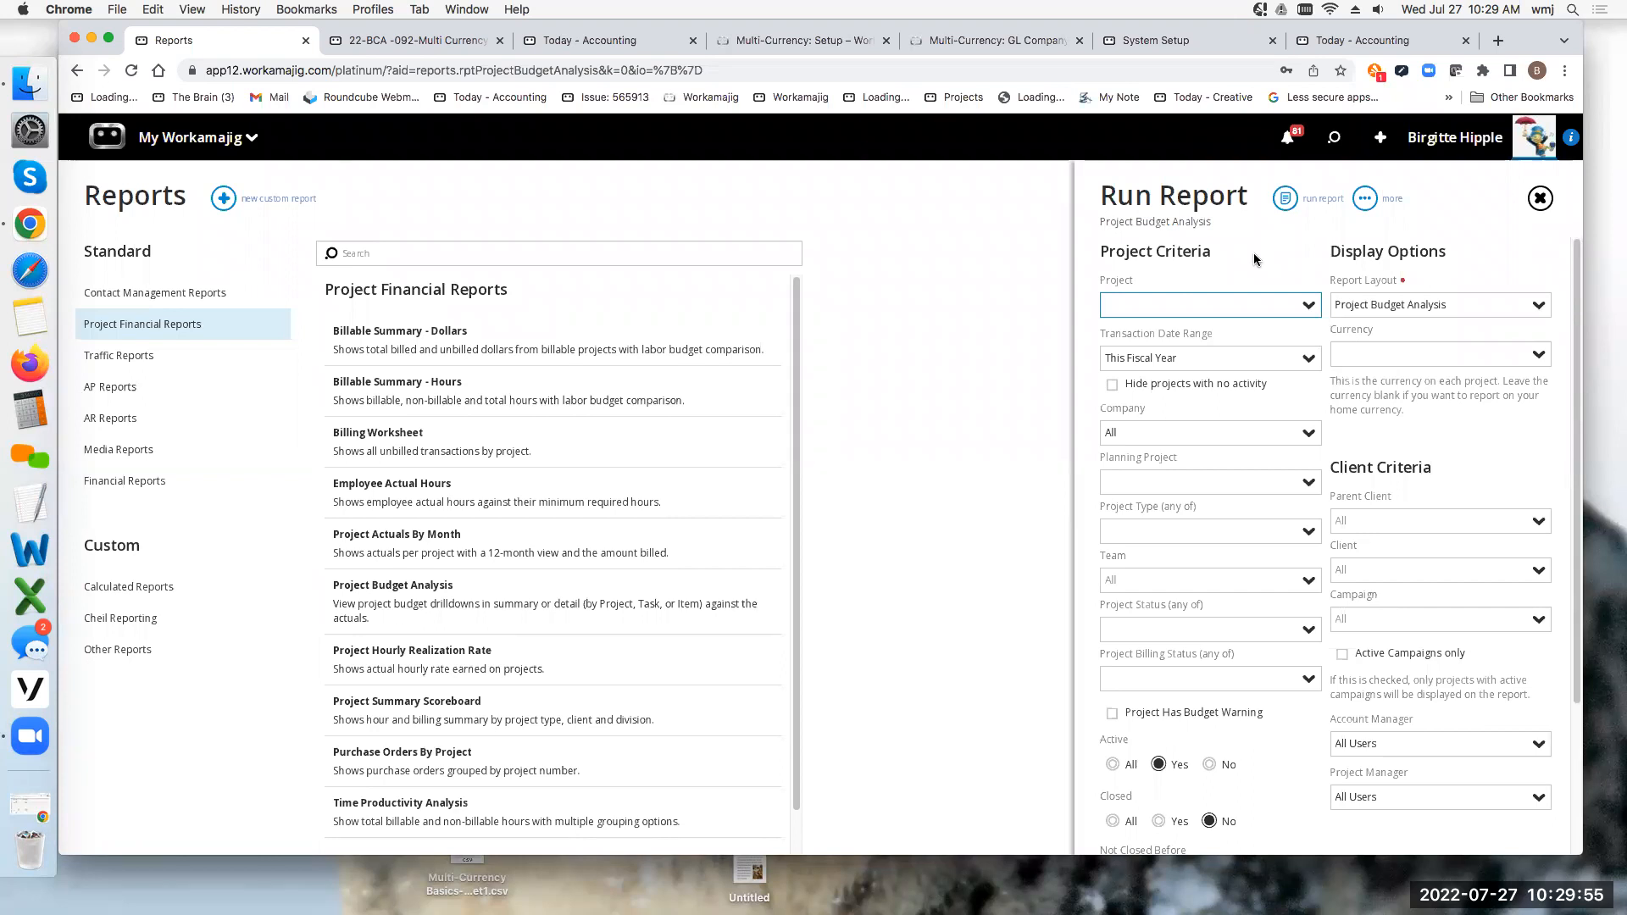
# Step: Run the Project Budget Analysis in Canadian Dollar for This Month, hiding projects with no activity
pyautogui.click(1513, 354)
pyautogui.click(1380, 417)
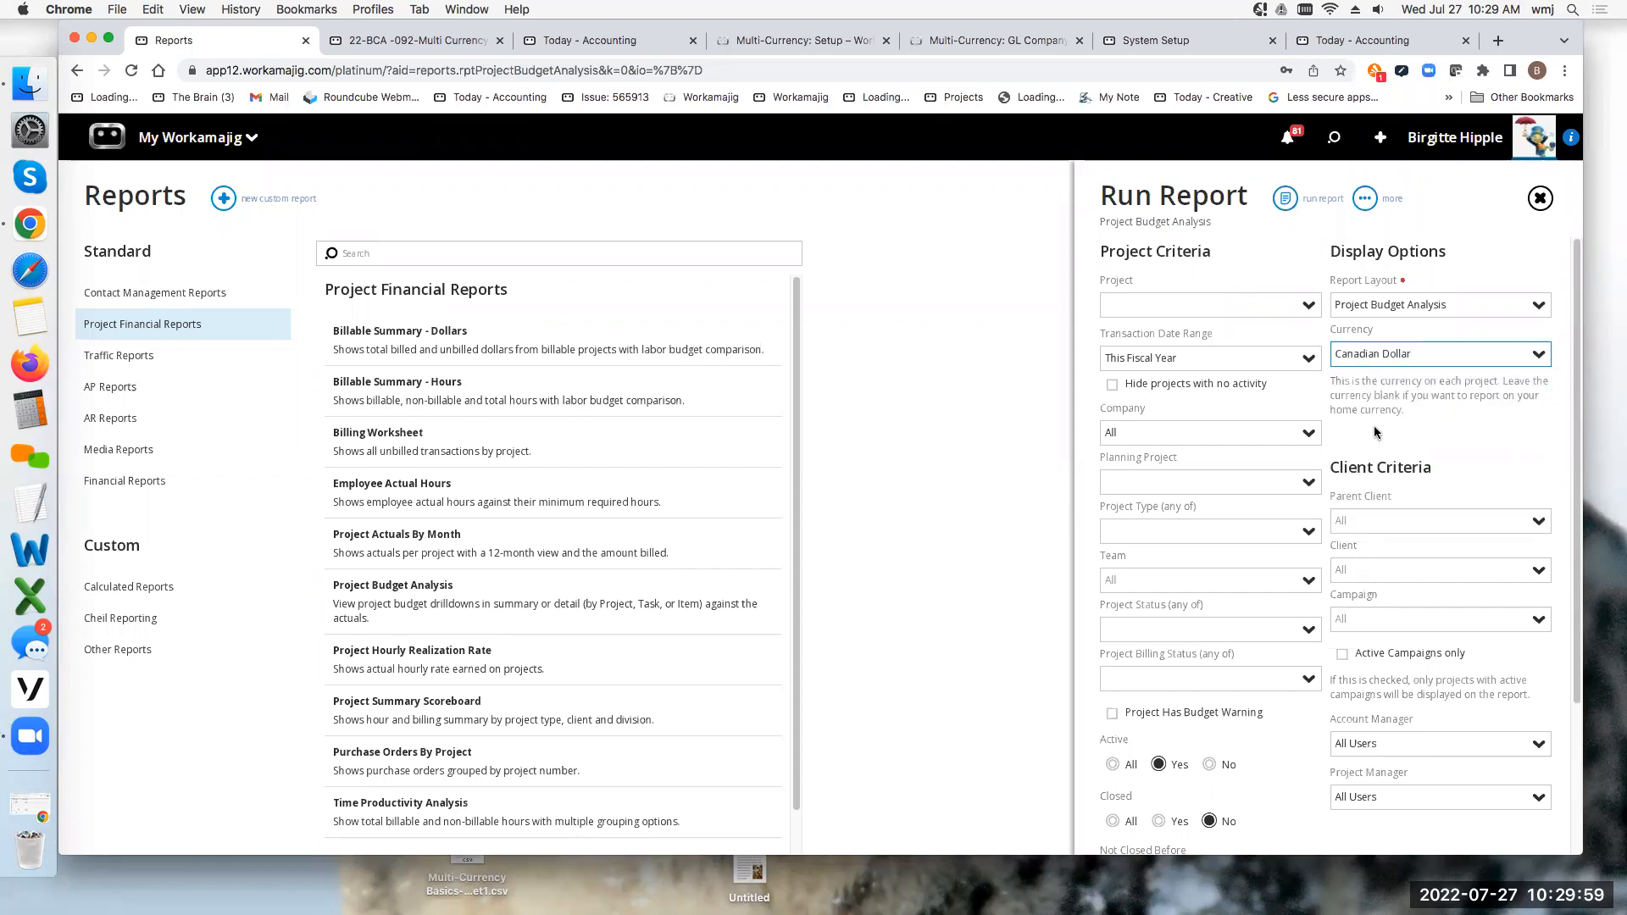
pyautogui.click(1309, 358)
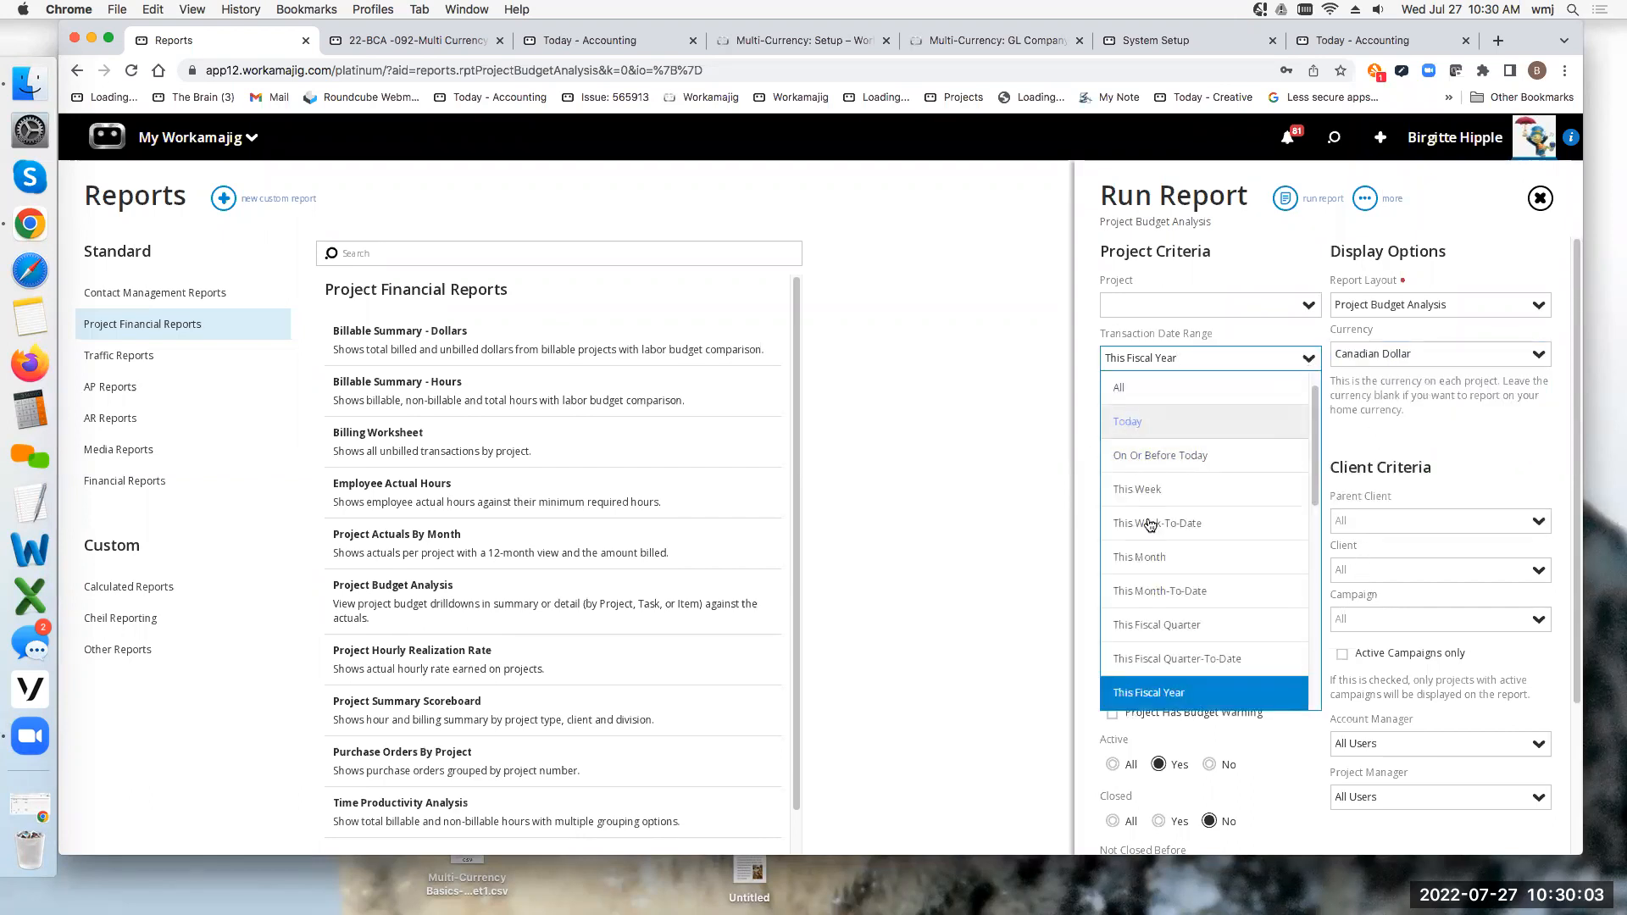
pyautogui.click(1153, 560)
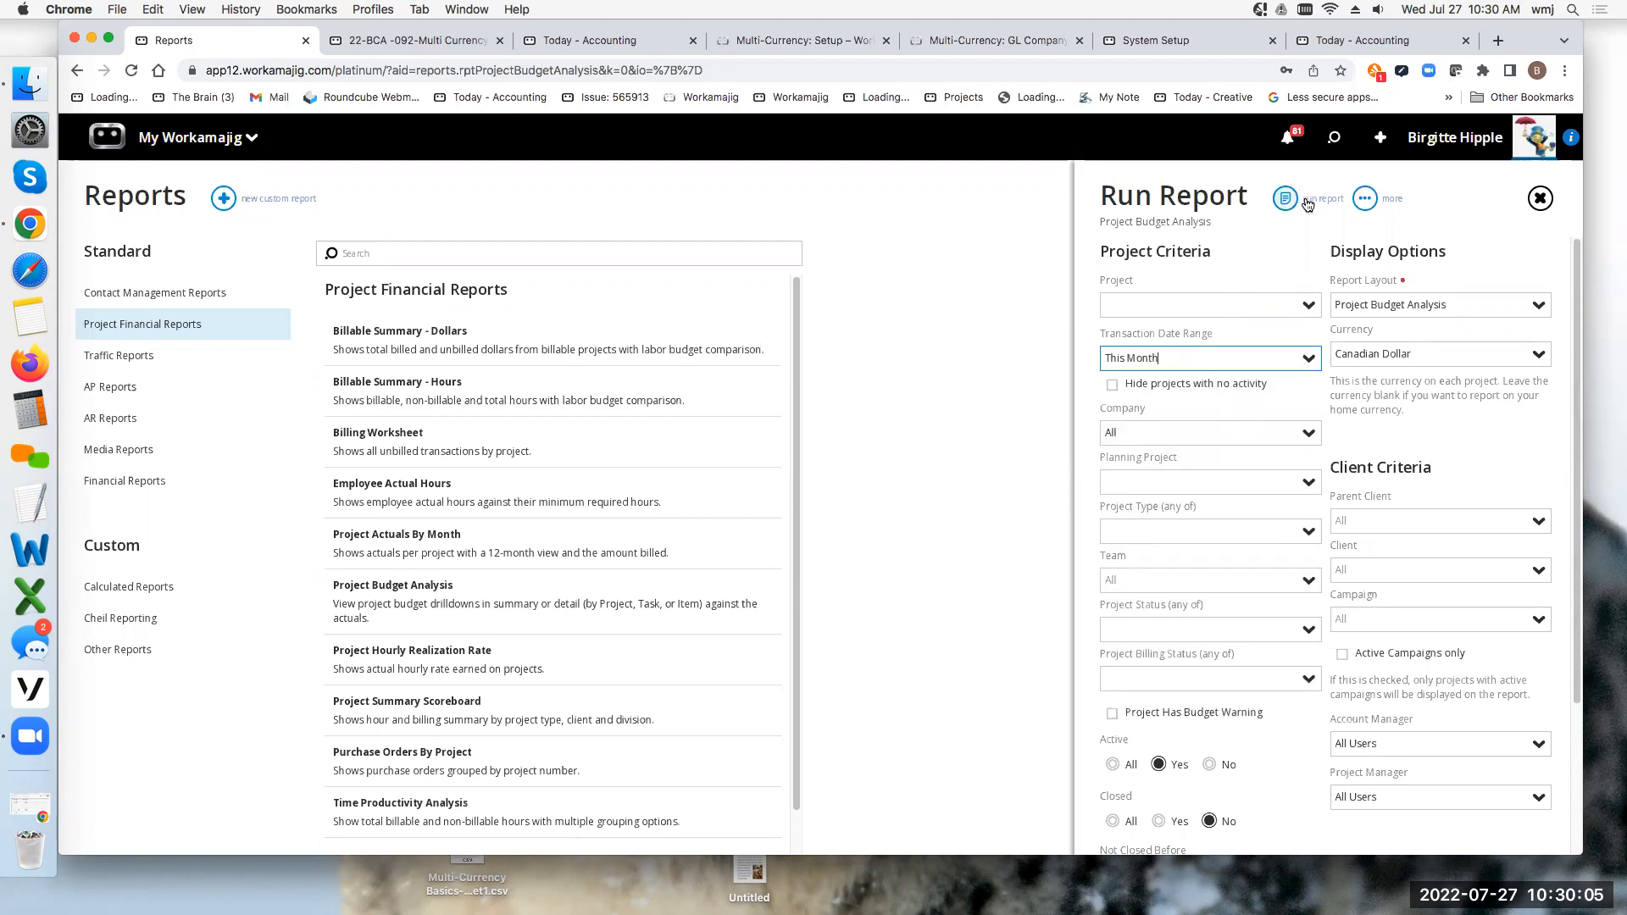
pyautogui.click(1113, 387)
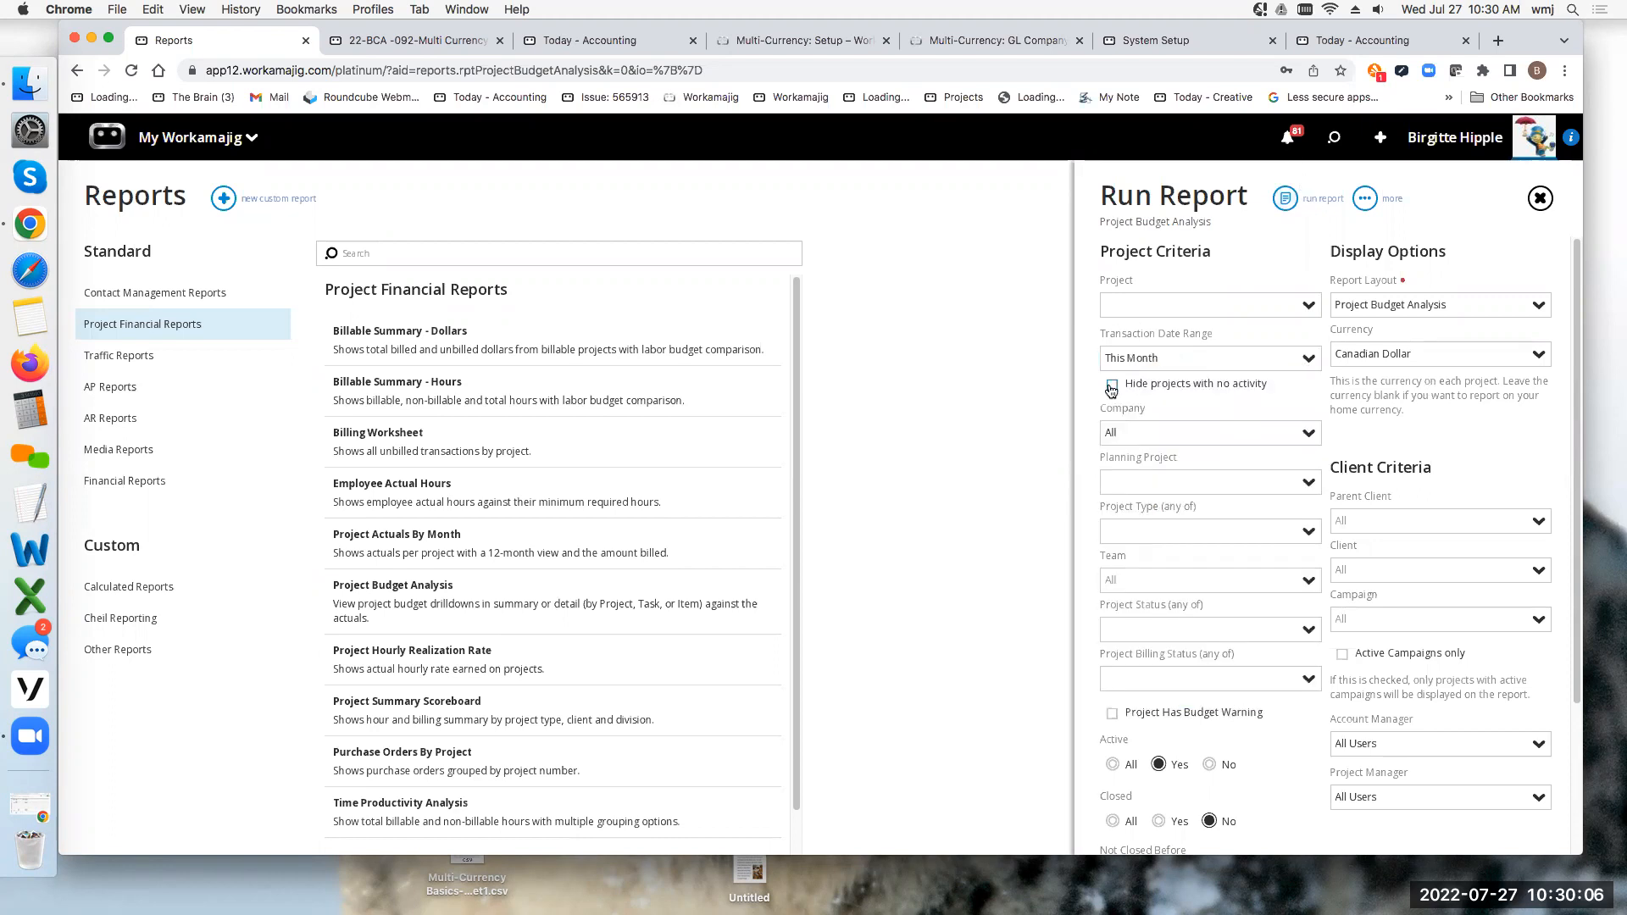
pyautogui.click(1320, 200)
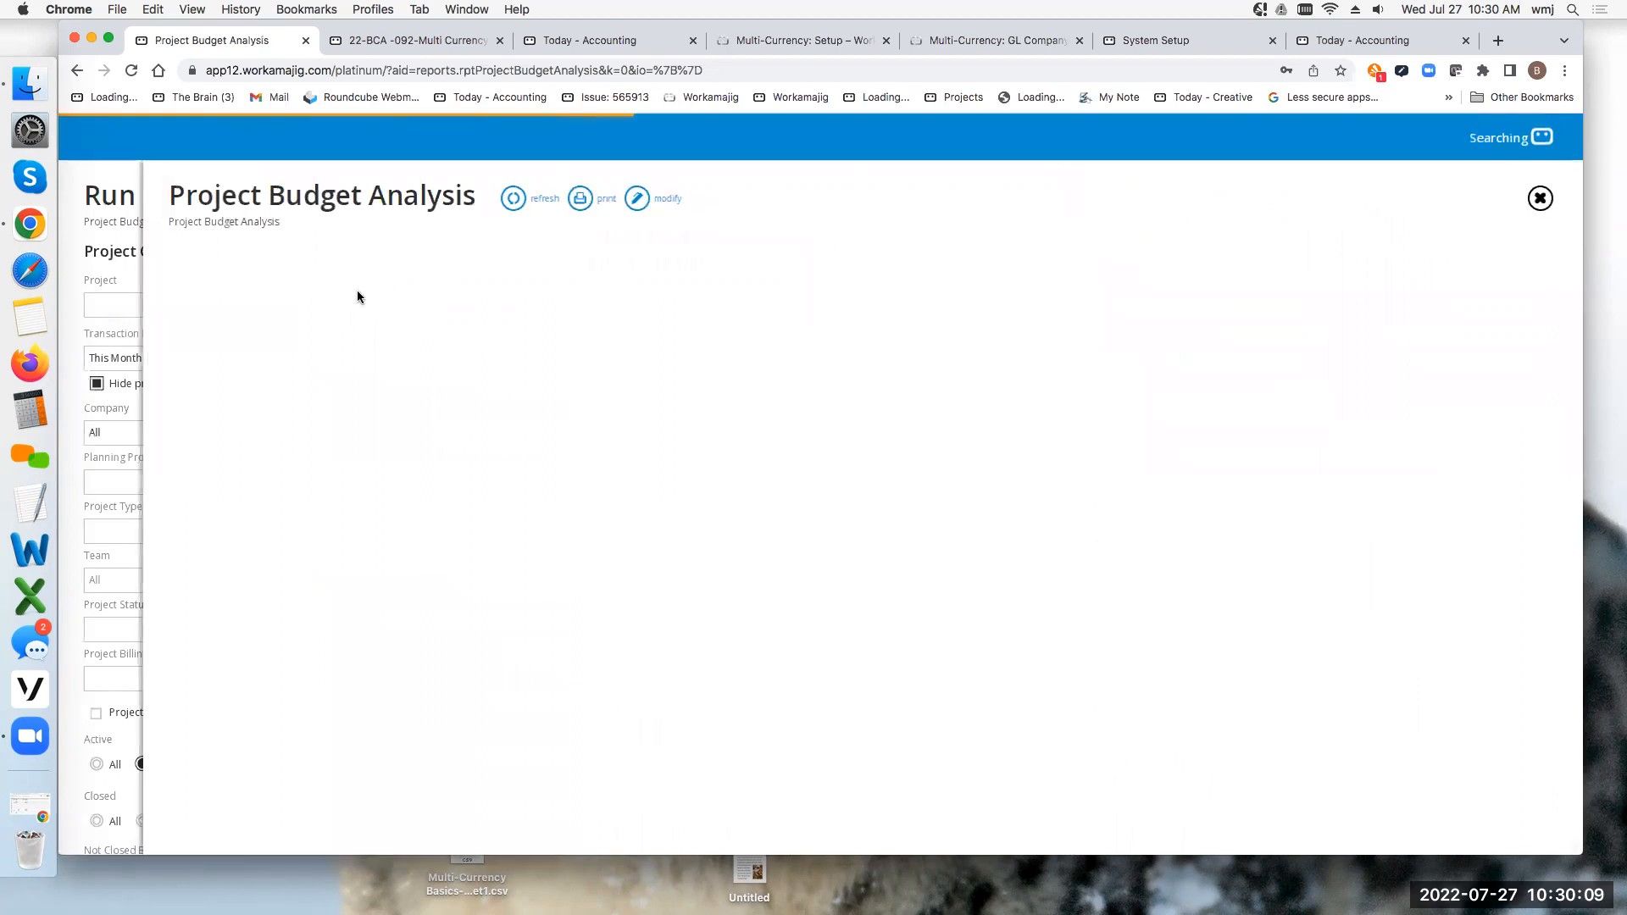
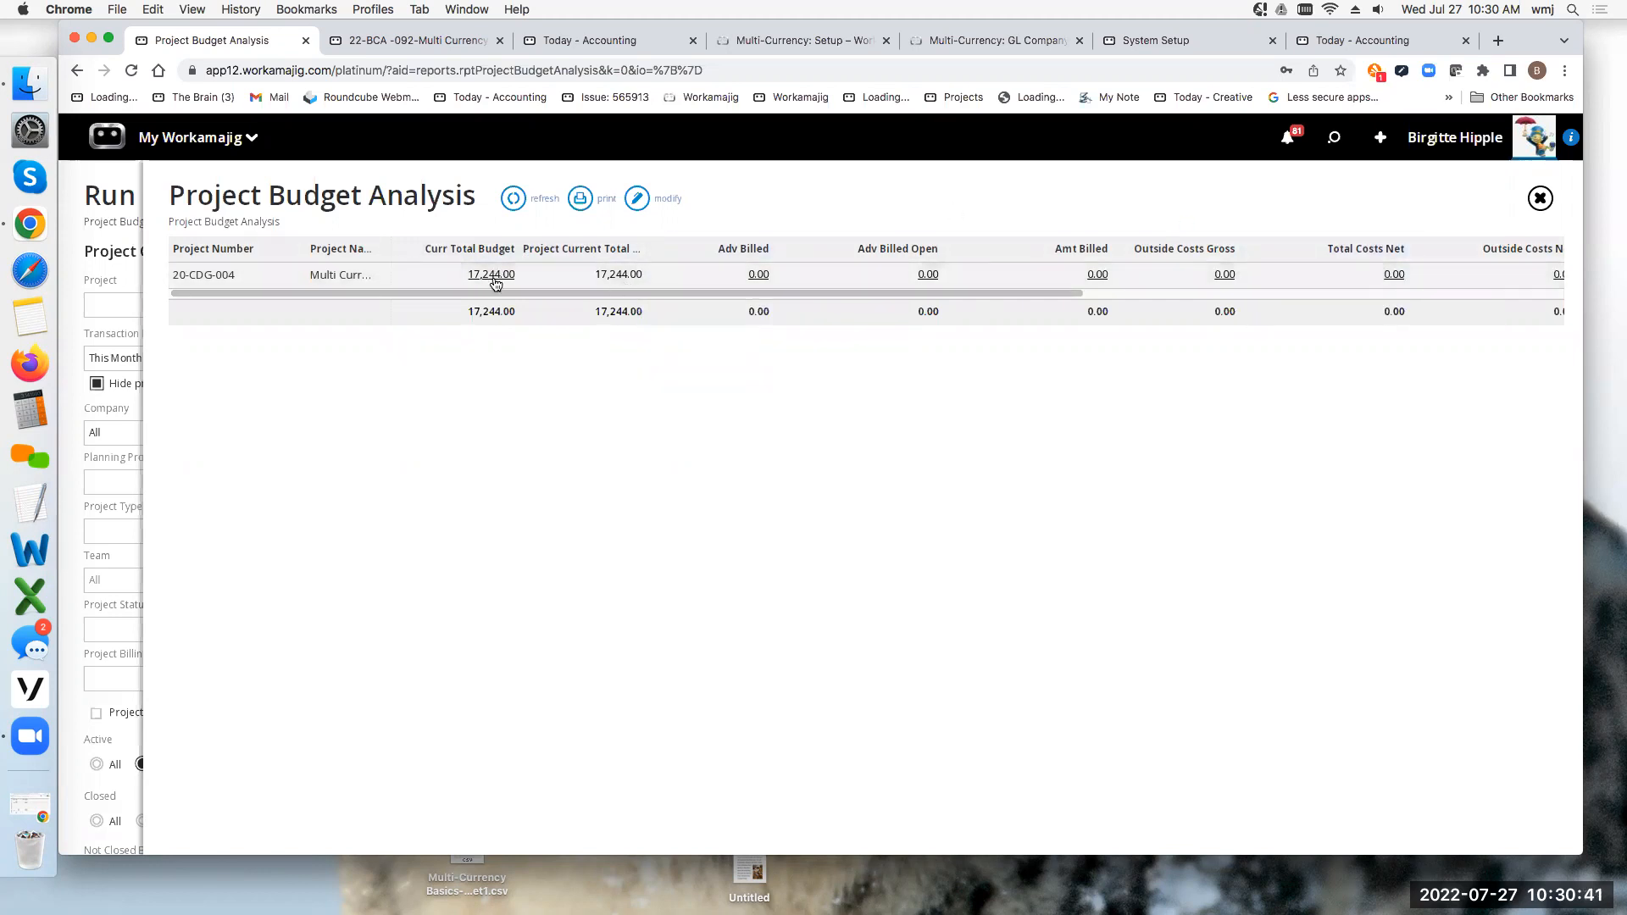
# Step: Examine the budget analysis columns for the Canadian project, close the report, and view the list of financial reports
pyautogui.hscroll(8, 1056, 290)
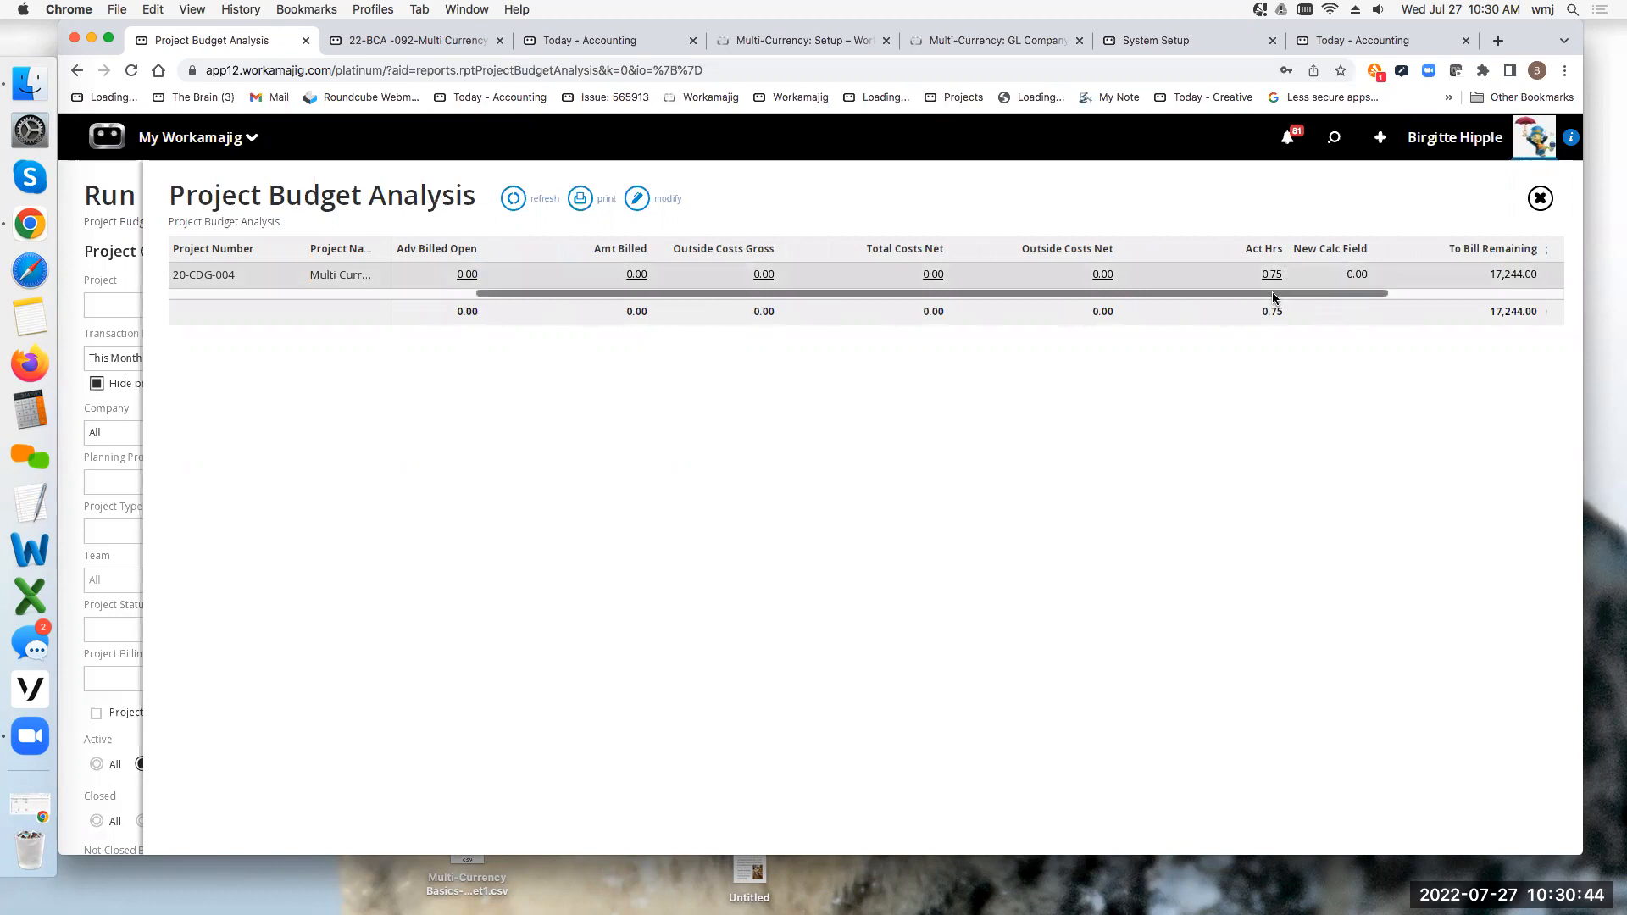
pyautogui.click(1540, 199)
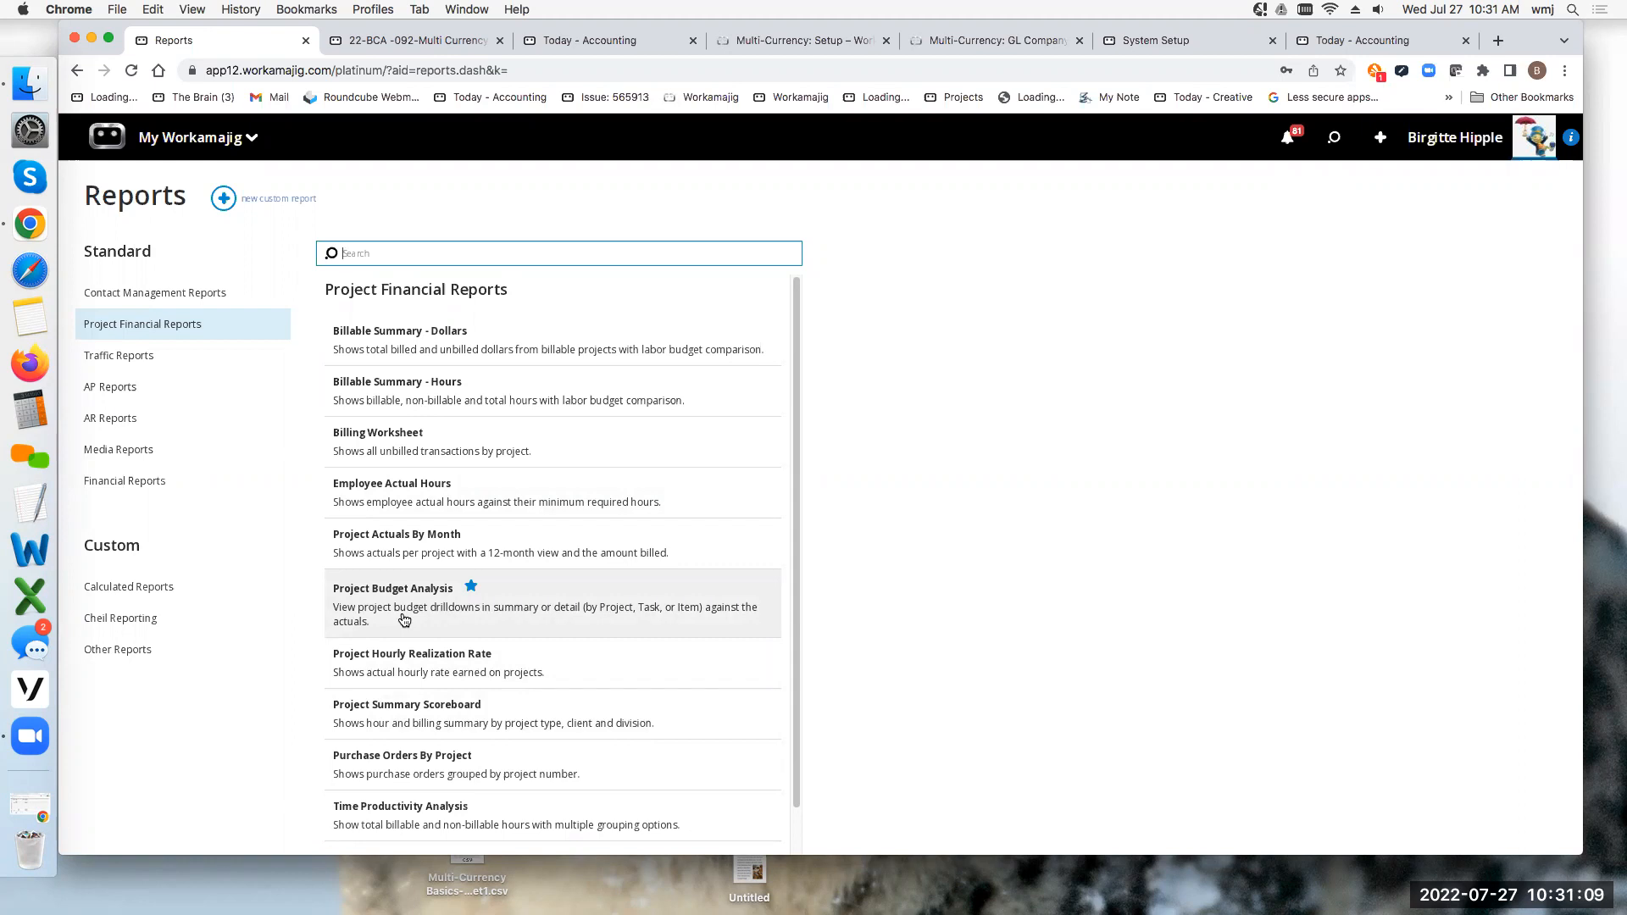
pyautogui.click(136, 480)
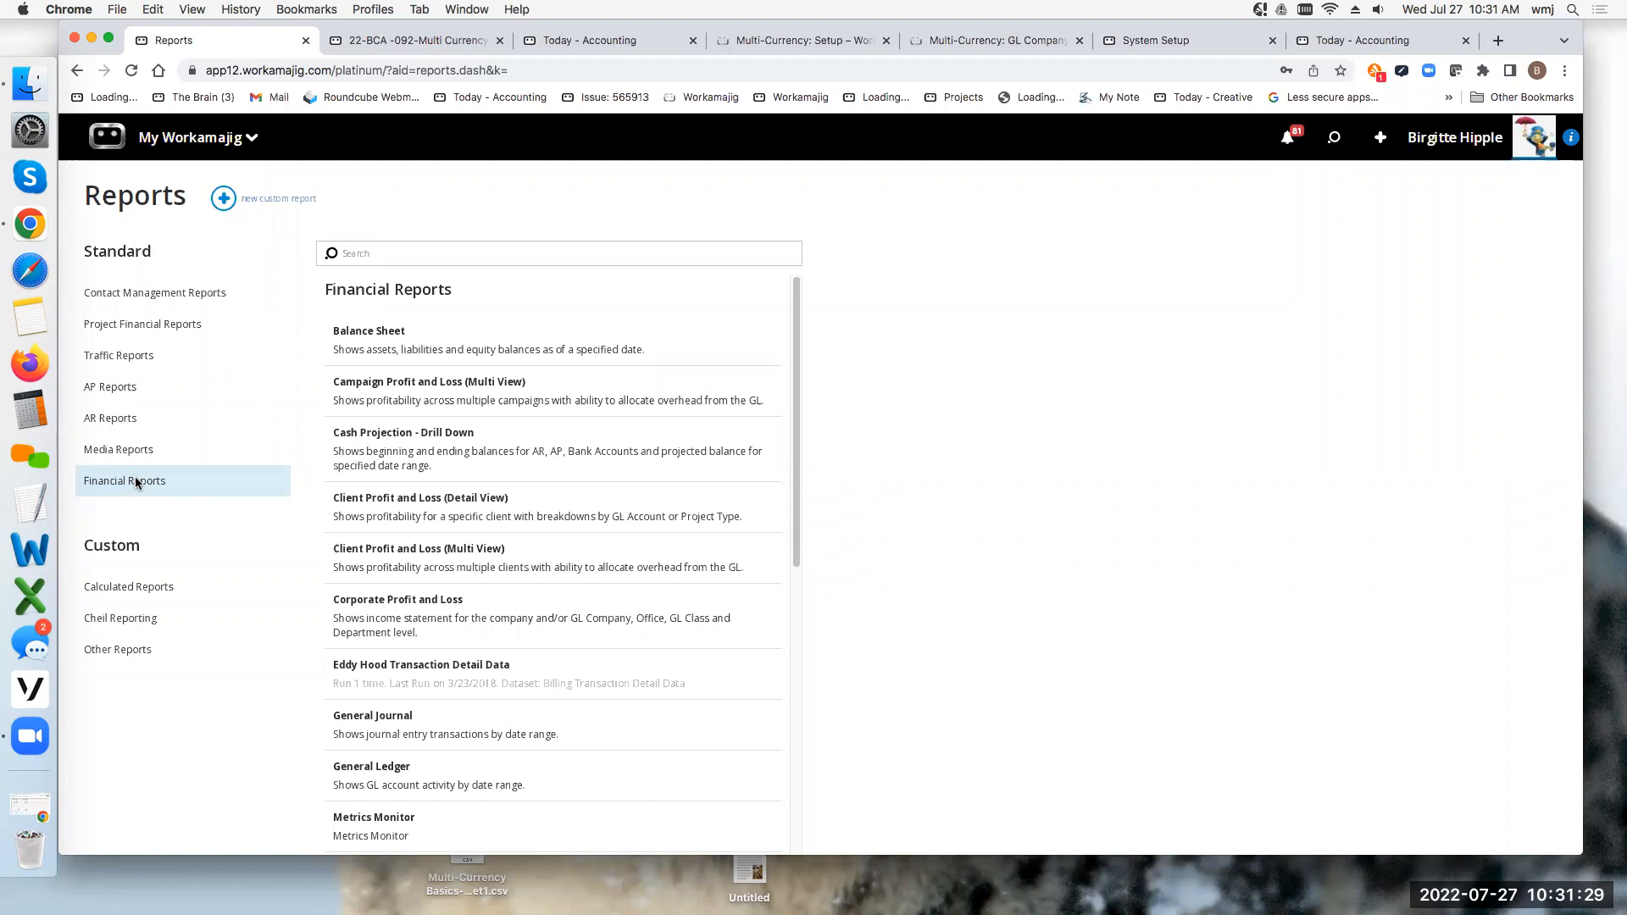
# Step: Open the AR Aging report criteria from the AR out-of-balance item in the accounting overview
pyautogui.click(596, 41)
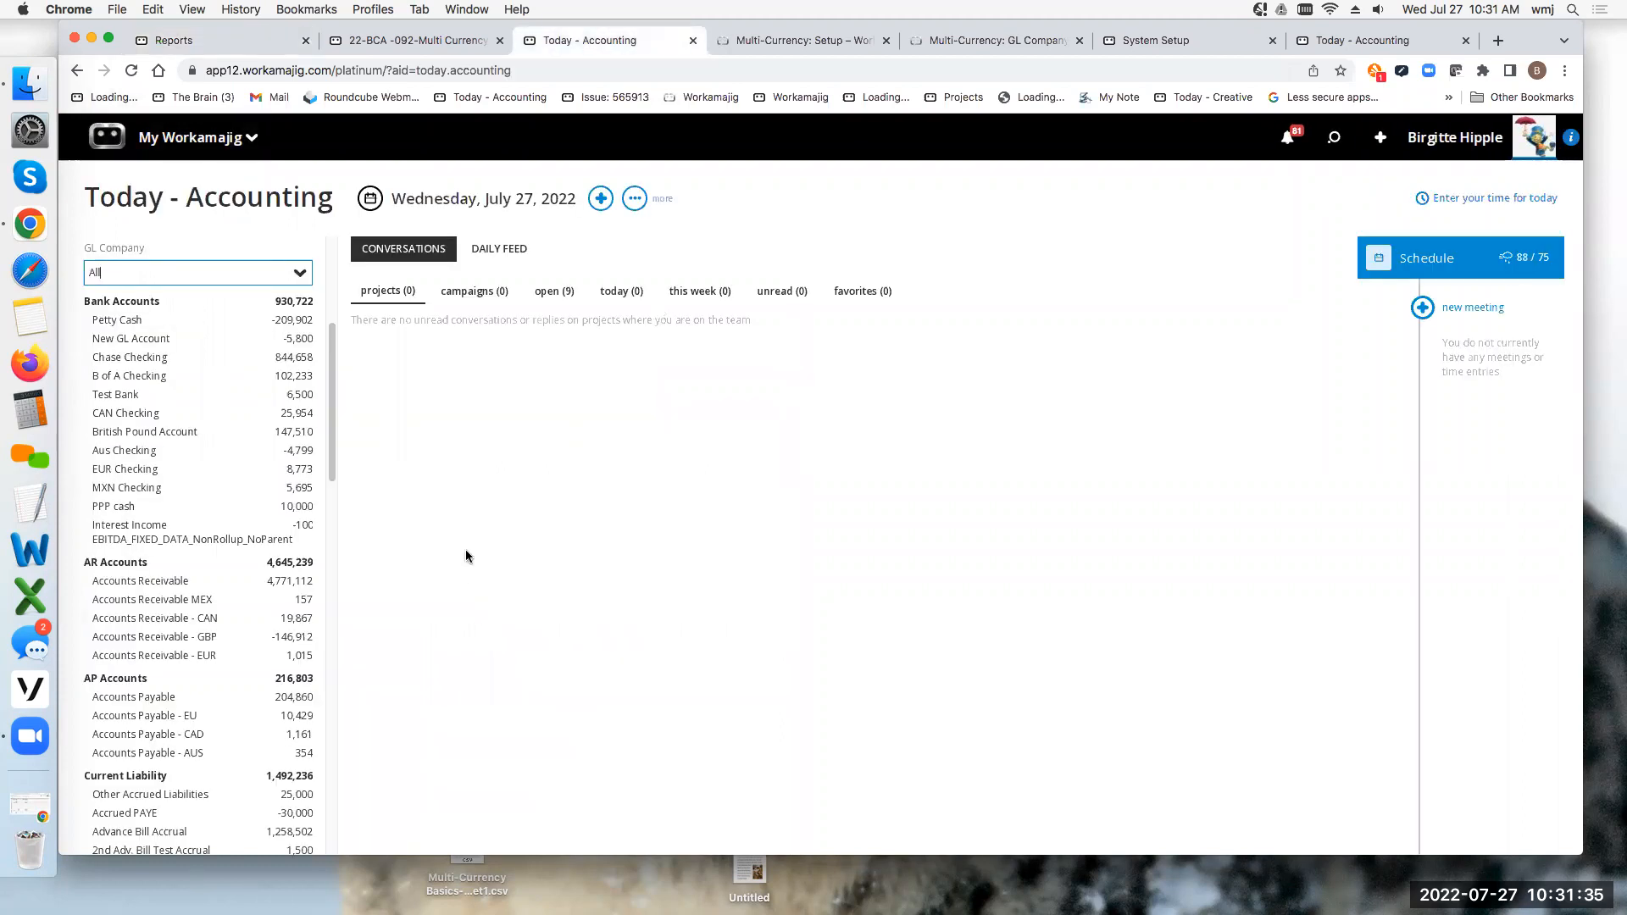
pyautogui.click(329, 389)
pyautogui.moveTo(329, 390); pyautogui.dragTo(329, 242)
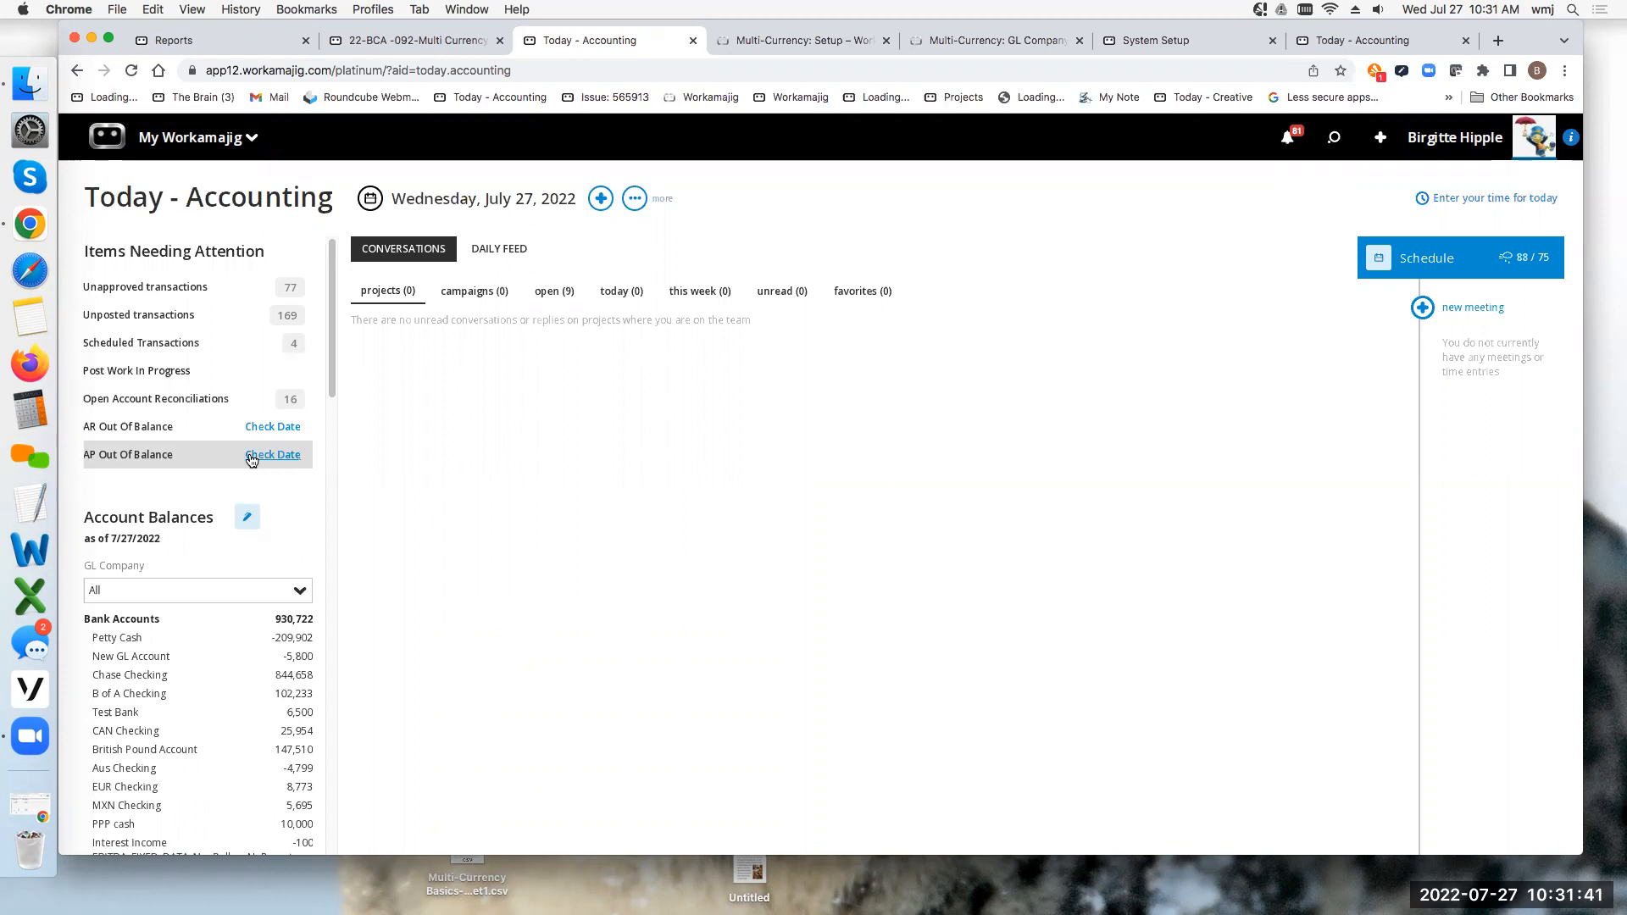
pyautogui.click(109, 428)
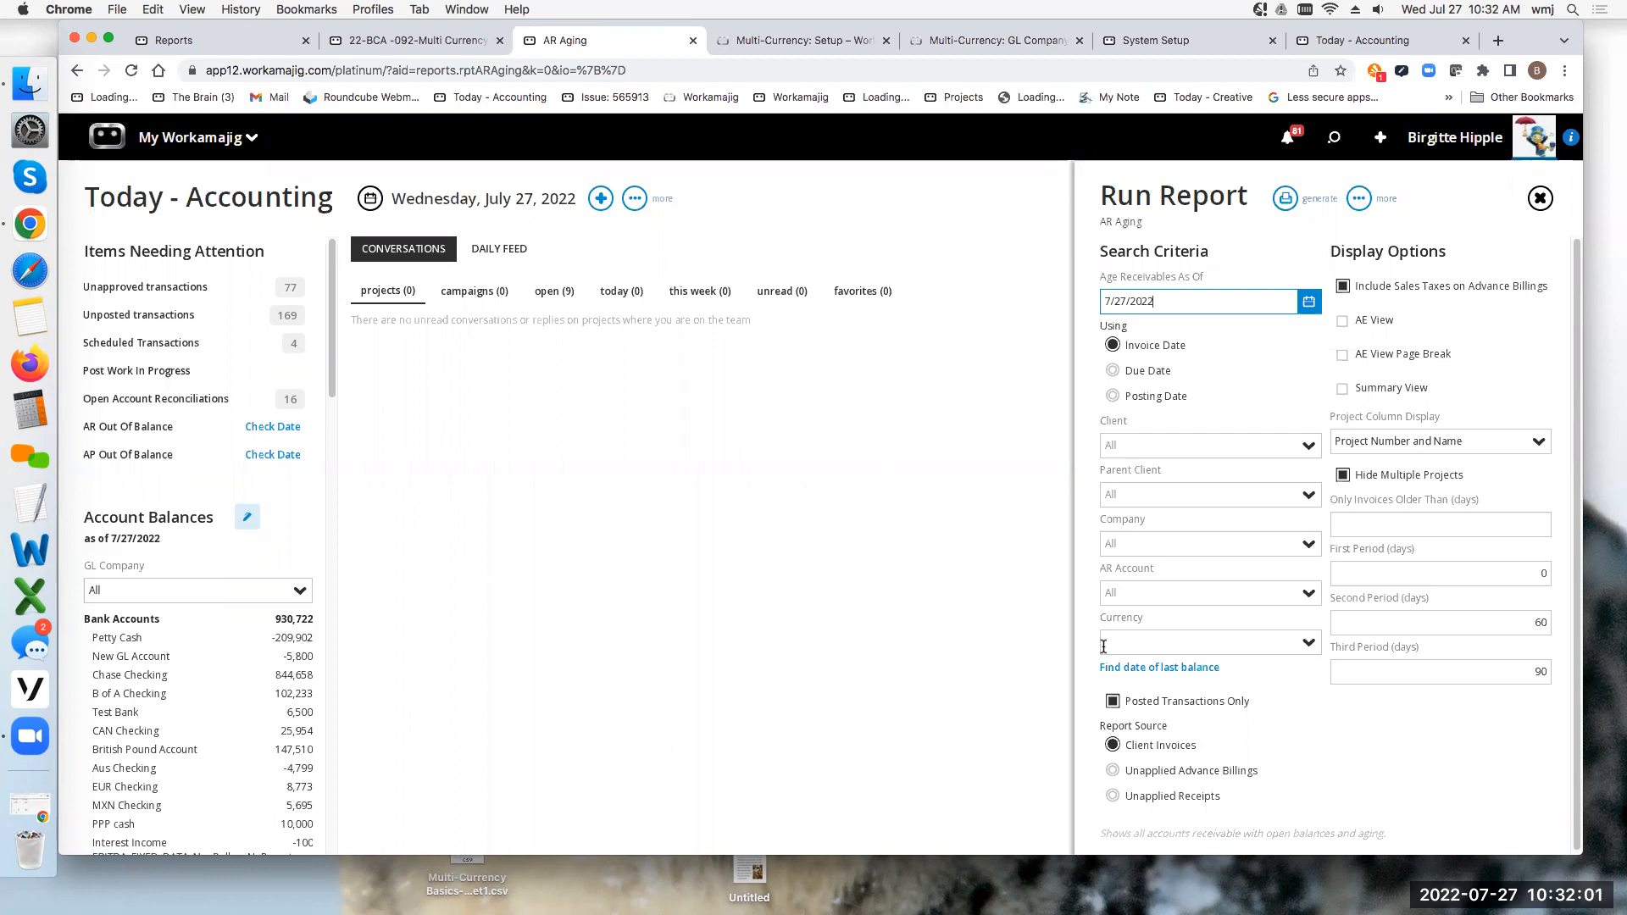
# Step: Generate the AR Aging report on screen in Canadian Dollar for AR account 1203-Accounts Receivable - CAN
pyautogui.click(1309, 641)
pyautogui.click(1173, 707)
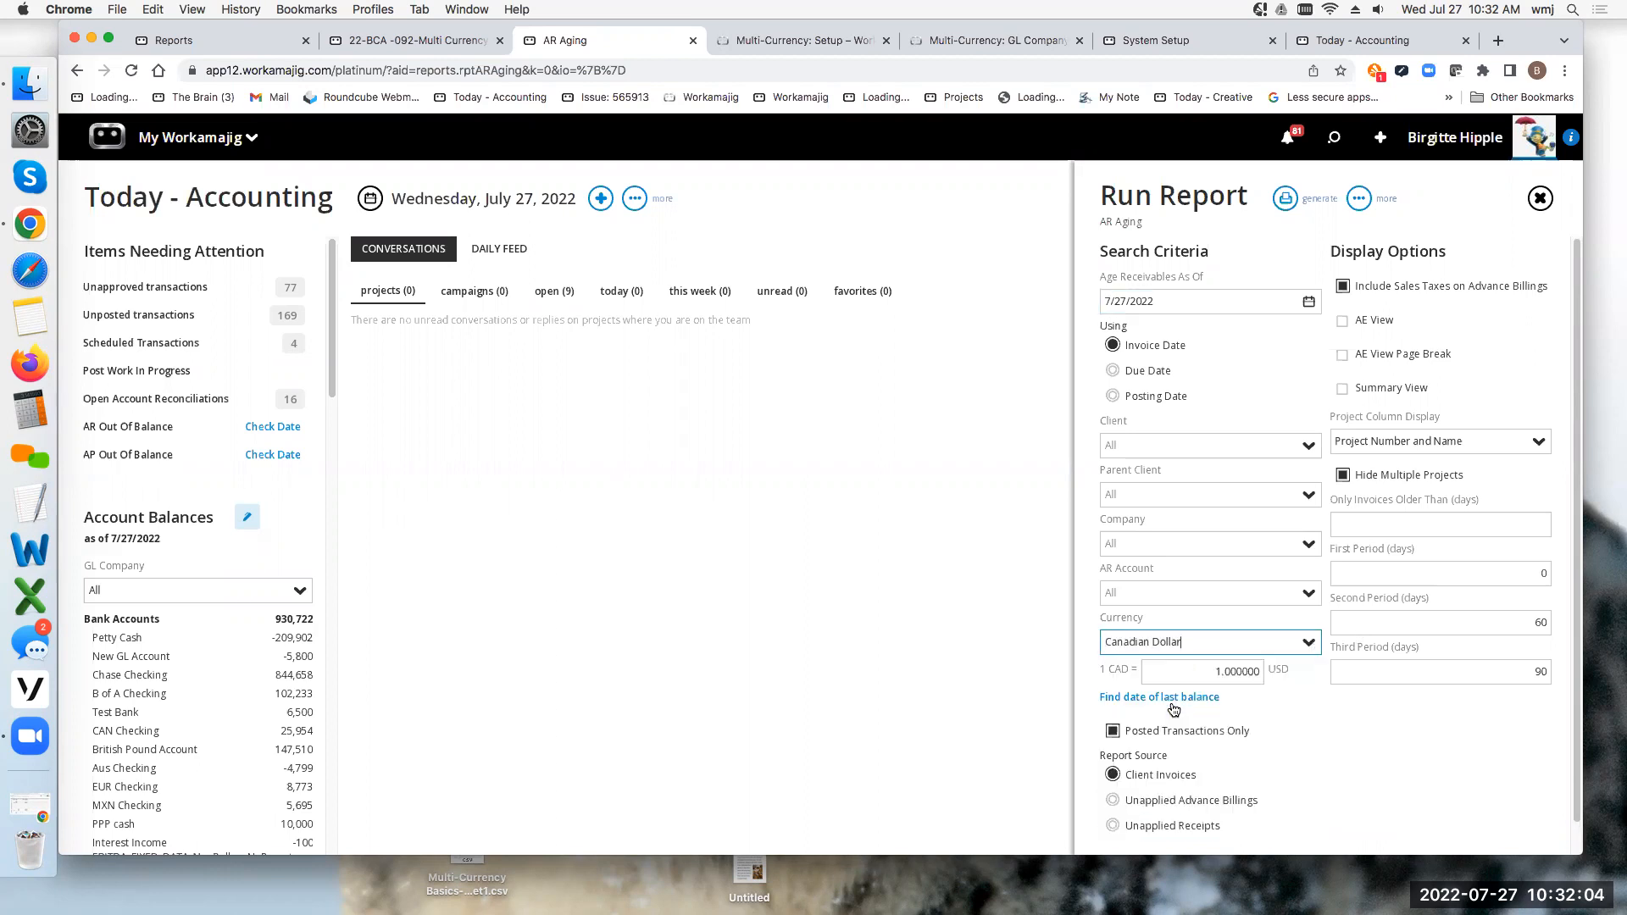
pyautogui.click(1310, 591)
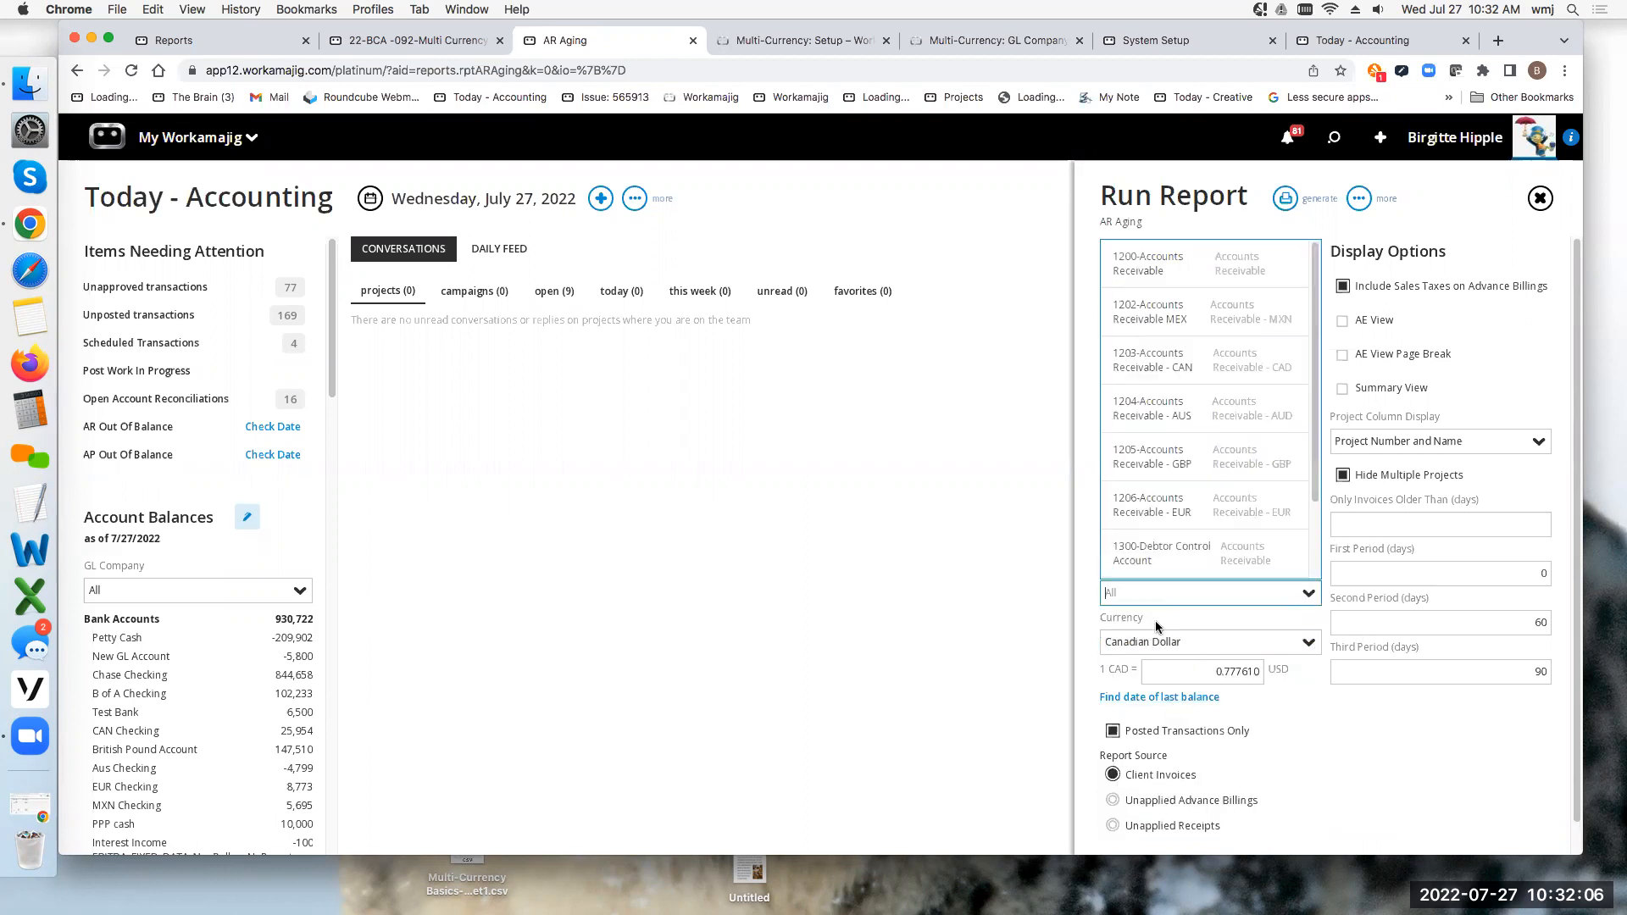
pyautogui.click(1180, 367)
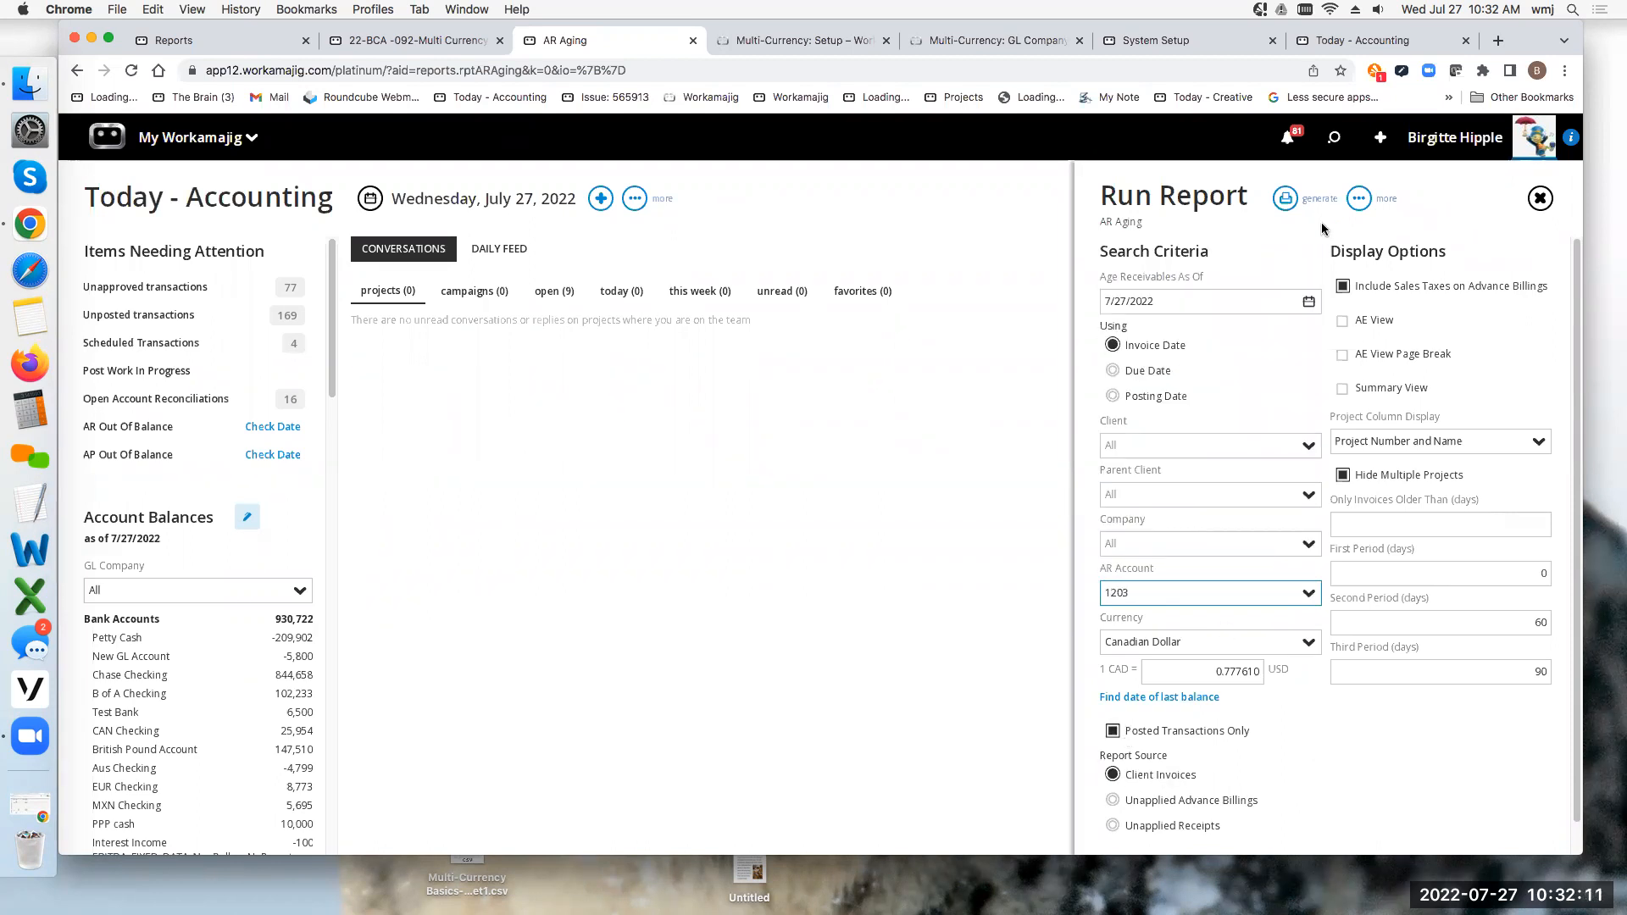
pyautogui.click(1310, 197)
pyautogui.click(1221, 241)
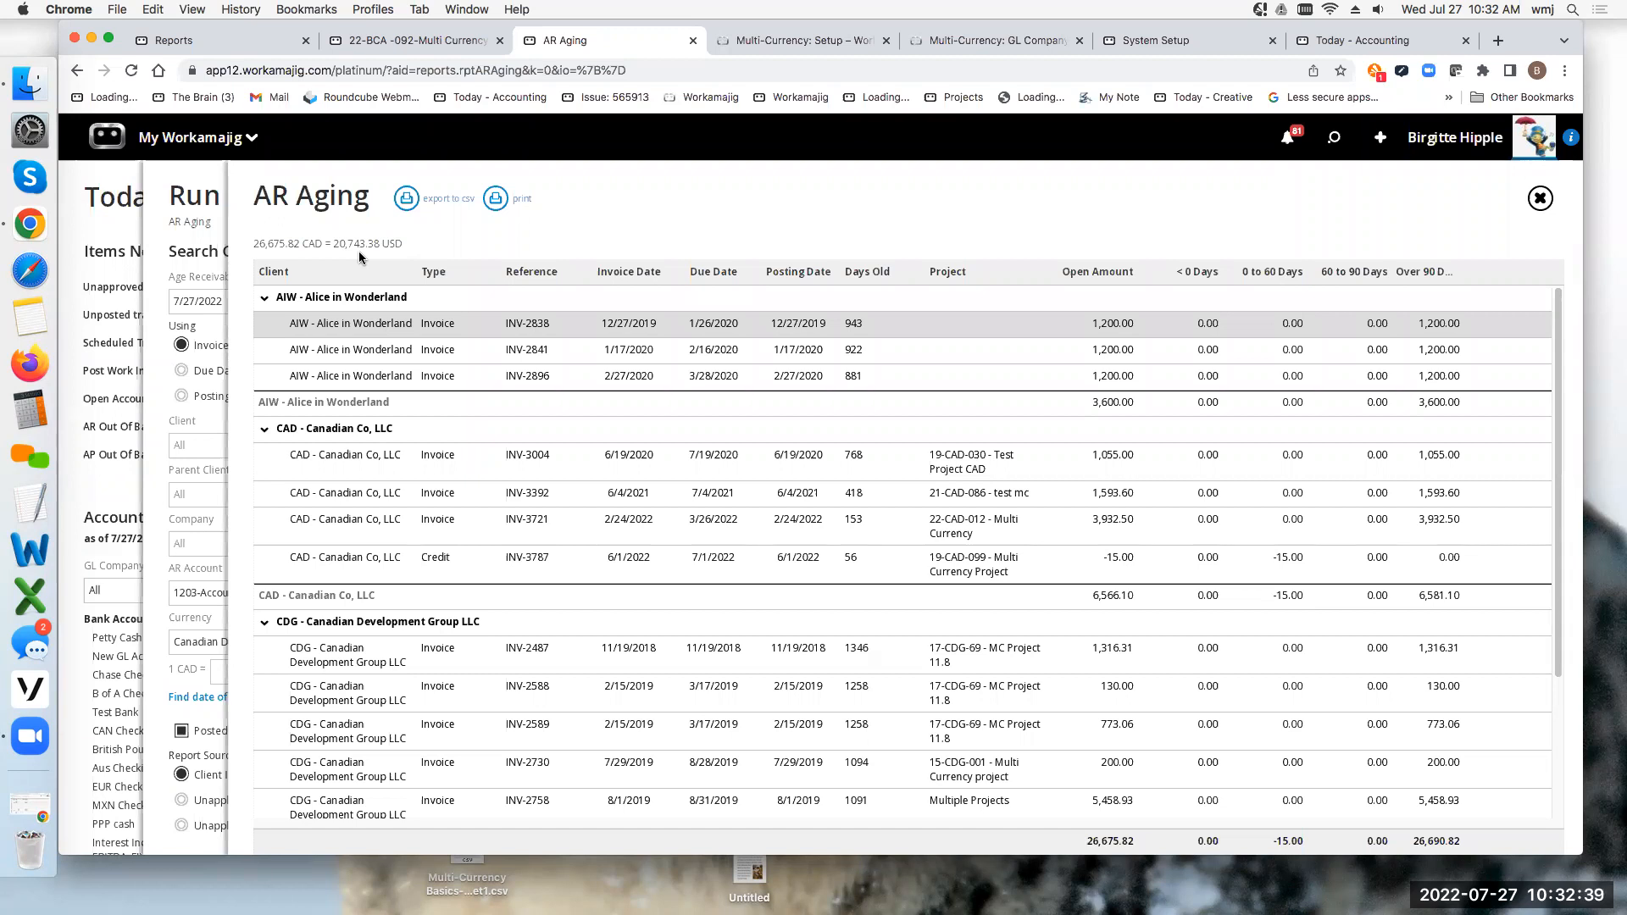
# Step: Return to the AR Aging criteria, regenerate the report on screen aged as of 7/1/2022, and close it
pyautogui.click(187, 171)
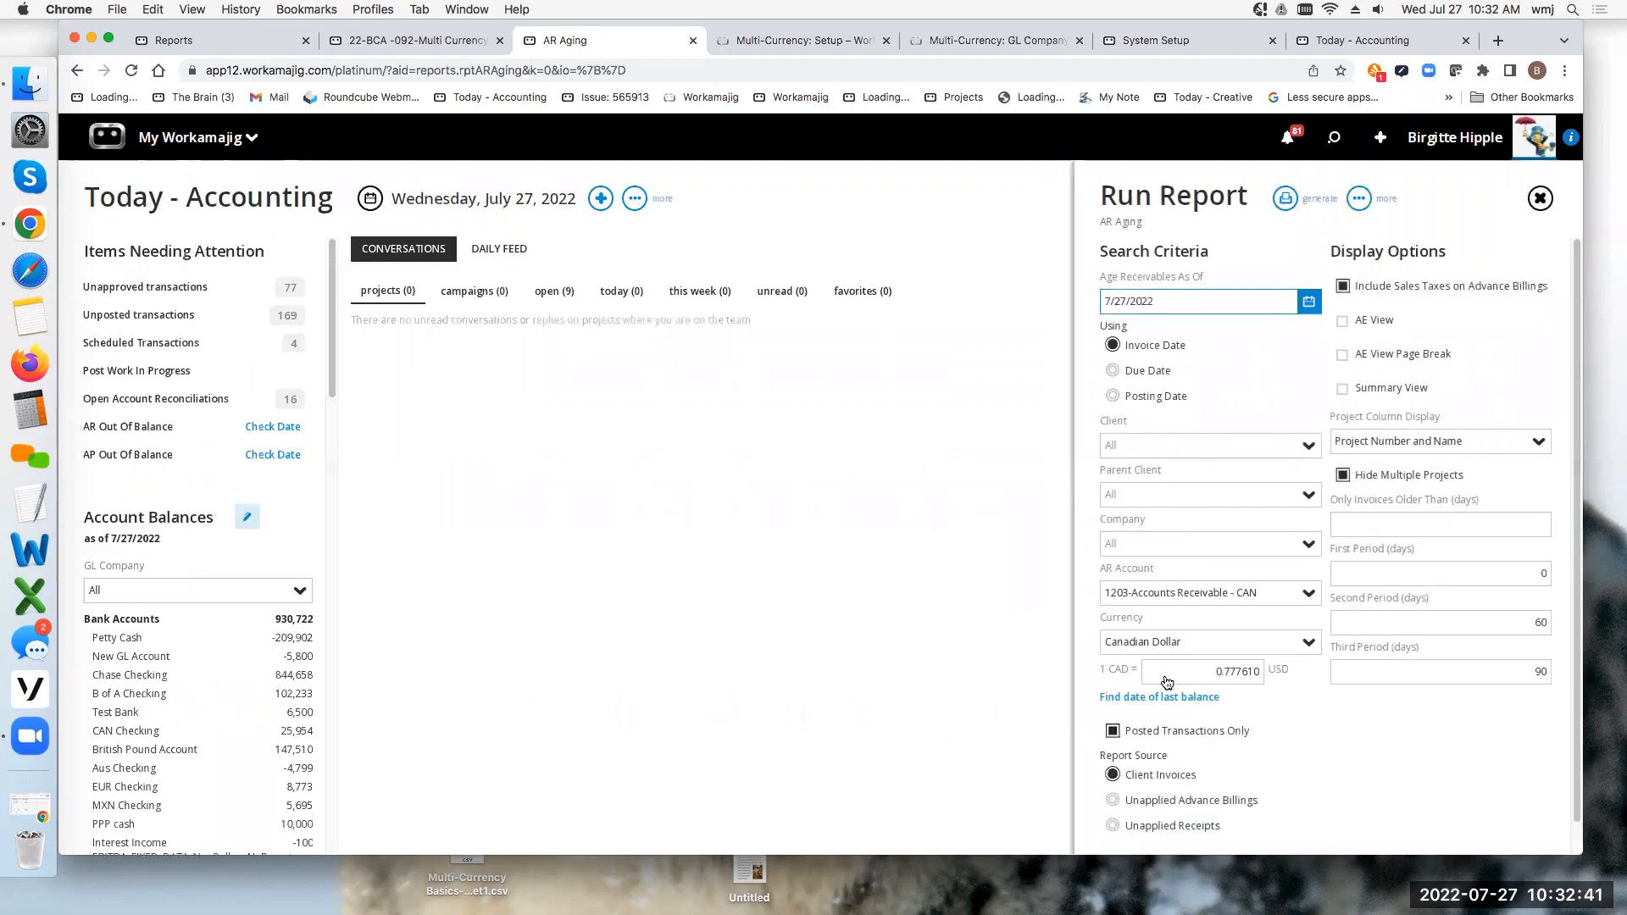
pyautogui.click(1310, 301)
pyautogui.click(1271, 383)
pyautogui.click(1285, 198)
pyautogui.click(1202, 251)
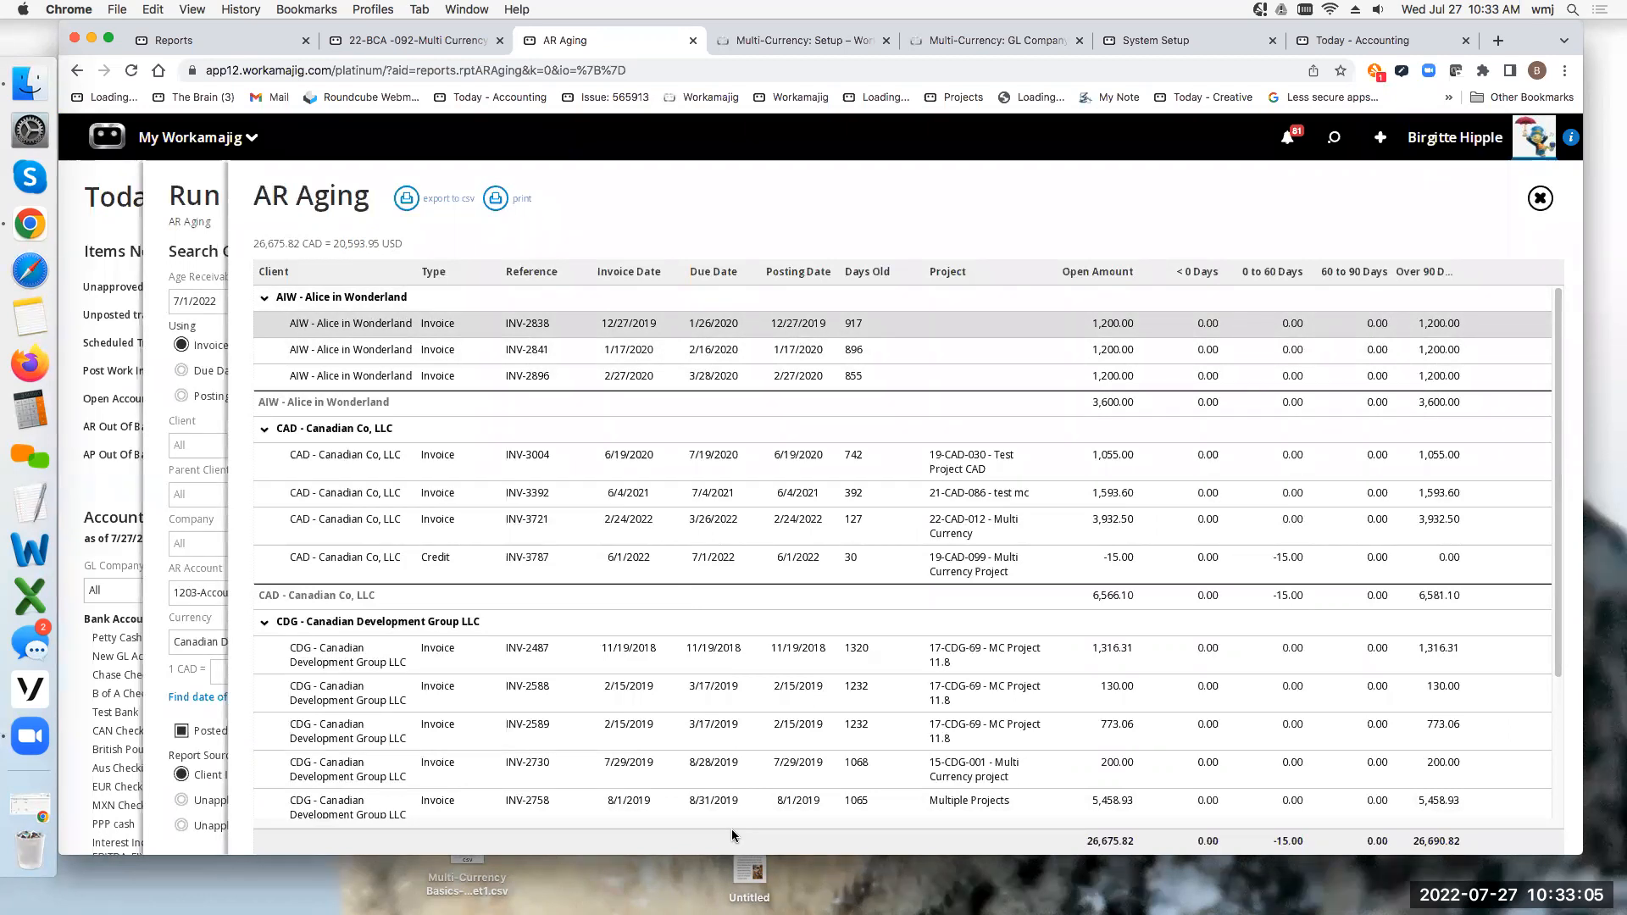
pyautogui.click(1540, 197)
# Step: Generate the AP Aging report on screen in Euro for AP account 2001-Accounts Payable - EU
pyautogui.click(127, 454)
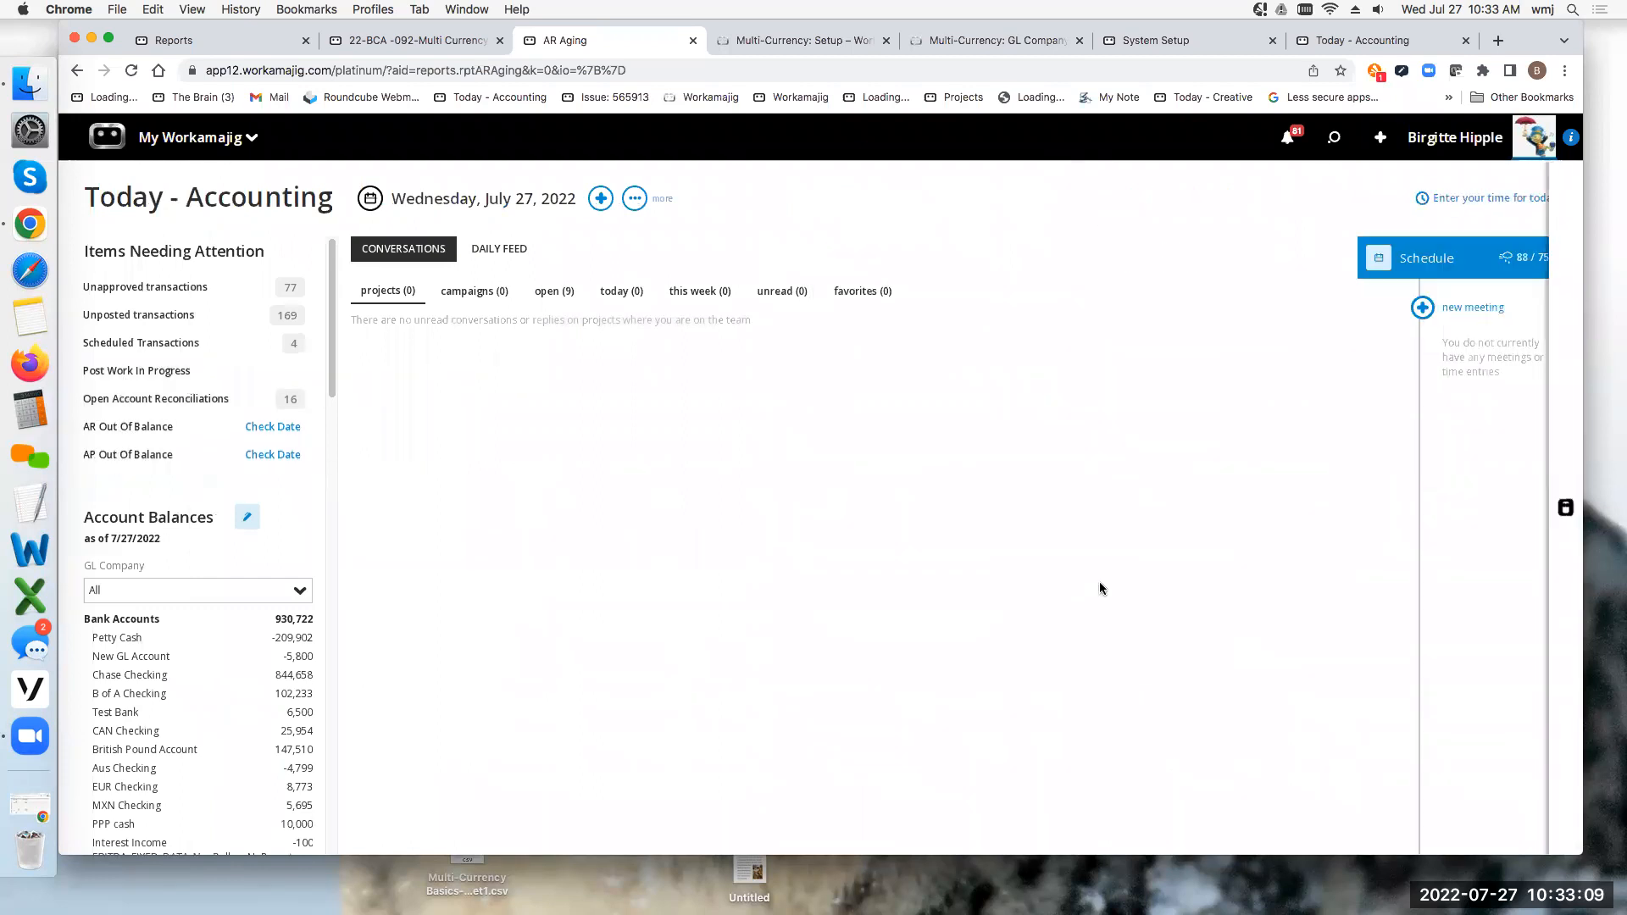
pyautogui.click(1312, 547)
pyautogui.click(1312, 547)
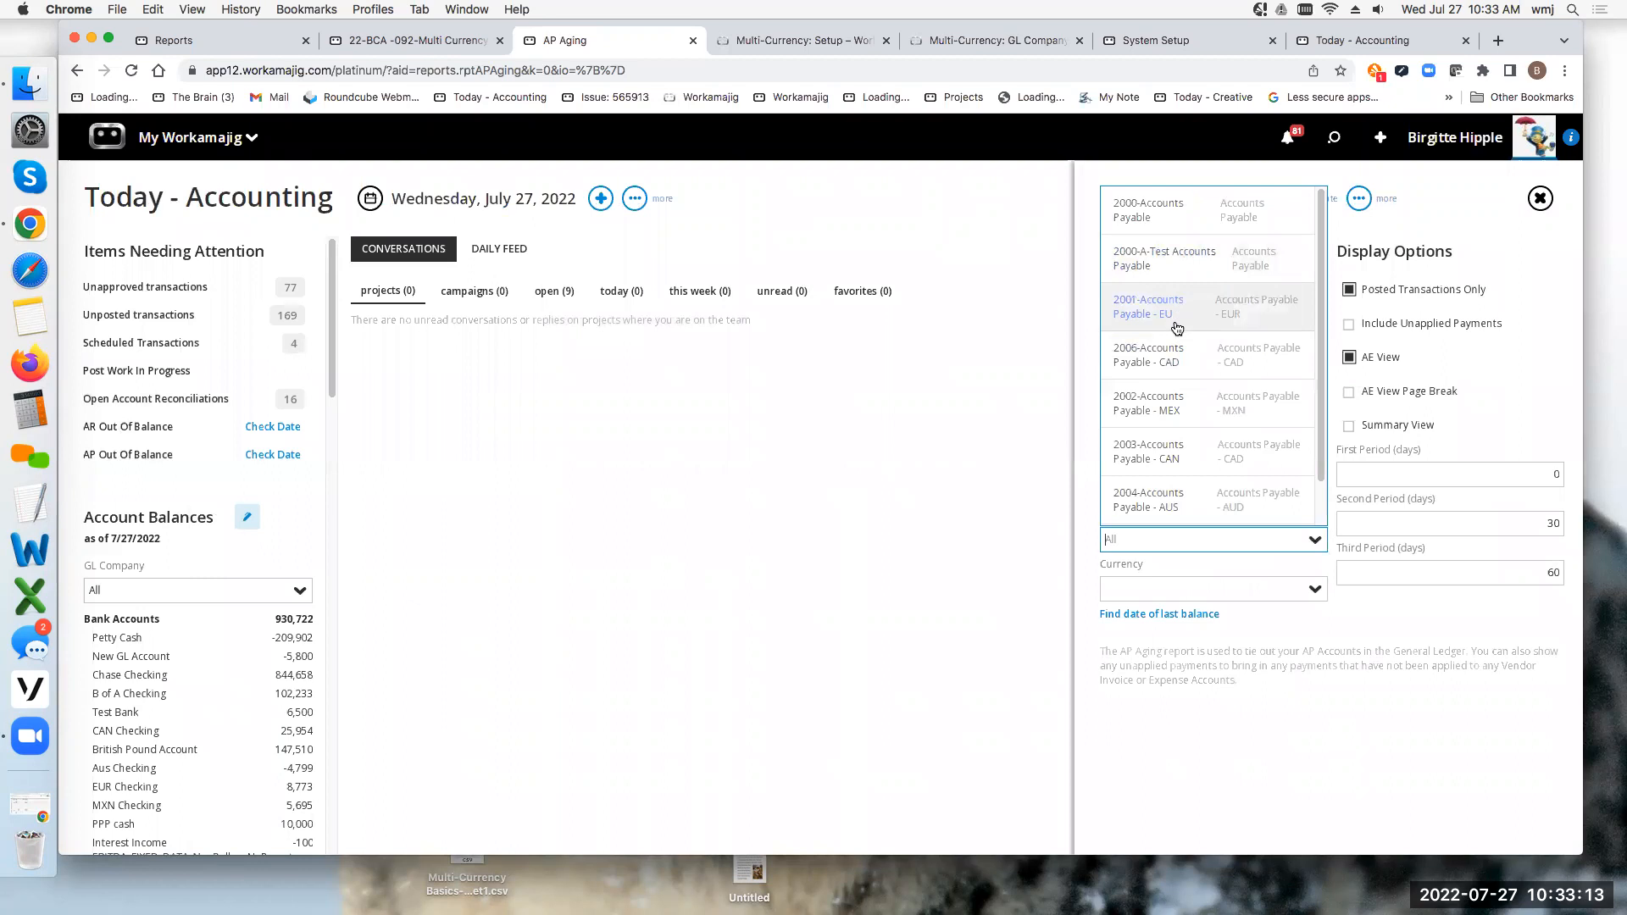
pyautogui.click(1151, 307)
pyautogui.click(1314, 590)
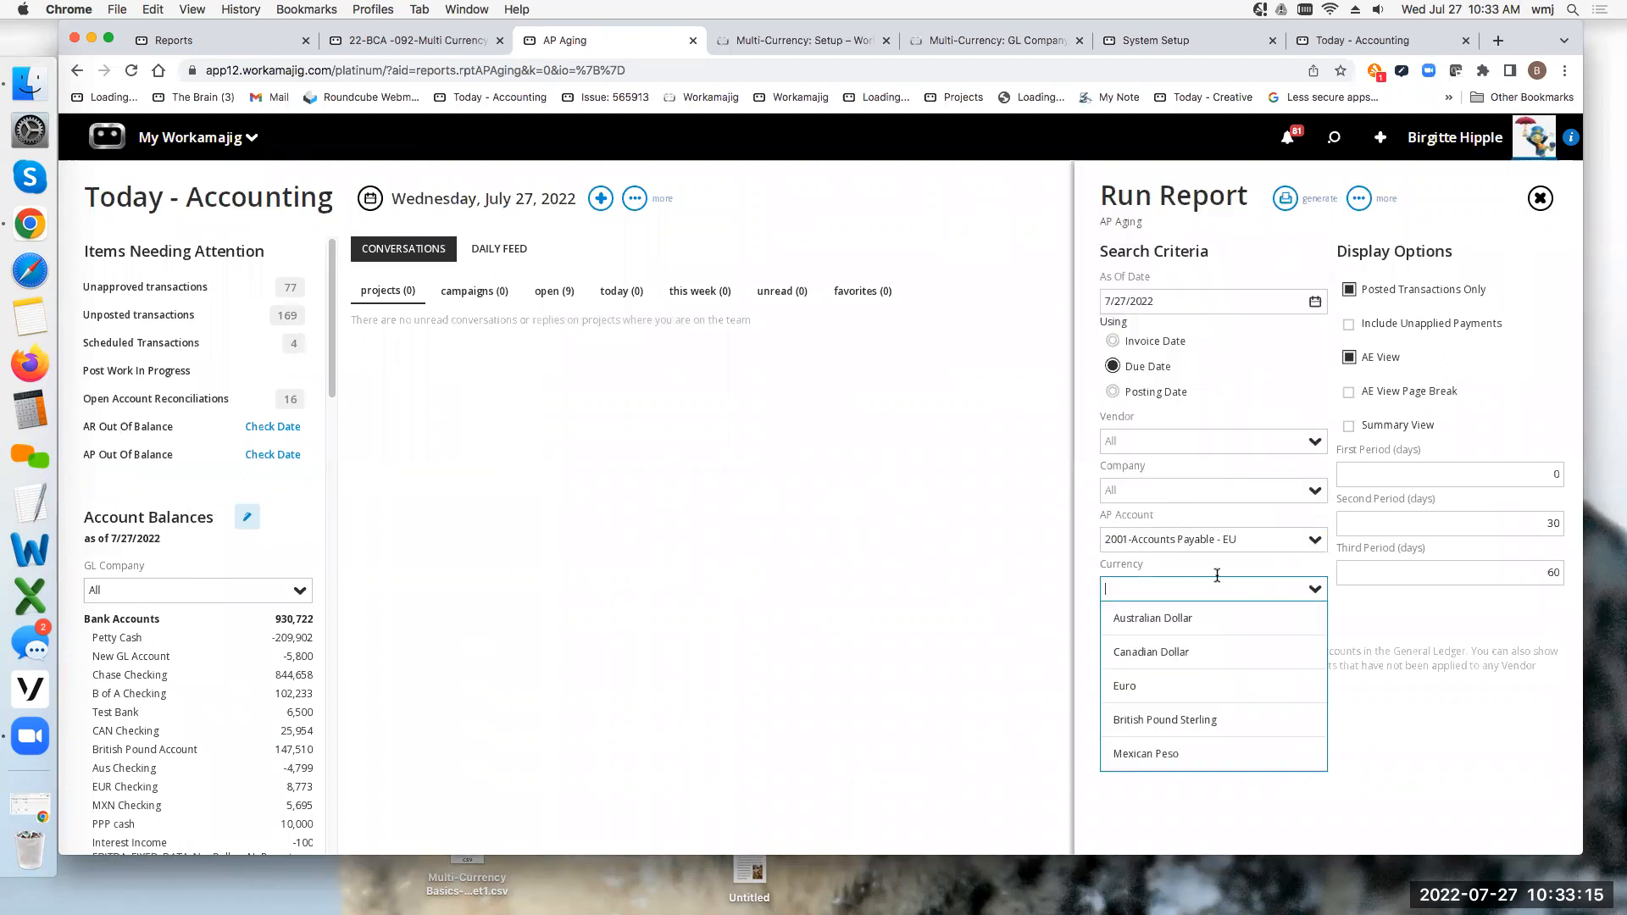
pyautogui.click(1153, 686)
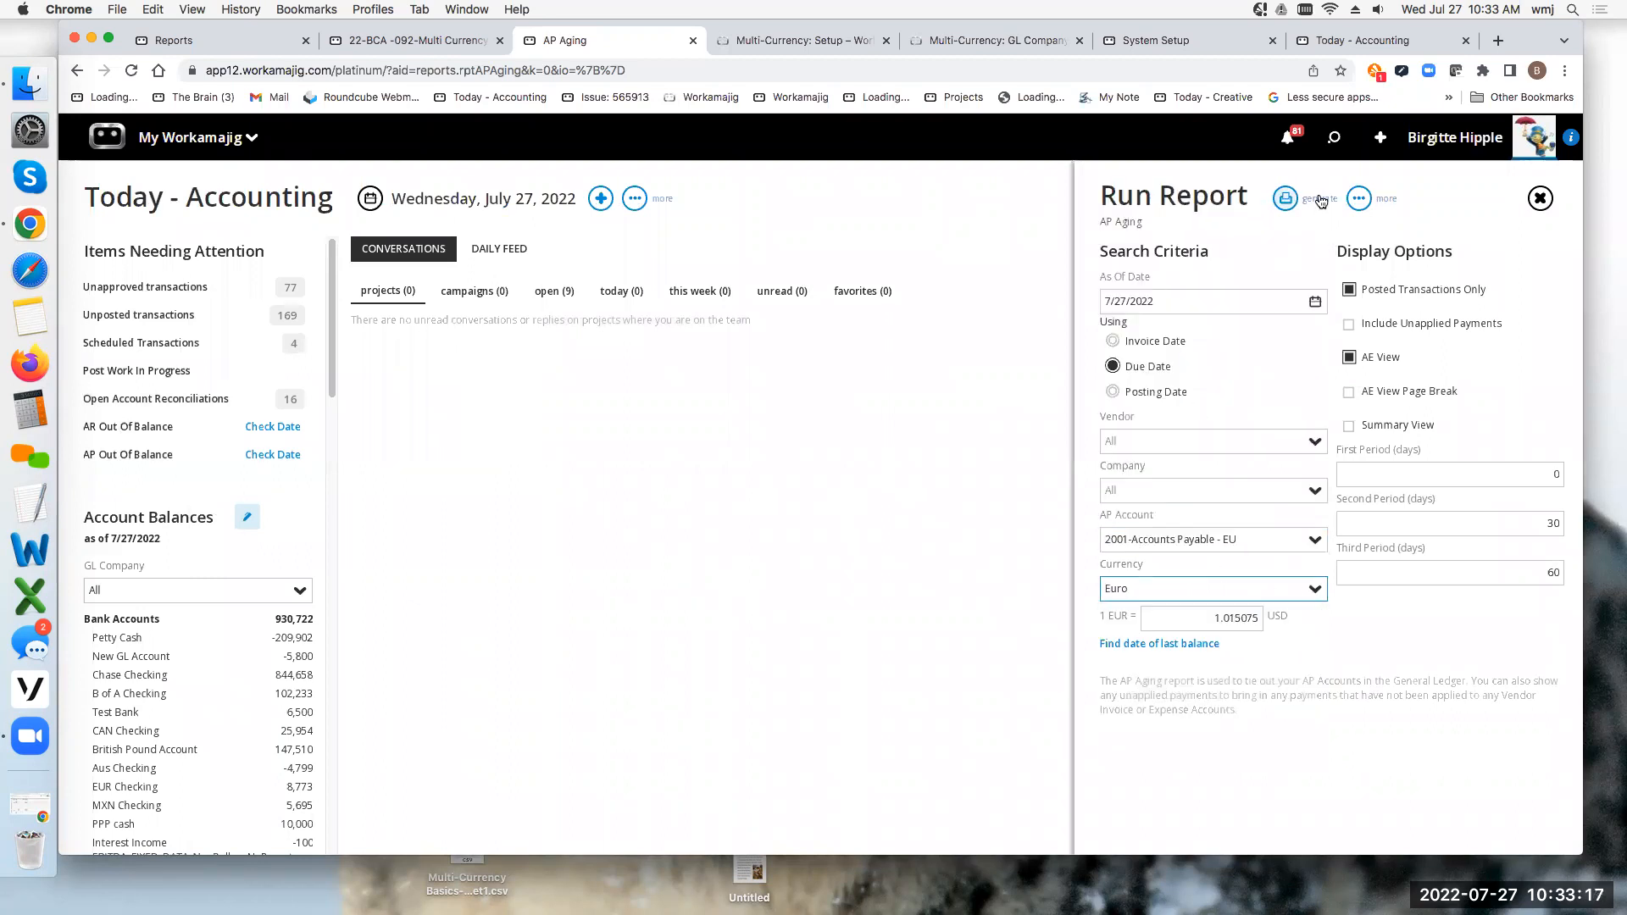
pyautogui.click(1286, 198)
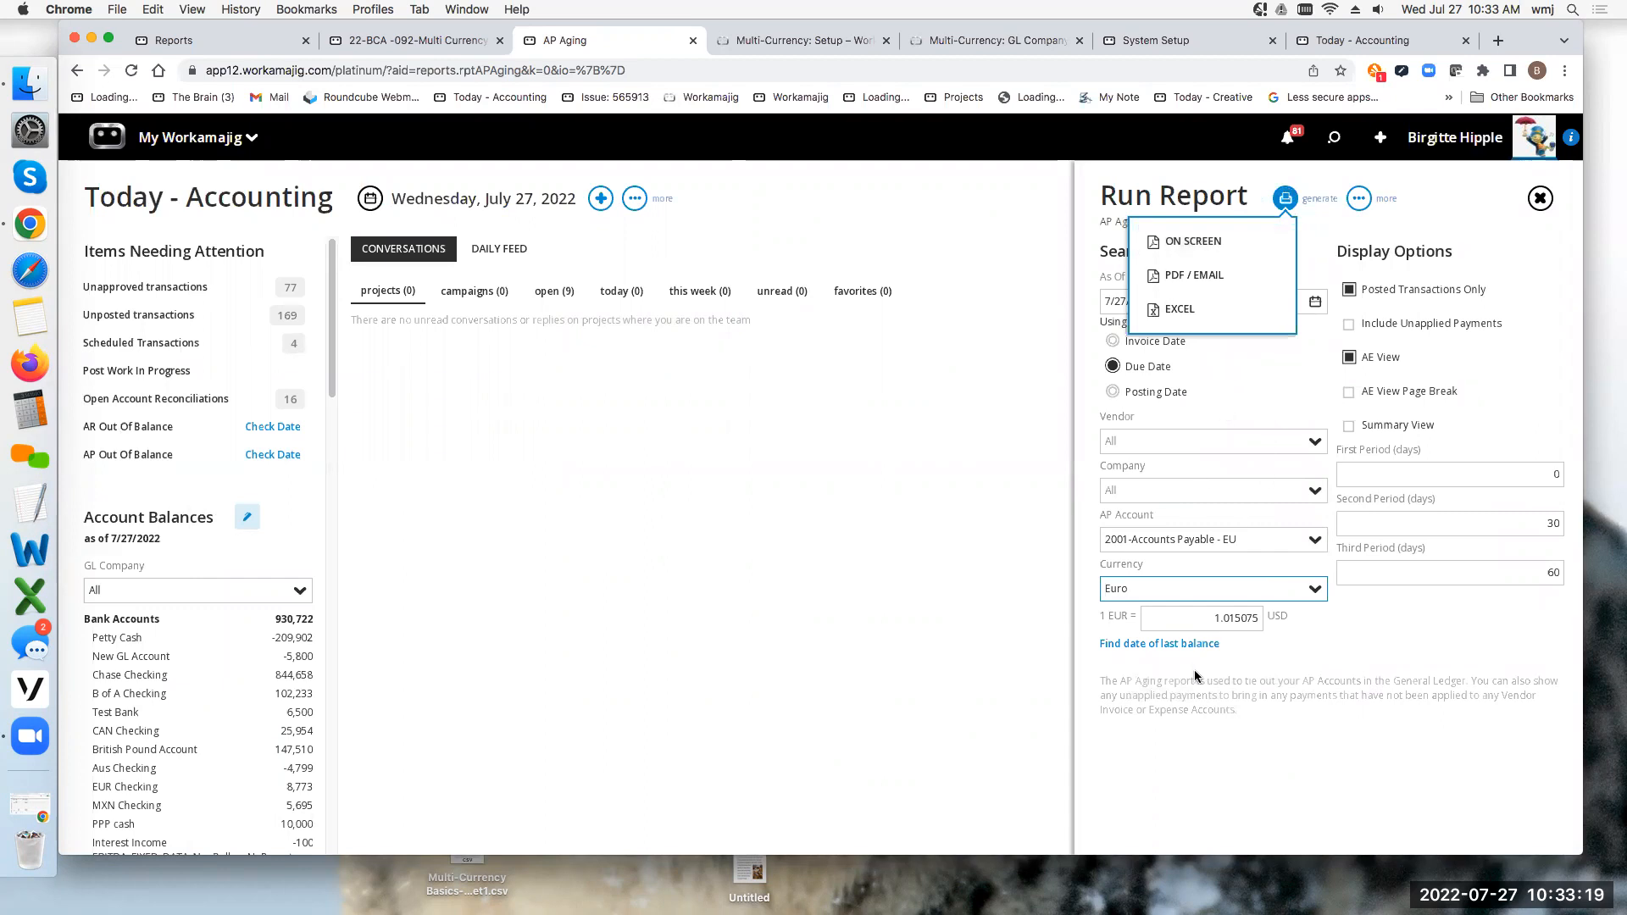
pyautogui.click(1184, 244)
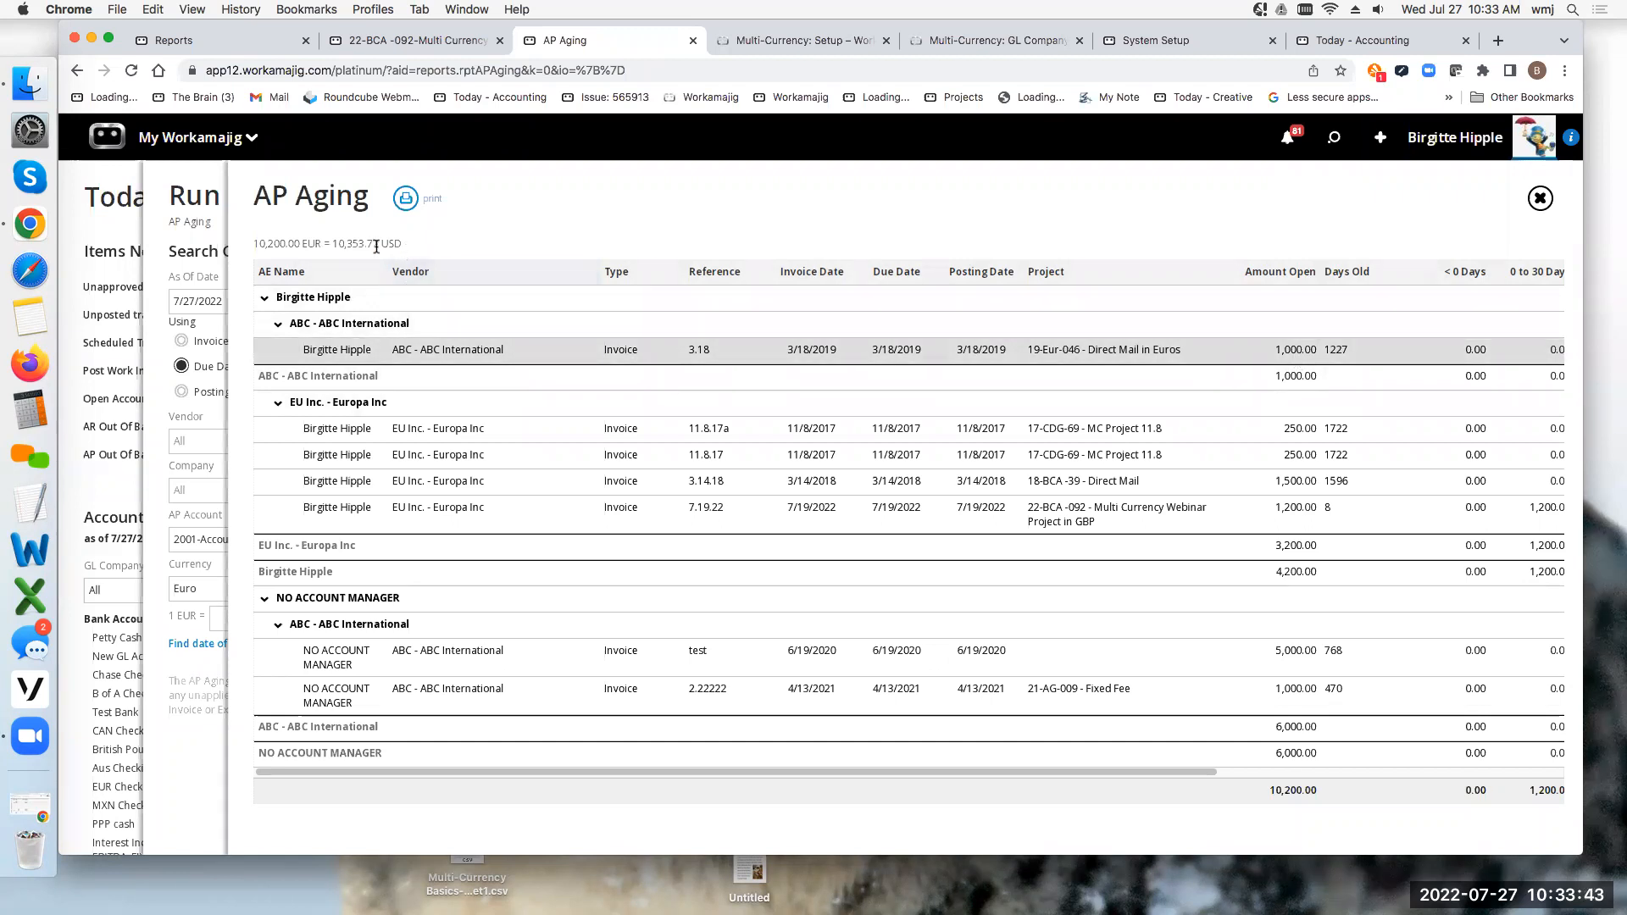
# Step: Open vendor invoice 3.18 from the AP Aging to check its exchange rate, and close the invoice, report and criteria
pyautogui.click(547, 349)
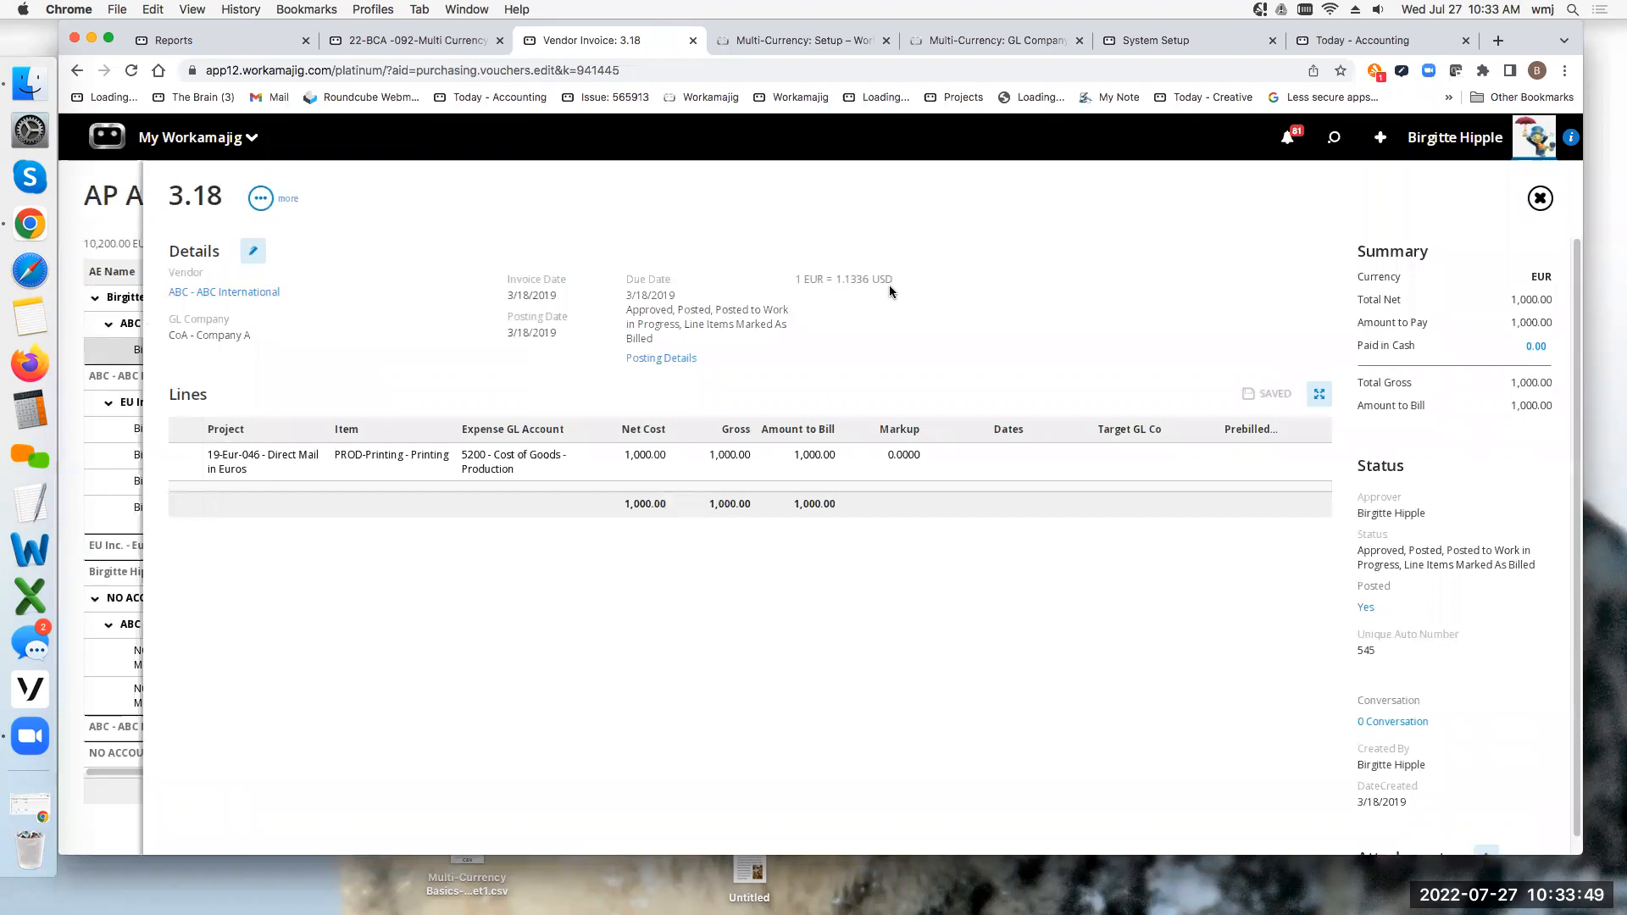
pyautogui.click(1540, 198)
pyautogui.click(1540, 198)
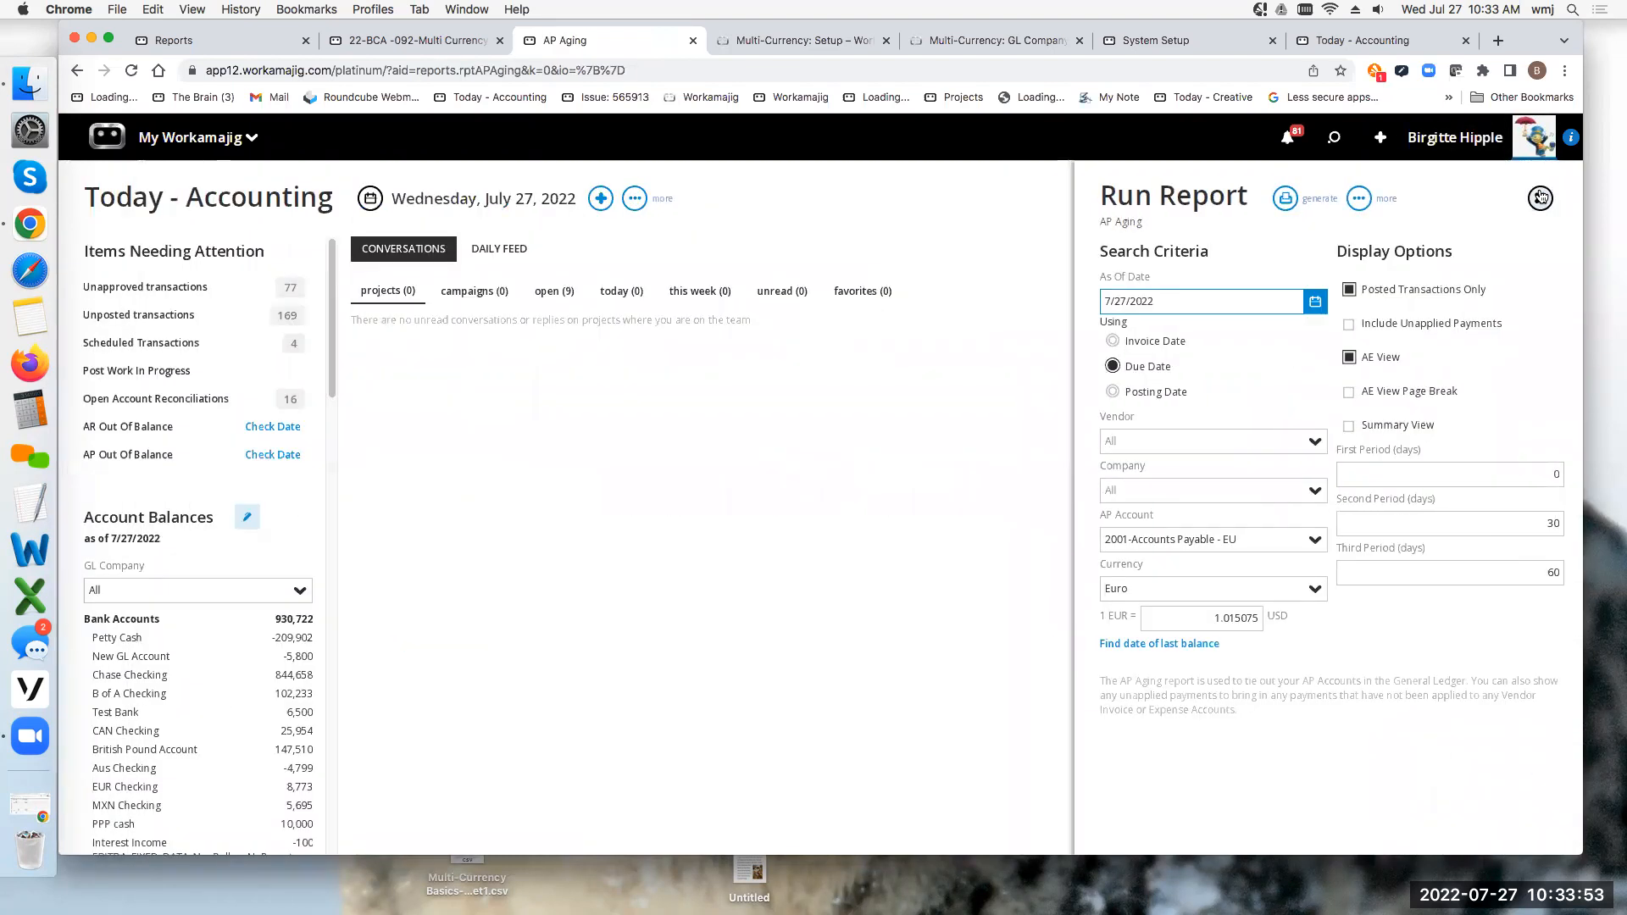
pyautogui.click(1540, 197)
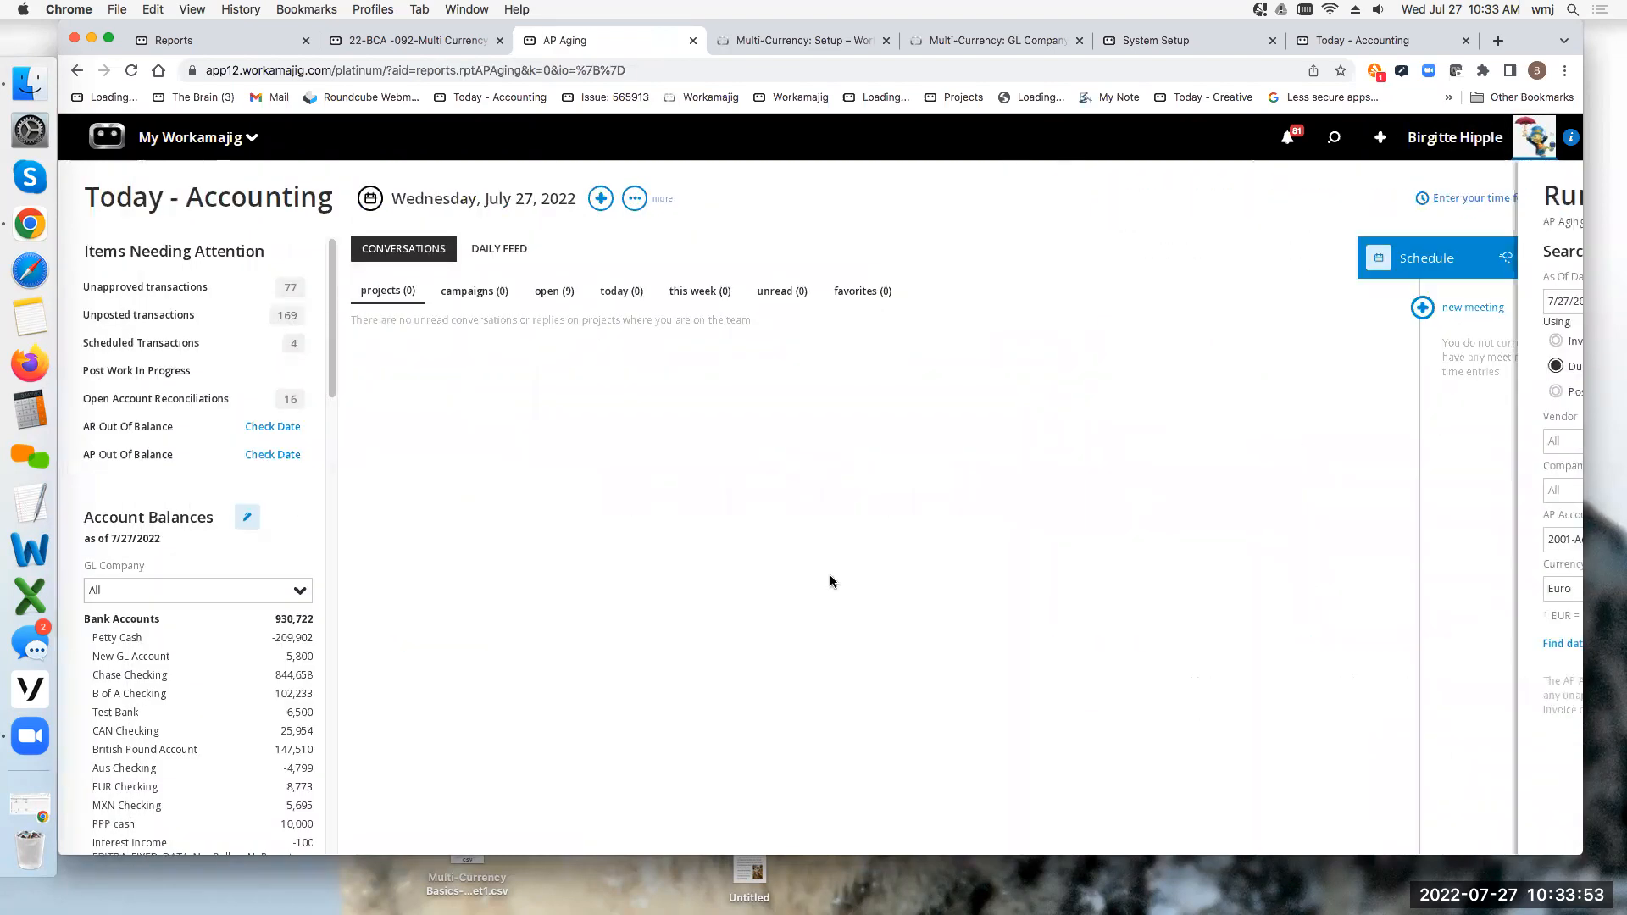
# Step: Start a new receipt for the client BCA -Britain's City Administration
pyautogui.click(602, 199)
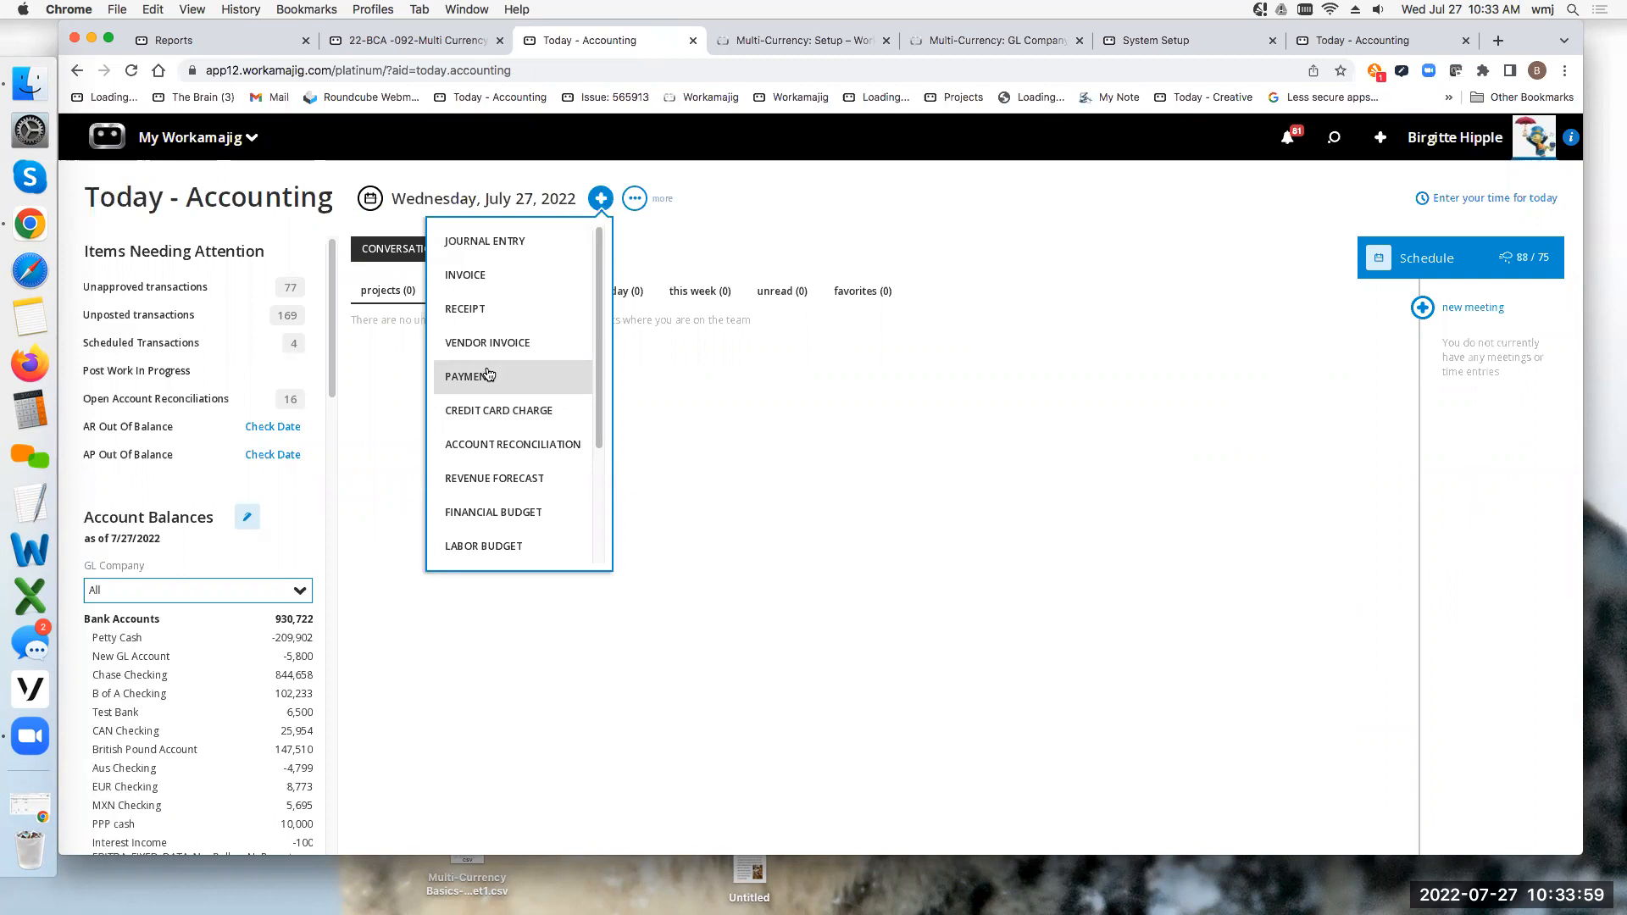
pyautogui.click(471, 309)
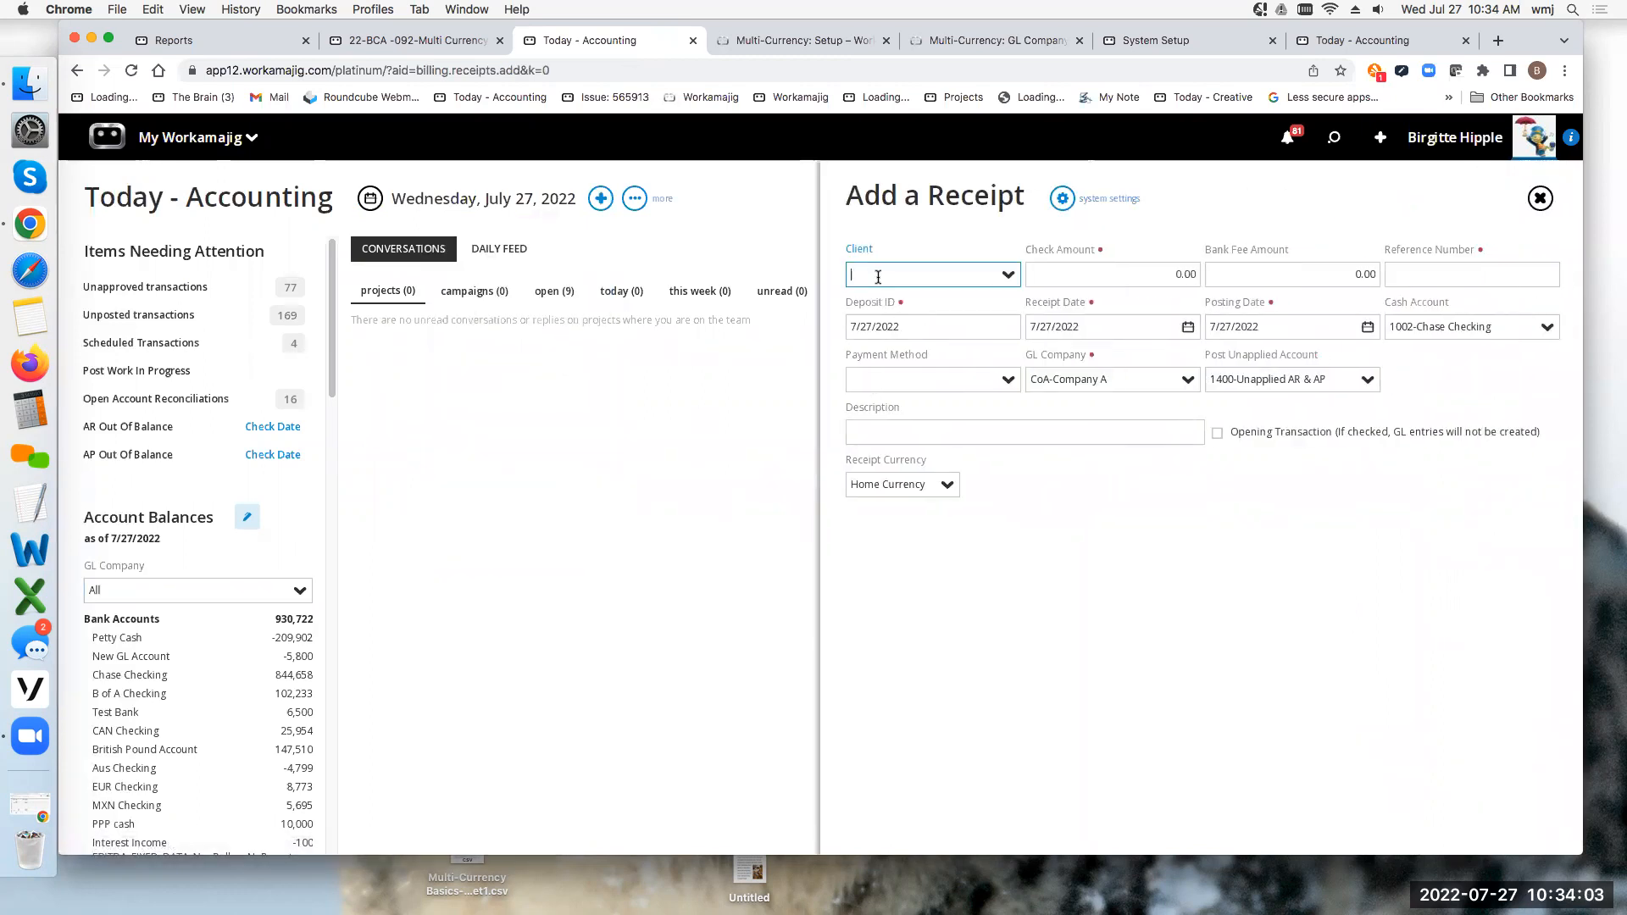
pyautogui.write('bca')
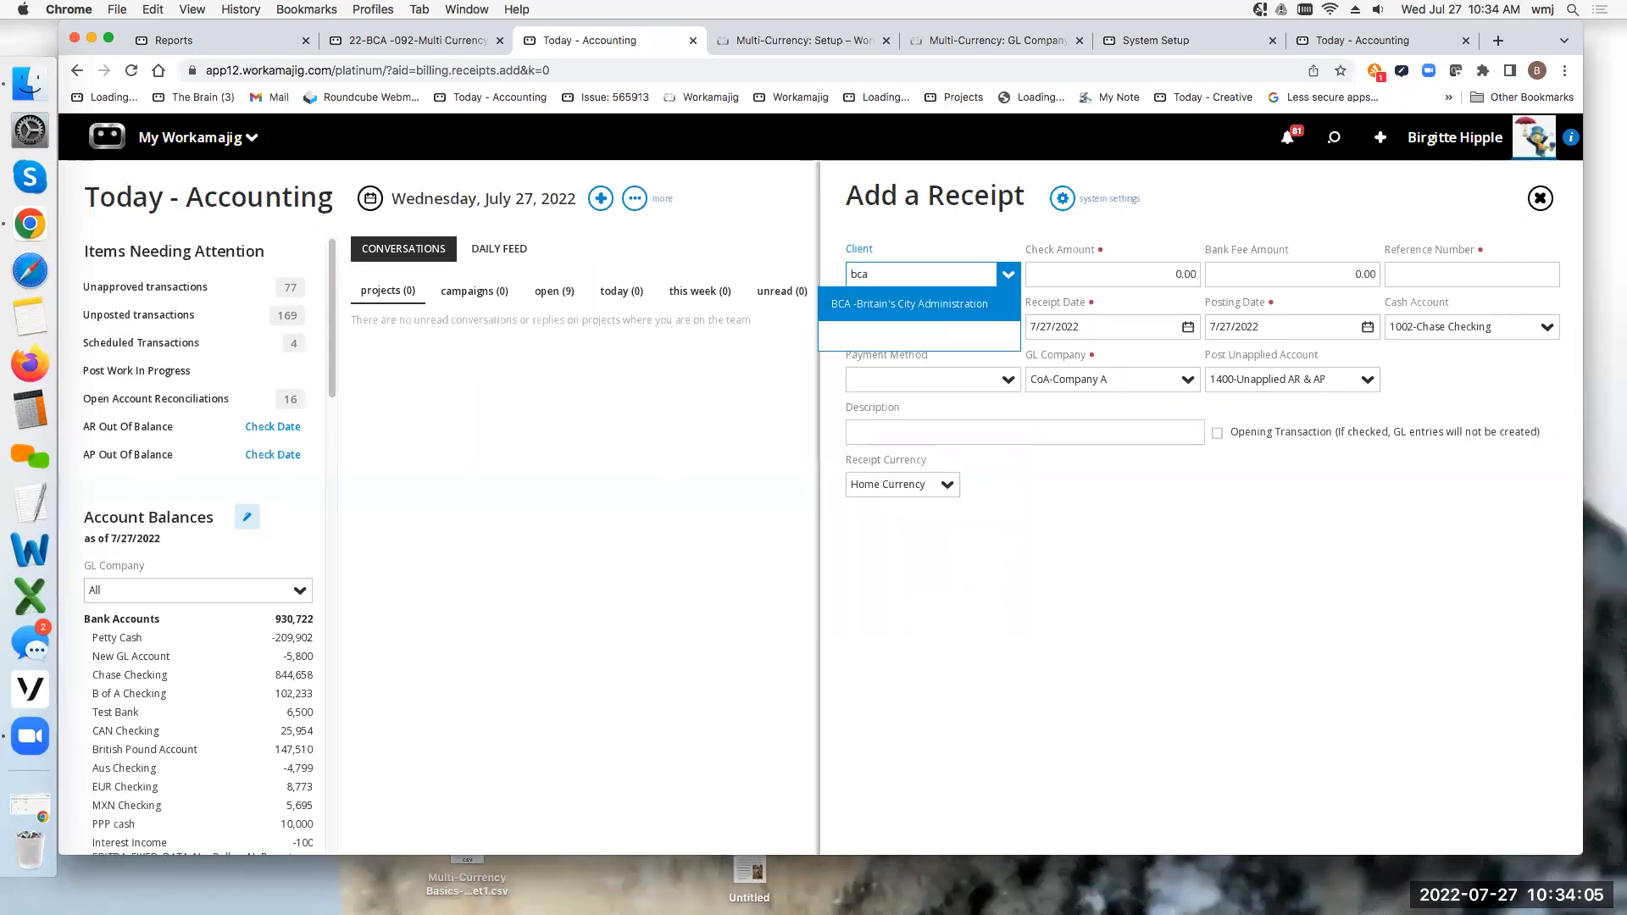
pyautogui.click(887, 303)
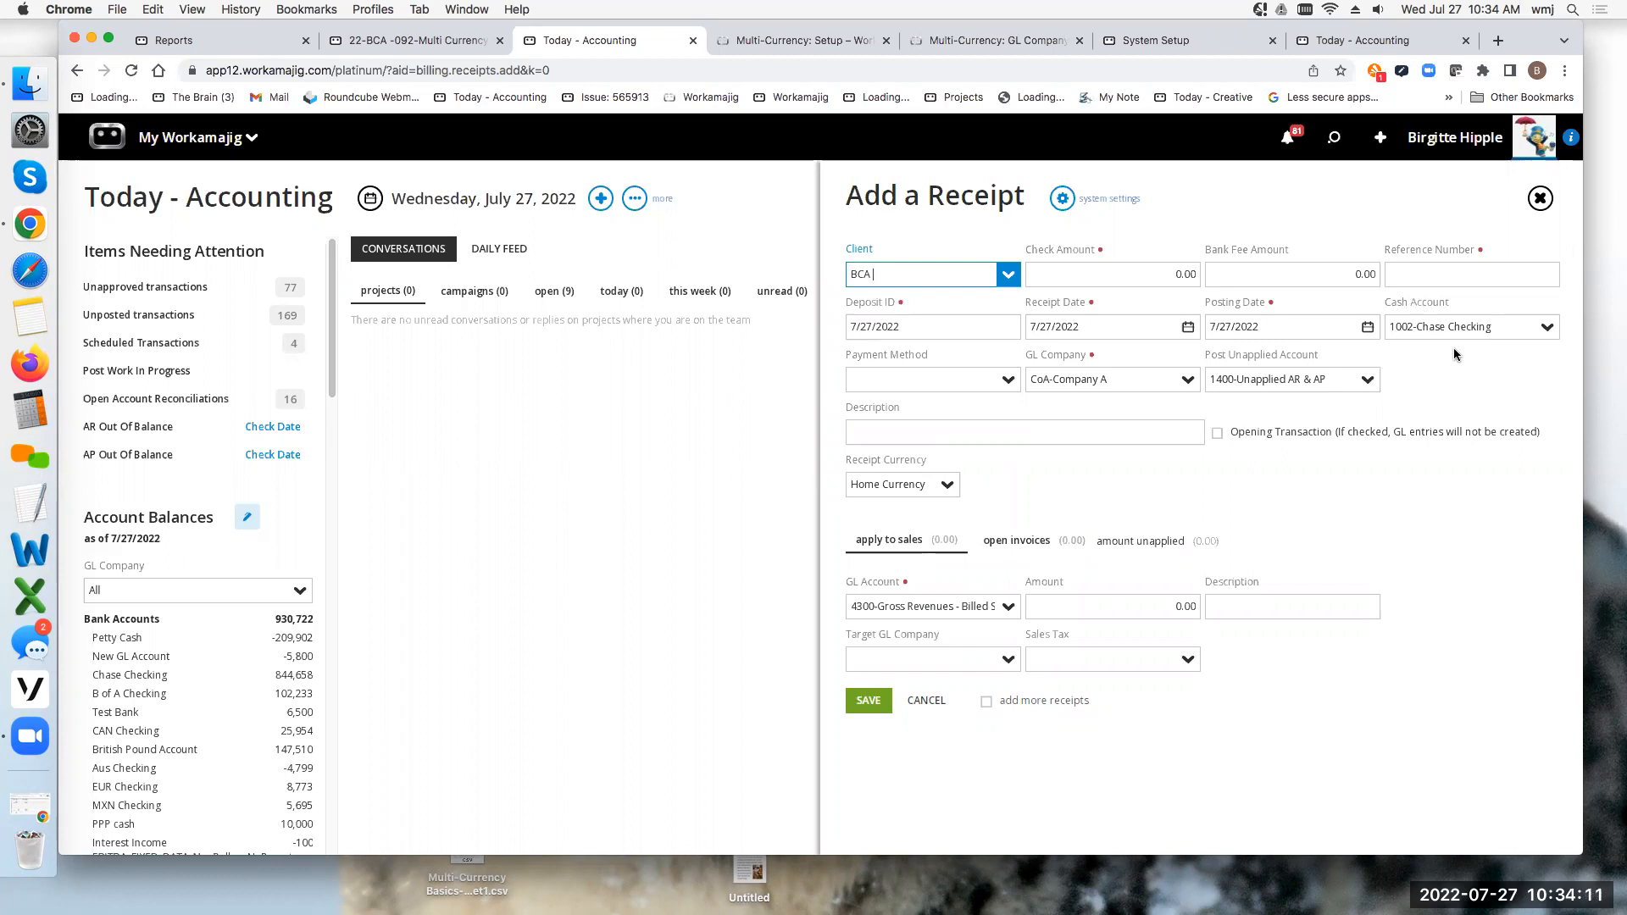
# Step: Set the receipt's cash account to 1006-EUR Checking
pyautogui.click(1548, 329)
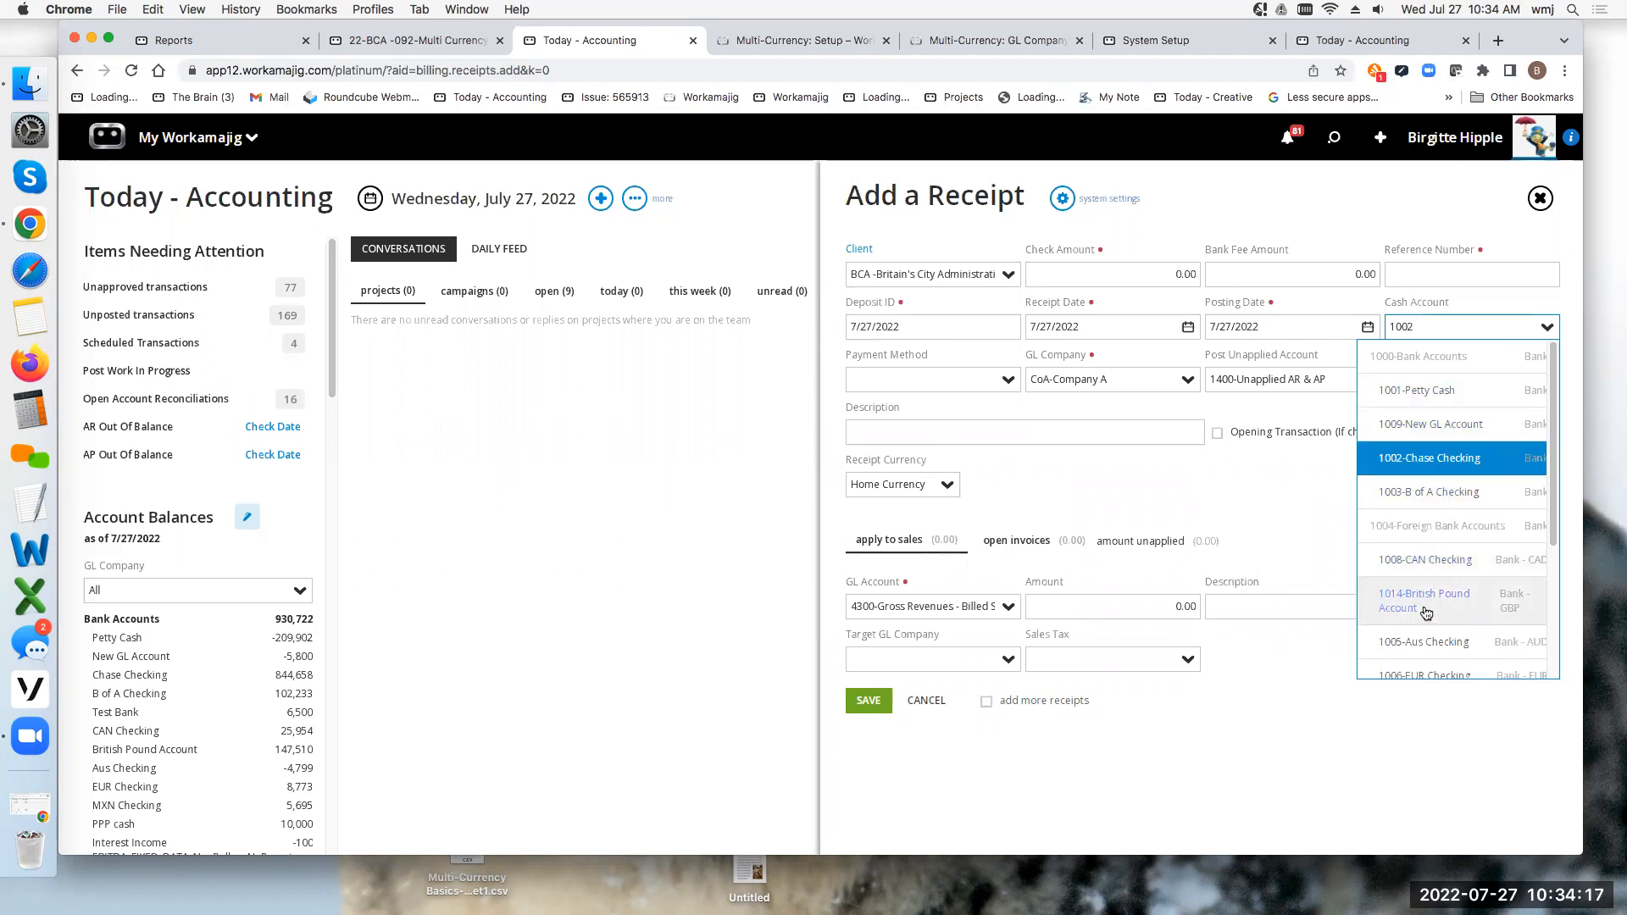
pyautogui.scroll(-1, 1426, 614)
pyautogui.scroll(-3, 1426, 614)
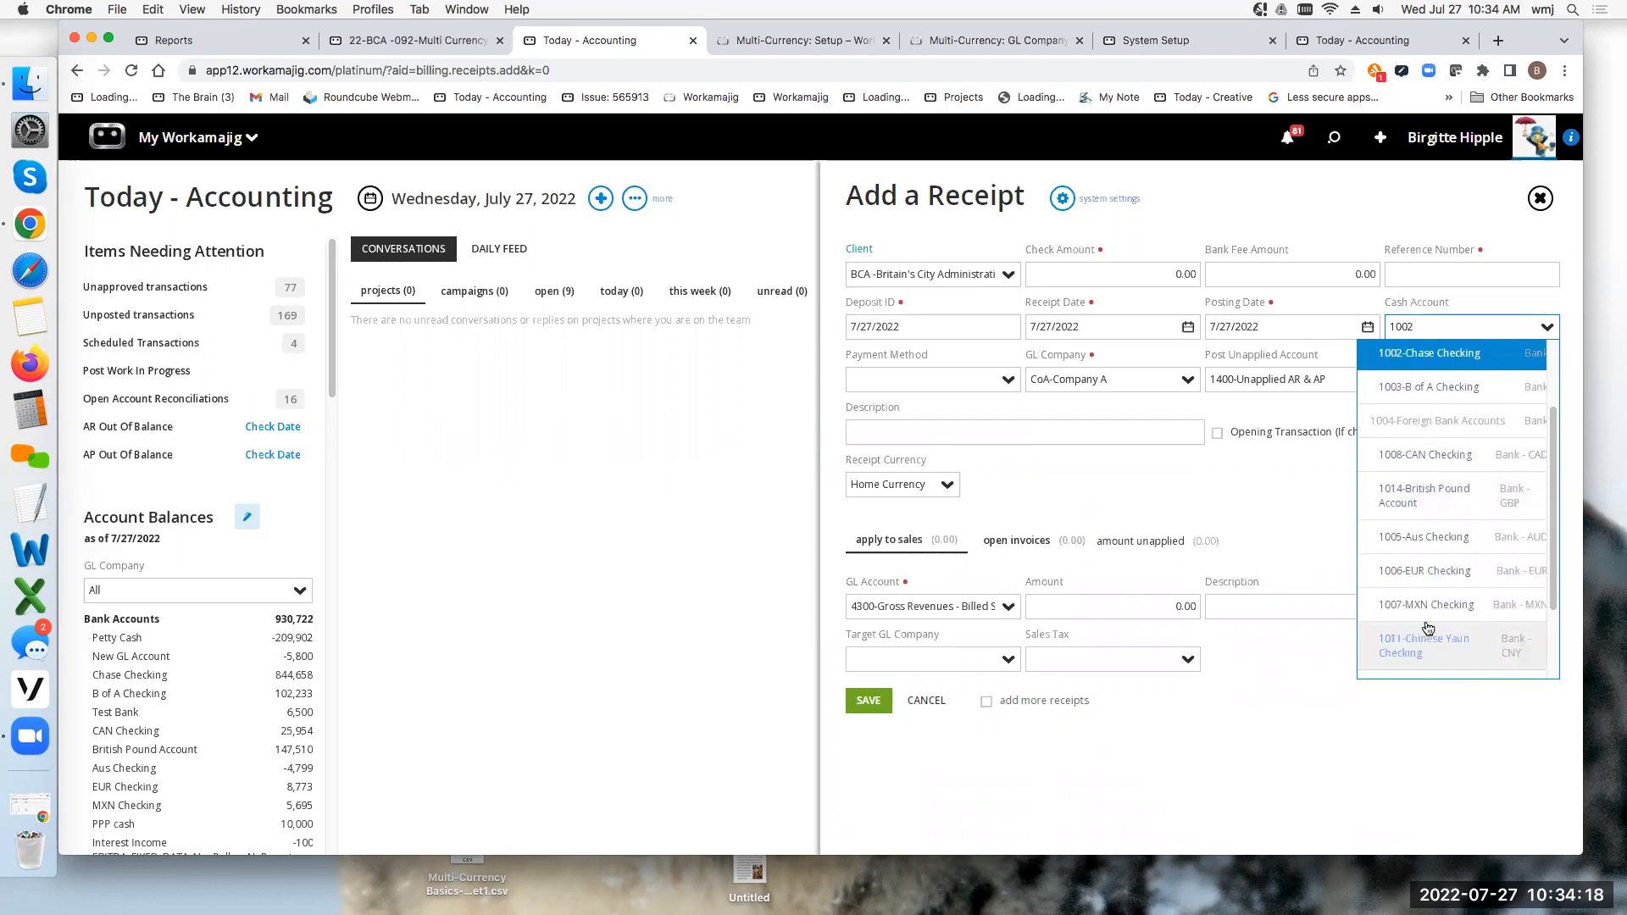
pyautogui.click(1431, 574)
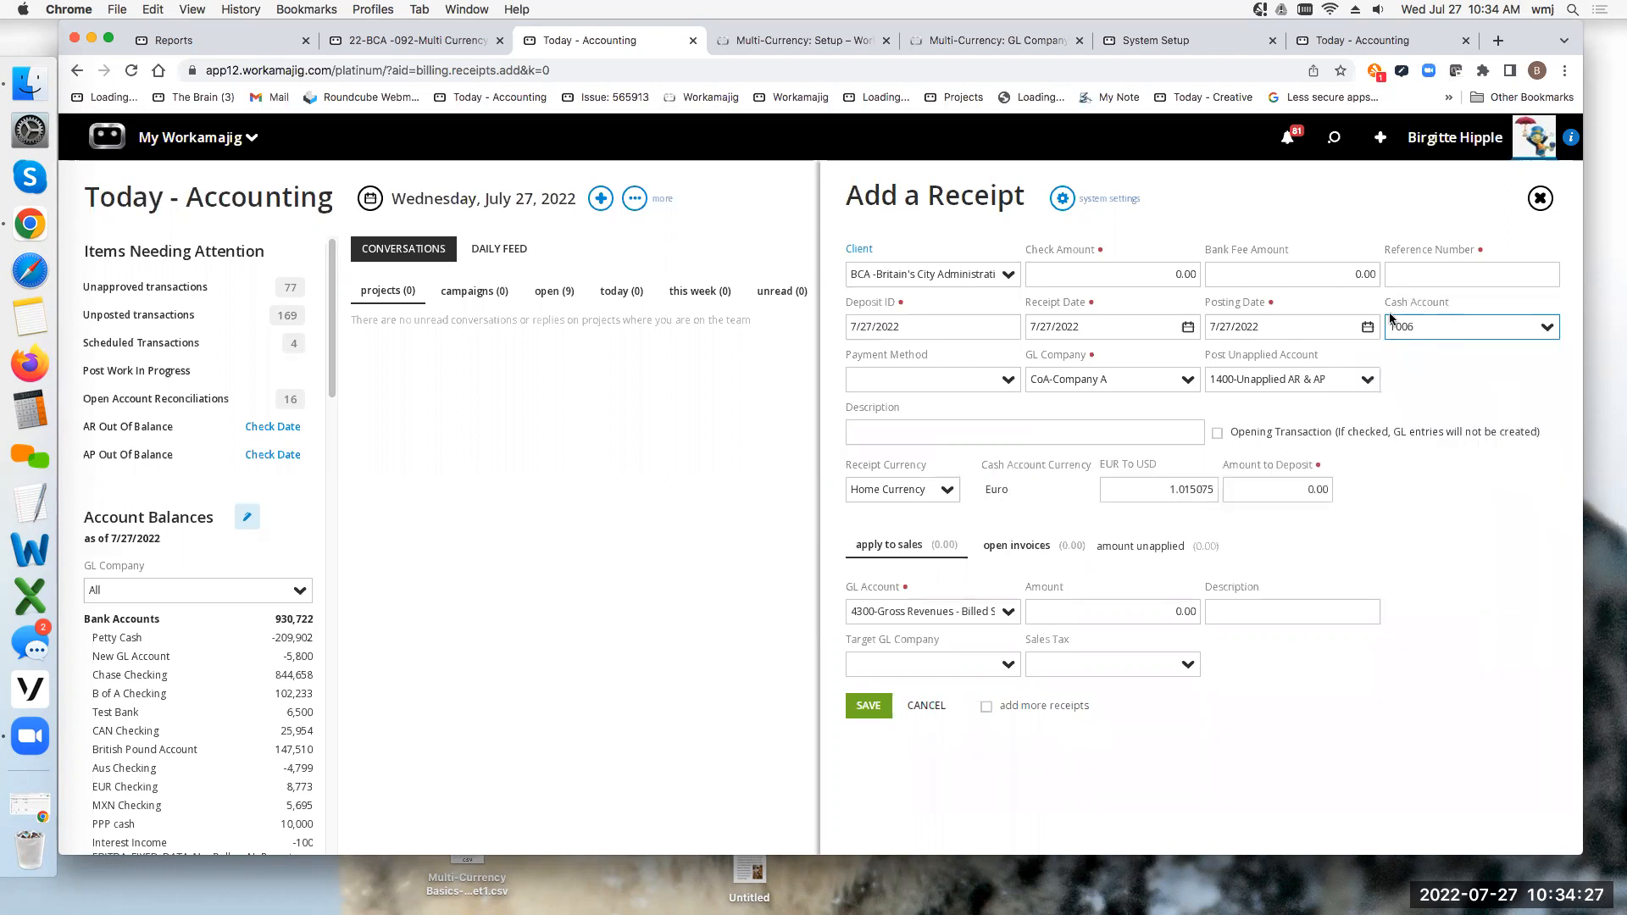
# Step: Check the receipt's open invoices, look up the currency in project 22-BCA -092's accounting settings, and return to the receipt
pyautogui.click(1051, 543)
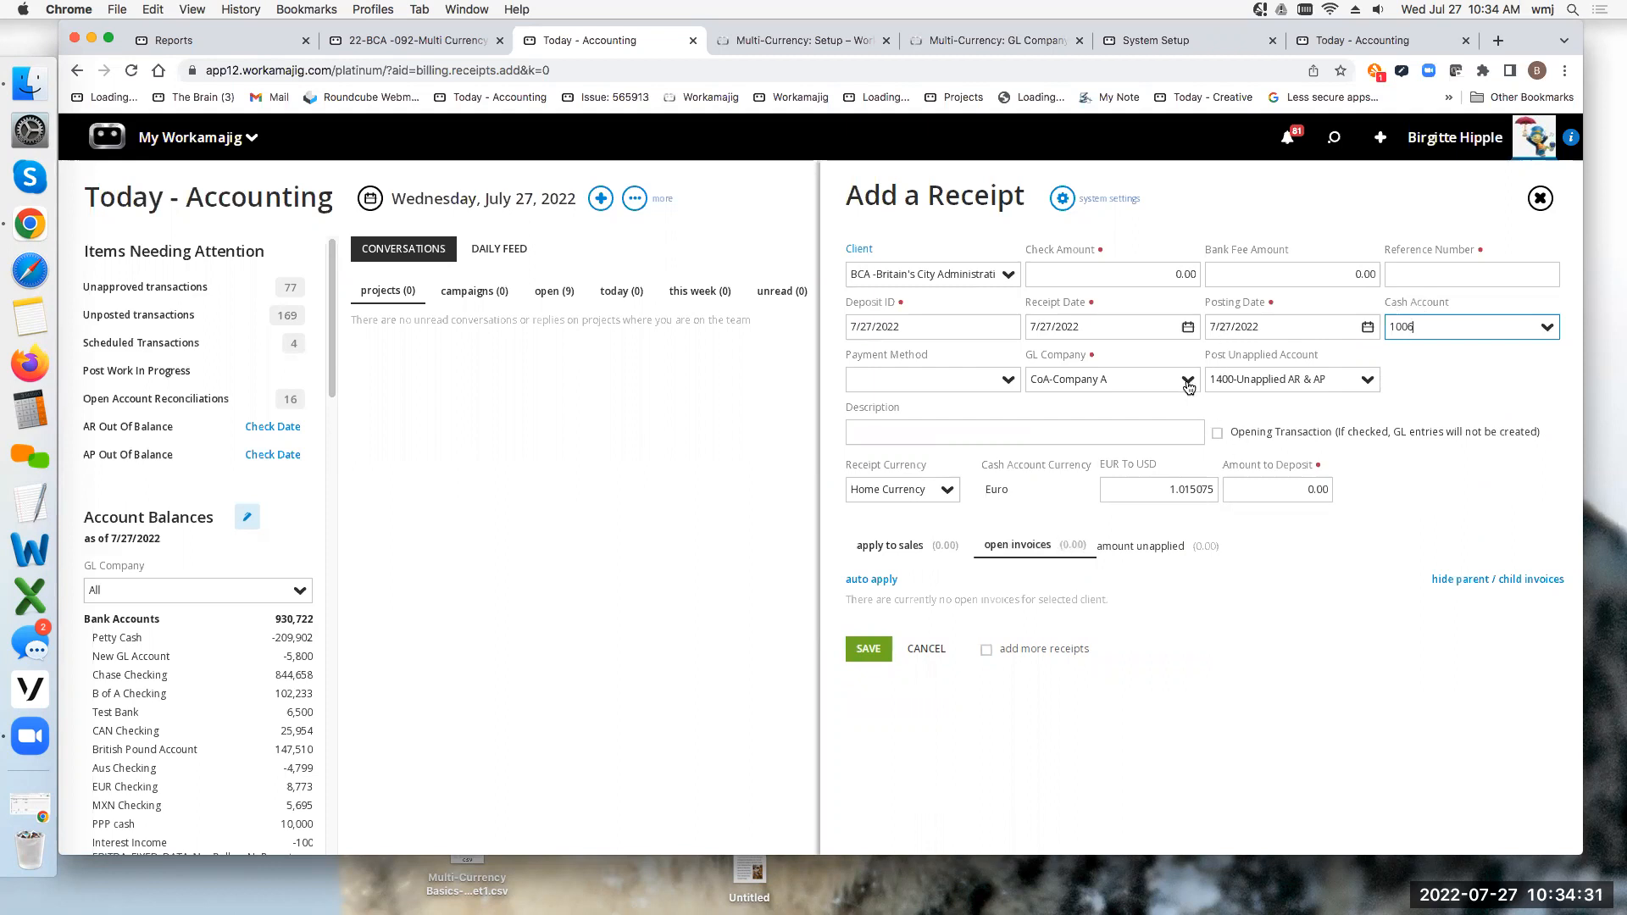
pyautogui.click(414, 40)
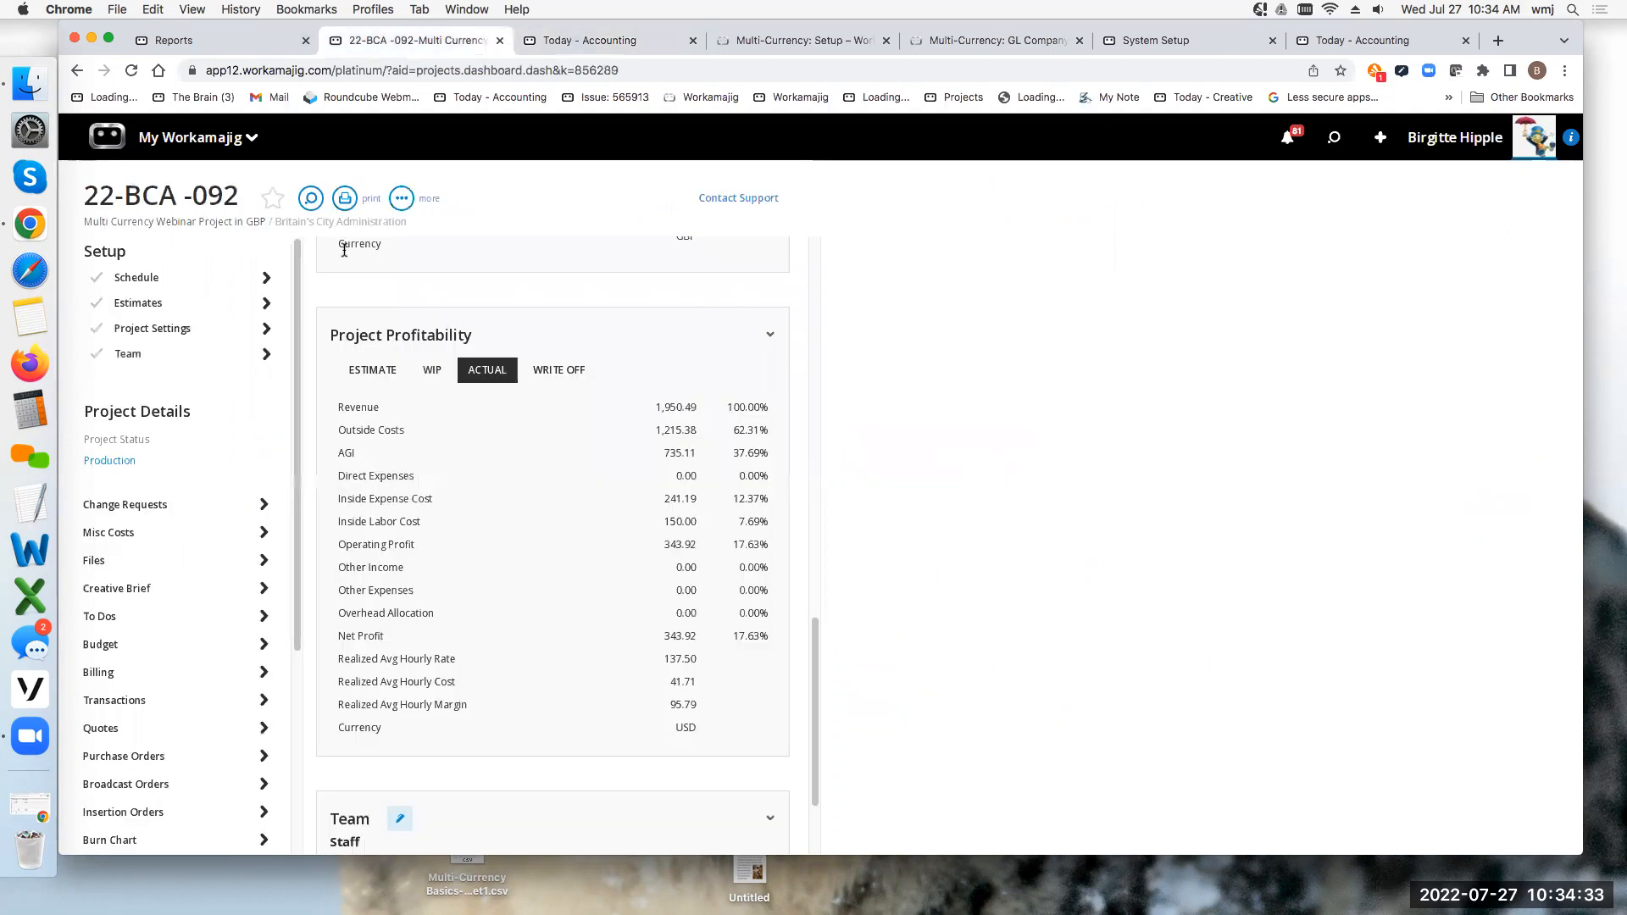
pyautogui.click(141, 330)
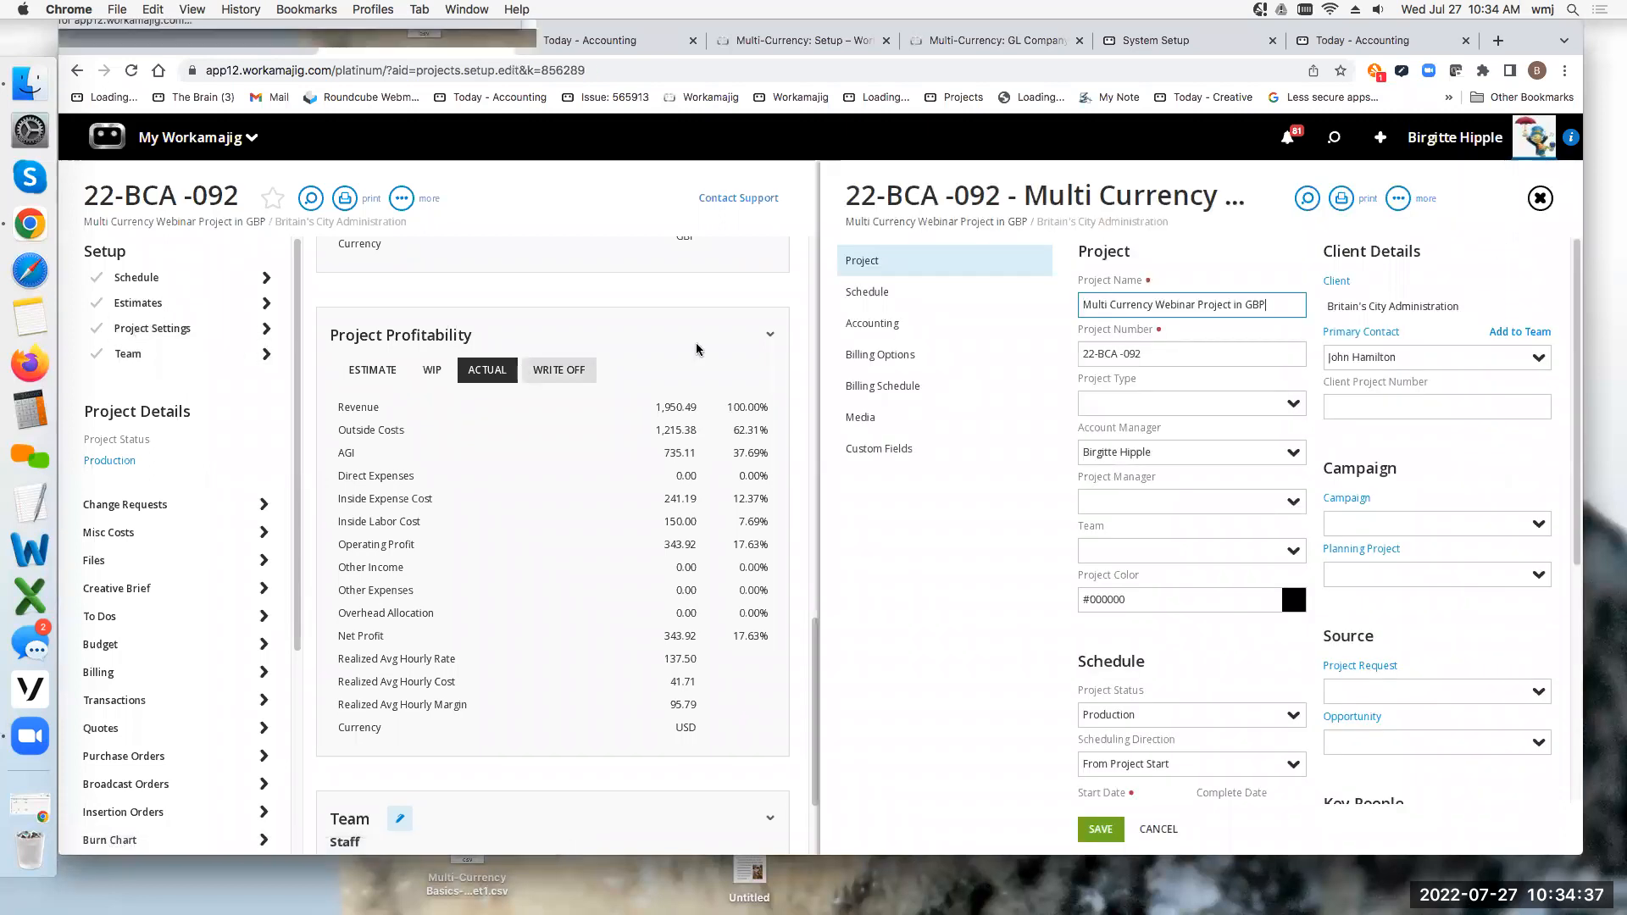
pyautogui.click(872, 323)
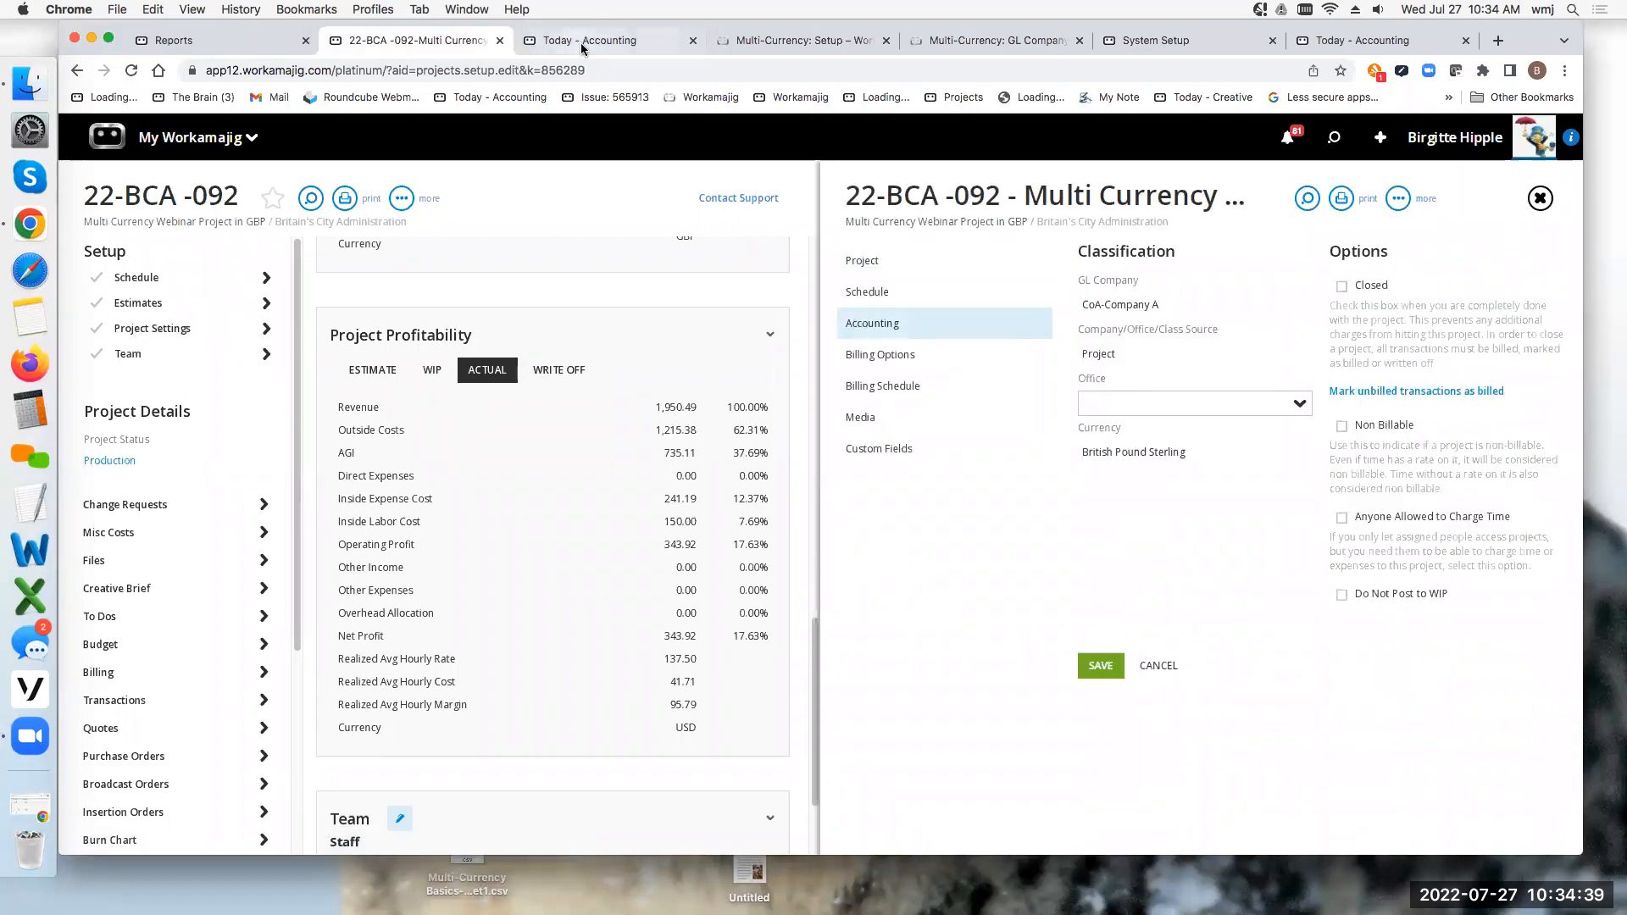
pyautogui.click(582, 42)
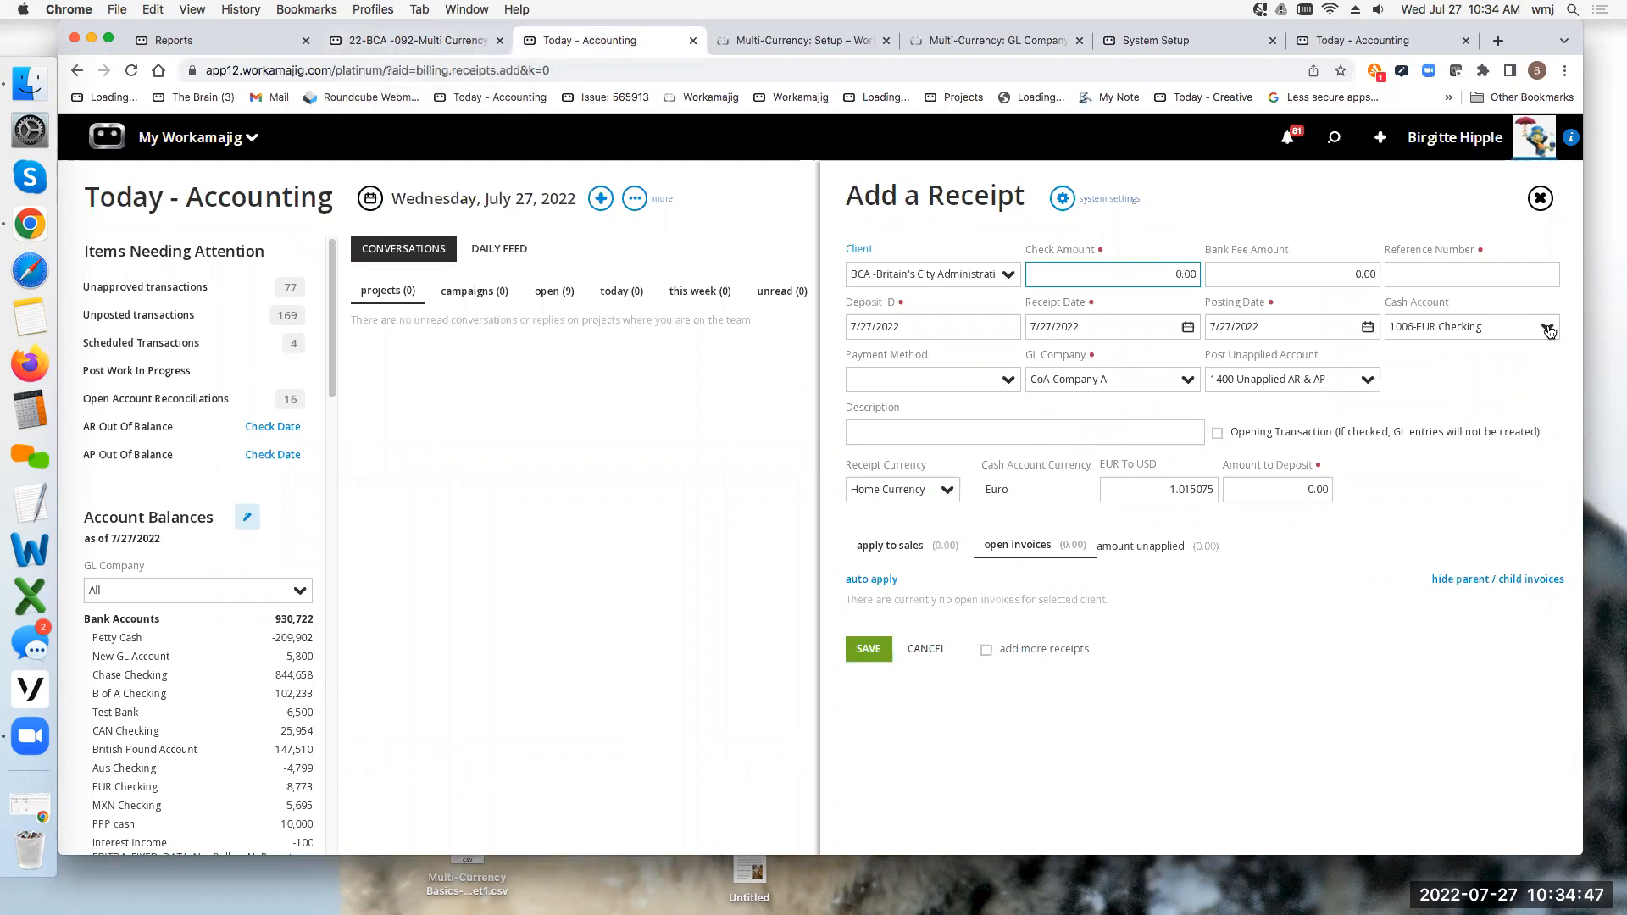
# Step: Set the receipt's cash account to 1014-British Pound Account and its receipt currency to British Pound Sterling
pyautogui.click(1548, 327)
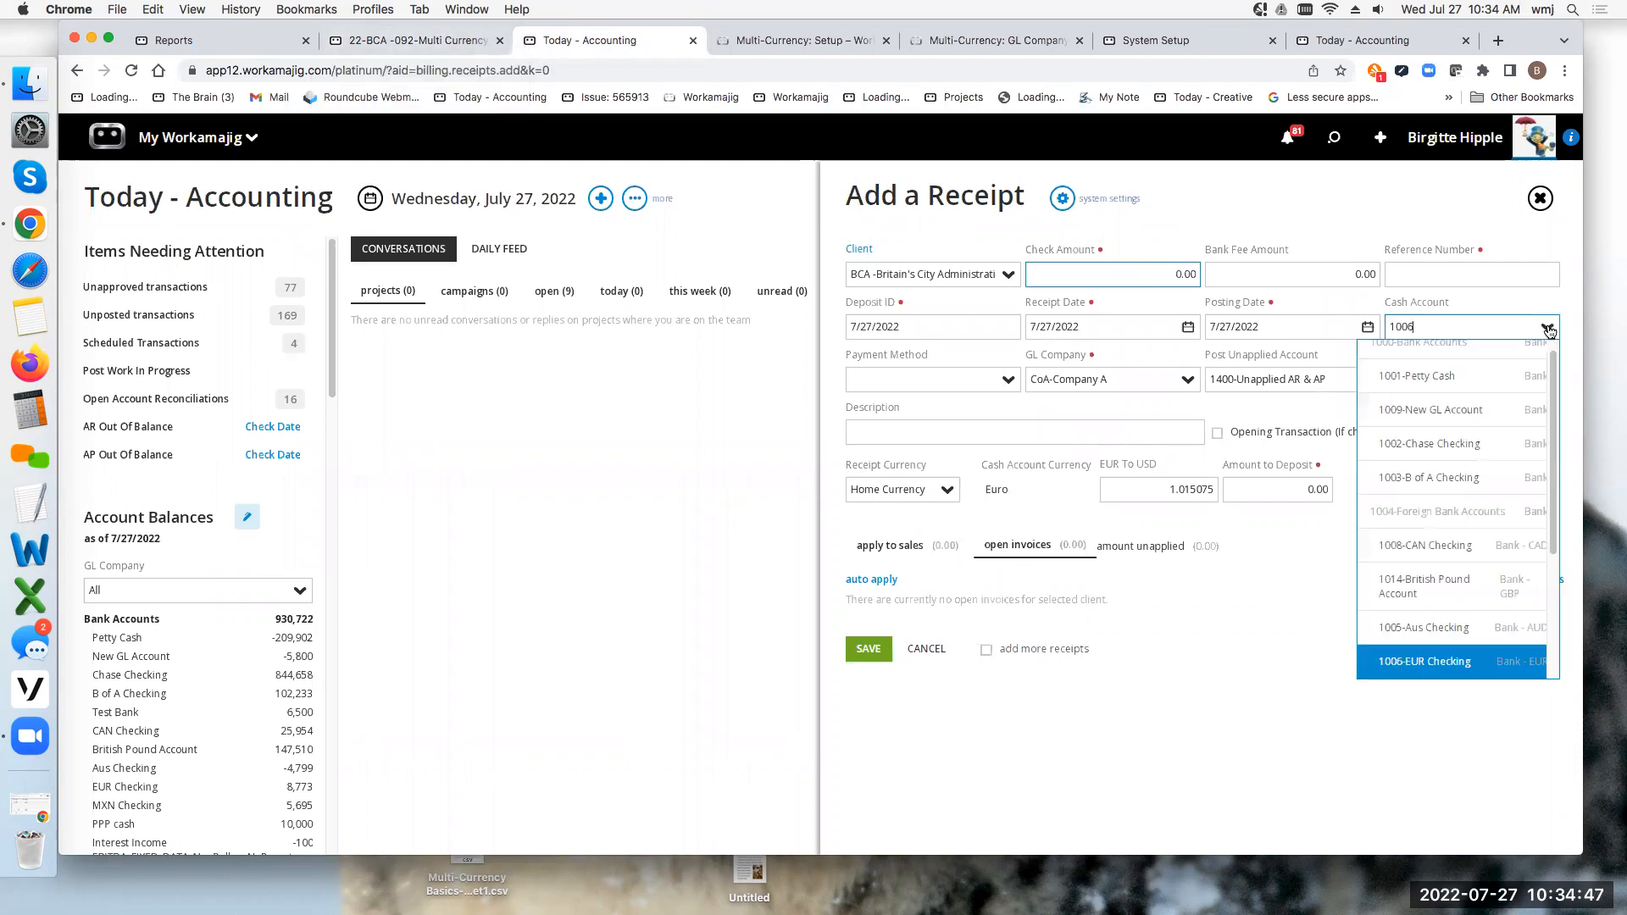
pyautogui.click(1438, 591)
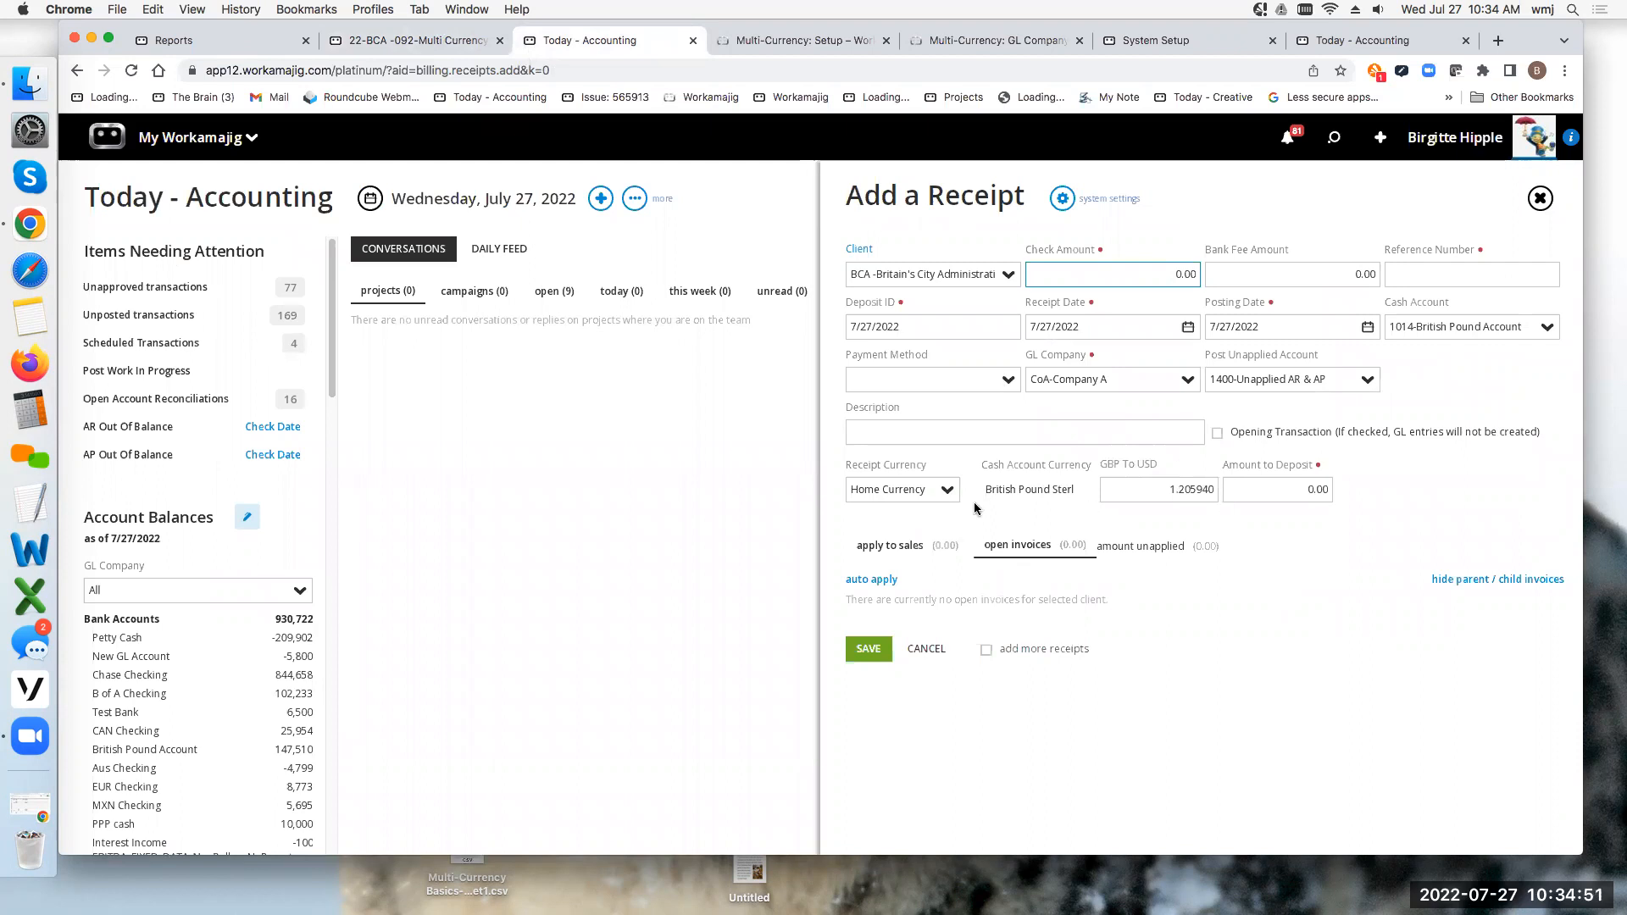
pyautogui.click(947, 490)
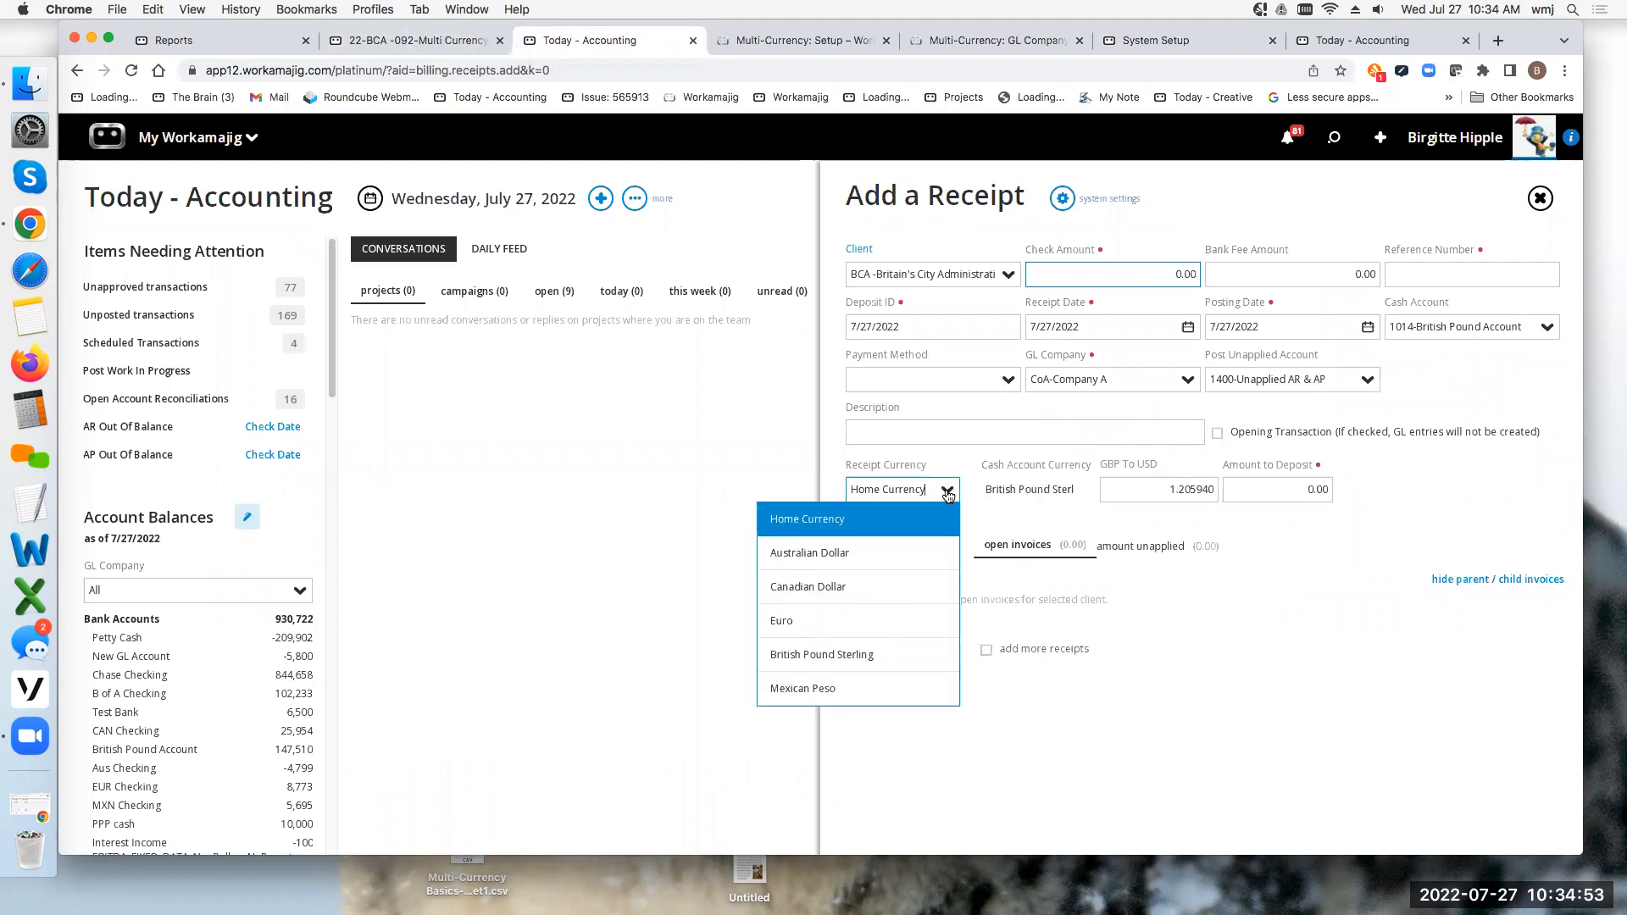
pyautogui.click(819, 656)
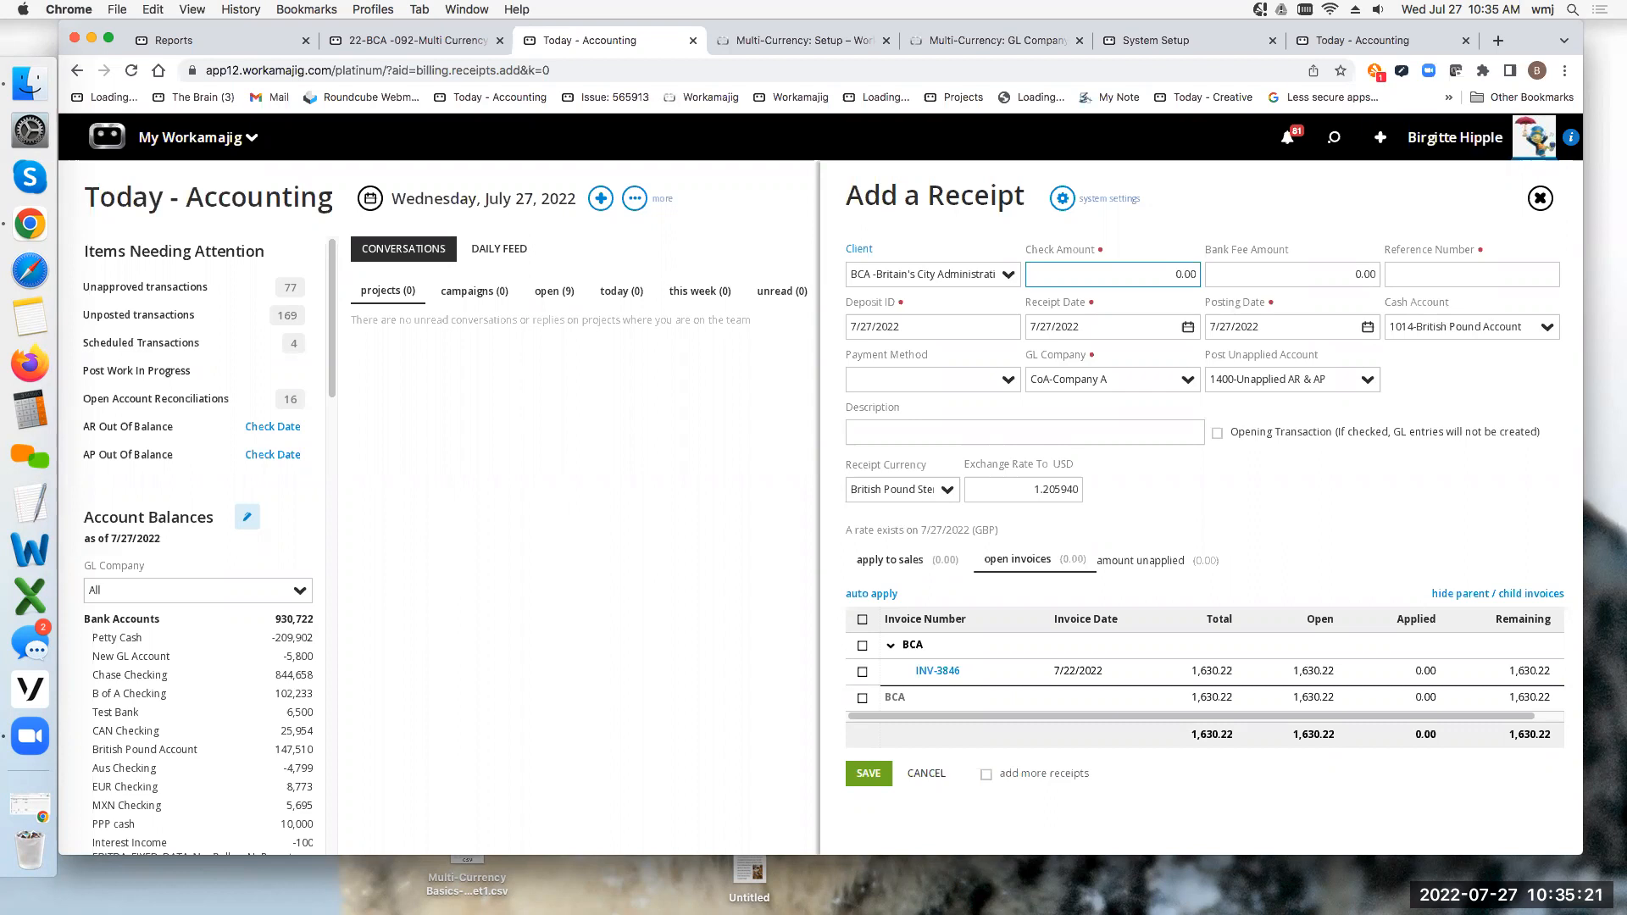
# Step: Enter a check amount of 16302.22 and apply the receipt to BCA's open invoice INV-3846
pyautogui.write('02')
pyautogui.press('Delete')
pyautogui.press('Delete')
pyautogui.press('Delete')
pyautogui.press('Delete')
pyautogui.write('.22')
pyautogui.click(1220, 206)
pyautogui.click(863, 686)
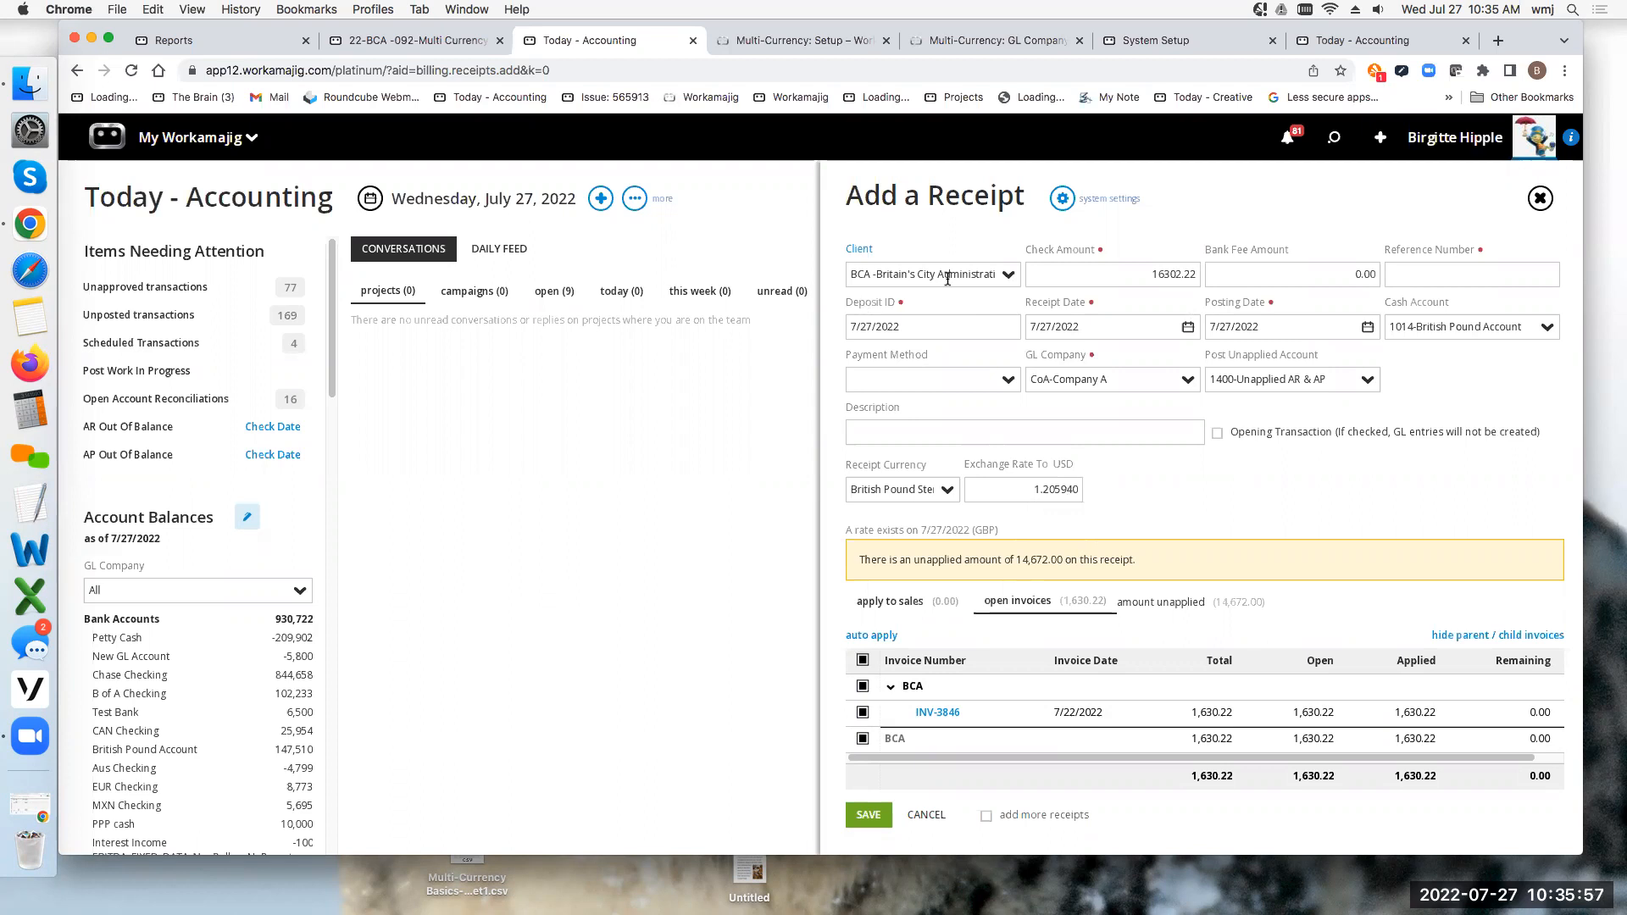
# Step: Give the receipt the reference number 2.222 and save it
pyautogui.click(870, 816)
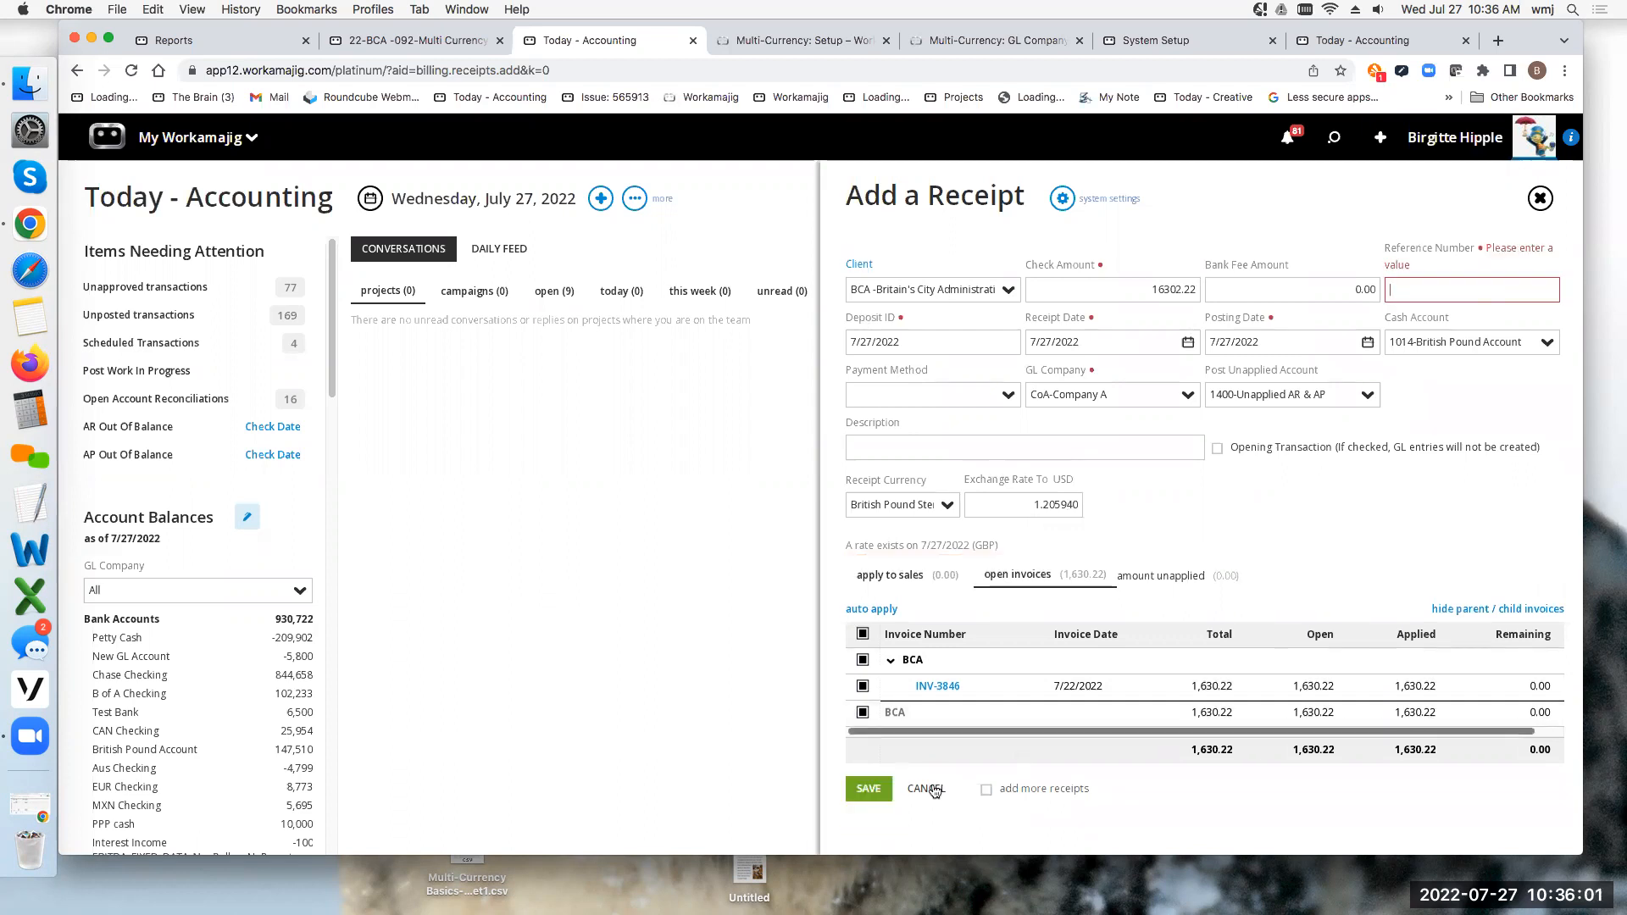
pyautogui.write('2.222')
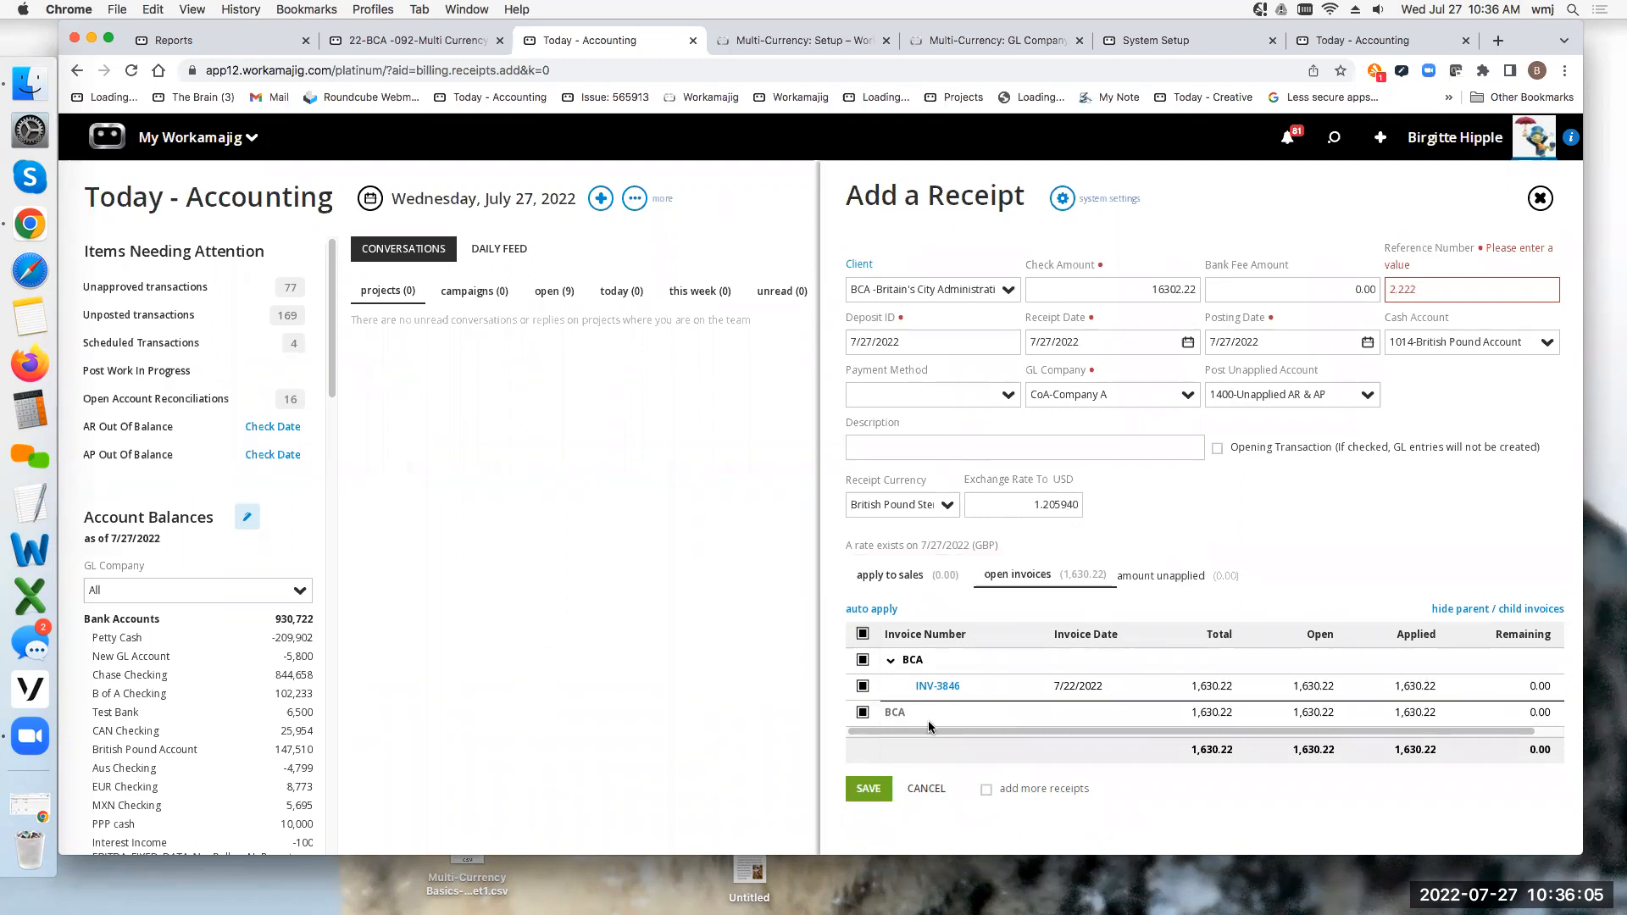
pyautogui.click(866, 793)
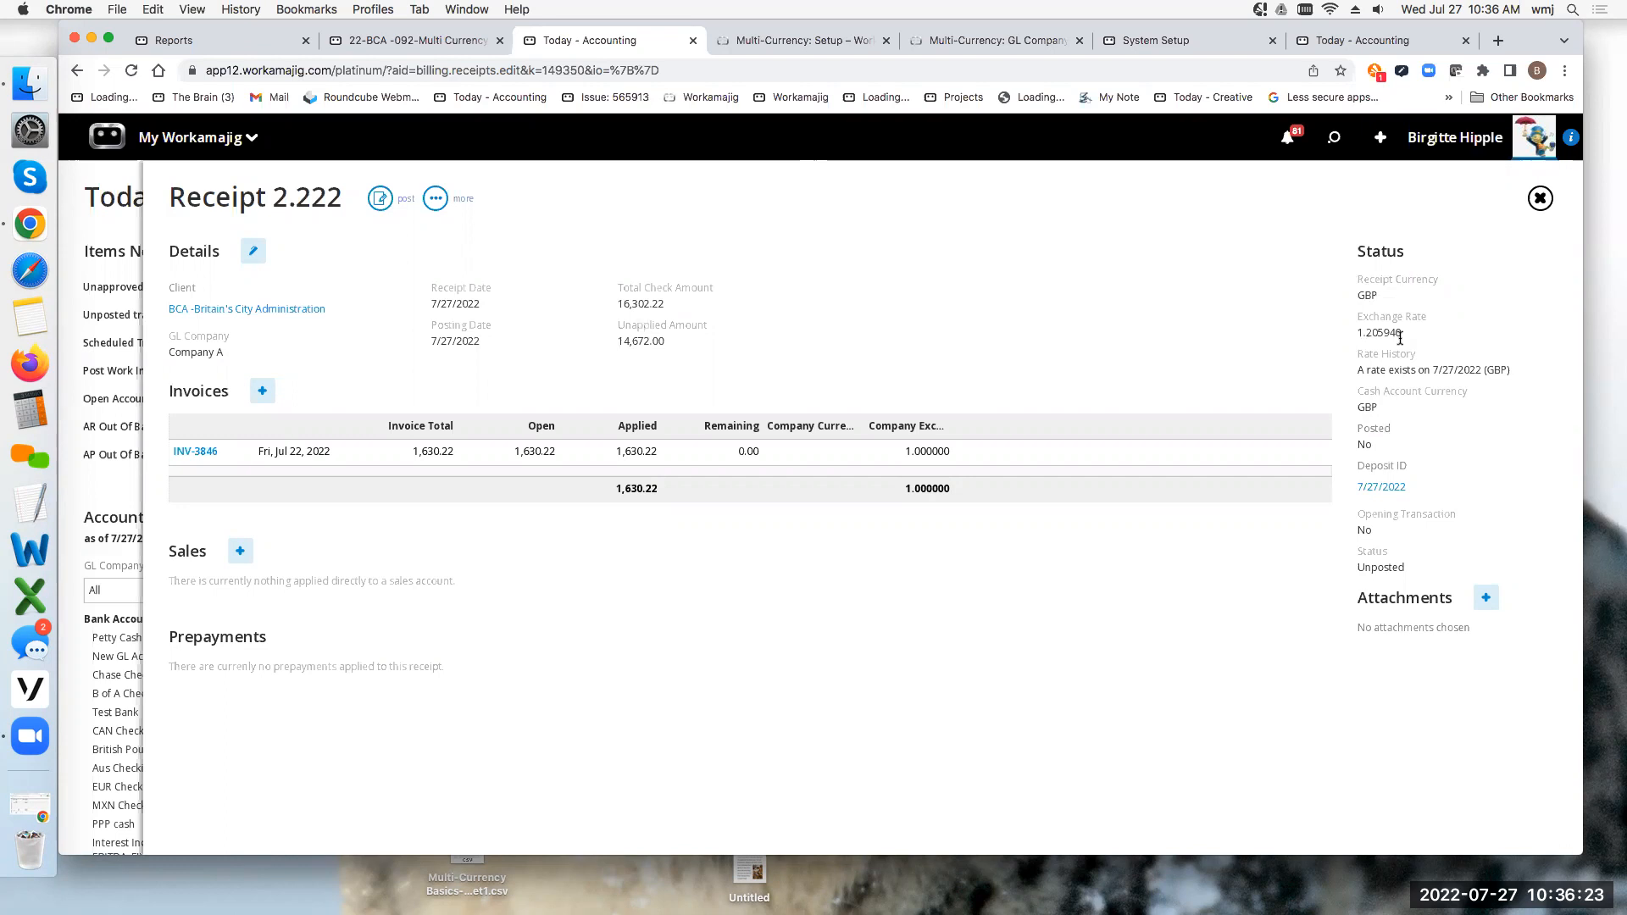
# Step: Post receipt 2.222, review its GL posting detail, and unpost it
pyautogui.click(251, 249)
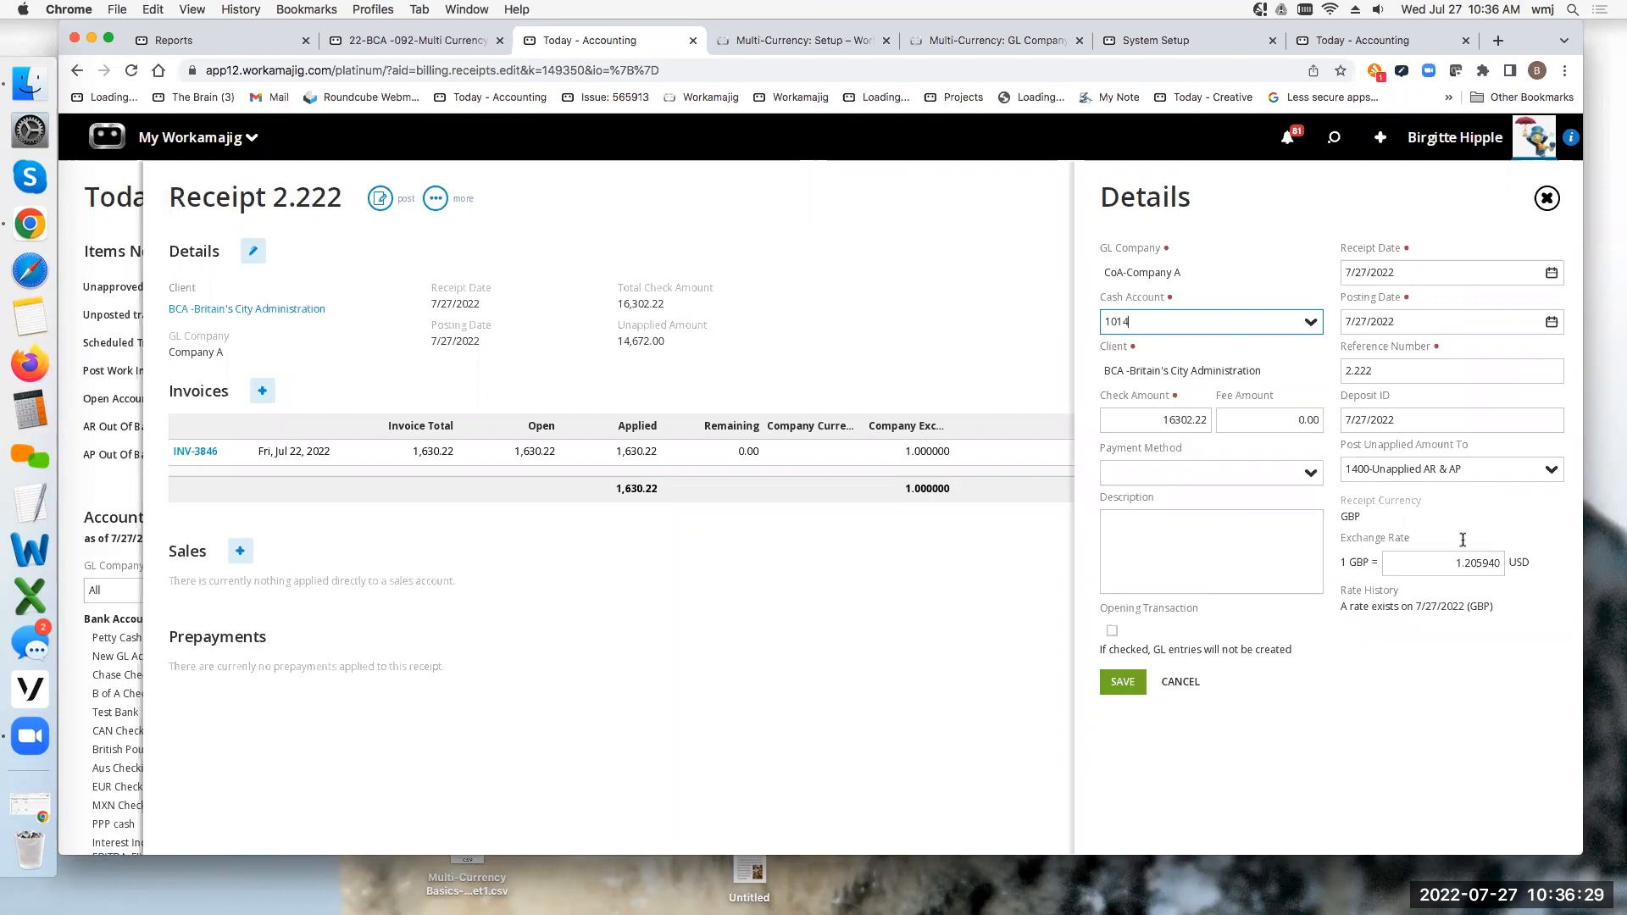
pyautogui.click(1544, 196)
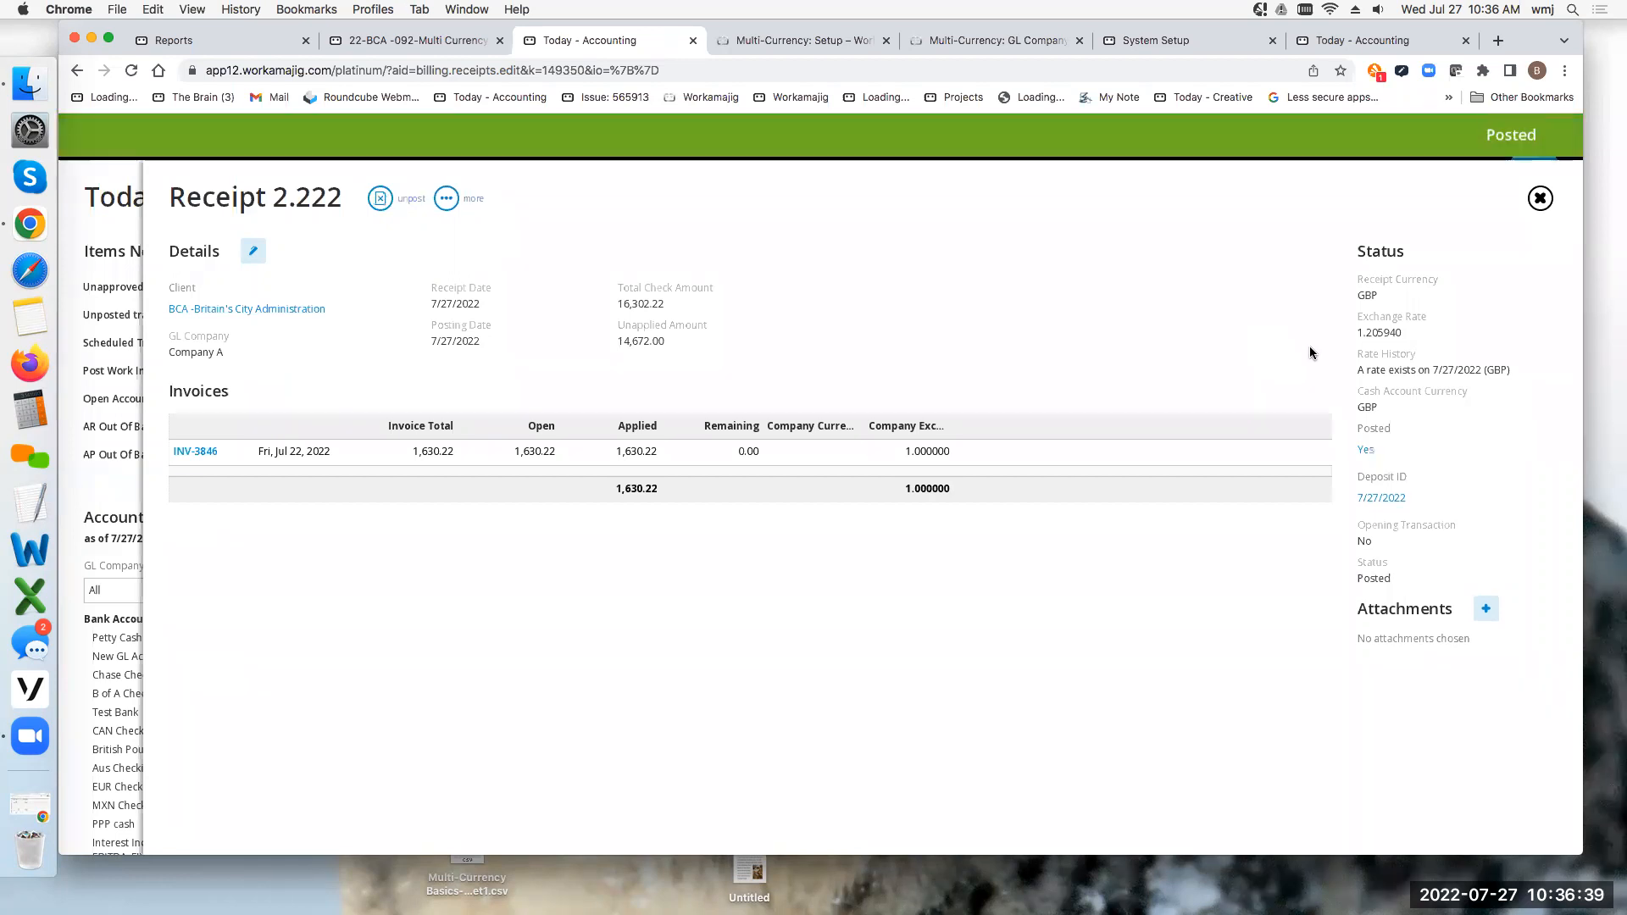
pyautogui.click(1367, 449)
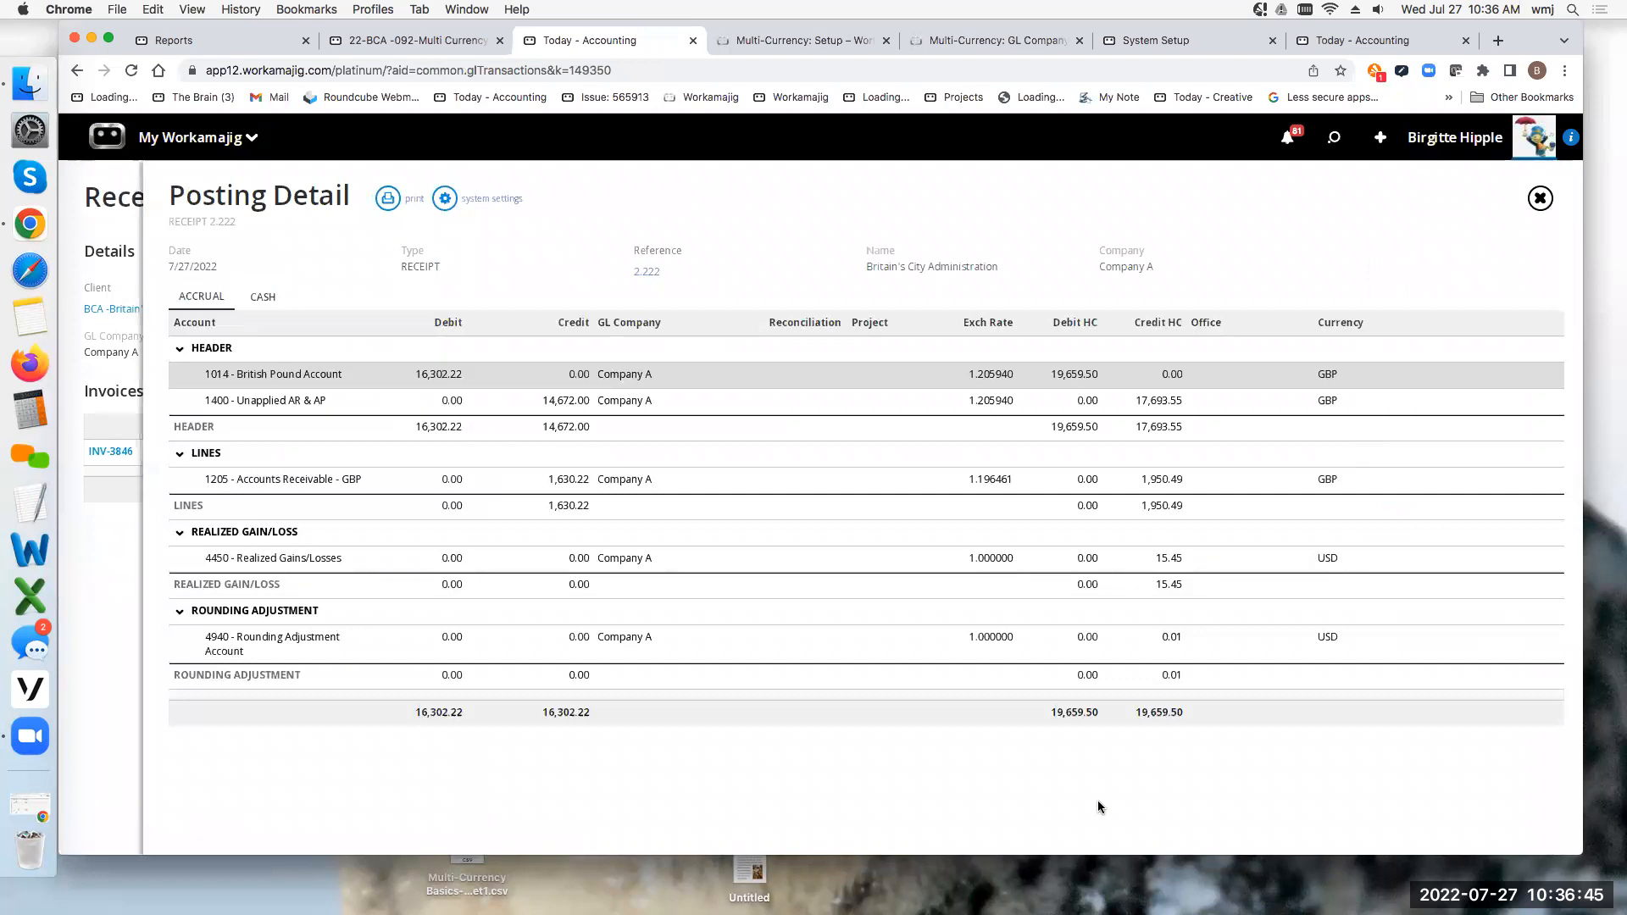
pyautogui.click(439, 373)
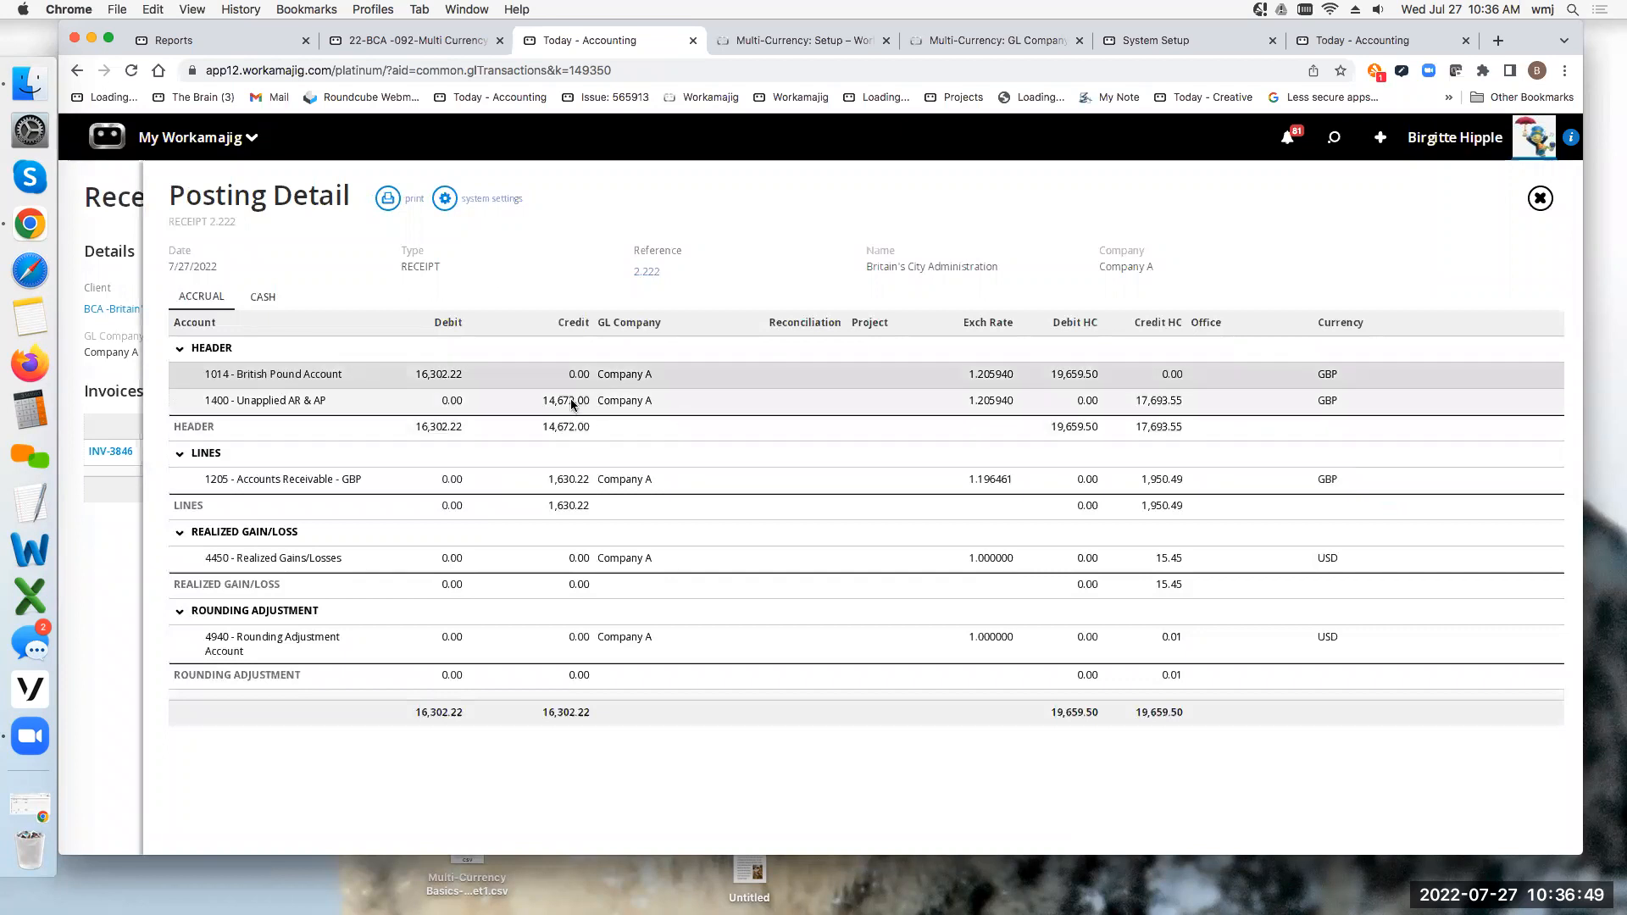
pyautogui.click(1541, 200)
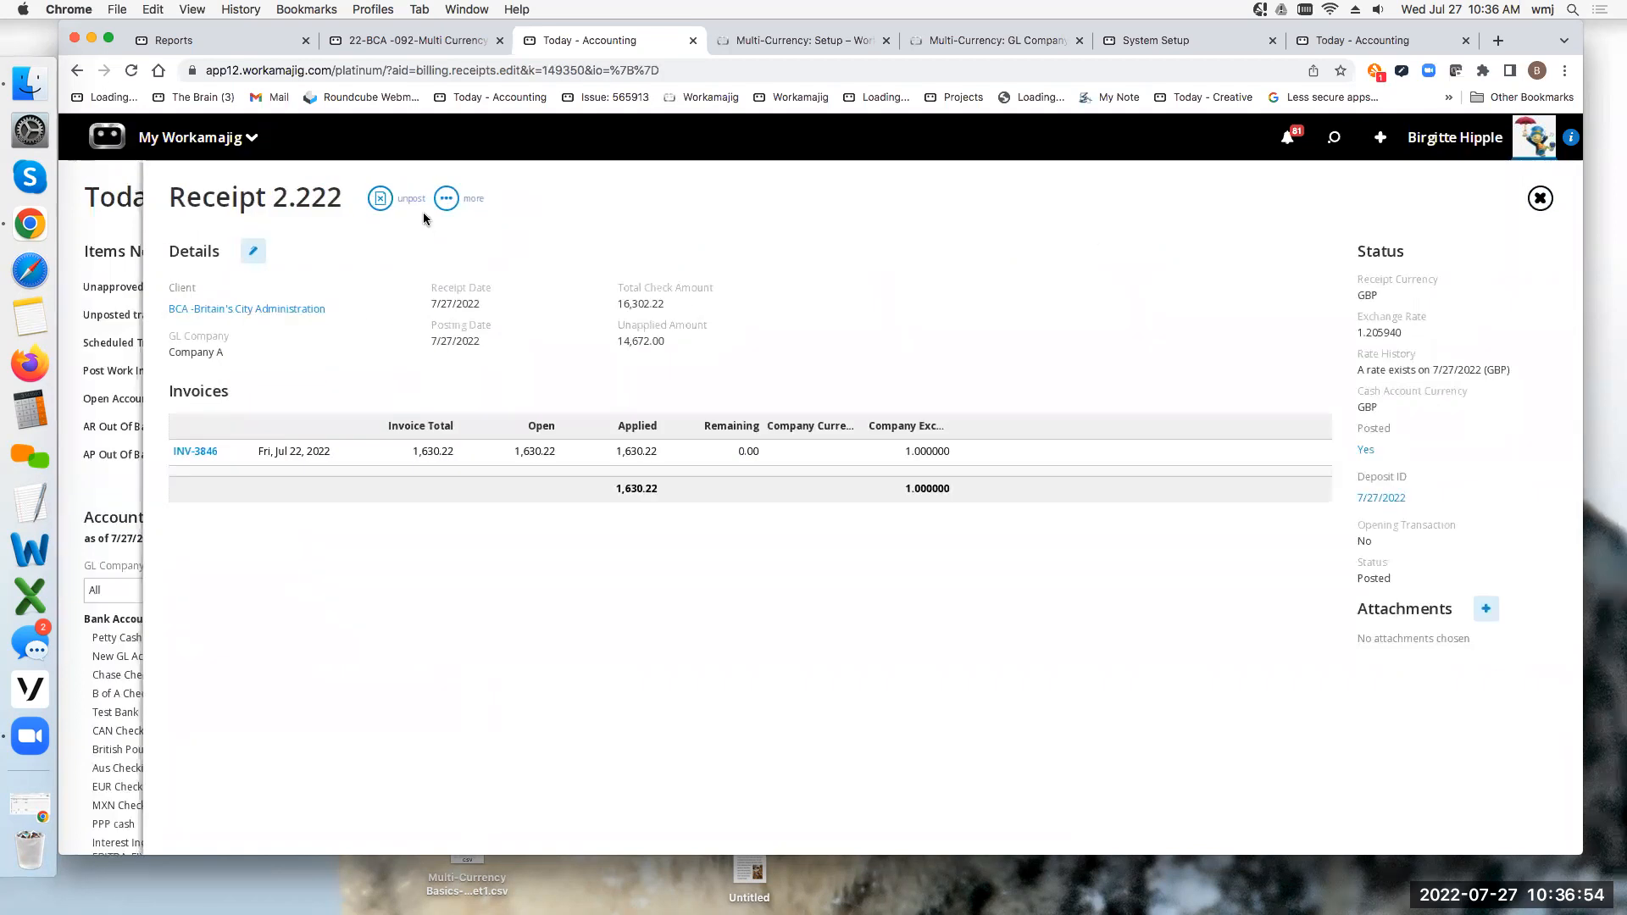
pyautogui.click(379, 198)
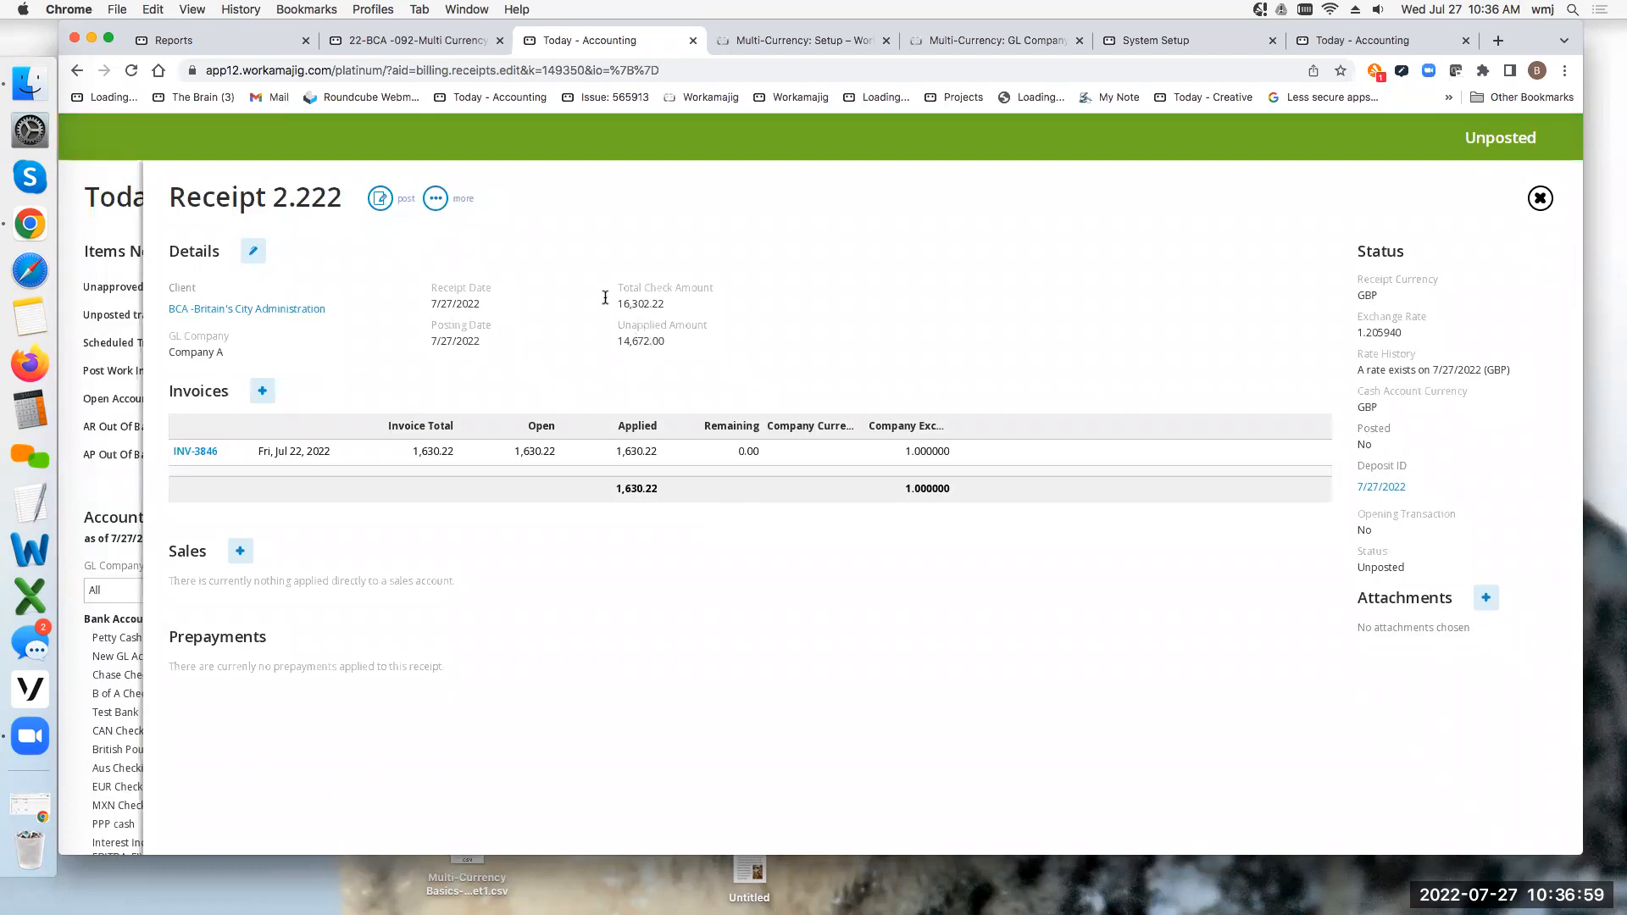
# Step: Set the check amount of receipt 2.222 to 1630.22 and save the receipt
pyautogui.click(249, 251)
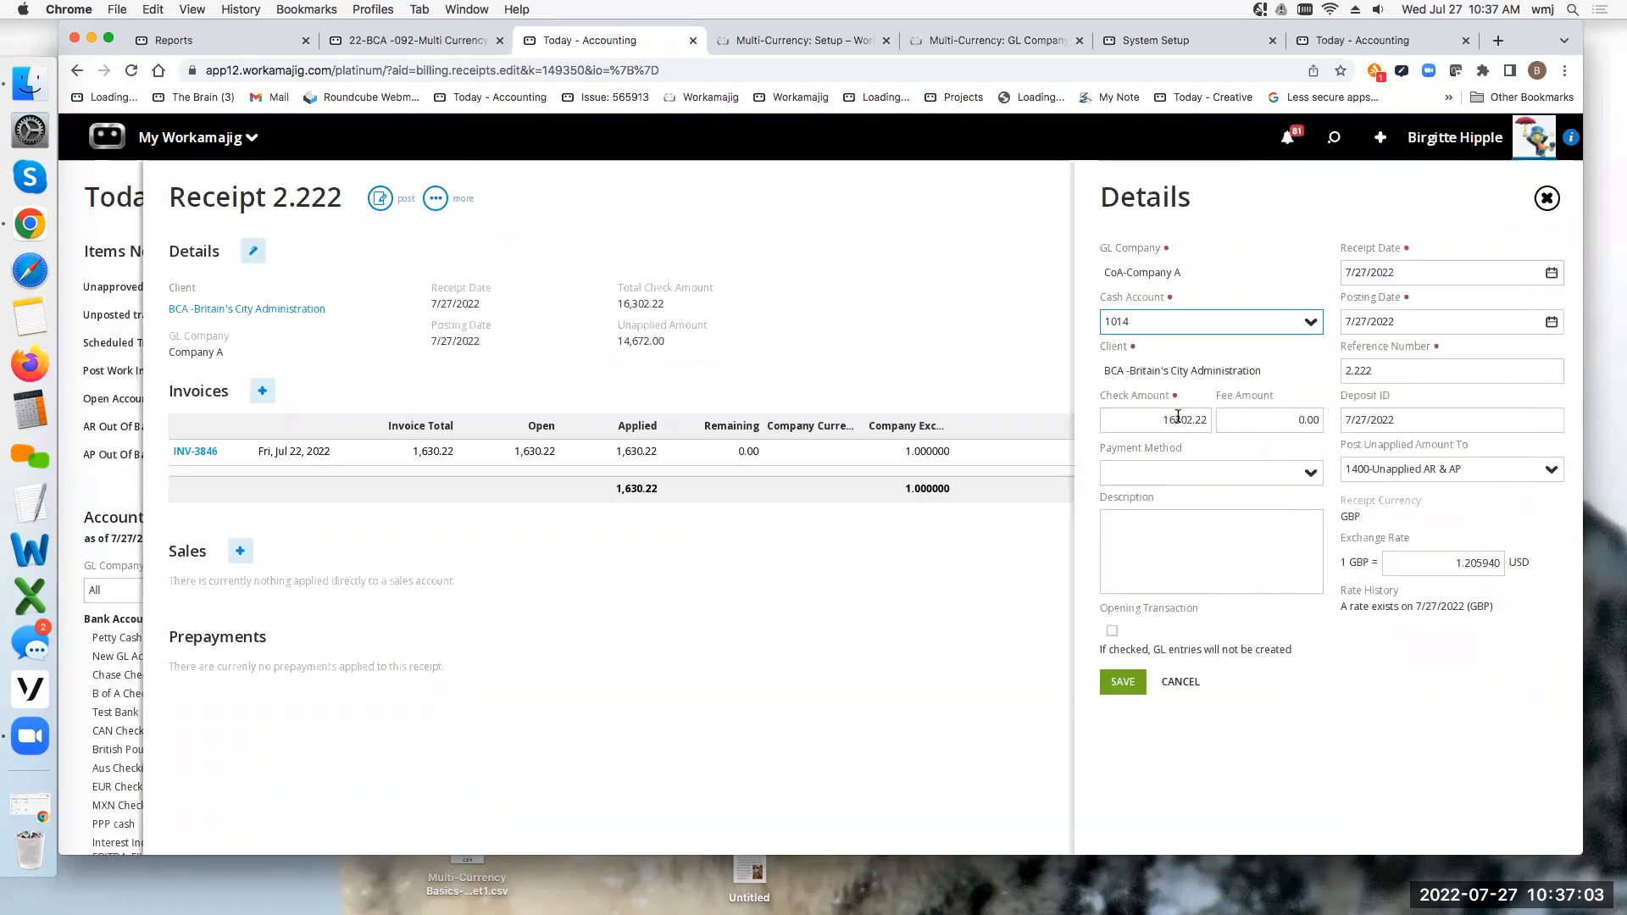
pyautogui.click(1185, 418)
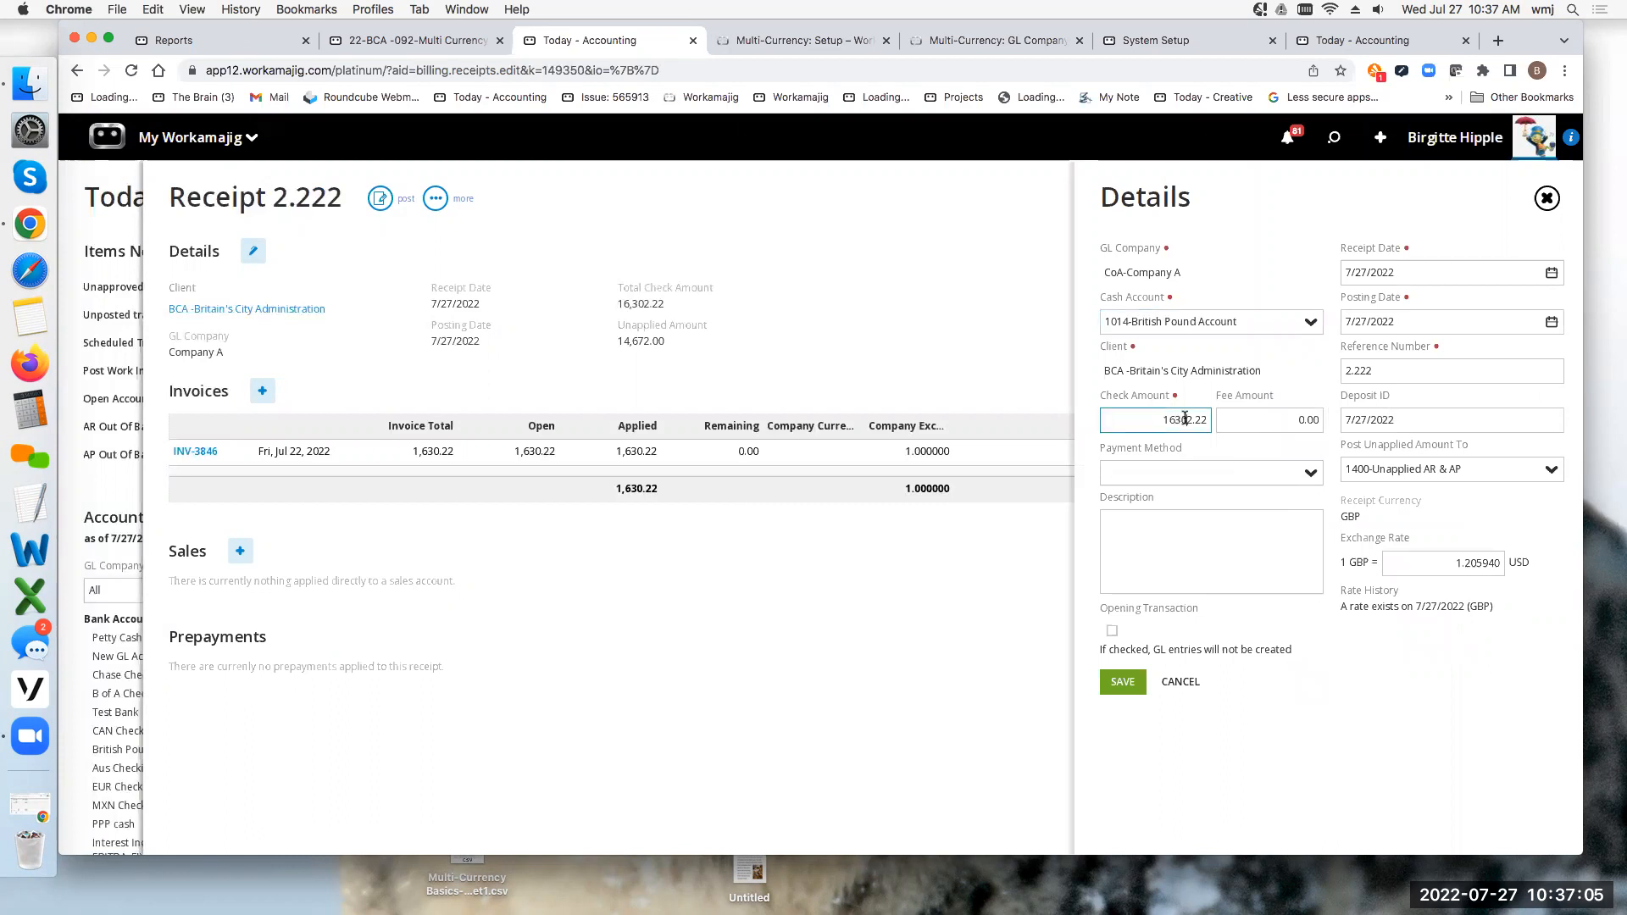
pyautogui.press('Delete')
pyautogui.click(1122, 681)
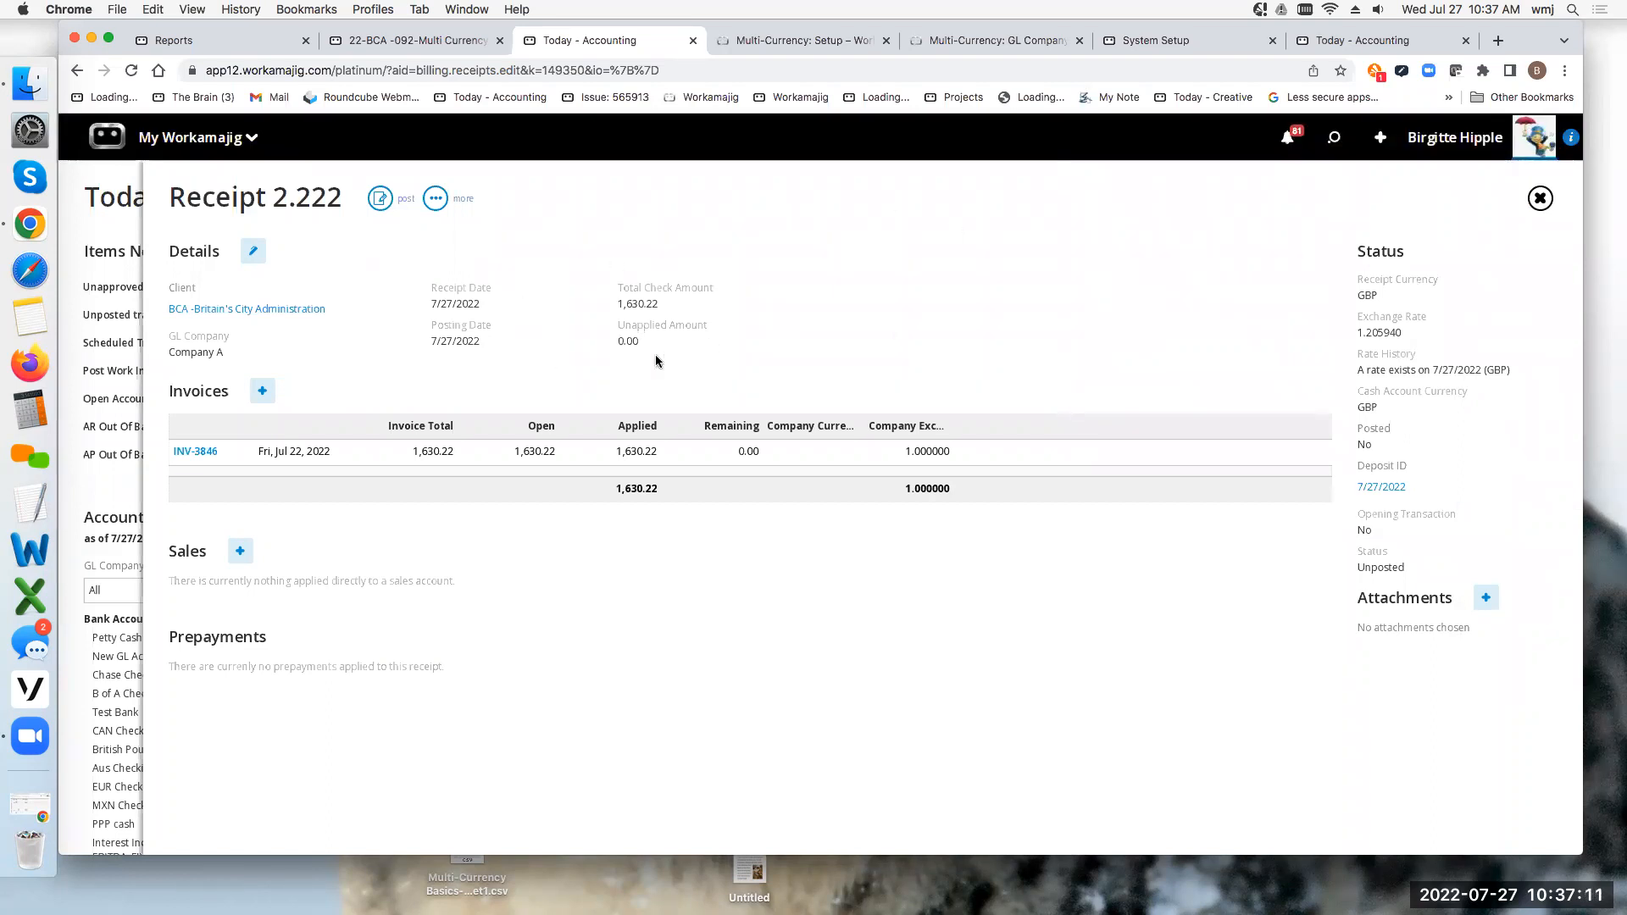
# Step: Post receipt 2.222, compare the exchange rates in its posting detail, and return to the accounting overview
pyautogui.click(379, 198)
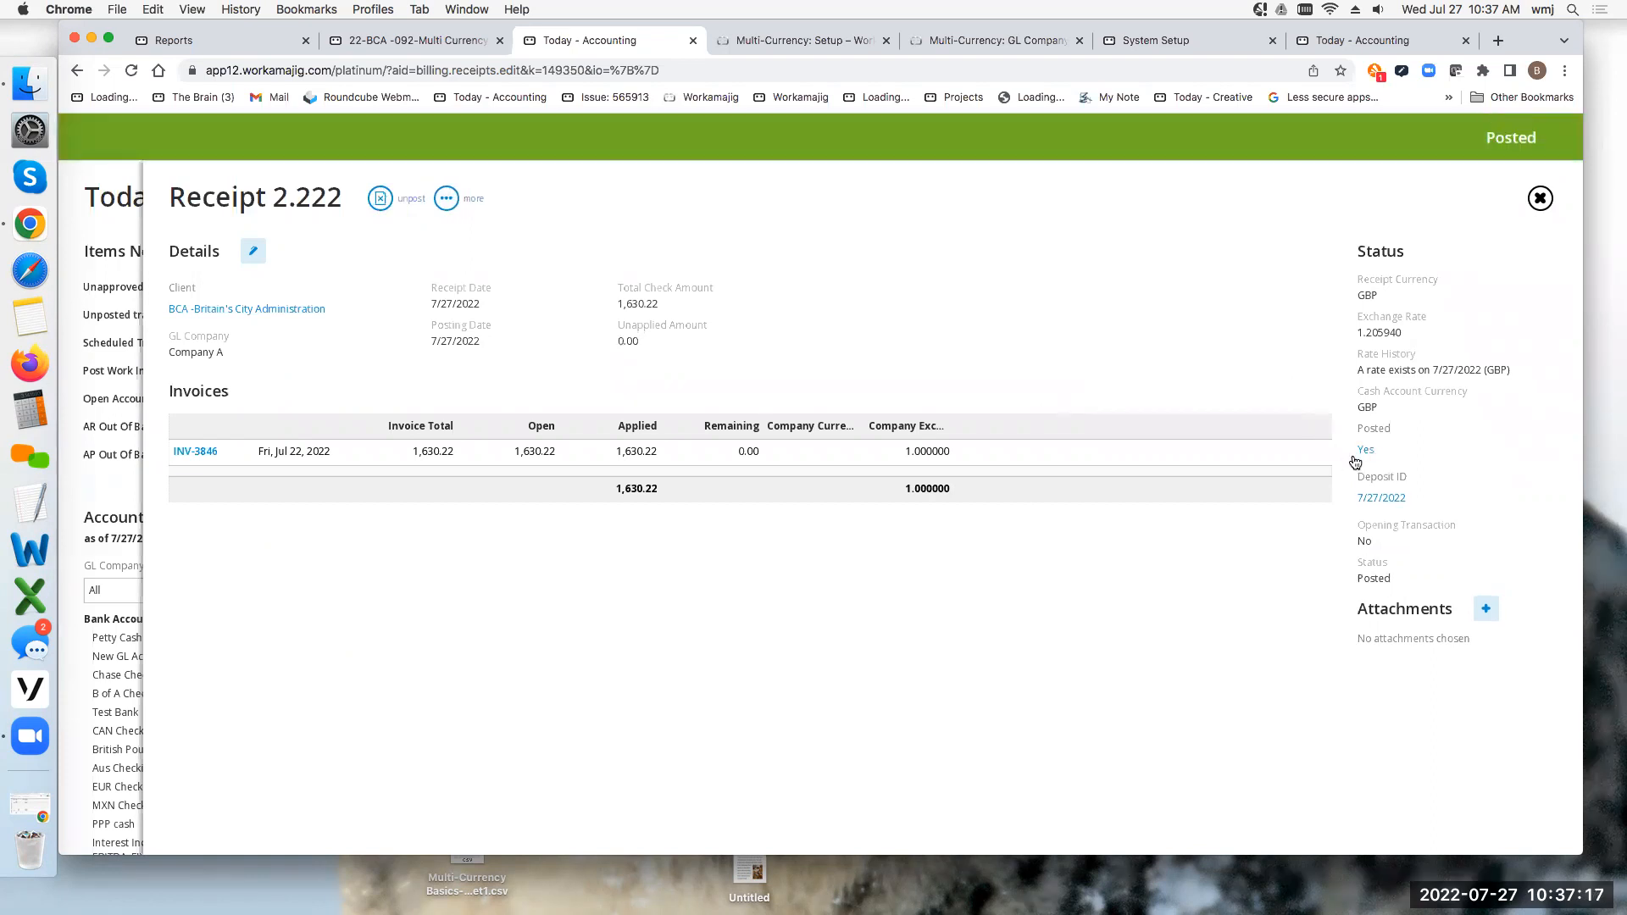
pyautogui.click(1360, 452)
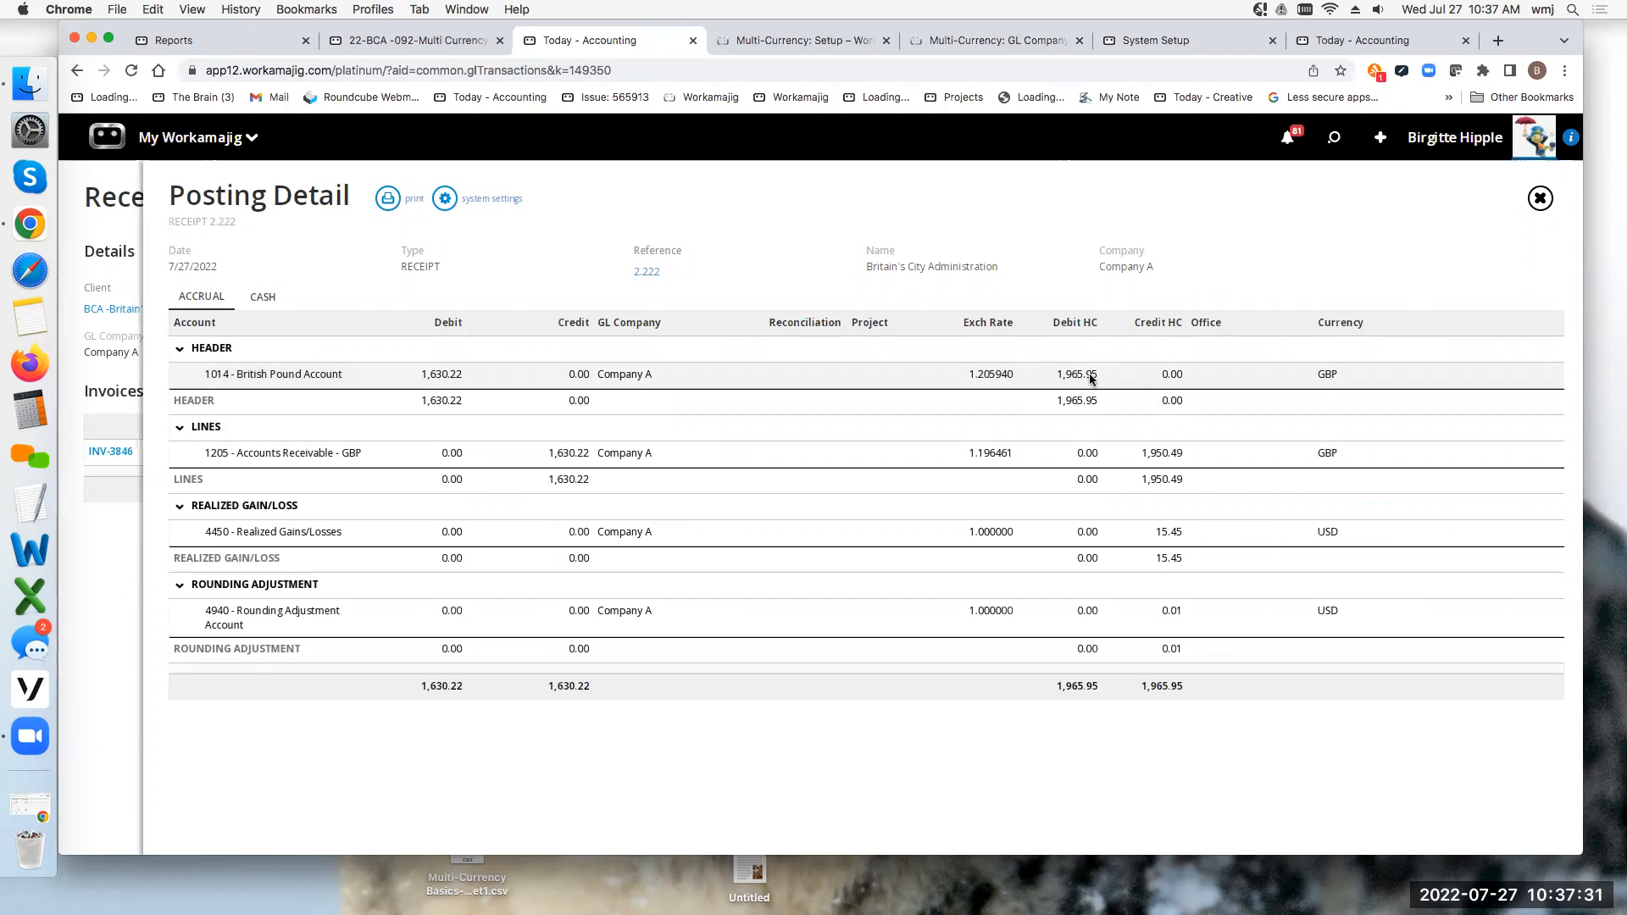
pyautogui.click(990, 383)
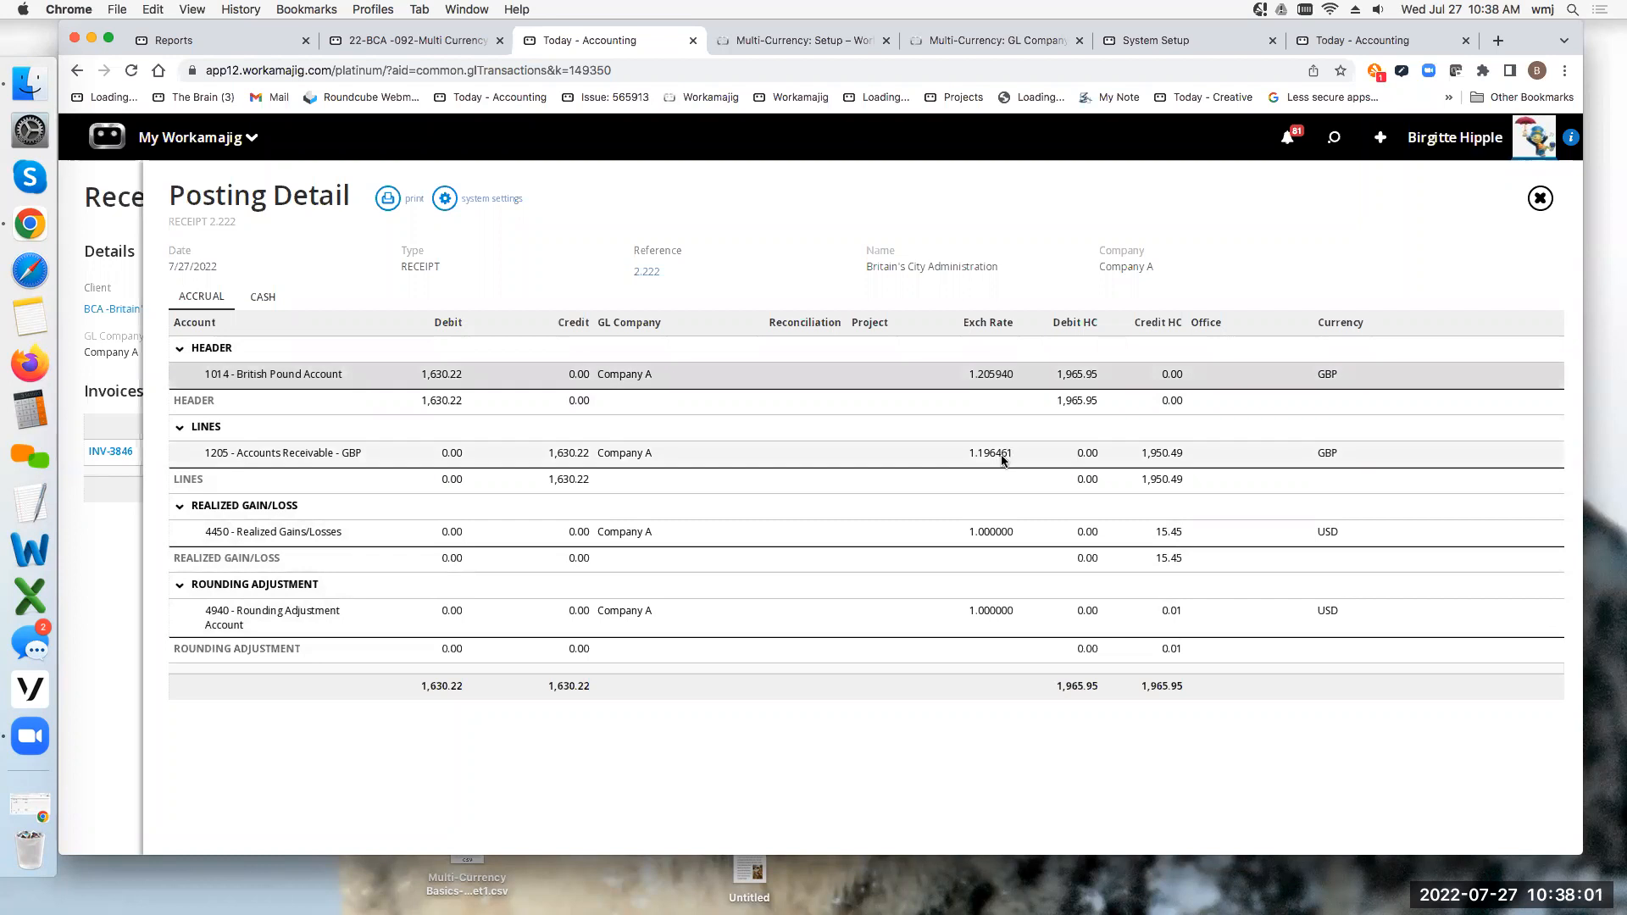
pyautogui.click(1541, 200)
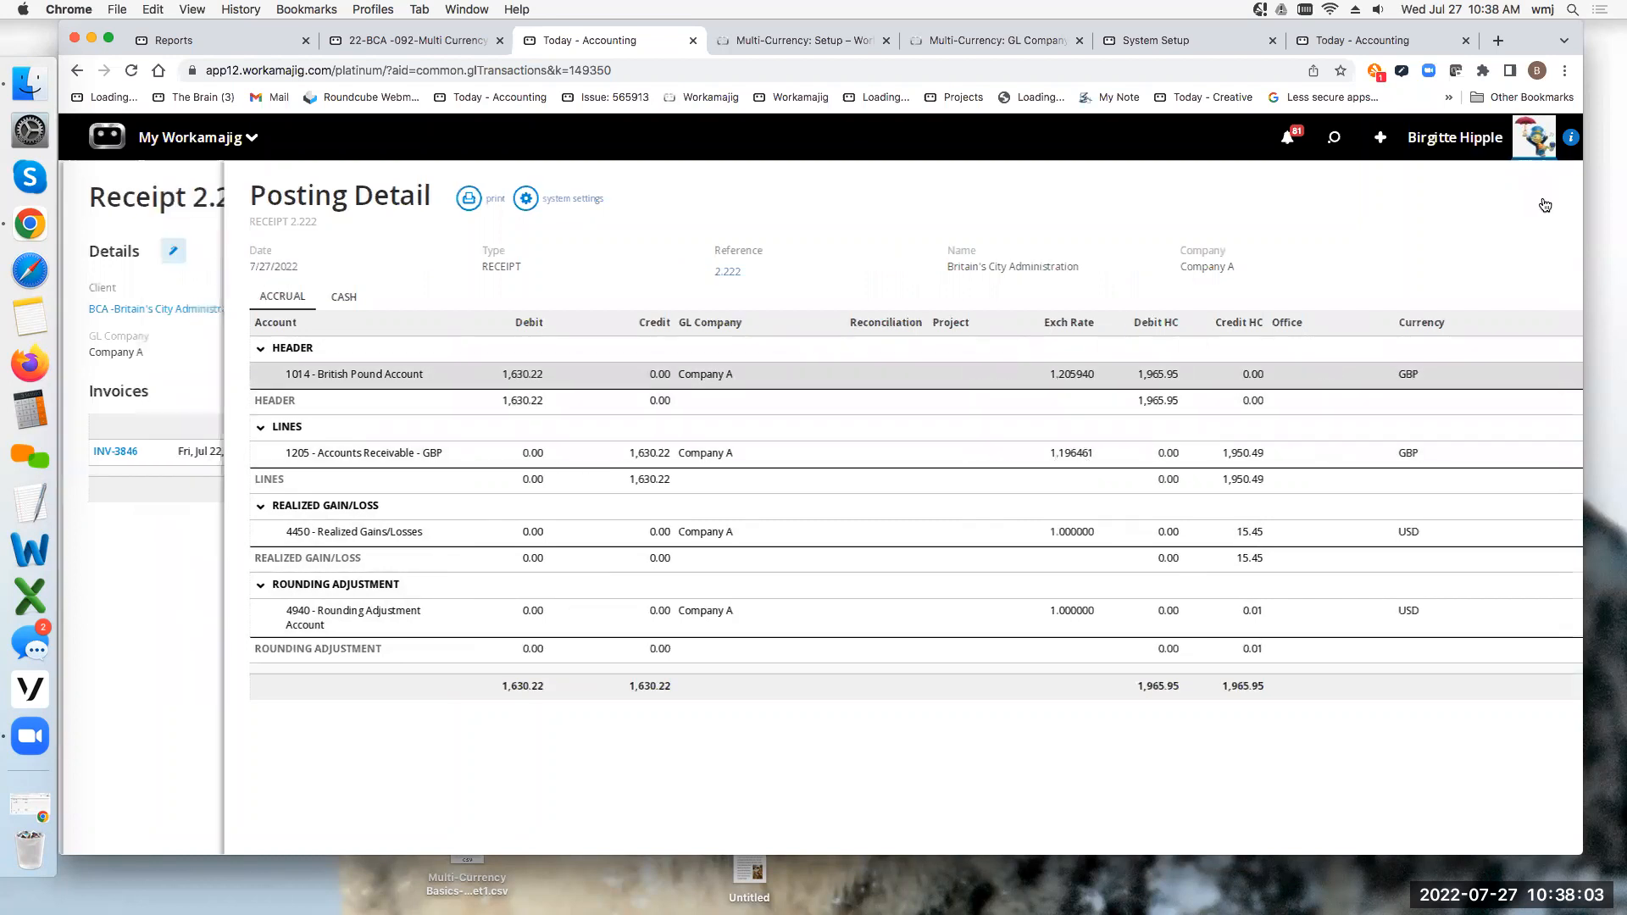
pyautogui.click(1541, 199)
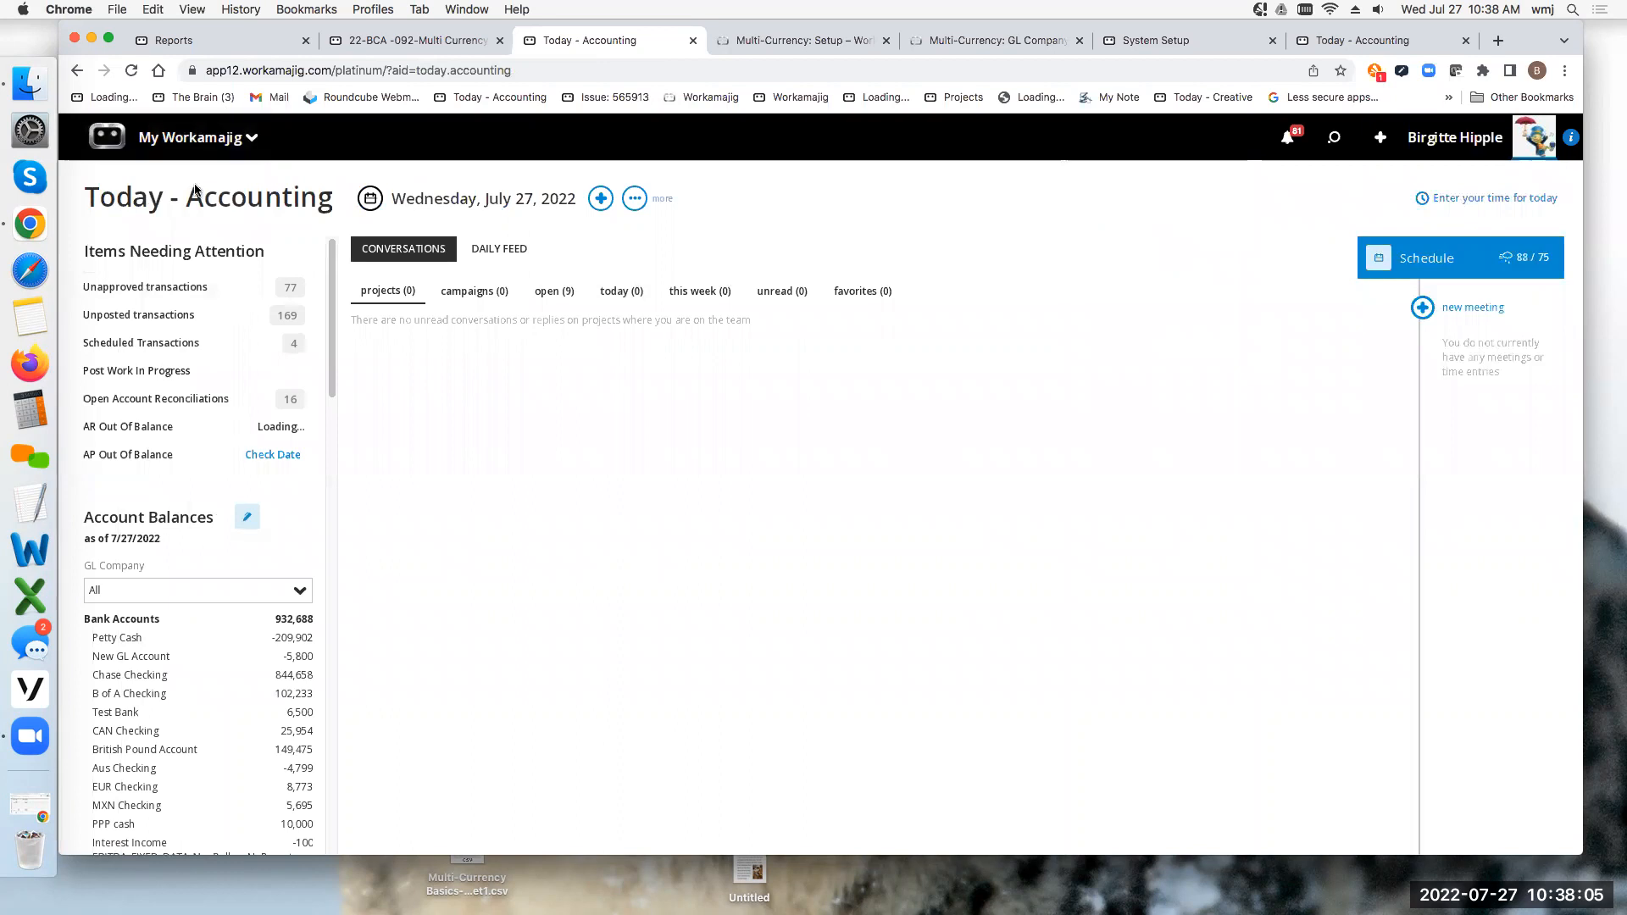
# Step: Drill down into the Accounts Receivable - GBP balance and examine its revaluation rates and its invoice and receipt transactions
pyautogui.scroll(-6, 226, 619)
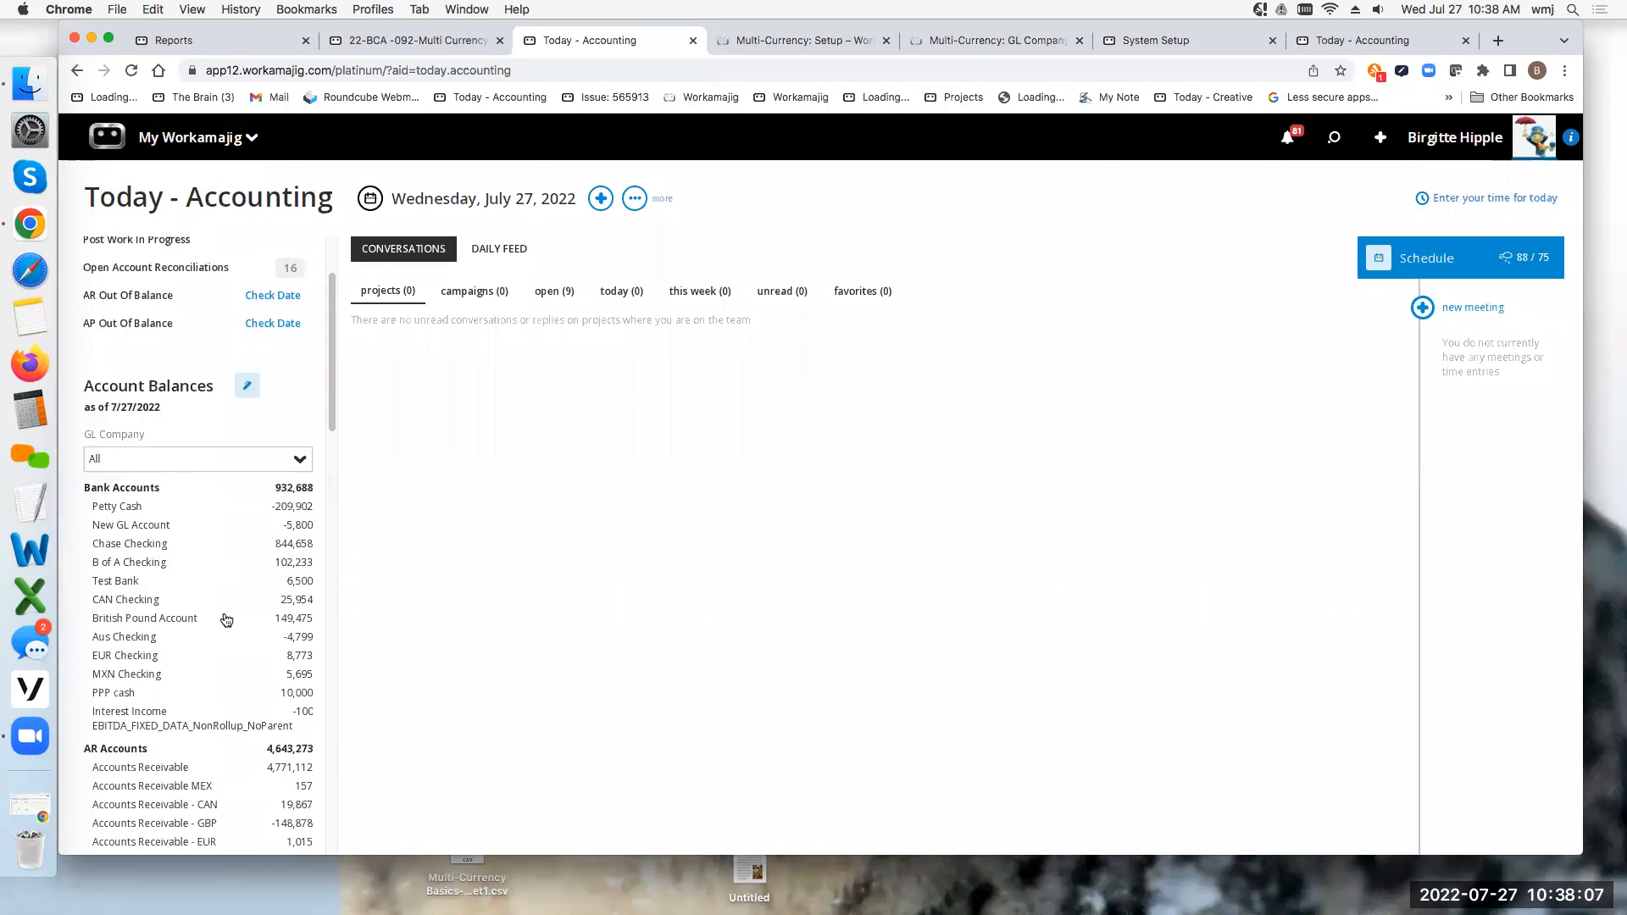
pyautogui.scroll(-3, 225, 621)
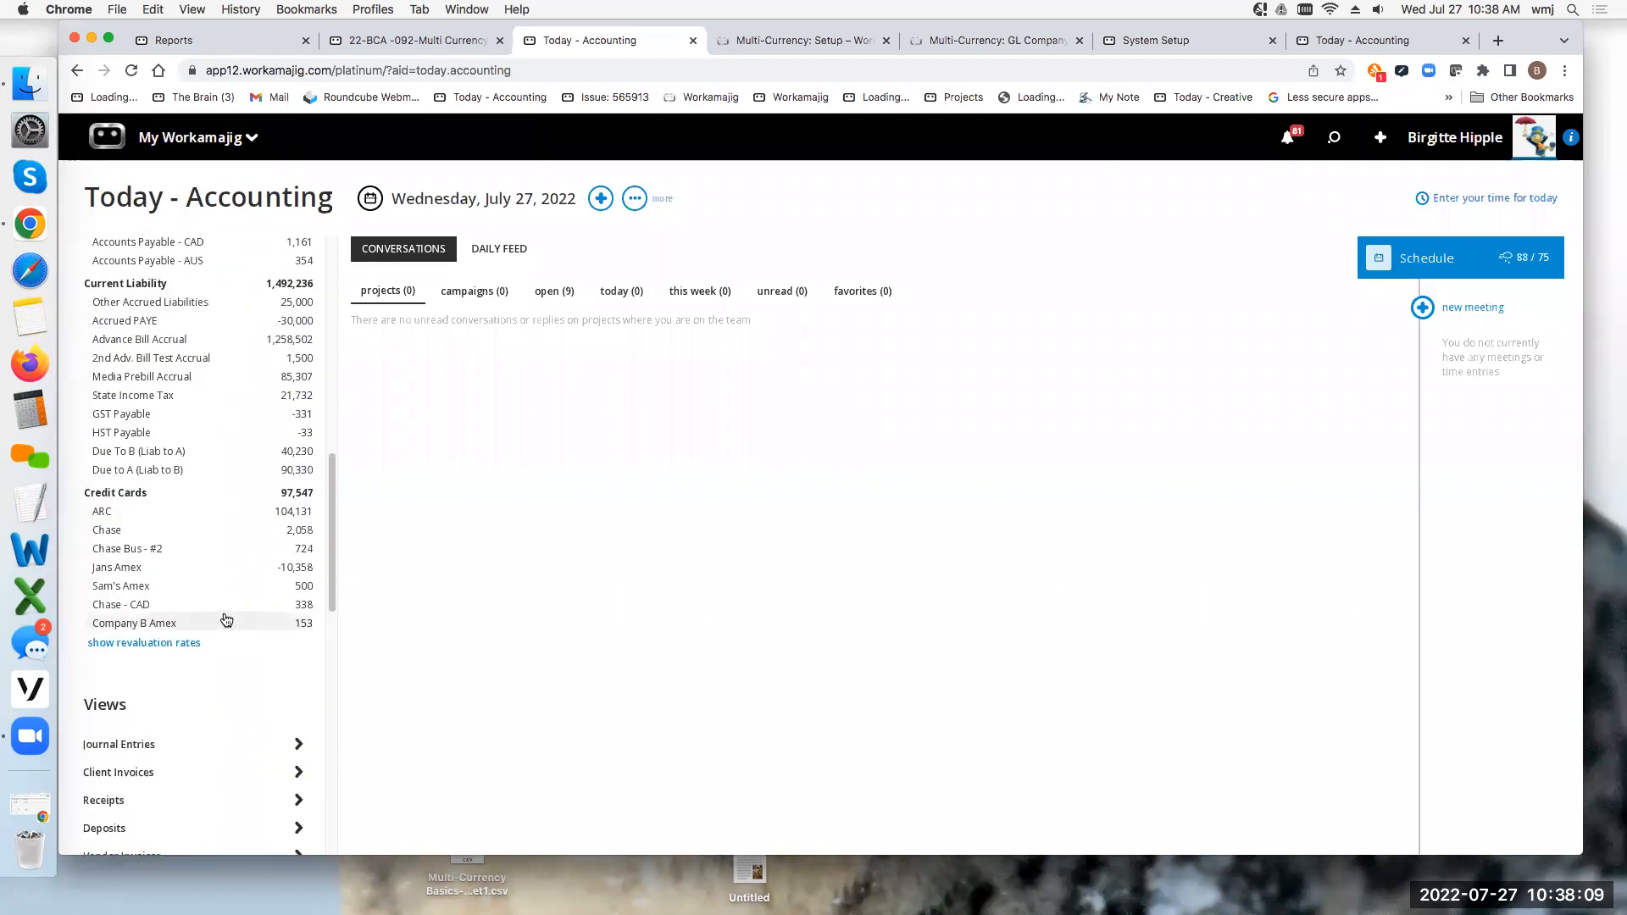
pyautogui.scroll(4, 171, 439)
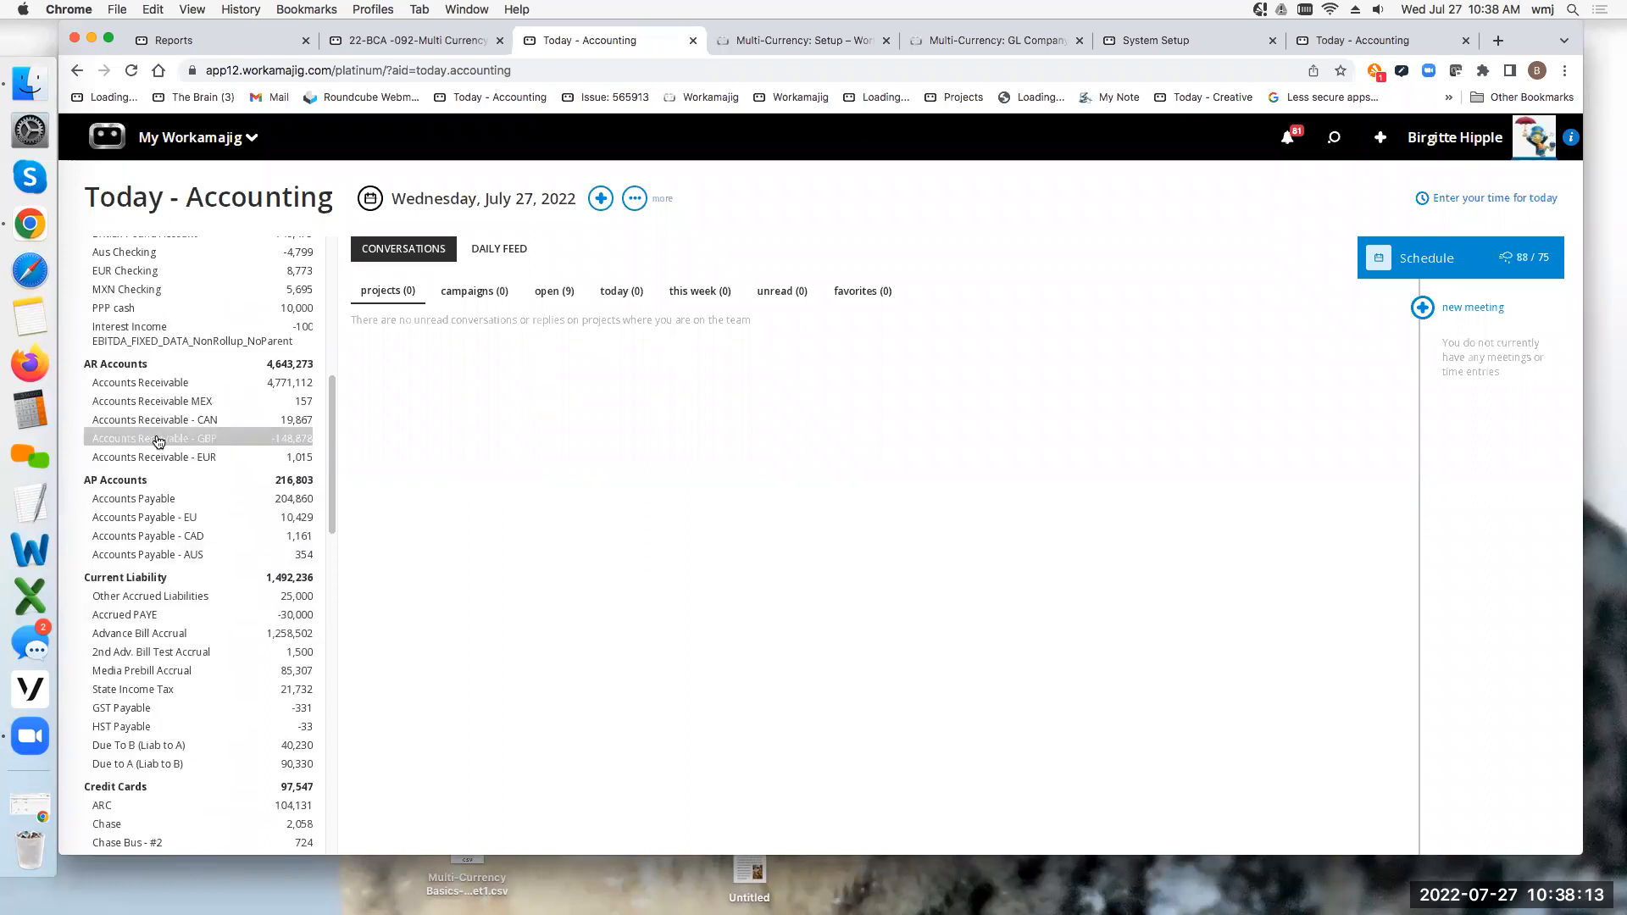
pyautogui.click(157, 441)
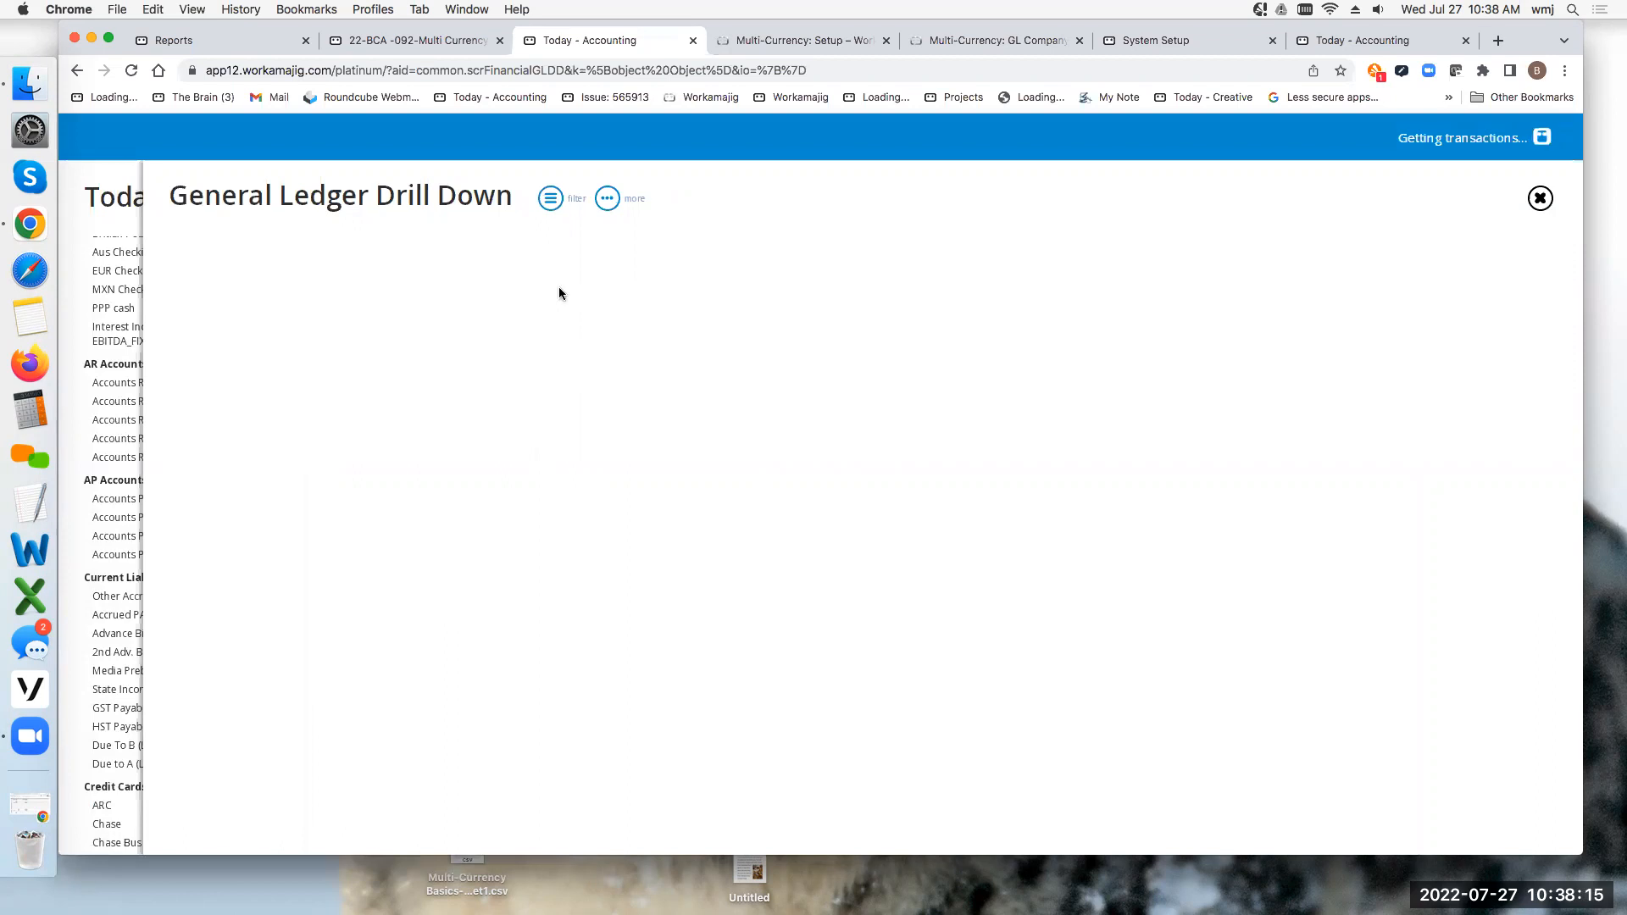
pyautogui.click(607, 200)
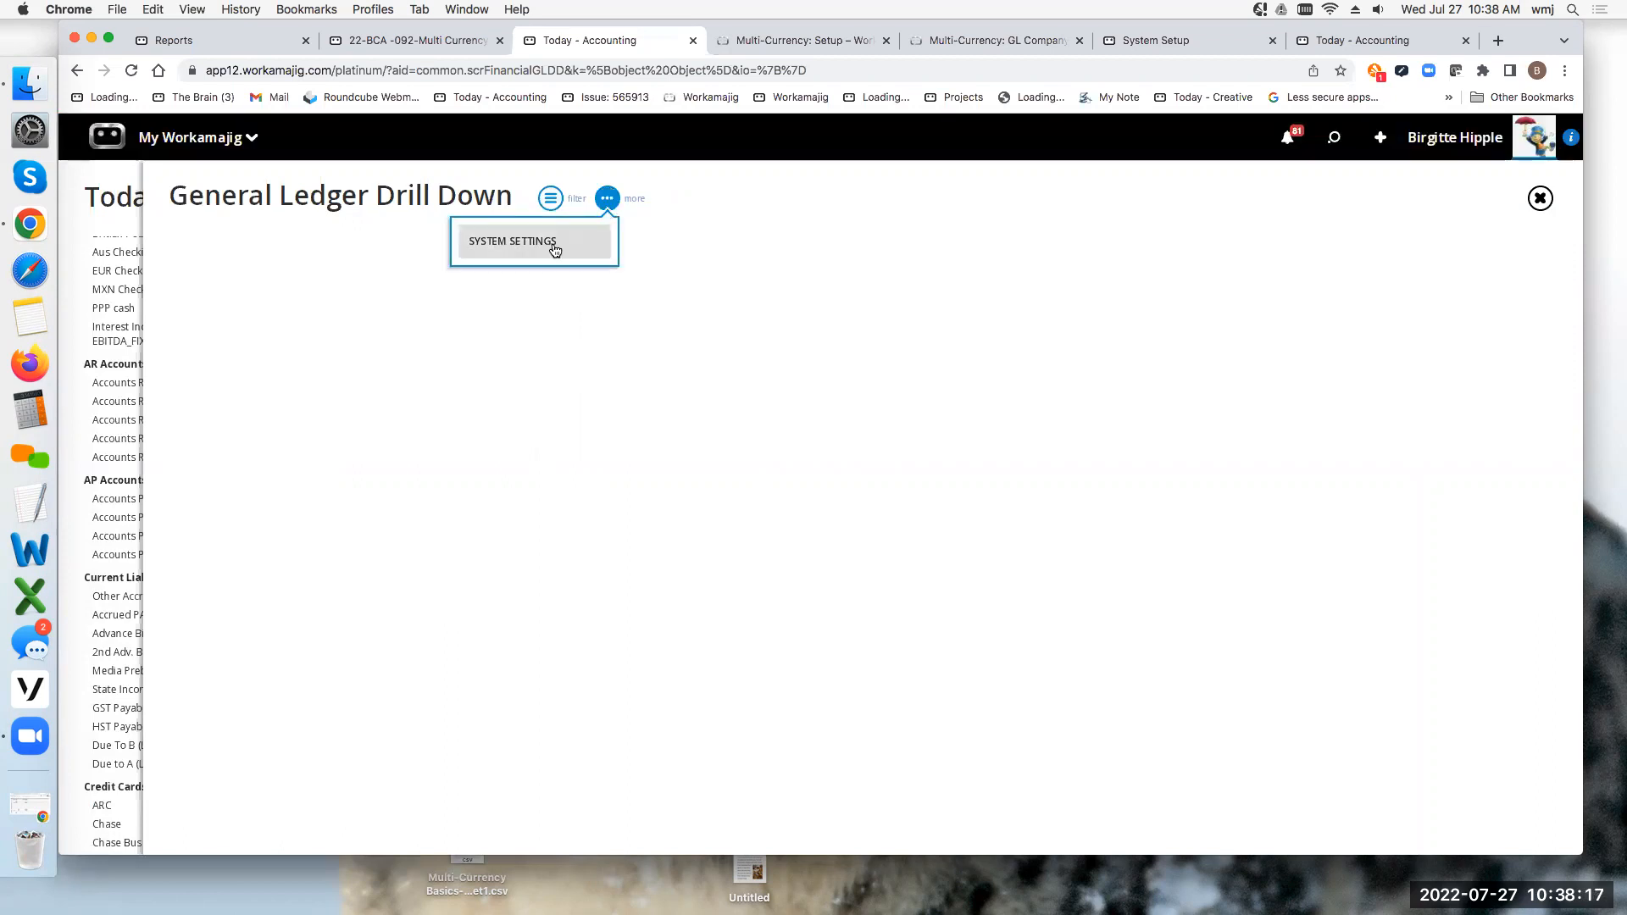
pyautogui.click(791, 217)
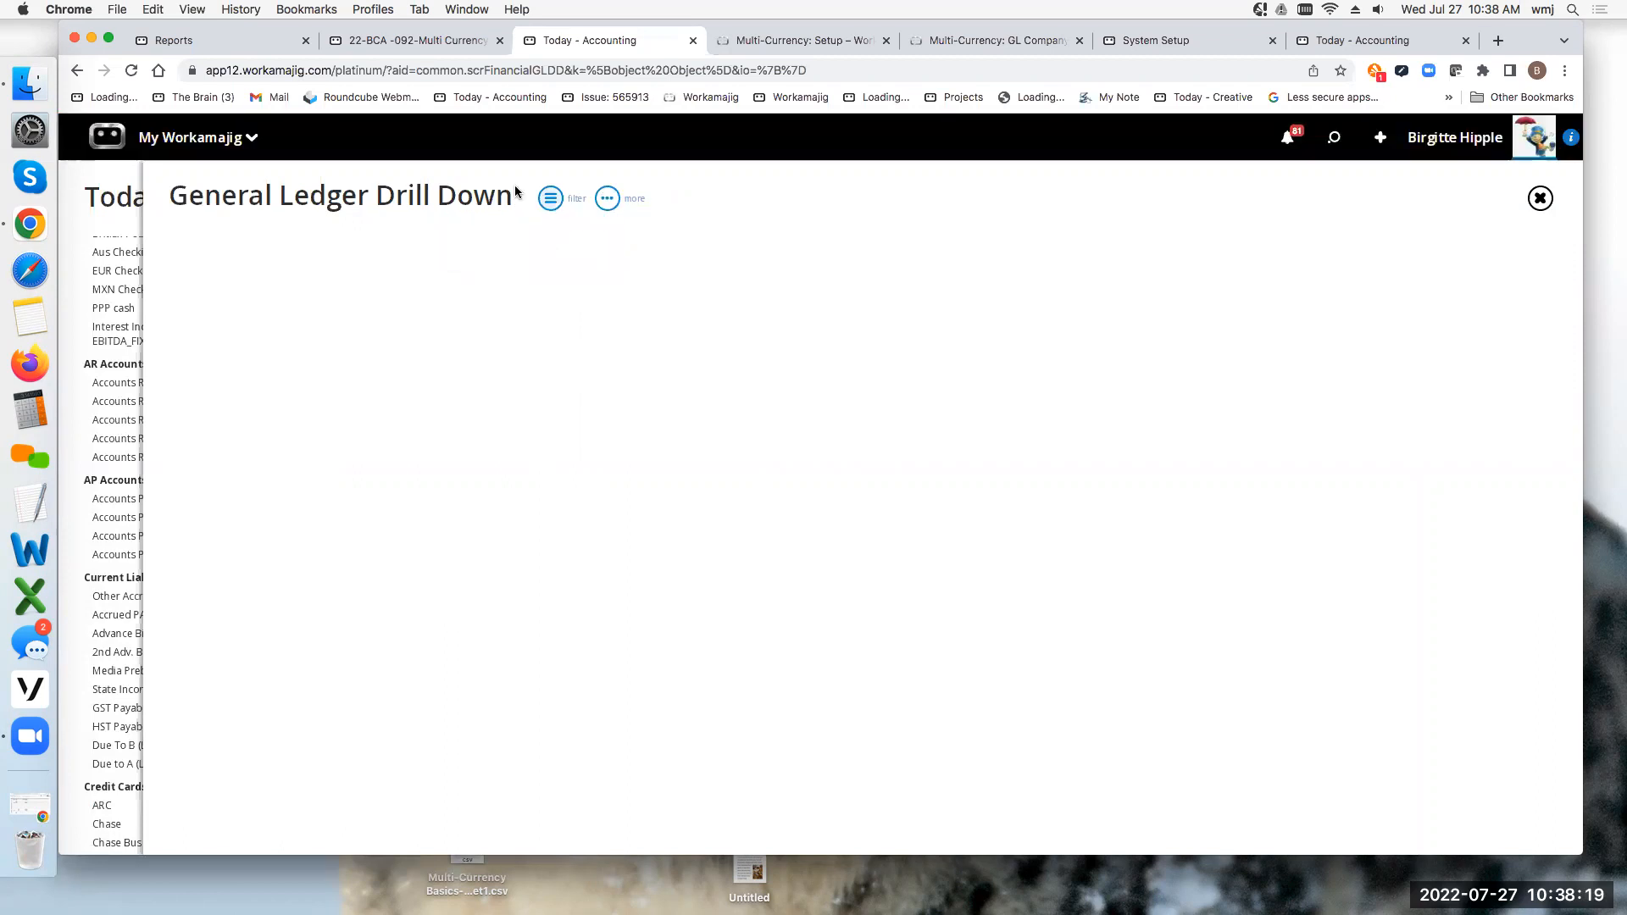
pyautogui.click(550, 201)
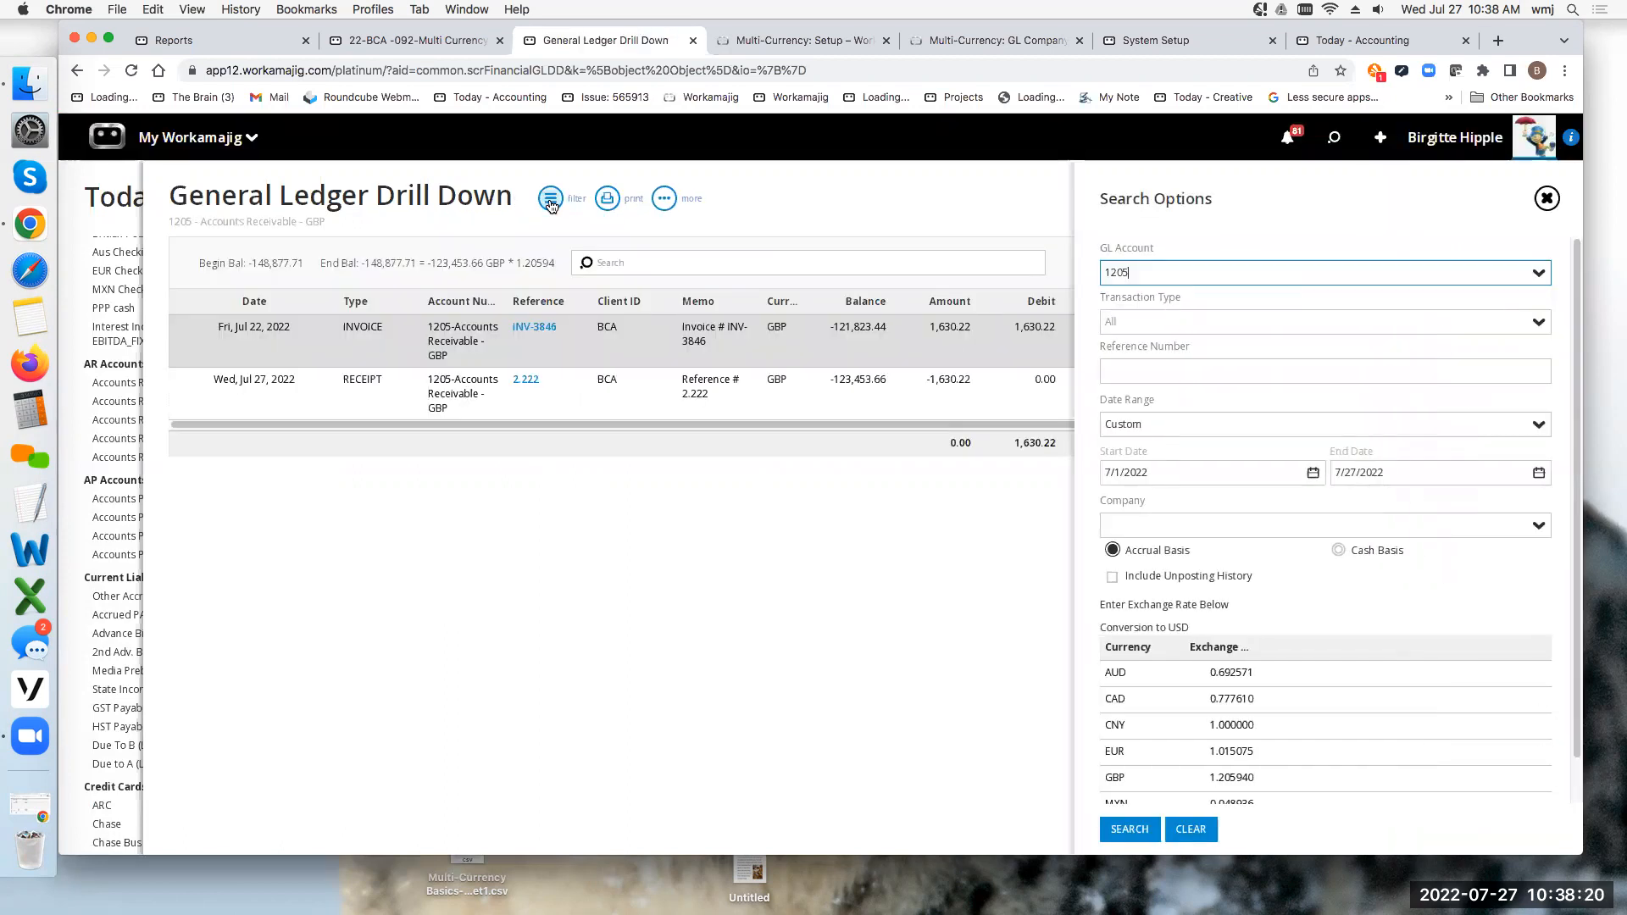
pyautogui.click(1547, 198)
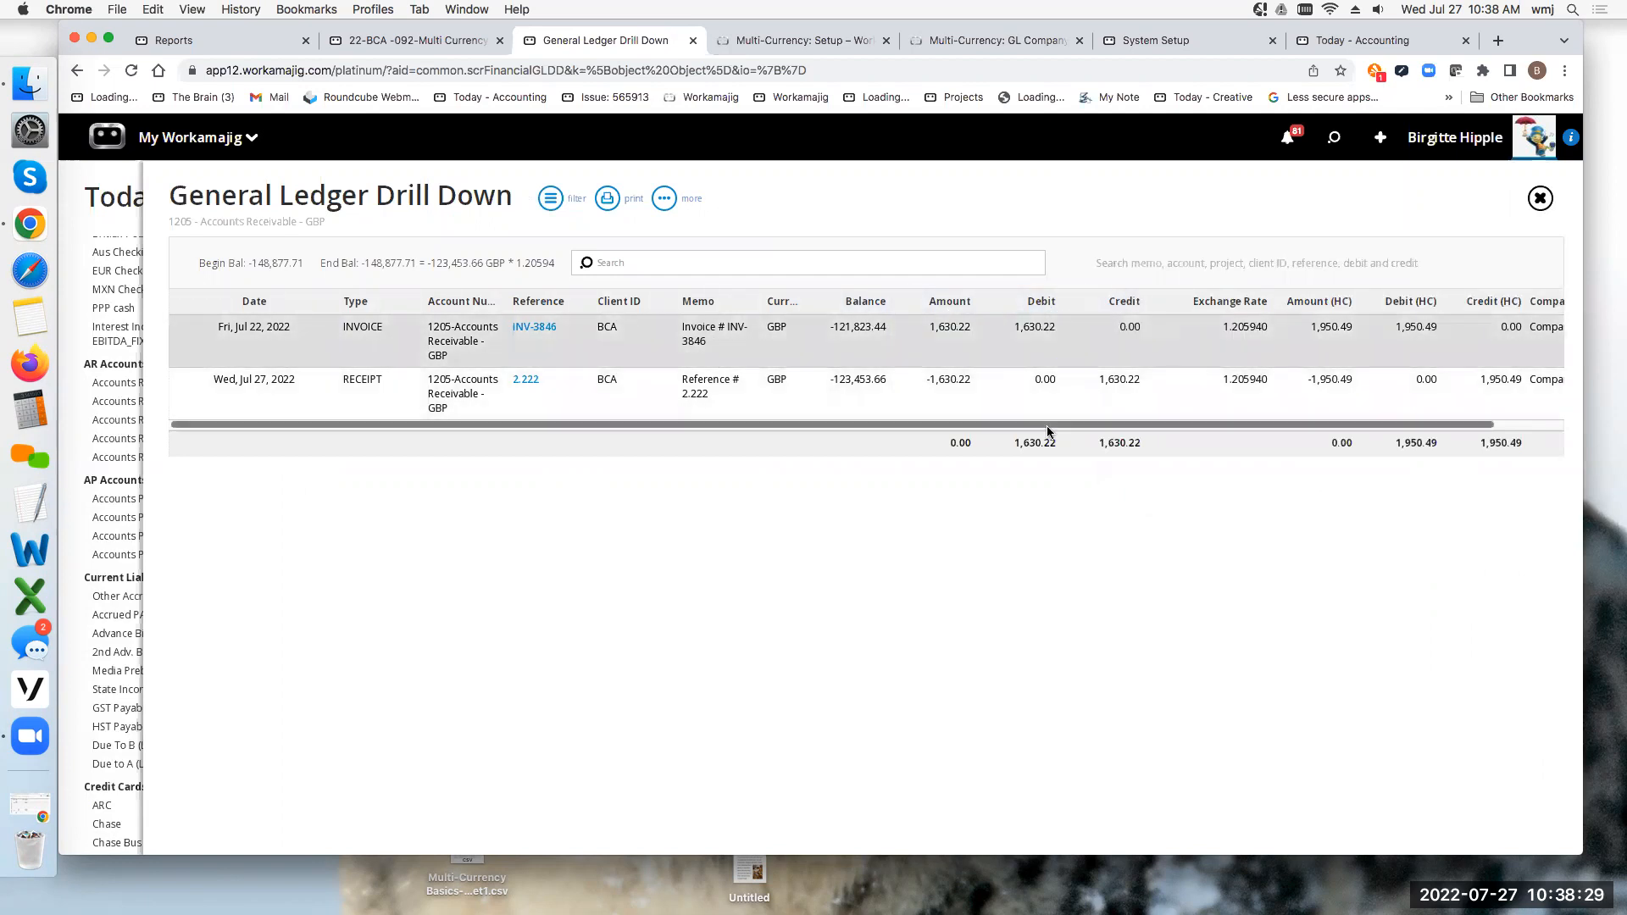
pyautogui.moveTo(1062, 424); pyautogui.dragTo(1117, 424)
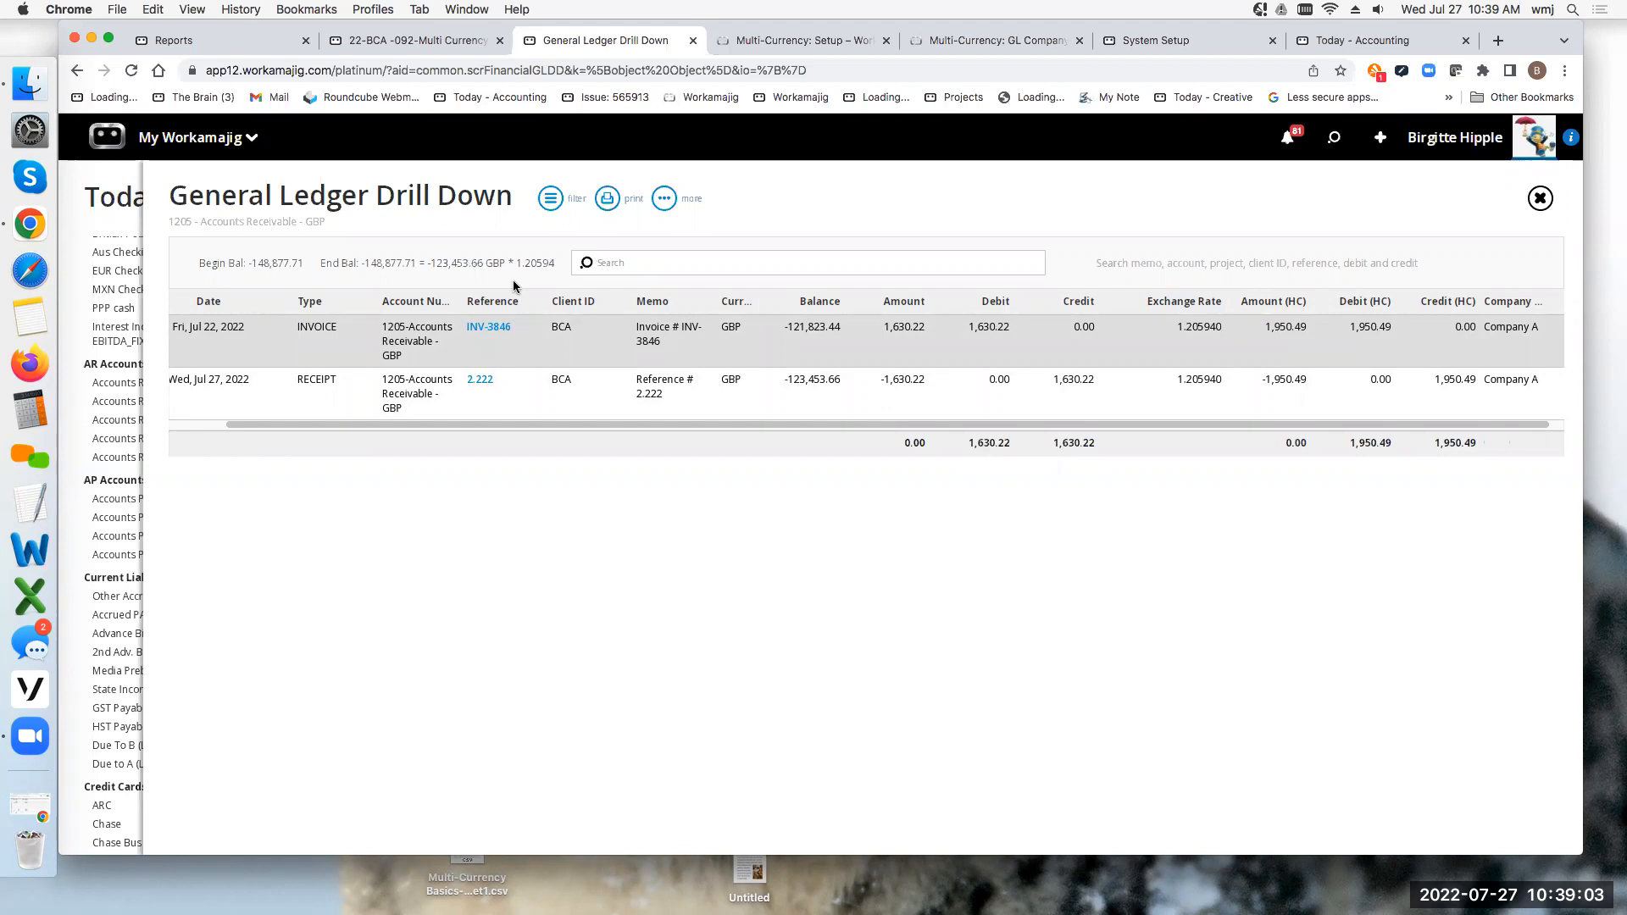
pyautogui.click(1538, 200)
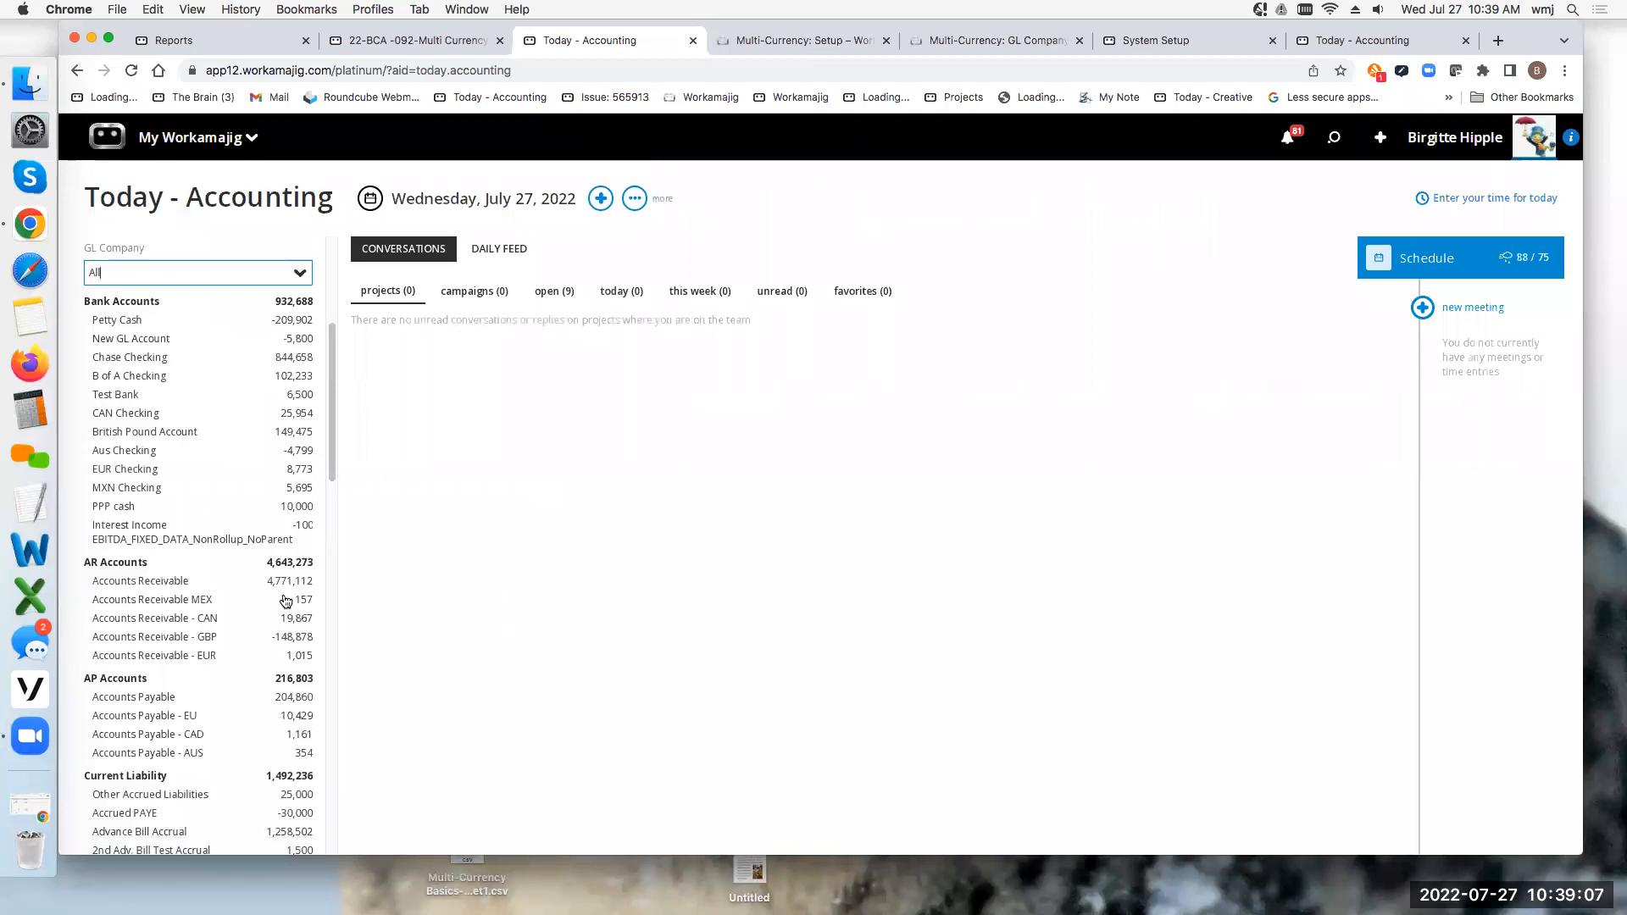
# Step: Run the Corporate Profit and Loss report for CAD Company and return to the report options
pyautogui.scroll(-10, 285, 601)
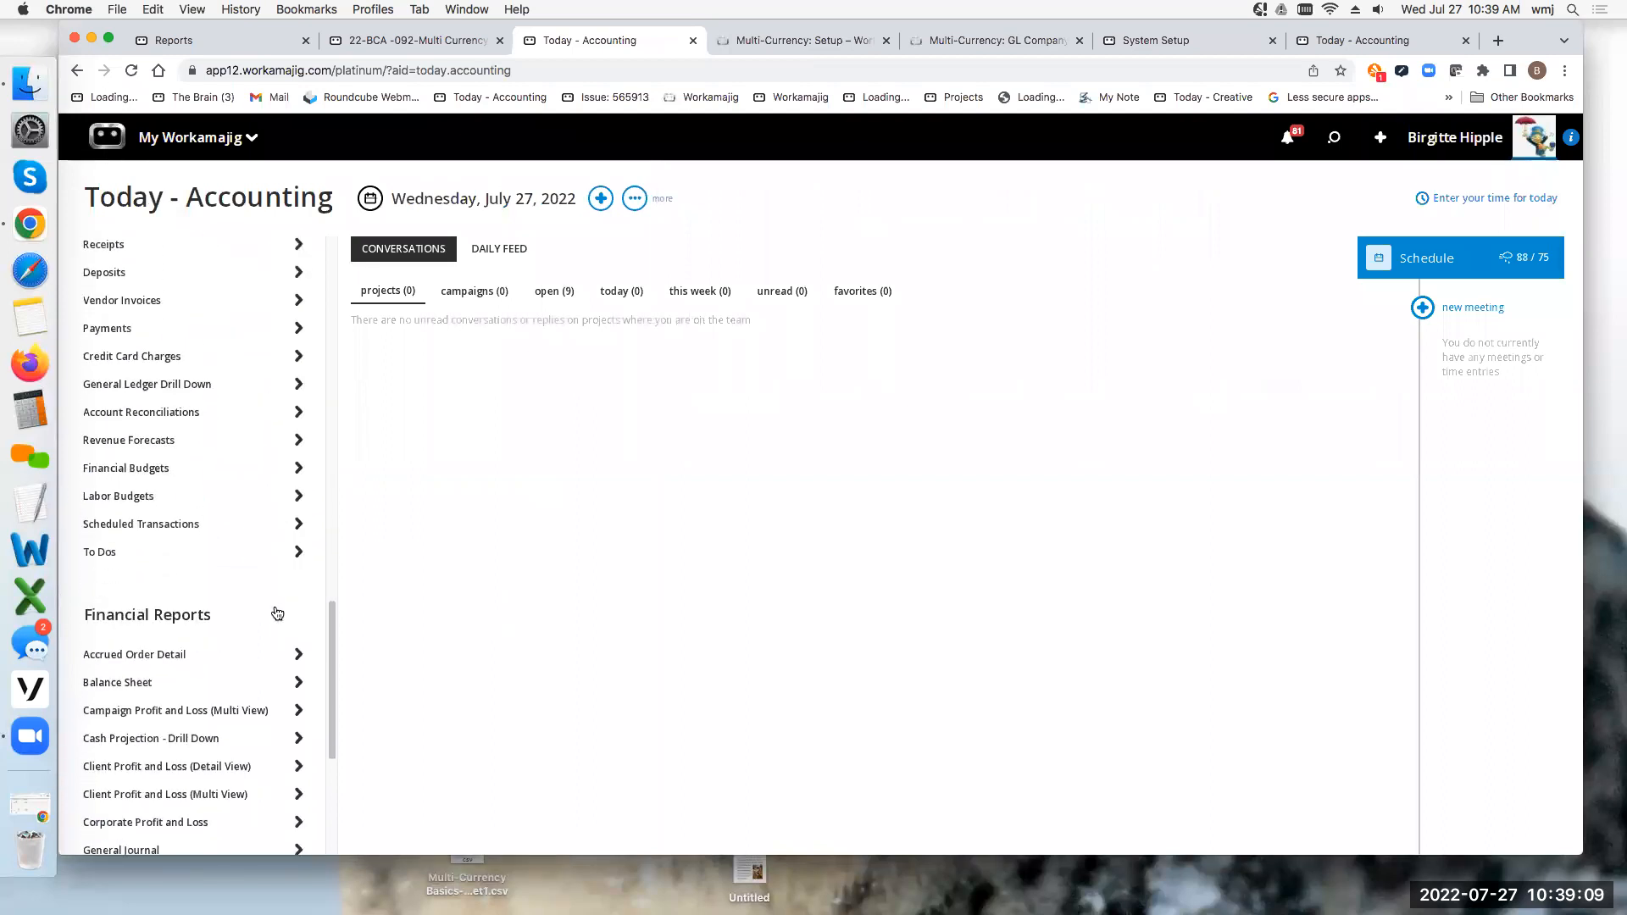
pyautogui.scroll(-4, 277, 612)
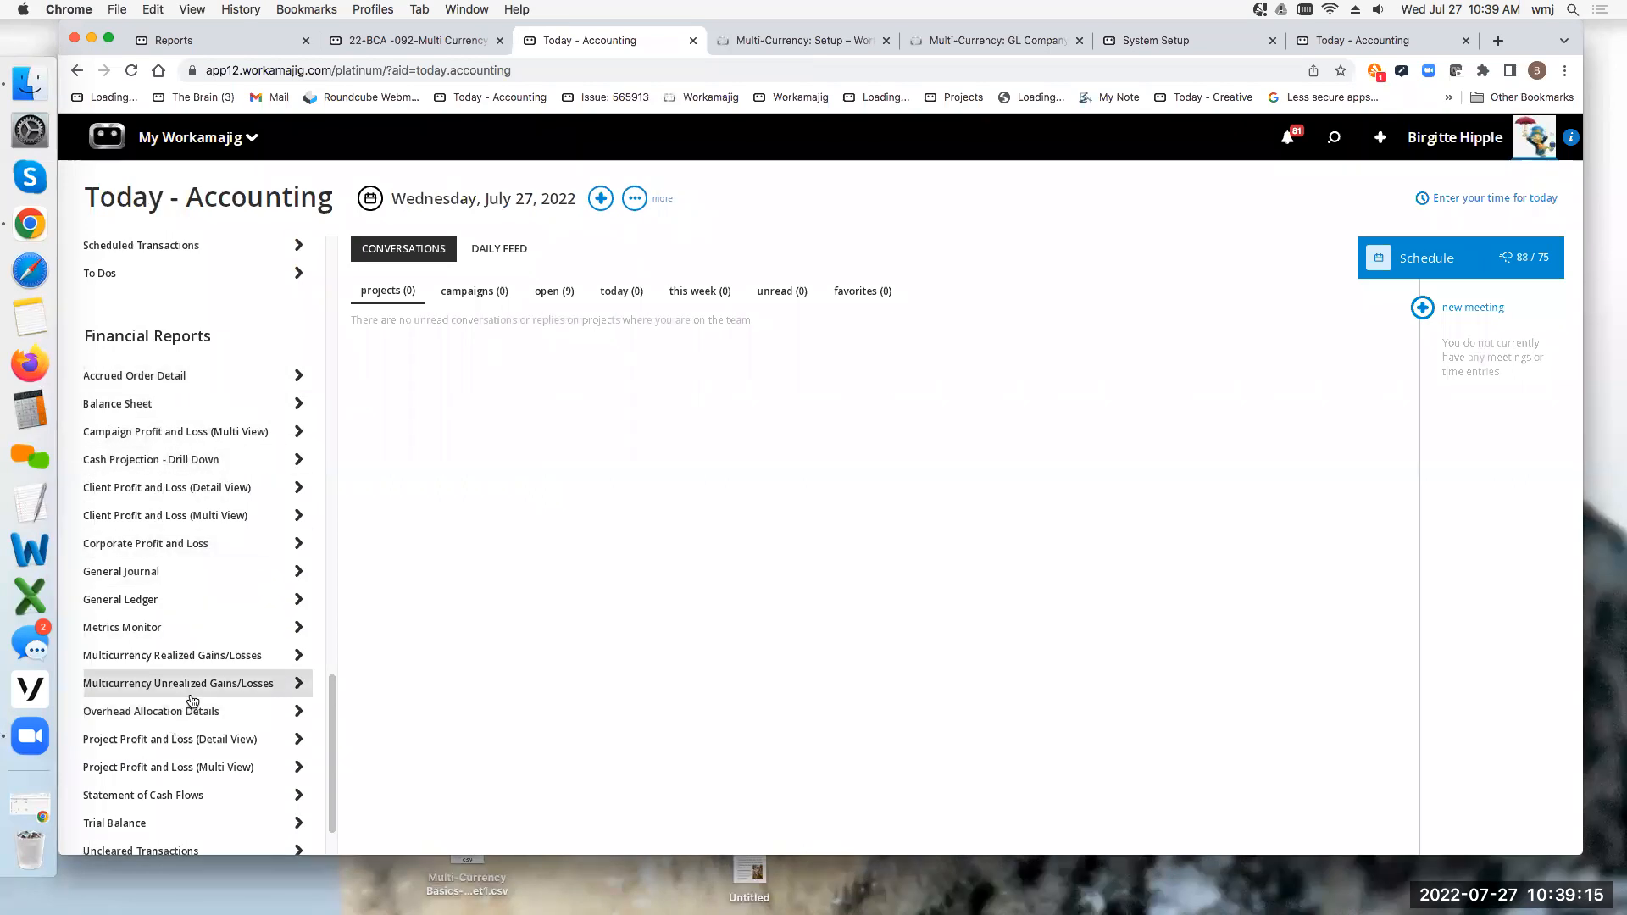
pyautogui.click(177, 546)
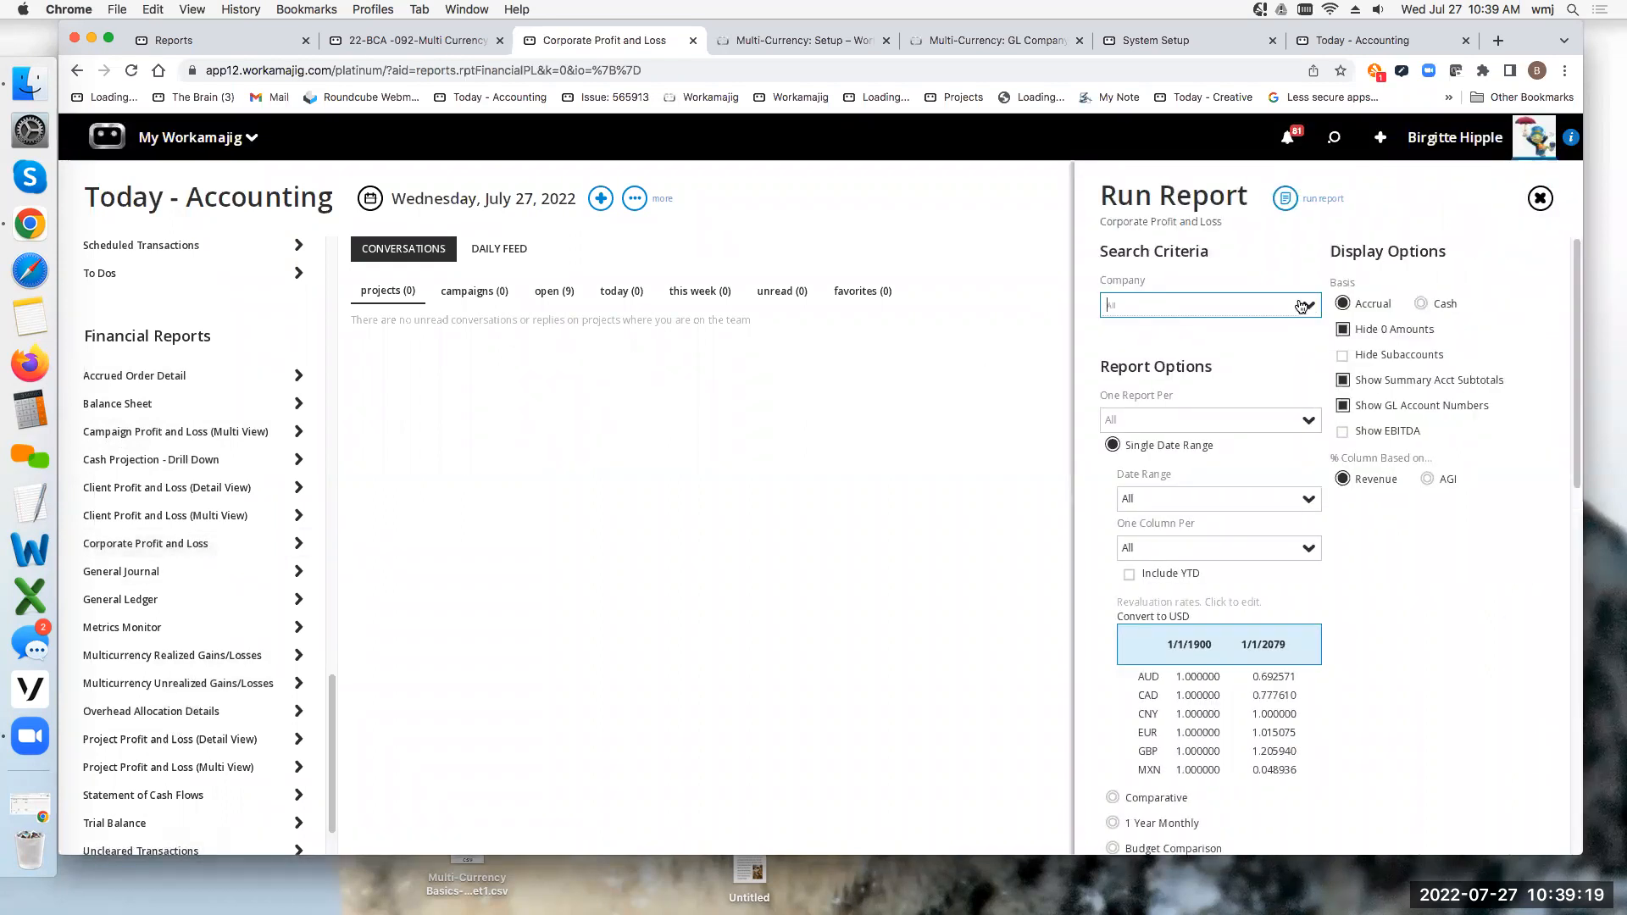
pyautogui.click(1301, 306)
pyautogui.click(1102, 367)
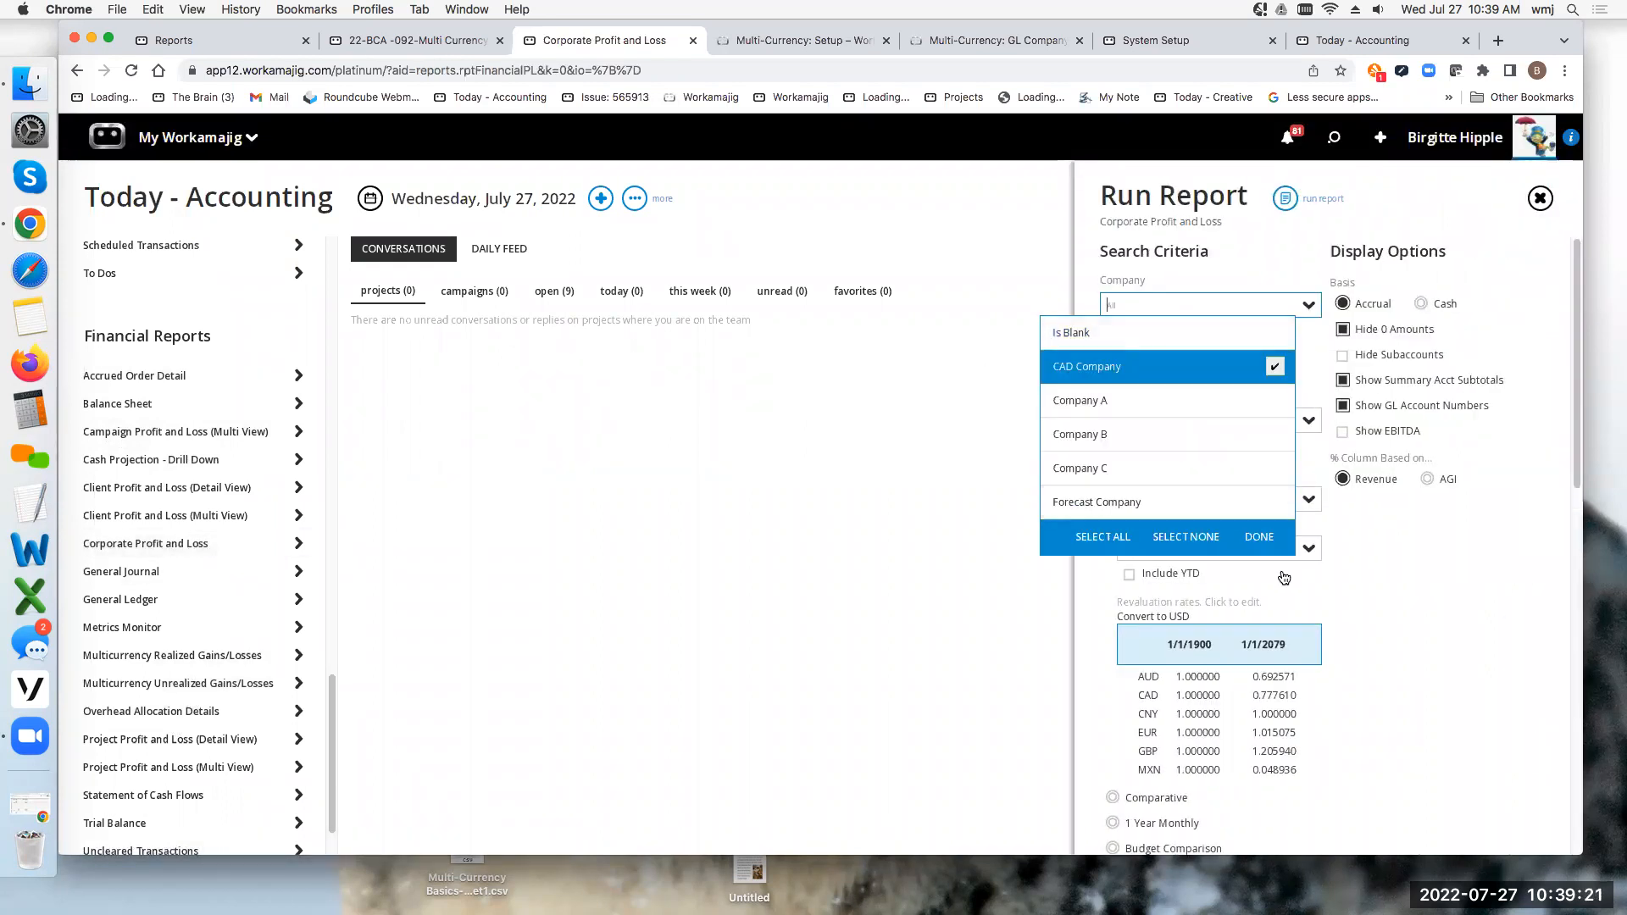
pyautogui.click(1261, 537)
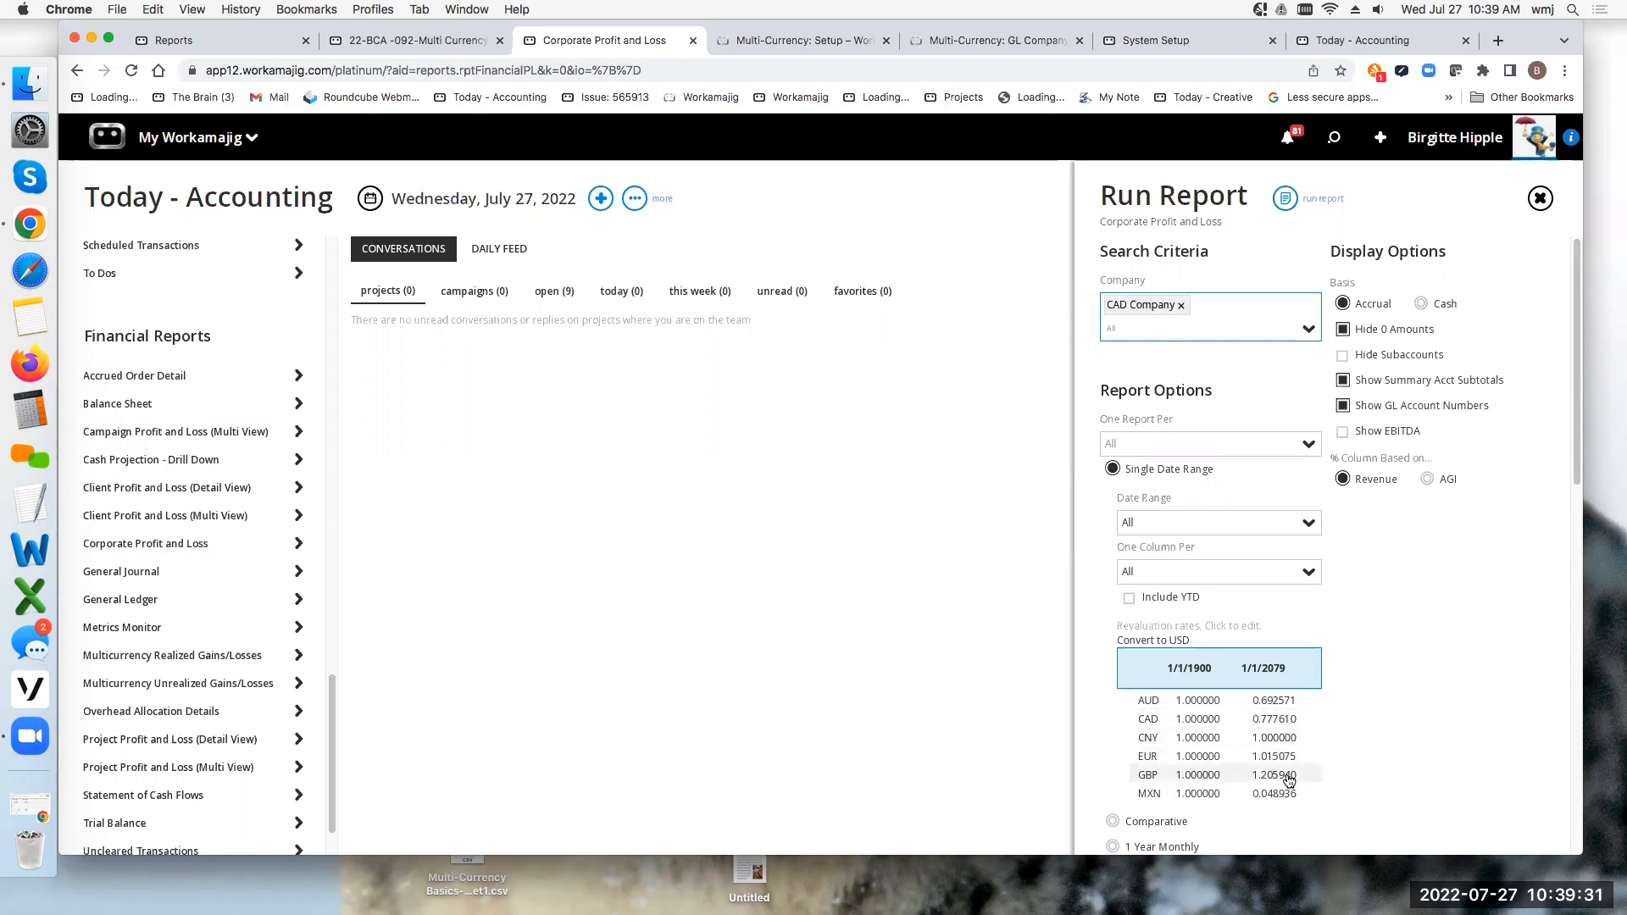
pyautogui.click(1285, 198)
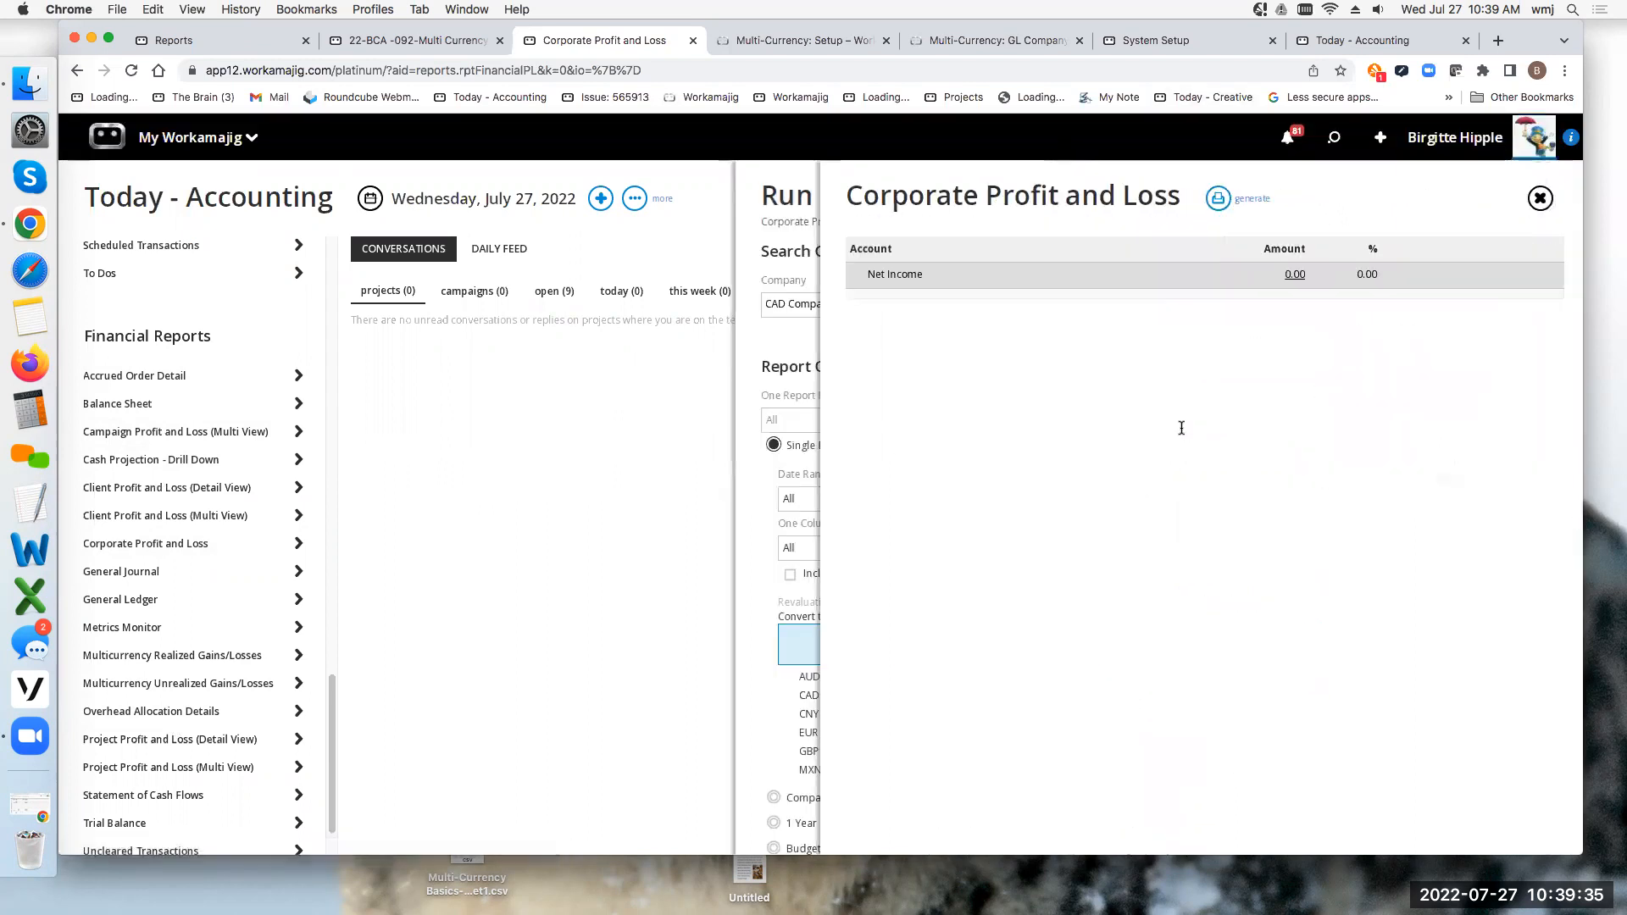
pyautogui.click(1540, 198)
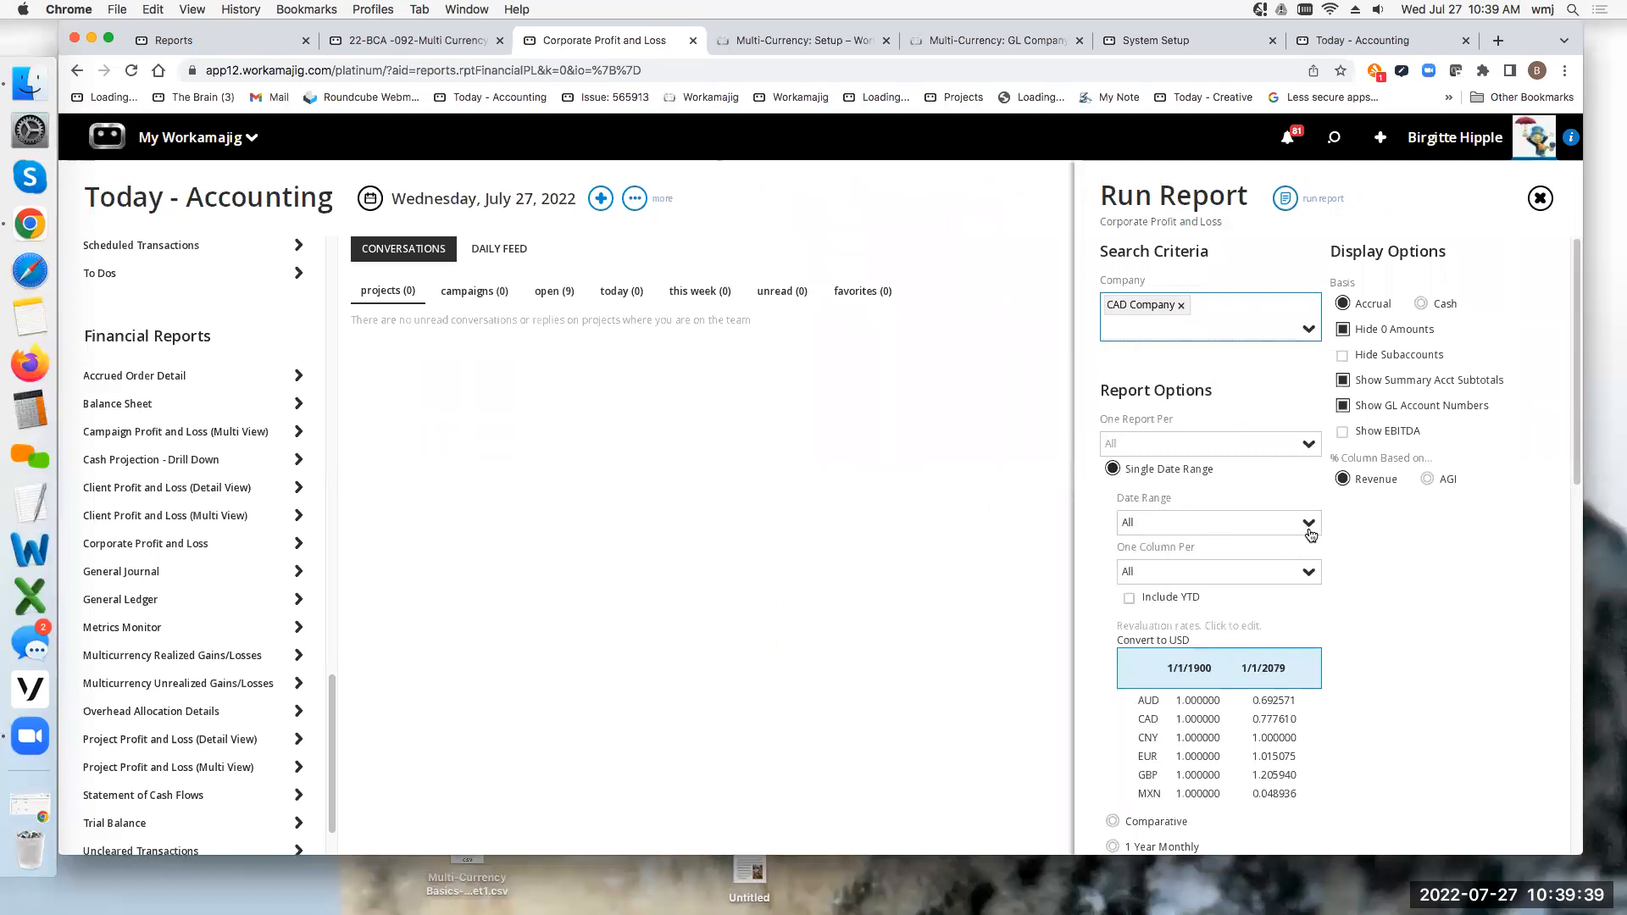
# Step: Run the Corporate Profit and Loss report for Company A and look through its revenue and cost accounts
pyautogui.click(1183, 304)
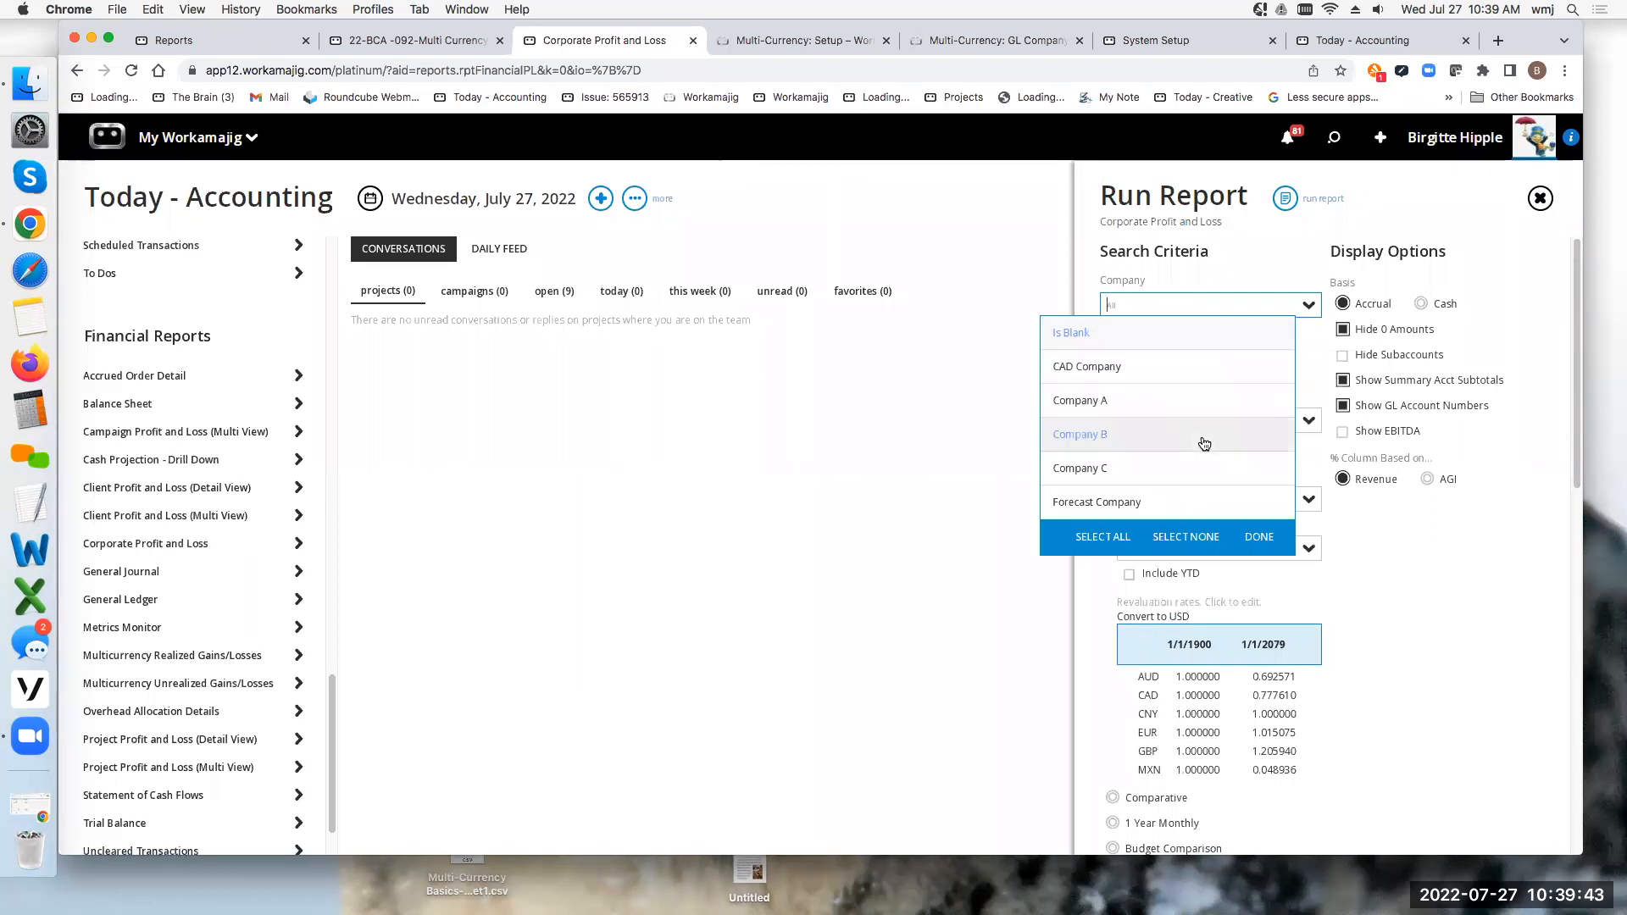
pyautogui.click(1224, 401)
pyautogui.click(1259, 537)
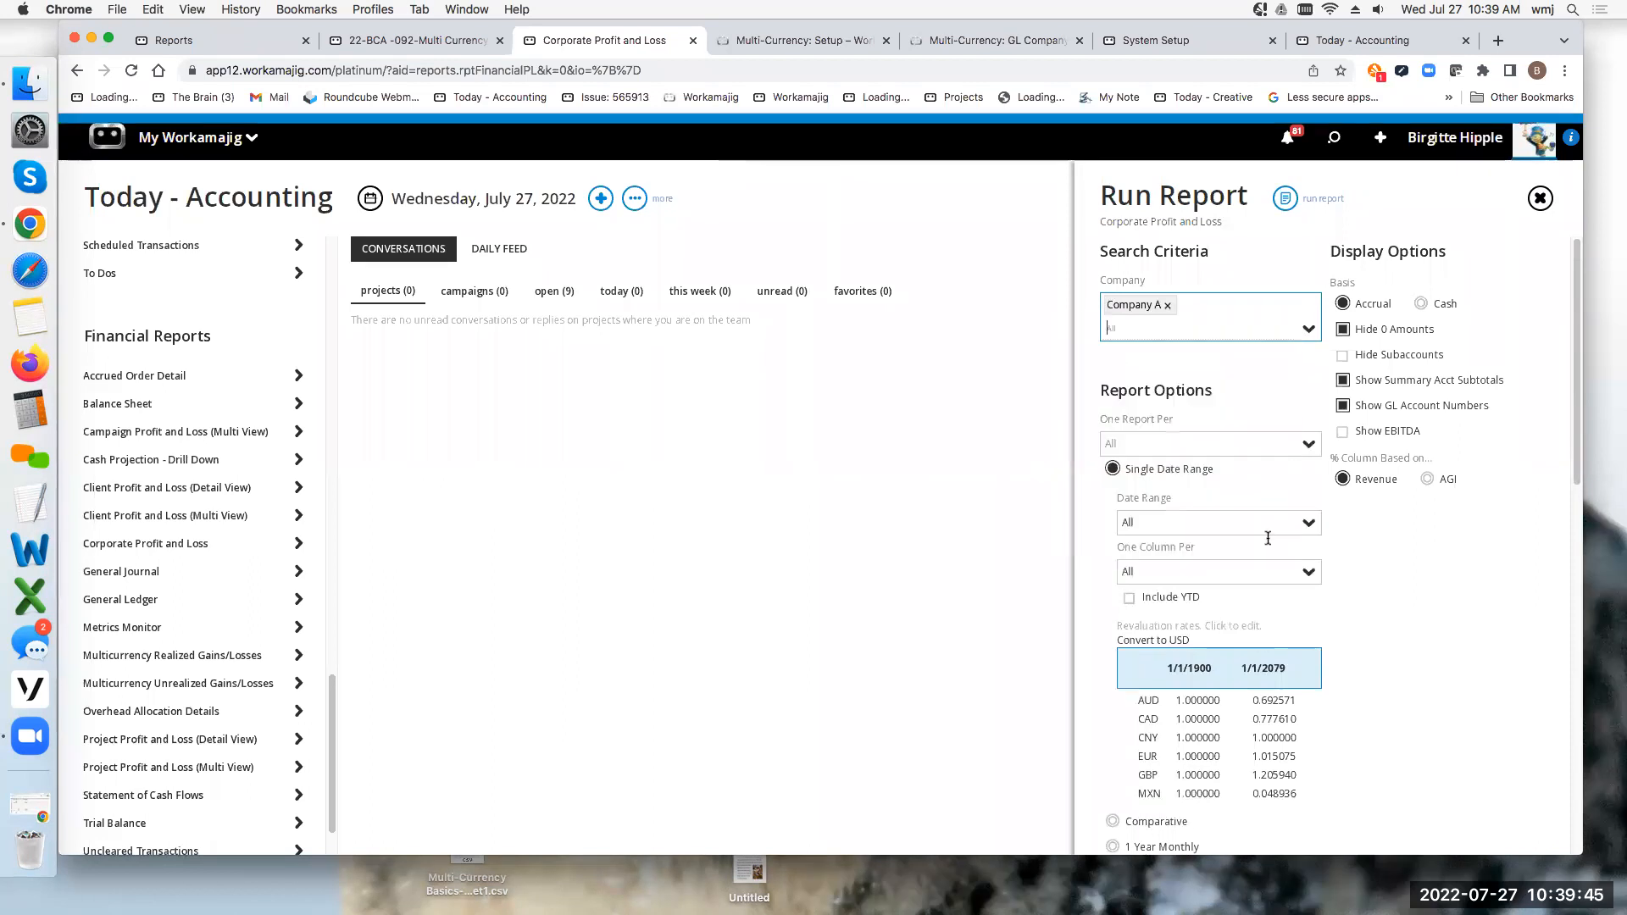
pyautogui.click(1320, 202)
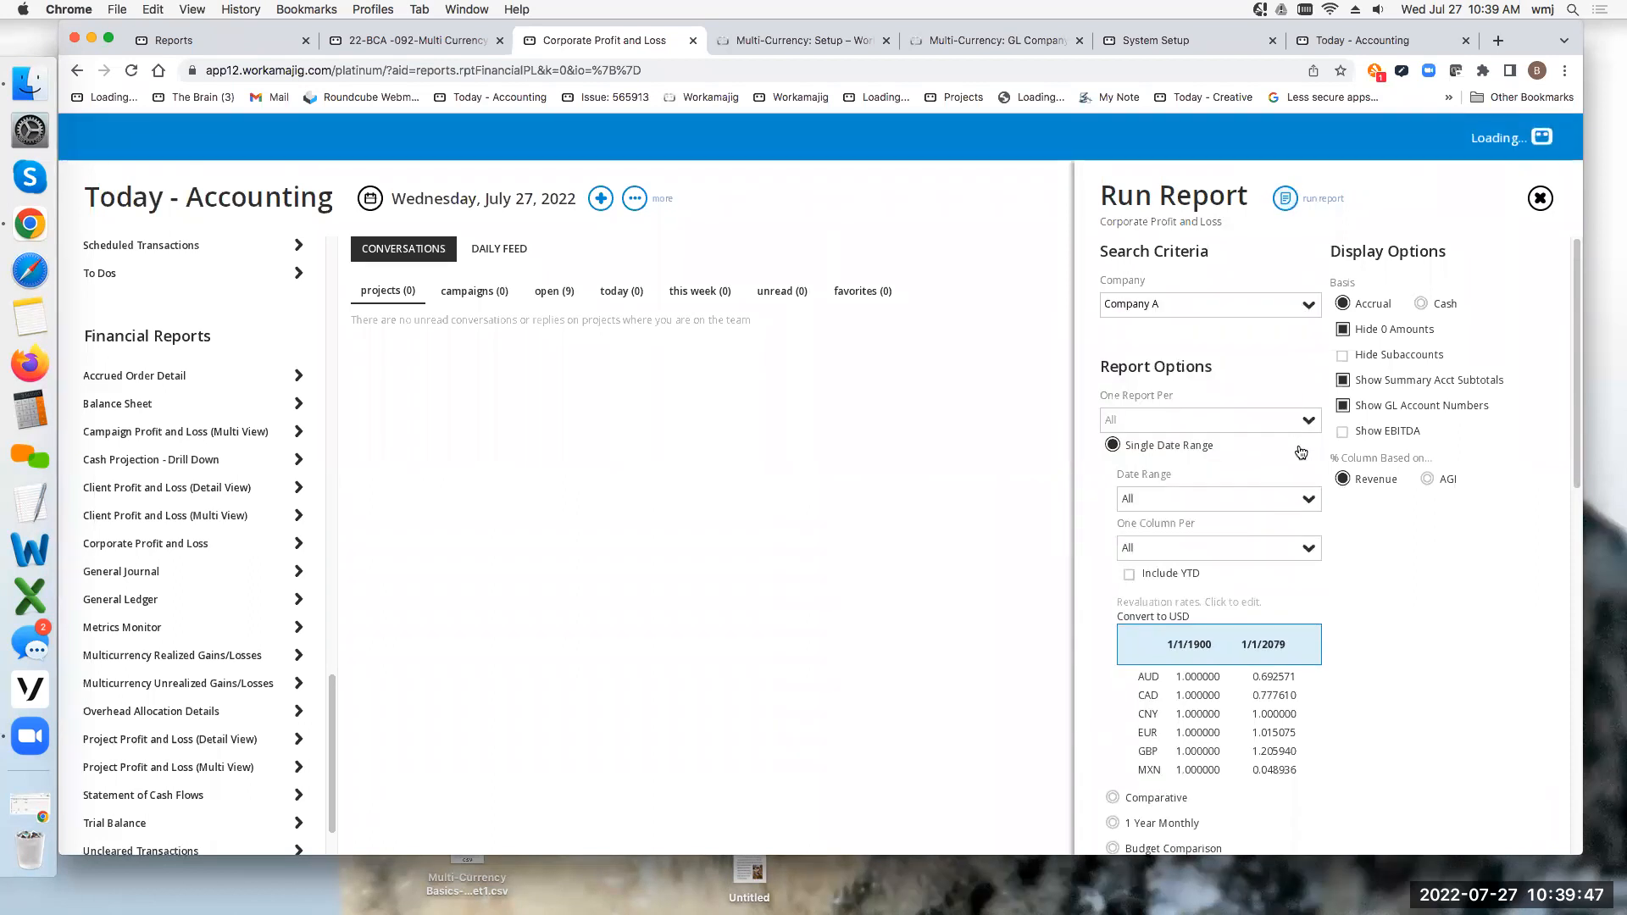
pyautogui.scroll(-2, 1297, 407)
pyautogui.scroll(-4, 1263, 518)
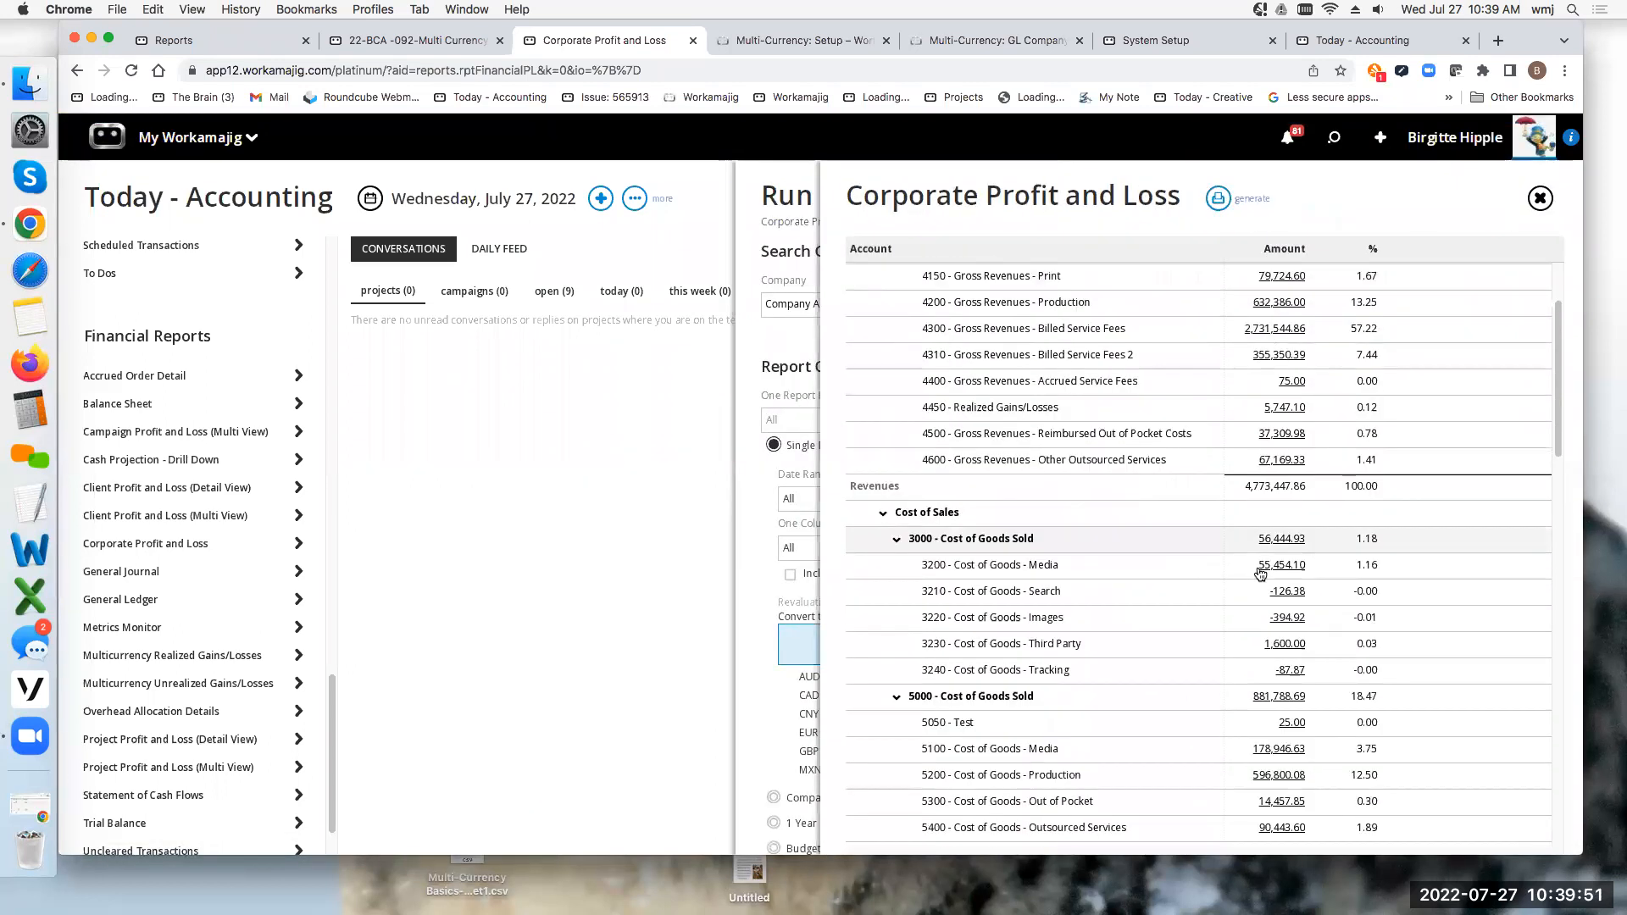
# Step: Look through the remaining cost of sales and expense accounts in Company A's Corporate Profit and Loss report and close it
pyautogui.scroll(-16, 1316, 618)
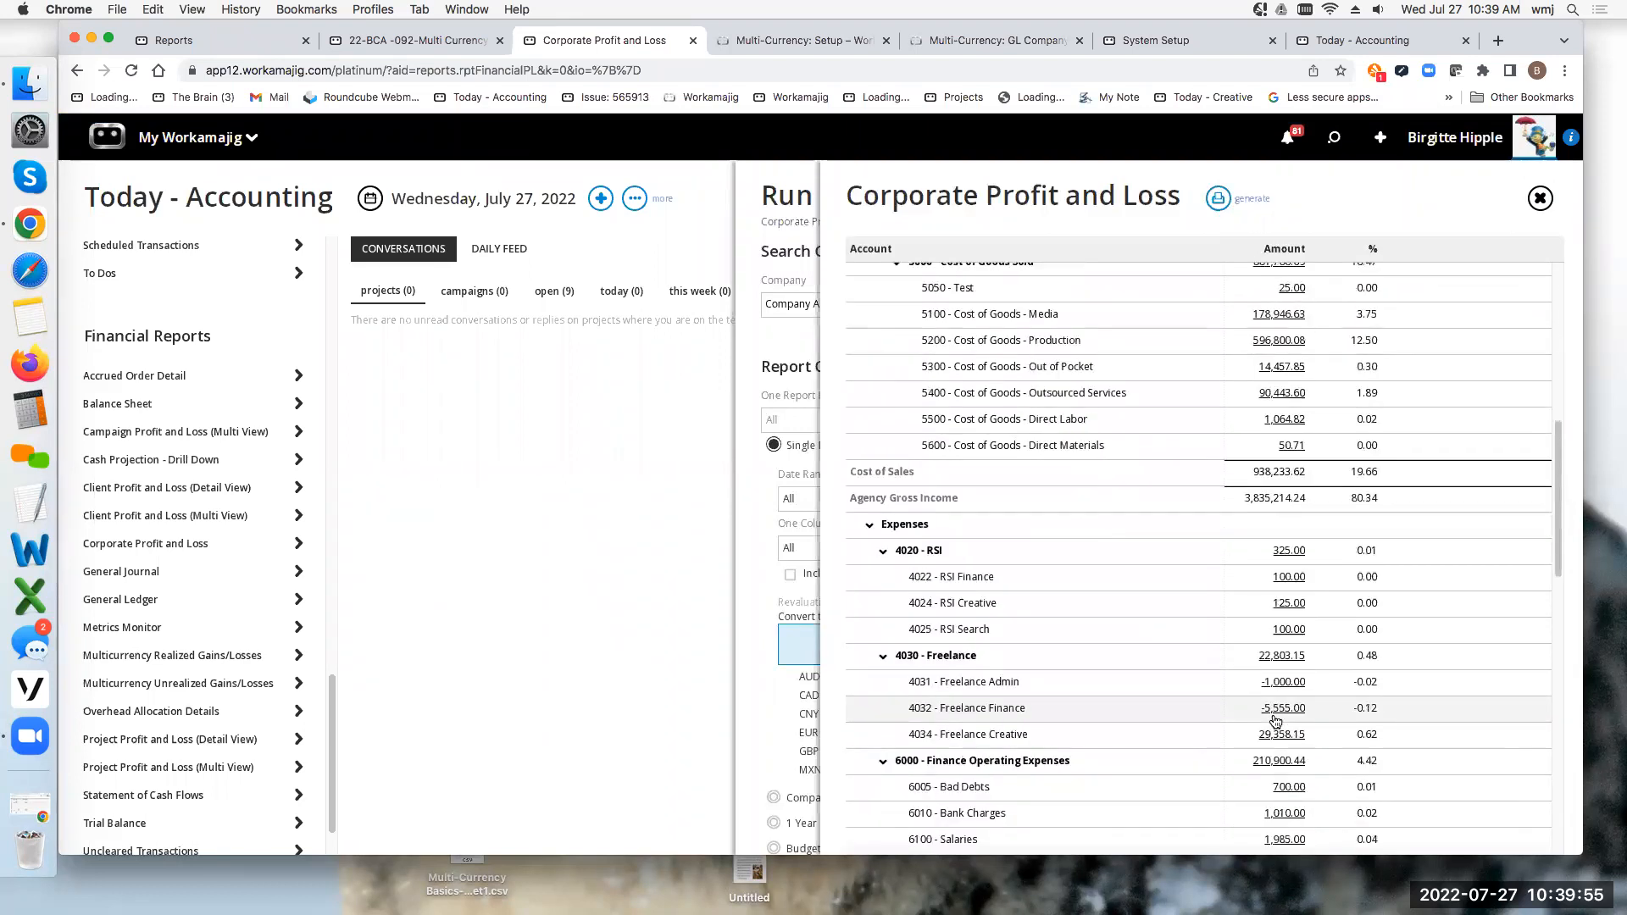
pyautogui.scroll(-1, 1276, 720)
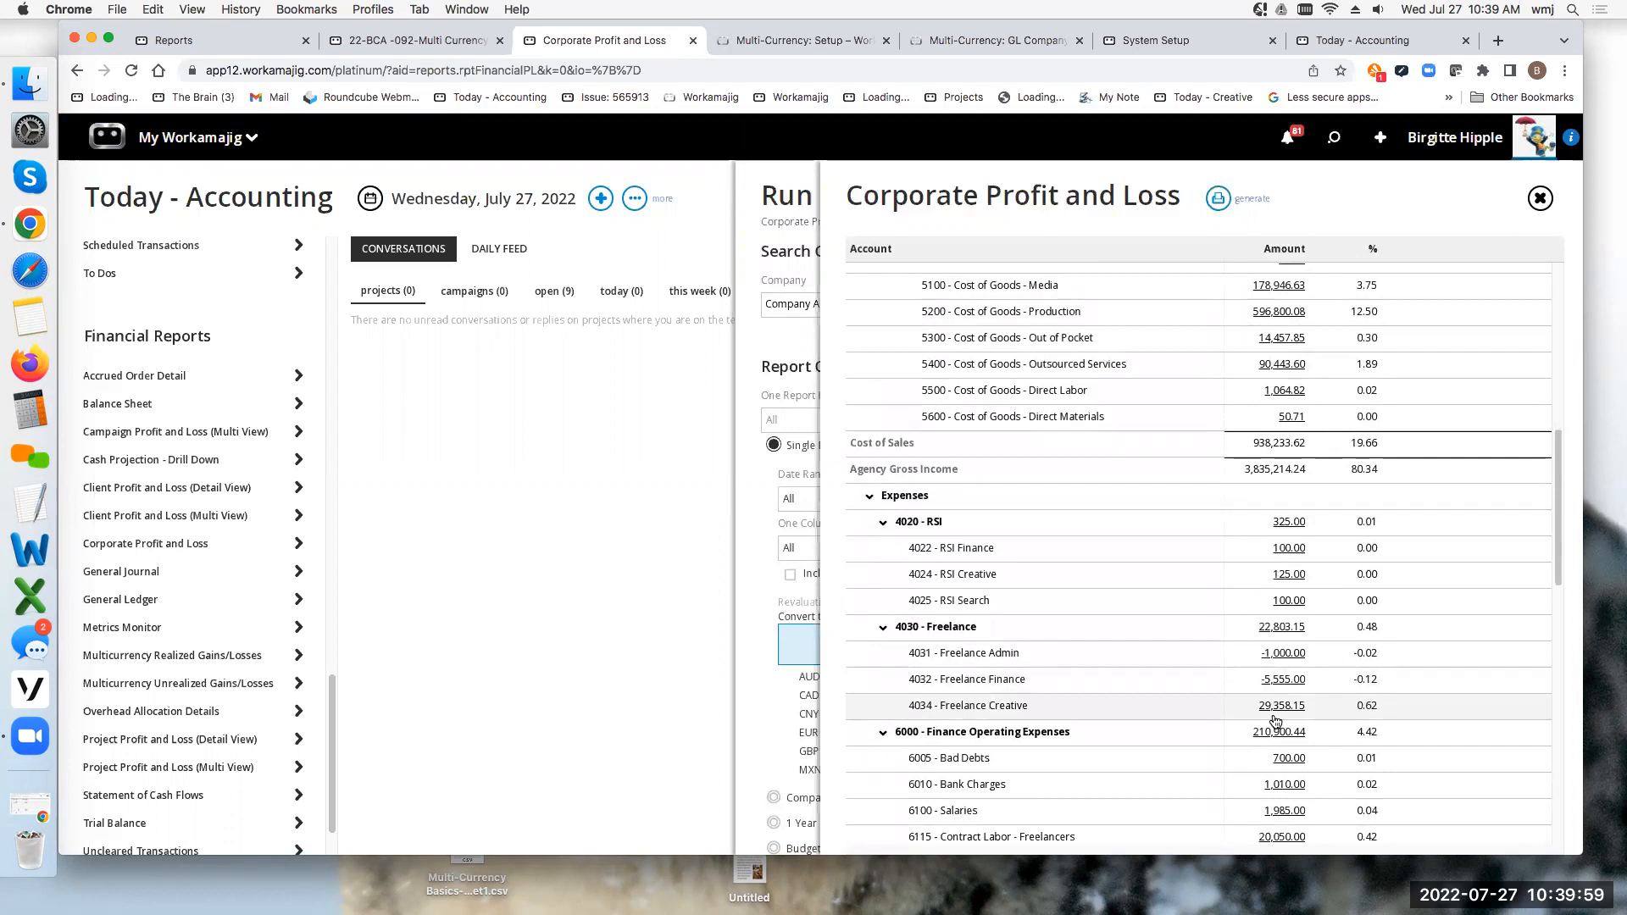
pyautogui.click(1540, 198)
# Step: Run the Balance Sheet report as of 7/27/2022 for Company A
pyautogui.scroll(-2, 169, 636)
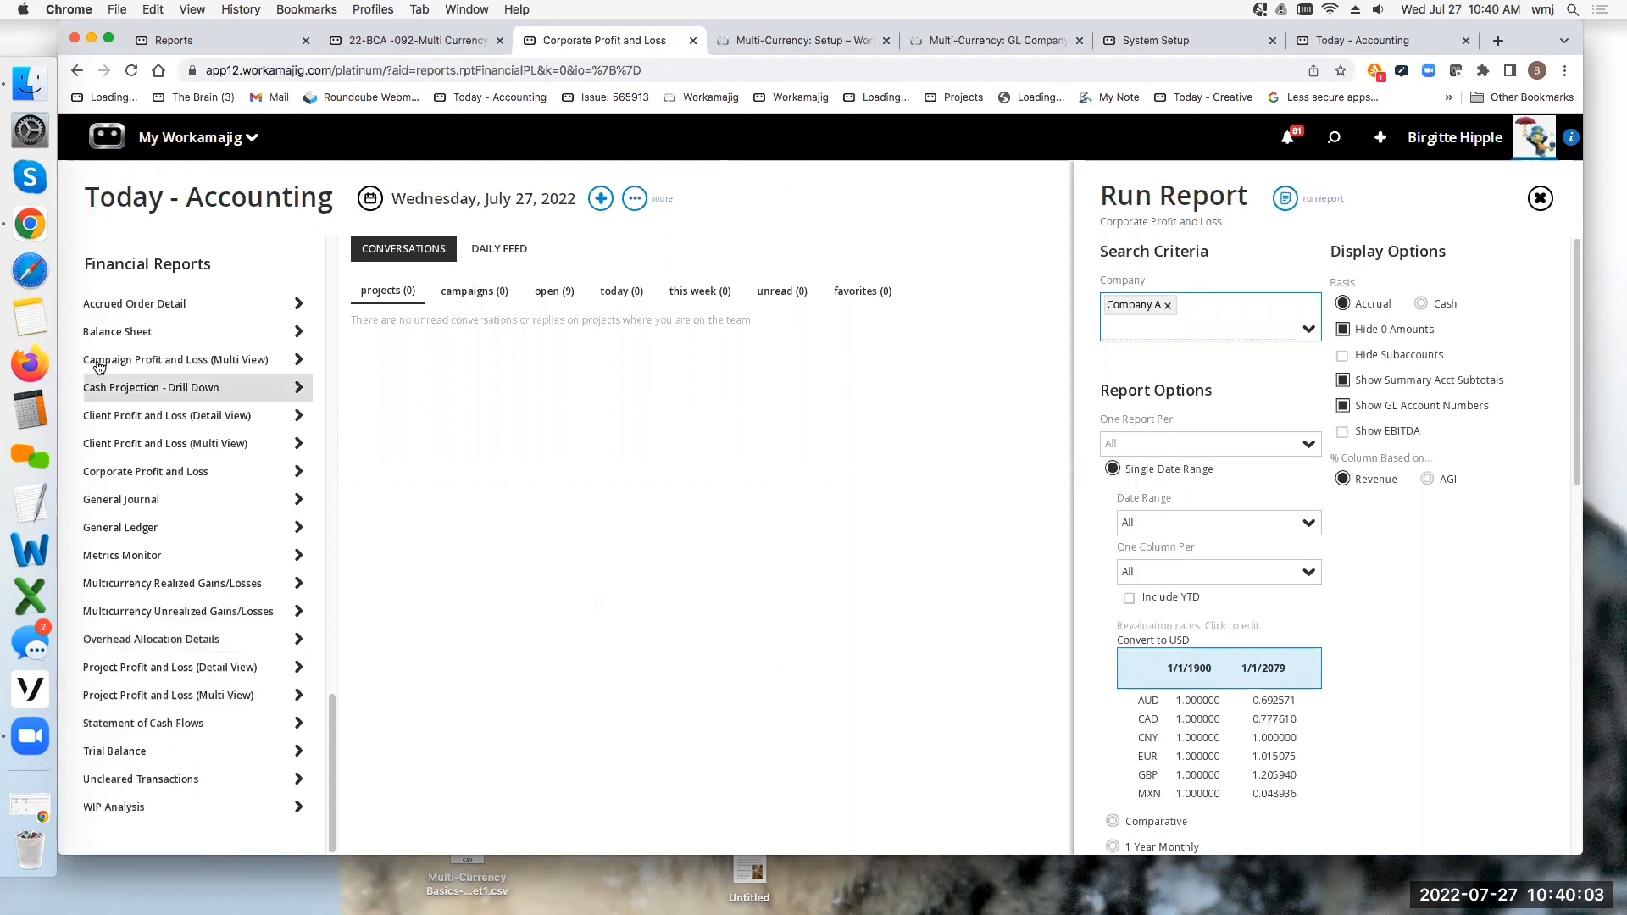
pyautogui.click(108, 337)
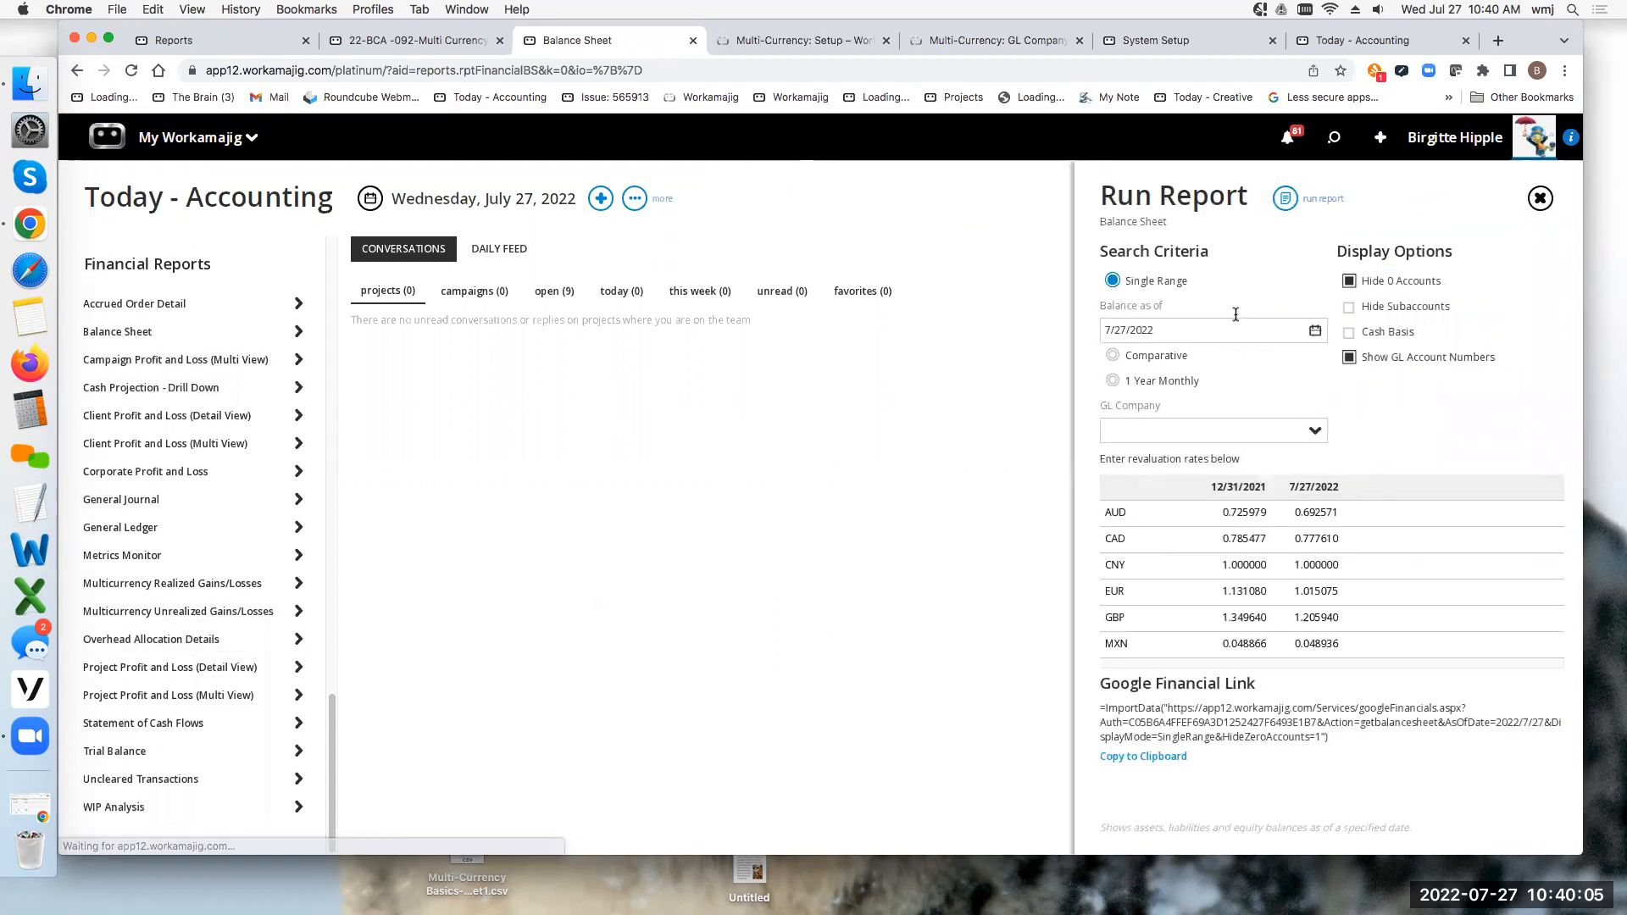
pyautogui.click(1310, 430)
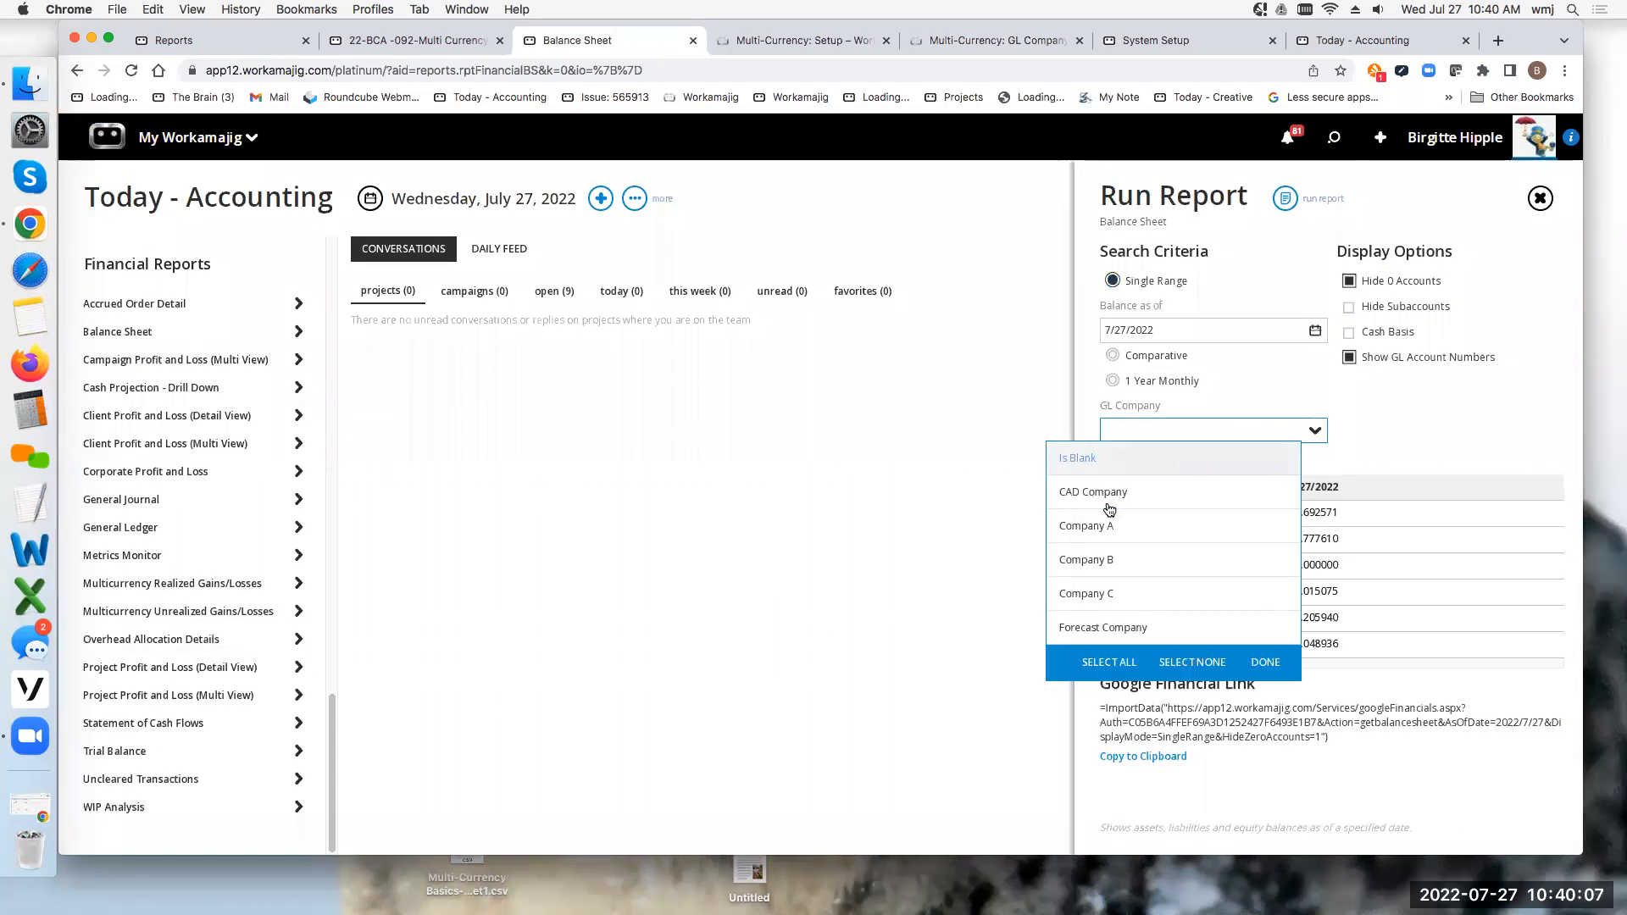
pyautogui.click(1124, 529)
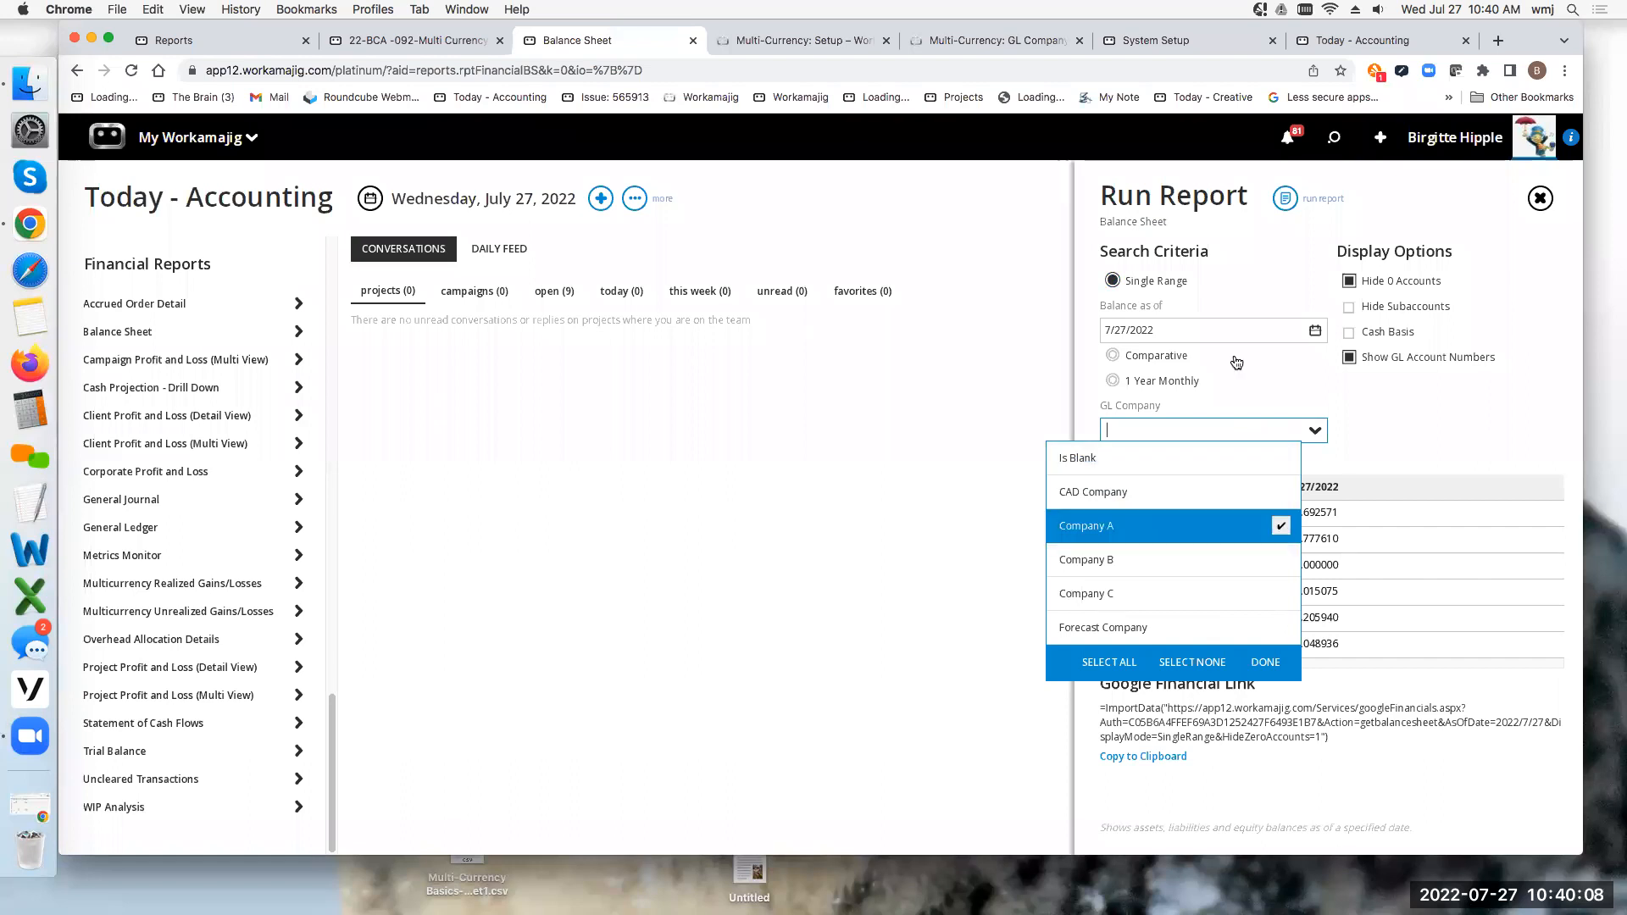
pyautogui.click(1500, 411)
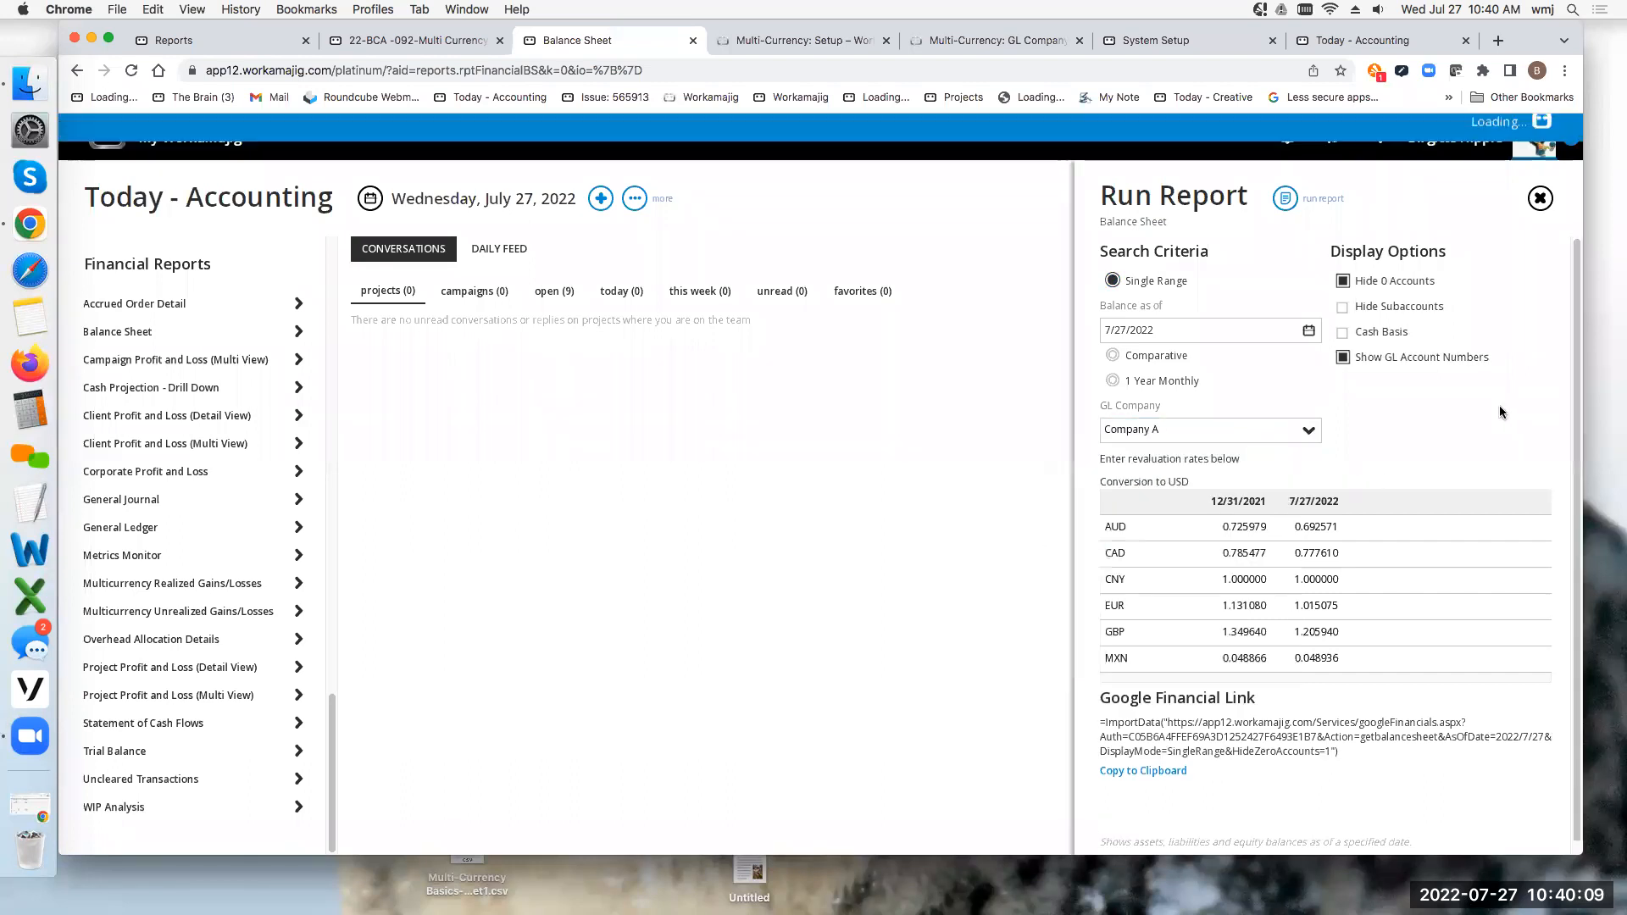
pyautogui.click(1284, 201)
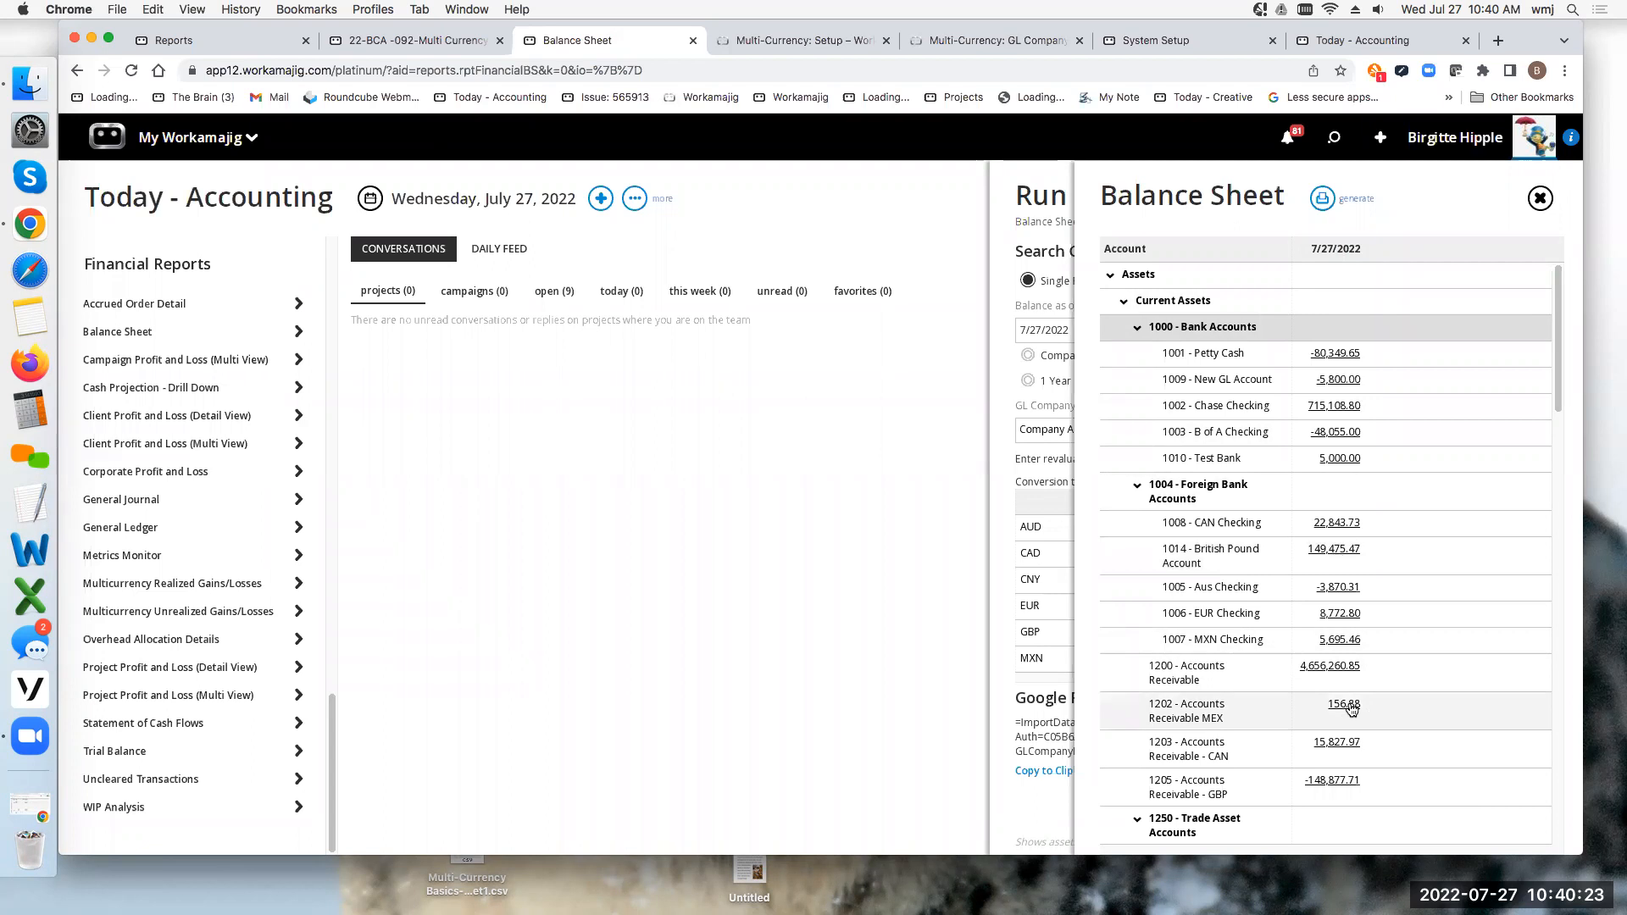
# Step: Look through the Balance Sheet's assets and liabilities, drill down into the EUR Checking balance, and return to the accounting overview
pyautogui.scroll(-15, 1352, 720)
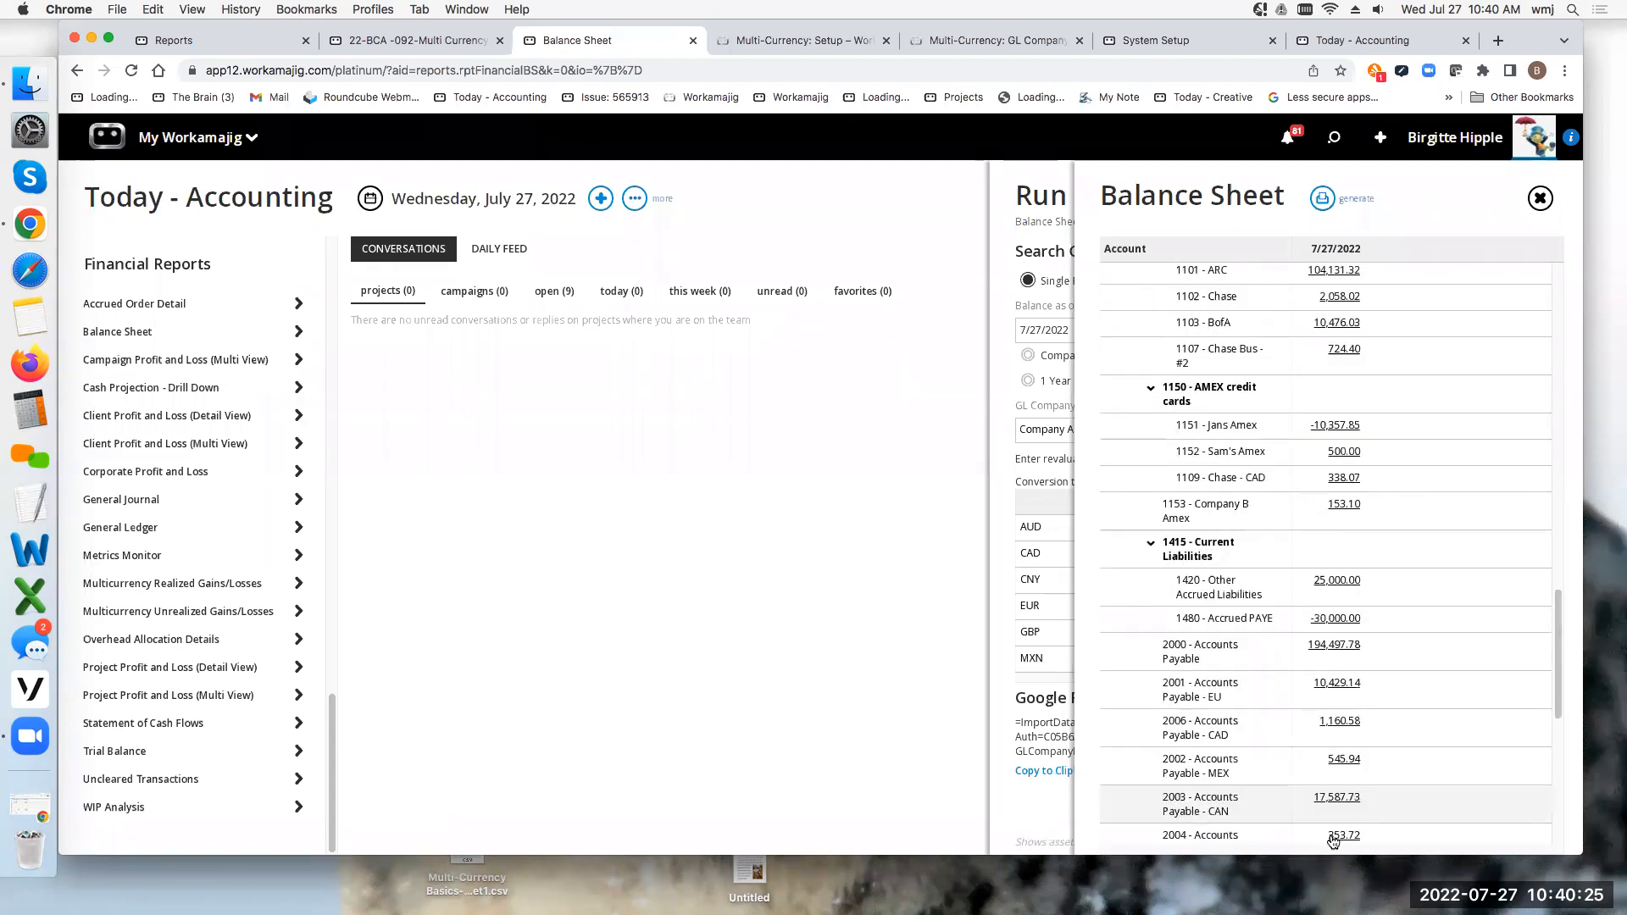
pyautogui.scroll(5, 1365, 678)
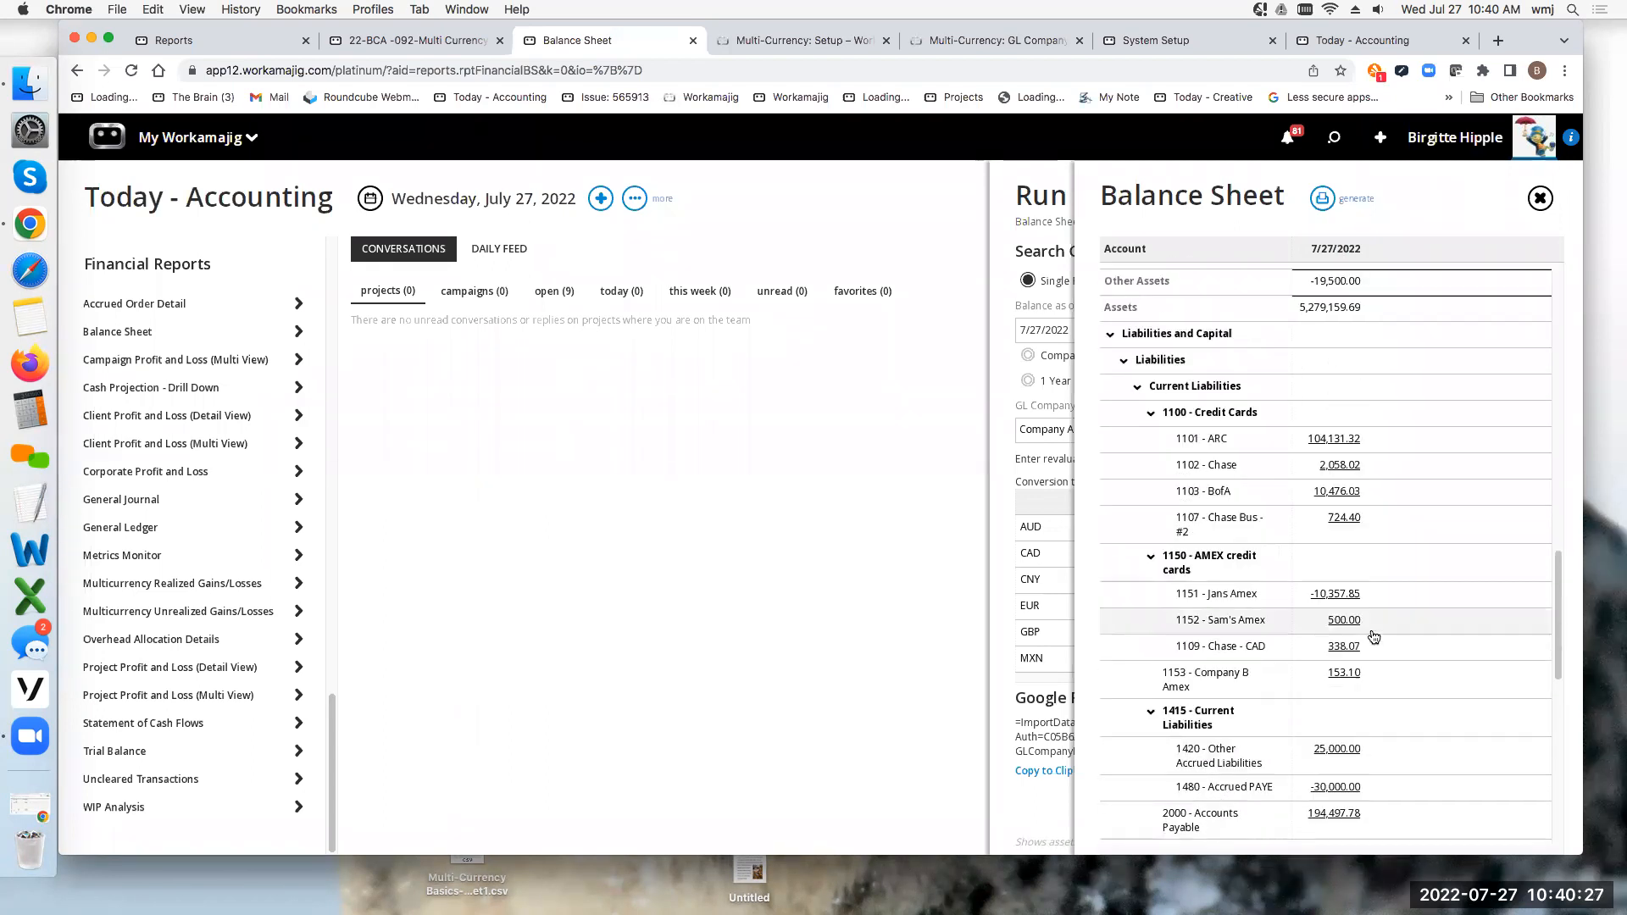
pyautogui.scroll(2, 1348, 365)
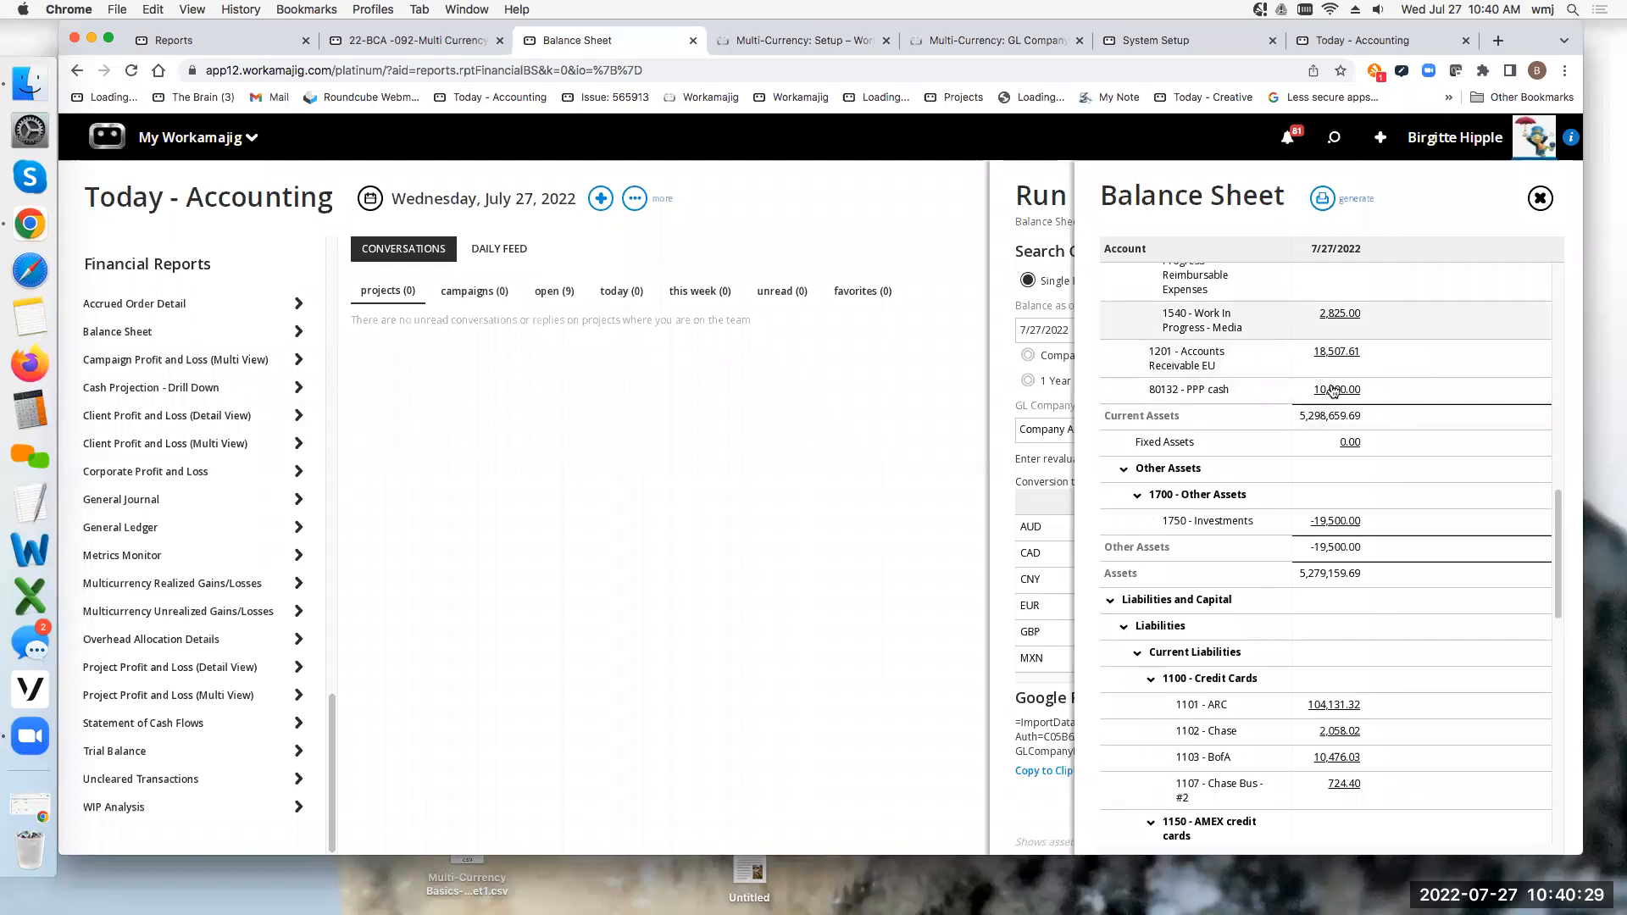
pyautogui.scroll(5, 1328, 378)
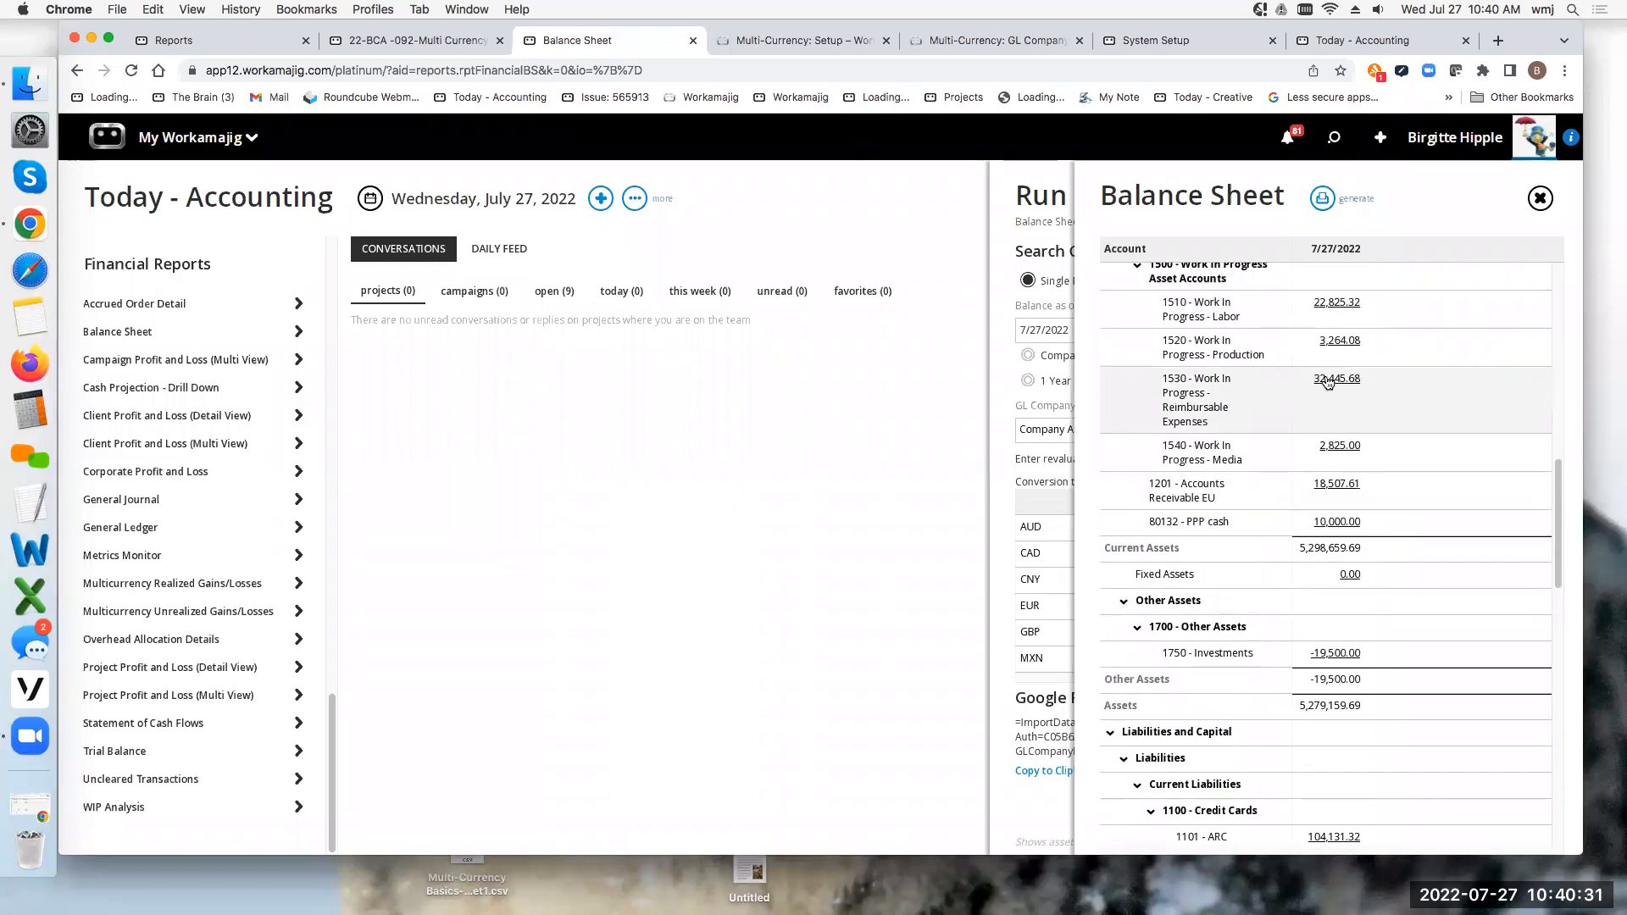
pyautogui.scroll(6, 1328, 381)
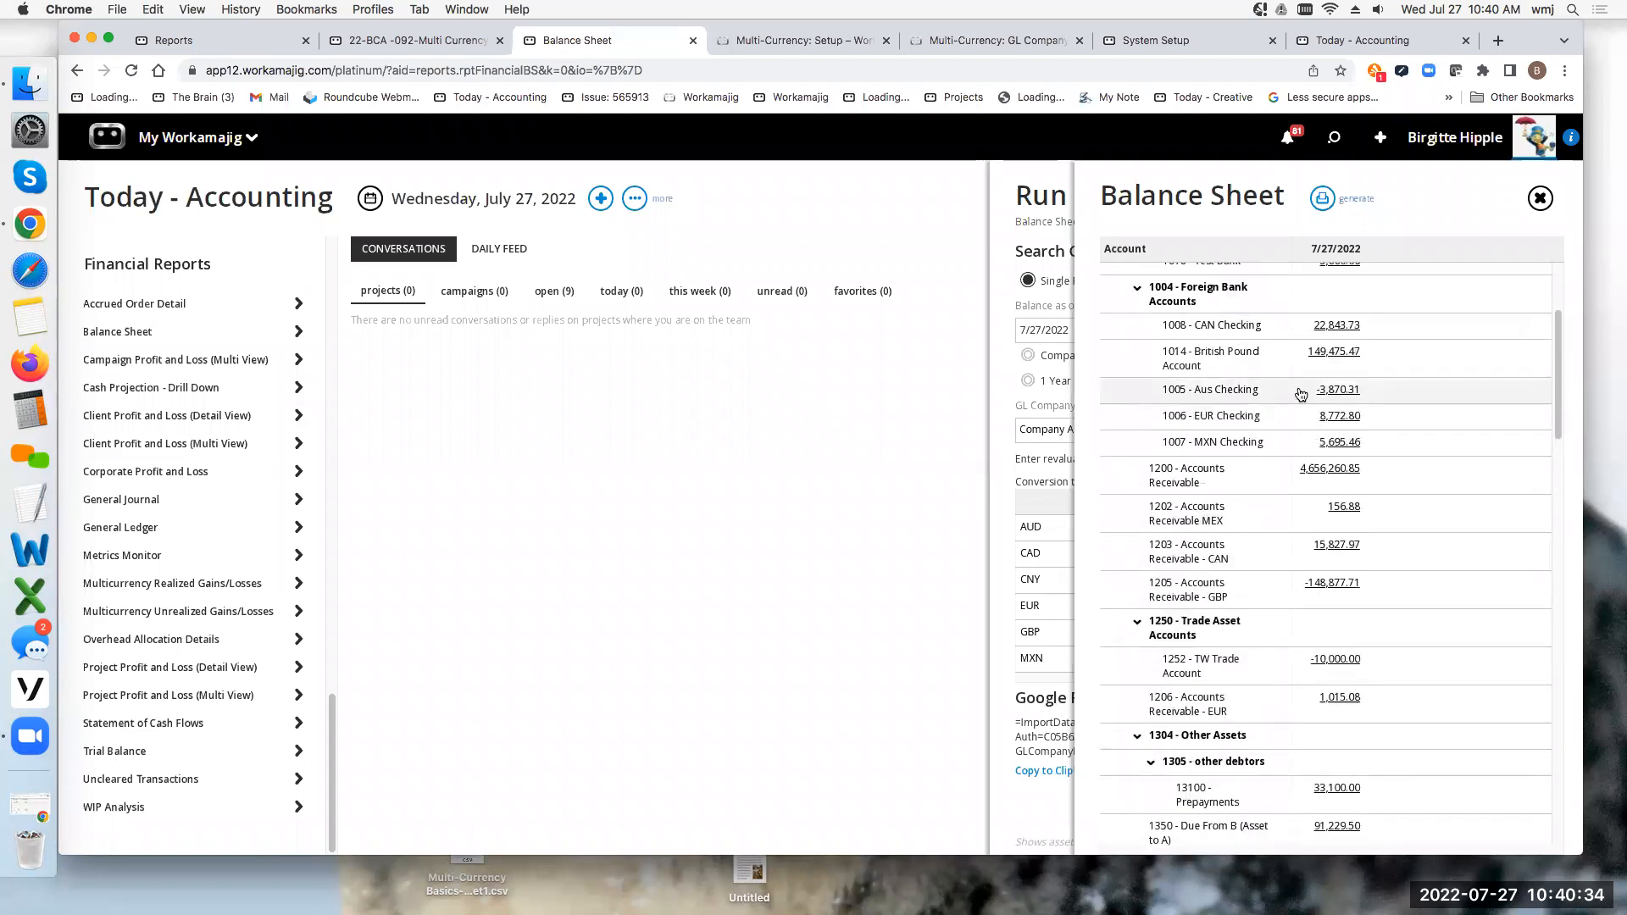
pyautogui.click(1336, 417)
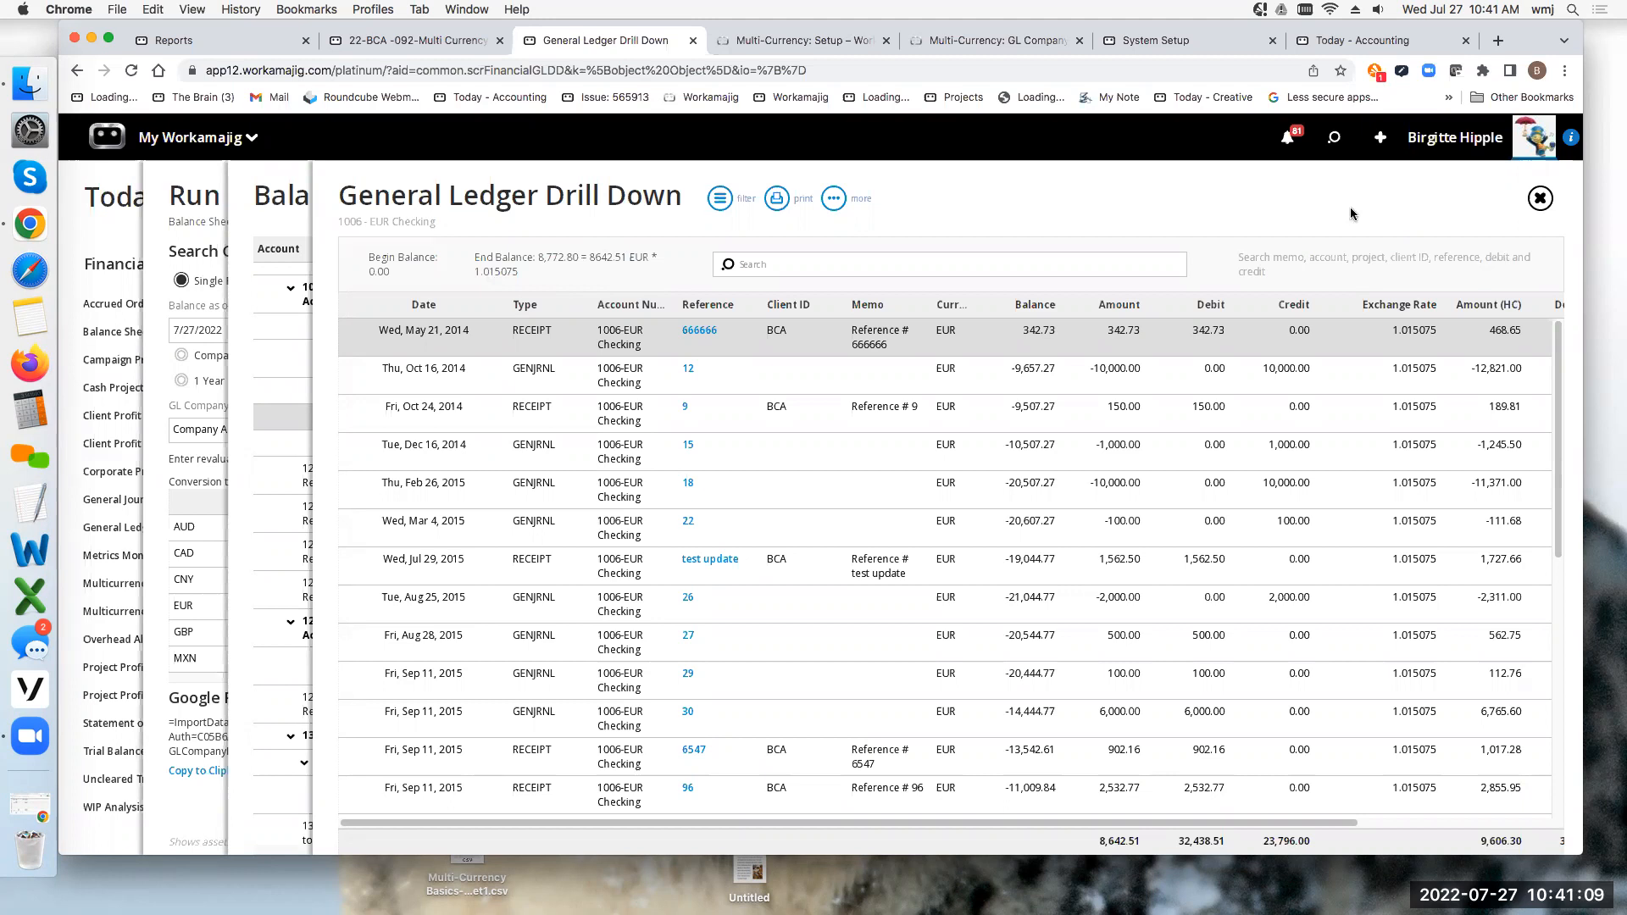
pyautogui.click(1541, 198)
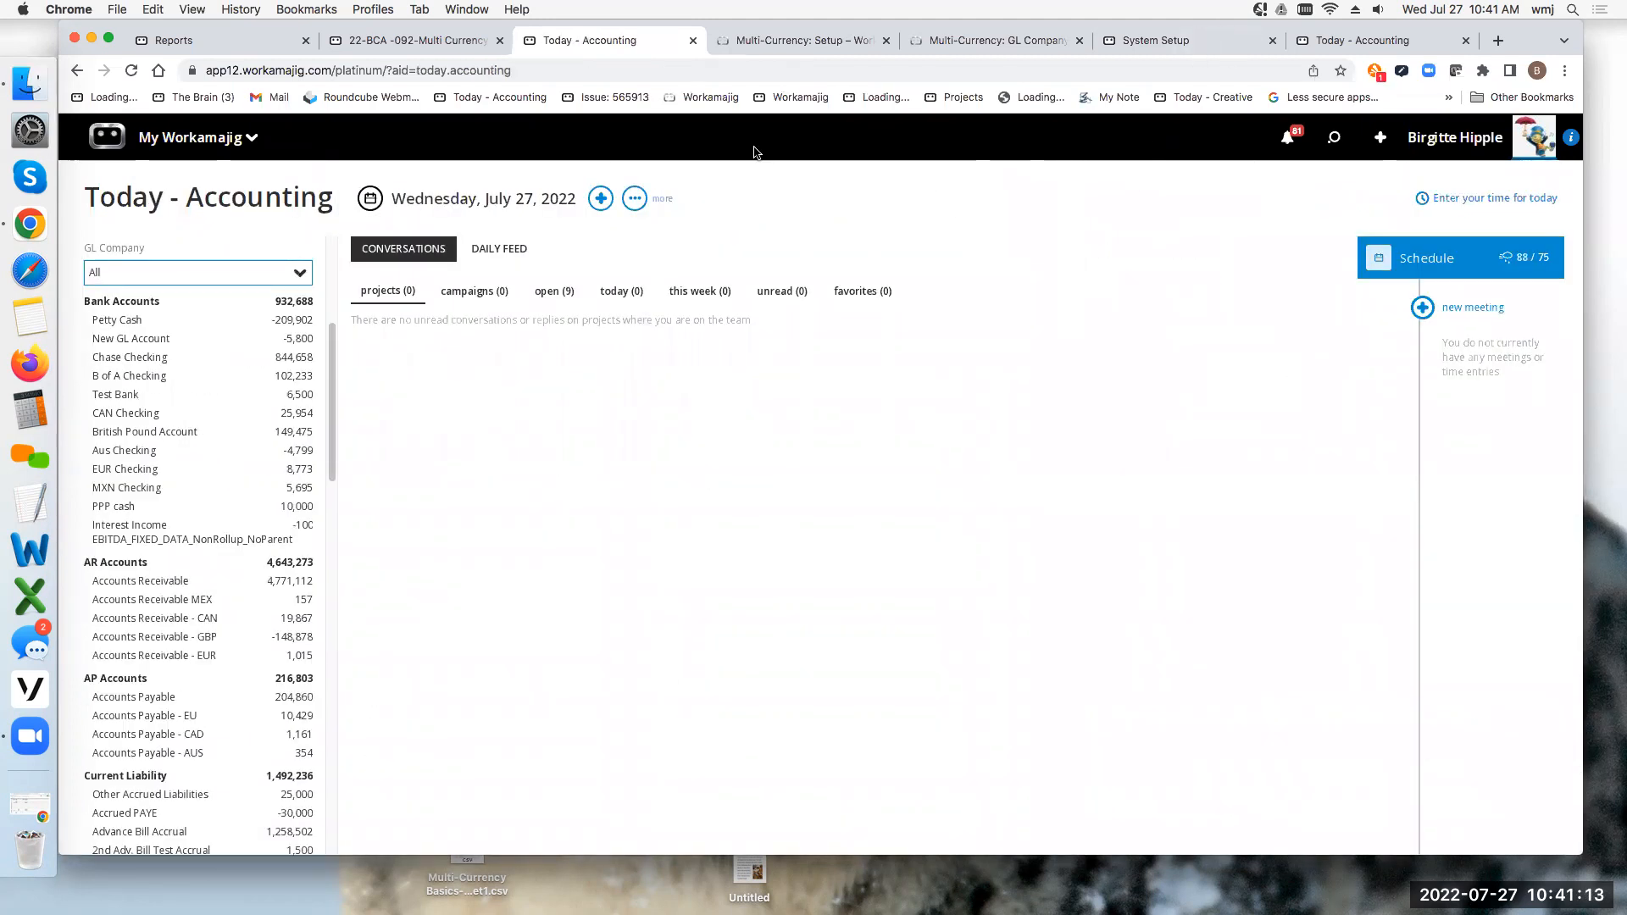
# Step: View the help articles Multi-Currency: Setup and Multi-Currency: GL Company (BETA)
pyautogui.click(766, 44)
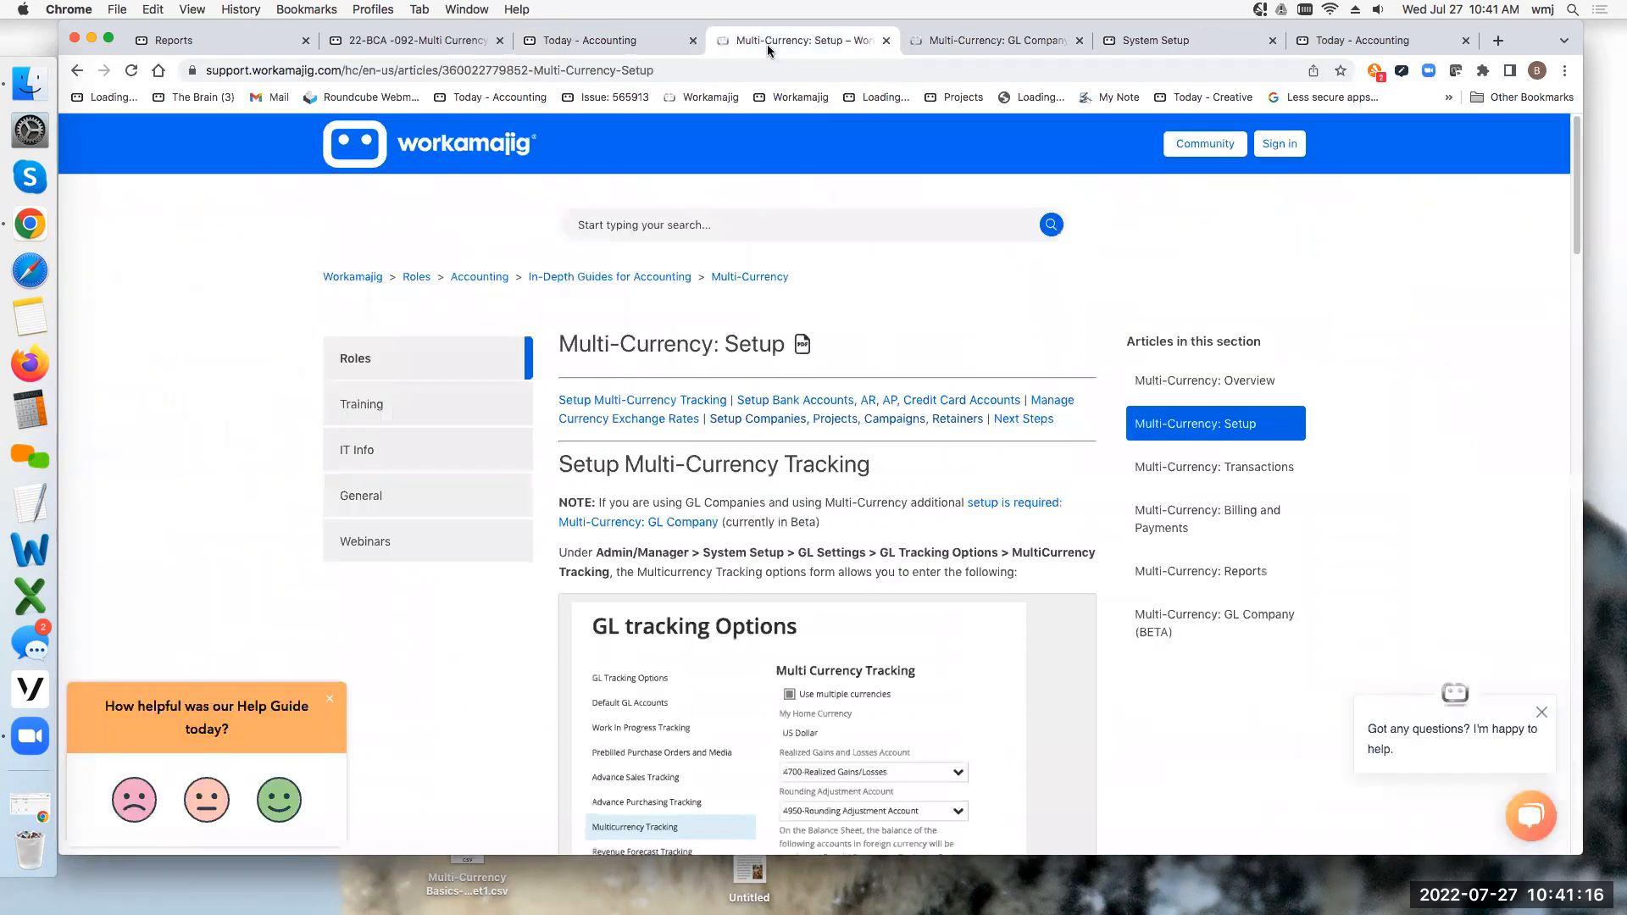
pyautogui.click(1012, 45)
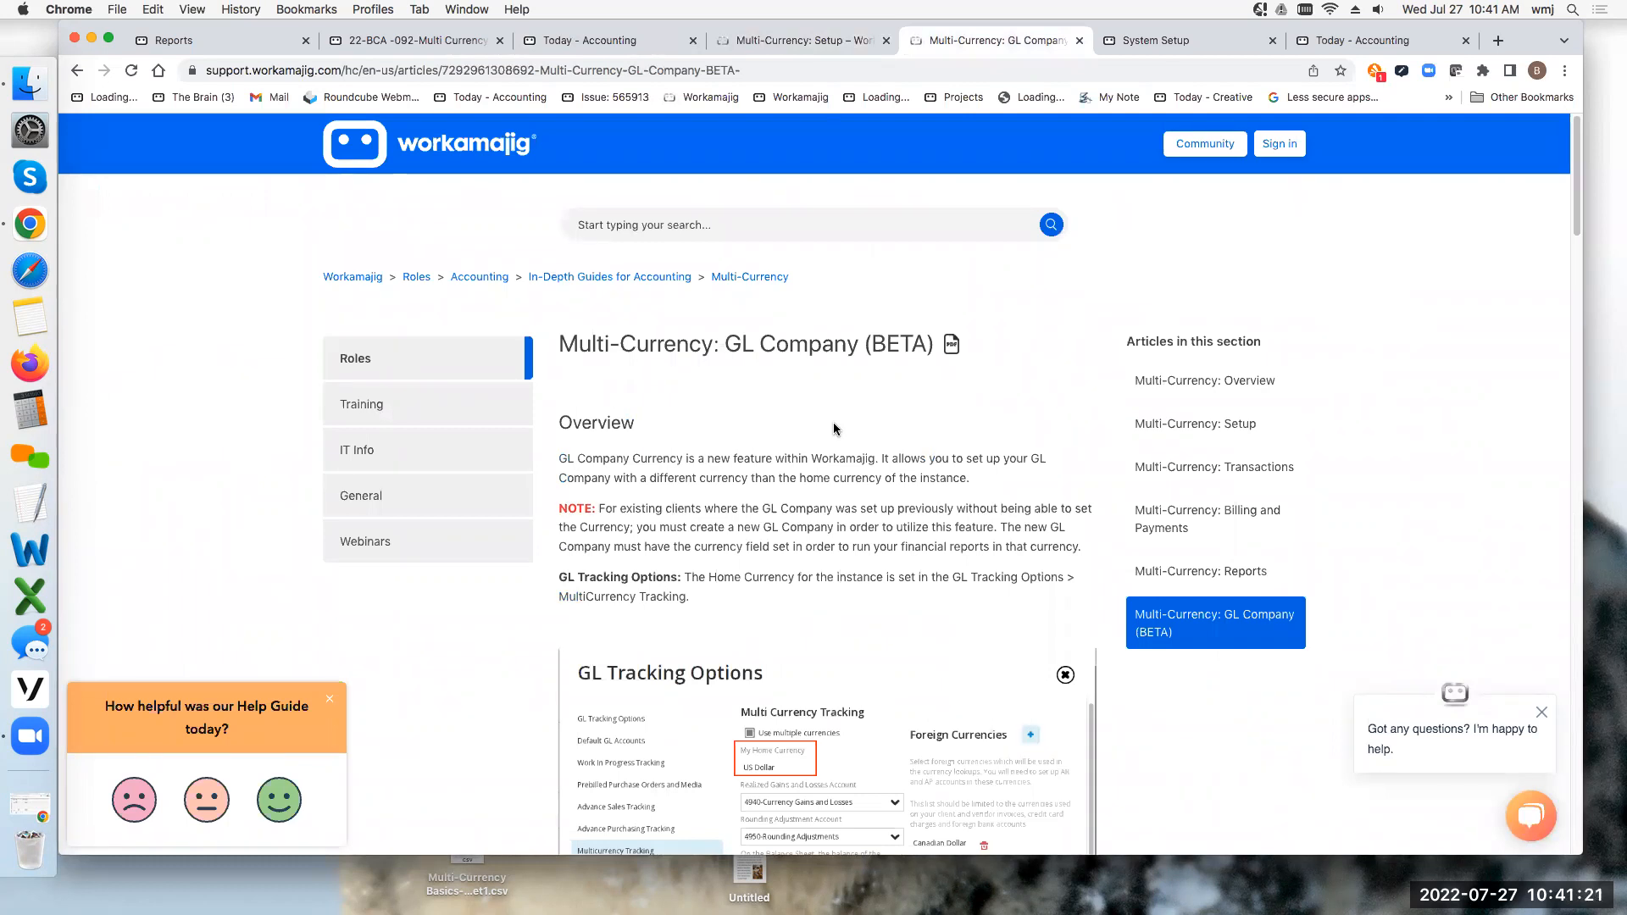
# Step: Open CAD Company in the GL Companies setup of the other Workamajig account and check its currency setting
pyautogui.click(1218, 44)
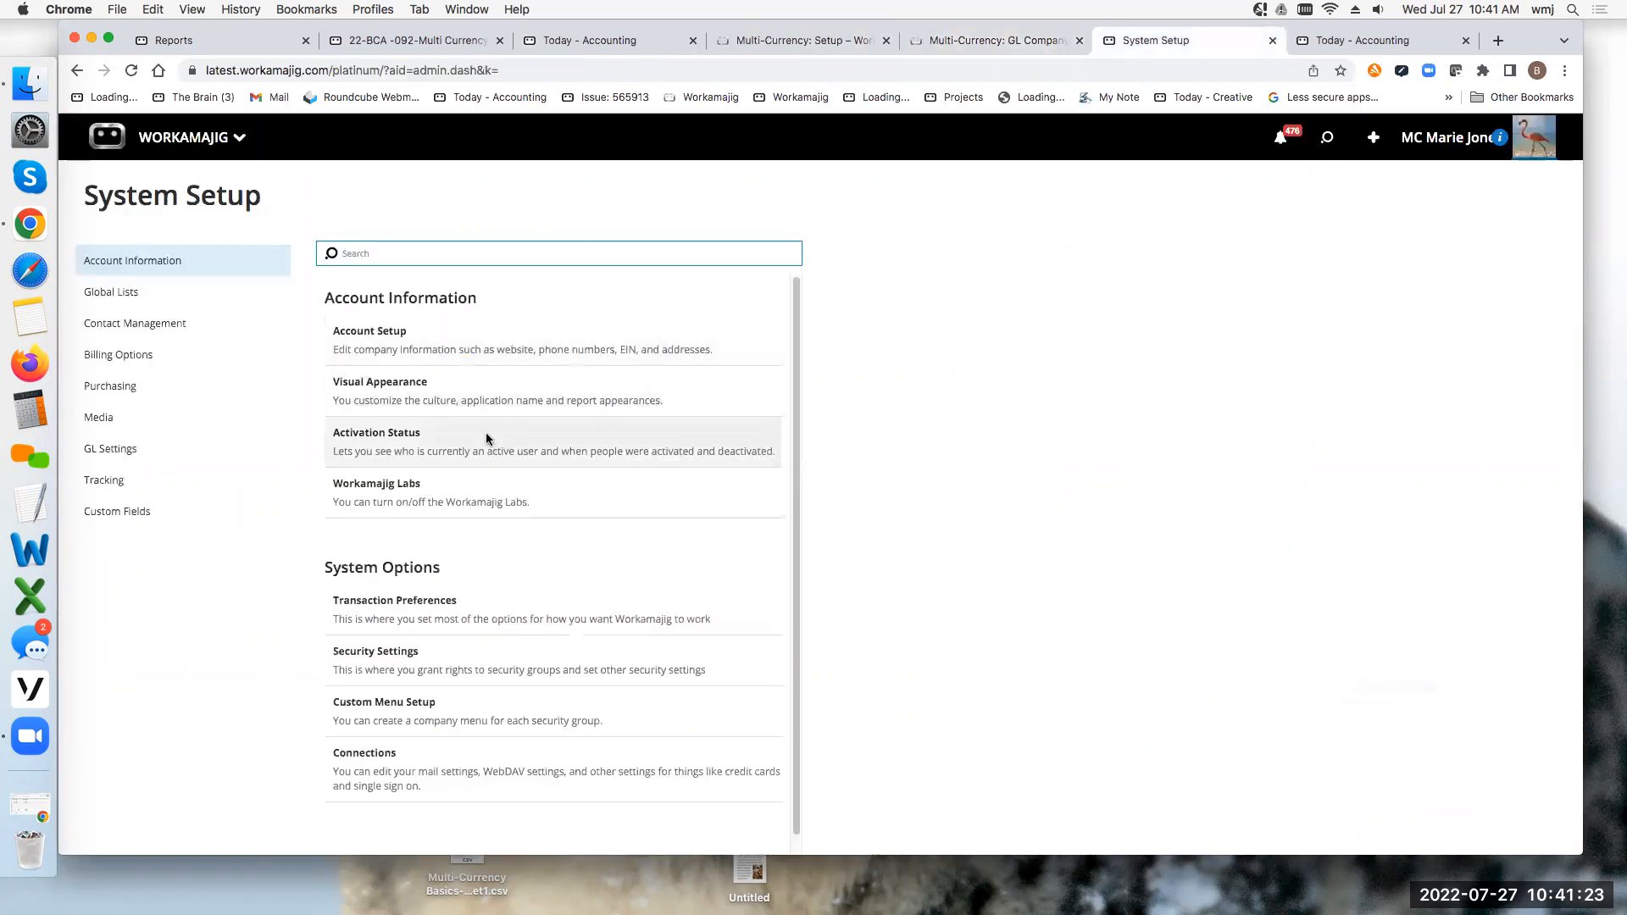
pyautogui.click(107, 454)
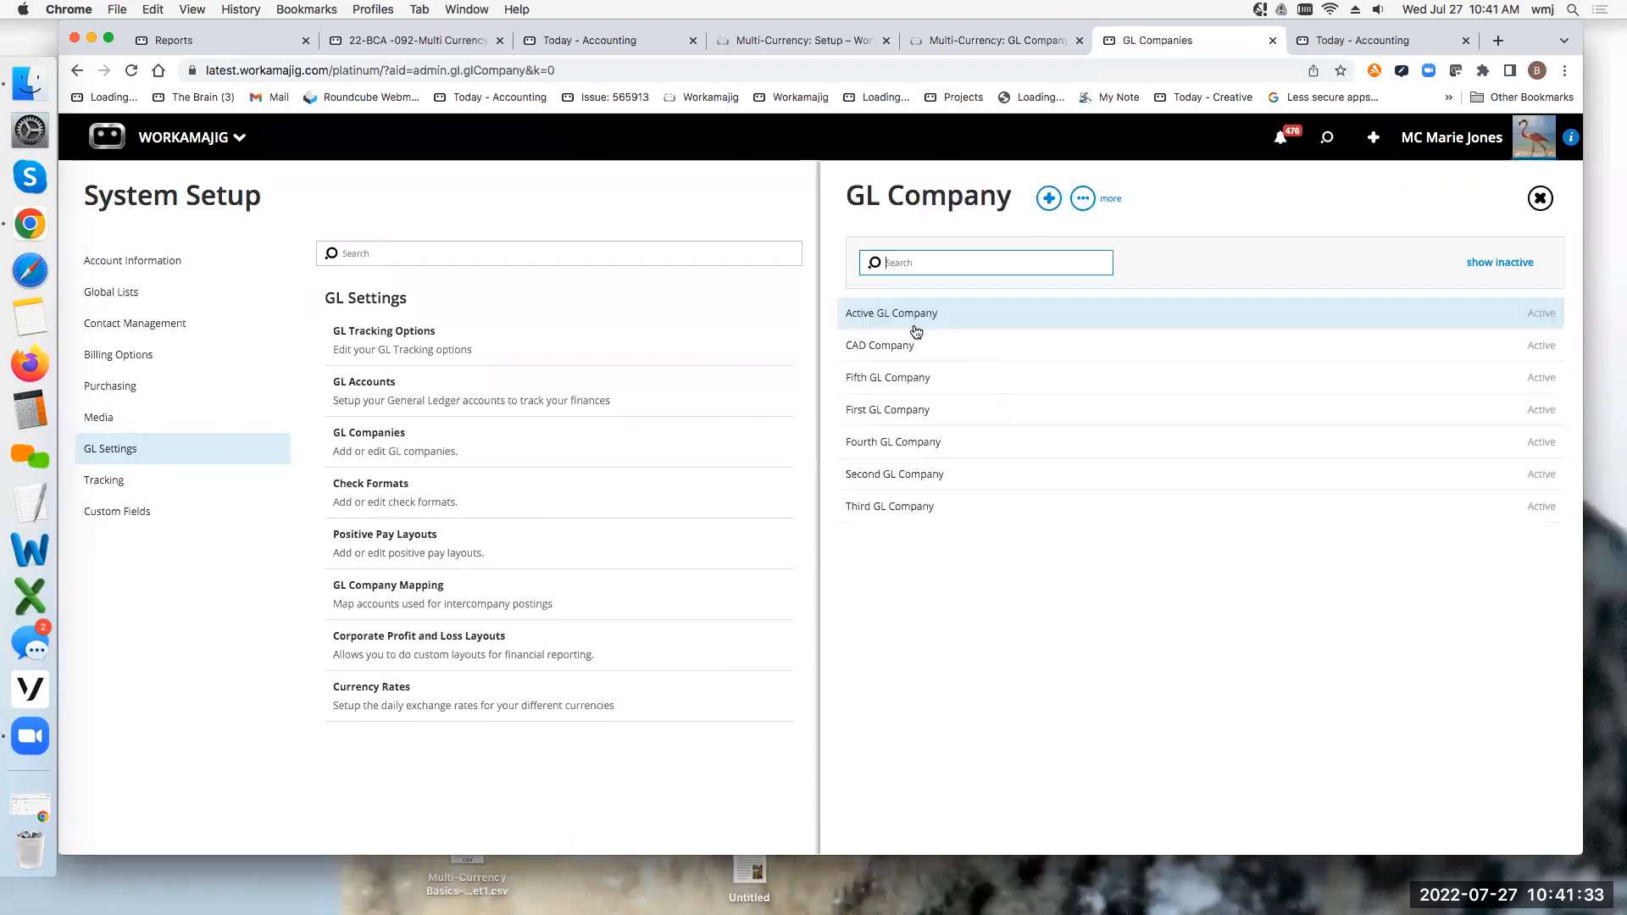
pyautogui.click(886, 346)
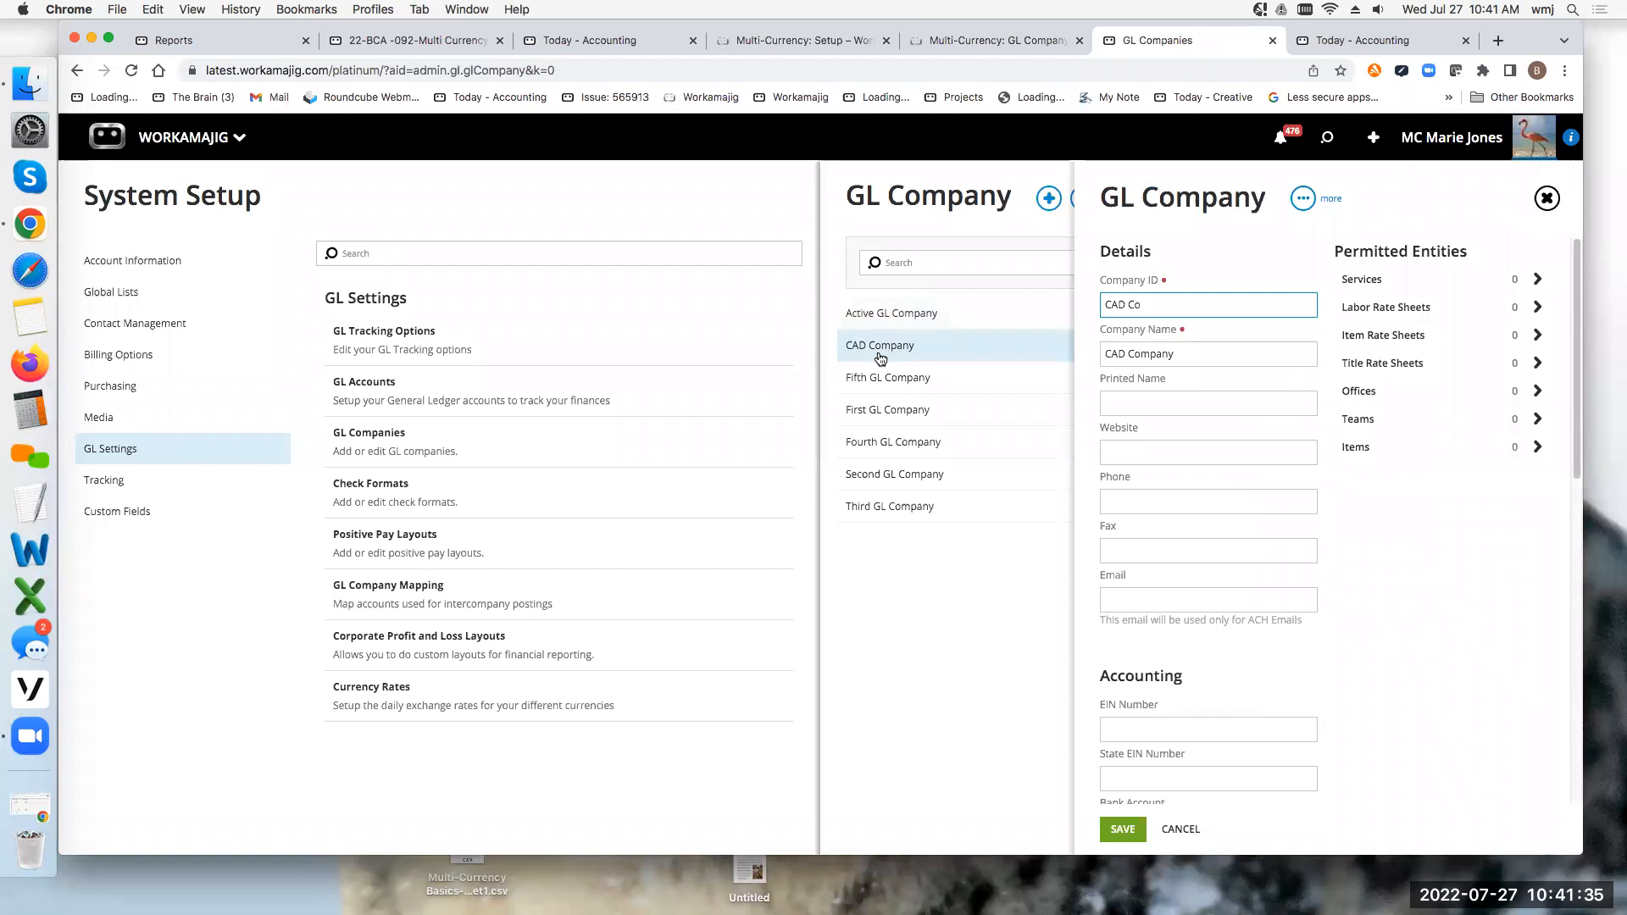
pyautogui.scroll(-5, 1340, 615)
pyautogui.scroll(-6, 1340, 612)
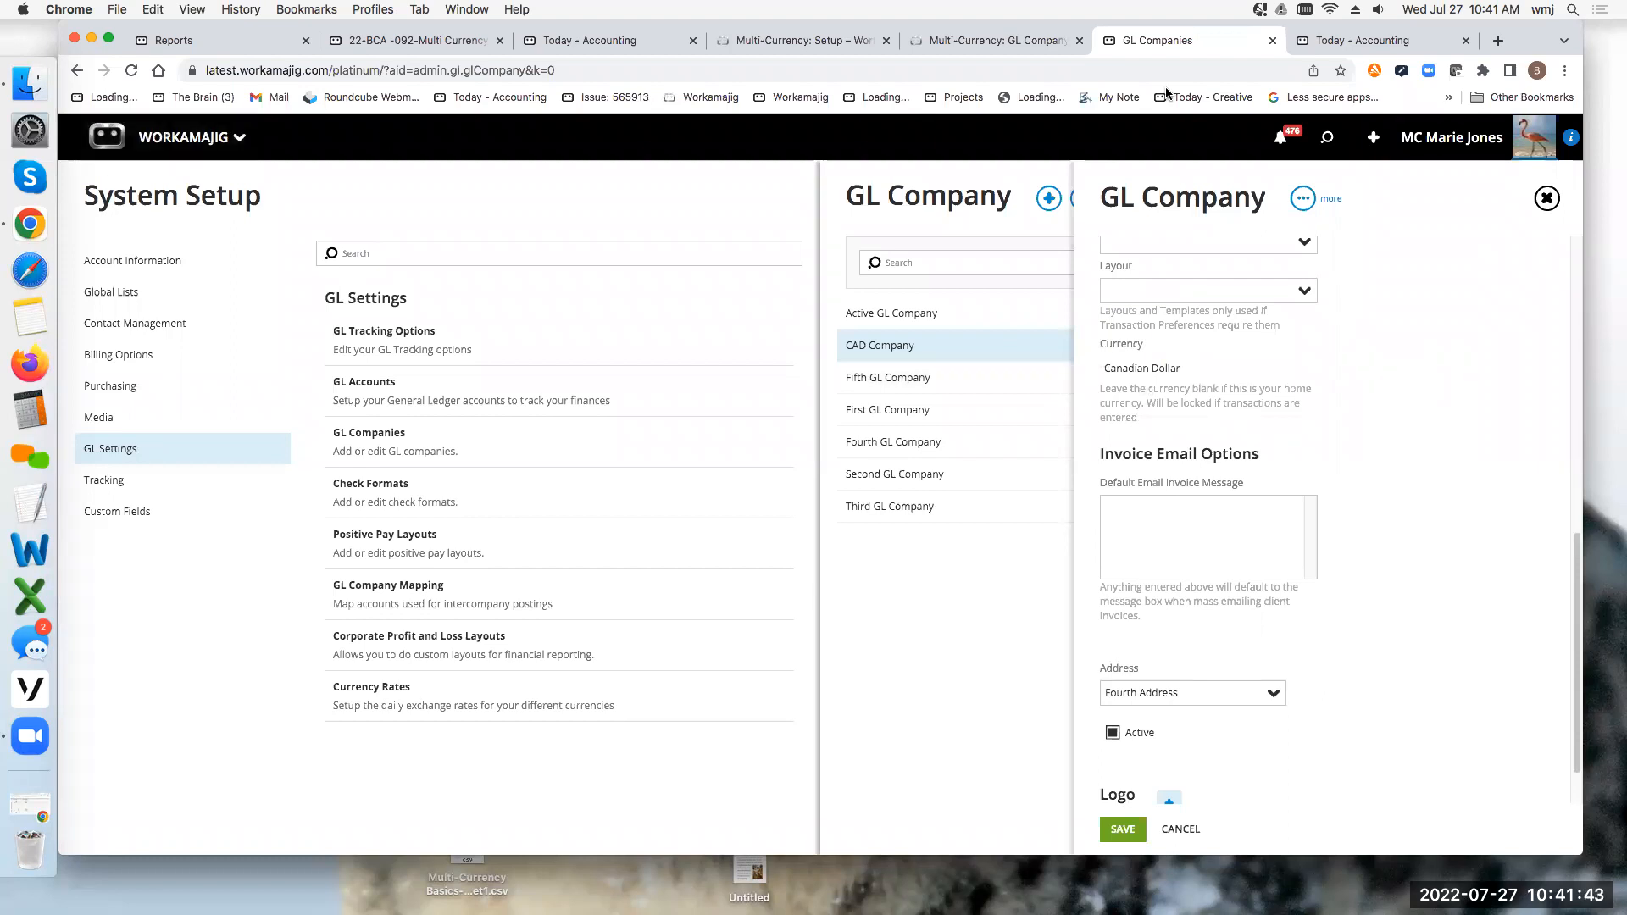
# Step: Open the Balance Sheet report options from that account's accounting overview and select CAD Company as the GL company
pyautogui.click(1337, 48)
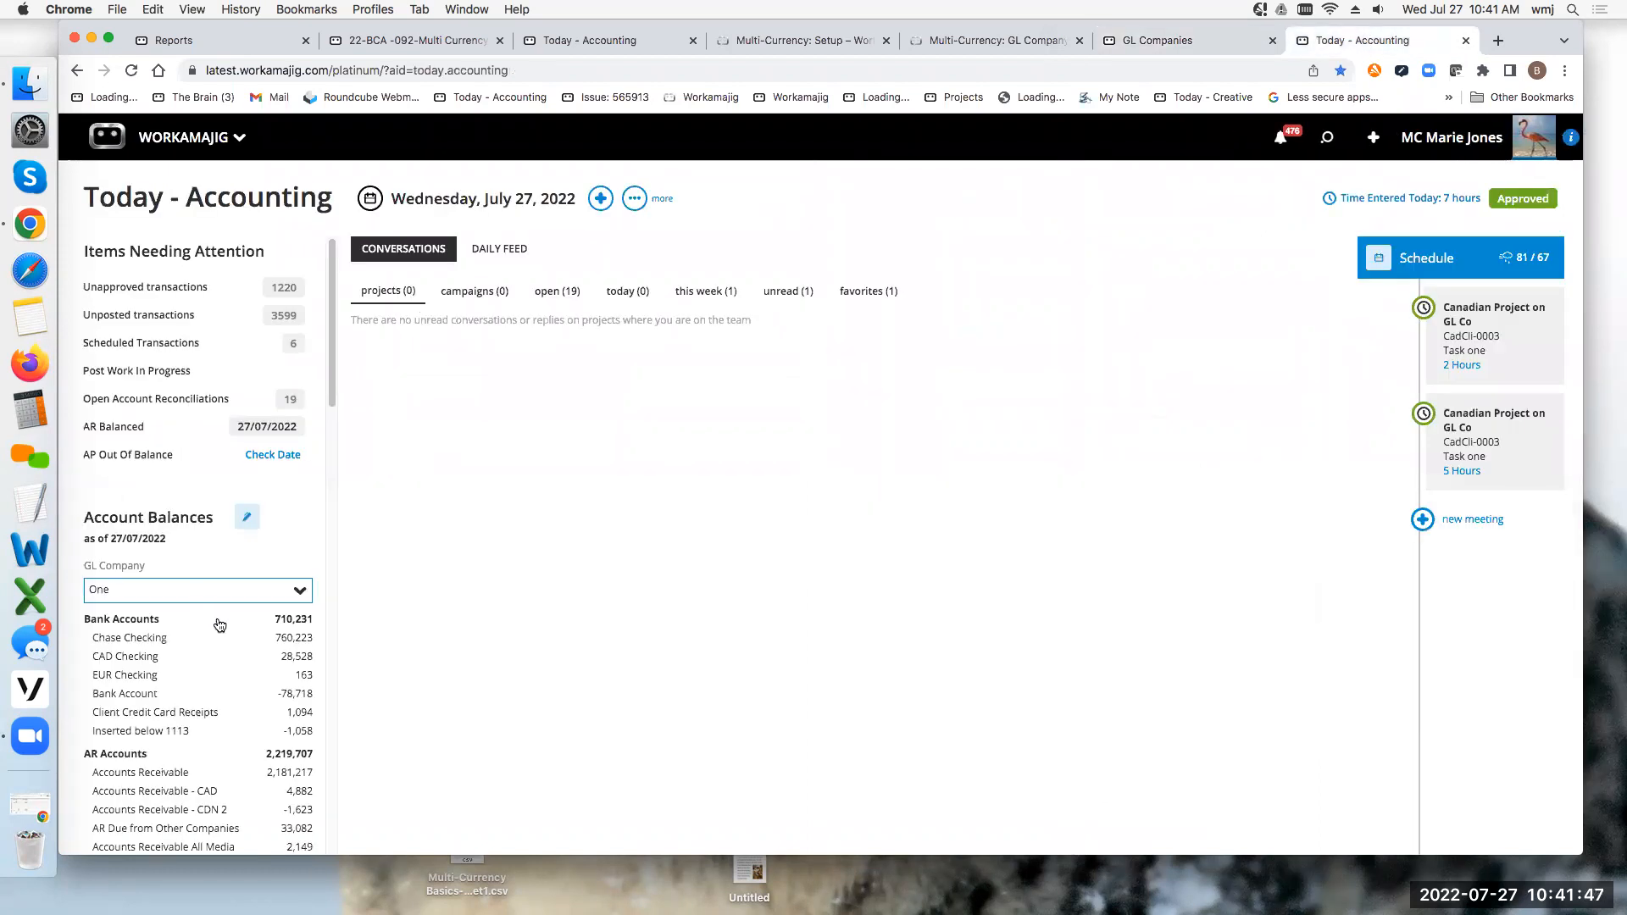
pyautogui.scroll(-3, 191, 693)
pyautogui.scroll(-8, 192, 701)
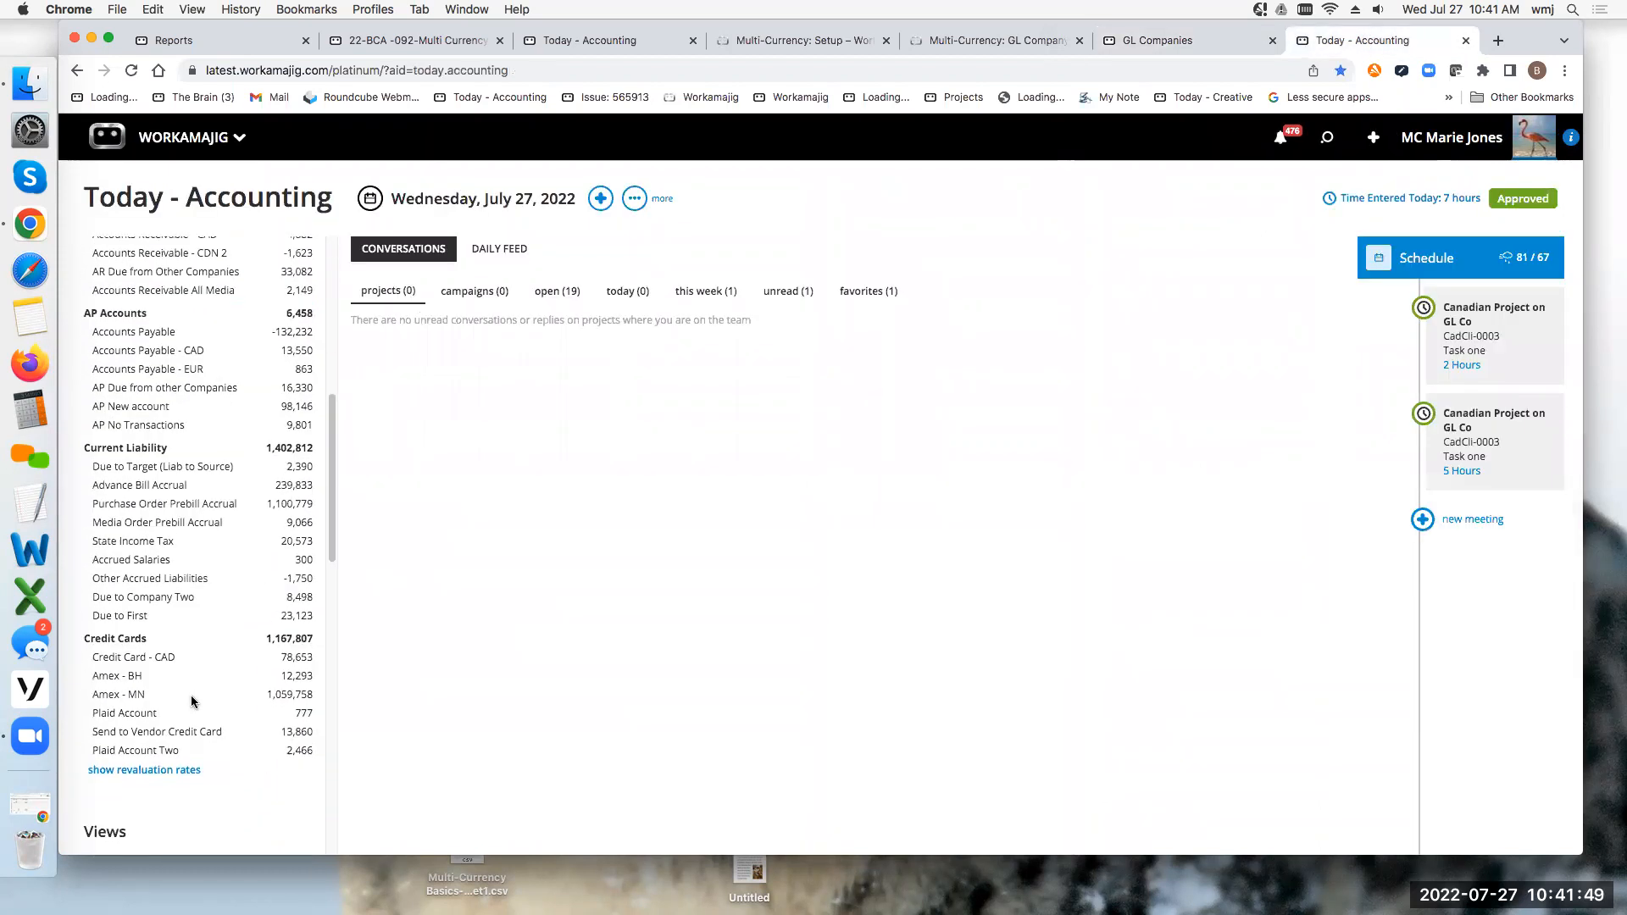
pyautogui.scroll(-4, 191, 701)
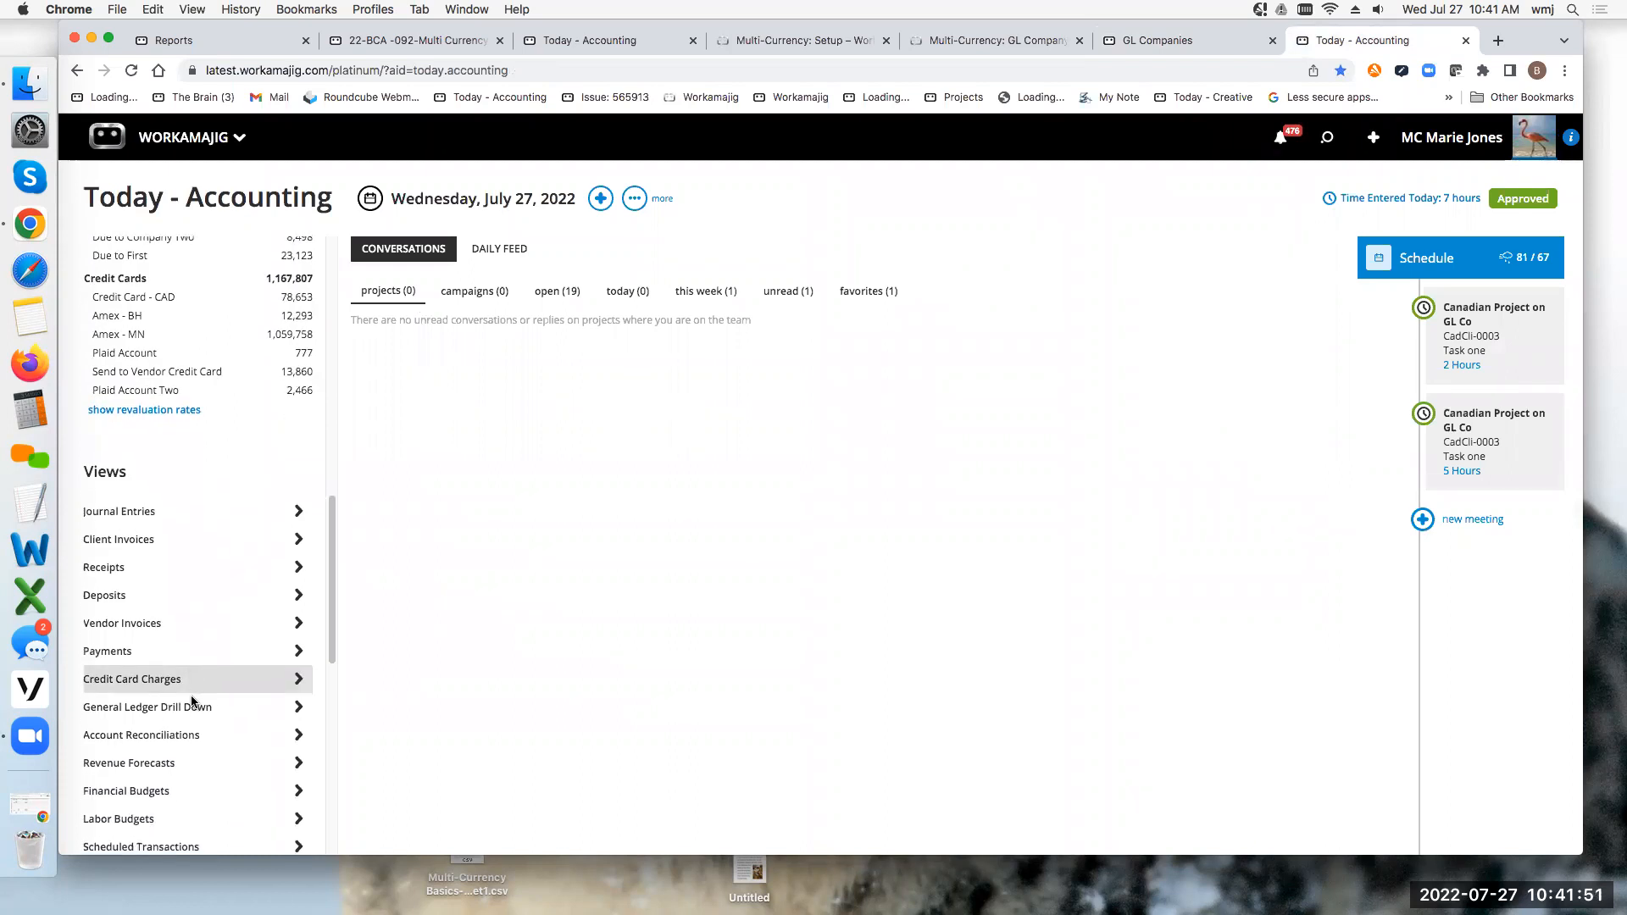
pyautogui.click(137, 718)
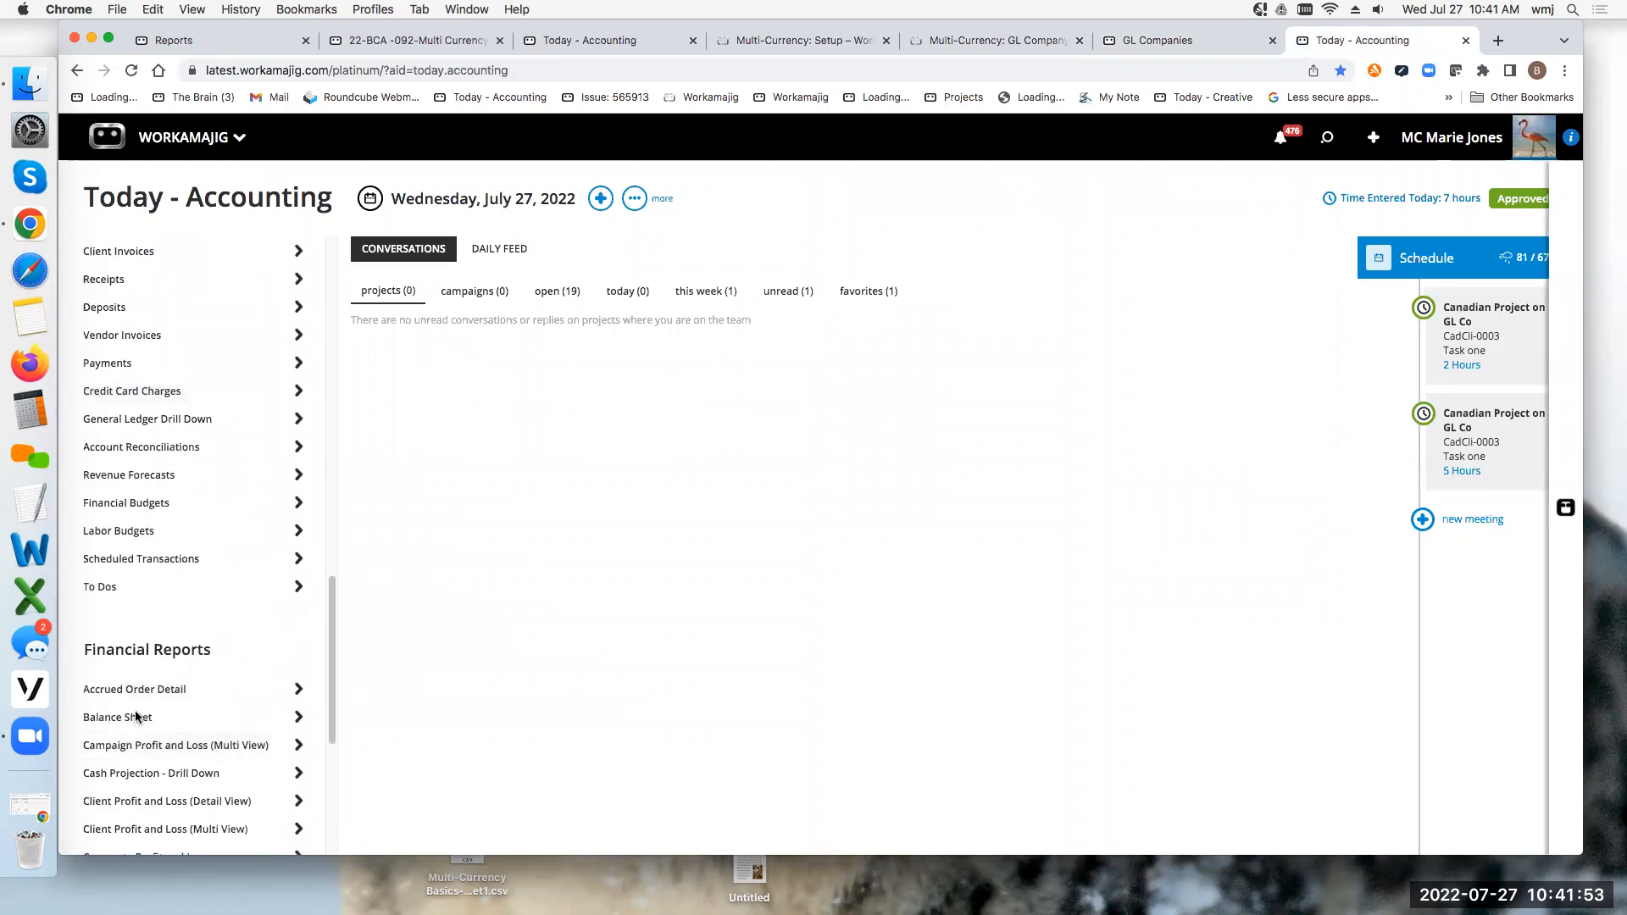
pyautogui.click(1309, 434)
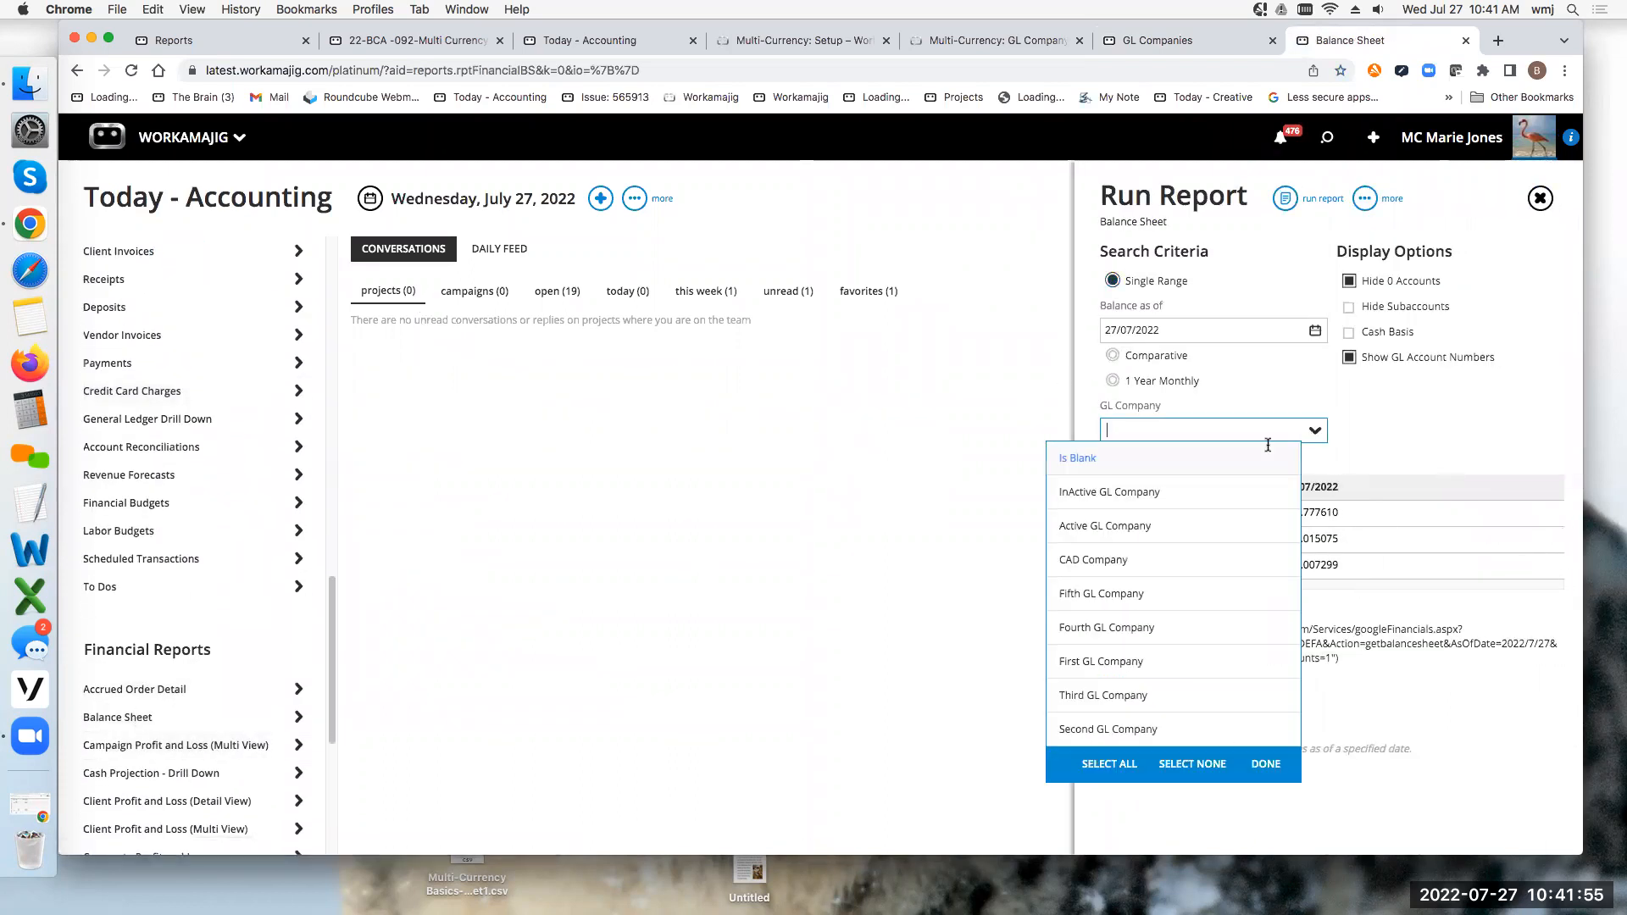
pyautogui.click(1103, 561)
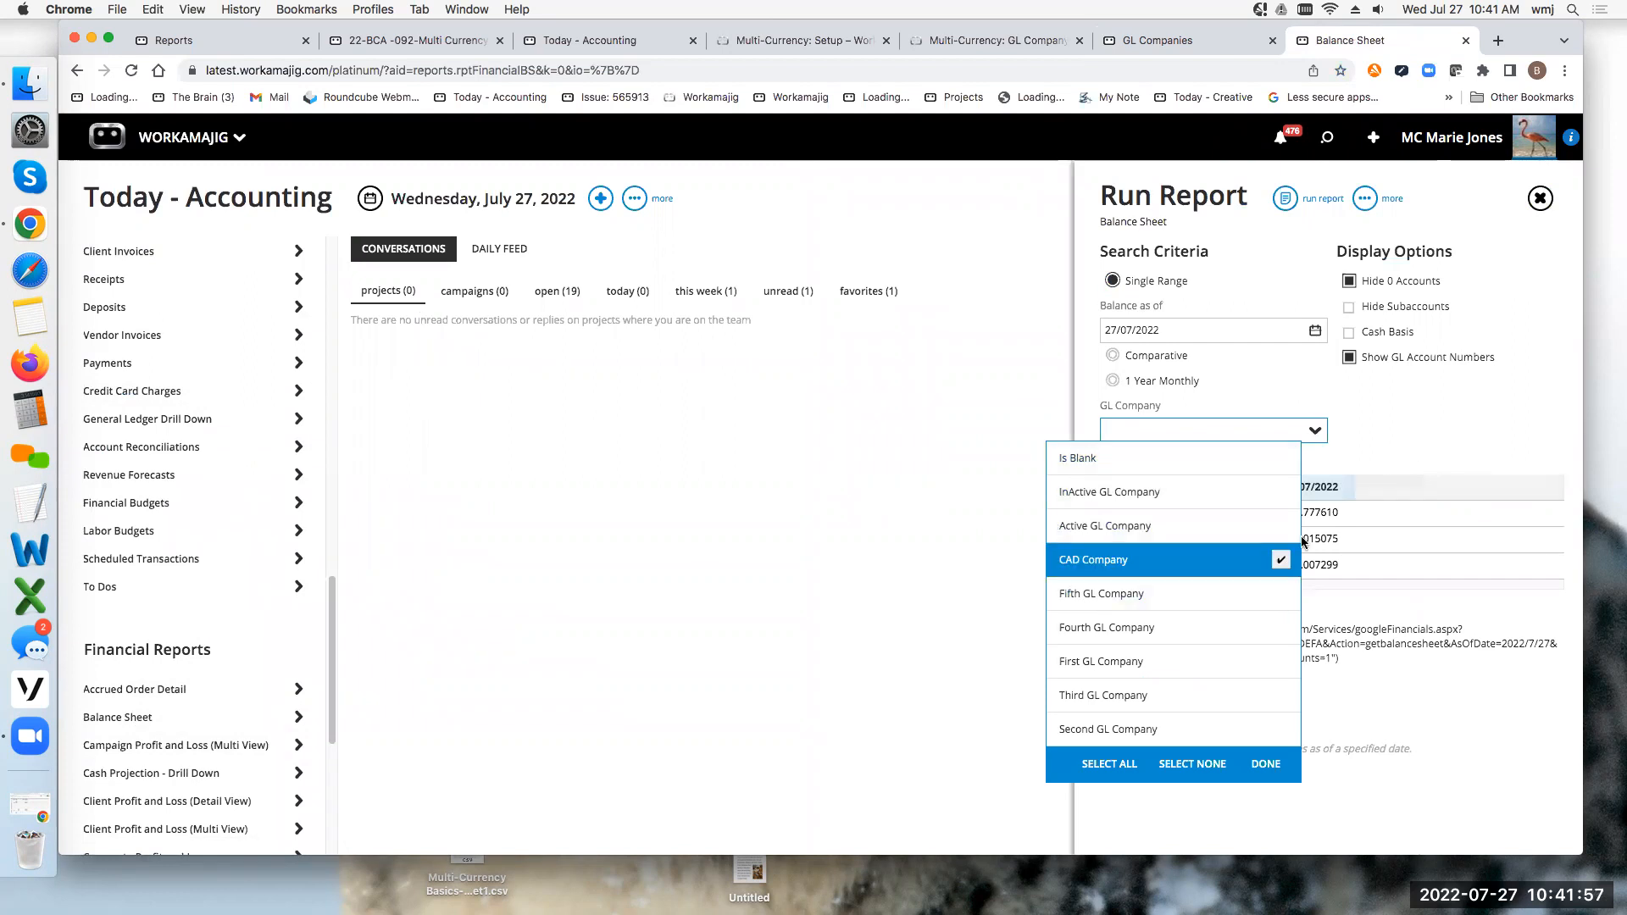
pyautogui.click(1269, 763)
# Step: Switch the Balance Sheet's revaluation rates to Conversion to CAD, compare them with the USD rates, and close the report options
pyautogui.click(1197, 510)
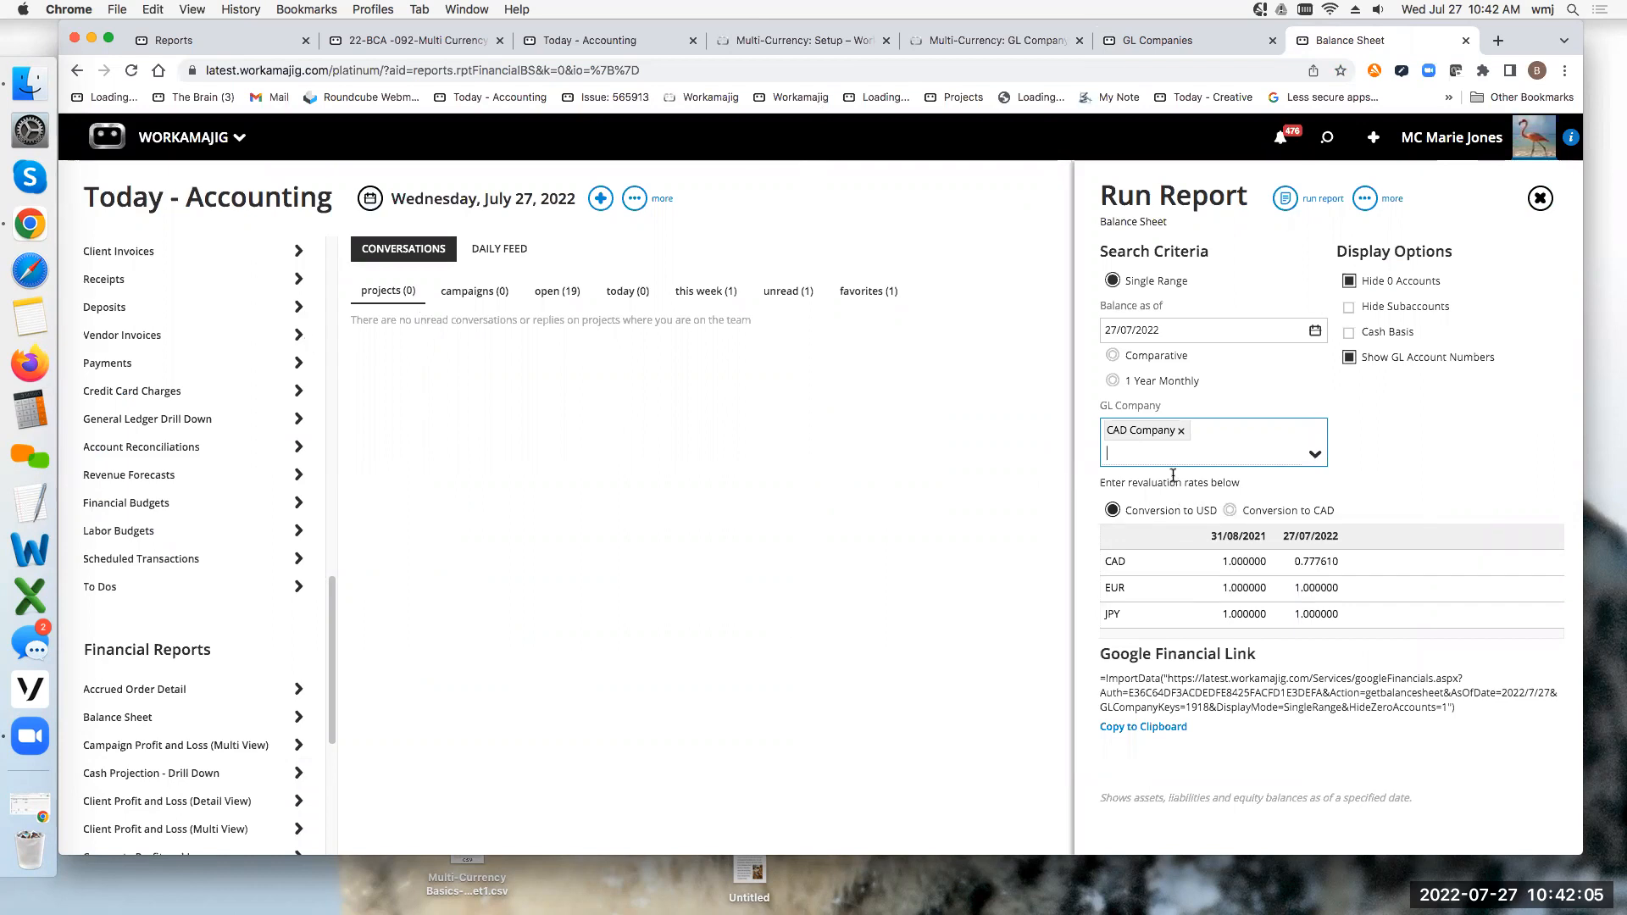
pyautogui.click(1231, 512)
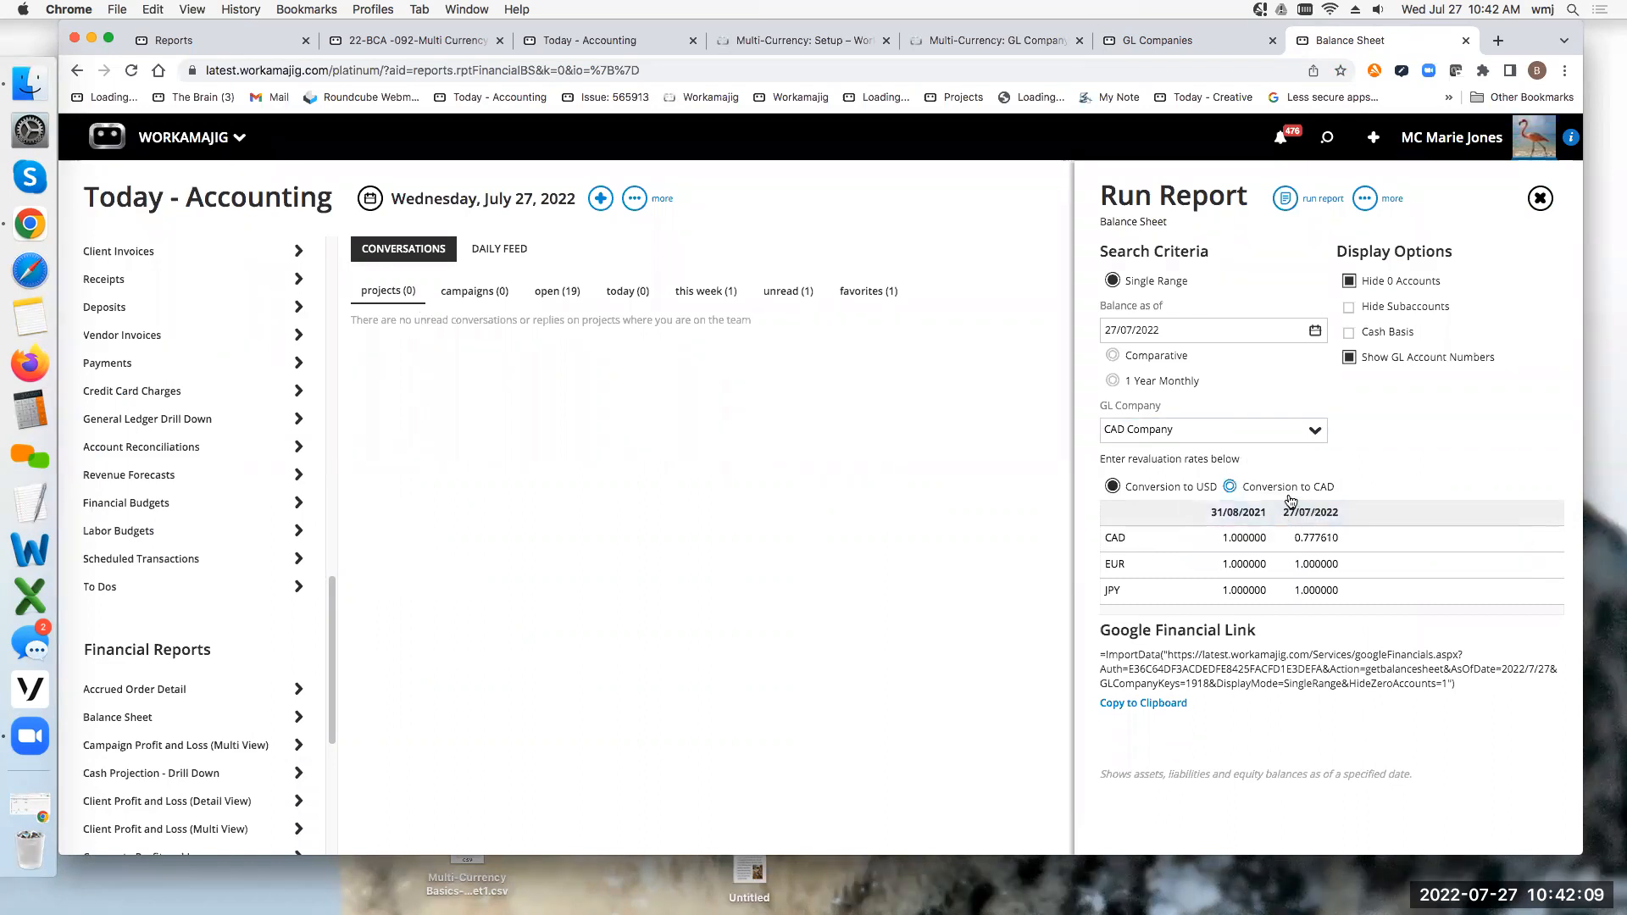
pyautogui.click(1252, 493)
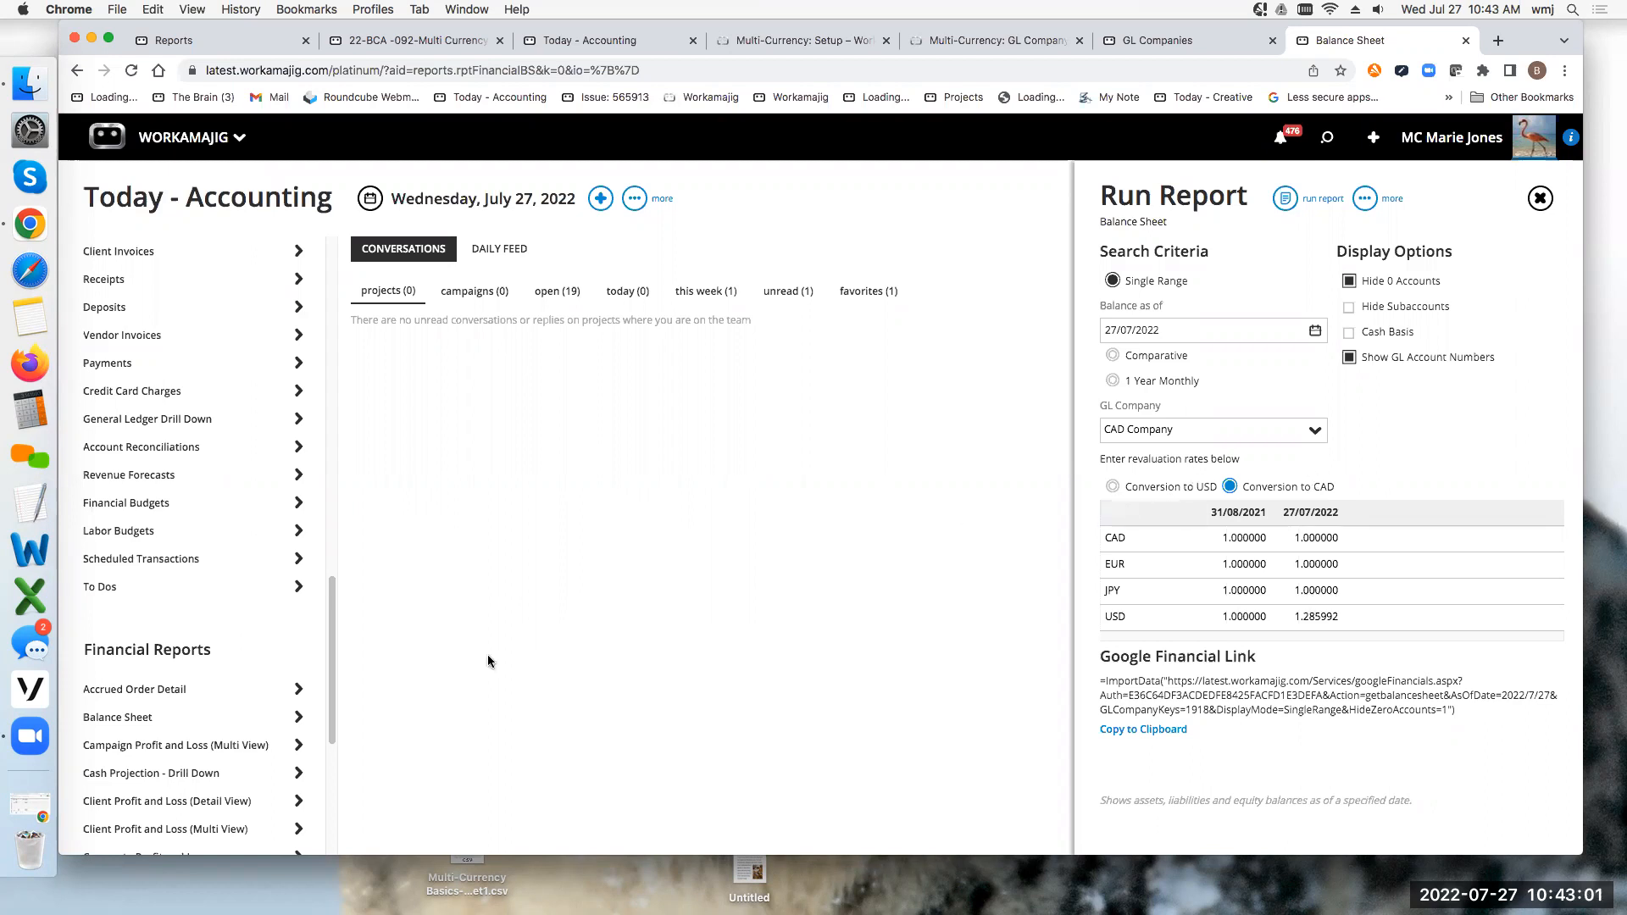
pyautogui.moveTo(332, 619); pyautogui.dragTo(332, 660)
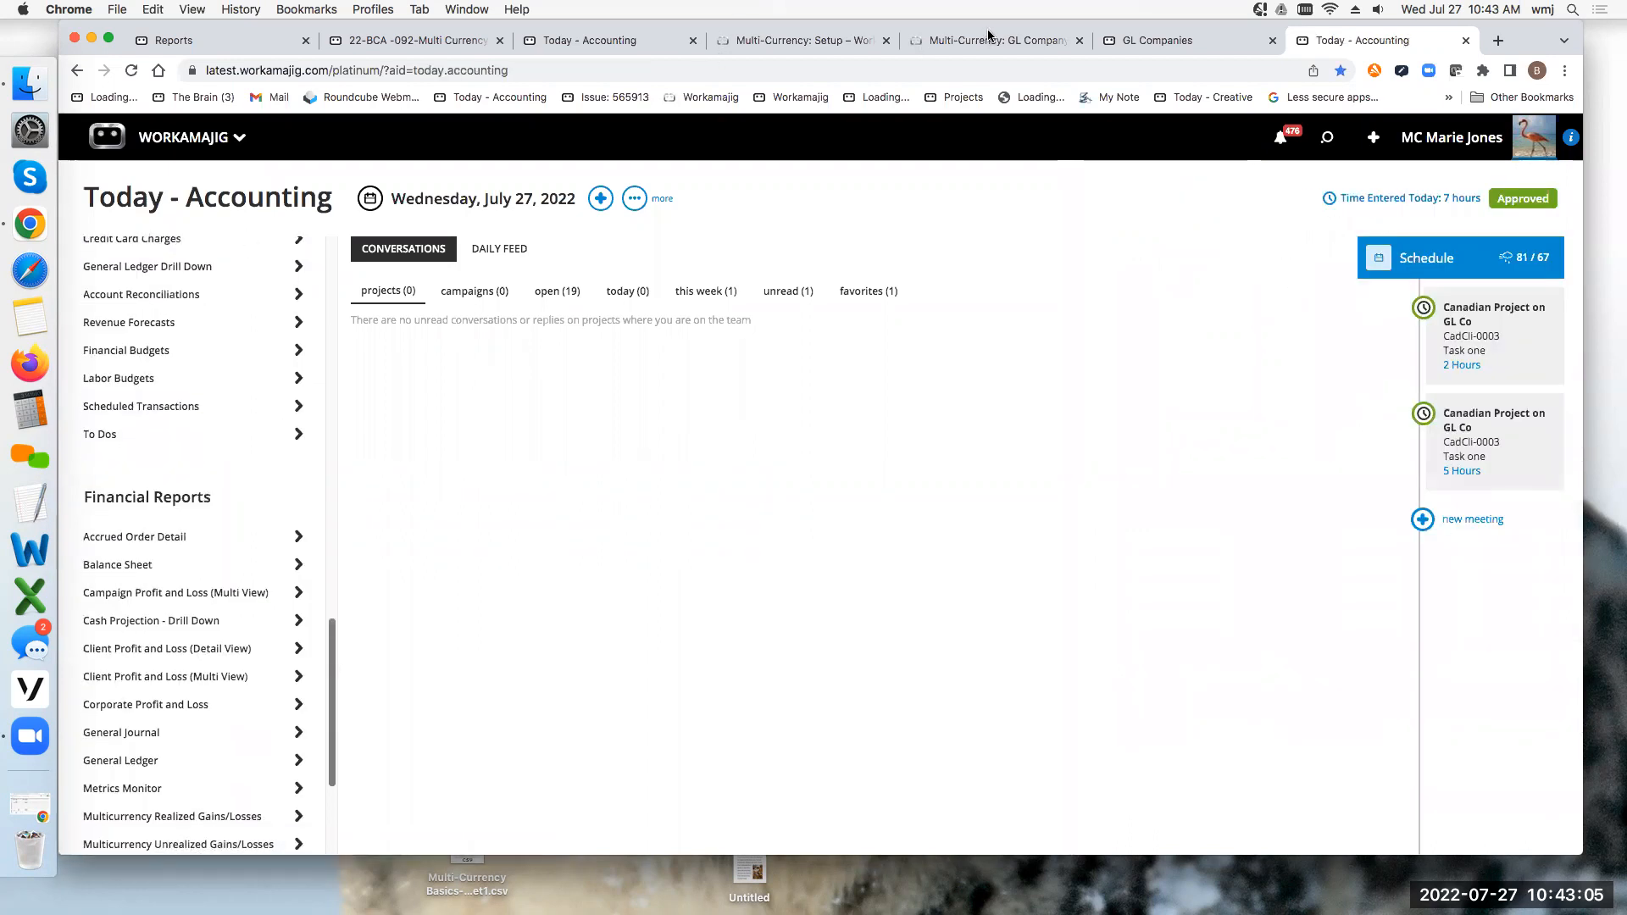
# Step: Return to the first account's accounting overview and open the Multi Currency Forecast from the revenue forecasts
pyautogui.click(576, 40)
pyautogui.scroll(-15, 228, 662)
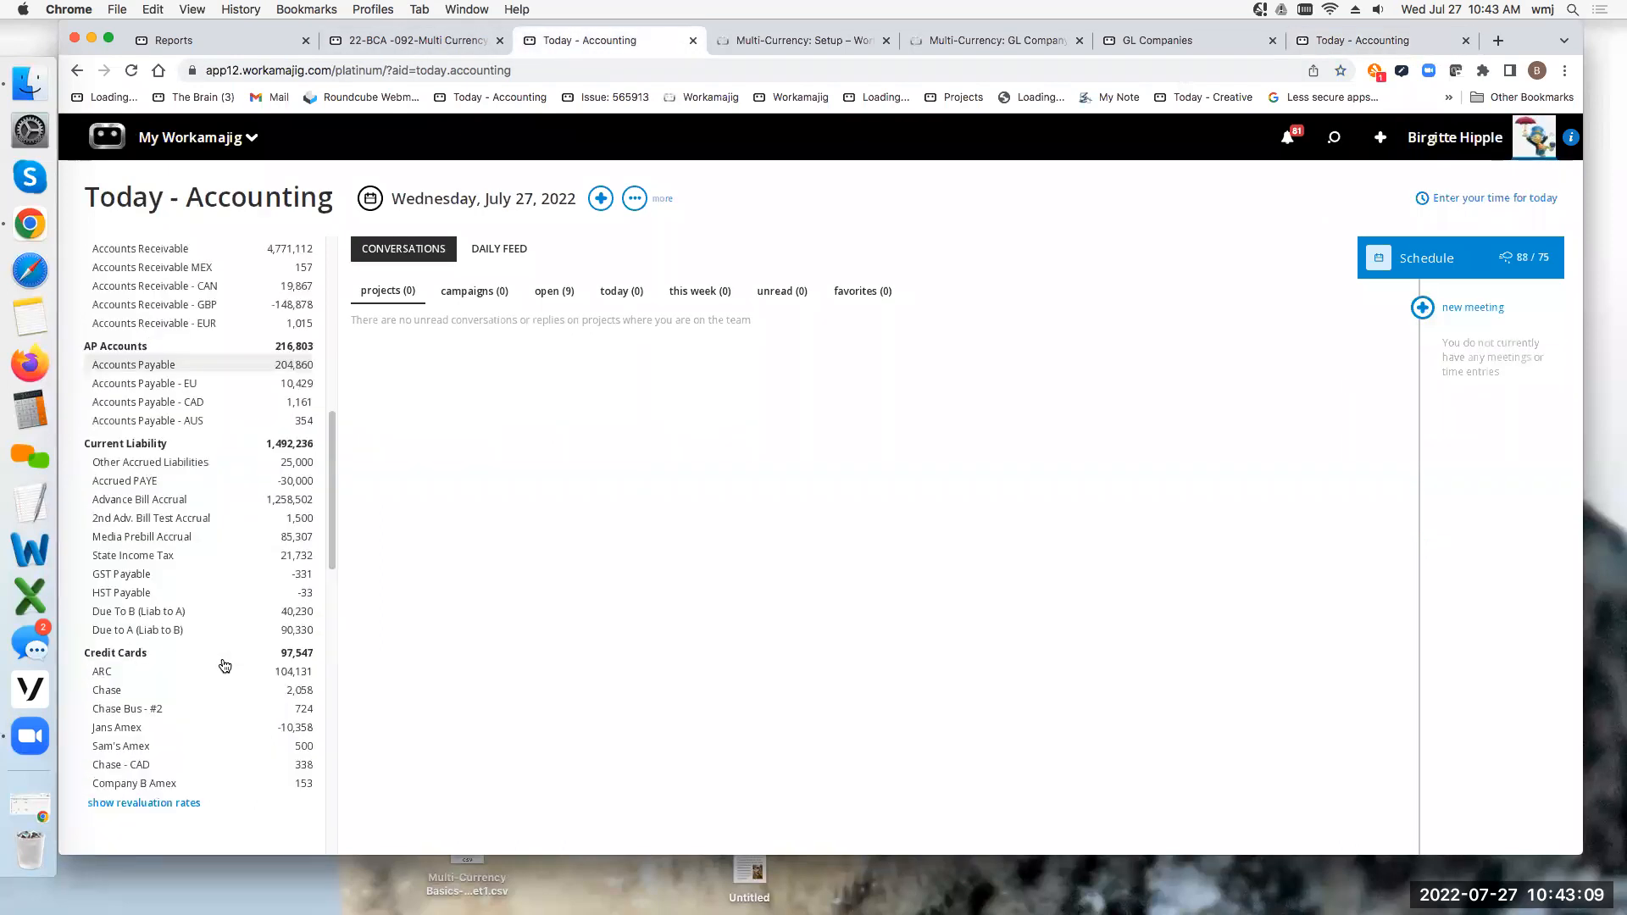
pyautogui.click(150, 723)
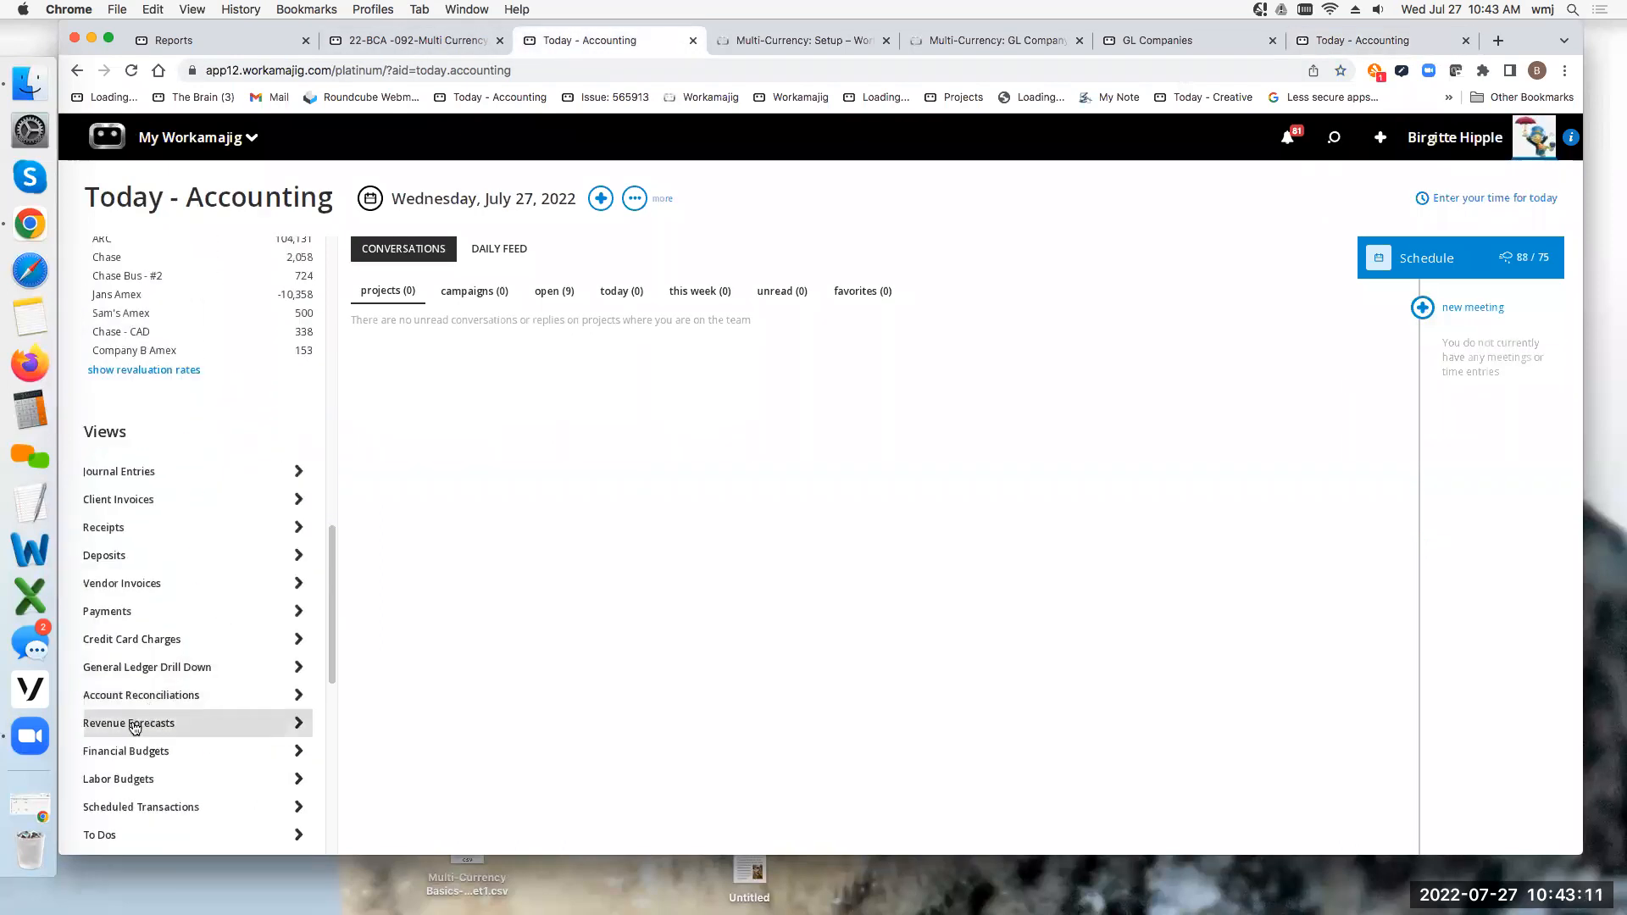
pyautogui.click(1394, 250)
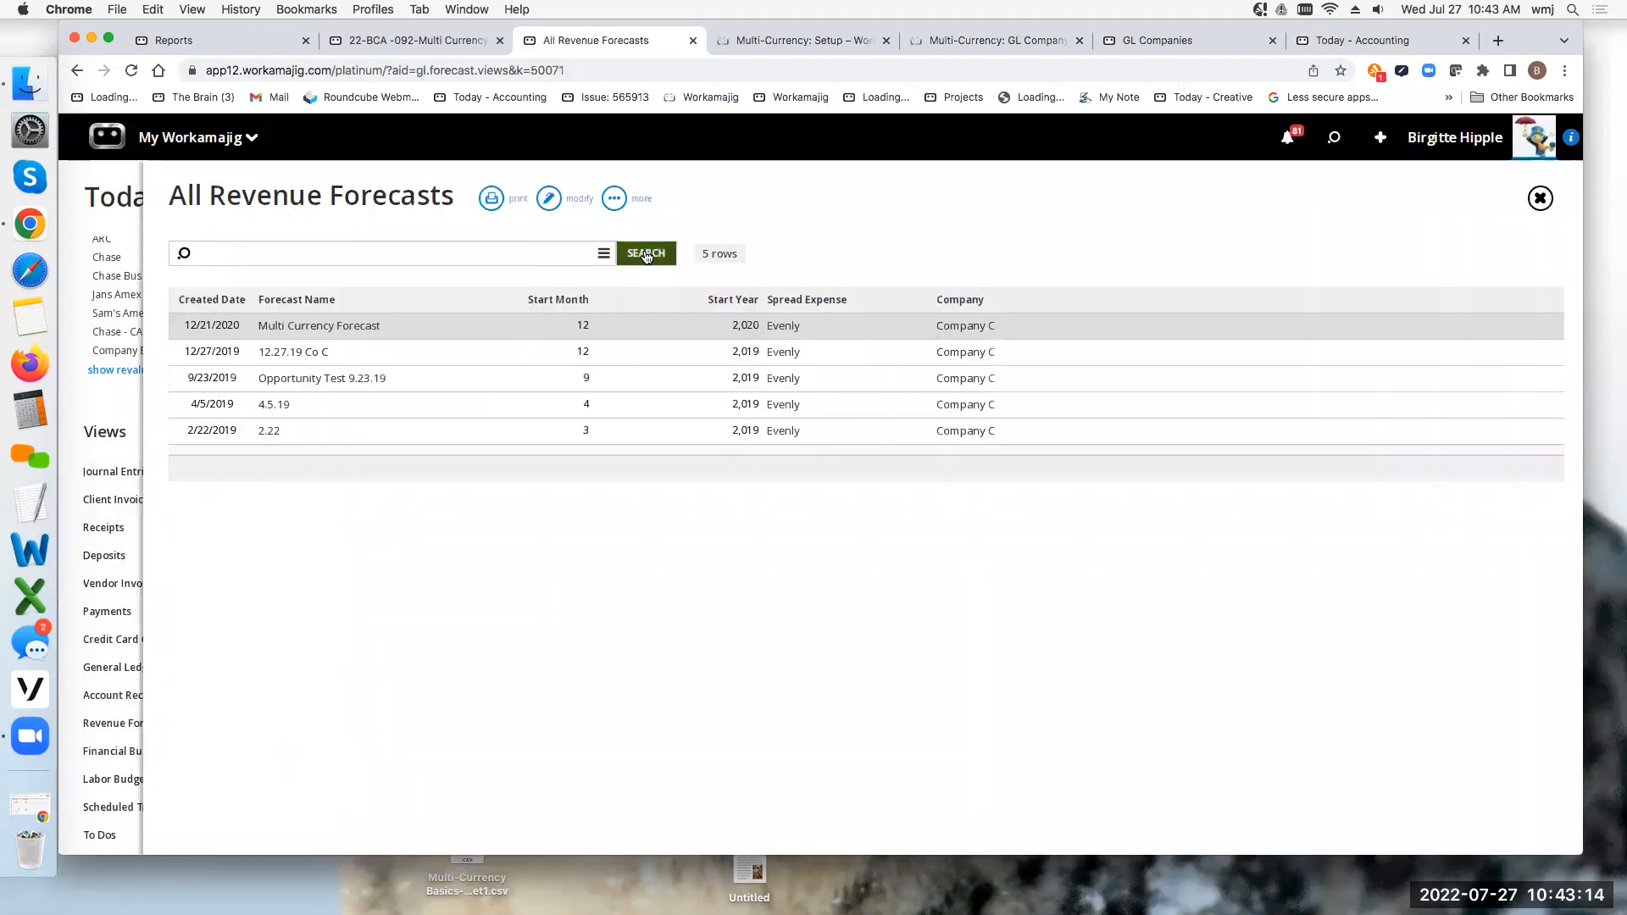
pyautogui.click(326, 325)
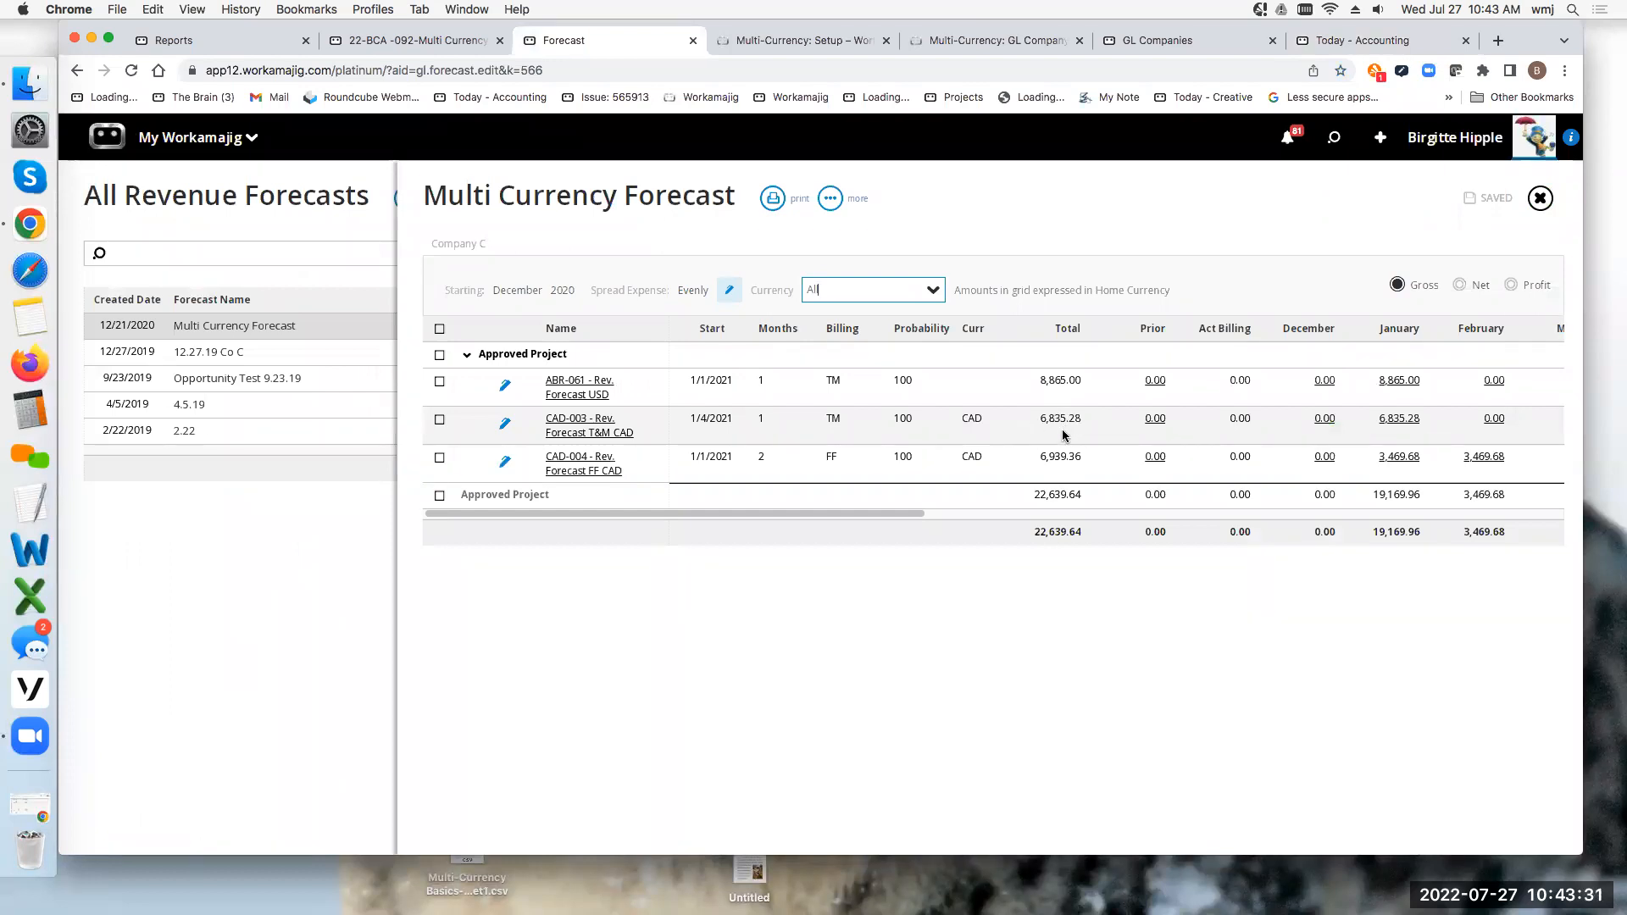
# Step: Filter the Multi Currency Forecast to Canadian Dollar to view its amounts in that currency, and return the currency filter to All
pyautogui.click(934, 292)
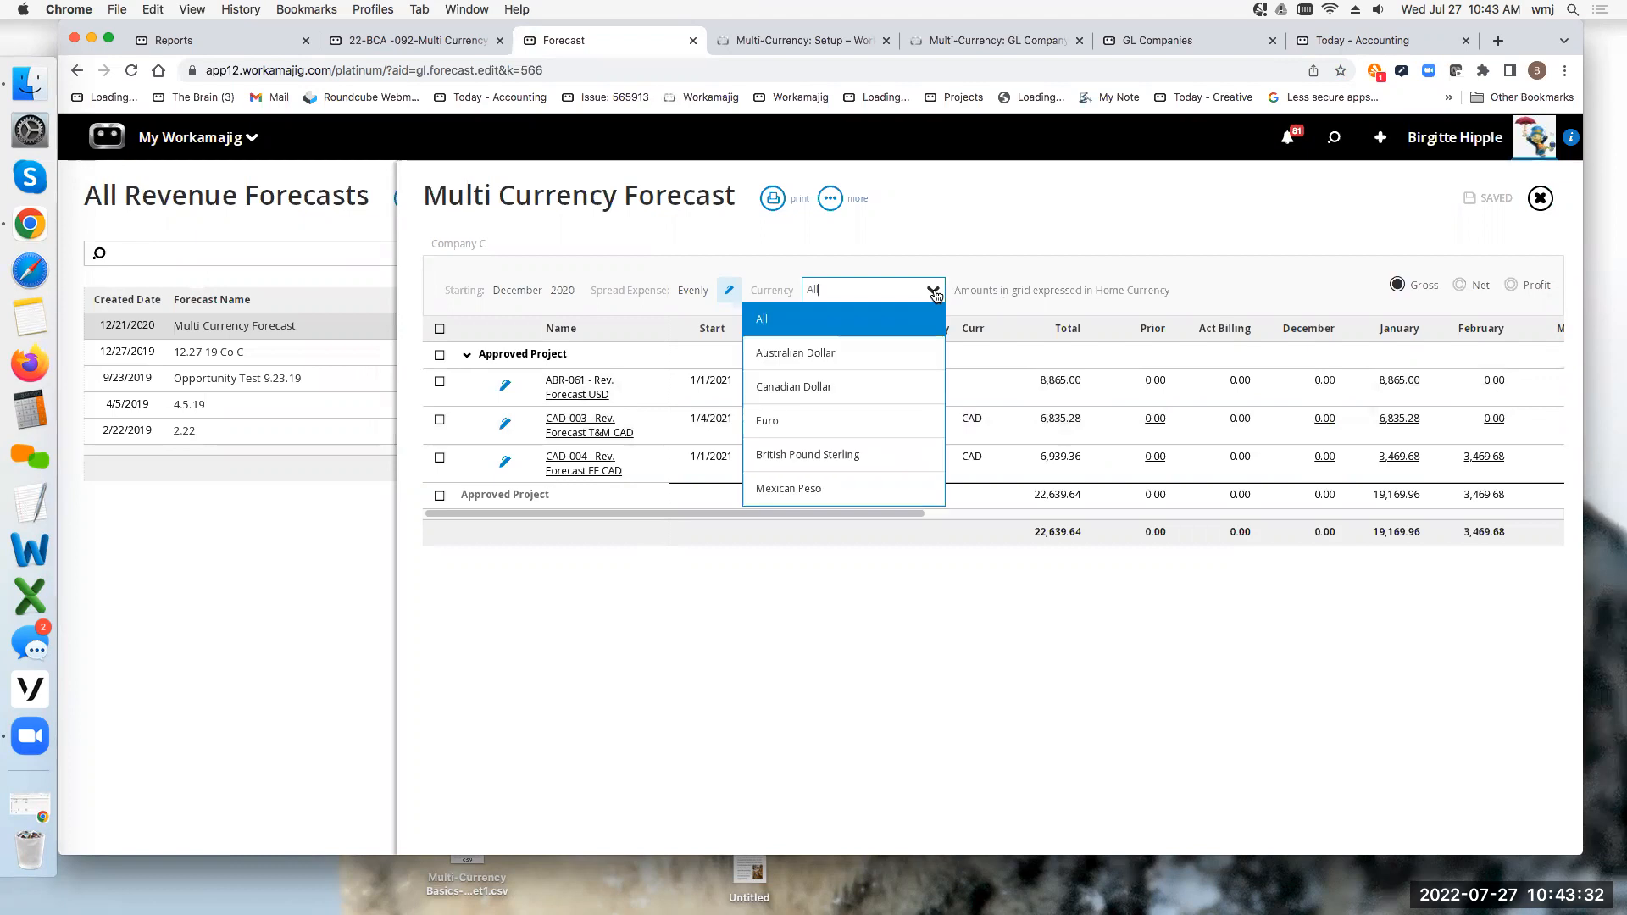
pyautogui.click(833, 388)
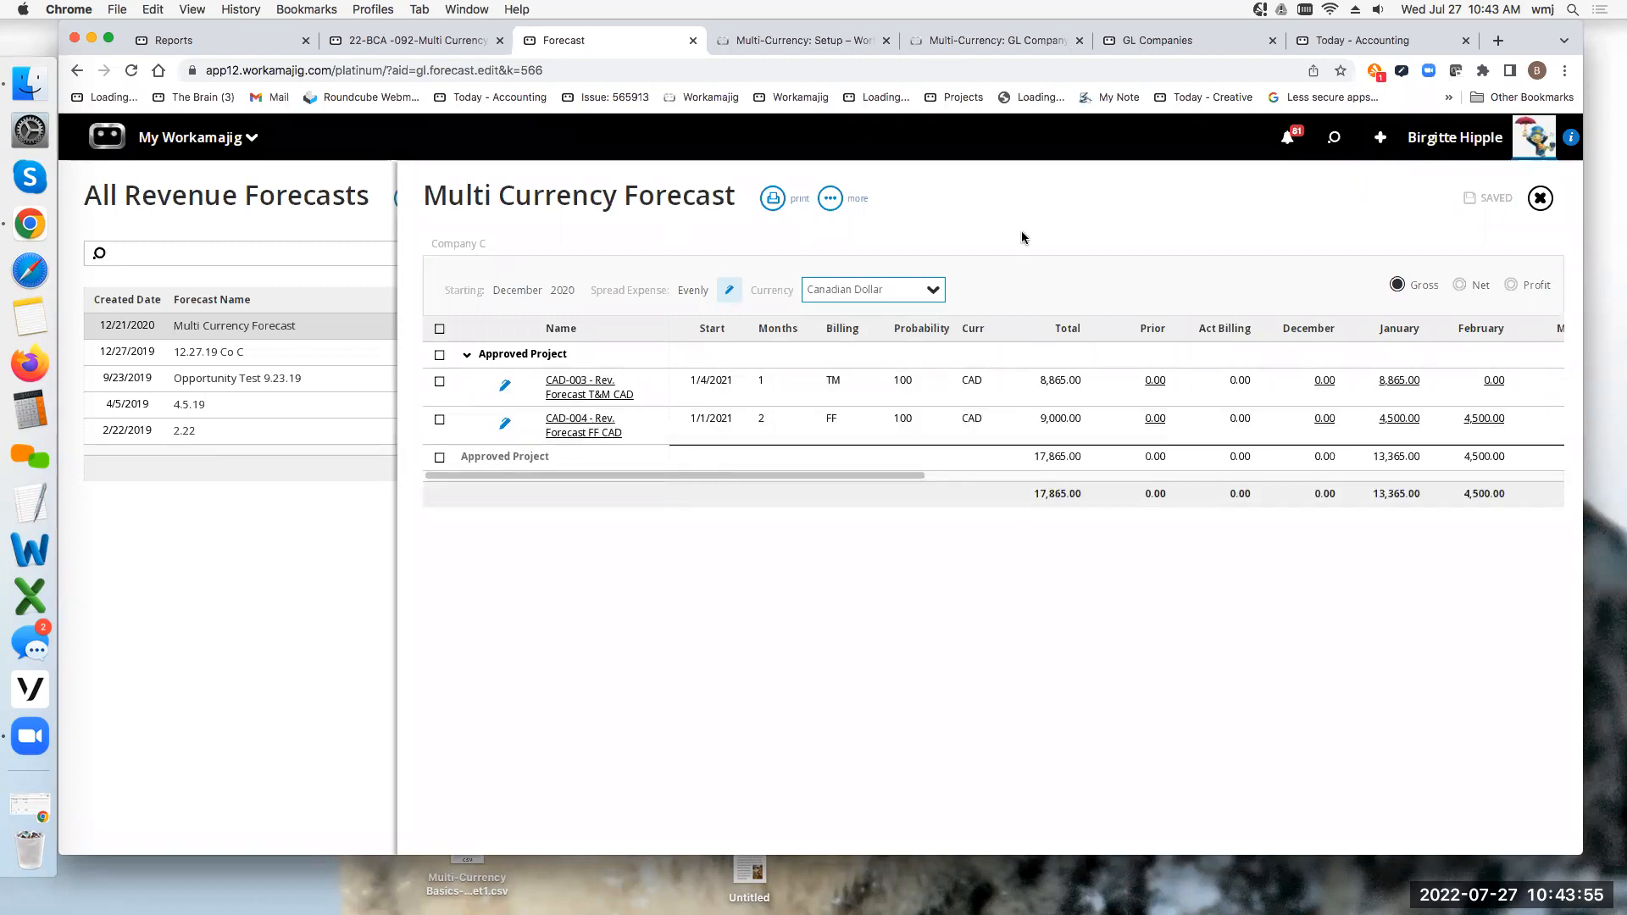
pyautogui.click(933, 290)
pyautogui.click(815, 320)
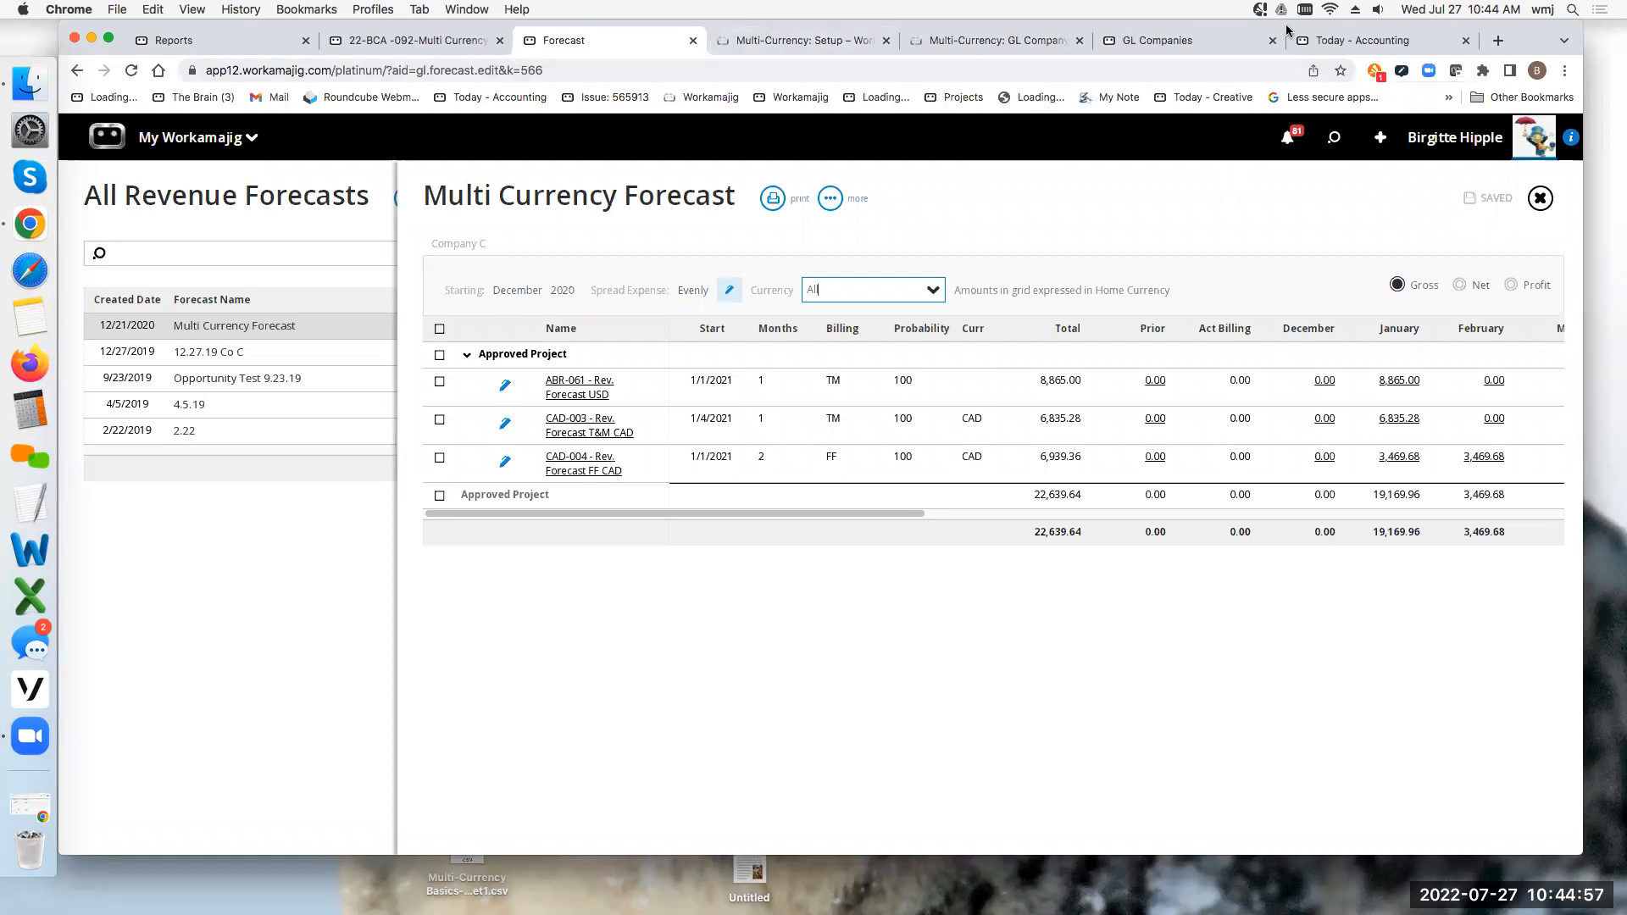
# Step: Switch to the other Workamajig account, go to its accounting overview, and open the Balance Sheet report options
pyautogui.click(1217, 44)
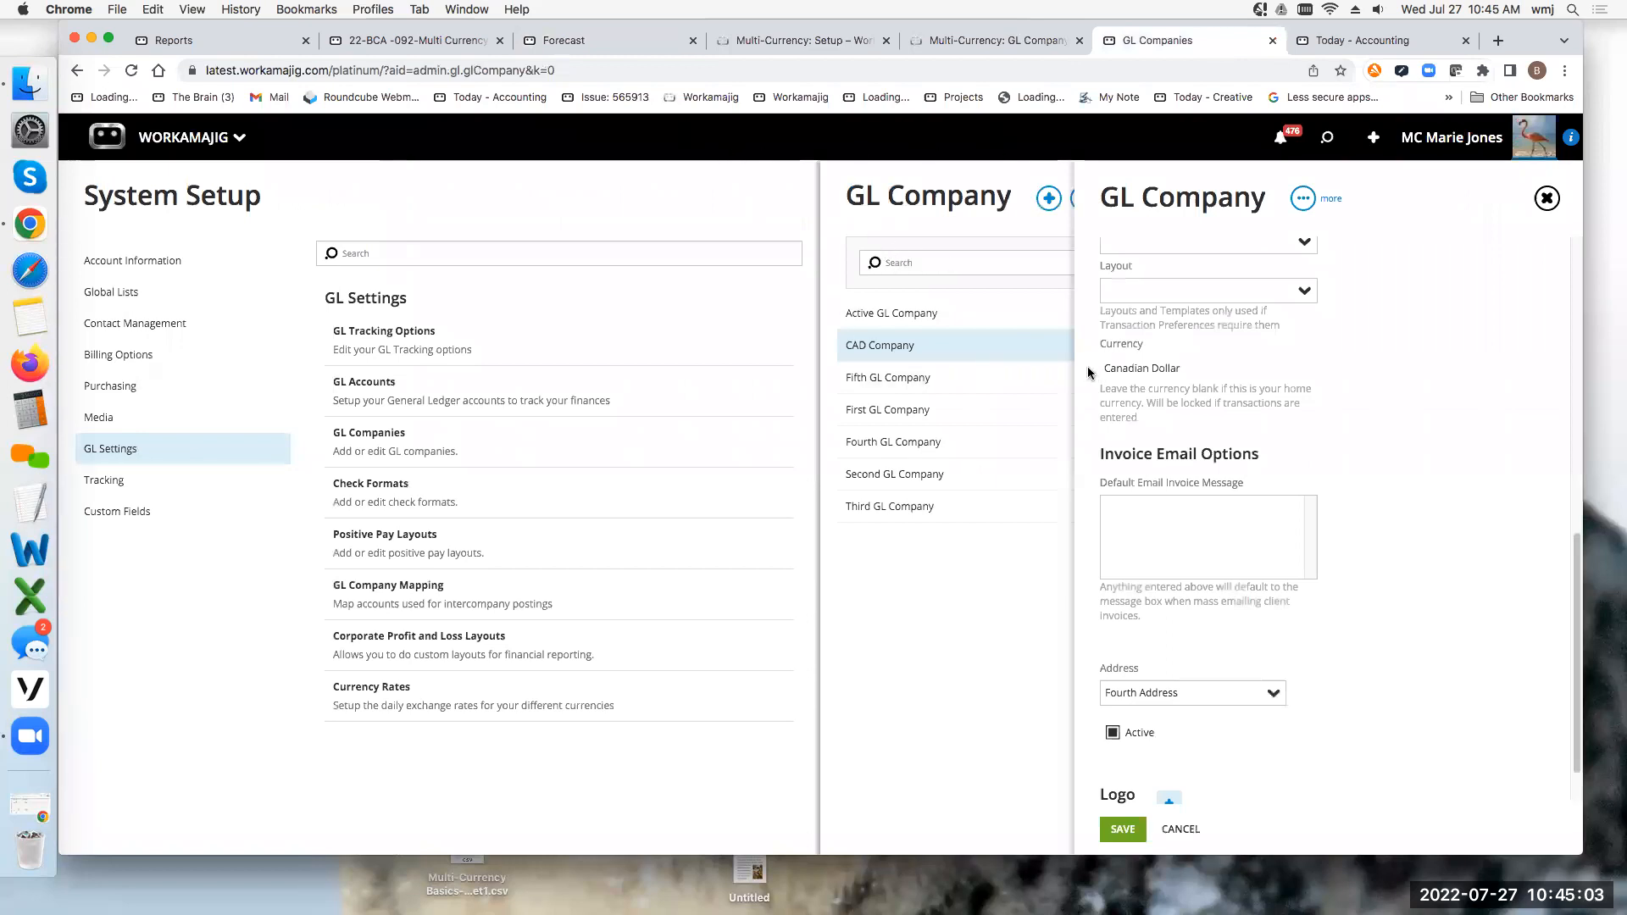
pyautogui.click(191, 136)
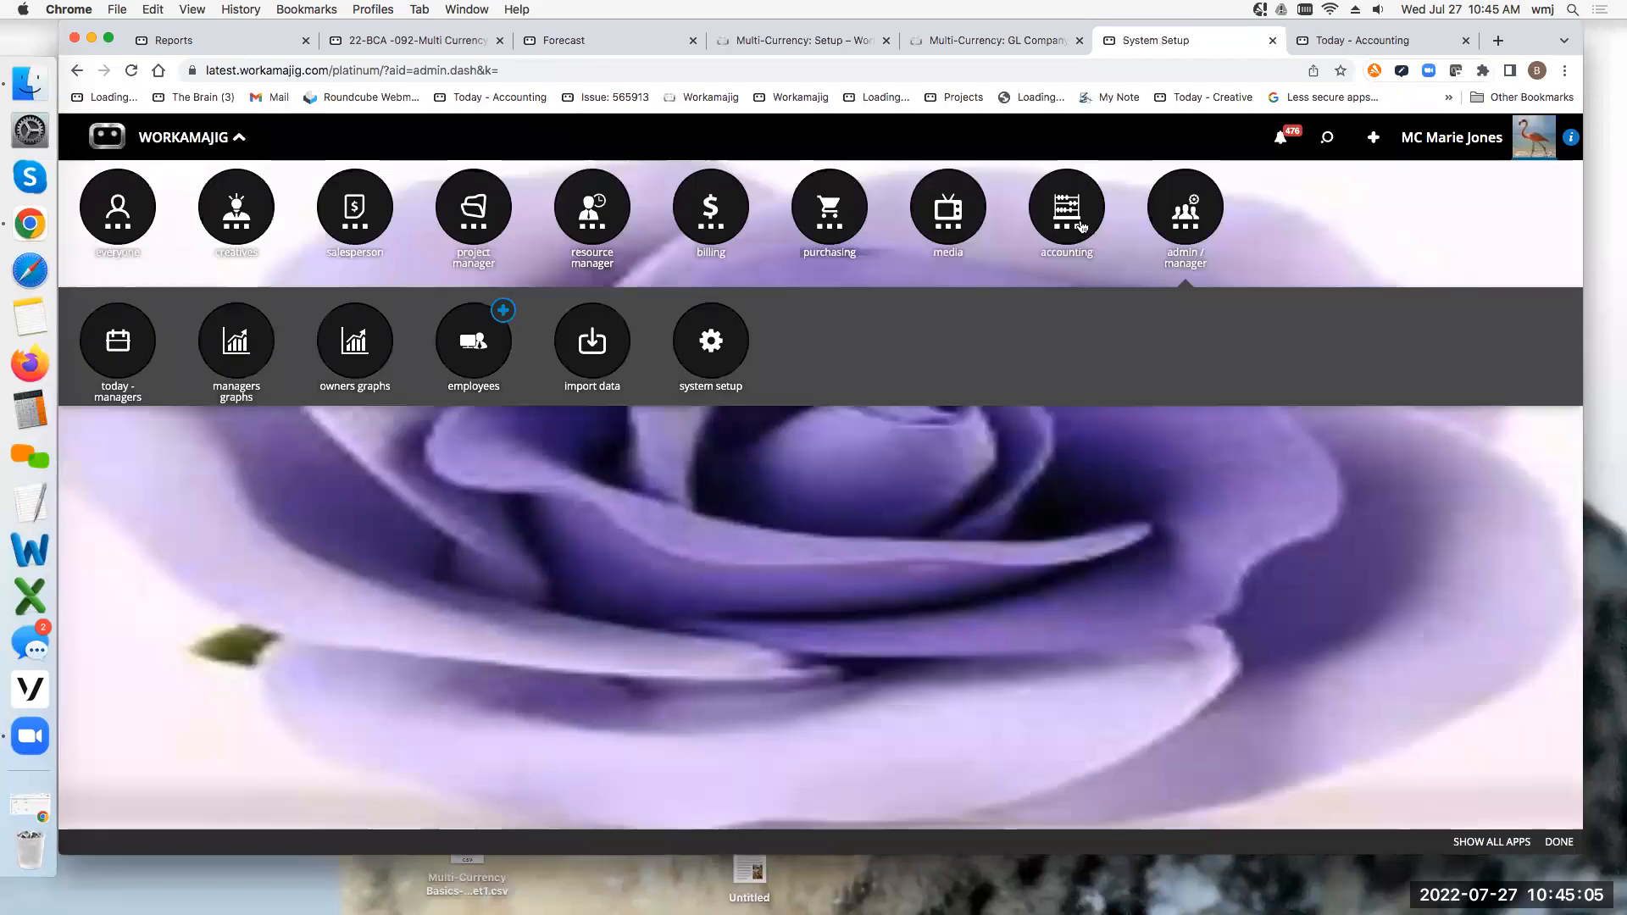
pyautogui.click(1067, 212)
pyautogui.click(355, 341)
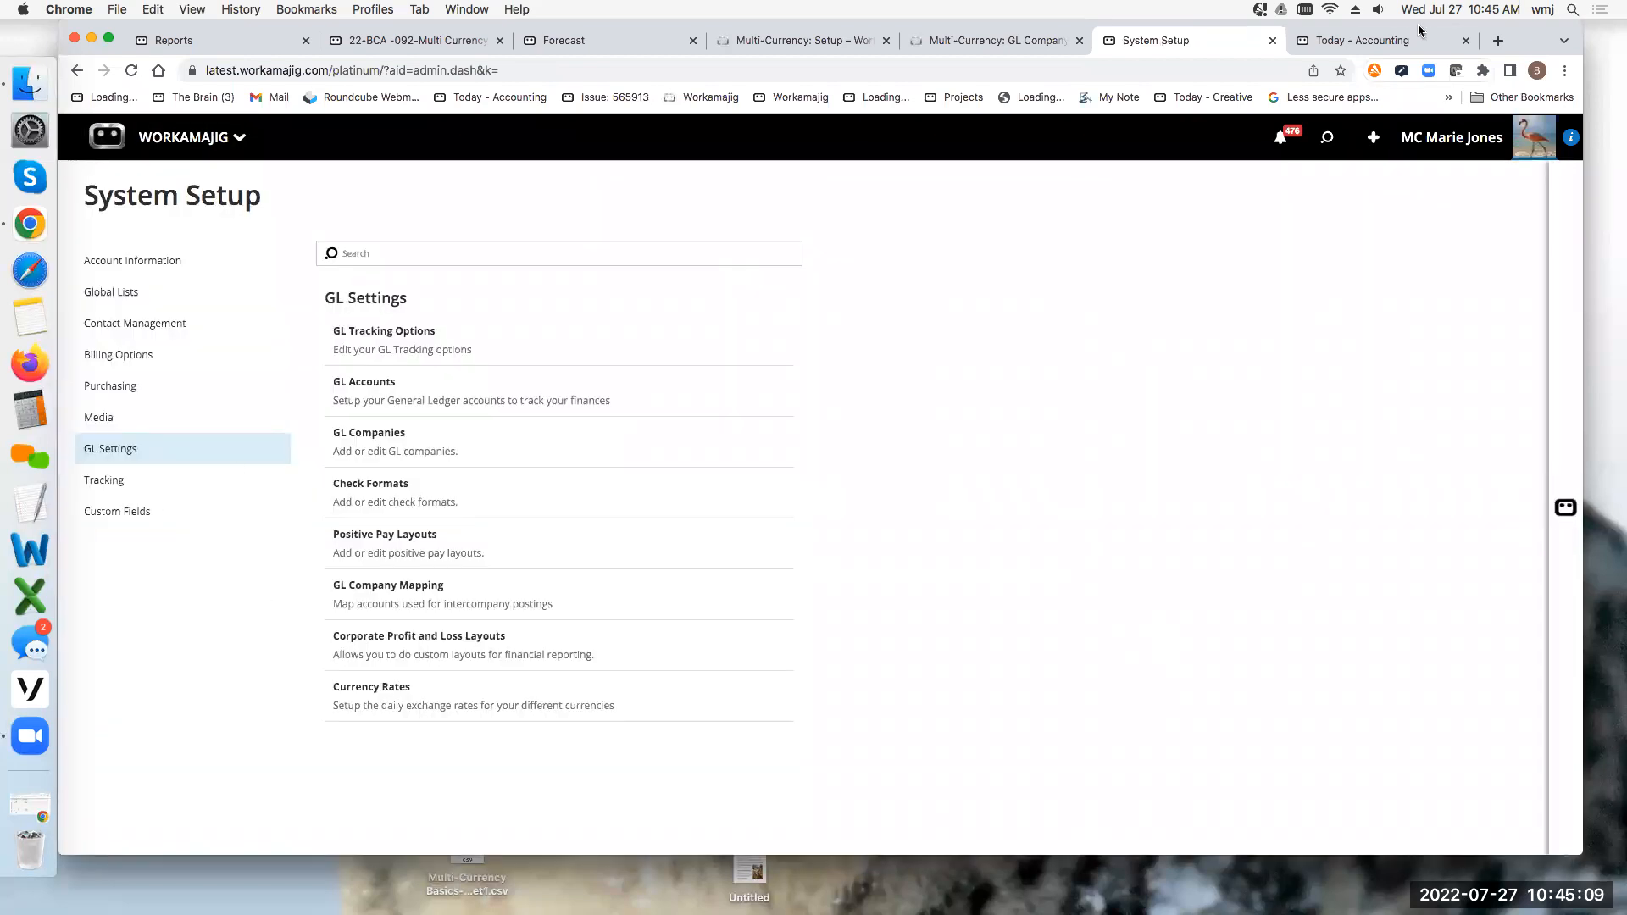
pyautogui.scroll(-4, 127, 682)
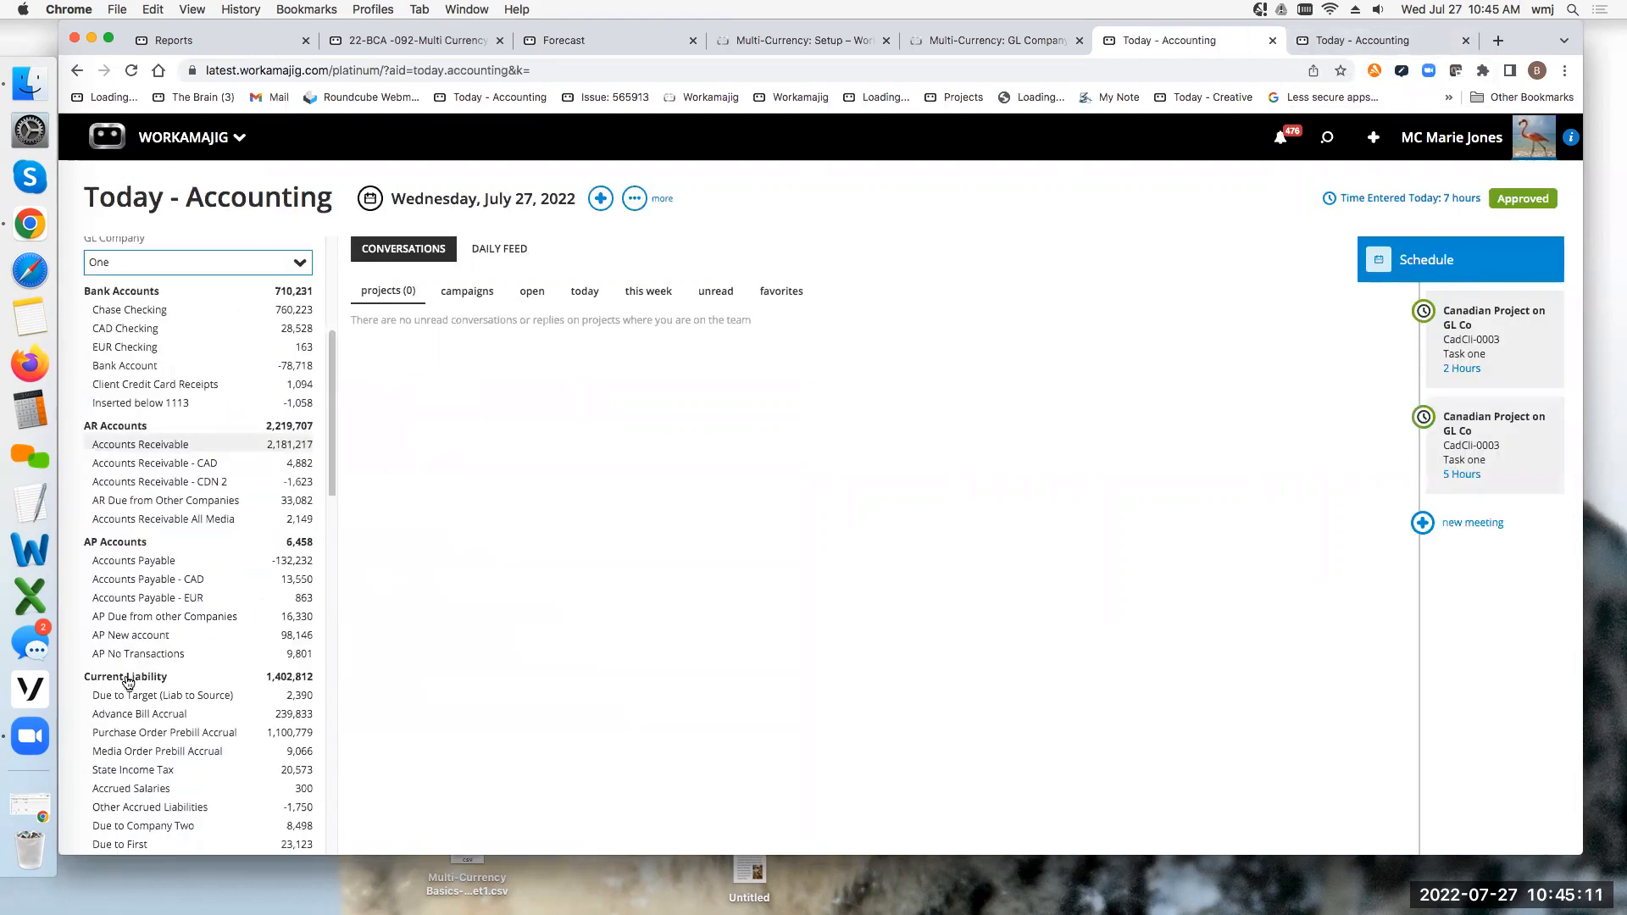
pyautogui.scroll(-10, 127, 682)
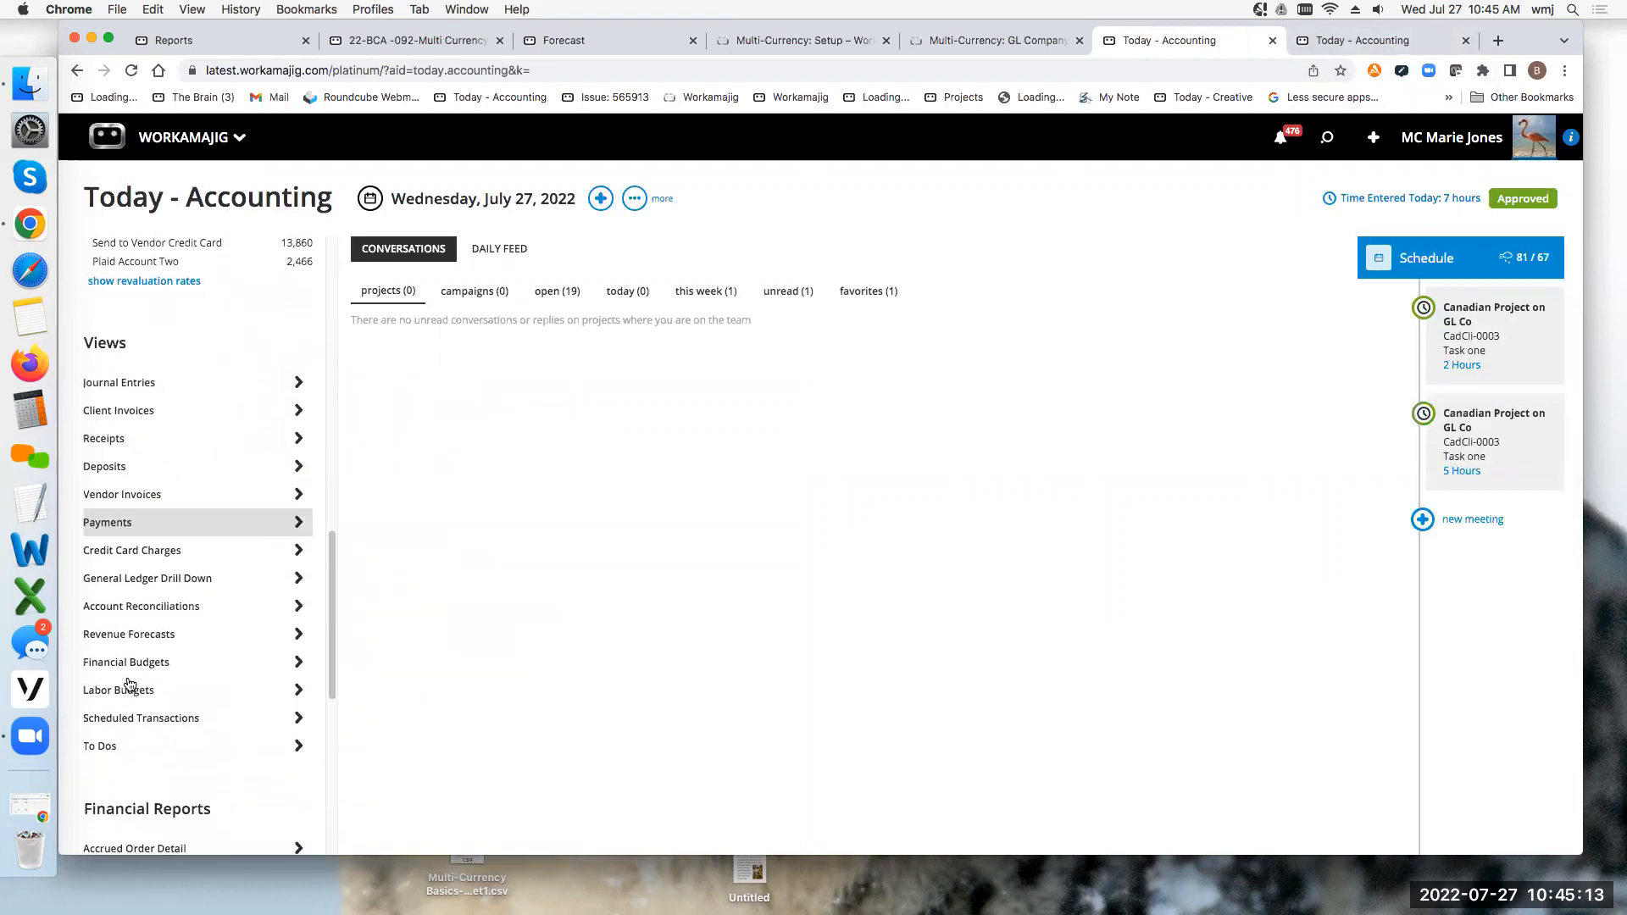
pyautogui.scroll(-4, 130, 683)
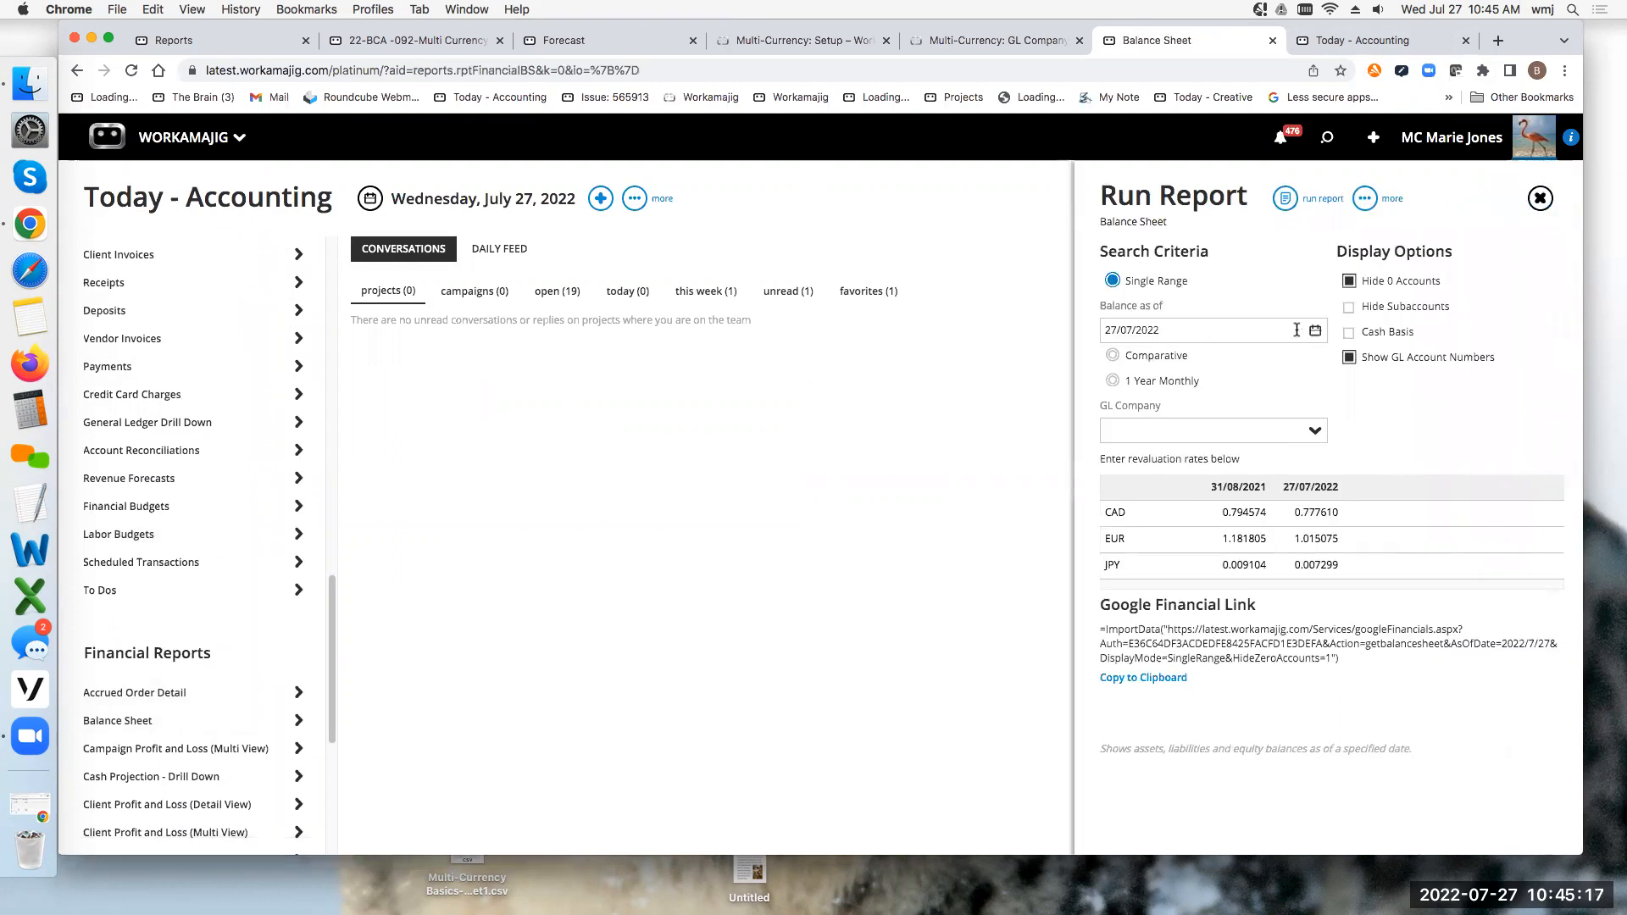
# Step: Run the Balance Sheet for CAD Company with the revaluation rates set to Conversion to CAD
pyautogui.click(1313, 432)
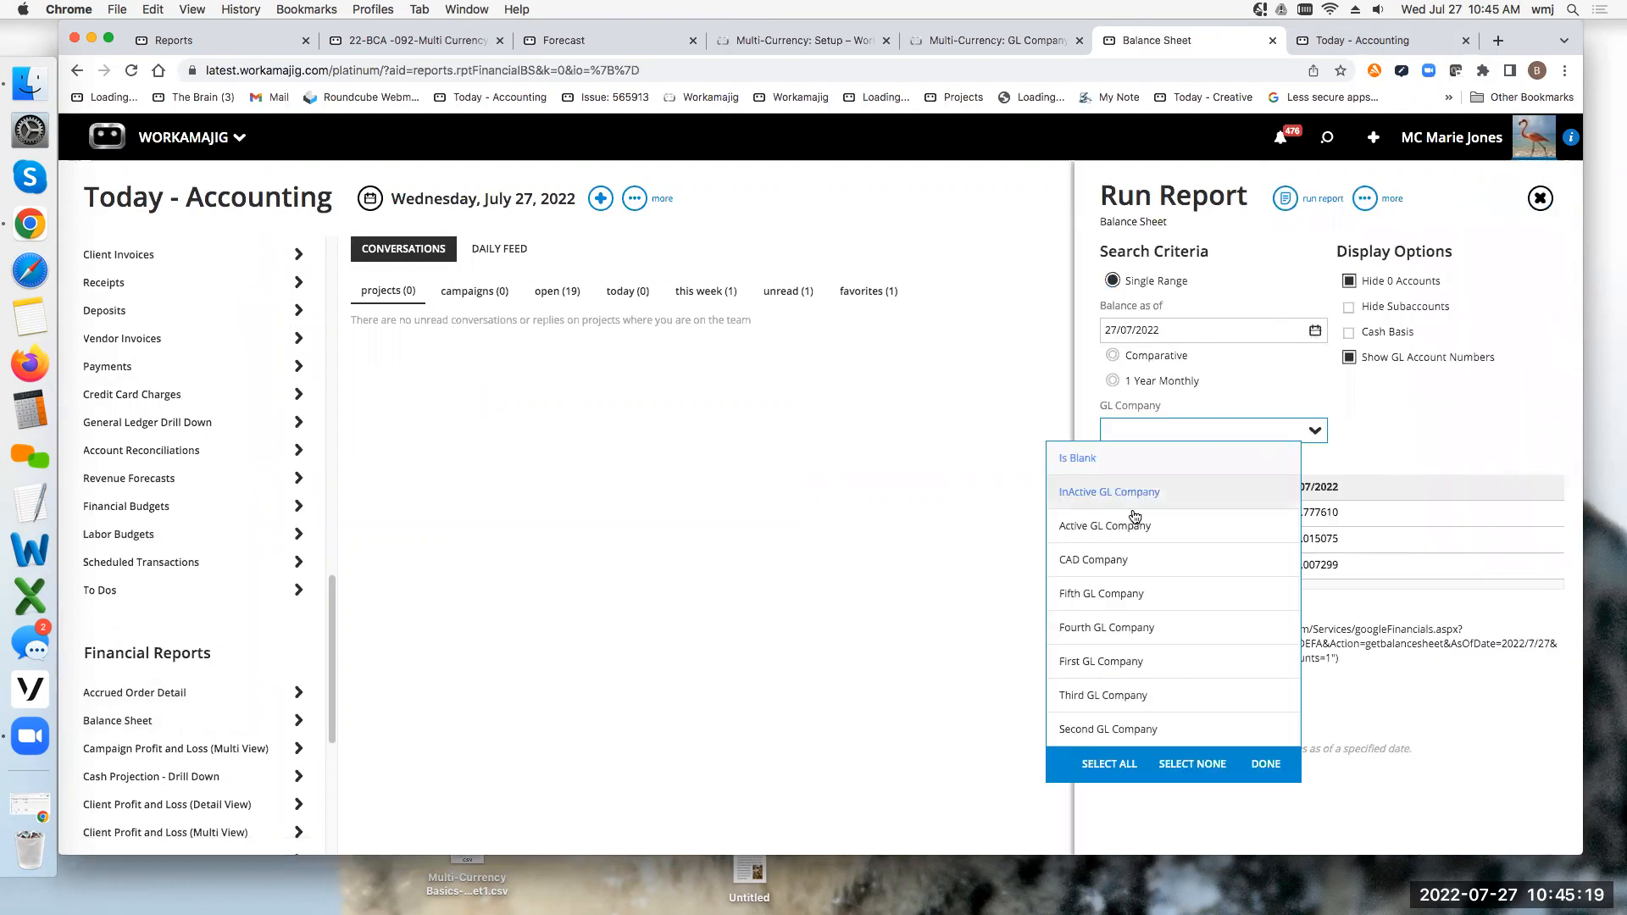
pyautogui.click(1121, 560)
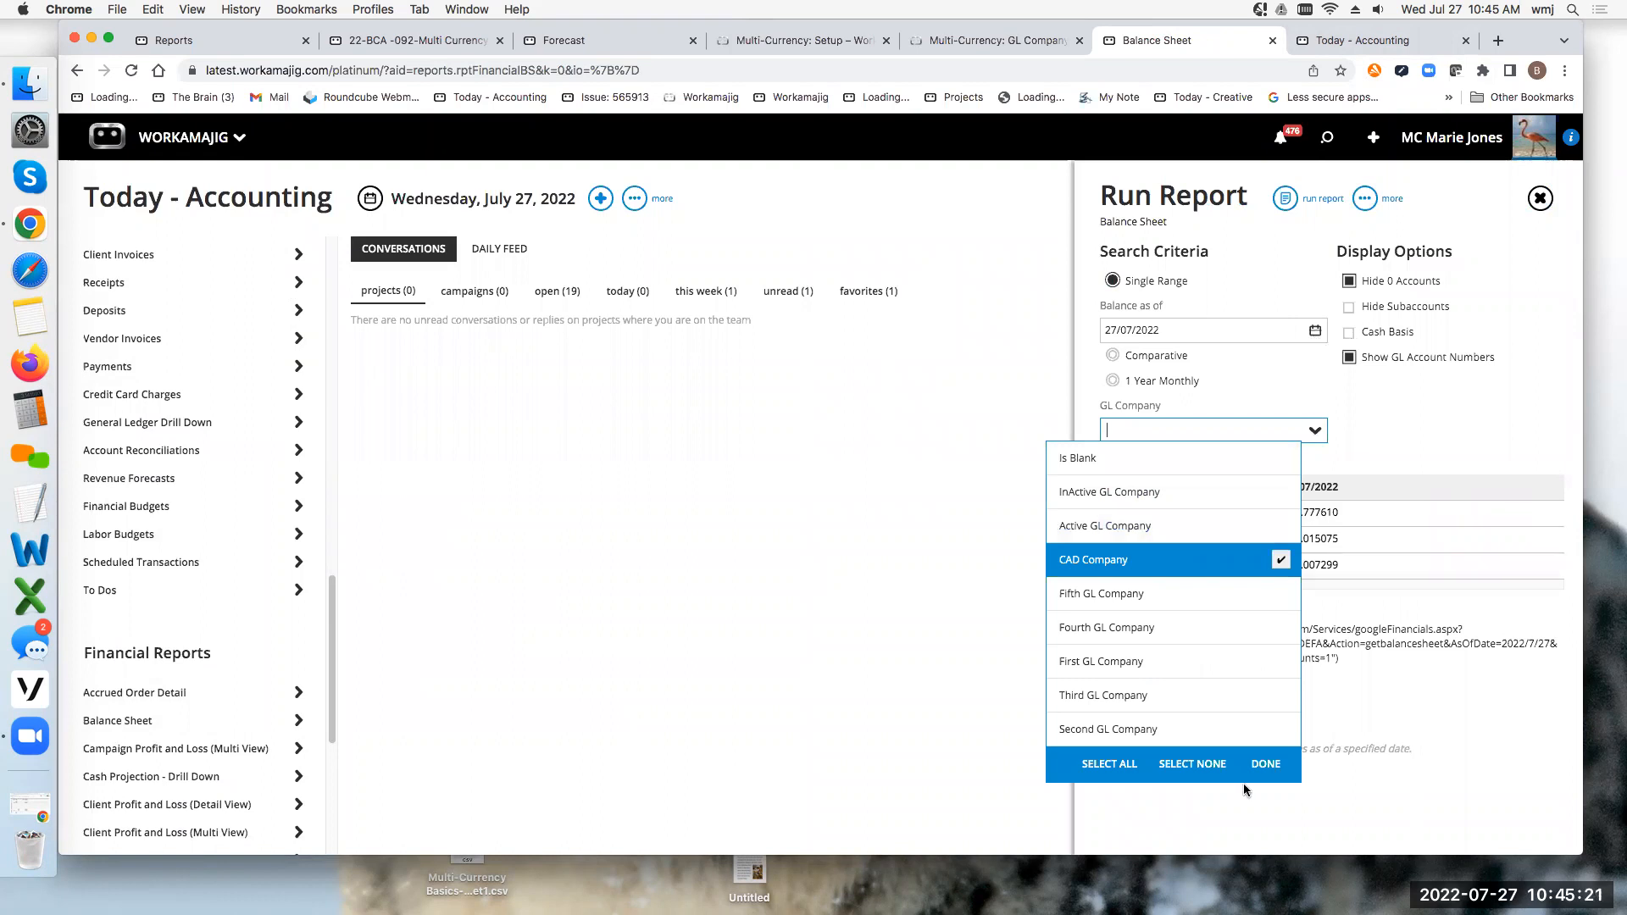
pyautogui.click(1266, 766)
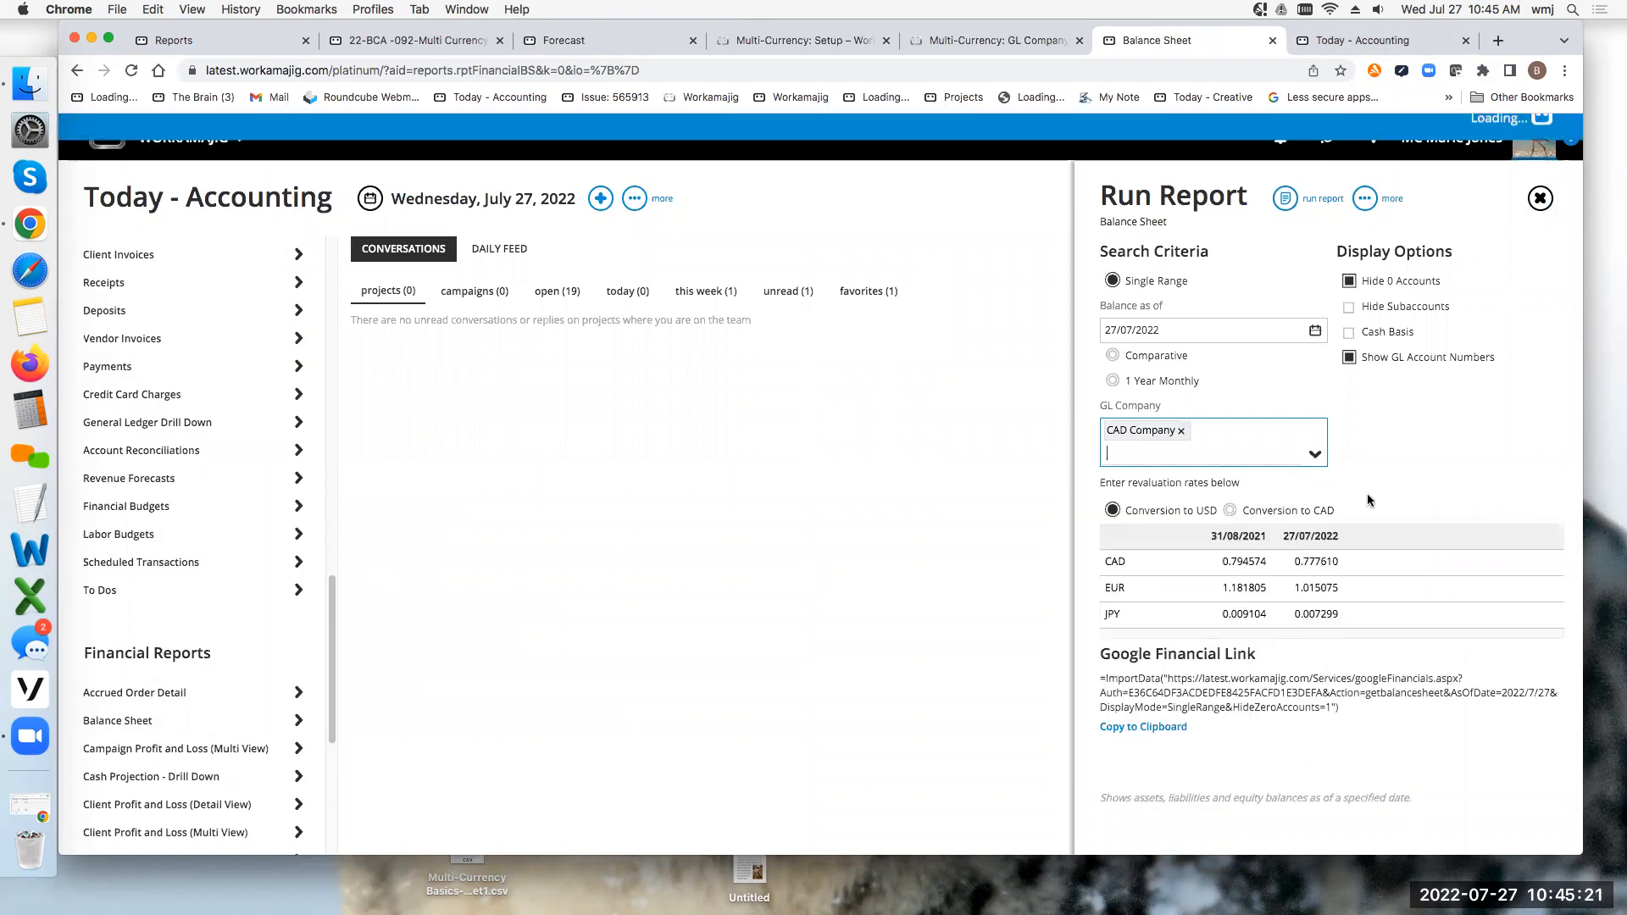
pyautogui.click(1230, 512)
pyautogui.click(1311, 201)
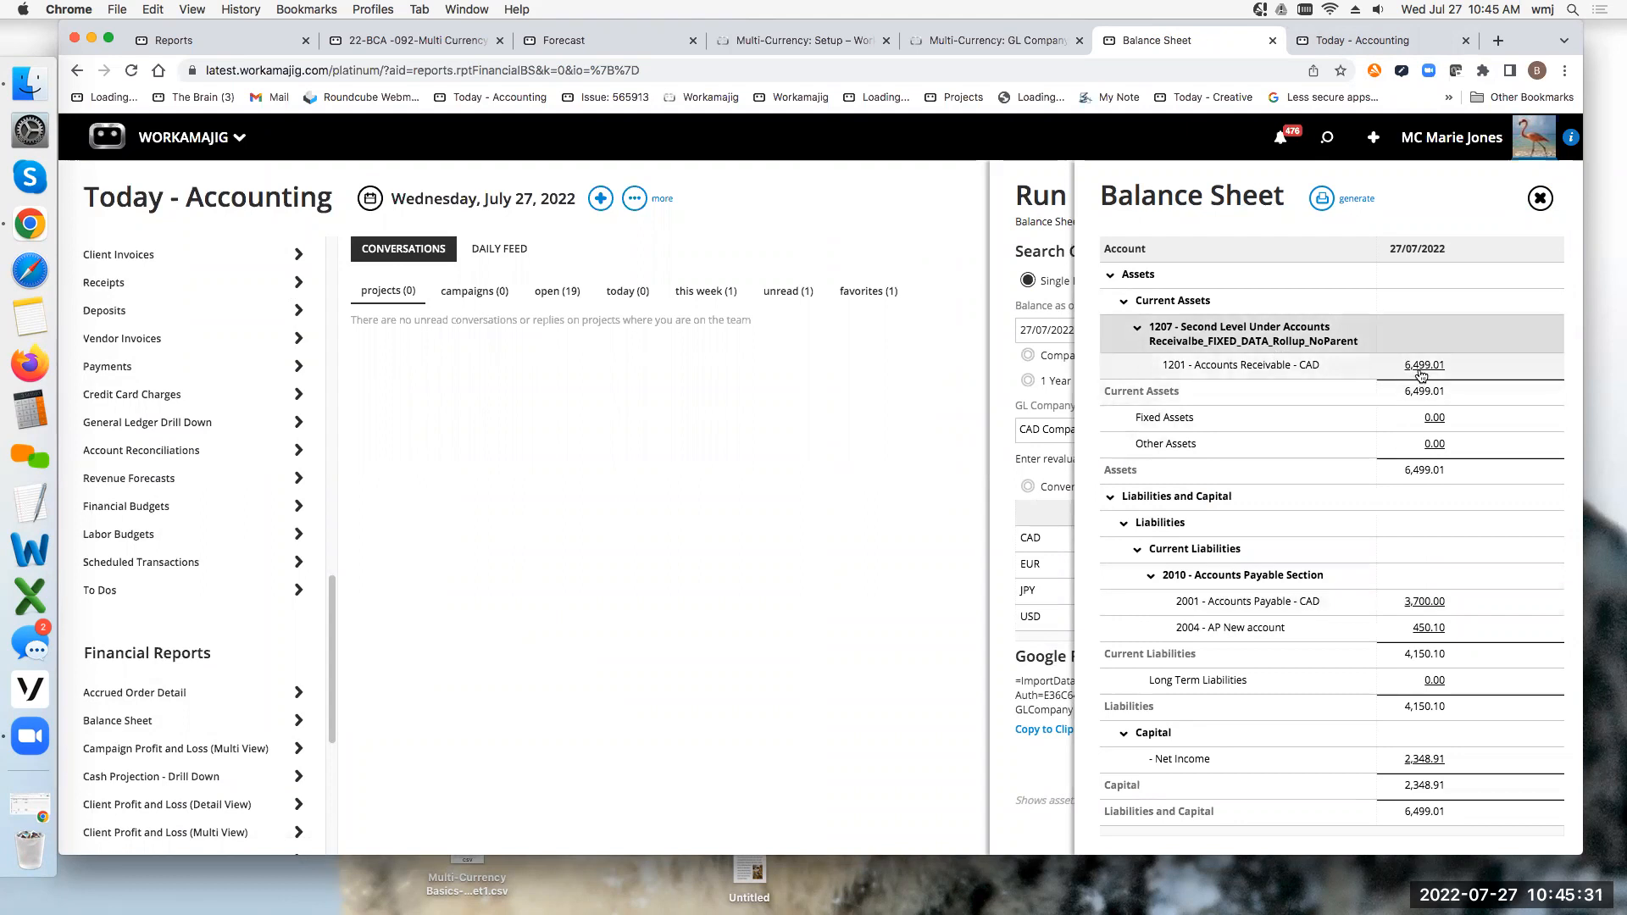
# Step: Drill down into the Accounts Receivable - CAD balance and examine its transaction, home currency, company currency and revalue amount columns
pyautogui.click(1424, 366)
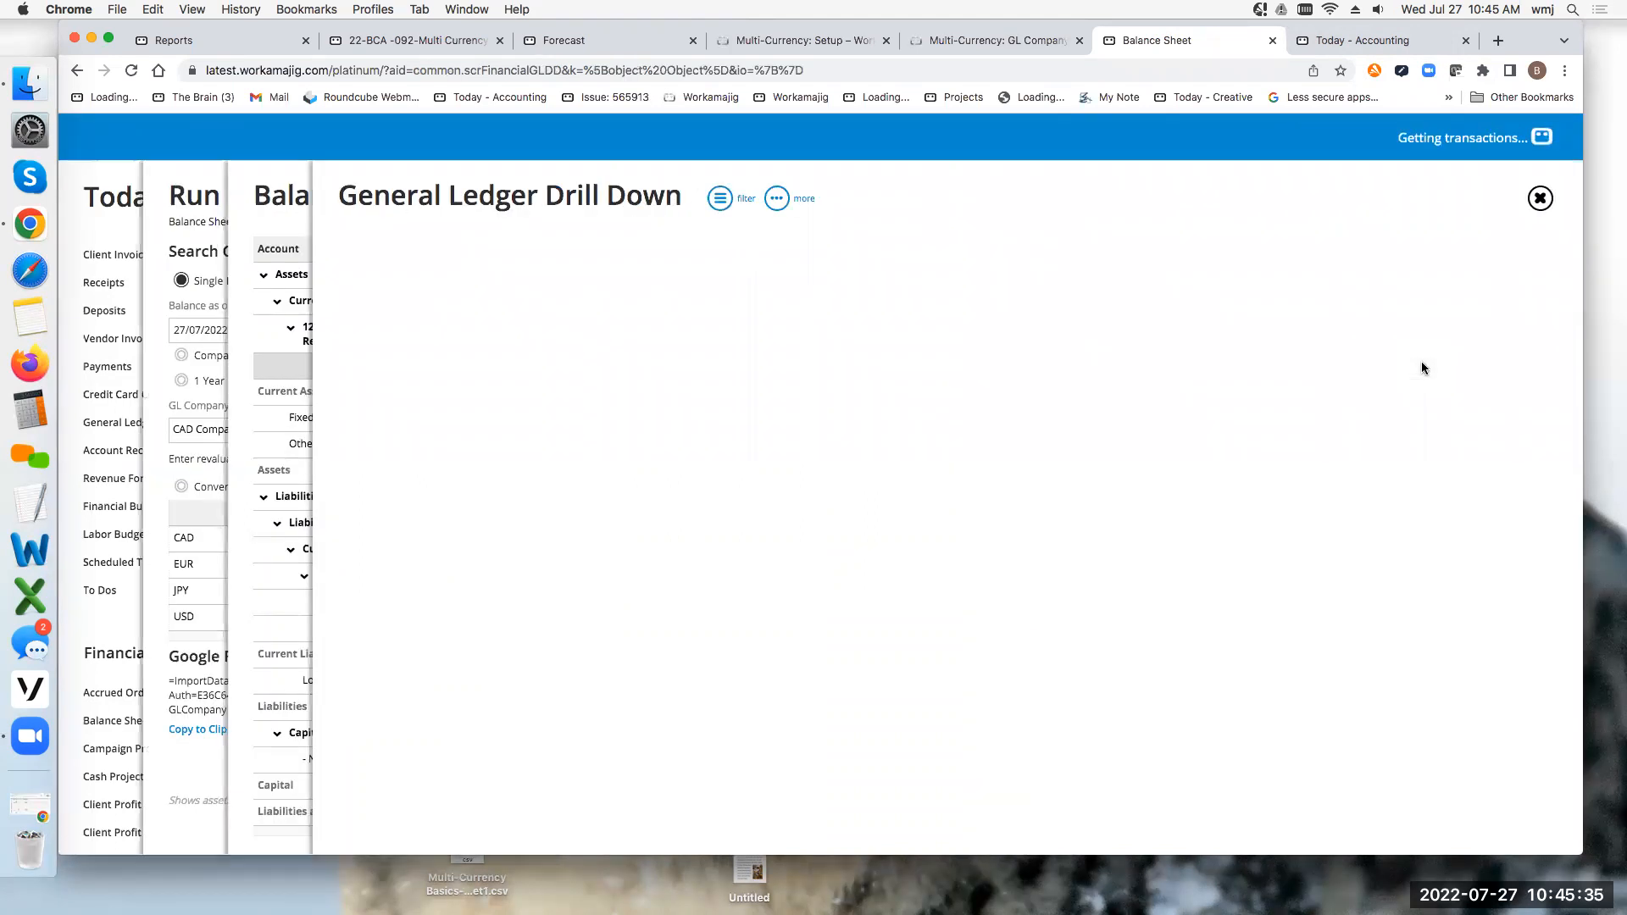
pyautogui.moveTo(1512, 33); pyautogui.dragTo(1385, 29)
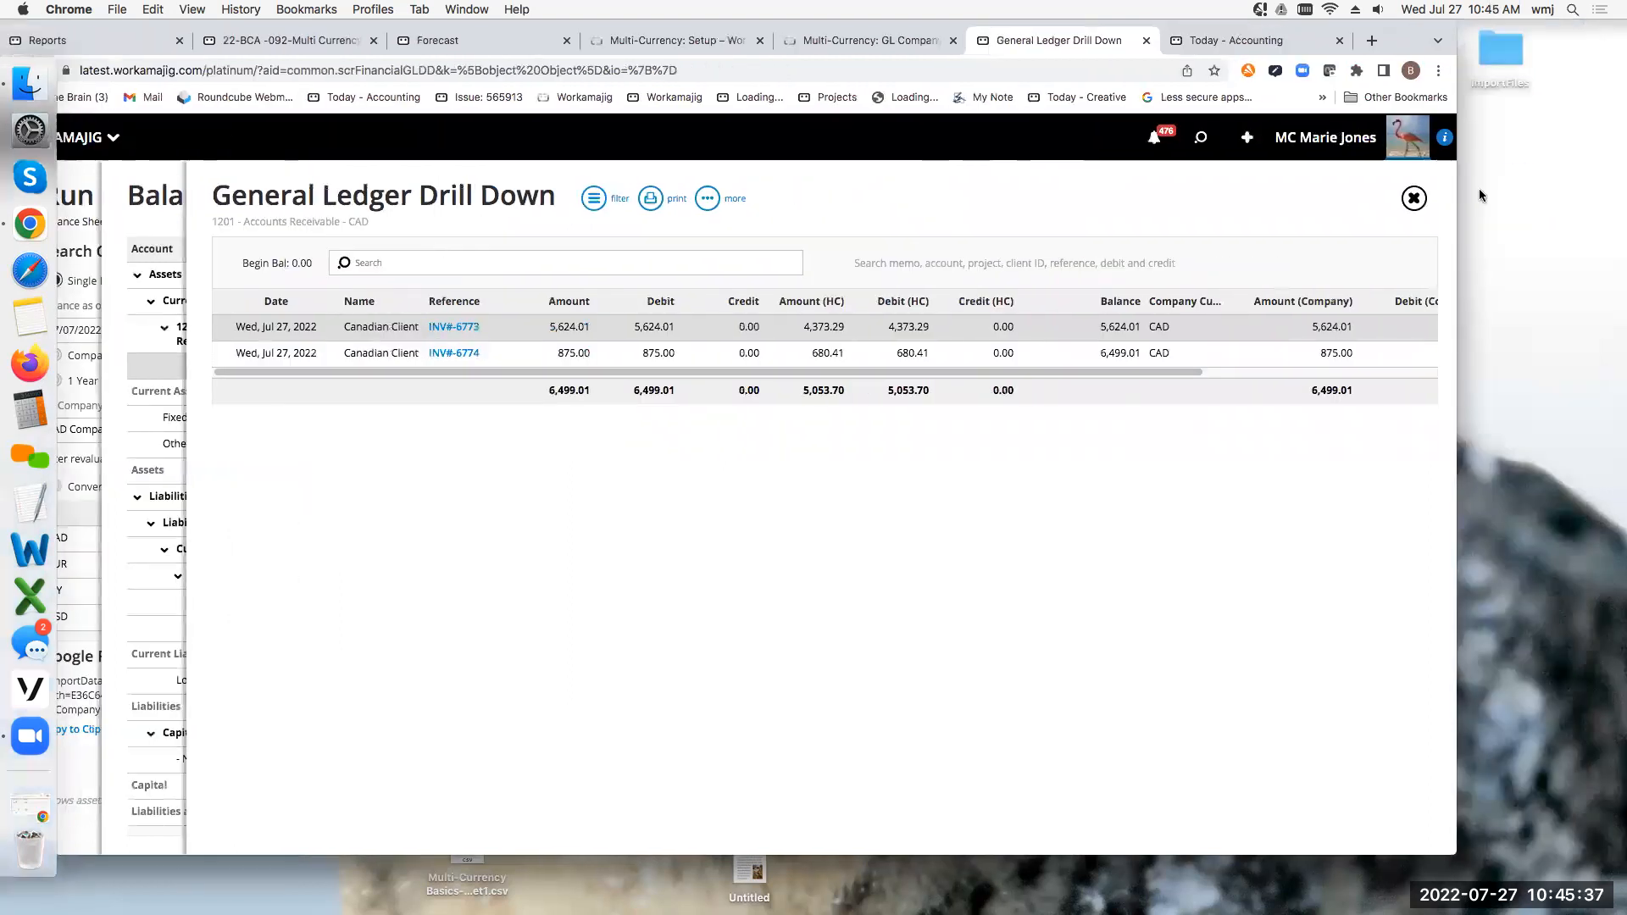
pyautogui.moveTo(1457, 310); pyautogui.dragTo(1595, 302)
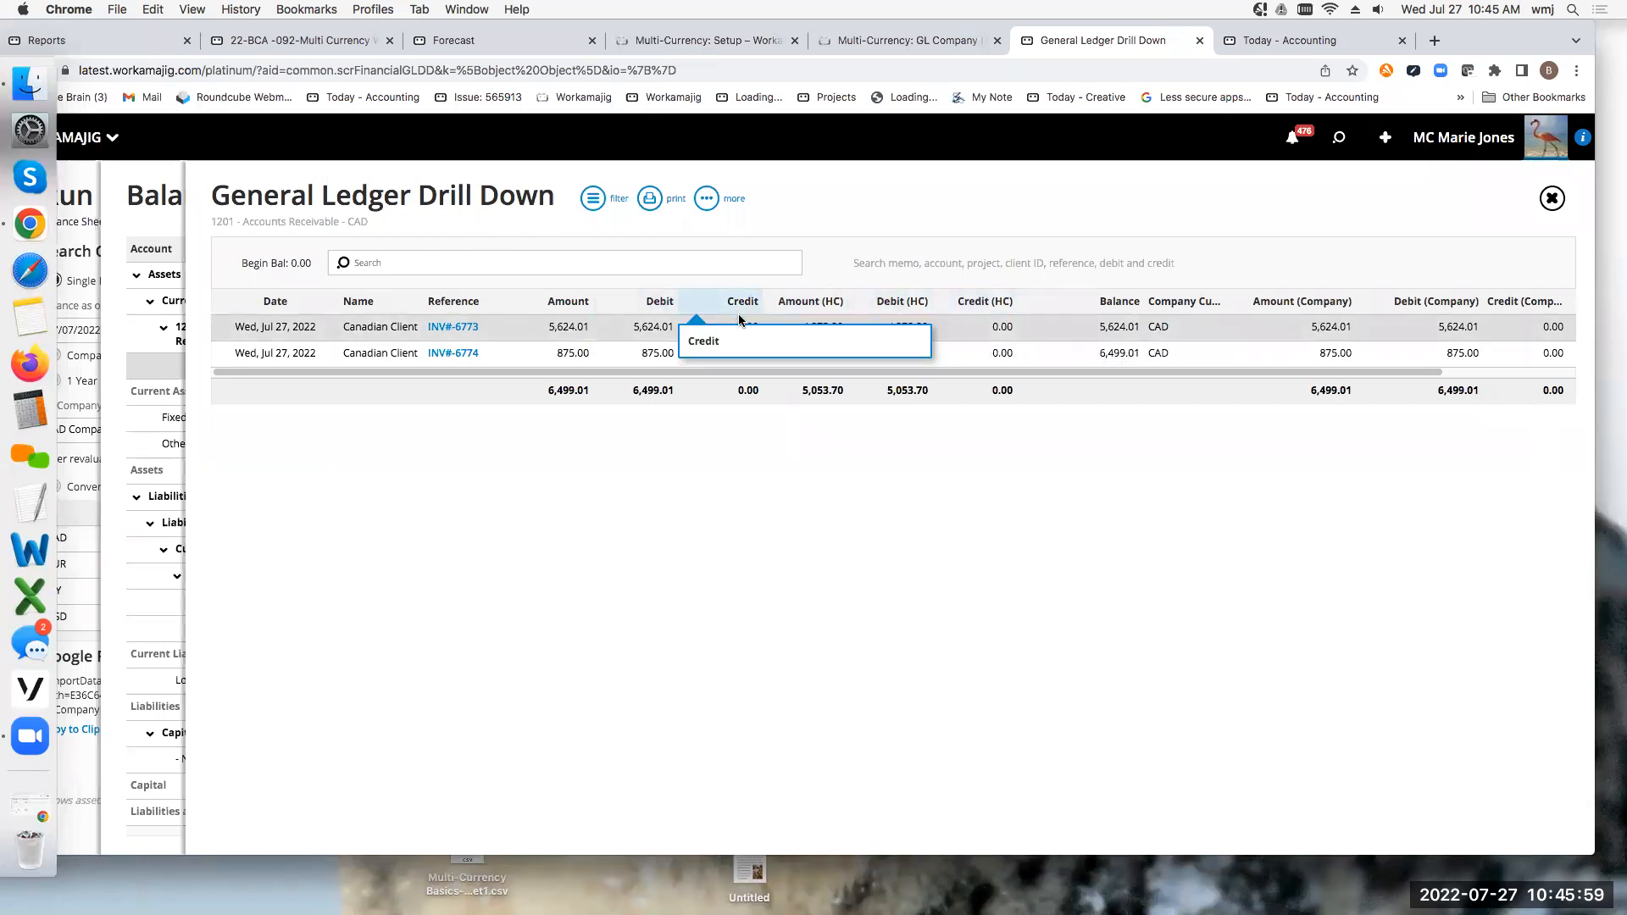
pyautogui.moveTo(854, 377); pyautogui.dragTo(1025, 379)
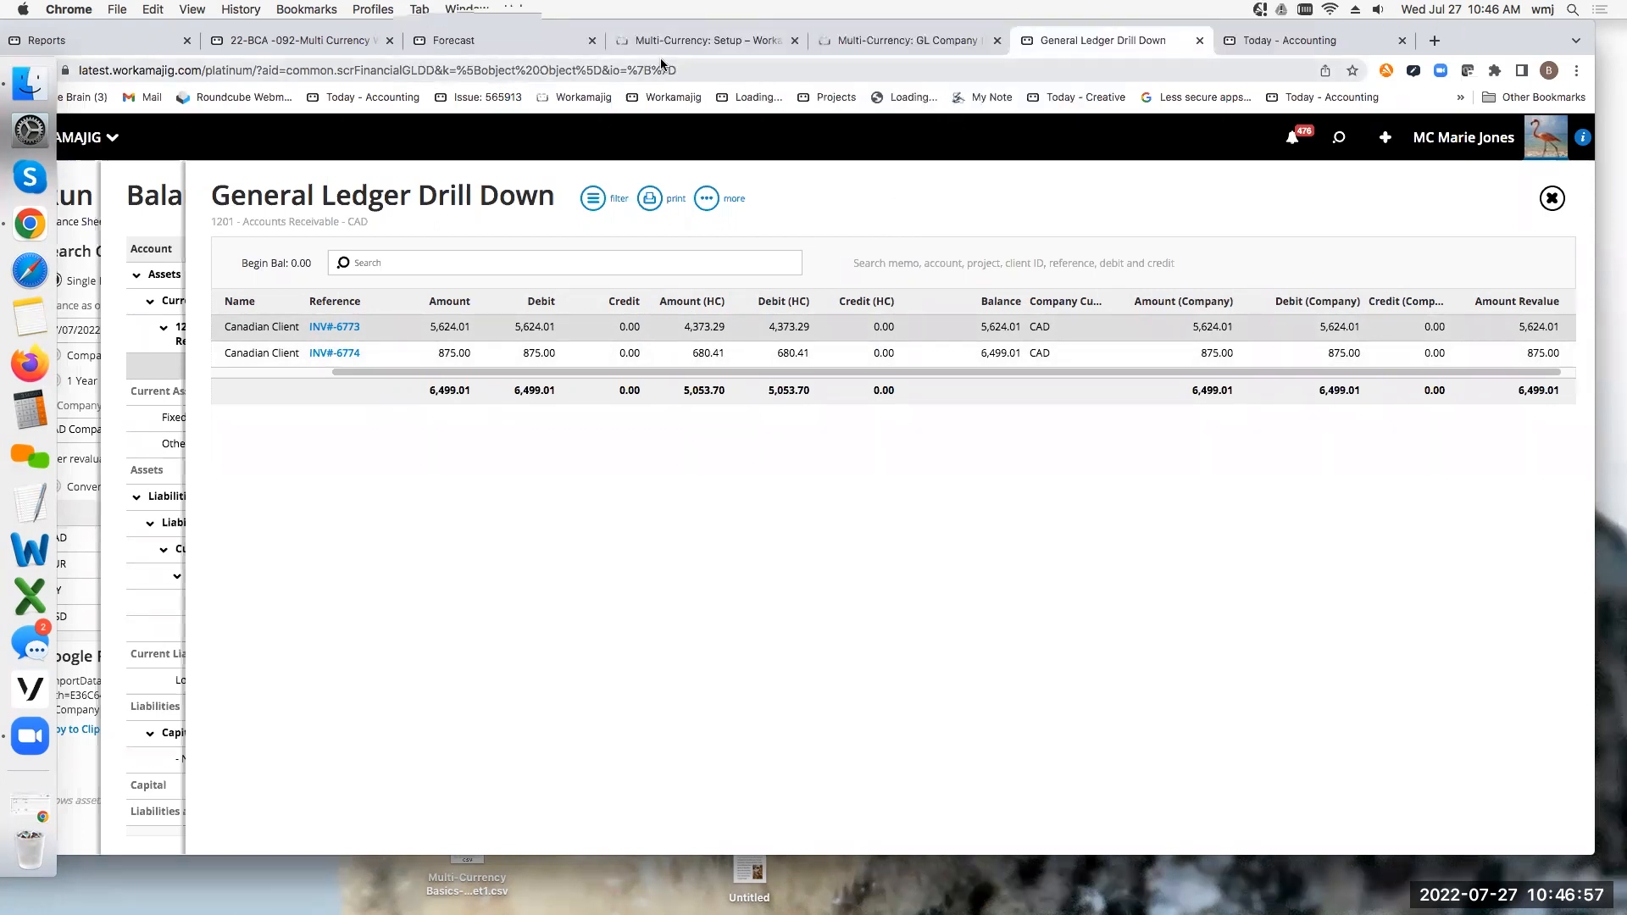
pyautogui.moveTo(1549, 34); pyautogui.dragTo(1576, 34)
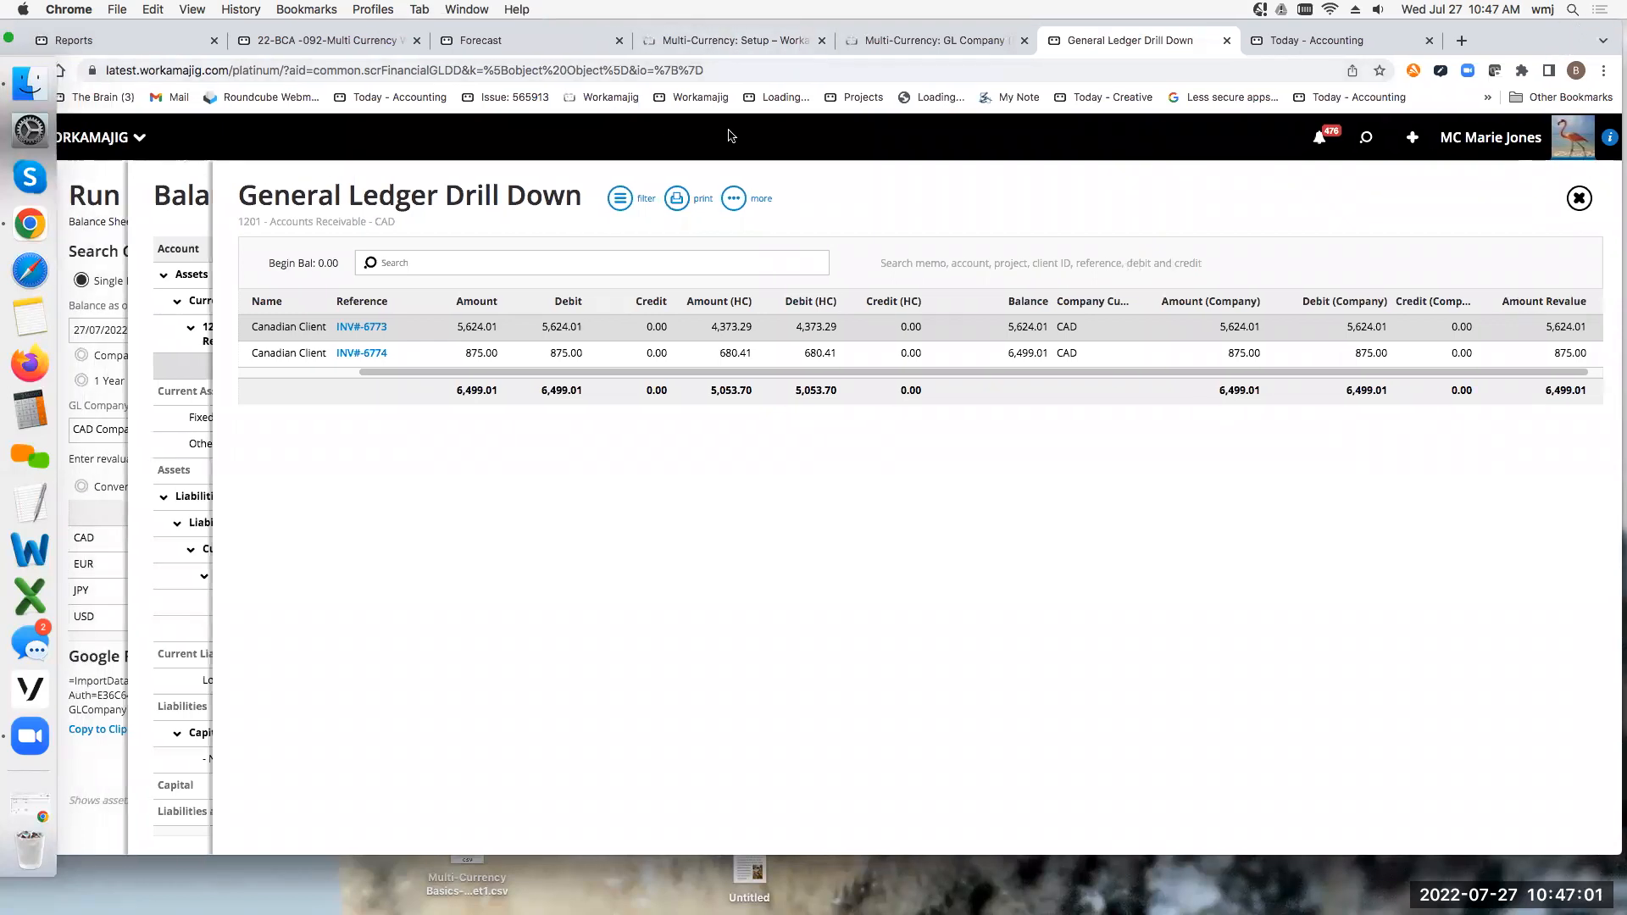
# Step: Review the Multi-Currency: Setup help article, from tracking setup through Revalue on Balance Sheet to managing currency exchange rates
pyautogui.click(689, 37)
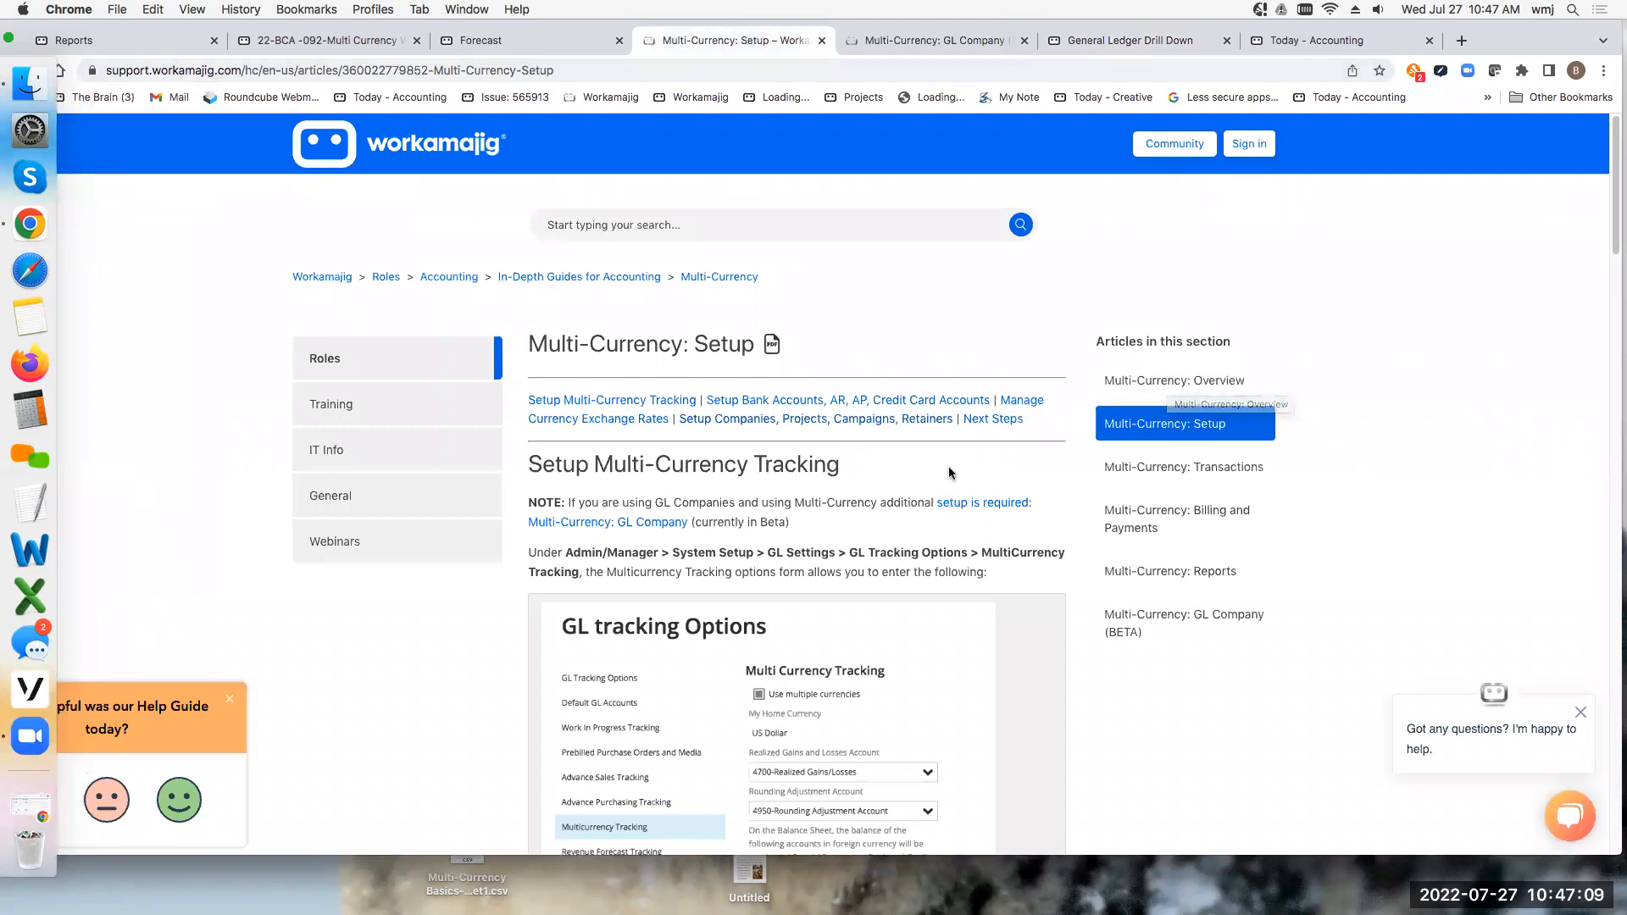
pyautogui.scroll(-3, 947, 465)
pyautogui.scroll(-10, 948, 469)
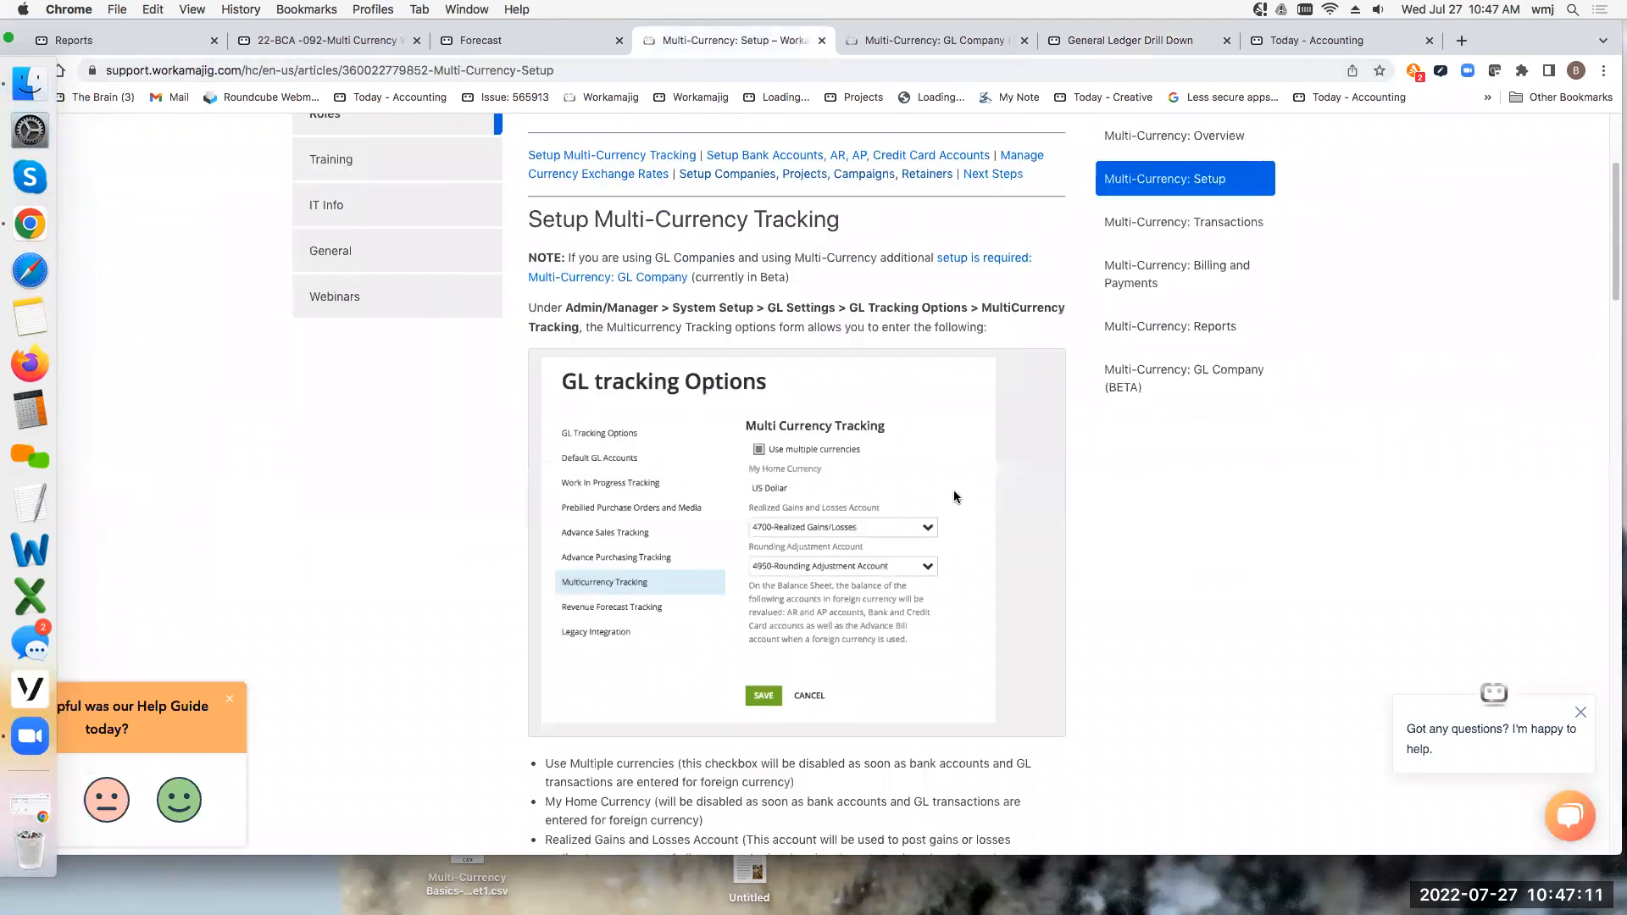
pyautogui.scroll(-10, 898, 579)
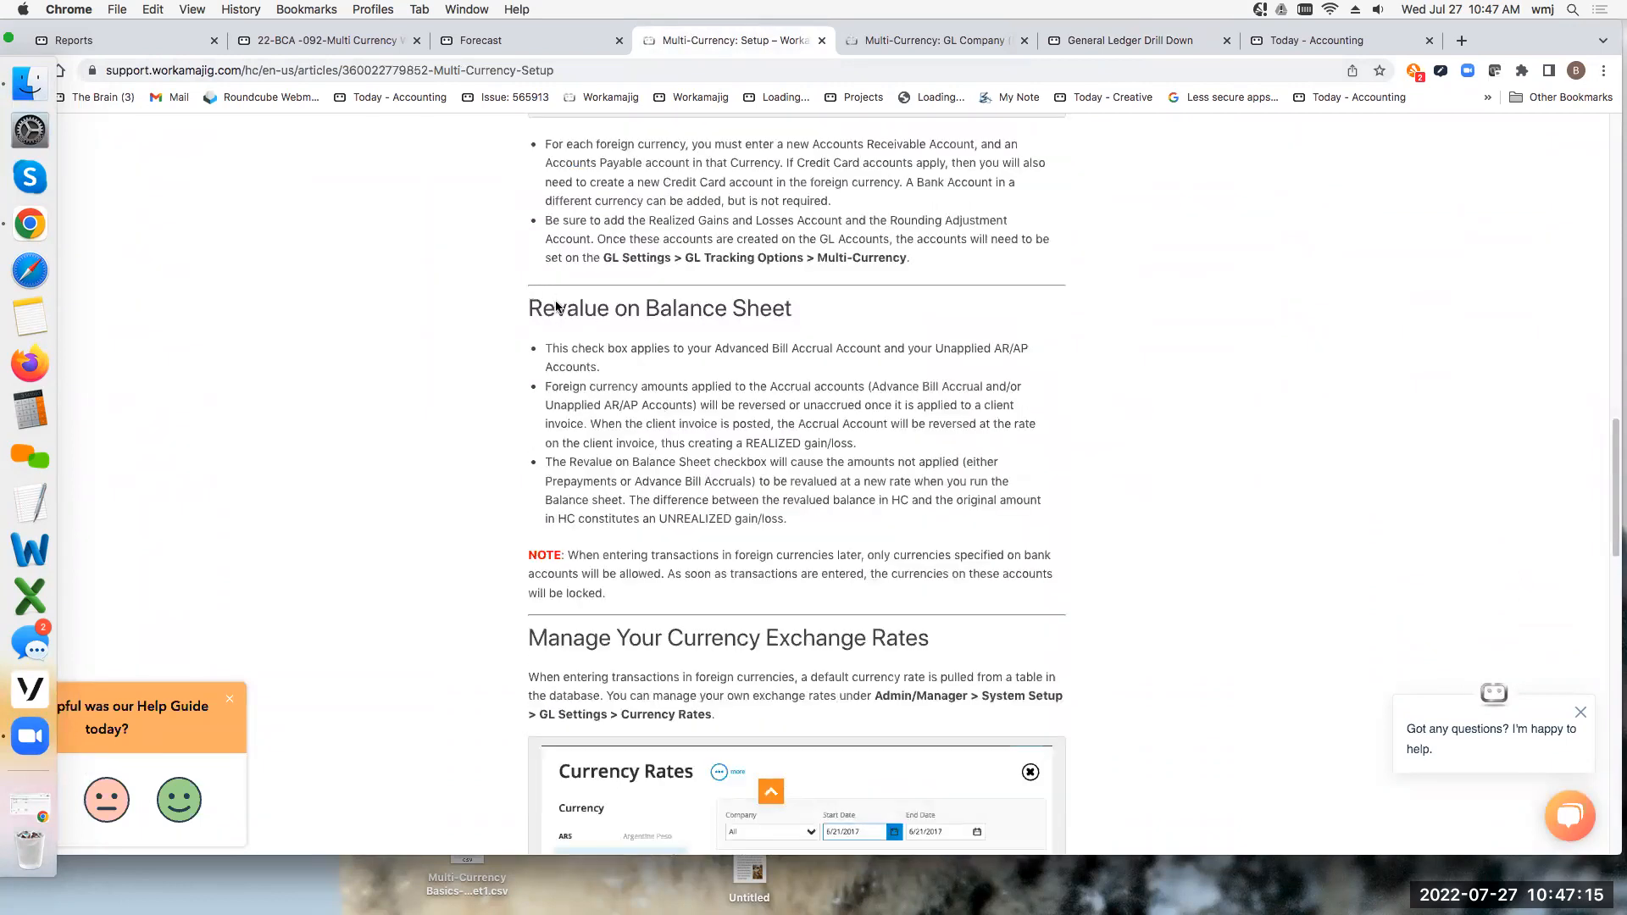
pyautogui.scroll(-3, 903, 608)
pyautogui.scroll(-3, 904, 609)
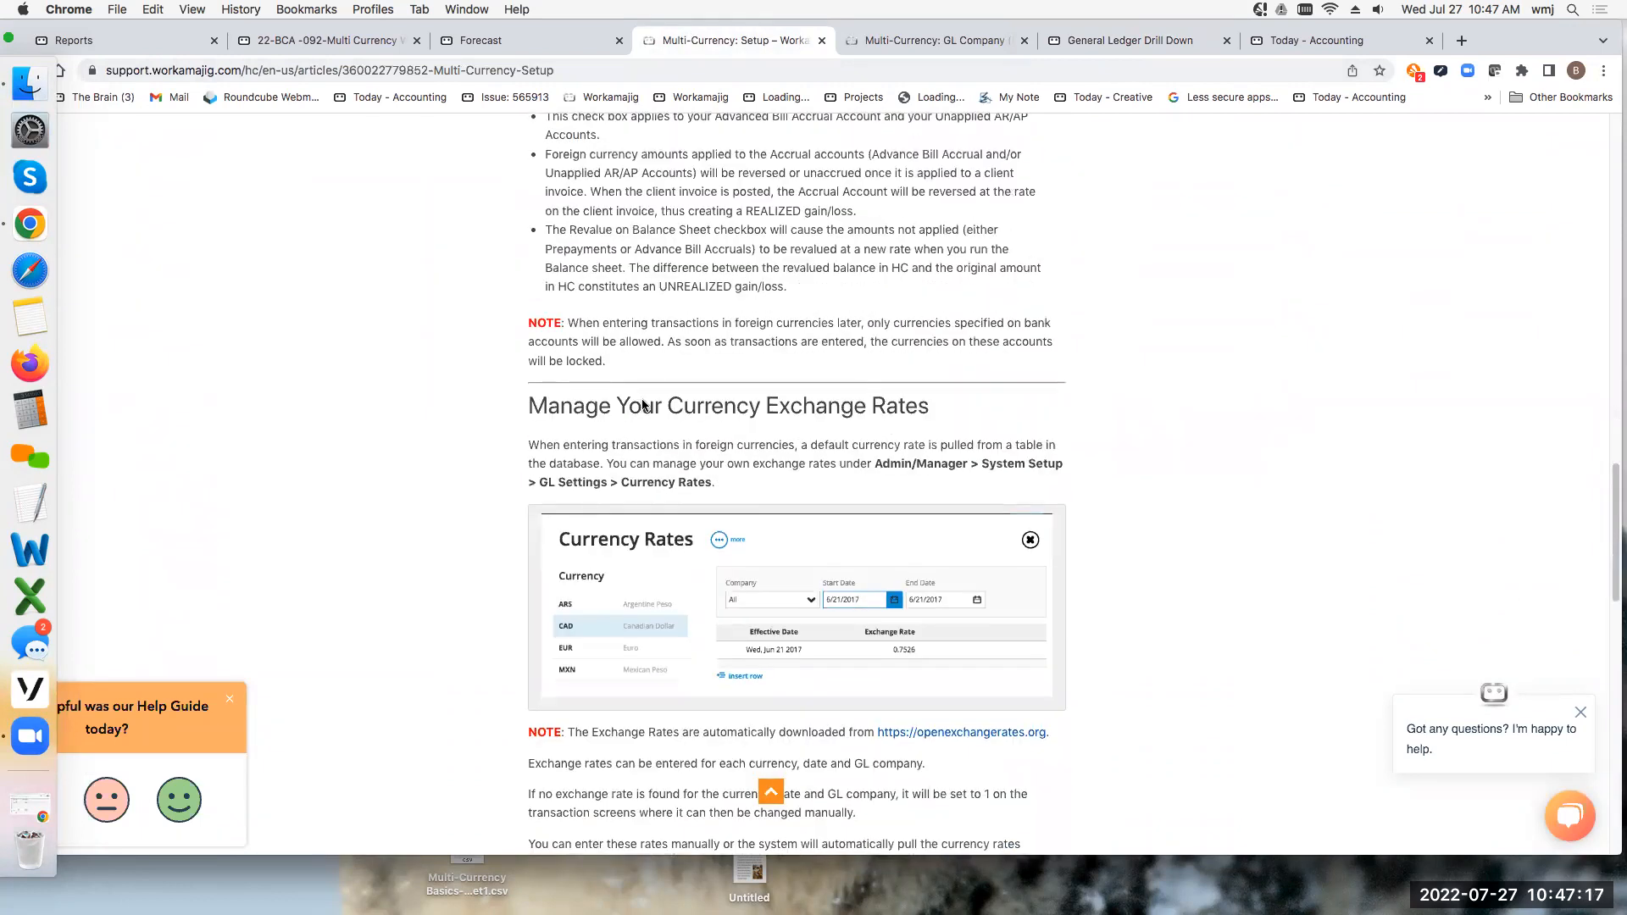